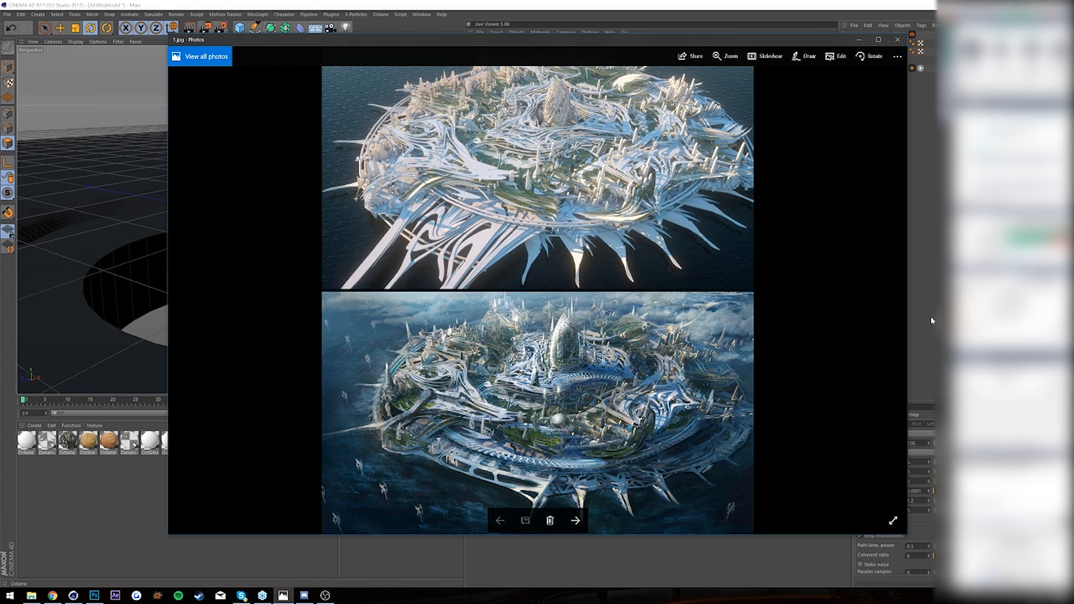
# - Browse the numbered 3D-base and finished-painting comparison images full screen, through to the desert city with the white tent tower
pyautogui.click(878, 41)
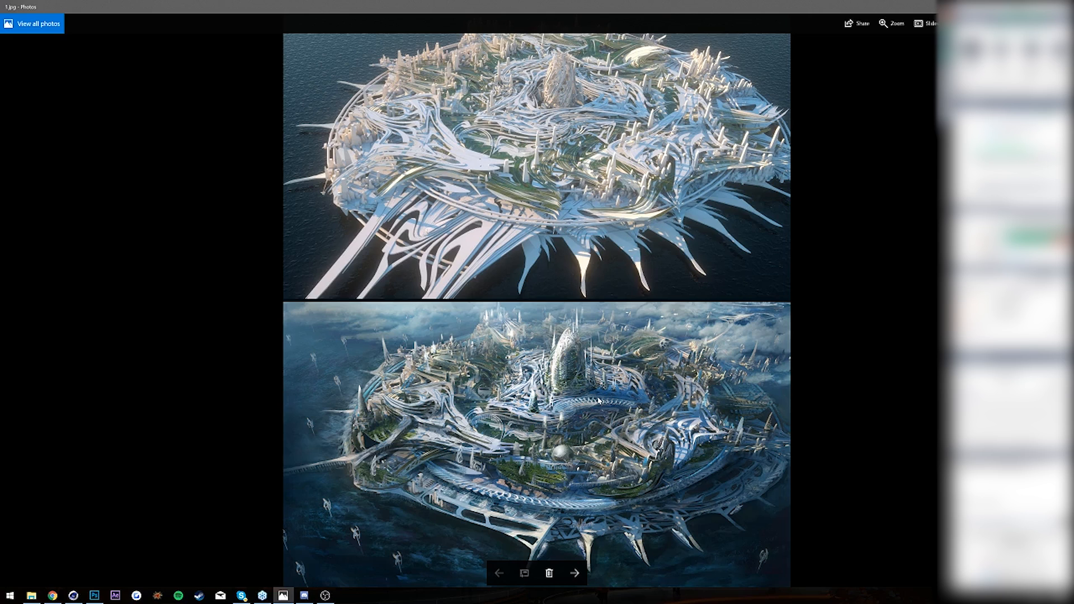
pyautogui.press('Right')
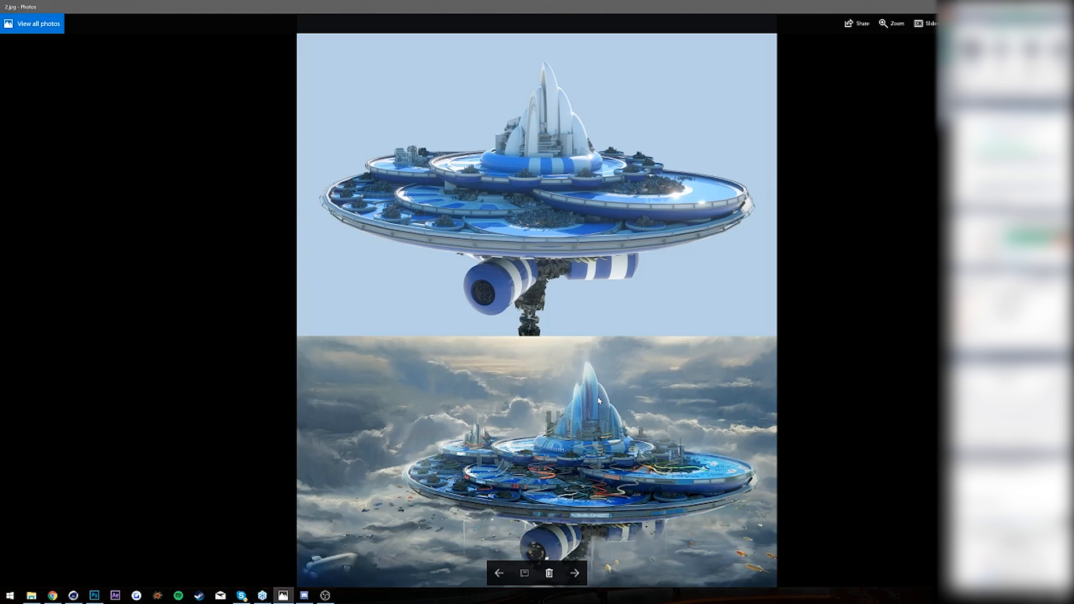
pyautogui.press('Right')
pyautogui.press('Left')
pyautogui.press('Right')
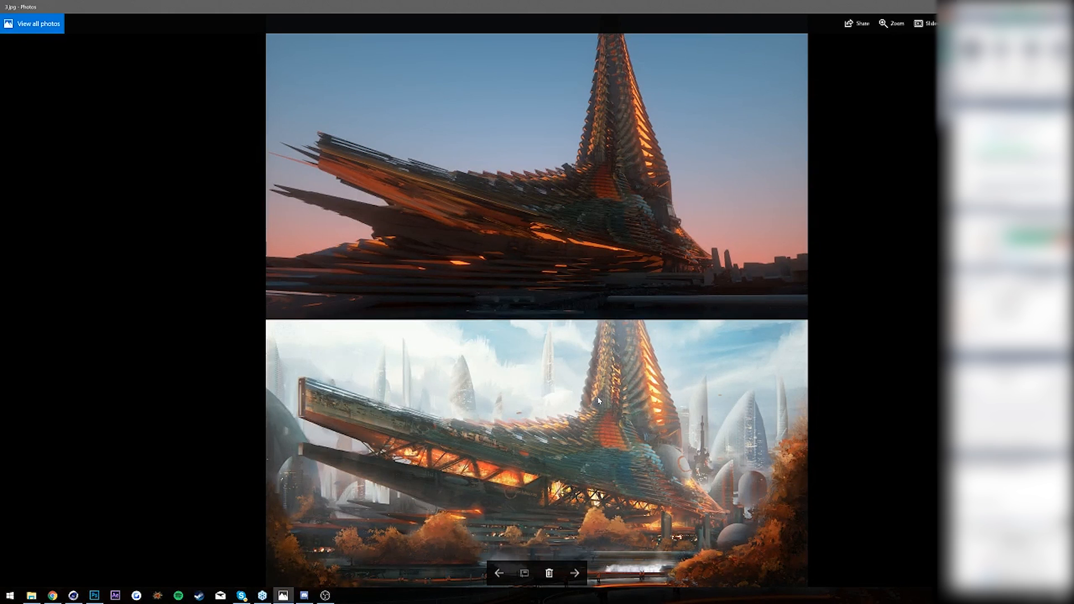
pyautogui.press('Right')
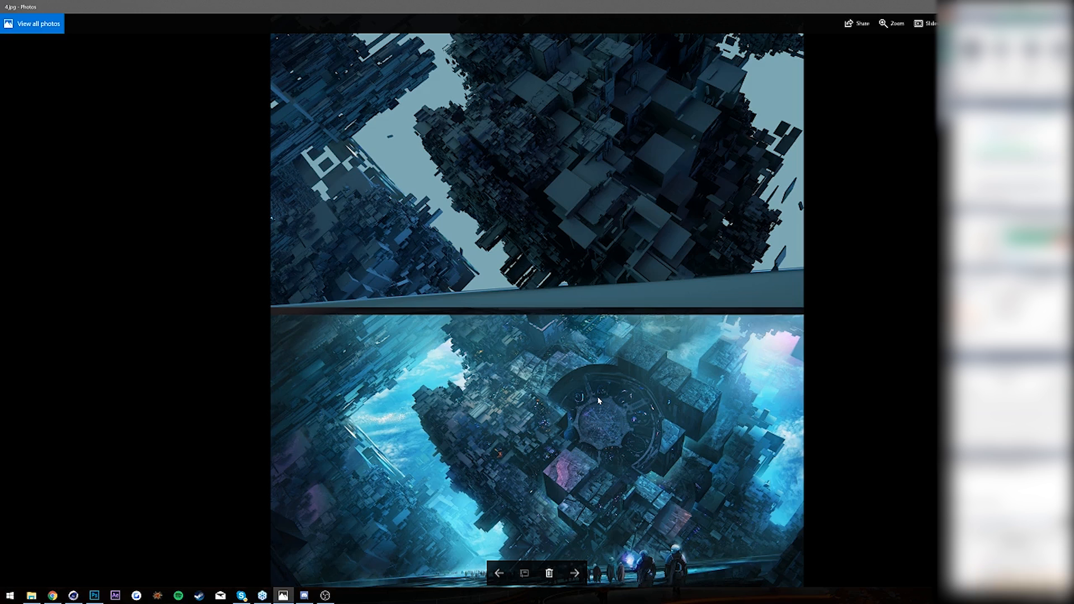
pyautogui.press('Right')
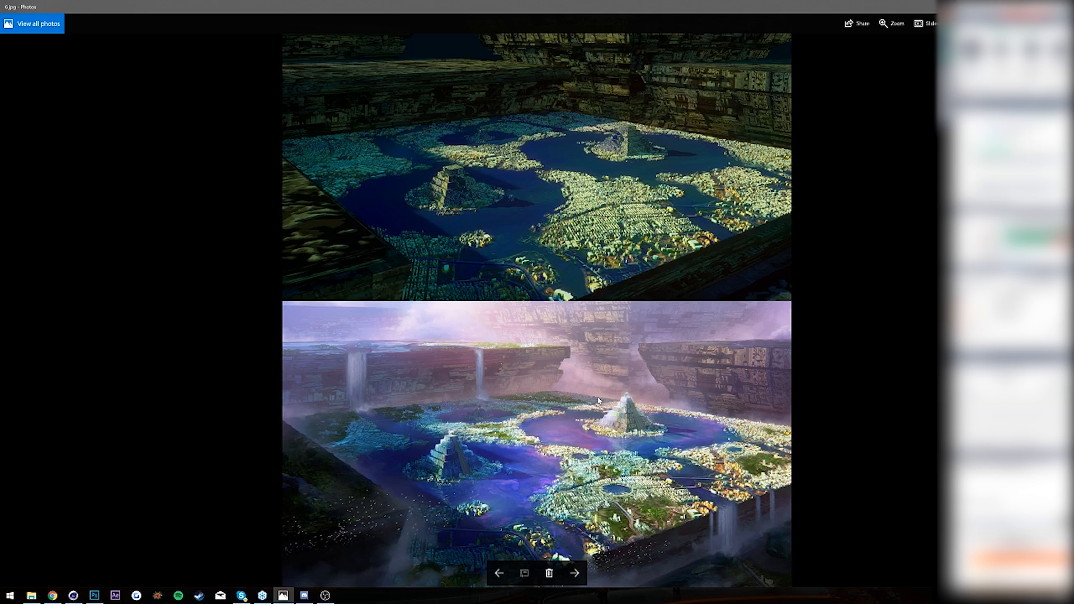
pyautogui.press('Right')
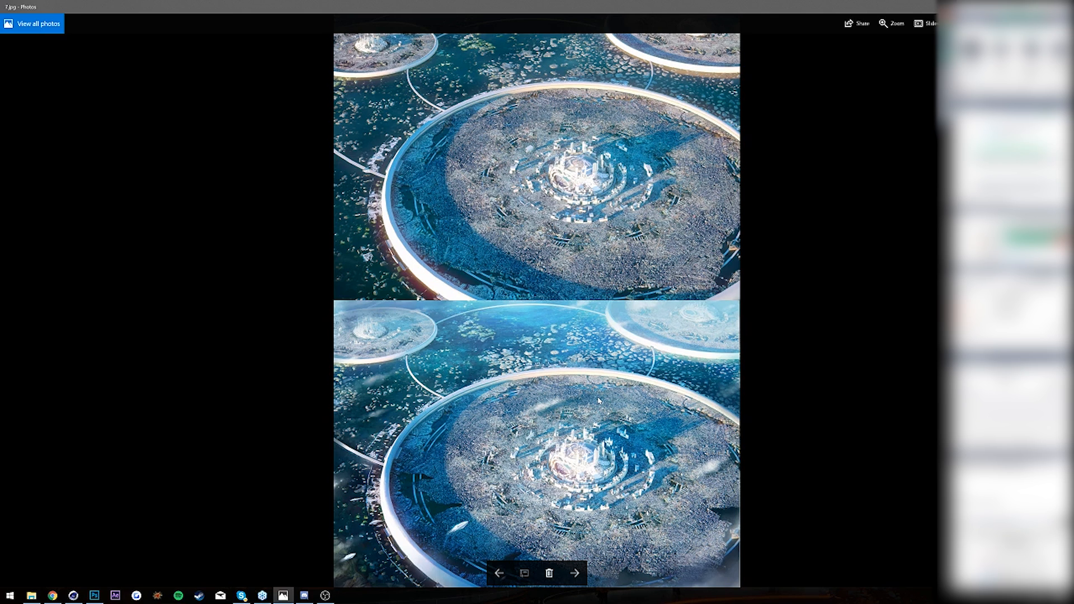
pyautogui.press('Right')
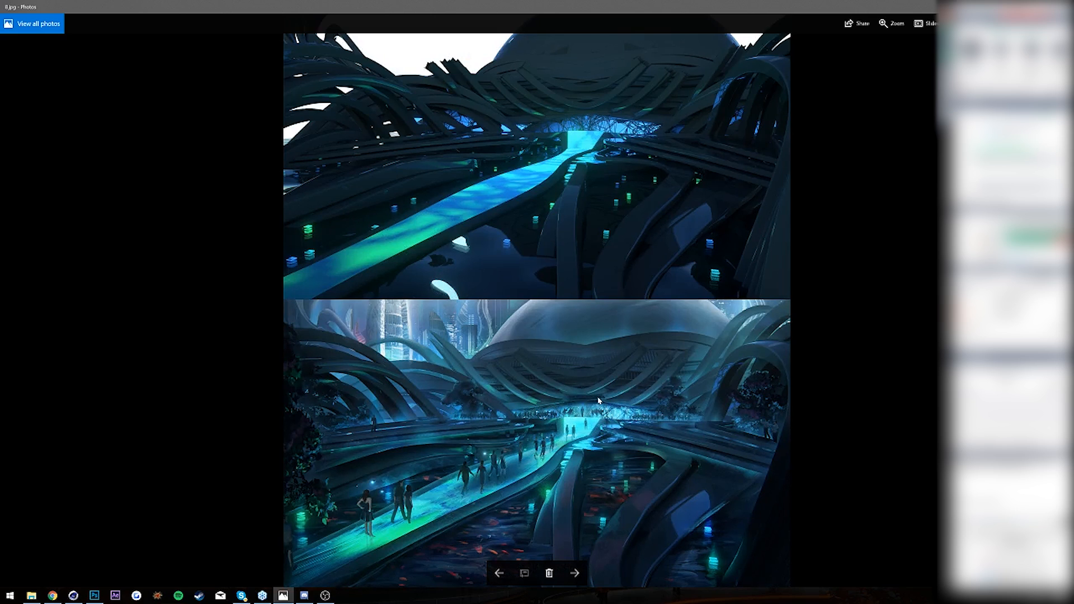
pyautogui.press('Right')
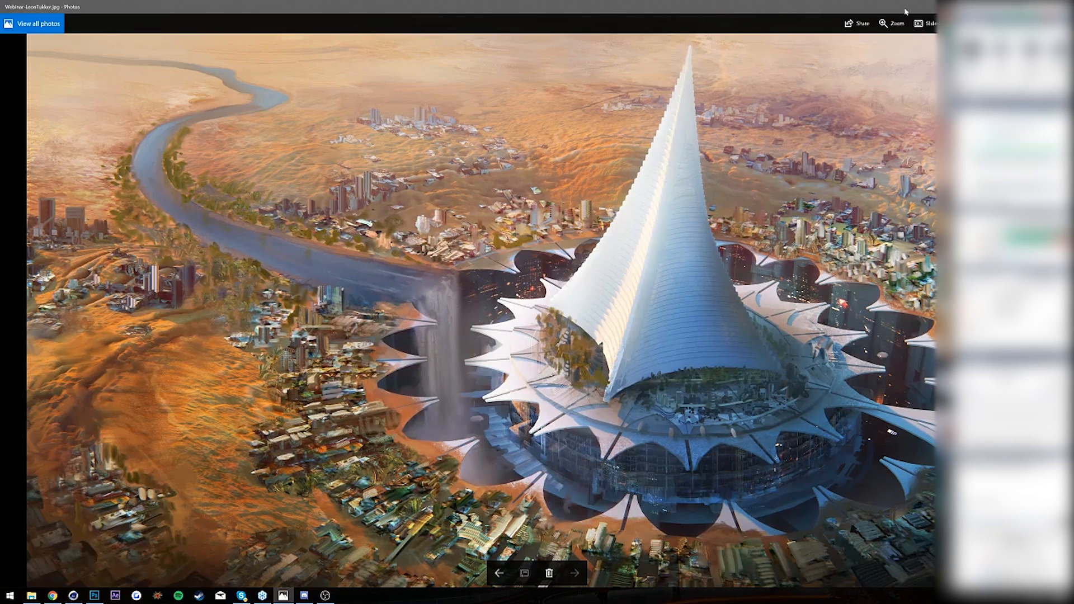
# - Restore the image viewer to a smaller window and close it to return to the Cinema 4D scene
pyautogui.click(945, 17)
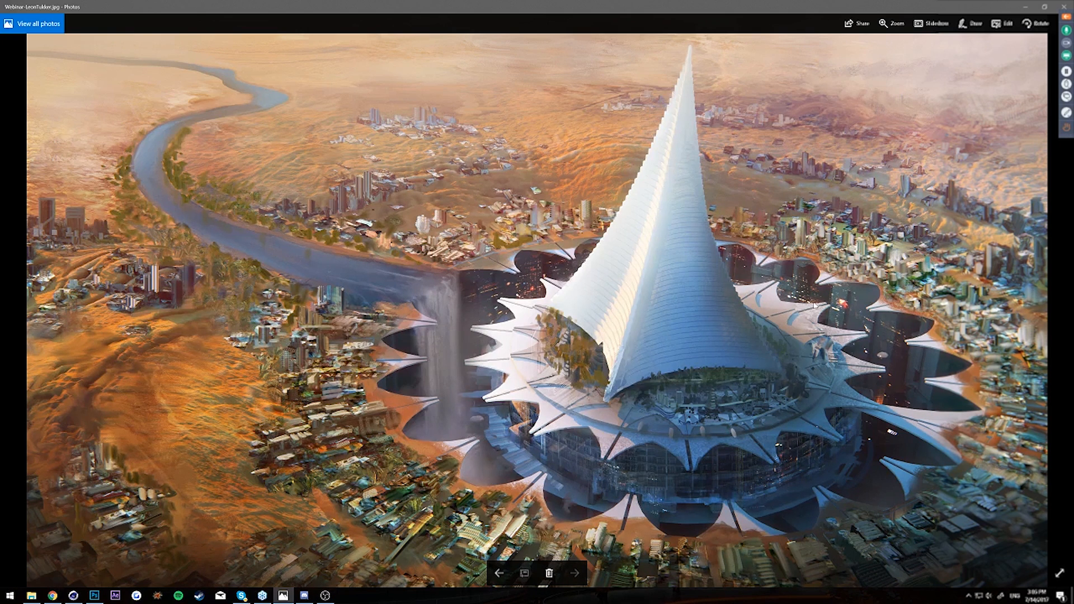
pyautogui.moveTo(917, 6); pyautogui.dragTo(781, 94)
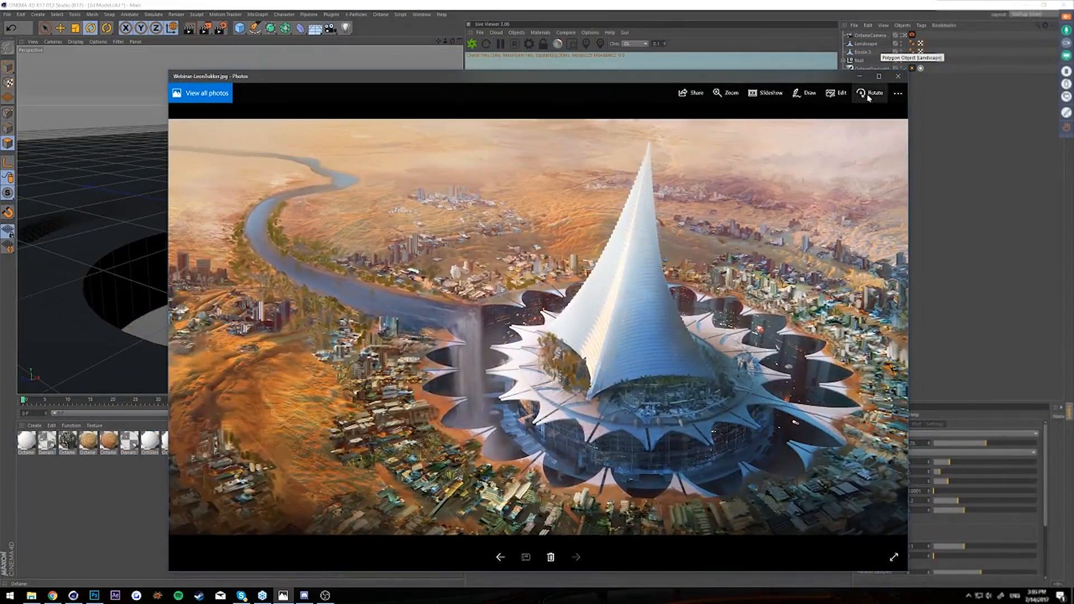
pyautogui.click(898, 76)
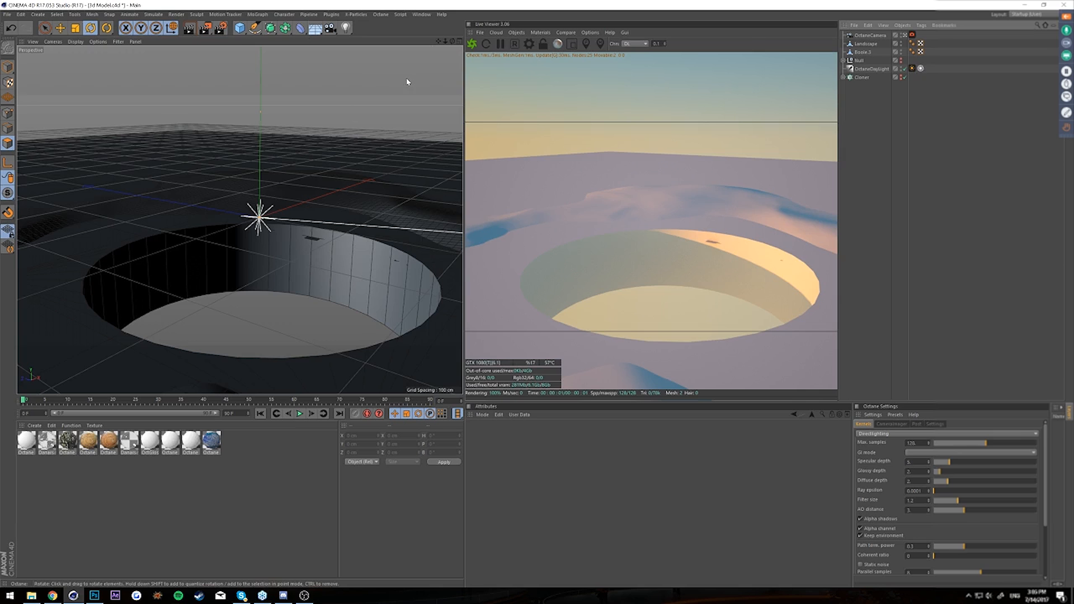
pyautogui.moveTo(258, 259)
pyautogui.keyDown('alt'); pyautogui.mouseDown()
pyautogui.moveTo(267, 278)
pyautogui.moveTo(259, 258)
pyautogui.mouseUp(); pyautogui.keyUp('alt')
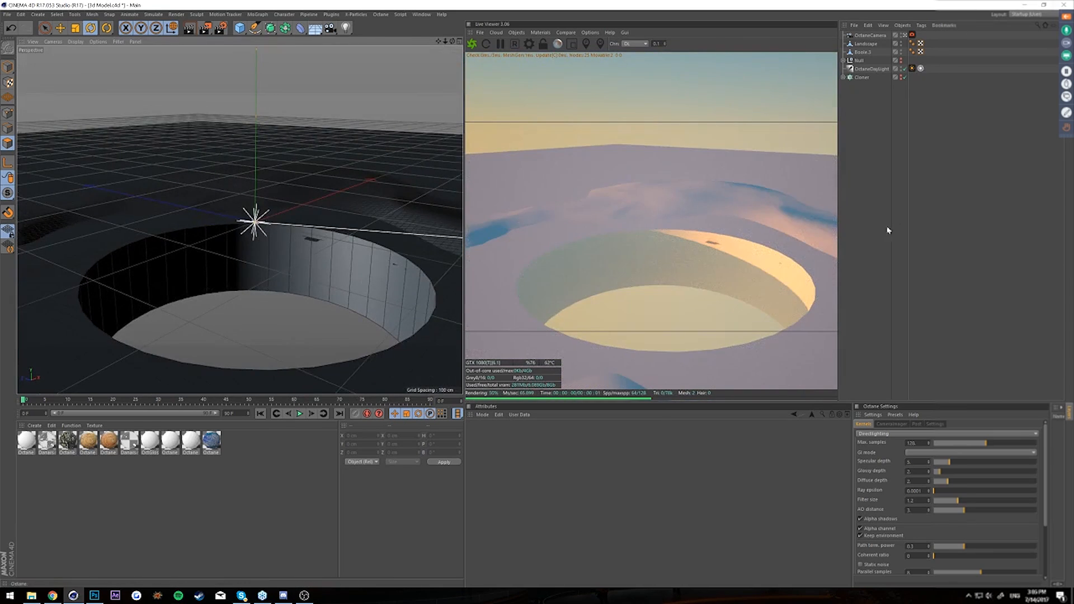
# - Switch to Chrome, shrink the window showing the desert tower reference image and move it off onto the neighbouring screen
pyautogui.click(52, 595)
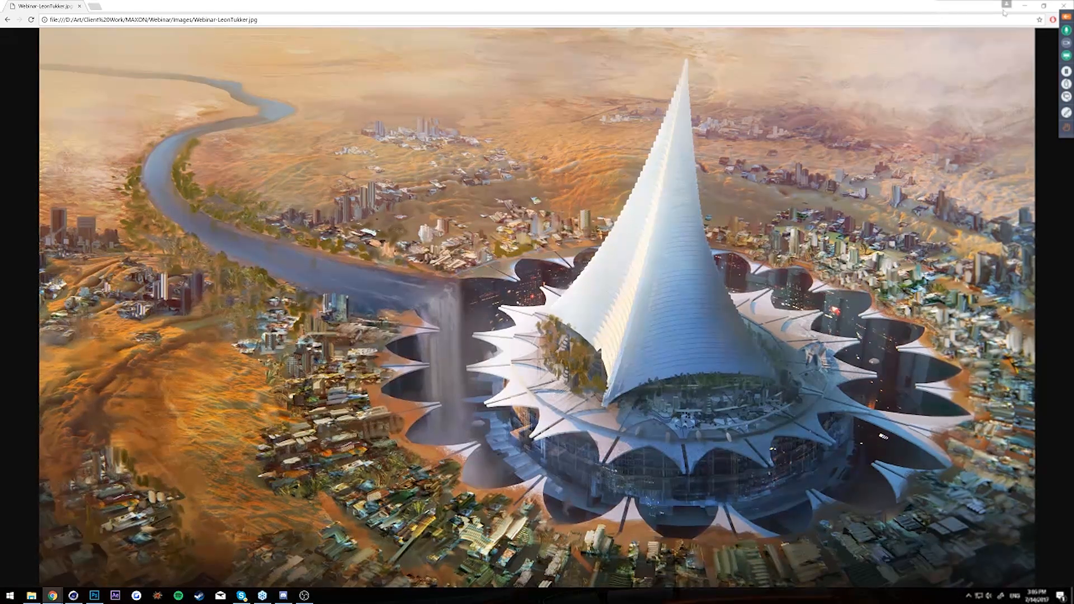
pyautogui.click(1032, 5)
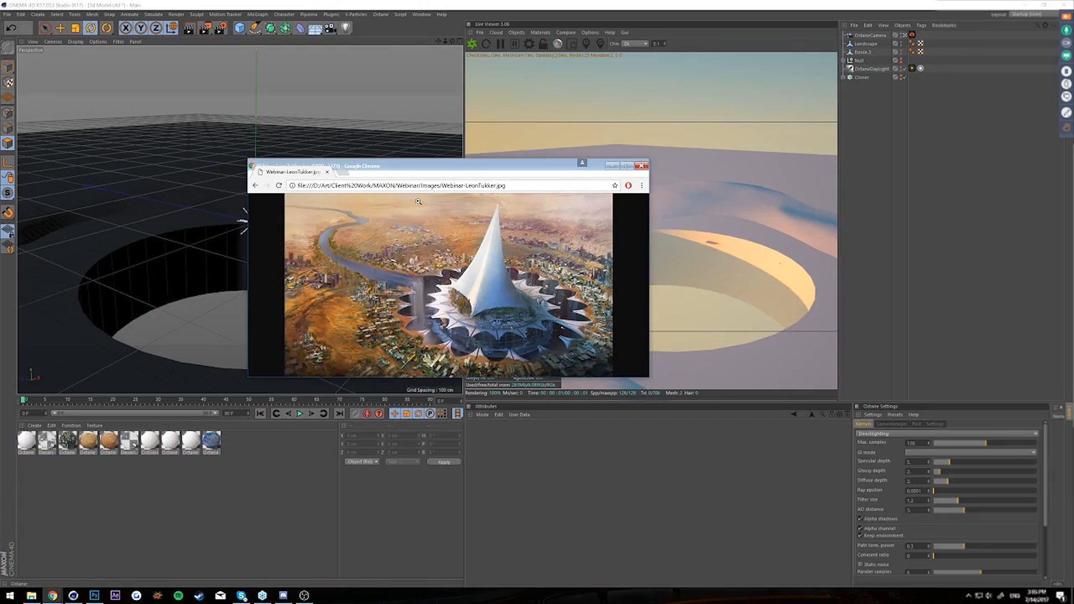
pyautogui.moveTo(455, 168); pyautogui.dragTo(1073, 179)
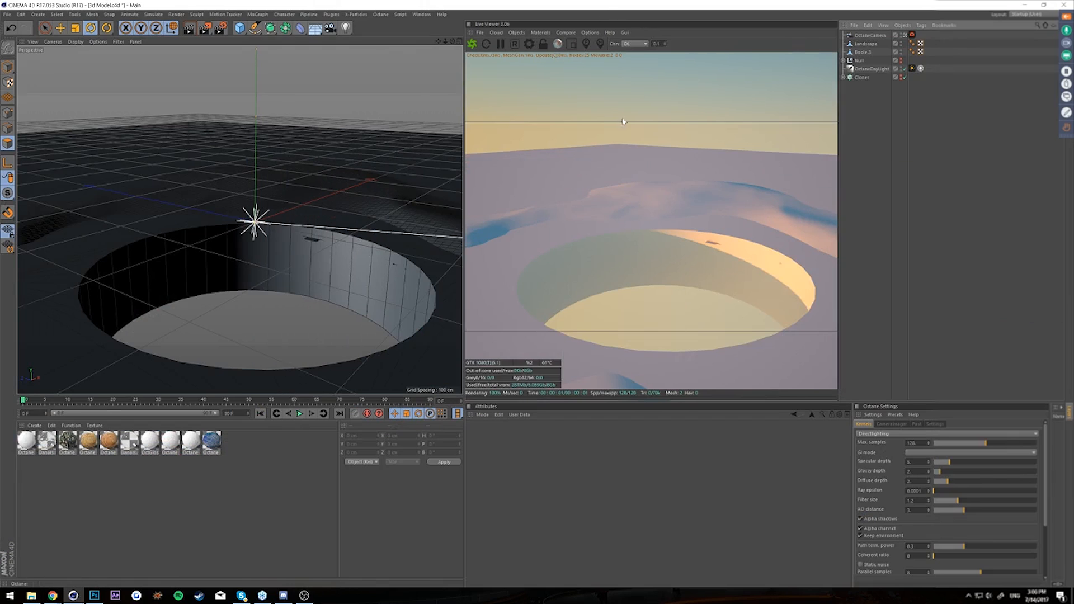
pyautogui.click(257, 15)
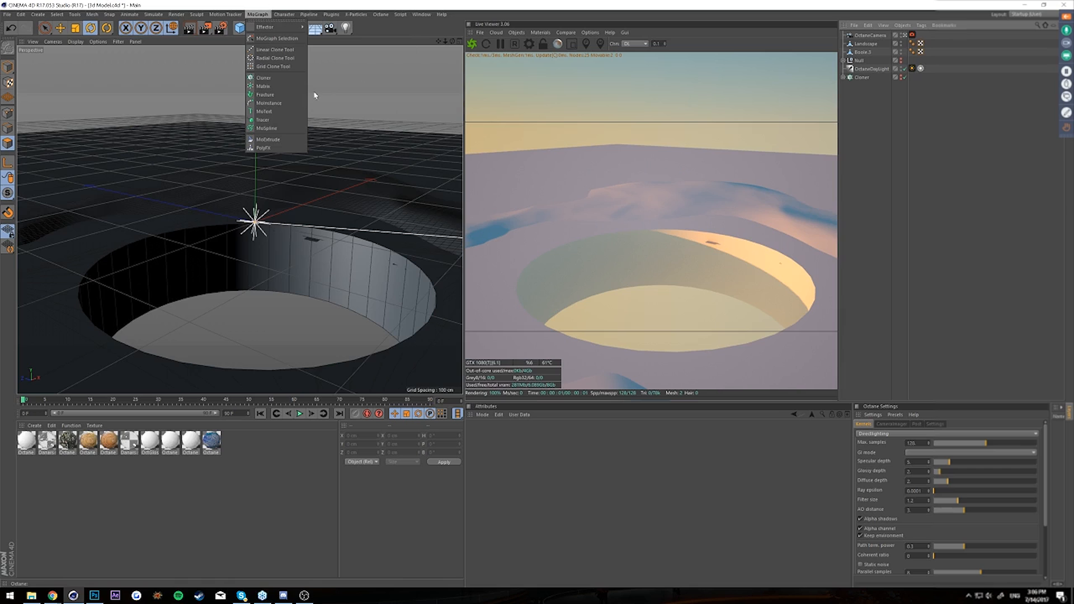
pyautogui.click(436, 35)
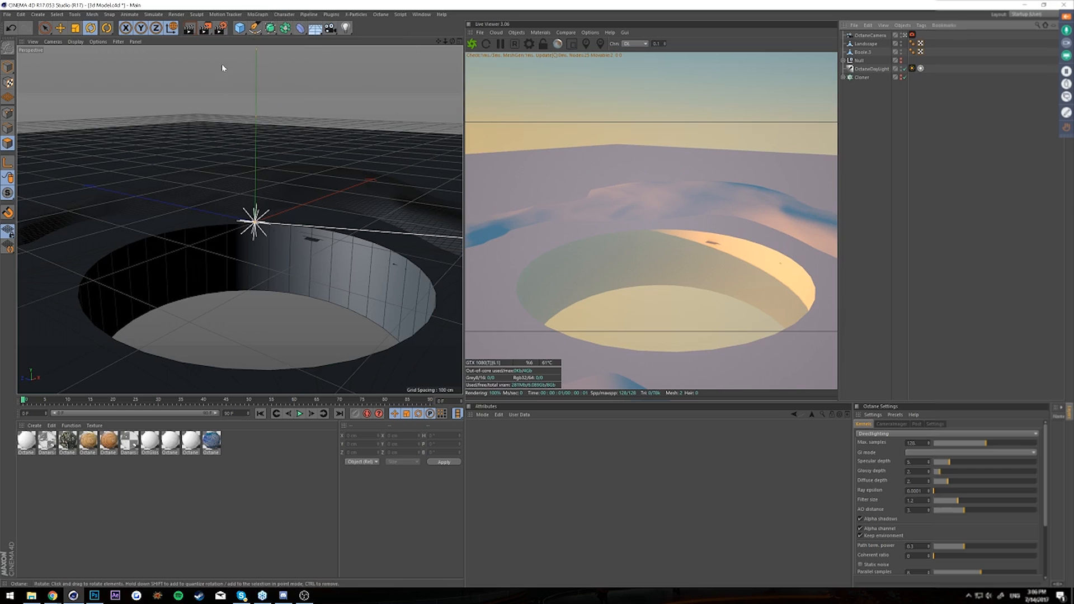
# - Add a cube to the scene and set its Y size to 10 cm to form a flat slab
pyautogui.moveTo(242, 31); pyautogui.dragTo(314, 40)
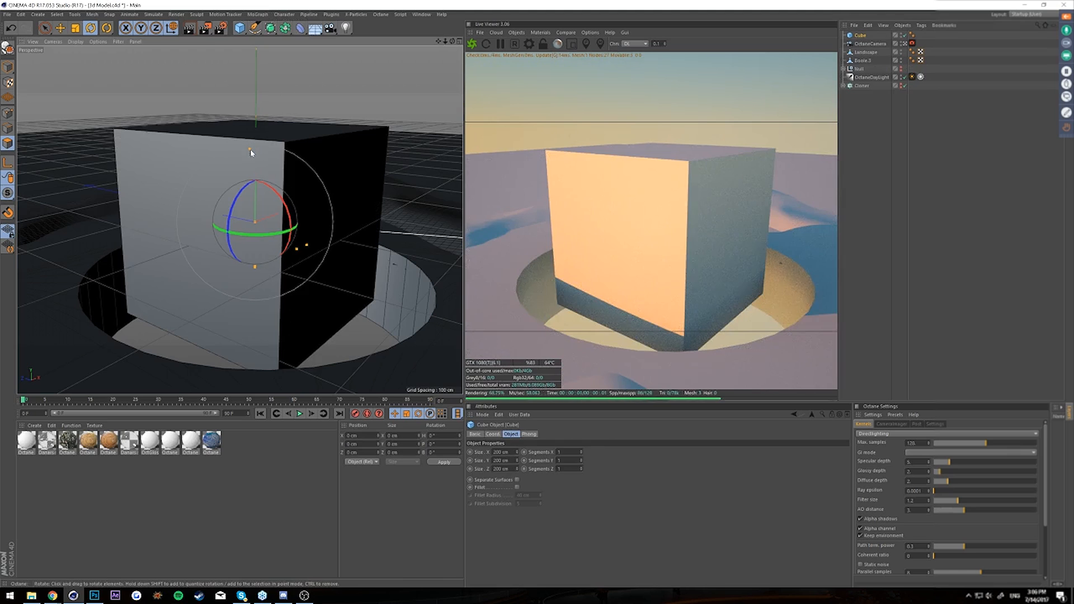
pyautogui.moveTo(502, 460); pyautogui.dragTo(447, 463)
pyautogui.write('10')
pyautogui.press('Return')
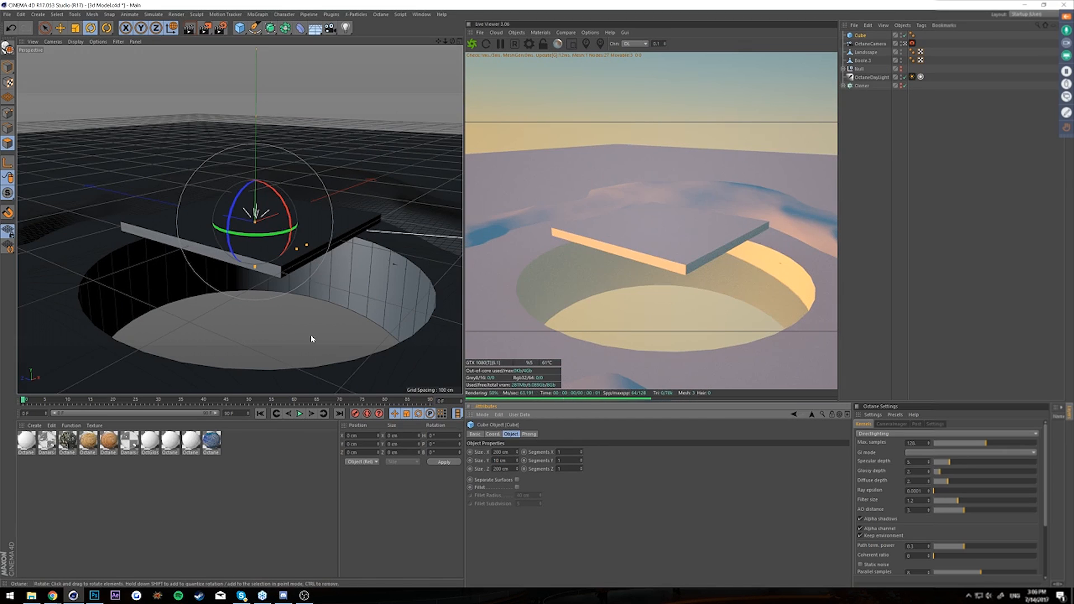
# - Scale the flat cube down uniformly to about half its size so it fits inside the round hole
pyautogui.press('t')
pyautogui.moveTo(293, 334); pyautogui.dragTo(23, 298)
pyautogui.keyDown('alt'); pyautogui.moveTo(201, 258); pyautogui.dragTo(283, 318); pyautogui.keyUp('alt')
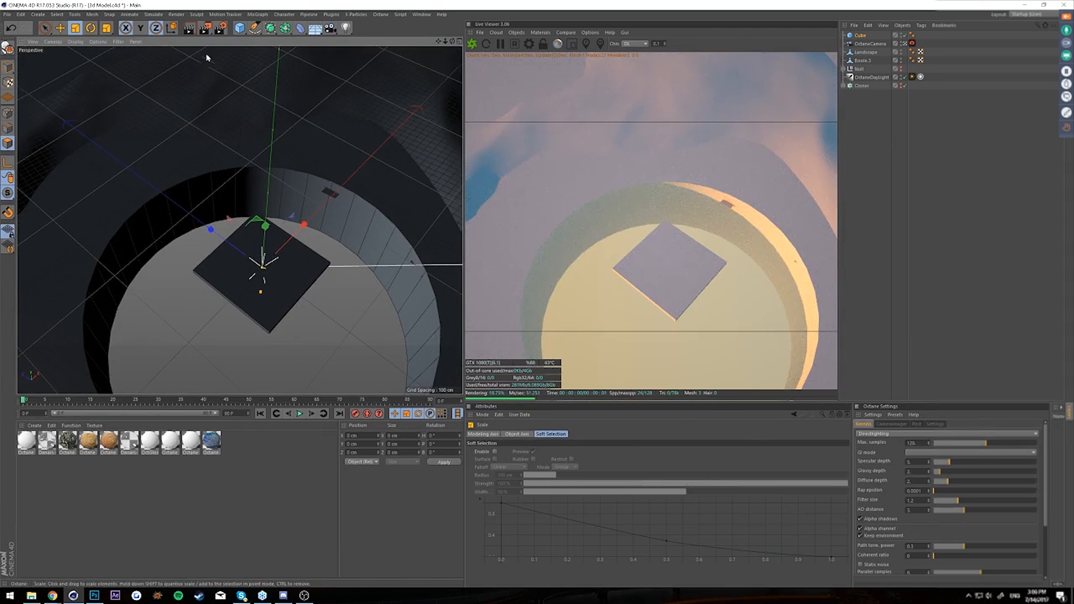
# - Add a cylinder at the cube's centre and scale it uniformly
pyautogui.click(239, 28)
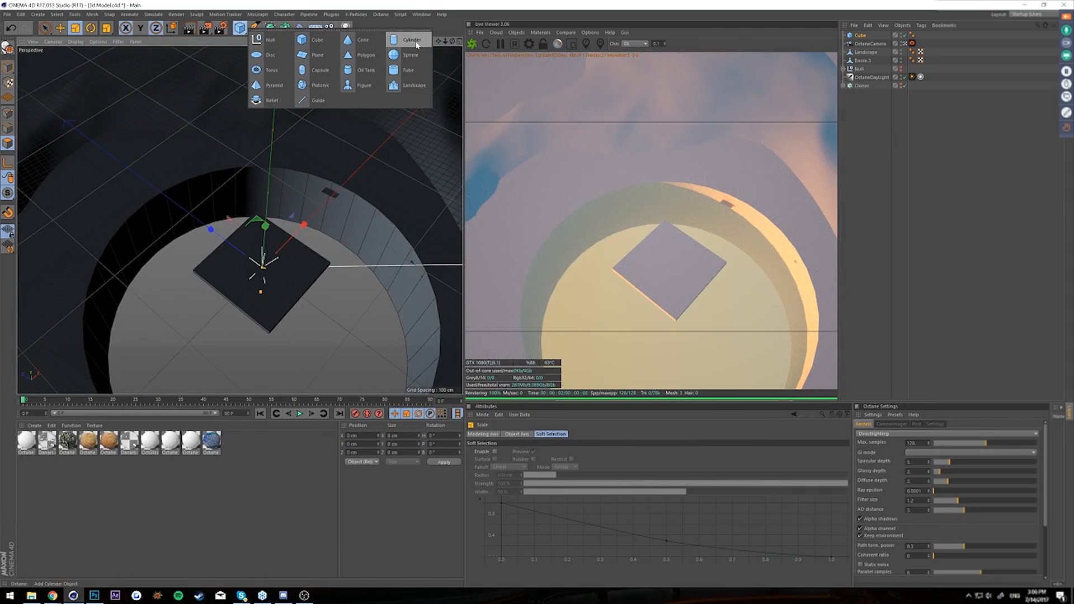
pyautogui.click(263, 75)
pyautogui.press('t')
pyautogui.moveTo(378, 256); pyautogui.dragTo(457, 237)
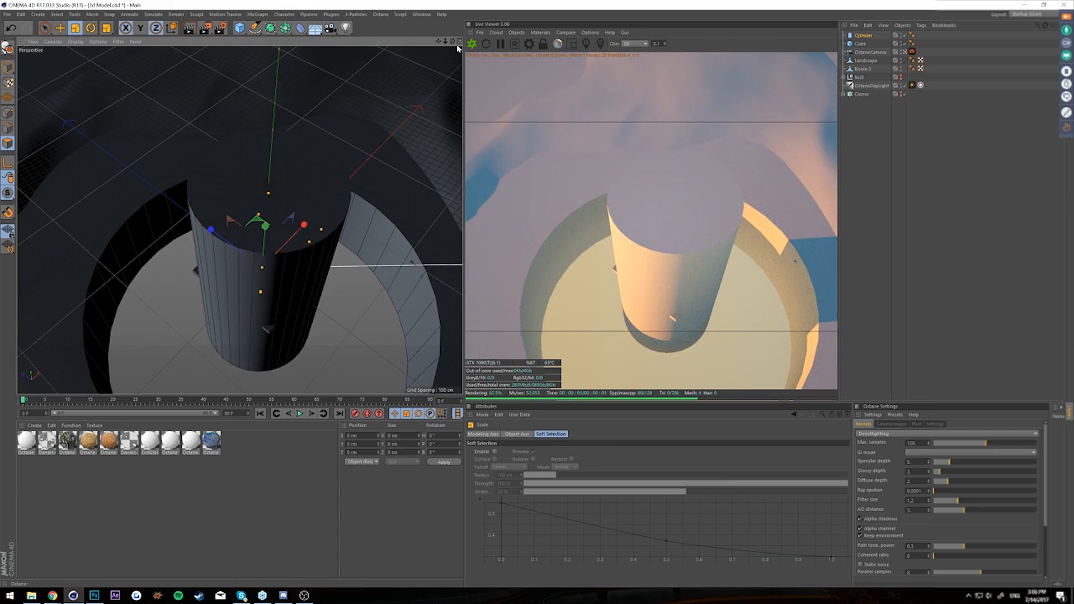
# - In the Top view, centre the cylinder on the cube's lower-right corner and enlarge it until its radius nearly equals the cube's side
pyautogui.press('F5')
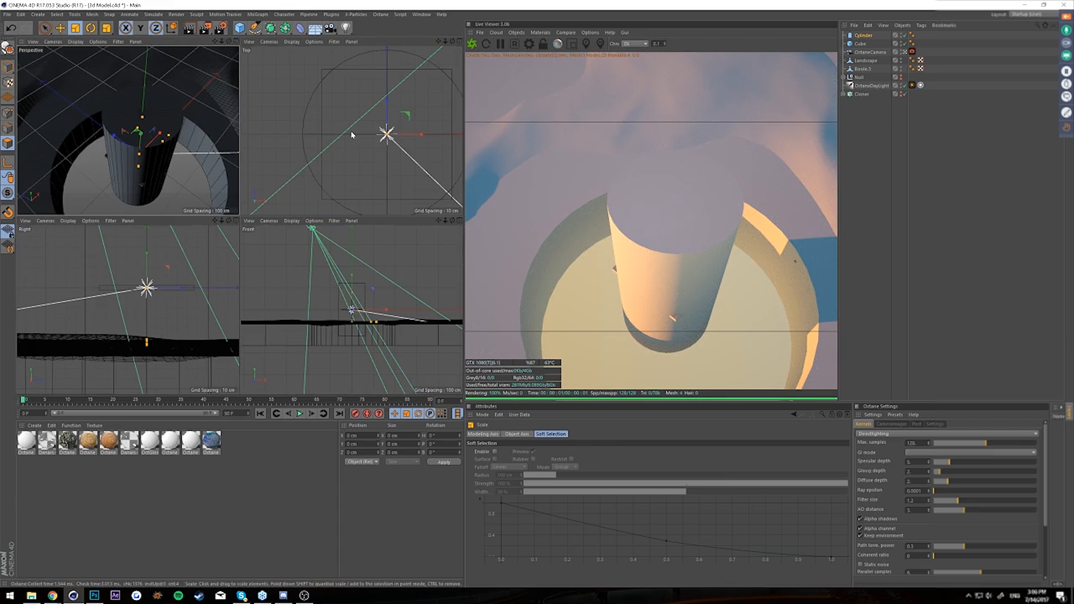
pyautogui.press('e')
pyautogui.moveTo(389, 113); pyautogui.dragTo(454, 100)
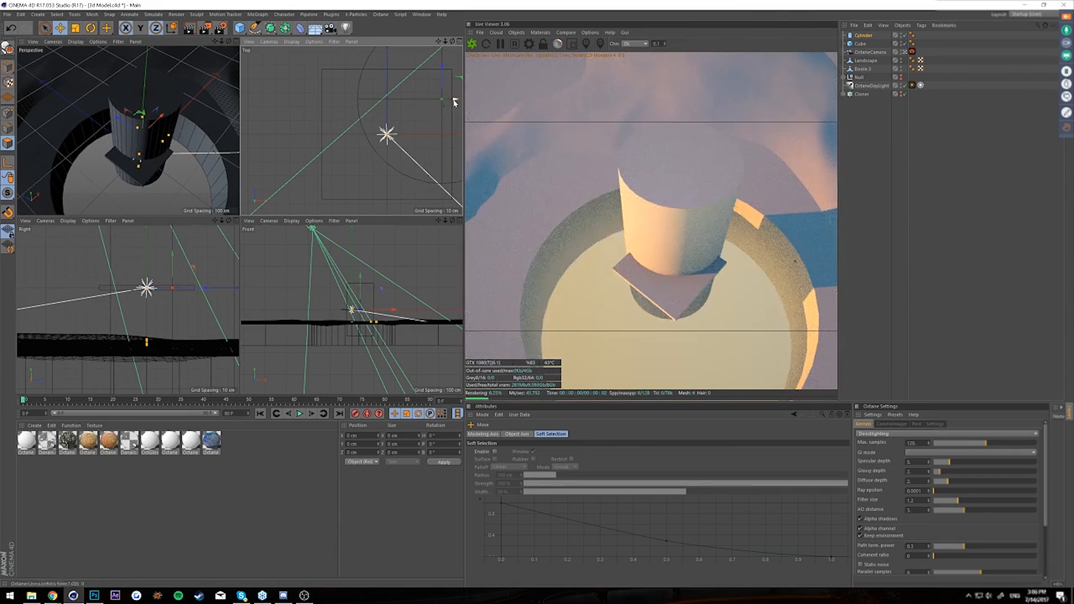
pyautogui.moveTo(444, 104); pyautogui.dragTo(437, 214)
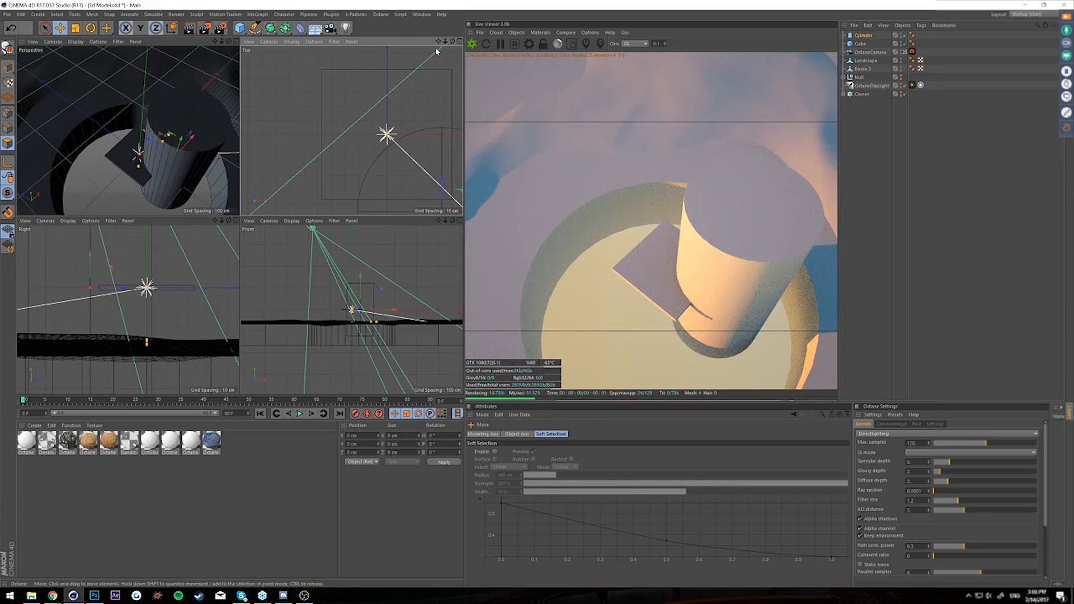
pyautogui.moveTo(438, 41); pyautogui.dragTo(419, 23)
pyautogui.scroll(-3, 425, 128)
pyautogui.moveTo(418, 188); pyautogui.dragTo(469, 173)
pyautogui.press('t')
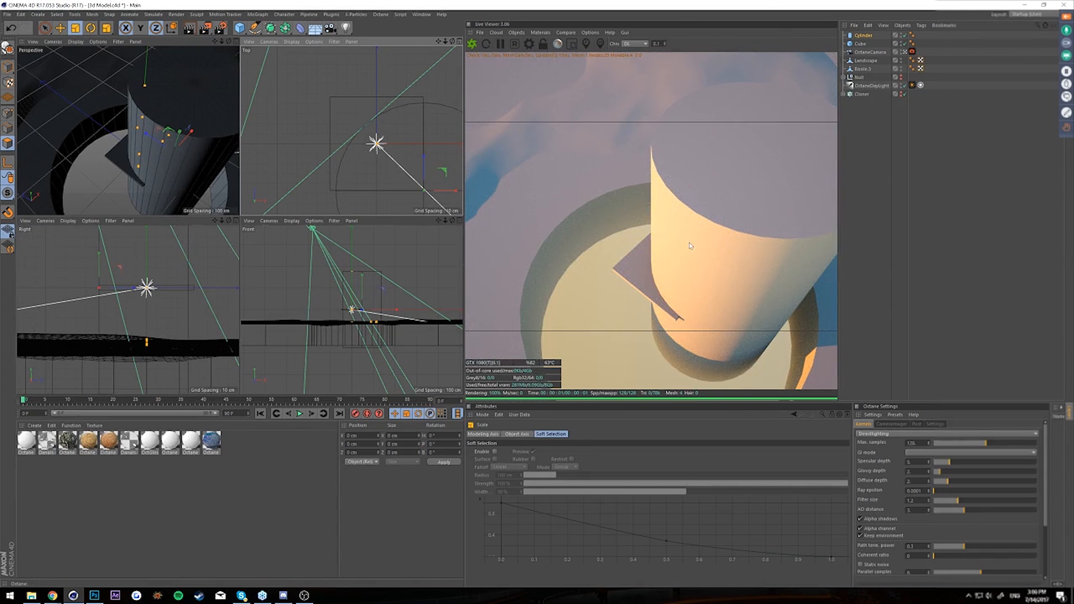
# - Convert both the cube and the cylinder to editable polygon objects
pyautogui.click(861, 44)
pyautogui.keyDown('shift'); pyautogui.click(863, 36); pyautogui.keyUp('shift')
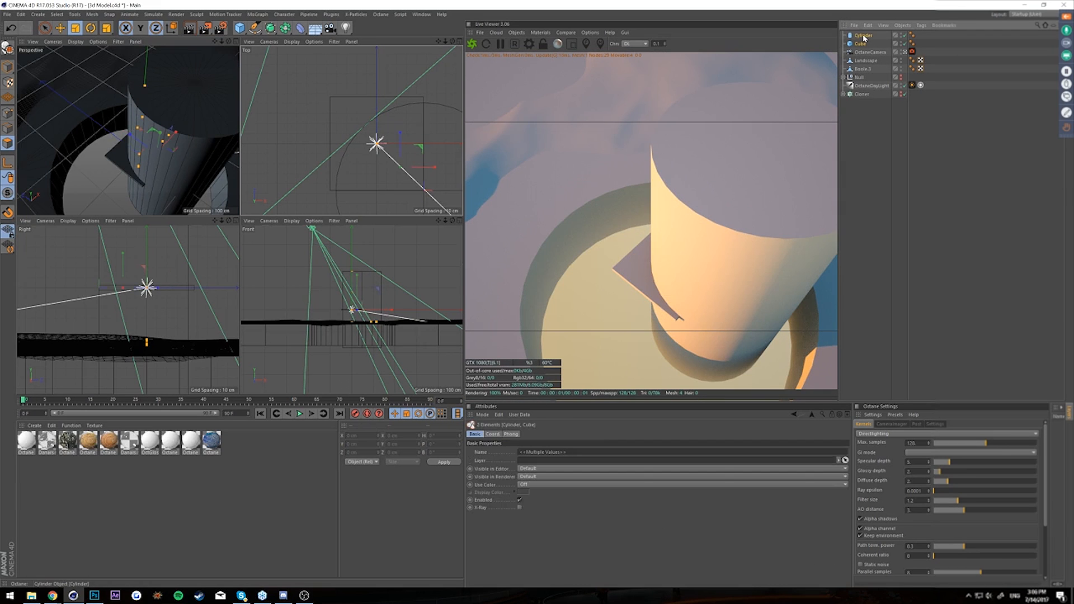
pyautogui.press('c')
pyautogui.click(940, 221)
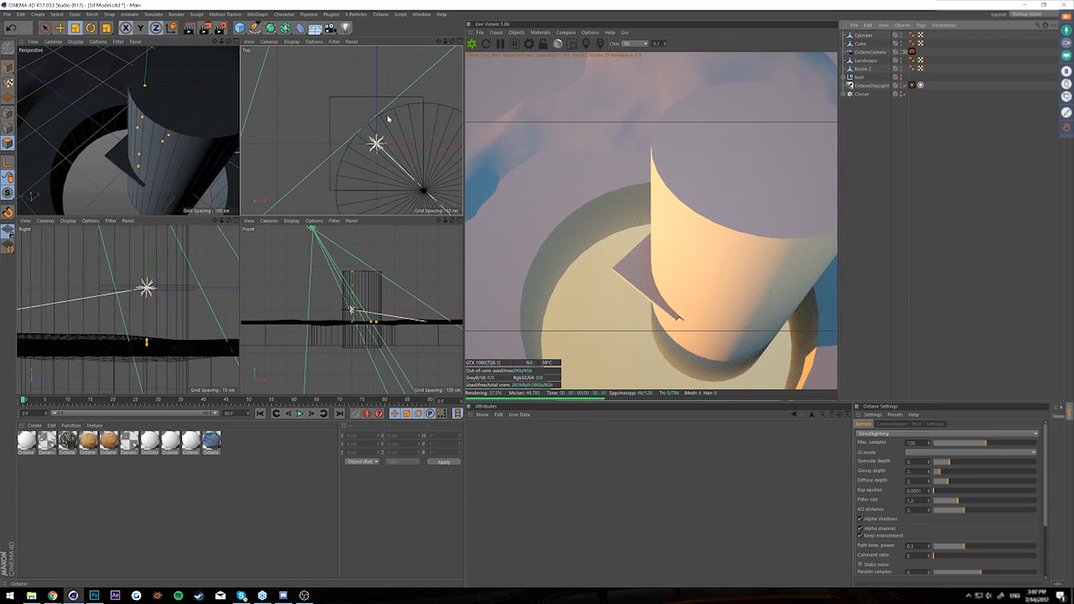
# - Add a Boole object and nest the cylinder and the cube inside it
pyautogui.moveTo(300, 27); pyautogui.dragTo(445, 39)
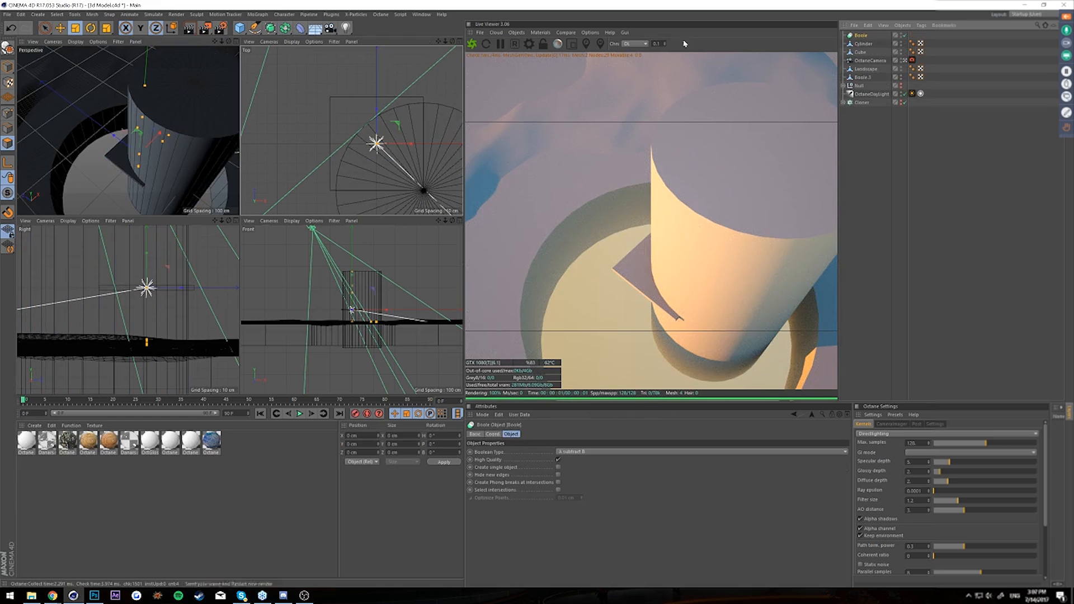
pyautogui.click(861, 52)
pyautogui.keyDown('shift'); pyautogui.click(864, 44); pyautogui.keyUp('shift')
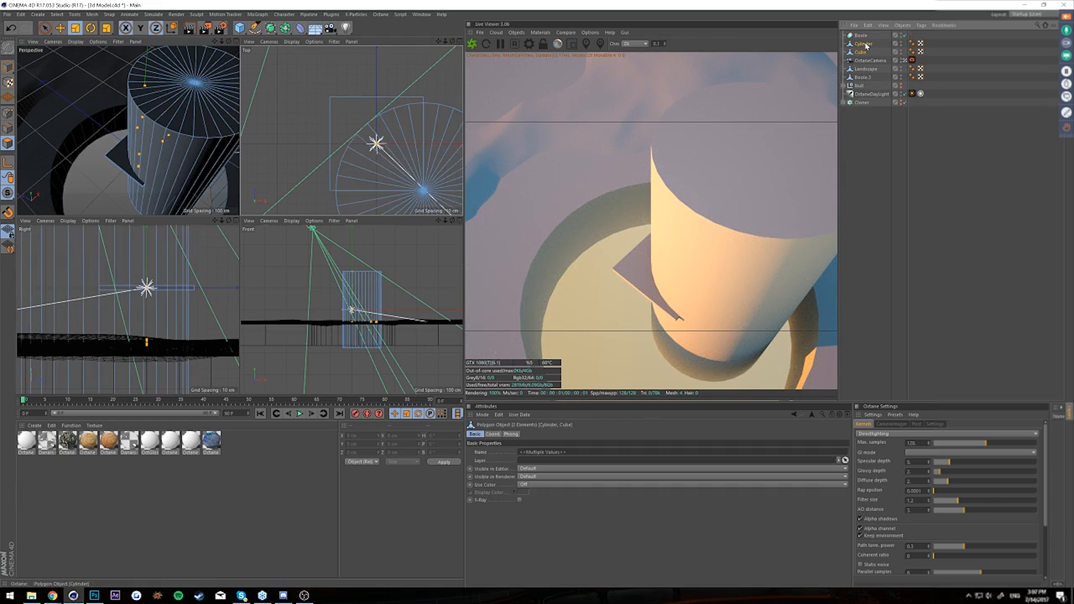
pyautogui.moveTo(864, 37); pyautogui.dragTo(862, 36)
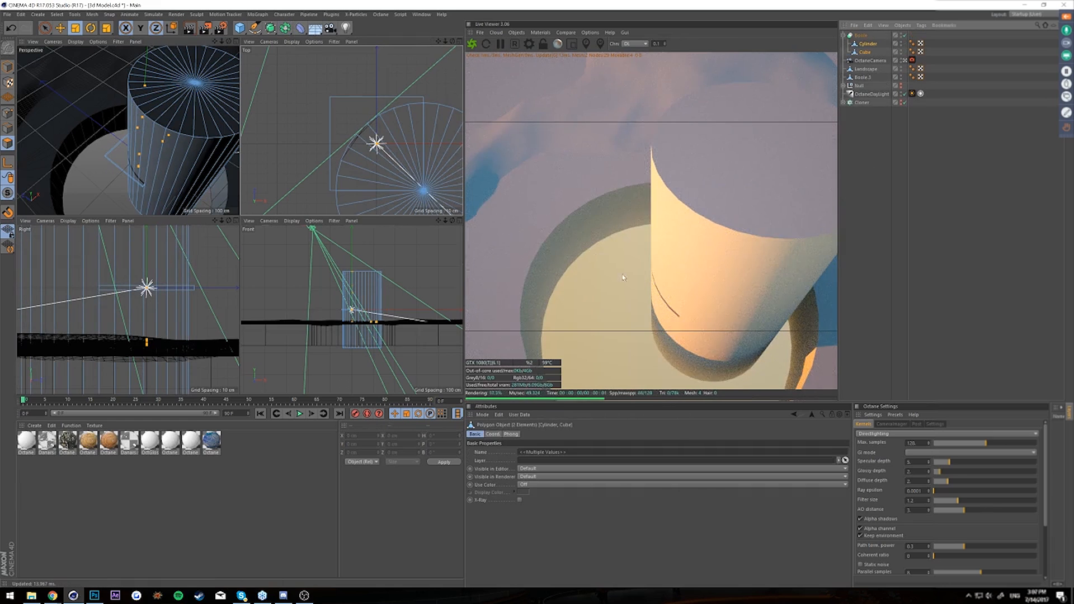
pyautogui.click(975, 179)
# - Place the cube above the cylinder within the Boole so the cylinder is subtracted from the cube
pyautogui.keyDown('alt'); pyautogui.moveTo(171, 180); pyautogui.dragTo(218, 79); pyautogui.keyUp('alt')
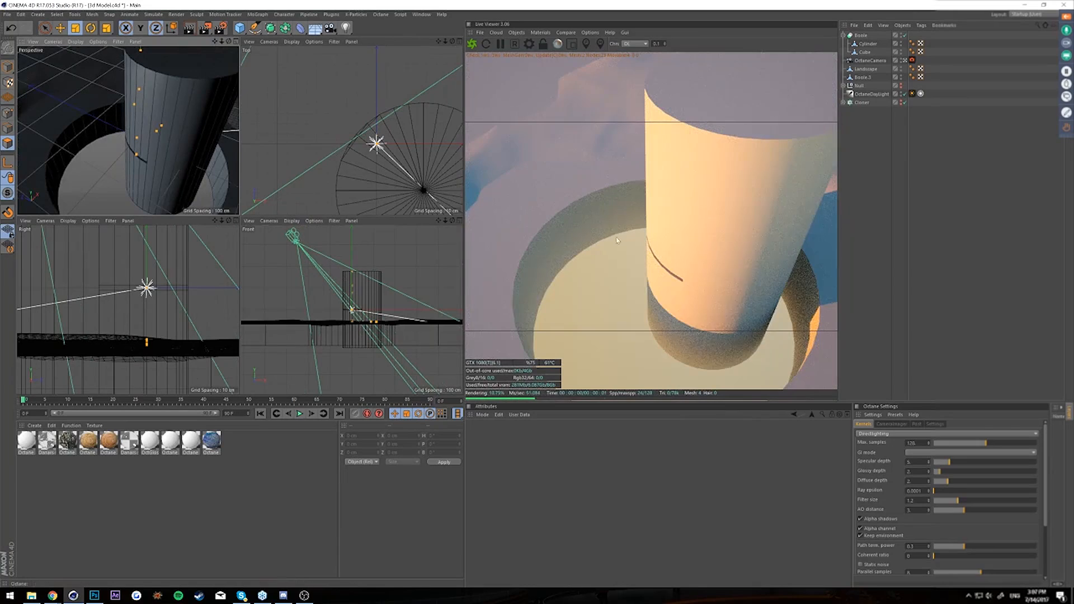
pyautogui.click(867, 53)
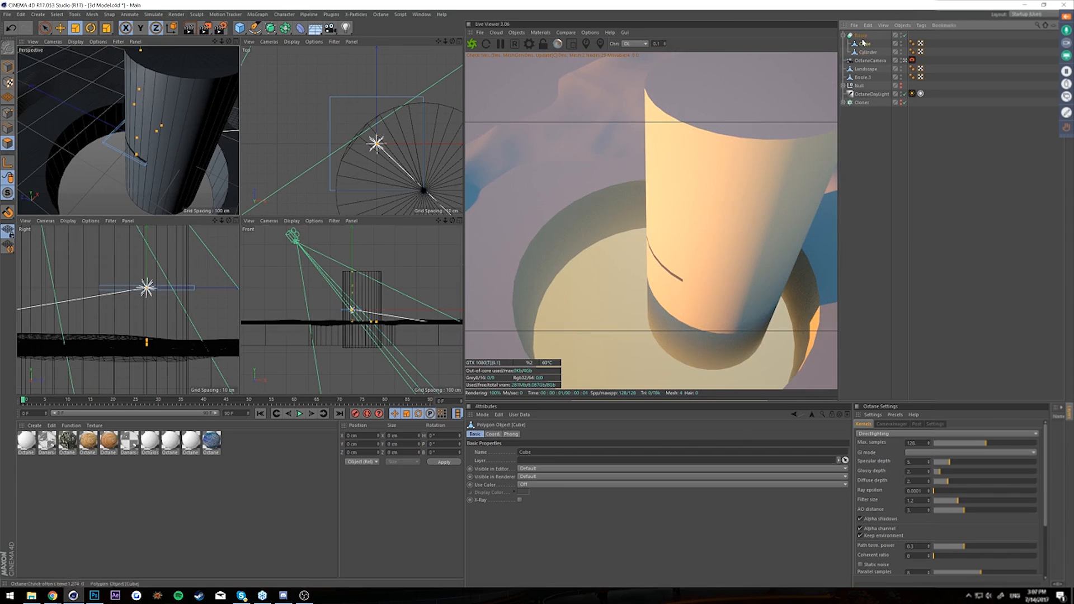
pyautogui.moveTo(864, 42); pyautogui.dragTo(864, 43)
# - Make the Boole object editable to turn the curved corner cut-out into real polygon geometry
pyautogui.scroll(4, 160, 151)
pyautogui.middleClick(161, 151)
pyautogui.keyDown('alt'); pyautogui.moveTo(288, 215); pyautogui.dragTo(259, 263); pyautogui.keyUp('alt')
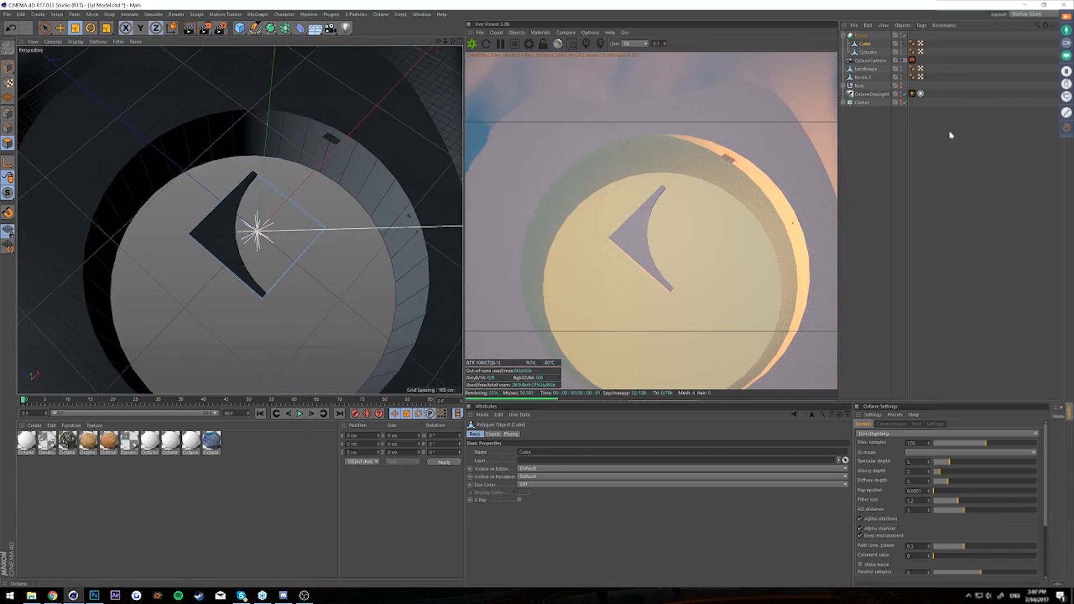
pyautogui.click(860, 34)
pyautogui.press('c')
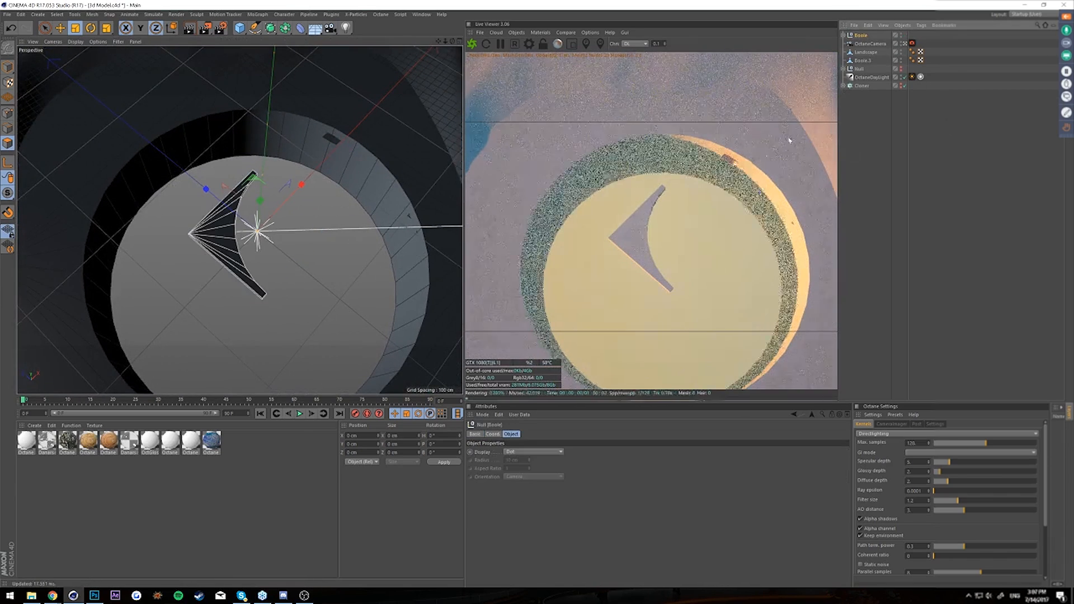
# - Merge the converted Boole null into a single polygon object and switch to Model mode
pyautogui.click(942, 168)
pyautogui.moveTo(203, 242)
pyautogui.keyDown('alt'); pyautogui.mouseDown()
pyautogui.moveTo(211, 203)
pyautogui.moveTo(208, 246)
pyautogui.mouseUp(); pyautogui.keyUp('alt')
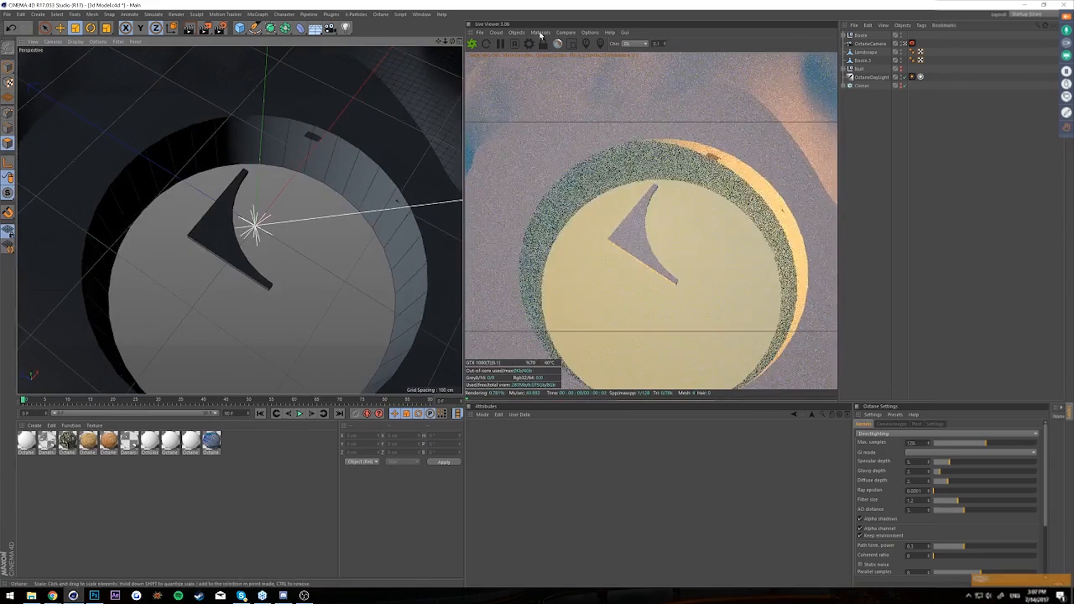
pyautogui.click(860, 35)
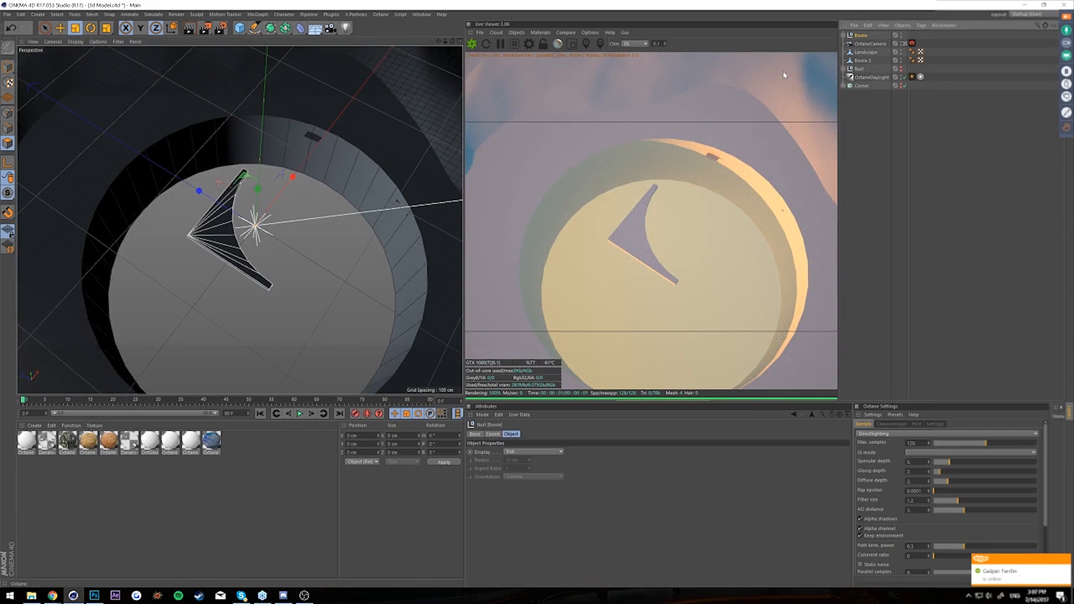
pyautogui.hotkey('alt', 'c')
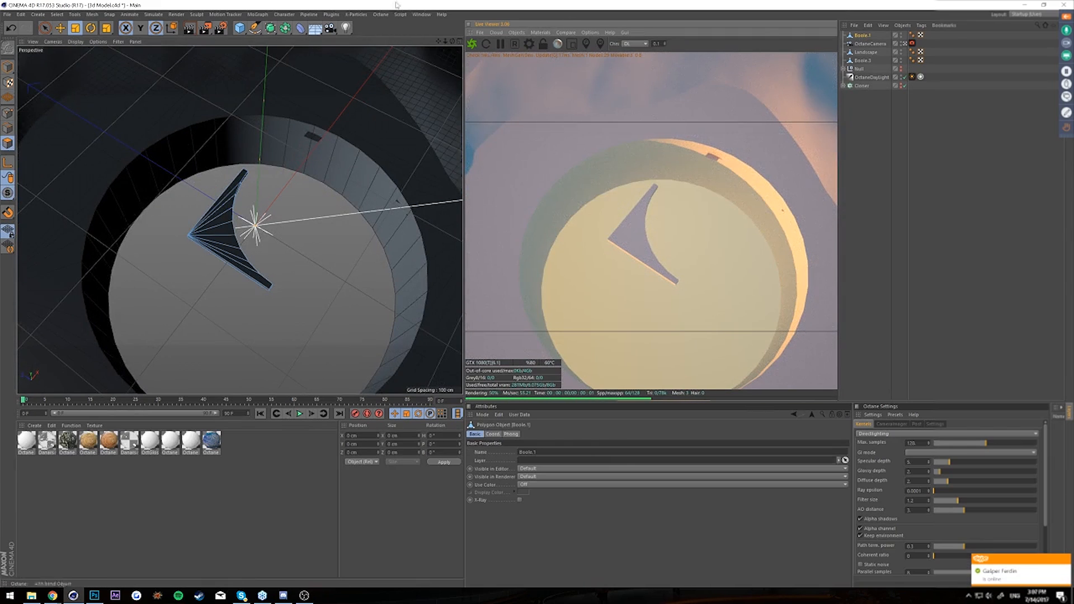
pyautogui.rightClick(866, 37)
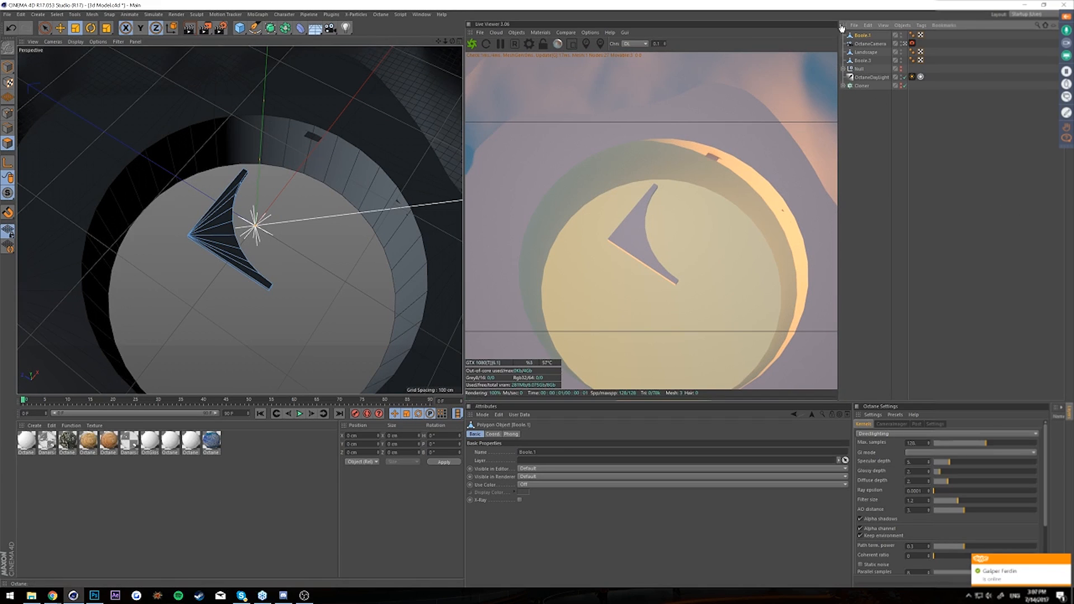
pyautogui.click(7, 67)
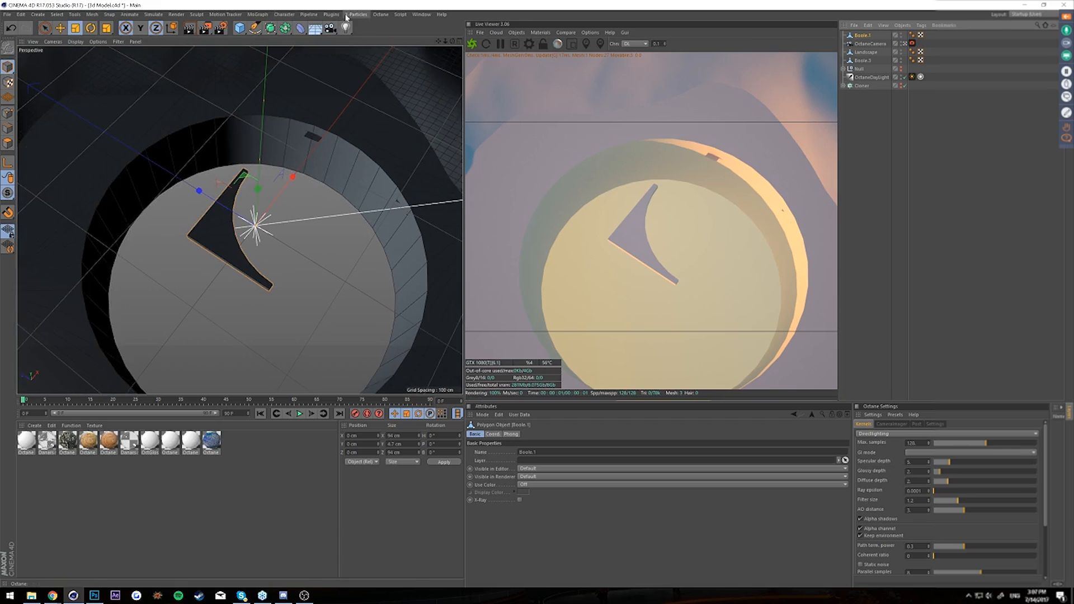
# - Mirror the cut piece with a Symmetry object and move it to about 47.8 cm in X so the halves form a three-pointed shape
pyautogui.click(285, 28)
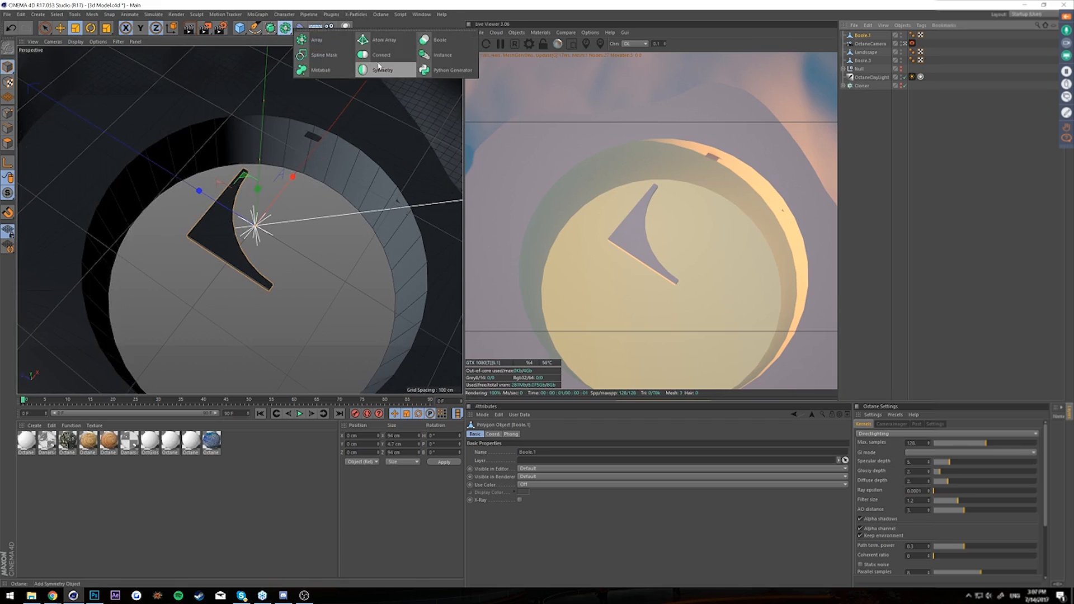
pyautogui.click(374, 70)
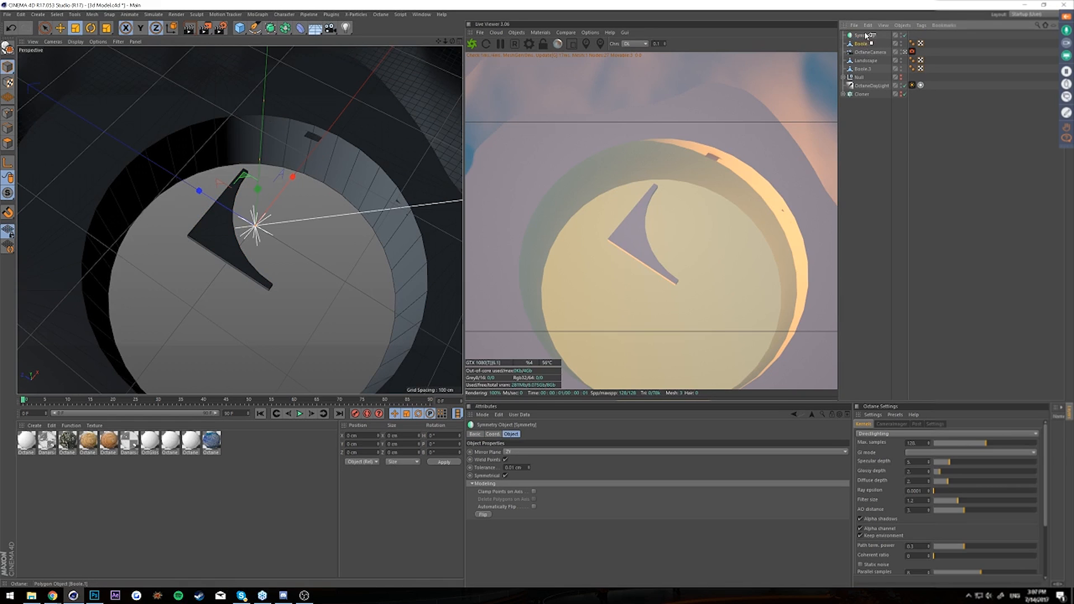
pyautogui.moveTo(866, 39); pyautogui.dragTo(868, 40)
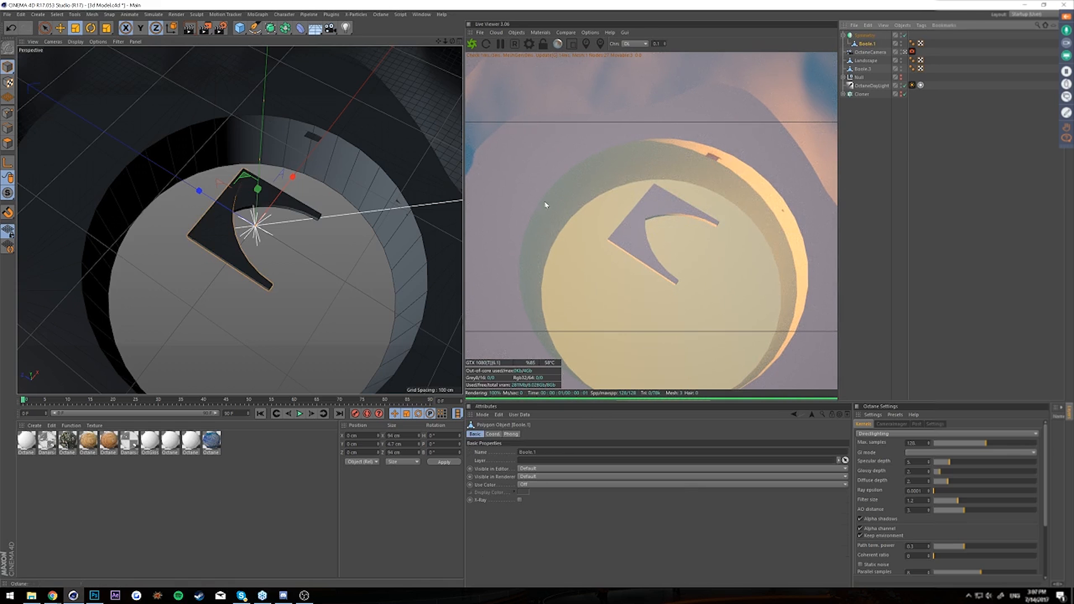
pyautogui.press('e')
pyautogui.moveTo(290, 178); pyautogui.dragTo(316, 141)
pyautogui.keyDown('alt'); pyautogui.moveTo(279, 230); pyautogui.dragTo(249, 234); pyautogui.keyUp('alt')
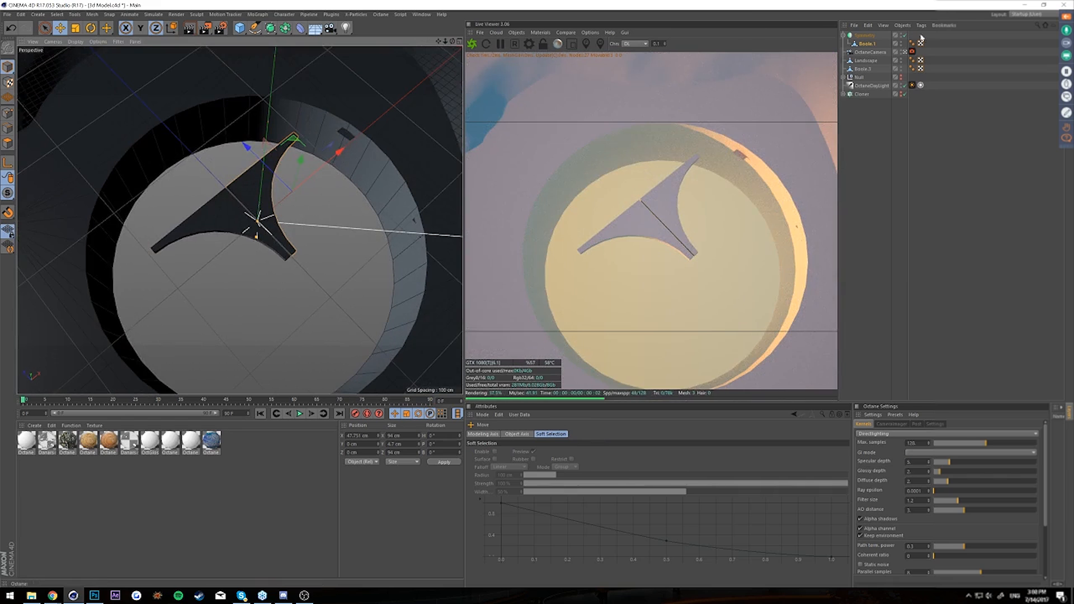
# - Make the Symmetry object editable to turn the mirrored three-pointed shape into one polygon mesh
pyautogui.click(864, 36)
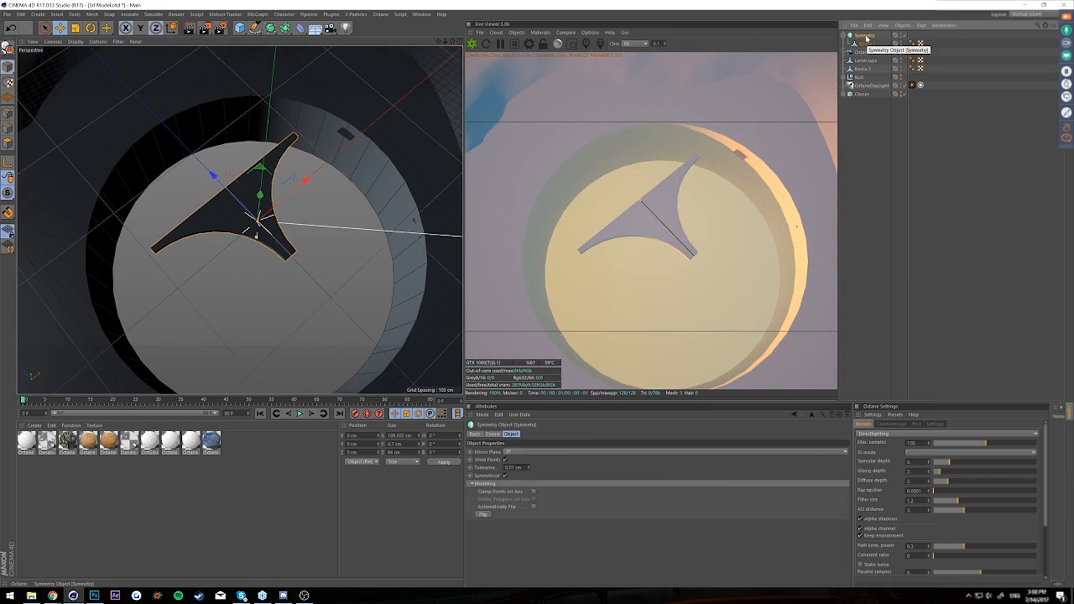
pyautogui.press('c')
pyautogui.moveTo(208, 204)
pyautogui.keyDown('alt'); pyautogui.mouseDown()
pyautogui.moveTo(231, 130)
pyautogui.moveTo(222, 196)
pyautogui.mouseUp(); pyautogui.keyUp('alt')
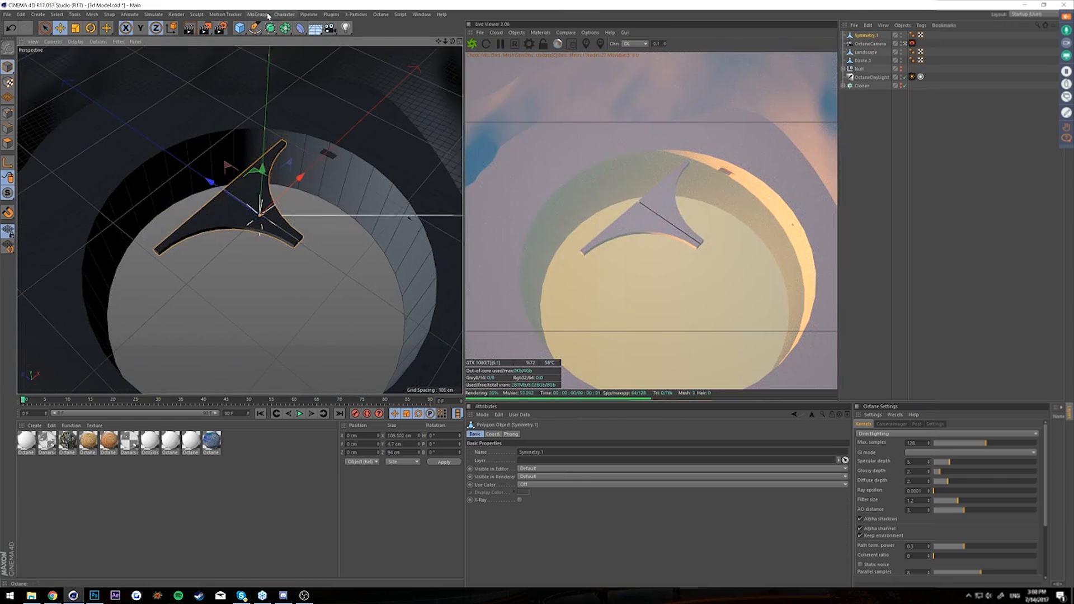
# - Add a MoGraph Cloner and nest the three-pointed mesh inside it
pyautogui.click(268, 16)
pyautogui.click(266, 79)
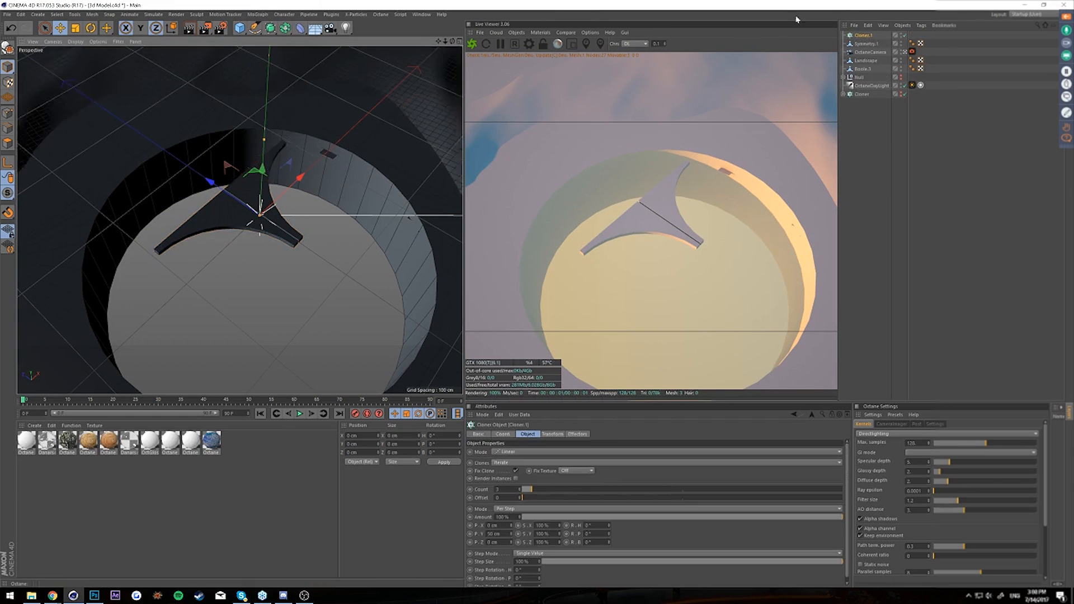
pyautogui.moveTo(867, 45); pyautogui.dragTo(864, 36)
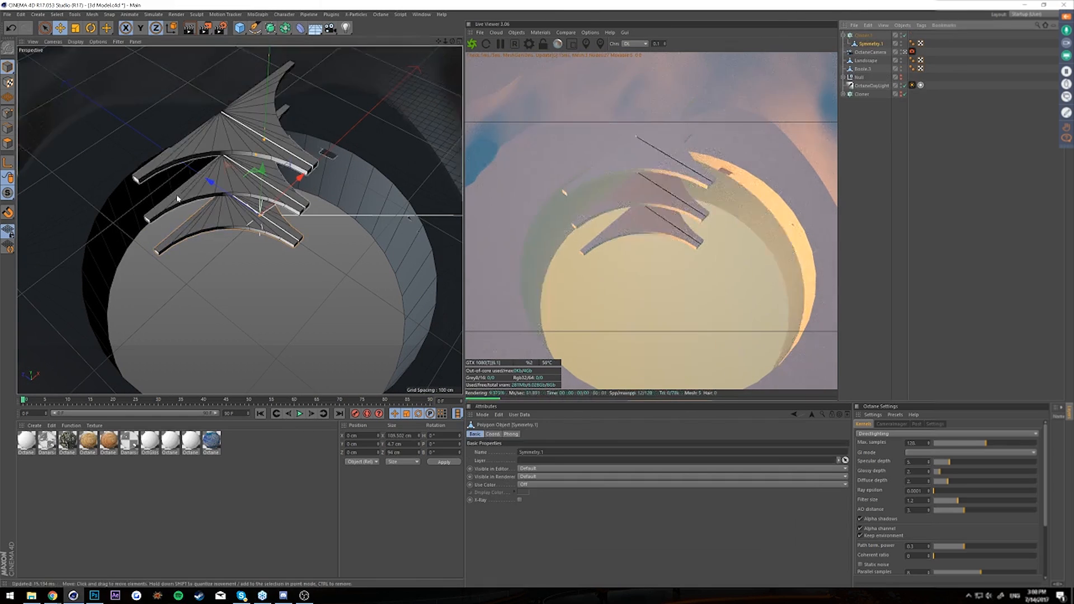
# - Set the new Cloner's vertical spacing to 8 cm per step so the clones stack closely
pyautogui.click(863, 35)
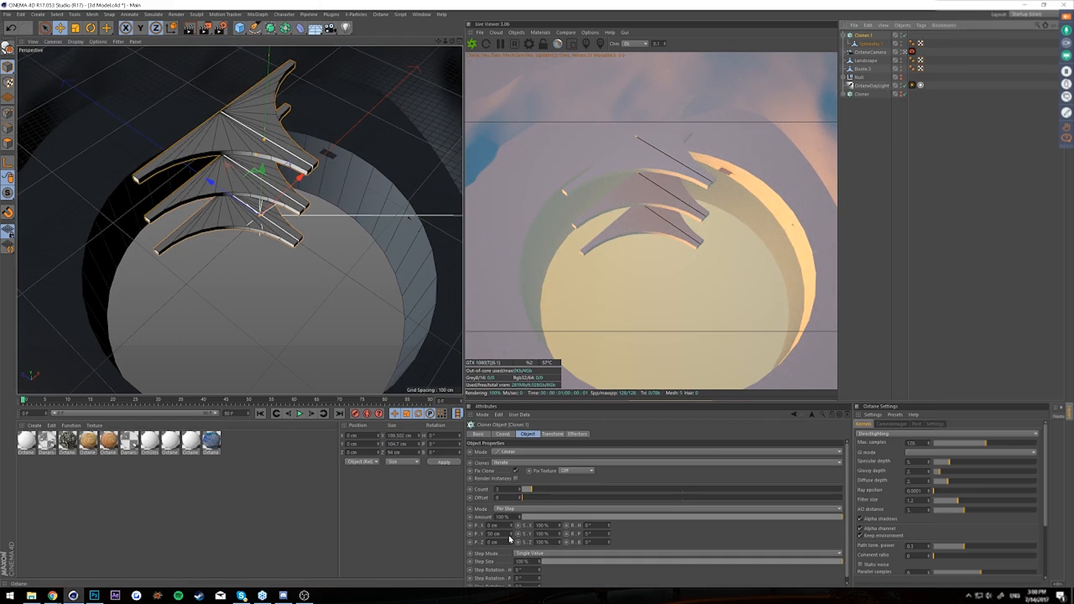
pyautogui.moveTo(510, 534); pyautogui.dragTo(510, 539)
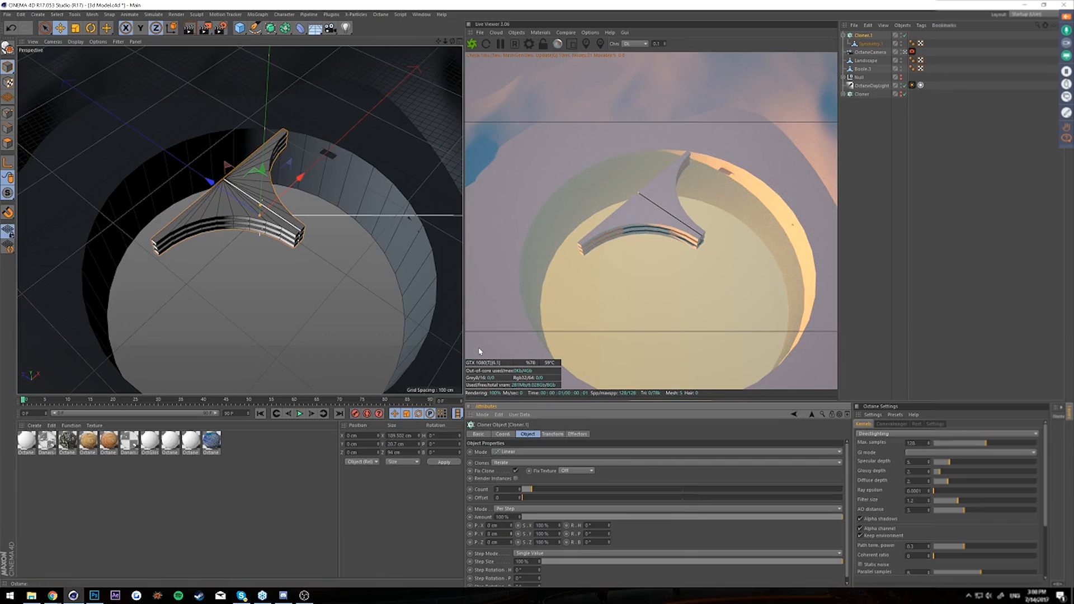
pyautogui.moveTo(328, 201)
pyautogui.keyDown('alt'); pyautogui.mouseDown()
pyautogui.moveTo(346, 192)
pyautogui.moveTo(312, 207)
pyautogui.mouseUp(); pyautogui.keyUp('alt')
pyautogui.moveTo(237, 334)
pyautogui.keyDown('alt'); pyautogui.mouseDown(button='right')
pyautogui.moveTo(228, 308)
pyautogui.moveTo(229, 323)
pyautogui.mouseUp(button='right'); pyautogui.keyUp('alt')
pyautogui.keyDown('alt'); pyautogui.moveTo(229, 322); pyautogui.dragTo(305, 259); pyautogui.keyUp('alt')
pyautogui.scroll(-6, 316, 257)
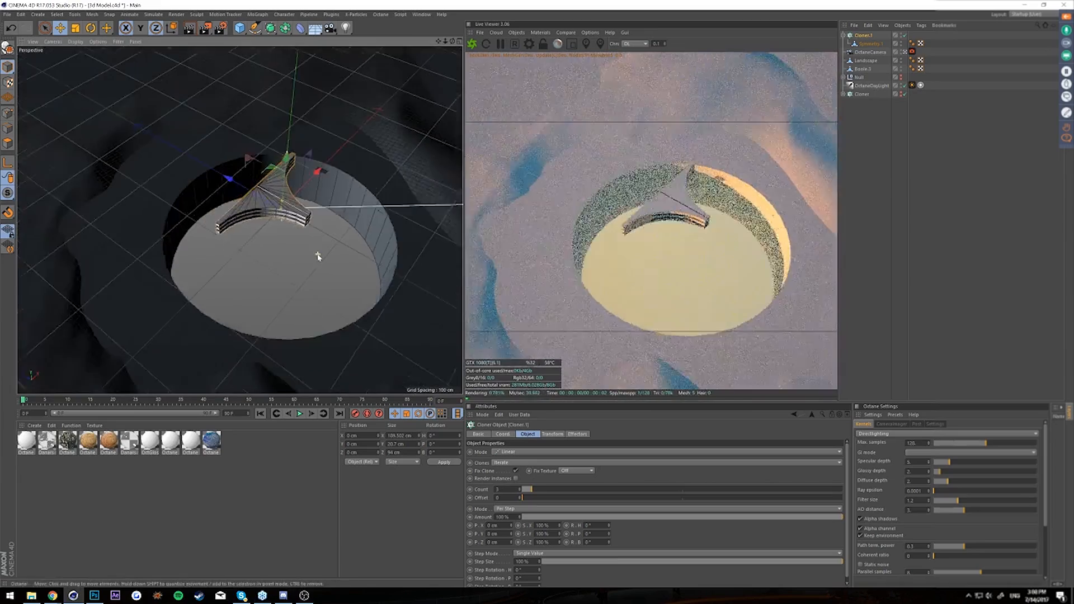
pyautogui.scroll(1, 346, 256)
pyautogui.keyDown('alt'); pyautogui.moveTo(346, 257); pyautogui.dragTo(390, 172); pyautogui.keyUp('alt')
pyautogui.keyDown('alt'); pyautogui.moveTo(307, 170); pyautogui.dragTo(354, 124); pyautogui.keyUp('alt')
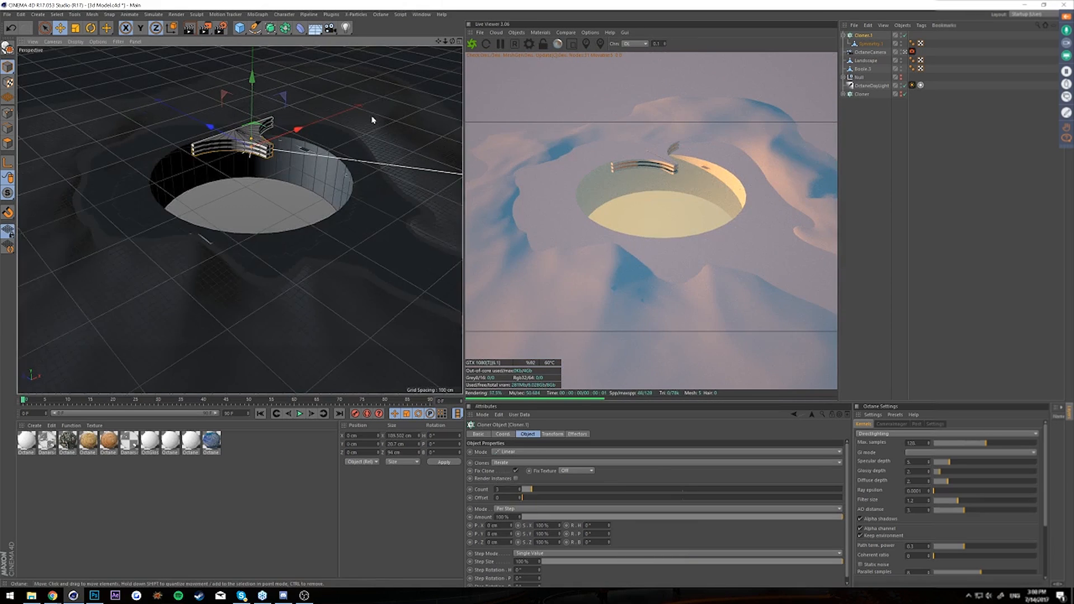
pyautogui.click(371, 115)
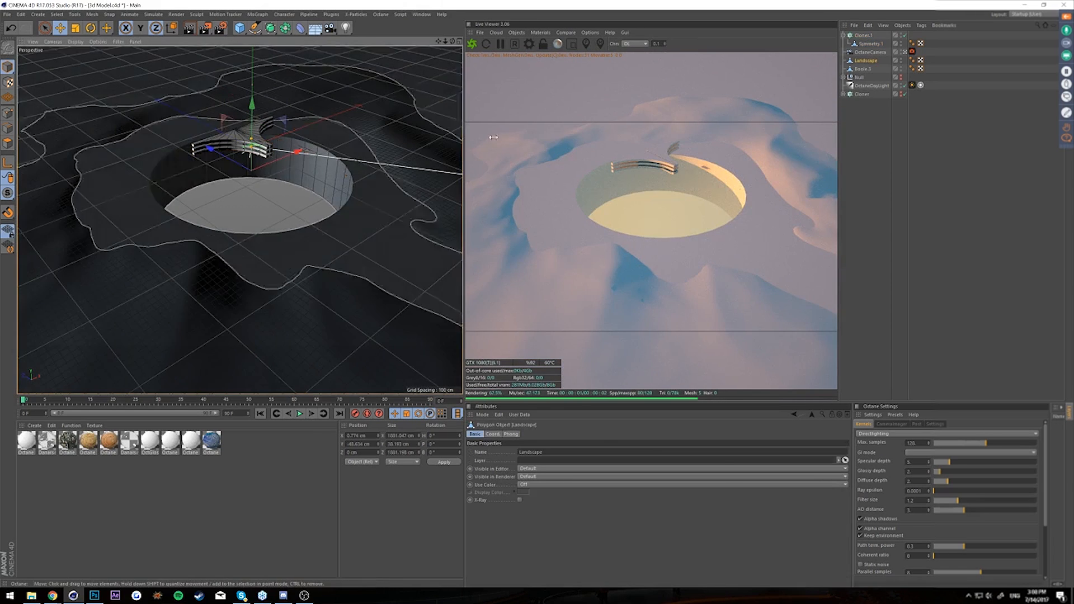
pyautogui.click(244, 28)
pyautogui.click(391, 87)
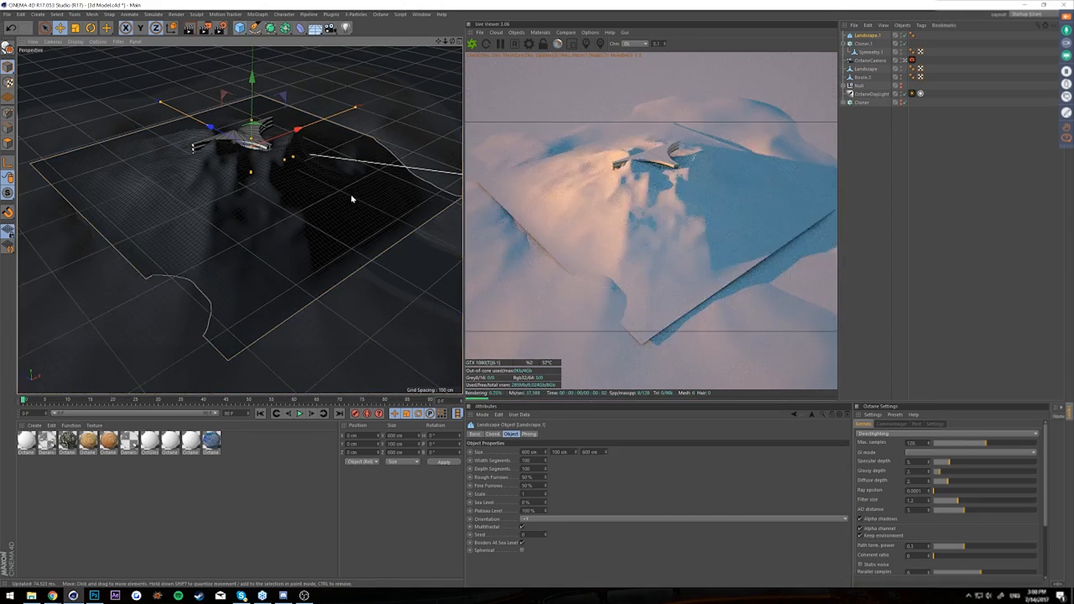
pyautogui.press('t')
pyautogui.moveTo(328, 246); pyautogui.dragTo(383, 246)
pyautogui.press('Delete')
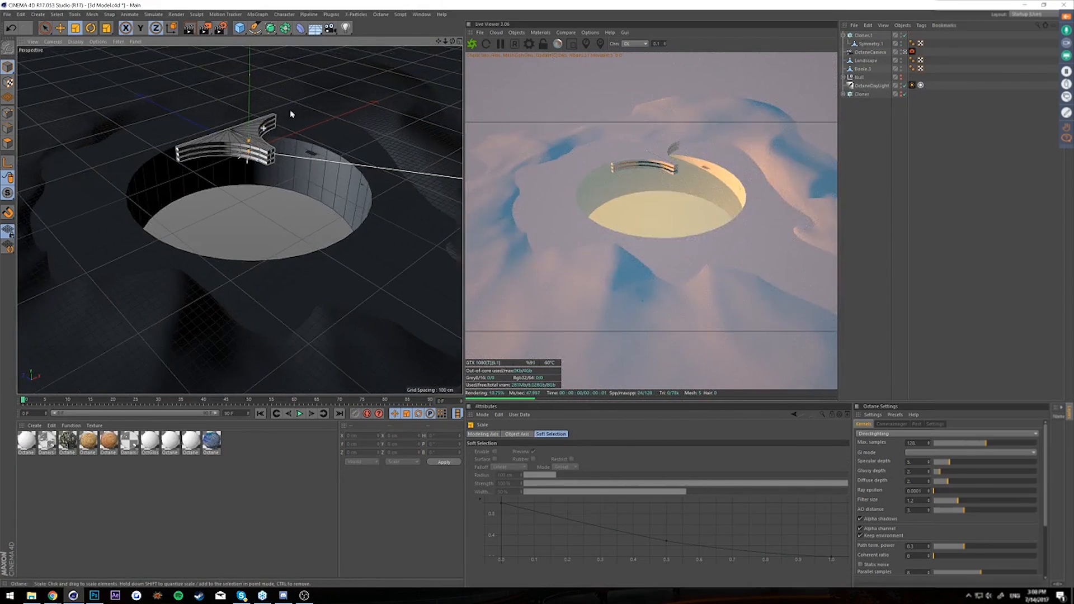
# - Increase the three-pointed shape's Cloner count to 47 to build a tall tower above the pit
pyautogui.click(866, 36)
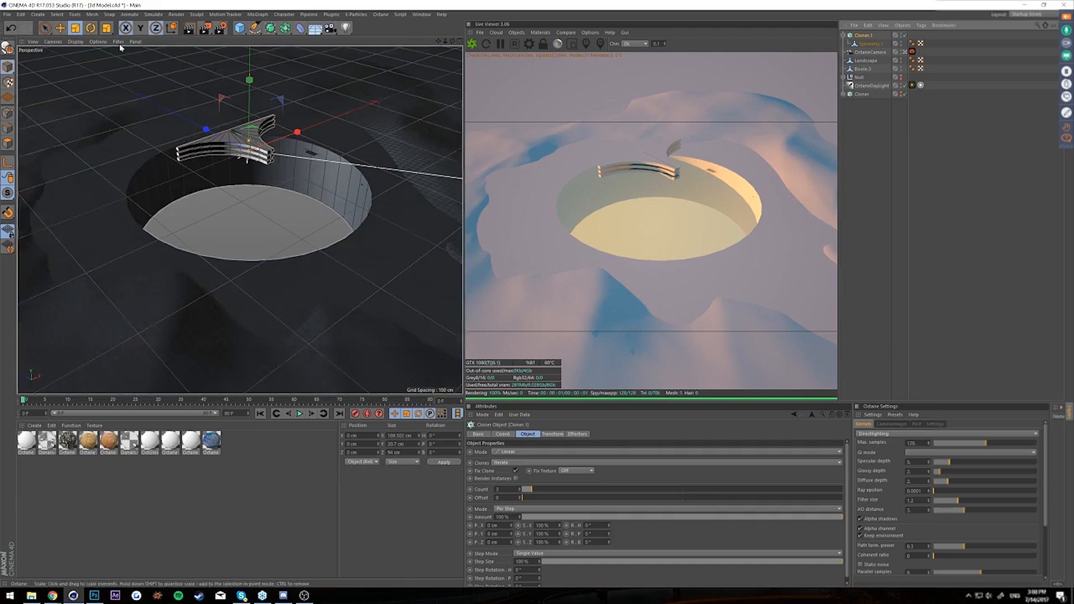
pyautogui.click(531, 492)
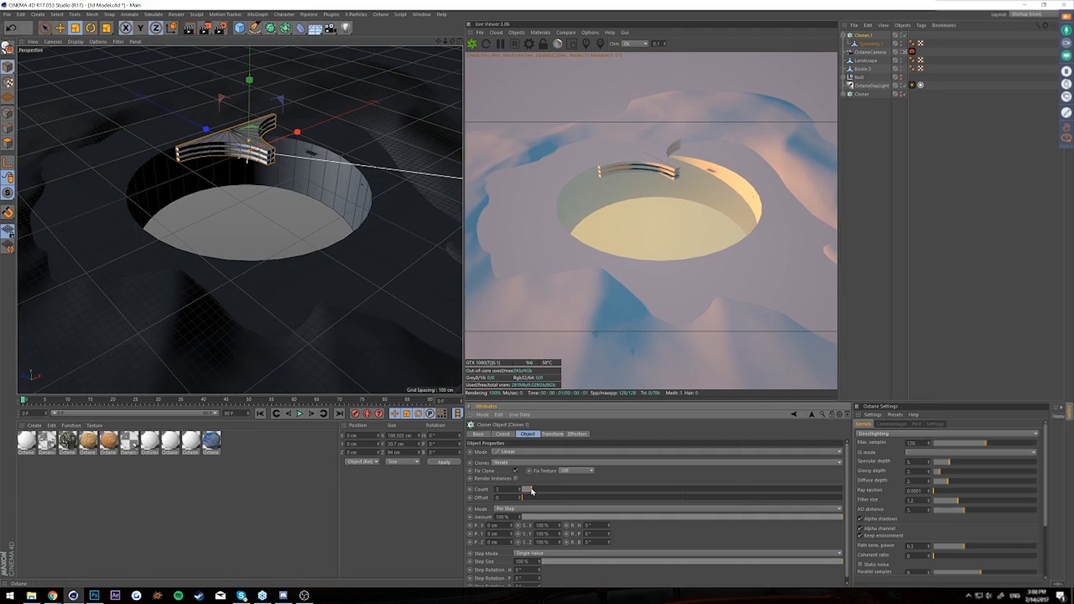
pyautogui.moveTo(541, 490); pyautogui.dragTo(673, 489)
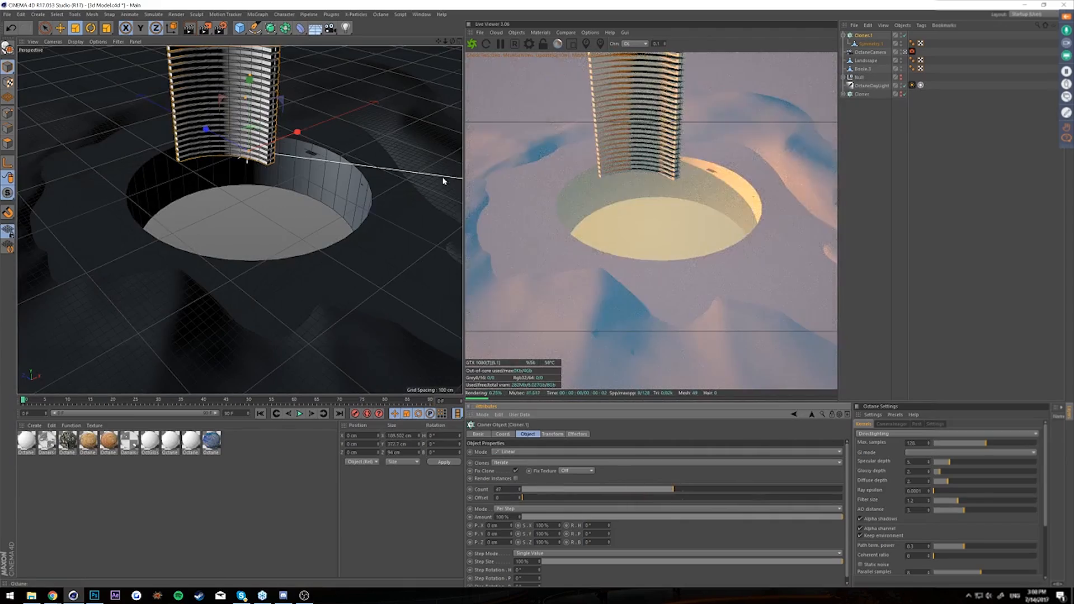
pyautogui.moveTo(445, 41)
pyautogui.mouseDown()
pyautogui.moveTo(461, 56)
pyautogui.moveTo(437, 36)
pyautogui.mouseUp()
pyautogui.scroll(-6, 307, 147)
pyautogui.scroll(1, 302, 143)
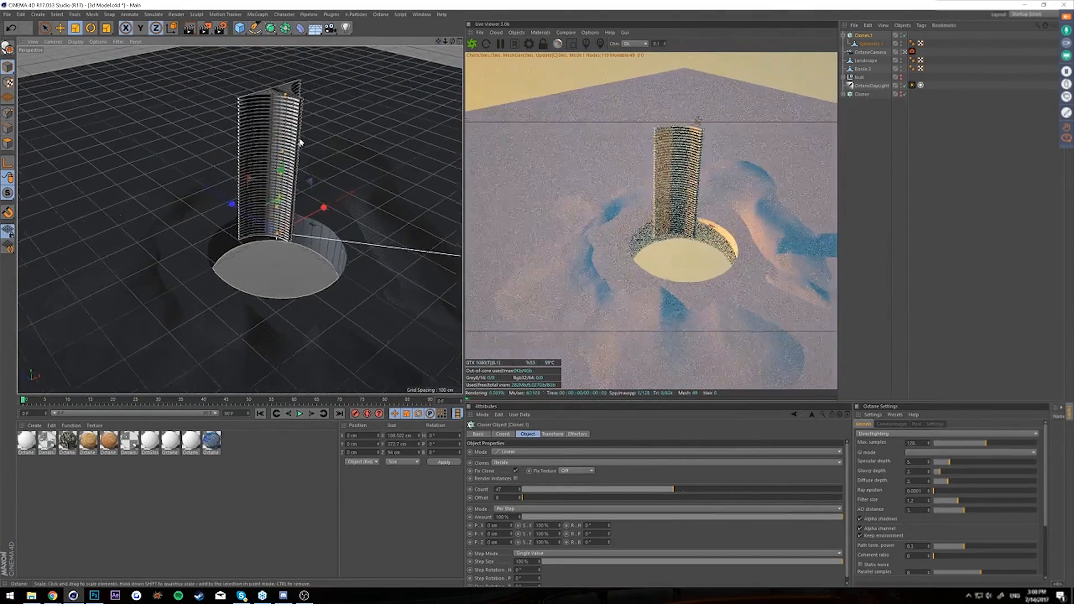
pyautogui.moveTo(284, 200)
pyautogui.keyDown('alt'); pyautogui.mouseDown()
pyautogui.moveTo(338, 161)
pyautogui.moveTo(289, 182)
pyautogui.mouseUp(); pyautogui.keyUp('alt')
pyautogui.scroll(3, 288, 182)
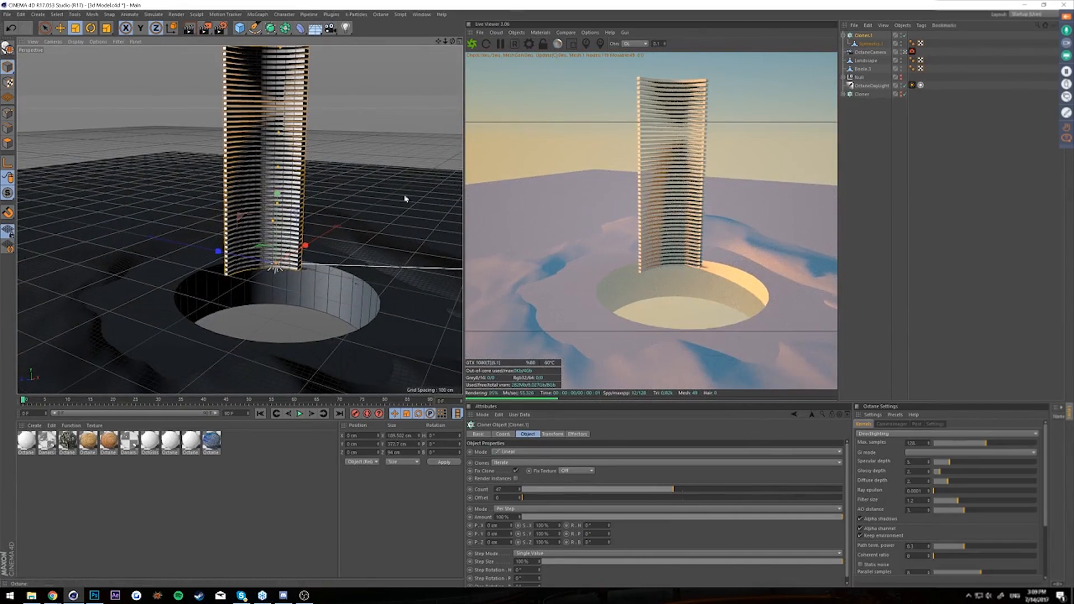
# - Switch to Chrome to examine the spire's taper in the reference painting, then return to Cinema 4D with the browser moved aside
pyautogui.click(52, 596)
pyautogui.moveTo(713, 115); pyautogui.dragTo(484, 114)
pyautogui.click(609, 124)
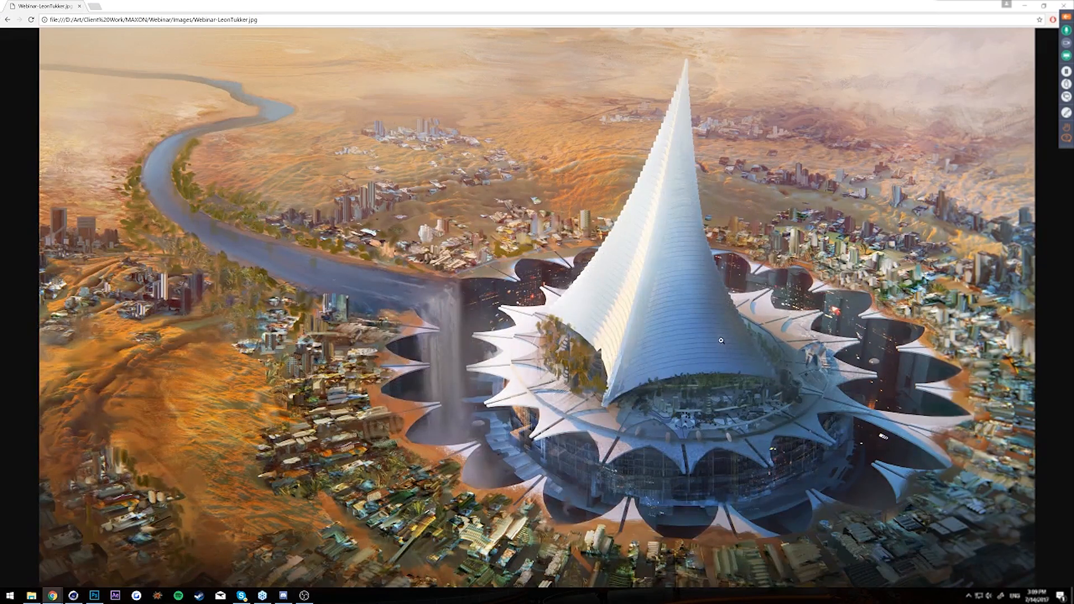
pyautogui.click(1043, 7)
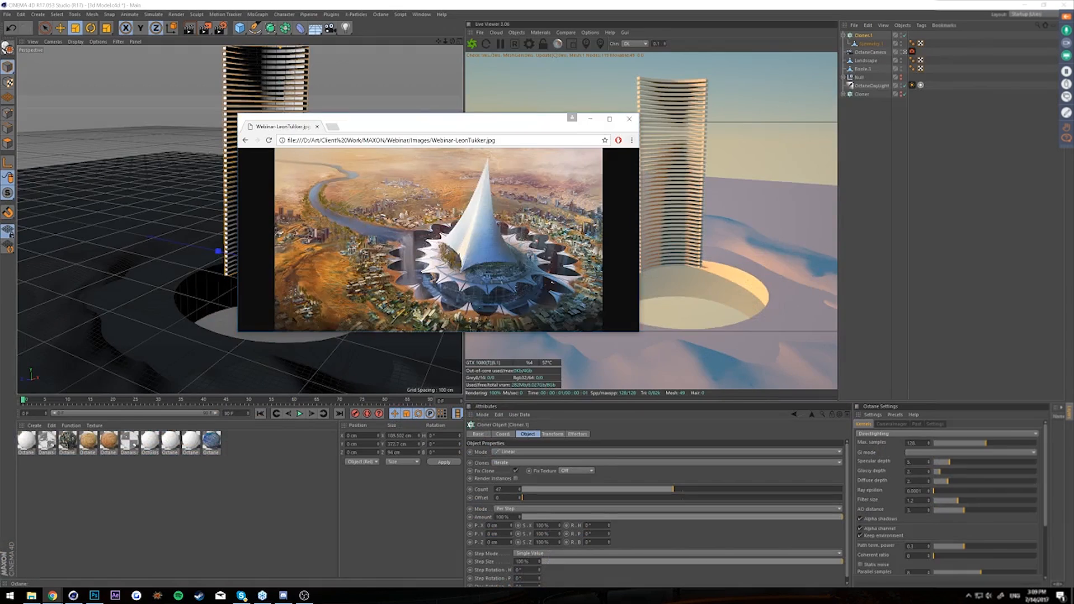
pyautogui.moveTo(439, 127); pyautogui.dragTo(1073, 157)
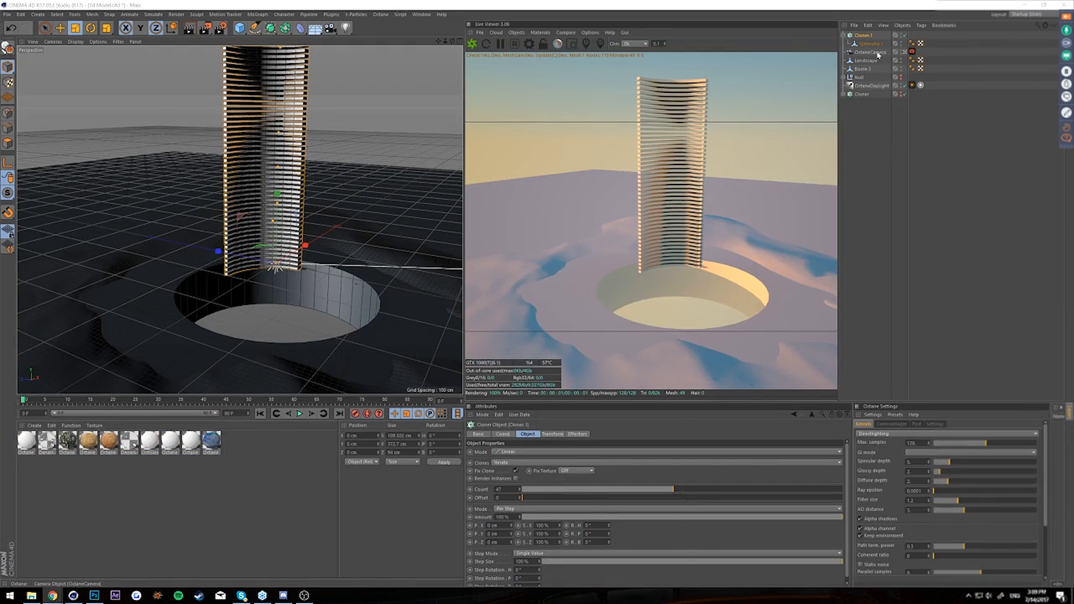
# - Taper the cloned tower towards a point by setting the per-step scale to 98% in X and Z
pyautogui.click(854, 39)
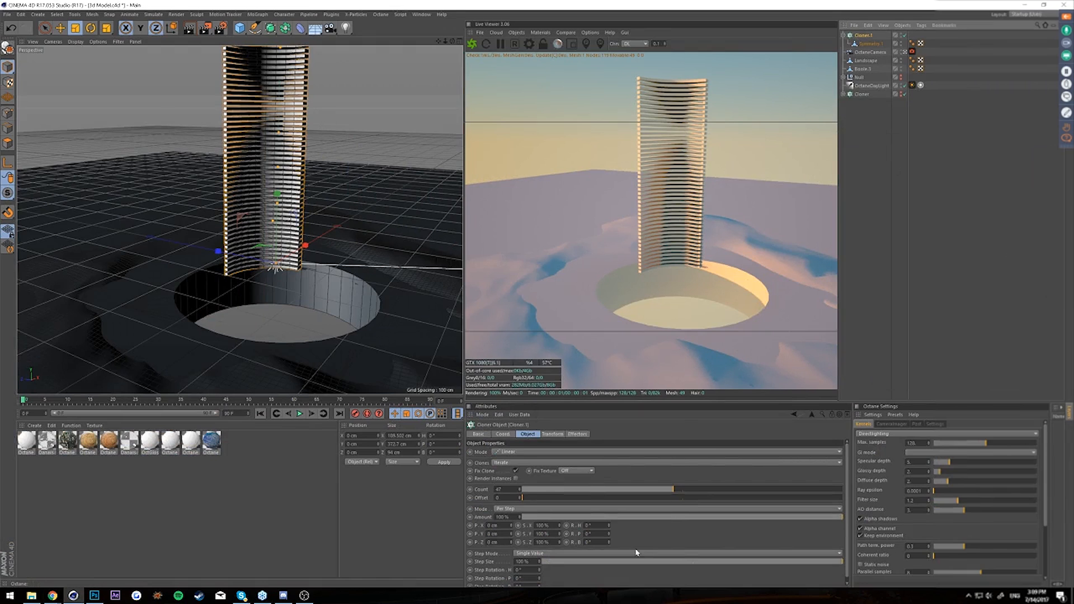
pyautogui.click(559, 528)
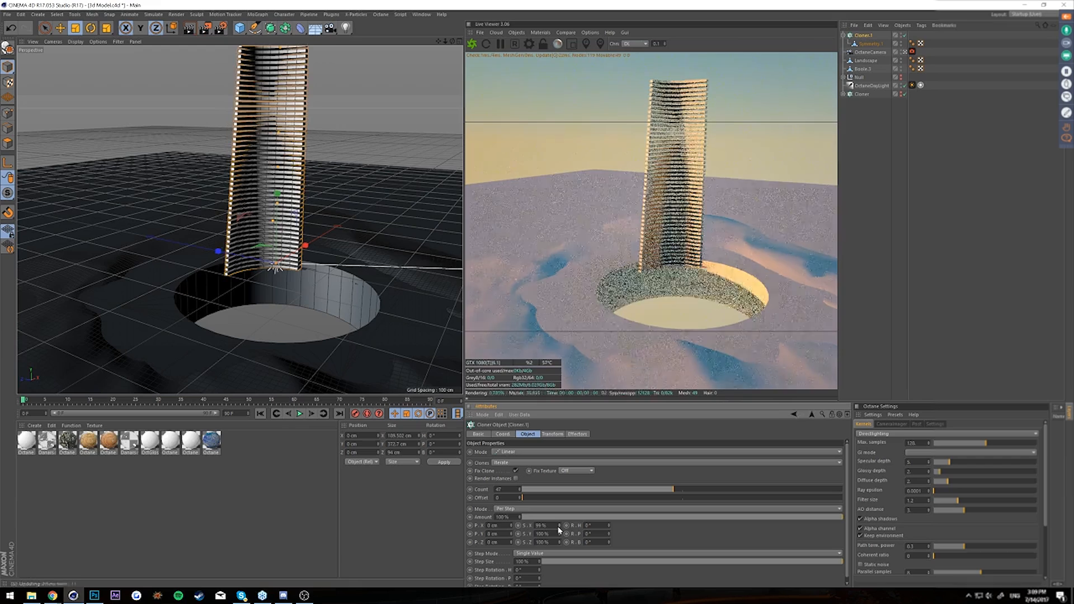
pyautogui.click(558, 528)
pyautogui.keyDown('alt'); pyautogui.moveTo(316, 279); pyautogui.dragTo(377, 292); pyautogui.keyUp('alt')
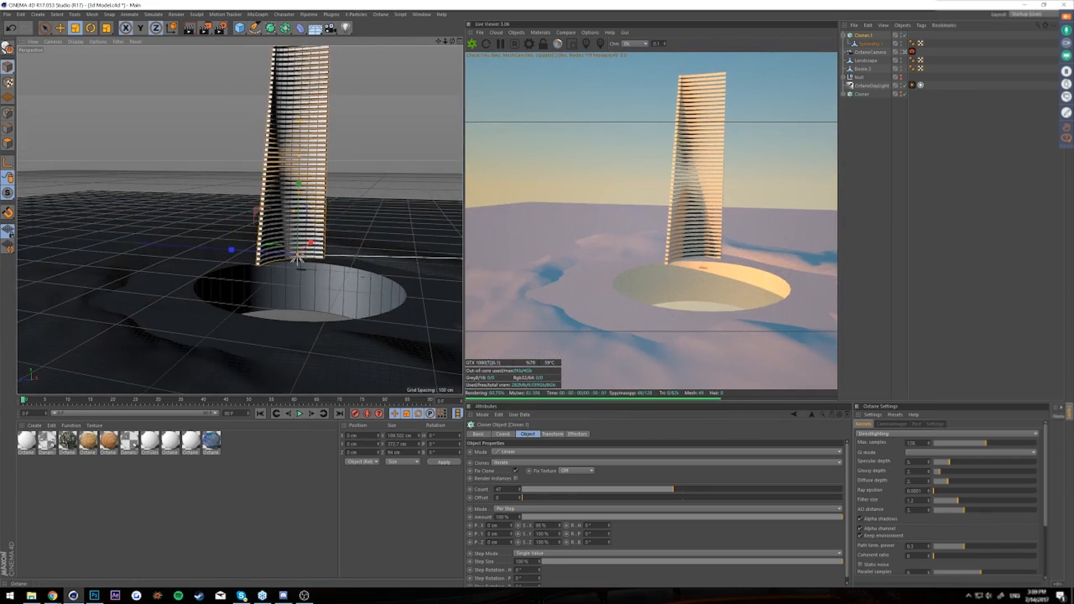
pyautogui.click(558, 543)
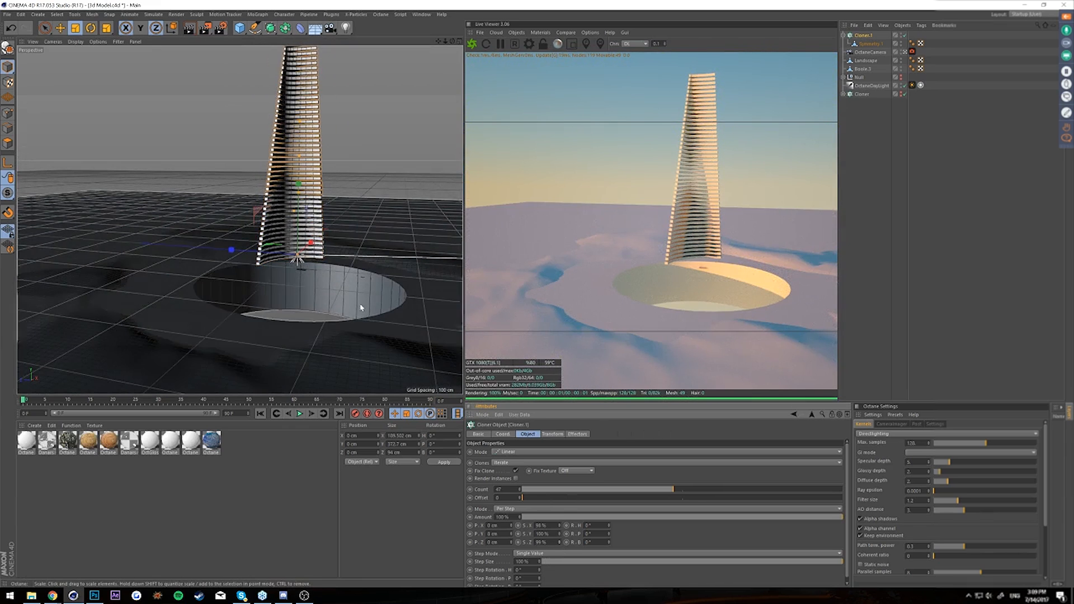
pyautogui.click(559, 544)
pyautogui.moveTo(340, 273)
pyautogui.keyDown('alt'); pyautogui.mouseDown()
pyautogui.moveTo(354, 278)
pyautogui.moveTo(369, 263)
pyautogui.moveTo(344, 277)
pyautogui.mouseUp(); pyautogui.keyUp('alt')
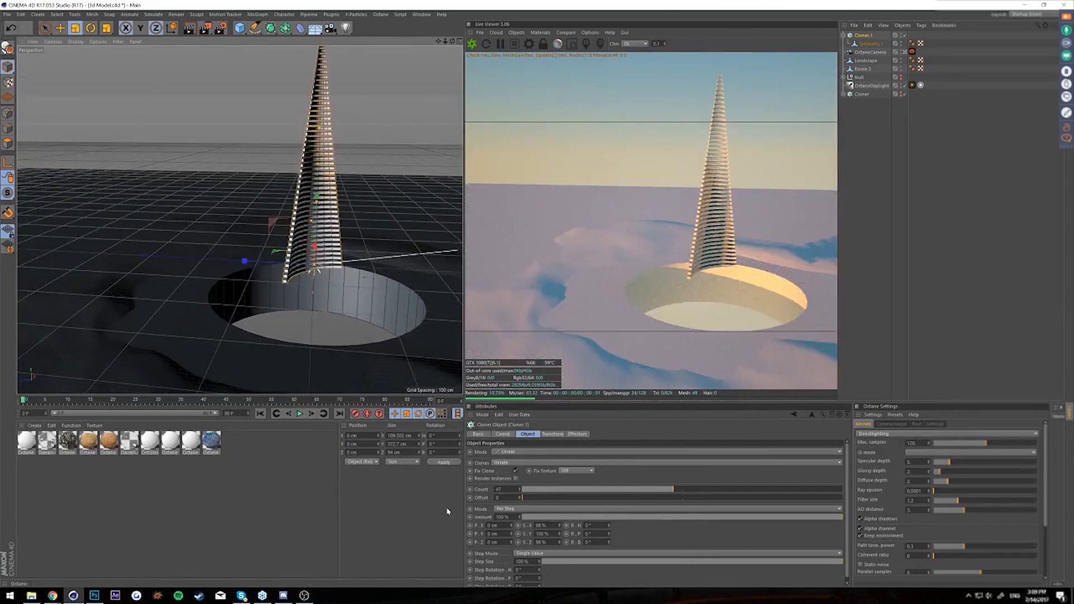
# - Lean the spire by setting the Cloner's per-step Z position to 1 cm, keeping the clone count at 47
pyautogui.click(510, 541)
pyautogui.moveTo(290, 241)
pyautogui.keyDown('alt'); pyautogui.mouseDown()
pyautogui.moveTo(284, 219)
pyautogui.moveTo(286, 235)
pyautogui.mouseUp(); pyautogui.keyUp('alt')
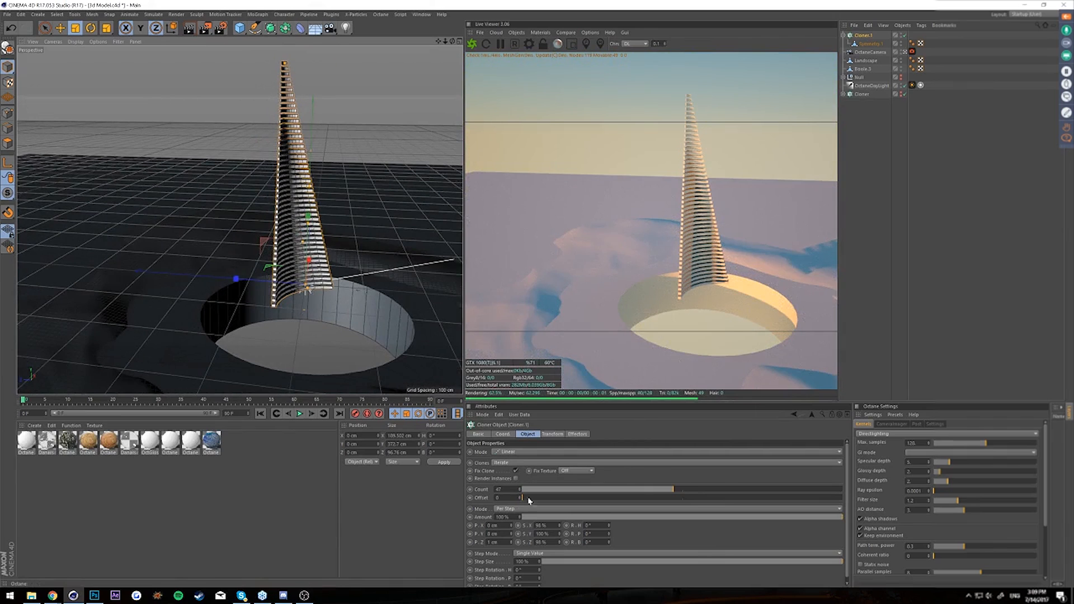
pyautogui.moveTo(683, 491); pyautogui.dragTo(672, 492)
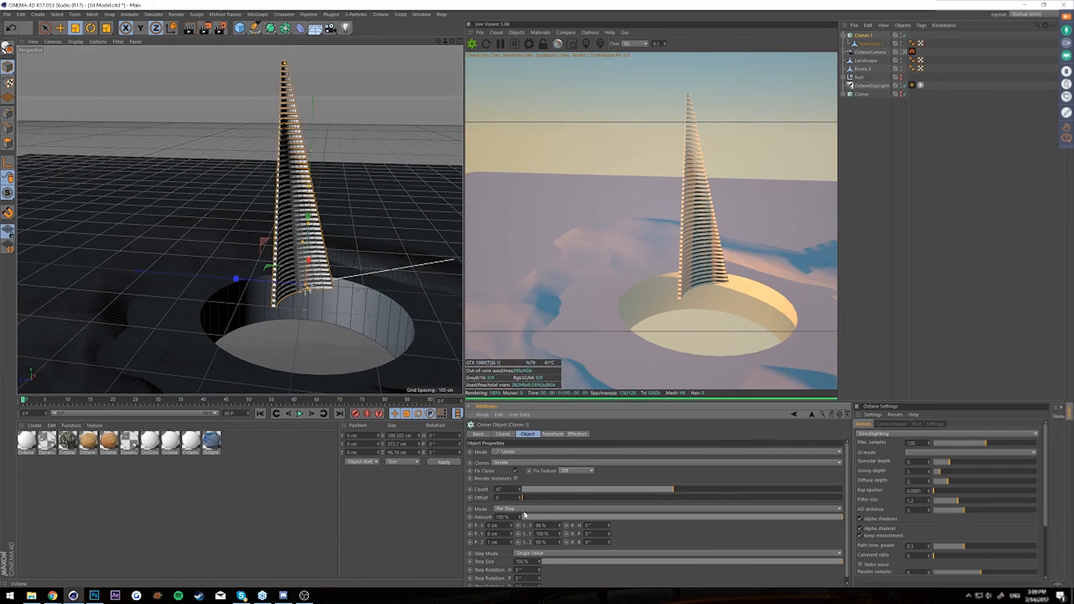
# - Compress the spire by setting its Cloner's per-step Y position to 6 cm
pyautogui.moveTo(511, 537); pyautogui.dragTo(512, 541)
pyautogui.moveTo(268, 297)
pyautogui.keyDown('alt'); pyautogui.mouseDown()
pyautogui.moveTo(161, 266)
pyautogui.moveTo(252, 305)
pyautogui.moveTo(278, 296)
pyautogui.moveTo(271, 282)
pyautogui.mouseUp(); pyautogui.keyUp('alt')
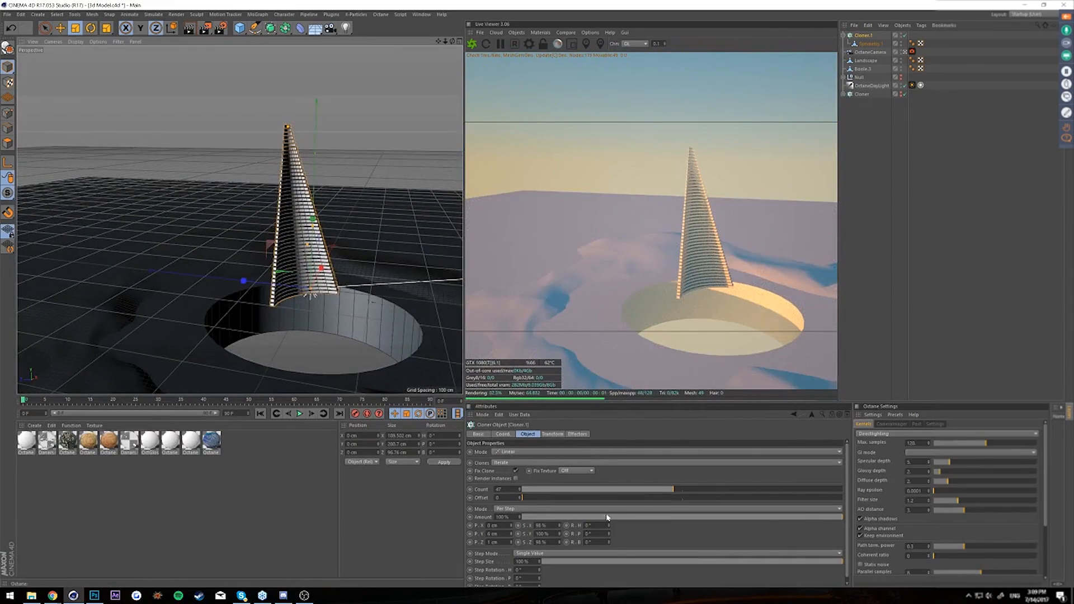
# - Try twisting the spire with per-step heading, pitch and bank rotations in its Cloner, undoing each trial
pyautogui.moveTo(608, 527); pyautogui.dragTo(608, 520)
pyautogui.keyDown('alt'); pyautogui.moveTo(381, 294); pyautogui.dragTo(337, 300); pyautogui.keyUp('alt')
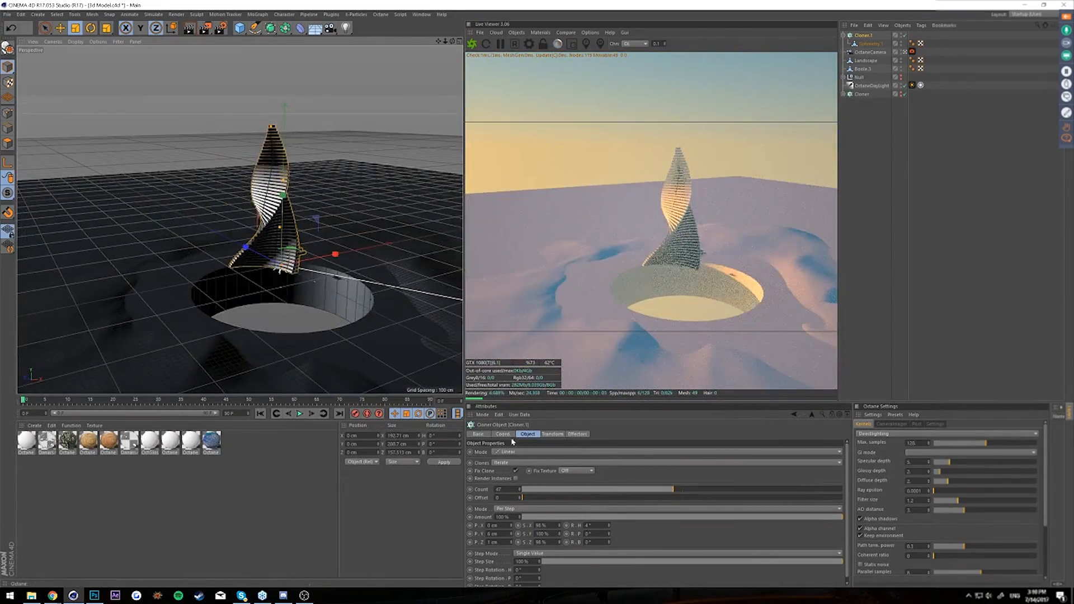
pyautogui.hotkey('ctrl', 'z')
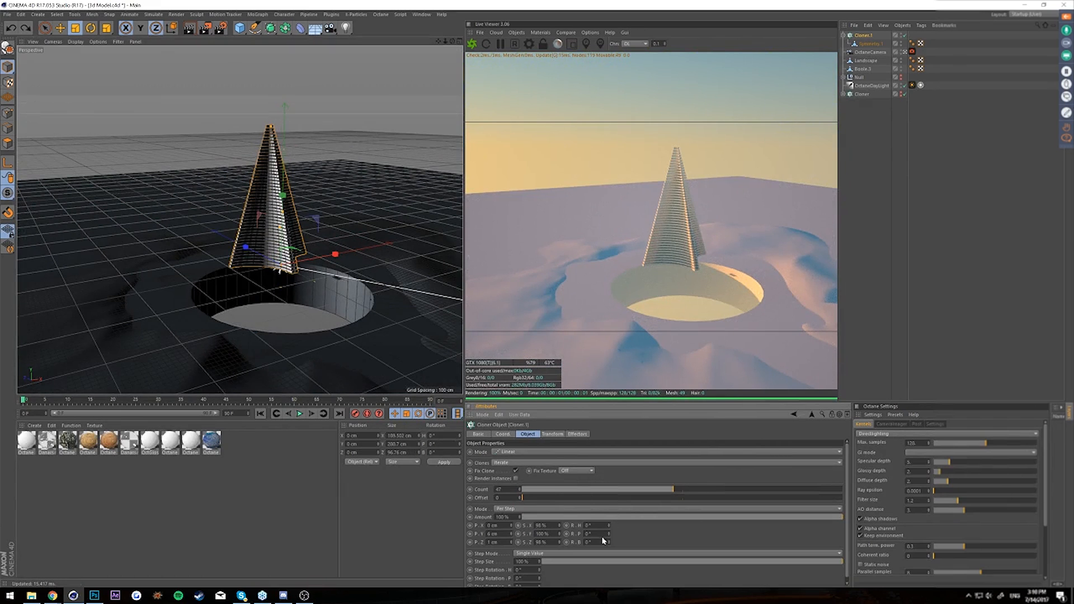
pyautogui.moveTo(608, 535); pyautogui.dragTo(608, 536)
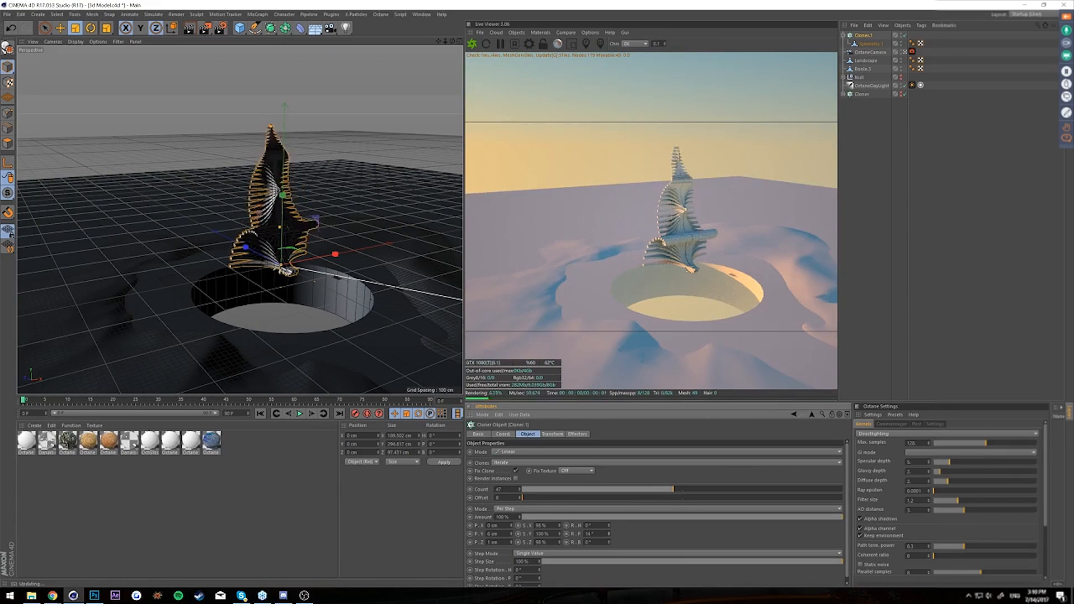
pyautogui.keyDown('alt'); pyautogui.moveTo(329, 301); pyautogui.dragTo(424, 337); pyautogui.keyUp('alt')
pyautogui.hotkey('ctrl', 'z')
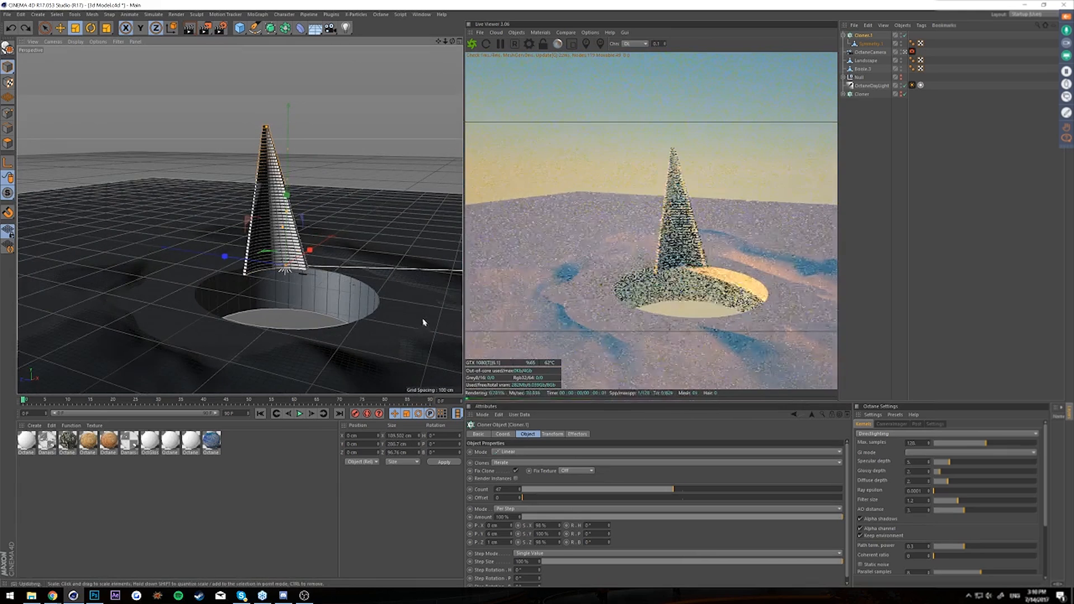
pyautogui.click(608, 544)
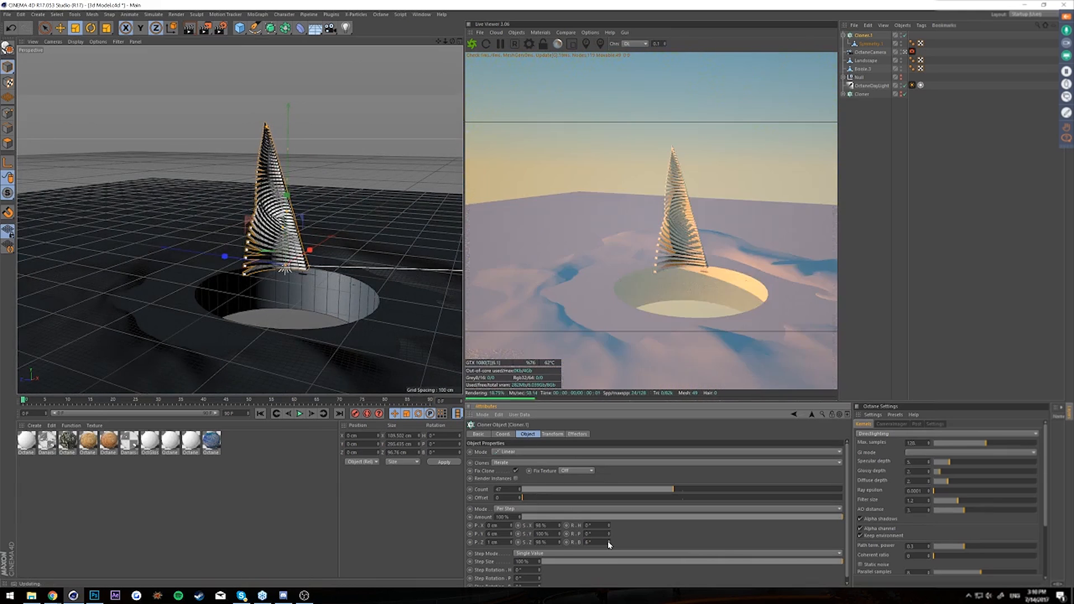
pyautogui.keyDown('alt'); pyautogui.moveTo(224, 246); pyautogui.dragTo(302, 189); pyautogui.keyUp('alt')
pyautogui.scroll(6, 323, 168)
pyautogui.hotkey('ctrl', 'z')
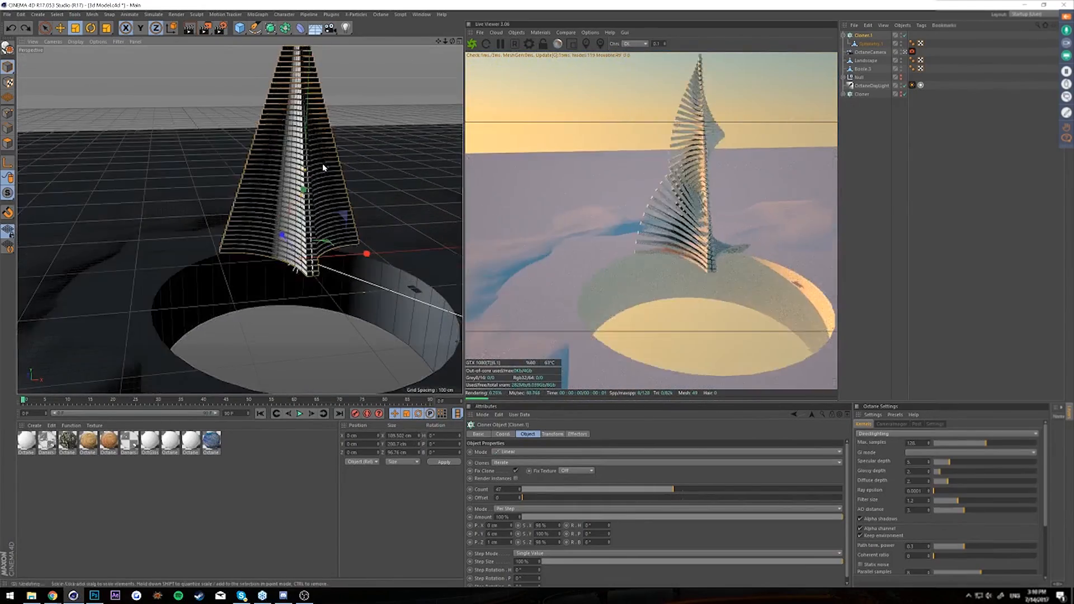
# - Examine the spire's taper, lean and concave sides from several angles around the pit
pyautogui.keyDown('alt'); pyautogui.moveTo(344, 126); pyautogui.dragTo(302, 173, button='middle'); pyautogui.keyUp('alt')
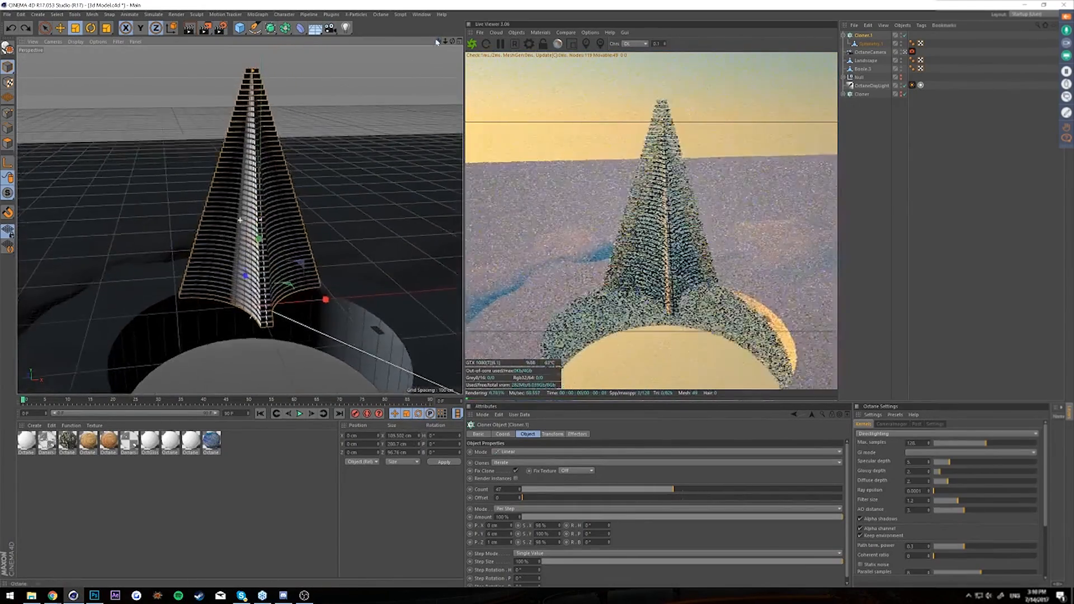
pyautogui.scroll(-5, 304, 173)
pyautogui.moveTo(306, 176)
pyautogui.keyDown('alt'); pyautogui.mouseDown()
pyautogui.moveTo(330, 174)
pyautogui.moveTo(299, 185)
pyautogui.mouseUp(); pyautogui.keyUp('alt')
pyautogui.keyDown('alt'); pyautogui.moveTo(252, 251); pyautogui.dragTo(341, 251); pyautogui.keyUp('alt')
pyautogui.scroll(2, 329, 206)
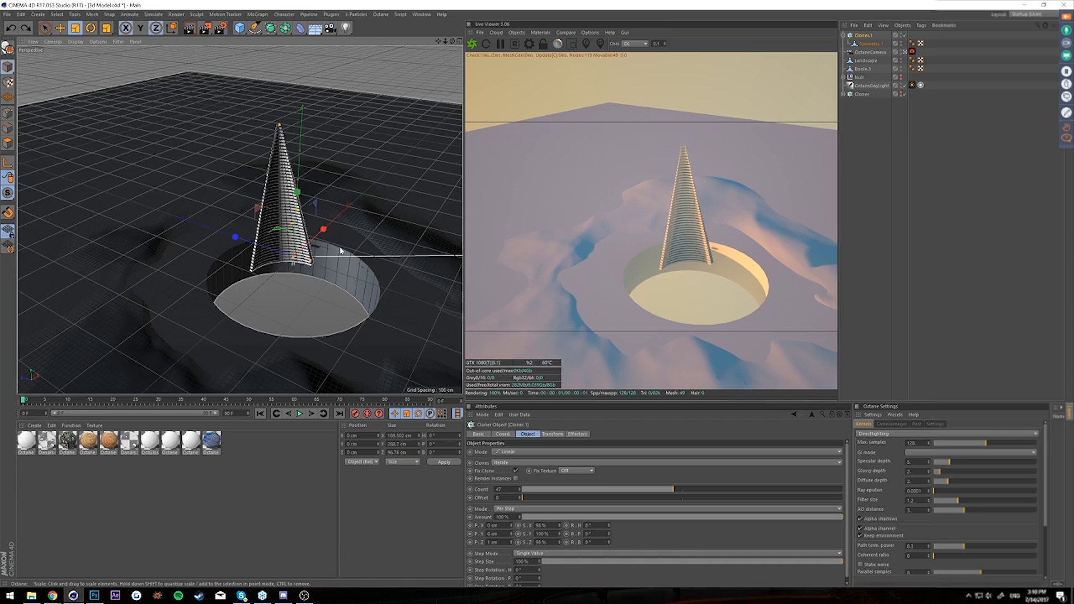
pyautogui.keyDown('alt'); pyautogui.moveTo(341, 252); pyautogui.dragTo(330, 226); pyautogui.keyUp('alt')
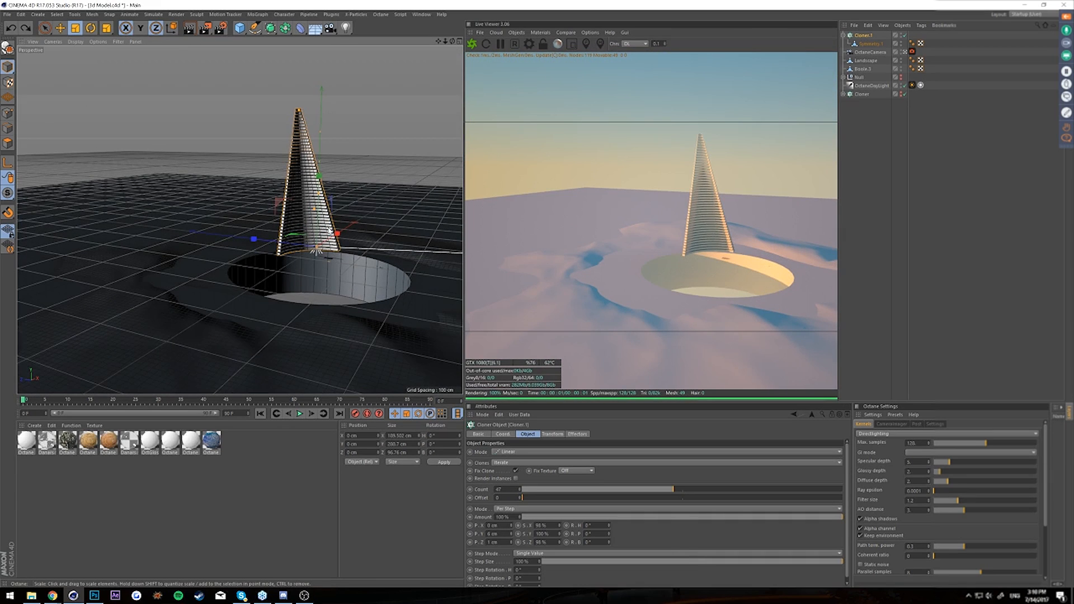
pyautogui.moveTo(348, 216)
pyautogui.keyDown('alt'); pyautogui.mouseDown()
pyautogui.moveTo(326, 209)
pyautogui.moveTo(352, 215)
pyautogui.mouseUp(); pyautogui.keyUp('alt')
pyautogui.keyDown('alt'); pyautogui.moveTo(307, 254); pyautogui.dragTo(319, 244); pyautogui.keyUp('alt')
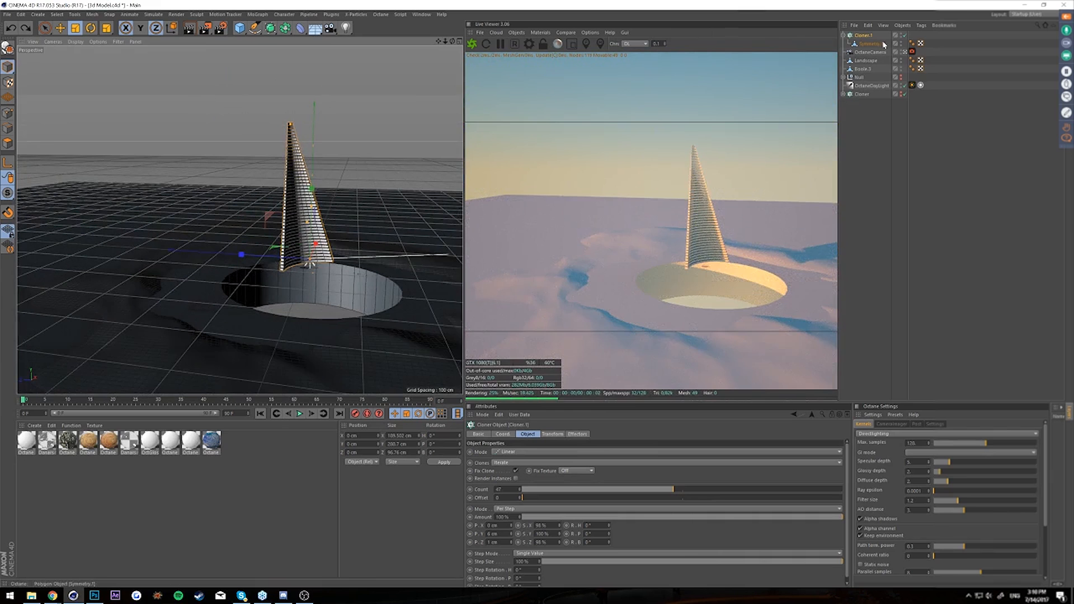
# - Duplicate the spire's Cloner and set the copy's heading rotation to 180°
pyautogui.hotkey('ctrl', 'c')
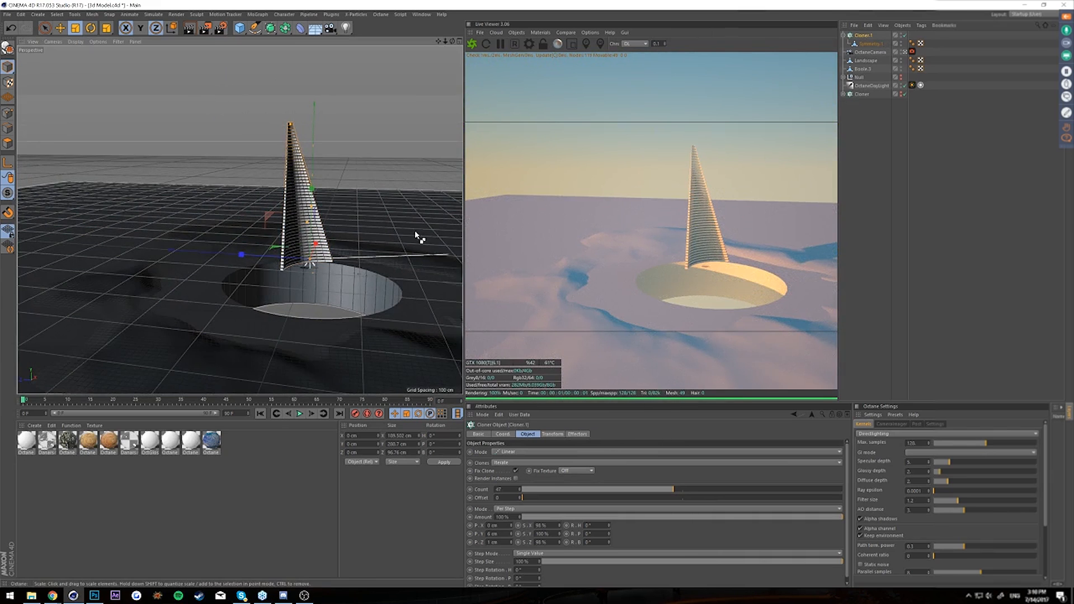
pyautogui.hotkey('ctrl', 'v')
pyautogui.press('r')
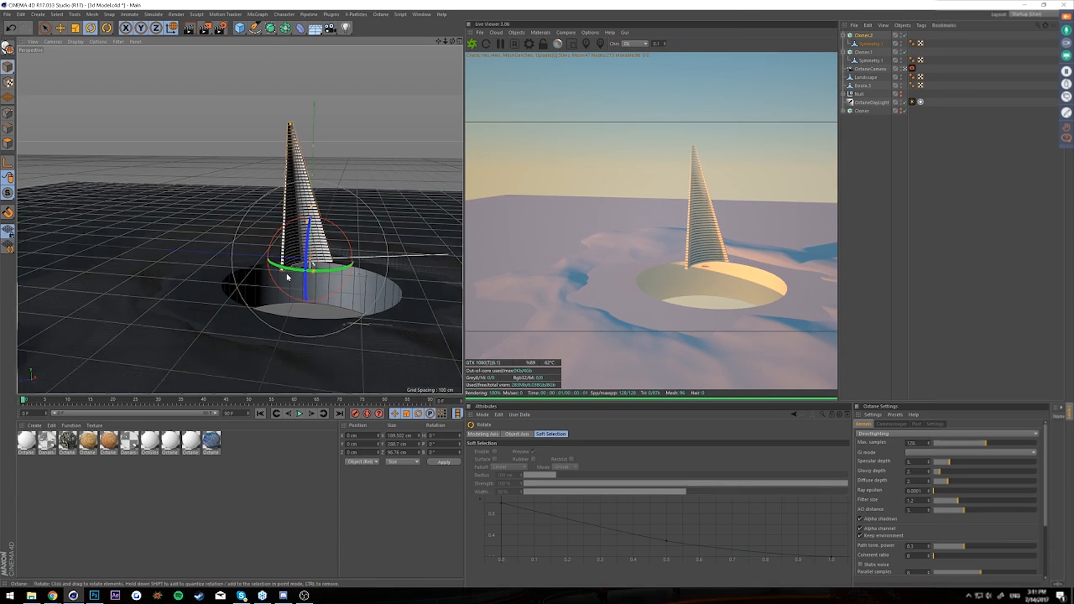
pyautogui.moveTo(287, 276); pyautogui.dragTo(313, 159)
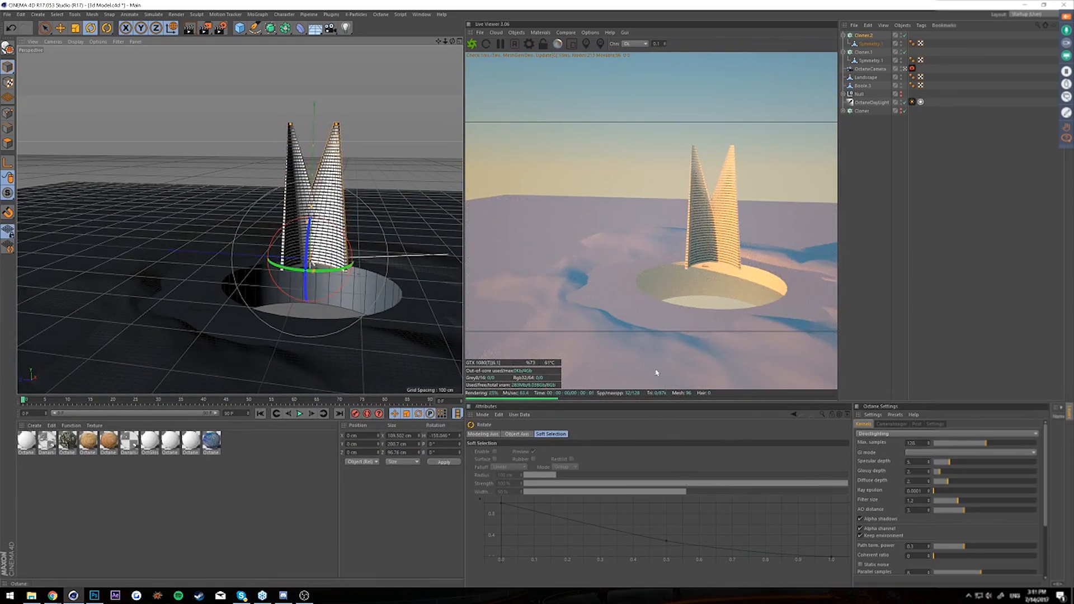
pyautogui.moveTo(450, 435); pyautogui.dragTo(249, 420)
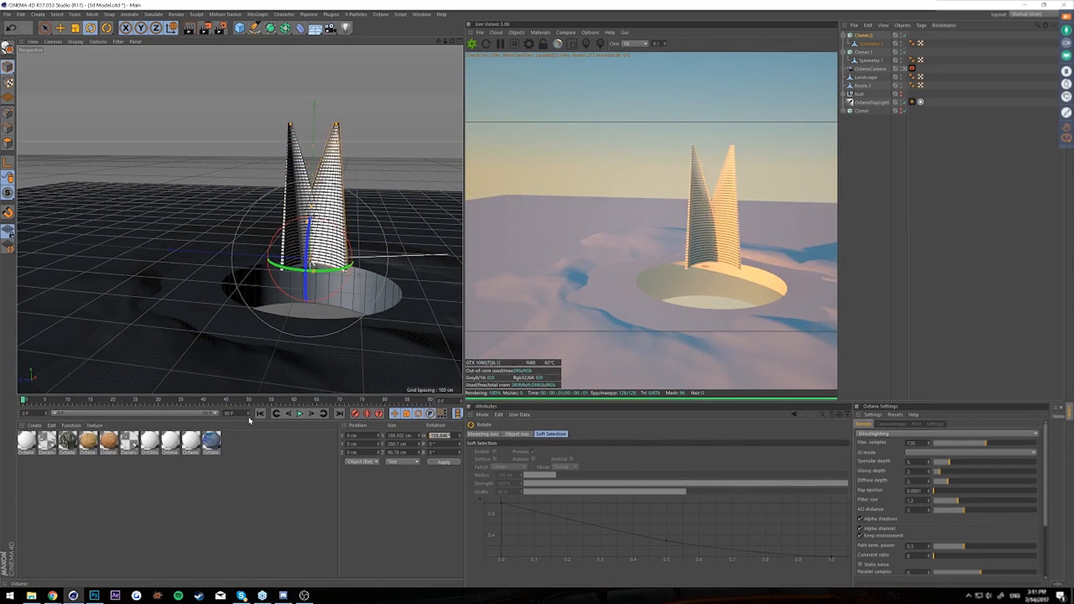
pyautogui.write('180')
pyautogui.press('Return')
# - Scale the rotated copy down slightly and fit it against the original half at about 88 cm in Z
pyautogui.press('e')
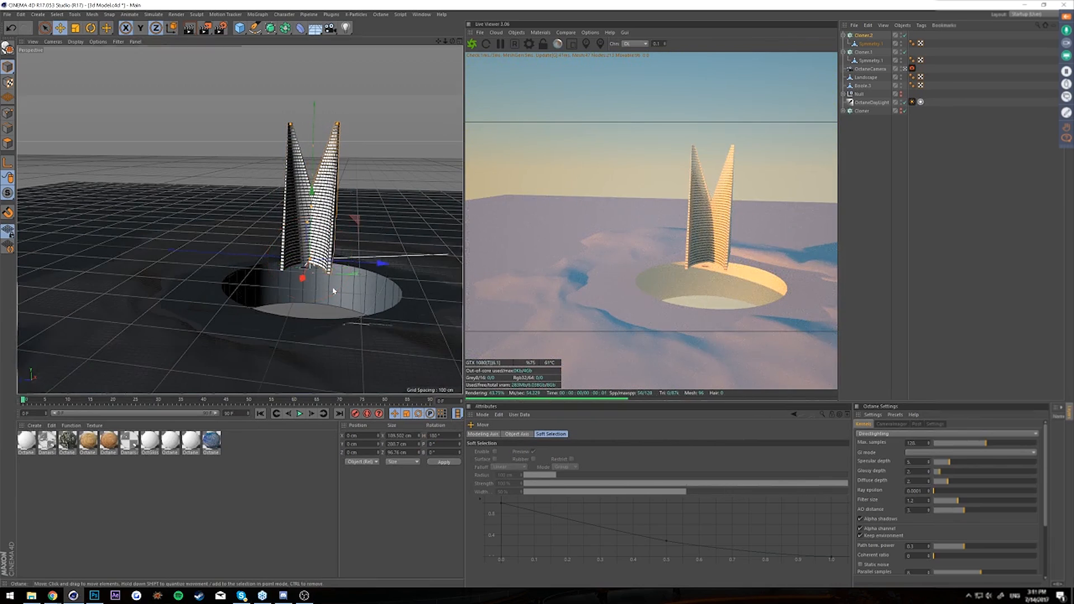
pyautogui.moveTo(384, 256); pyautogui.dragTo(335, 271)
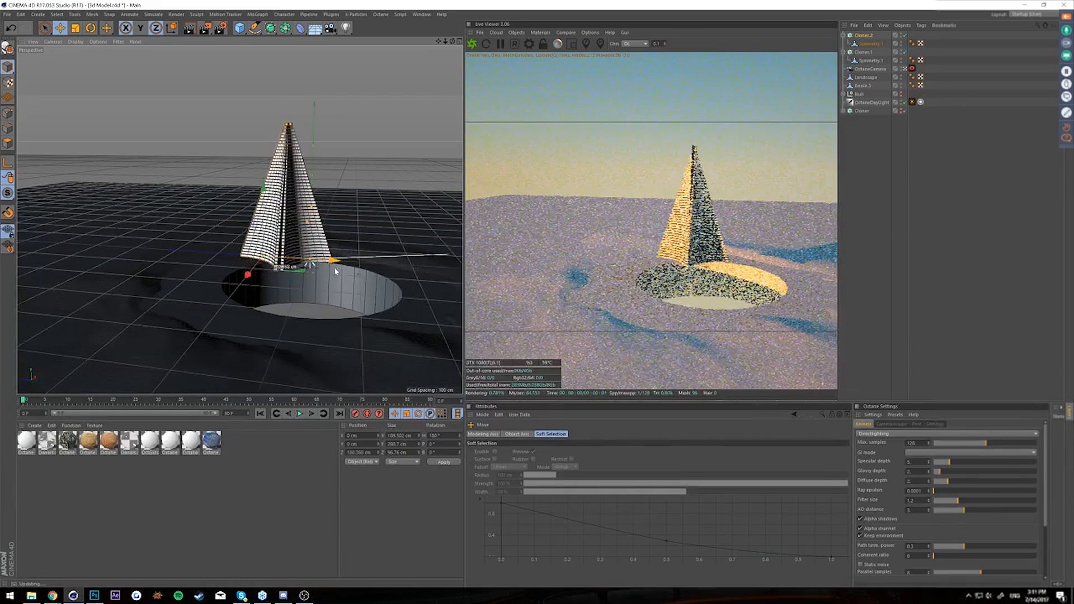
pyautogui.press('t')
pyautogui.moveTo(446, 154); pyautogui.dragTo(377, 170)
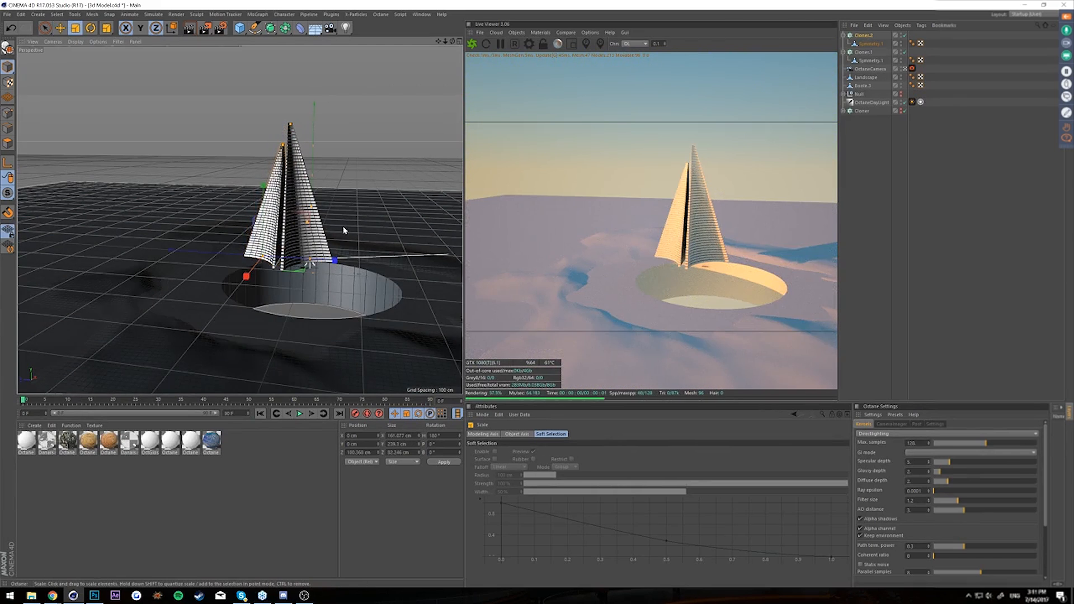
pyautogui.press('e')
pyautogui.moveTo(334, 261); pyautogui.dragTo(426, 272)
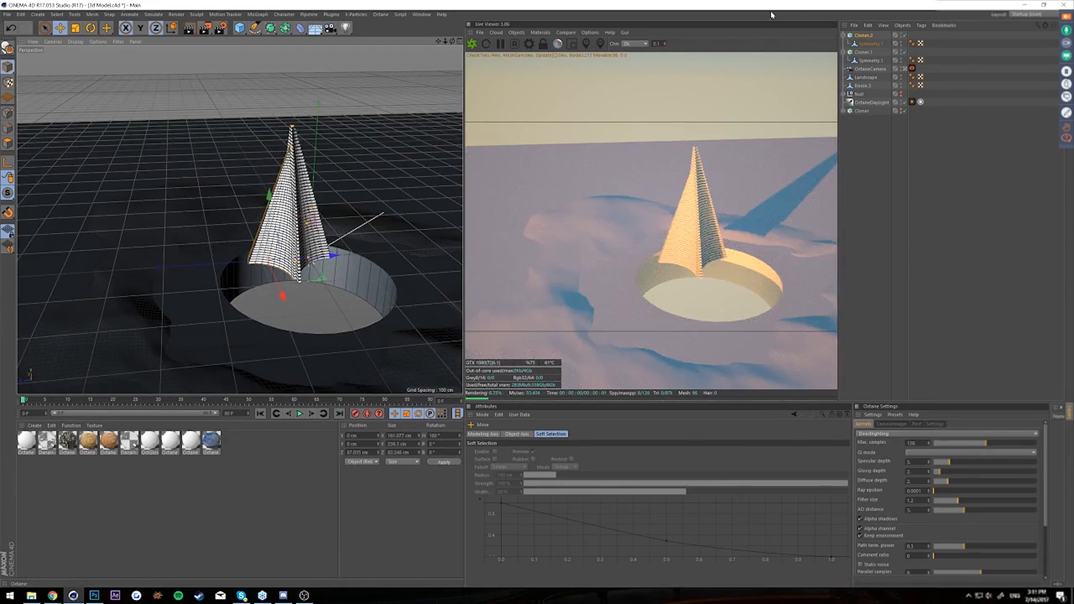
# - Group the two spire Cloners together under one Null
pyautogui.click(871, 36)
pyautogui.keyDown('shift'); pyautogui.click(863, 52); pyautogui.keyUp('shift')
pyautogui.rightClick(863, 52)
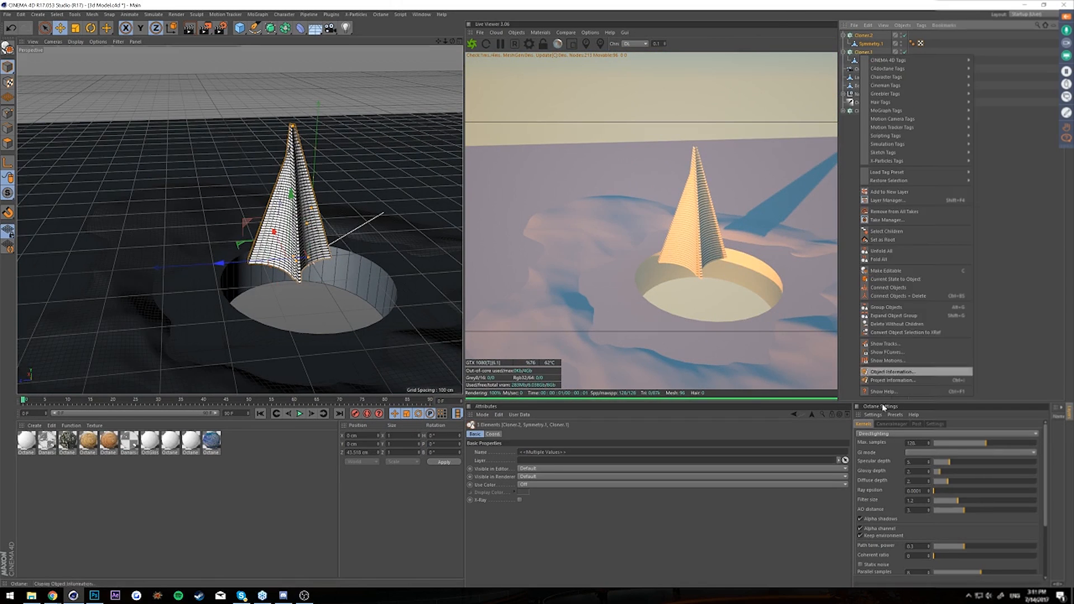
pyautogui.click(897, 308)
pyautogui.keyDown('alt'); pyautogui.moveTo(281, 300); pyautogui.dragTo(273, 265); pyautogui.keyUp('alt')
# - Add a Bulge deformer and place it inside the spire group's Null
pyautogui.moveTo(300, 27); pyautogui.dragTo(330, 53)
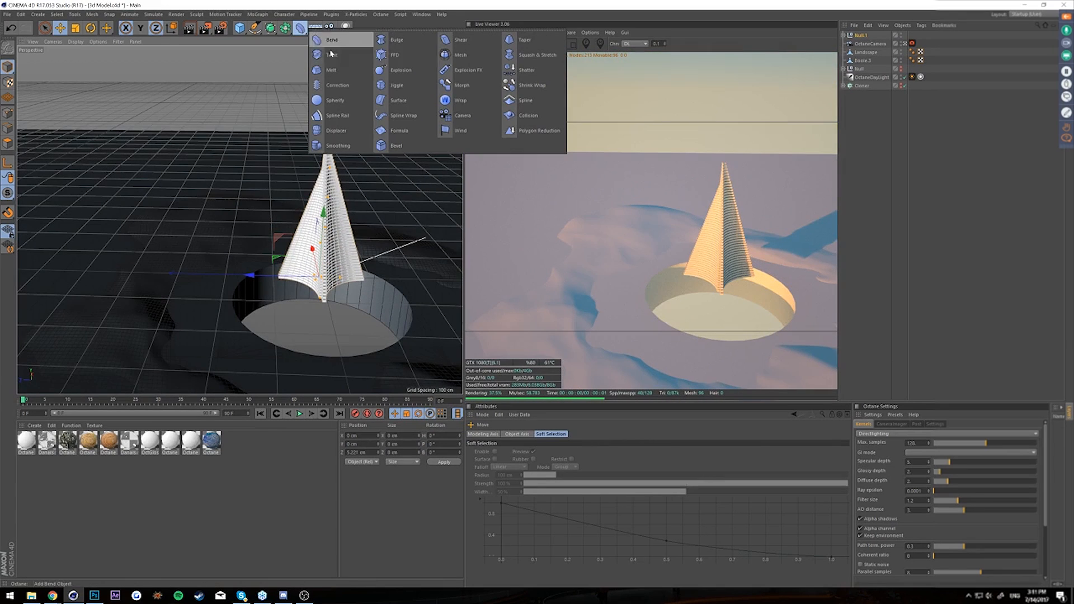
pyautogui.click(416, 40)
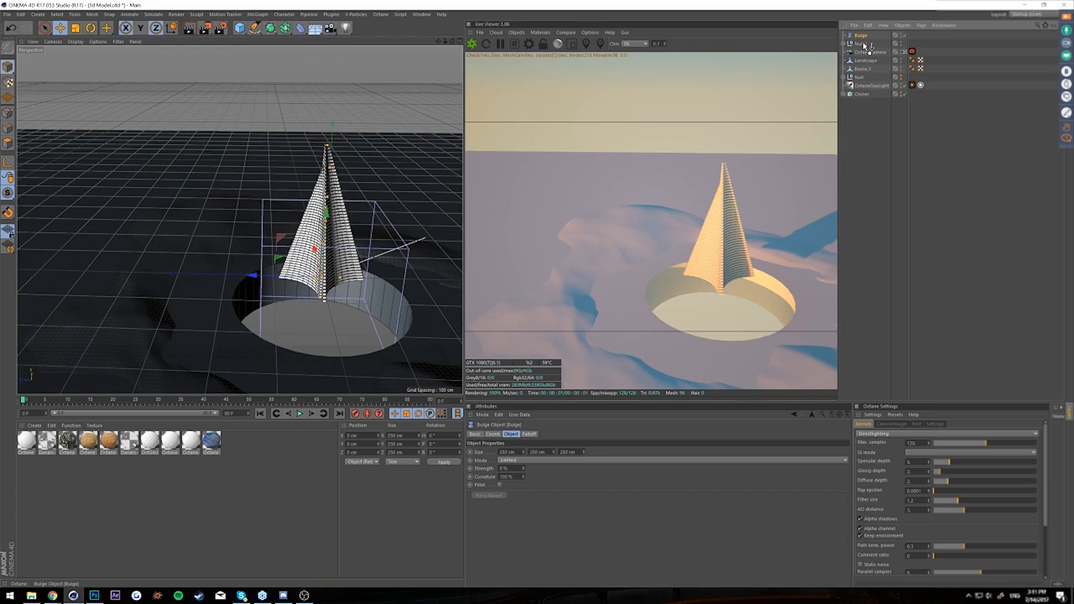
pyautogui.moveTo(866, 45); pyautogui.dragTo(864, 45)
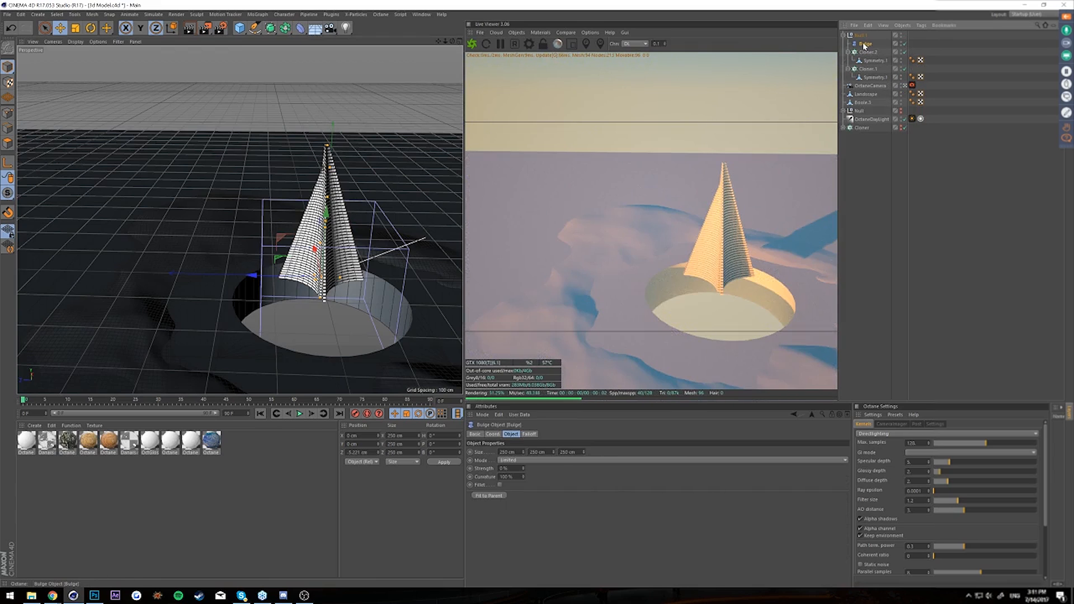
# - Raise the Bulge deformer to about 128 cm in Y and set its strength to -34%
pyautogui.moveTo(328, 209); pyautogui.dragTo(341, 156)
pyautogui.keyDown('alt'); pyautogui.moveTo(329, 194); pyautogui.dragTo(331, 213); pyautogui.keyUp('alt')
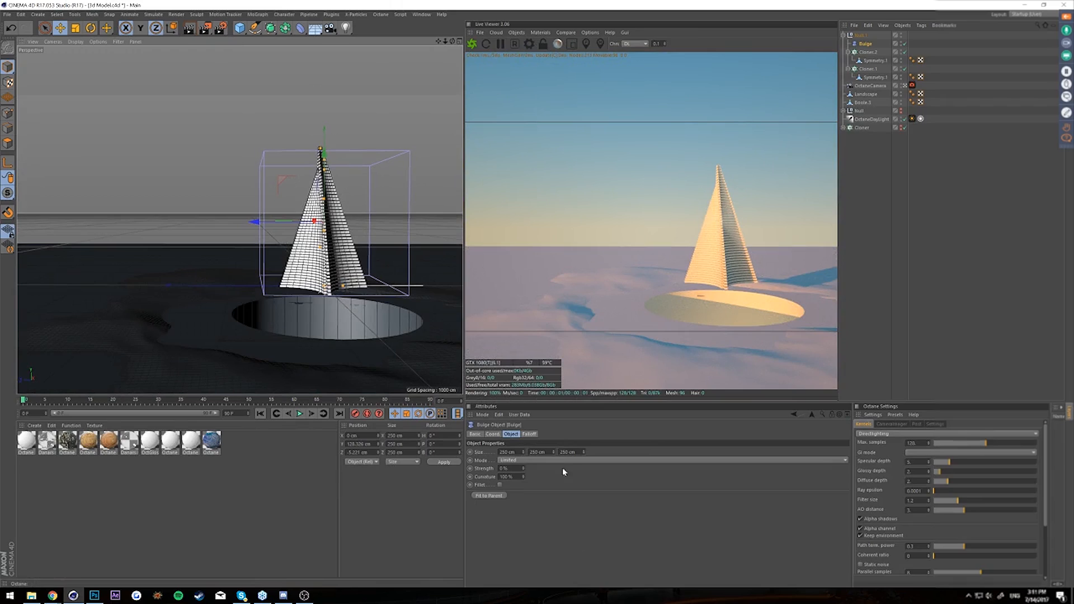
pyautogui.moveTo(524, 469); pyautogui.dragTo(486, 471)
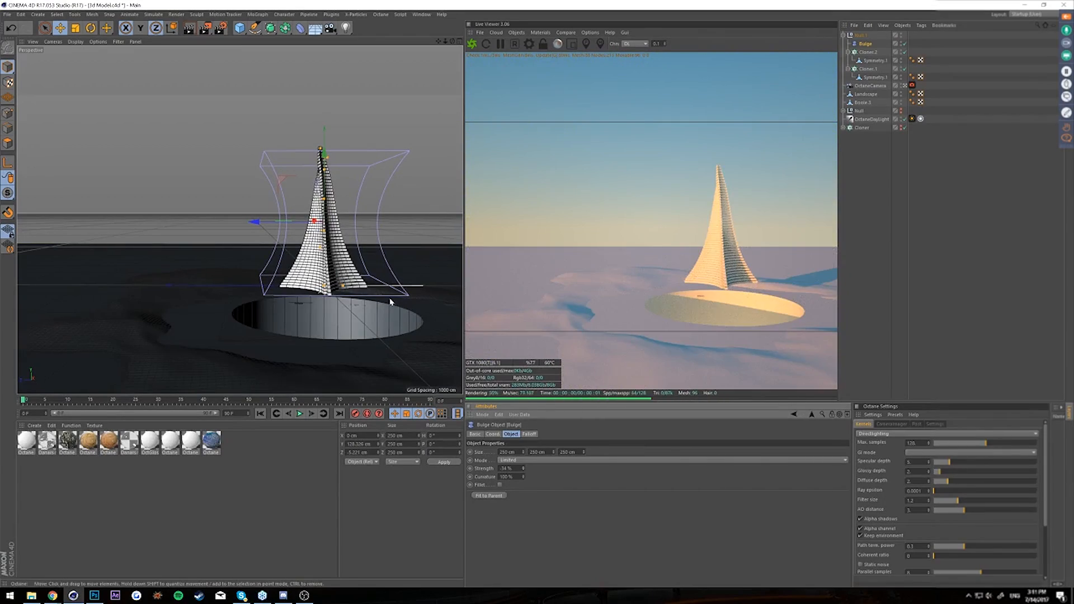
# - Scale the Bulge deformer up uniformly to about 517 cm per side
pyautogui.keyDown('alt'); pyautogui.moveTo(394, 305); pyautogui.dragTo(425, 232); pyautogui.keyUp('alt')
pyautogui.press('t')
pyautogui.press('e')
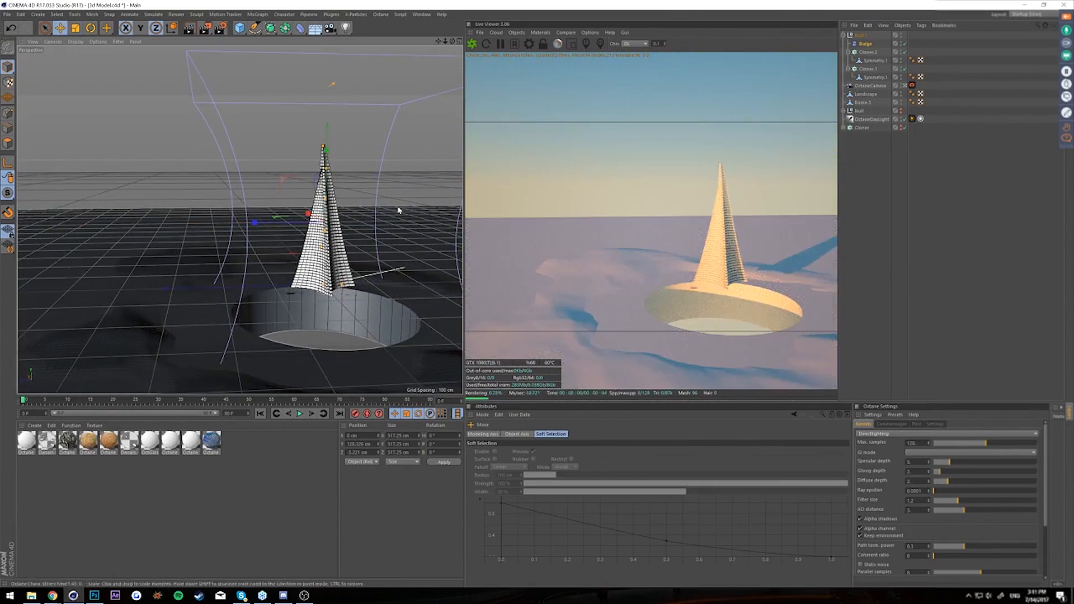
# - Raise the enlarged Bulge deformer to about 231 cm in Y and set its strength to -57%
pyautogui.moveTo(329, 151); pyautogui.dragTo(358, 64)
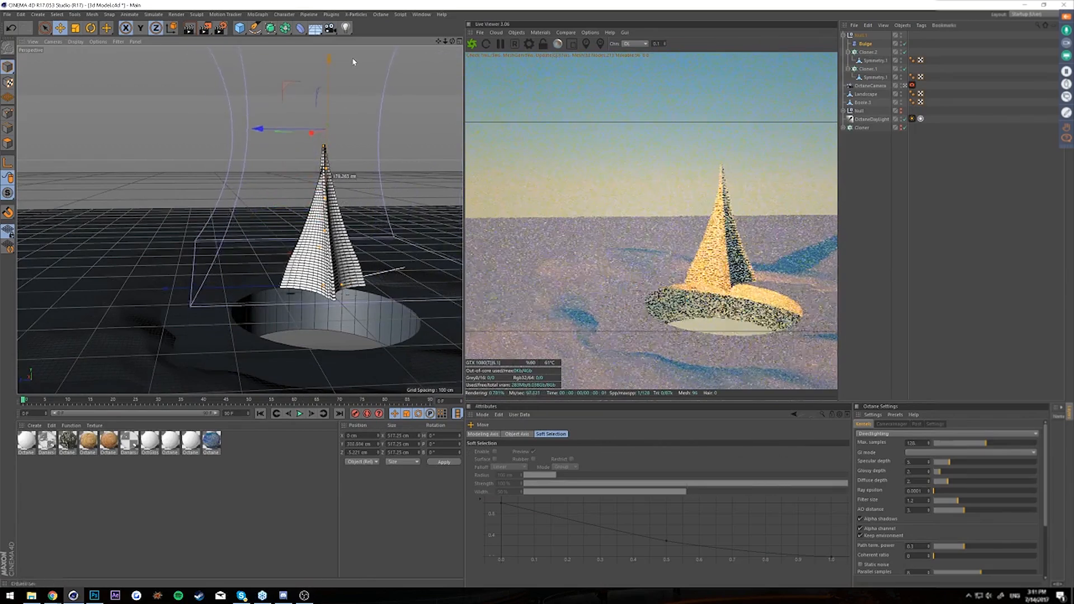
pyautogui.keyDown('alt'); pyautogui.moveTo(401, 171); pyautogui.dragTo(376, 174); pyautogui.keyUp('alt')
pyautogui.keyDown('alt'); pyautogui.moveTo(376, 211); pyautogui.dragTo(336, 249); pyautogui.keyUp('alt')
pyautogui.click(865, 44)
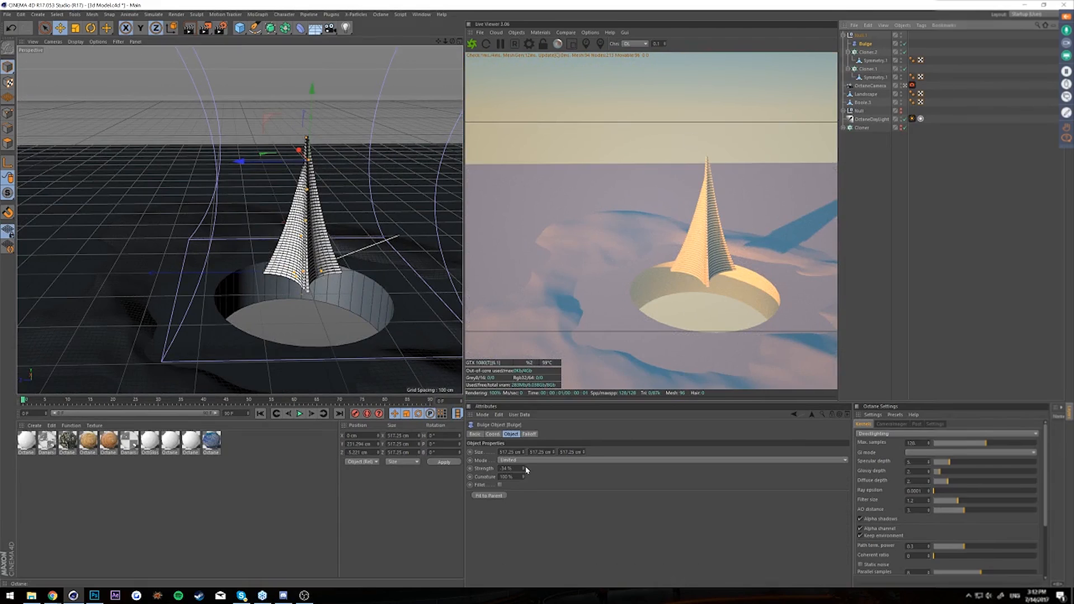
pyautogui.moveTo(525, 468); pyautogui.dragTo(500, 471)
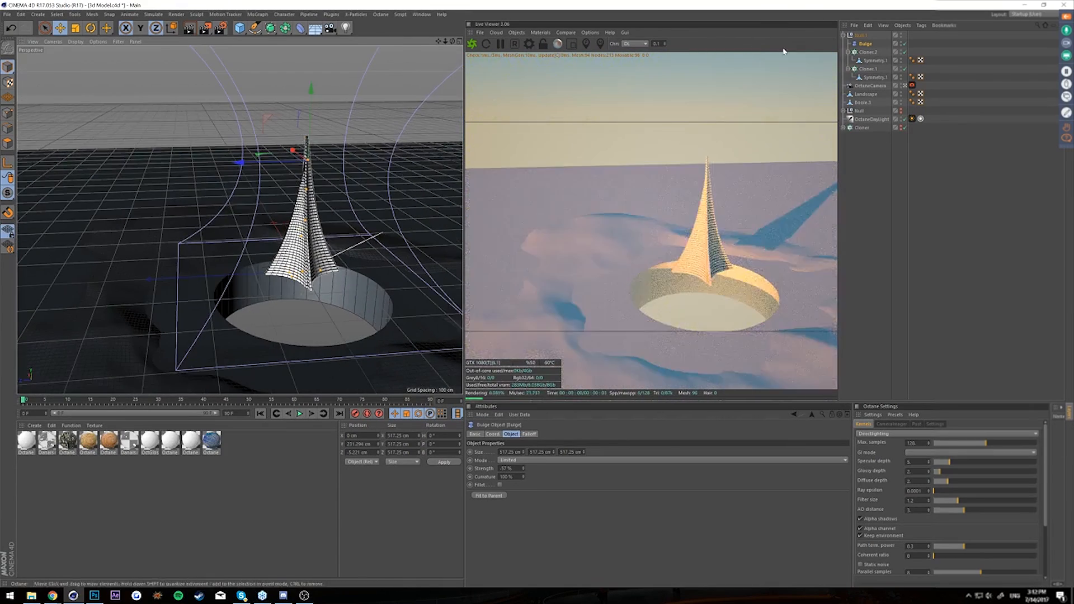
# - Try a per-step heading rotation on both spire Cloners together, then undo it
pyautogui.click(868, 52)
pyautogui.keyDown('ctrl'); pyautogui.click(864, 69); pyautogui.keyUp('ctrl')
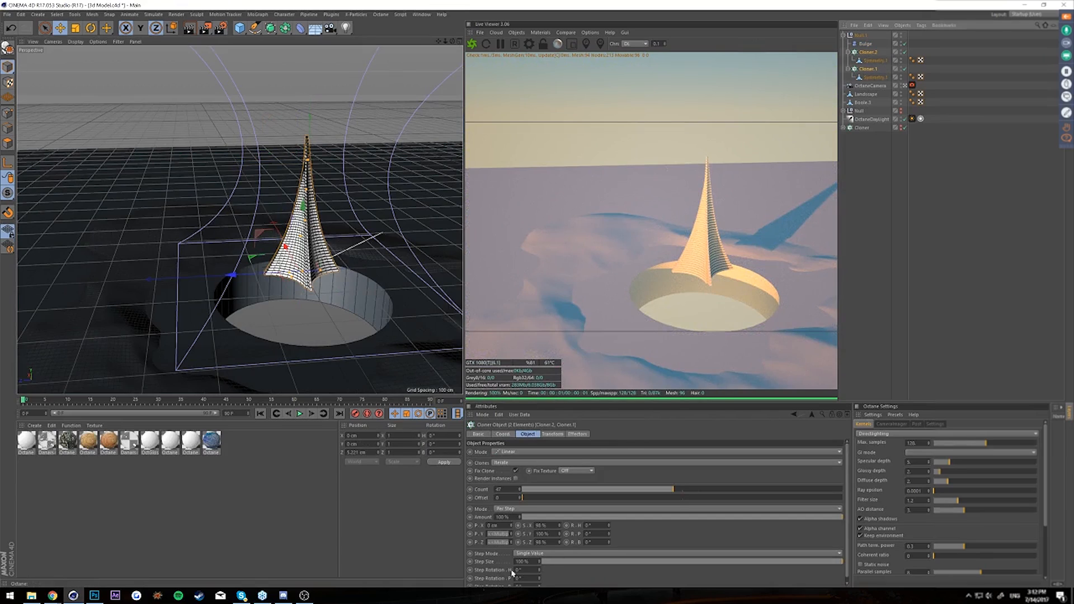
pyautogui.moveTo(611, 526); pyautogui.dragTo(616, 526)
pyautogui.keyDown('alt'); pyautogui.moveTo(390, 257); pyautogui.dragTo(376, 227); pyautogui.keyUp('alt')
pyautogui.hotkey('ctrl', 'z')
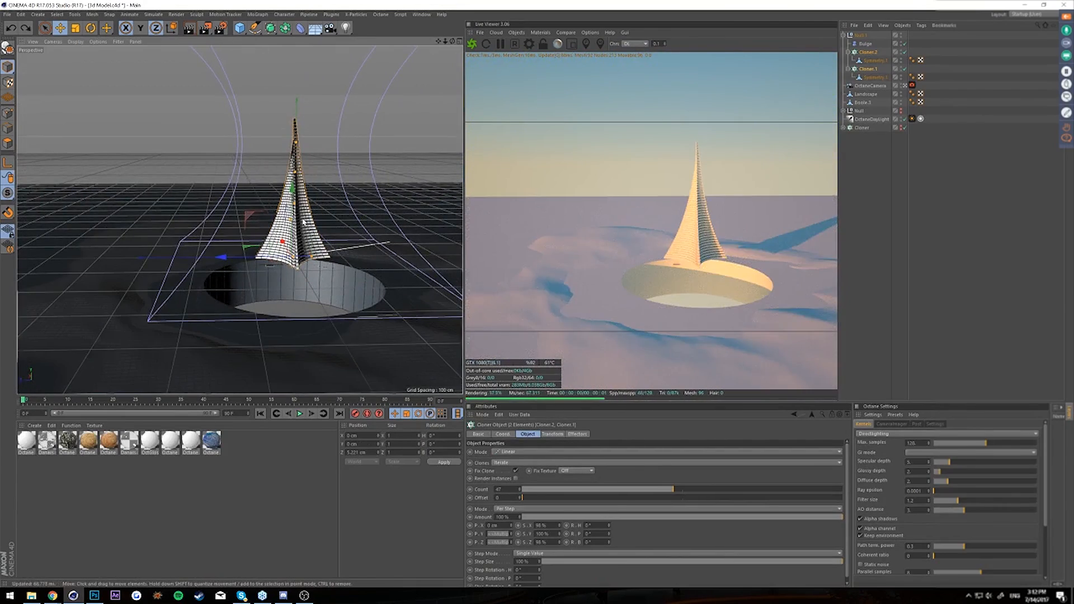
# - Add a Cylinder at the pit's centre and lower it beneath the spire to about -95 cm in Y
pyautogui.scroll(2, 304, 222)
pyautogui.keyDown('alt'); pyautogui.moveTo(302, 248); pyautogui.dragTo(288, 228); pyautogui.keyUp('alt')
pyautogui.keyDown('alt'); pyautogui.moveTo(289, 228); pyautogui.dragTo(335, 228, button='right'); pyautogui.keyUp('alt')
pyautogui.moveTo(241, 241)
pyautogui.keyDown('alt'); pyautogui.mouseDown()
pyautogui.moveTo(199, 234)
pyautogui.moveTo(177, 253)
pyautogui.moveTo(226, 249)
pyautogui.mouseUp(); pyautogui.keyUp('alt')
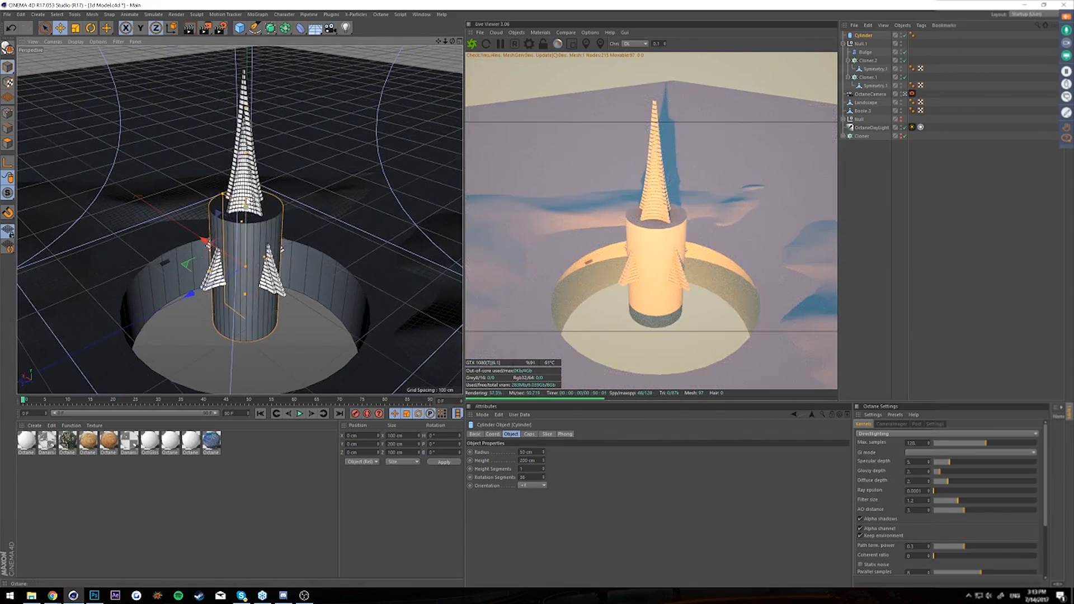
pyautogui.moveTo(246, 206); pyautogui.dragTo(245, 261)
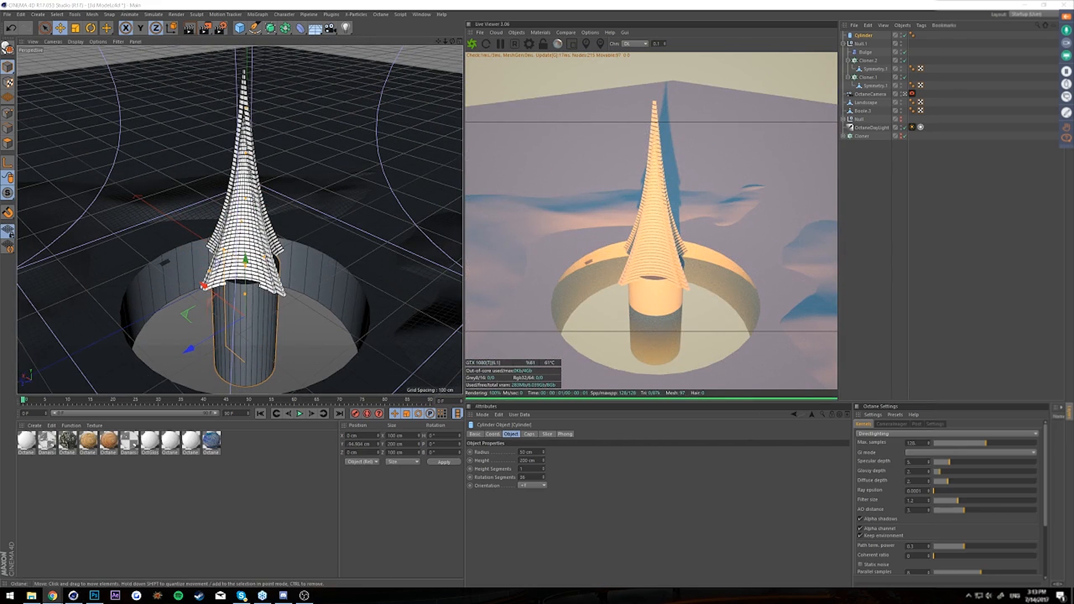
# - Switch to Chrome and maximize the reference painting to examine the structure beneath the spire
pyautogui.hotkey('alt', 'Tab')
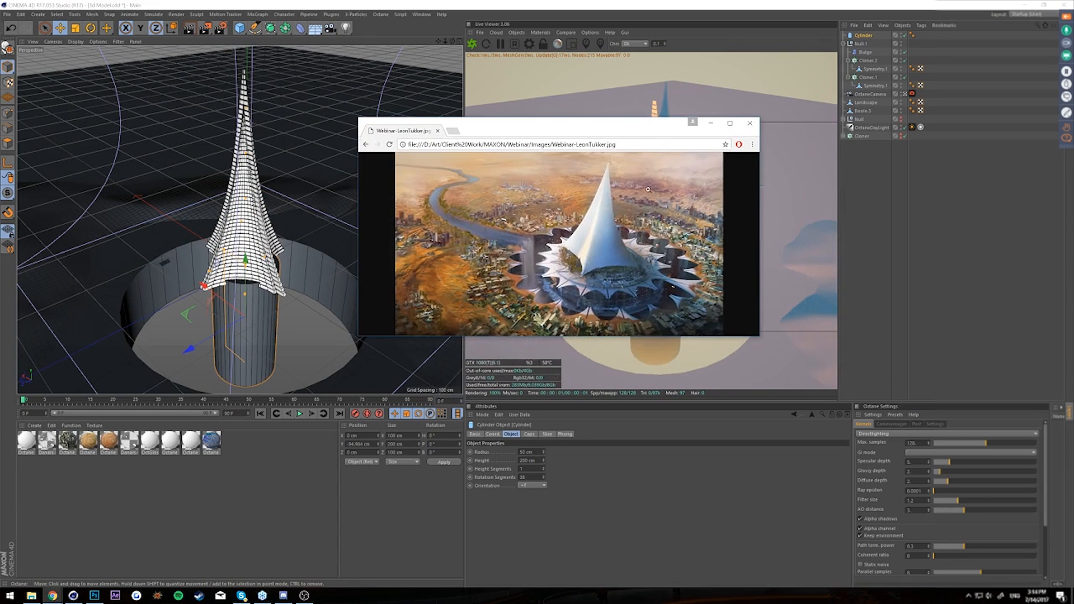
pyautogui.click(731, 124)
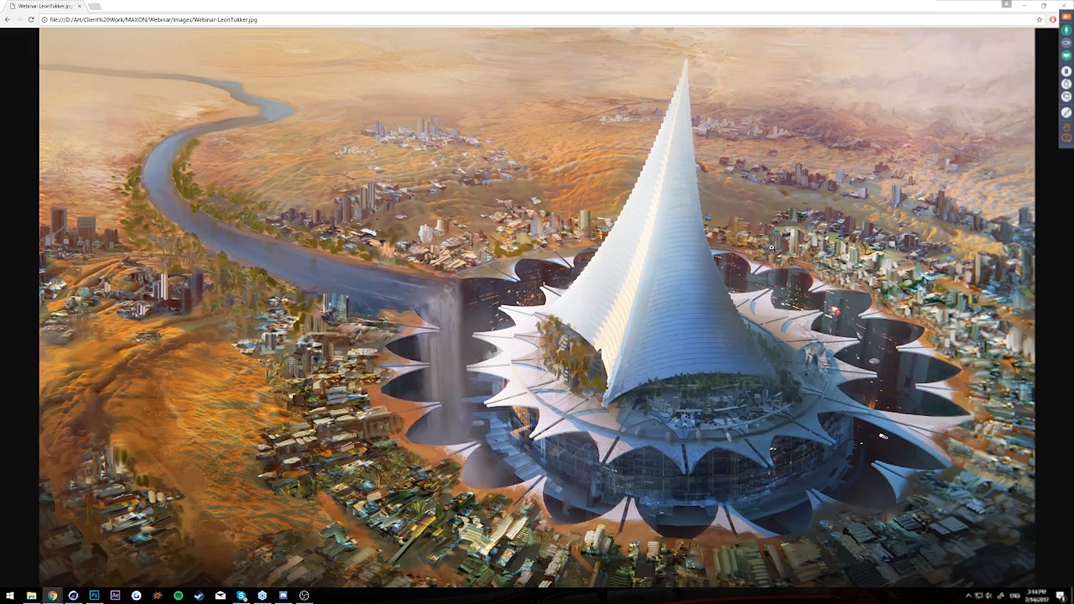
# - Switch back to Cinema 4D, reduce the cylinder's height to make a low disc, and scale it up to about 246 cm across
pyautogui.click(1056, 7)
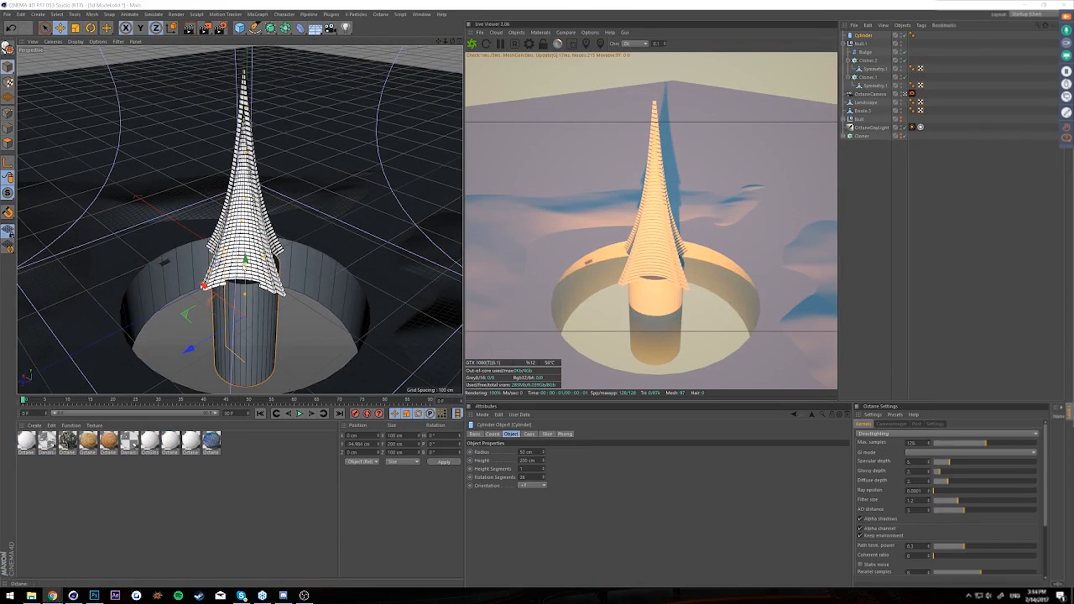
pyautogui.moveTo(544, 462); pyautogui.dragTo(543, 564)
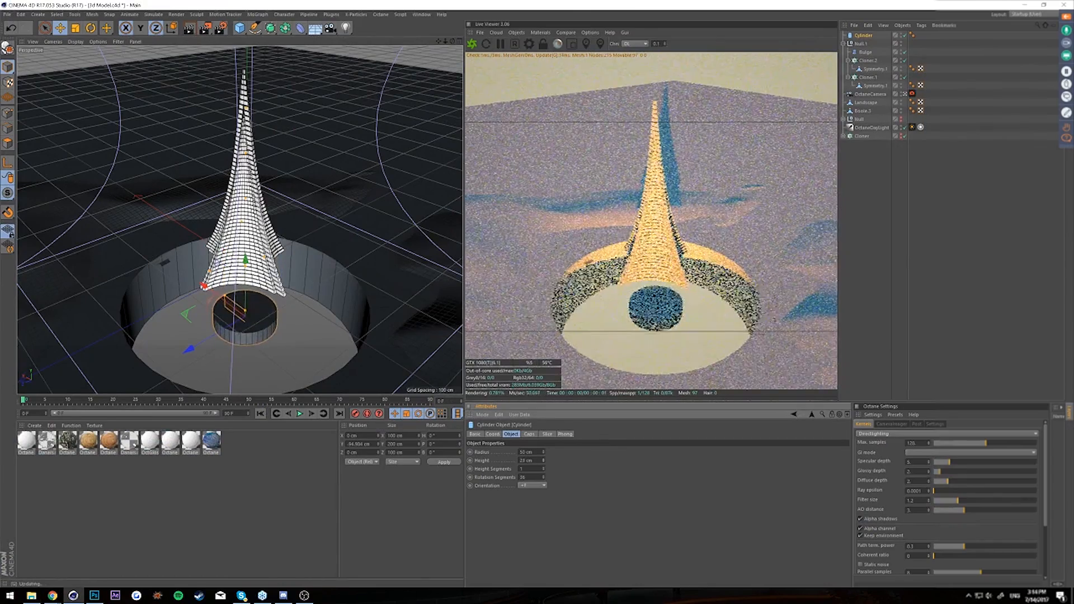
pyautogui.press('t')
pyautogui.moveTo(414, 274); pyautogui.dragTo(523, 274)
# - Raise the disc beneath the spire to about -10 cm in Y and shrink it to a radius of about 90 cm
pyautogui.press('e')
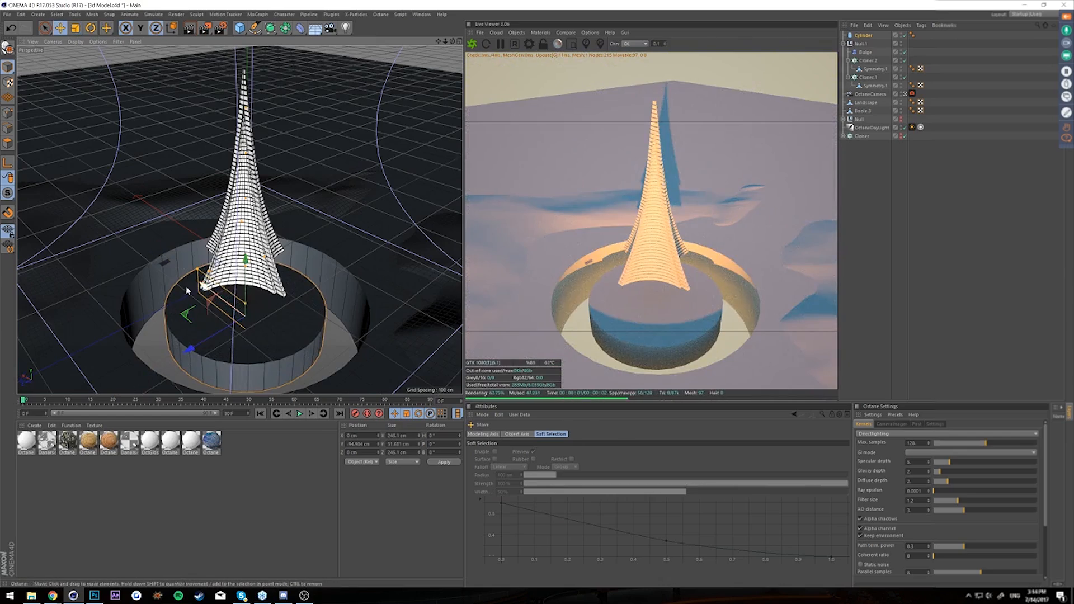
pyautogui.moveTo(245, 258); pyautogui.dragTo(241, 202)
pyautogui.press('t')
pyautogui.moveTo(279, 250); pyautogui.dragTo(173, 268)
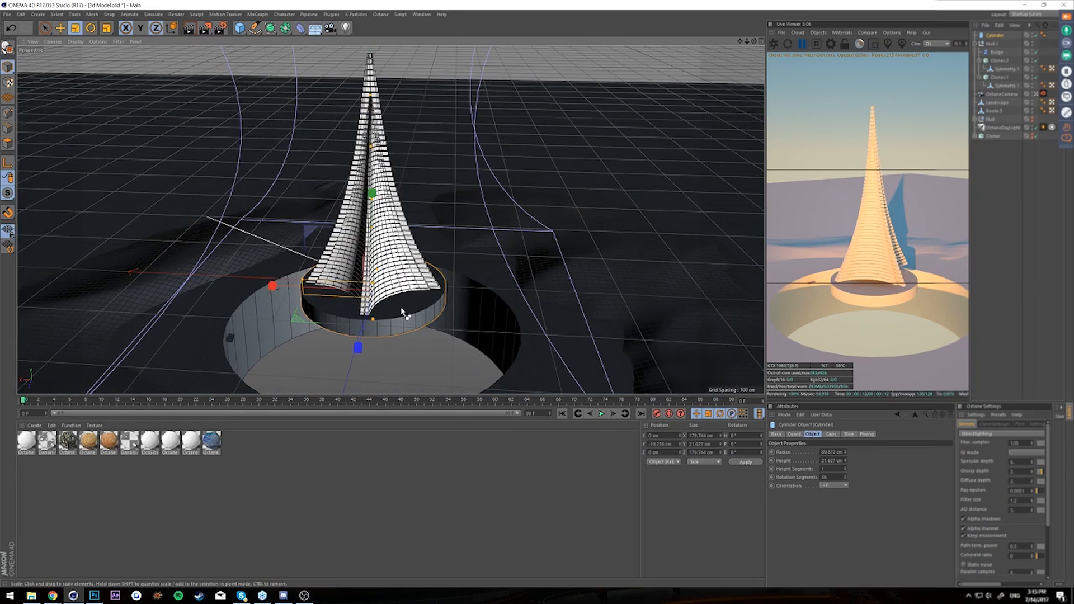
# - Duplicate the disc at a smaller size with a radius of about 61 cm, and widen the object list area
pyautogui.keyDown('ctrl'); pyautogui.moveTo(482, 292); pyautogui.dragTo(386, 292); pyautogui.keyUp('ctrl')
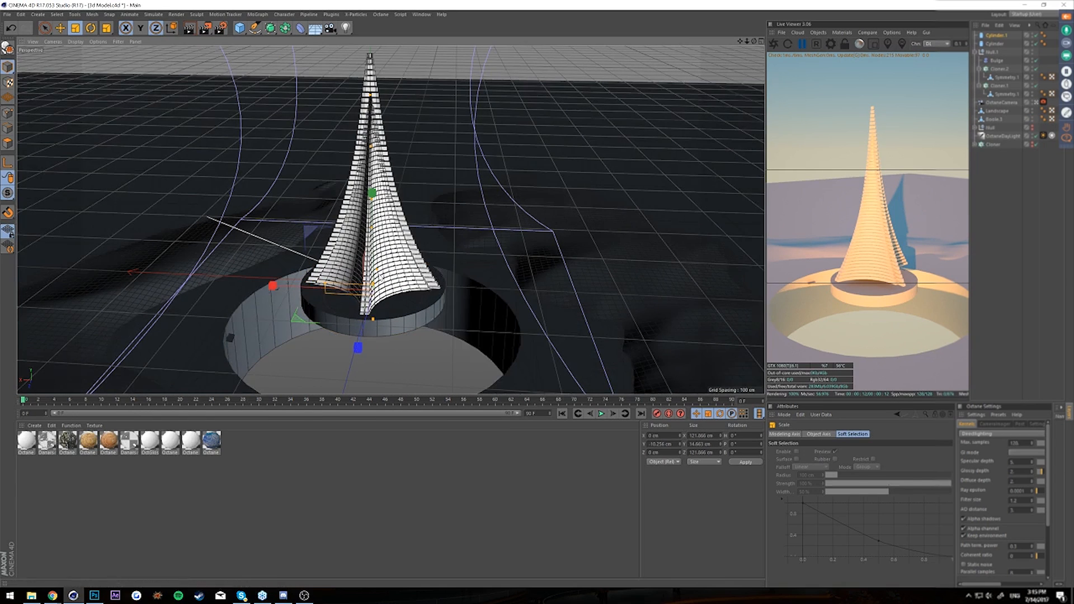
pyautogui.click(996, 35)
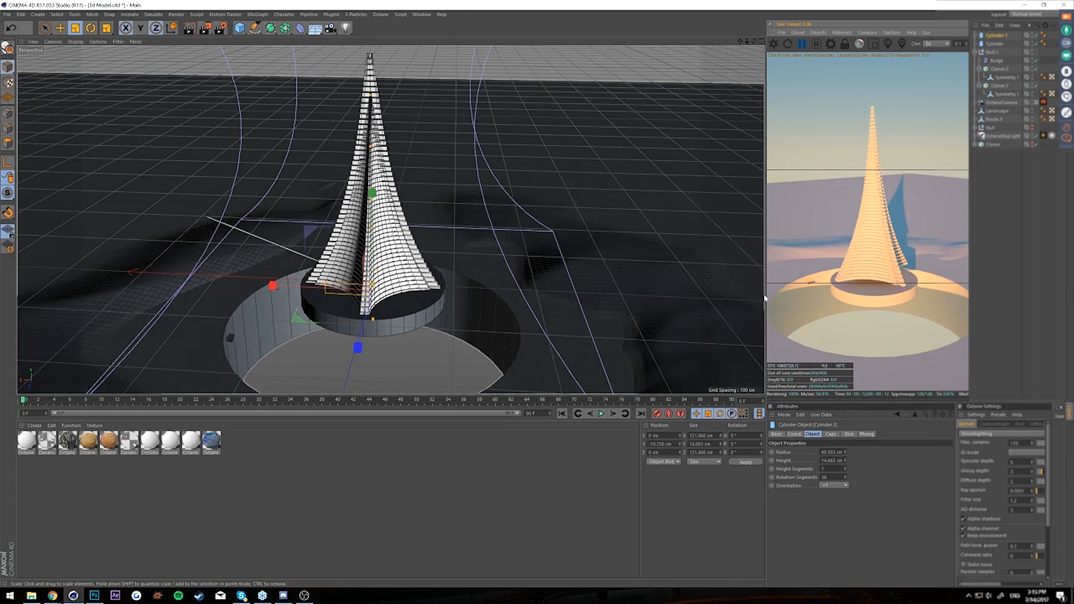
pyautogui.moveTo(764, 298); pyautogui.dragTo(671, 297)
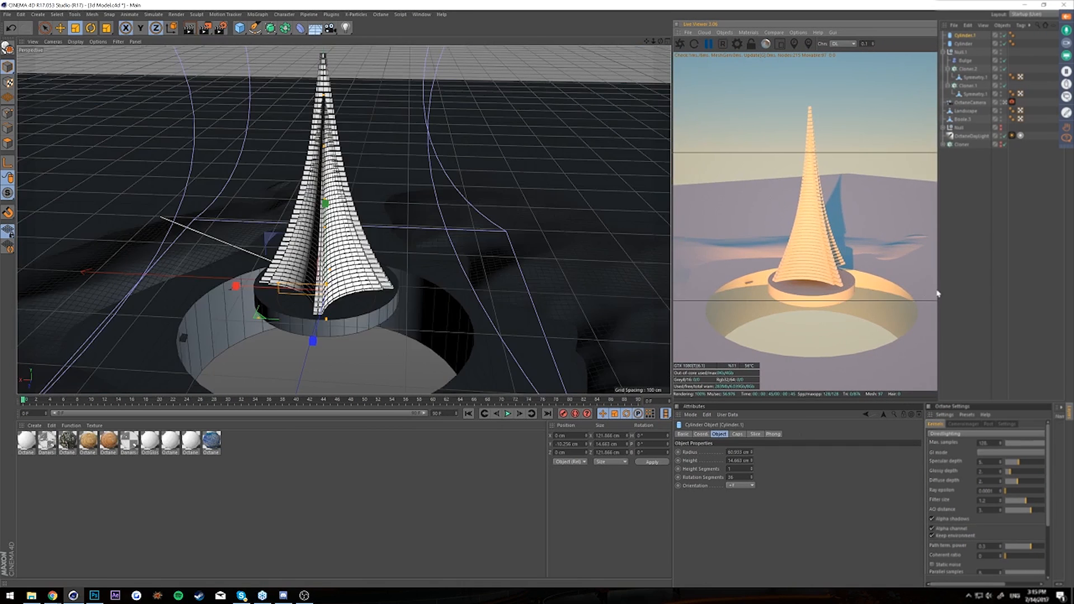
pyautogui.moveTo(938, 290); pyautogui.dragTo(855, 290)
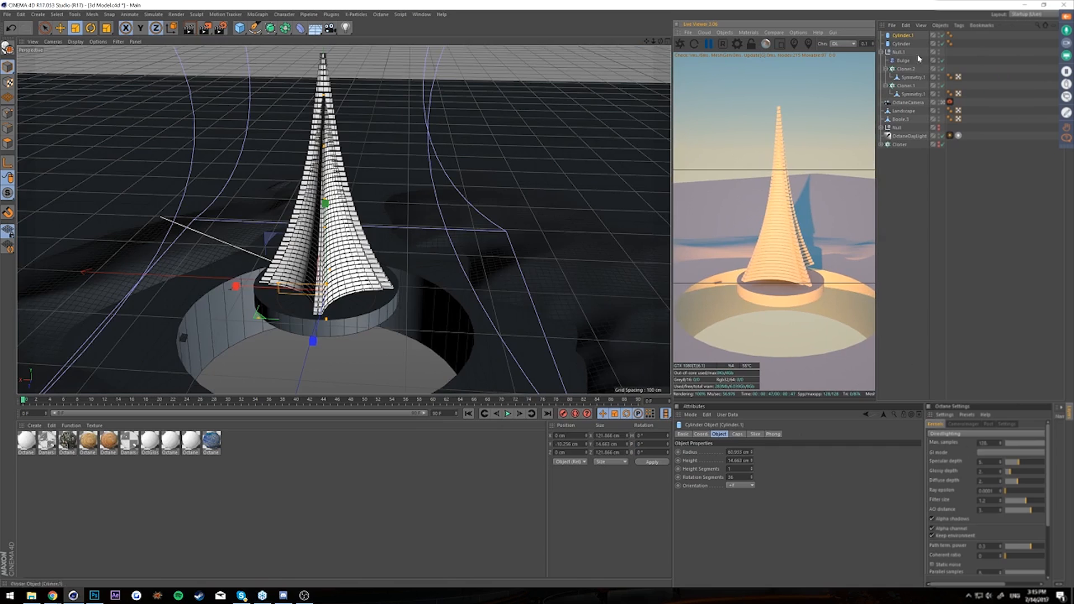
# - Heighten and enlarge the duplicate to about 149 cm tall and 75 cm radius, and lower it to about -93 cm in Y
pyautogui.moveTo(753, 463); pyautogui.dragTo(753, 464)
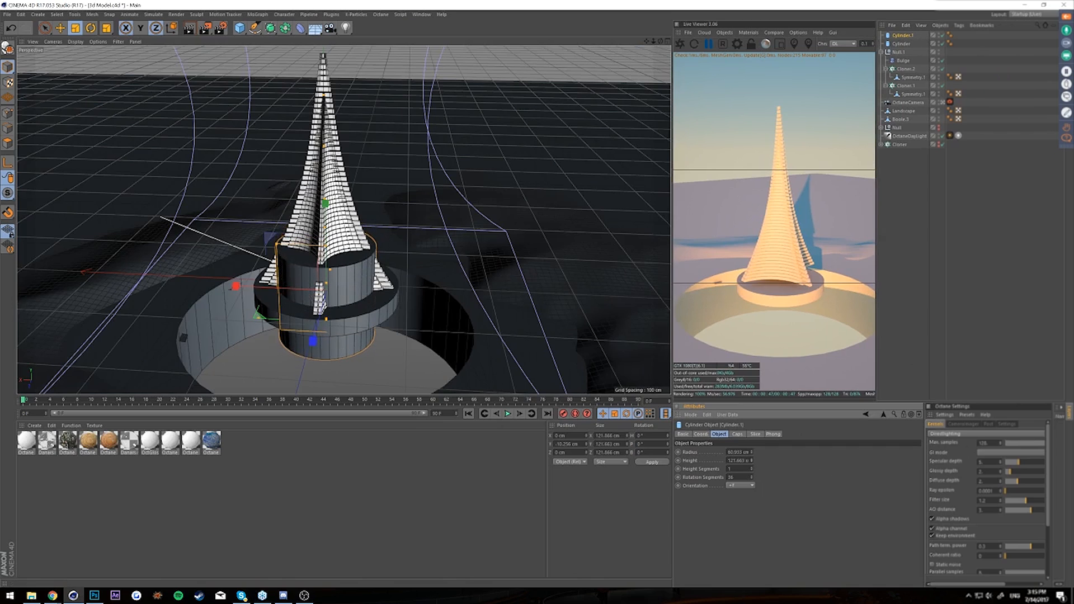
pyautogui.moveTo(499, 319); pyautogui.dragTo(588, 297)
pyautogui.press('e')
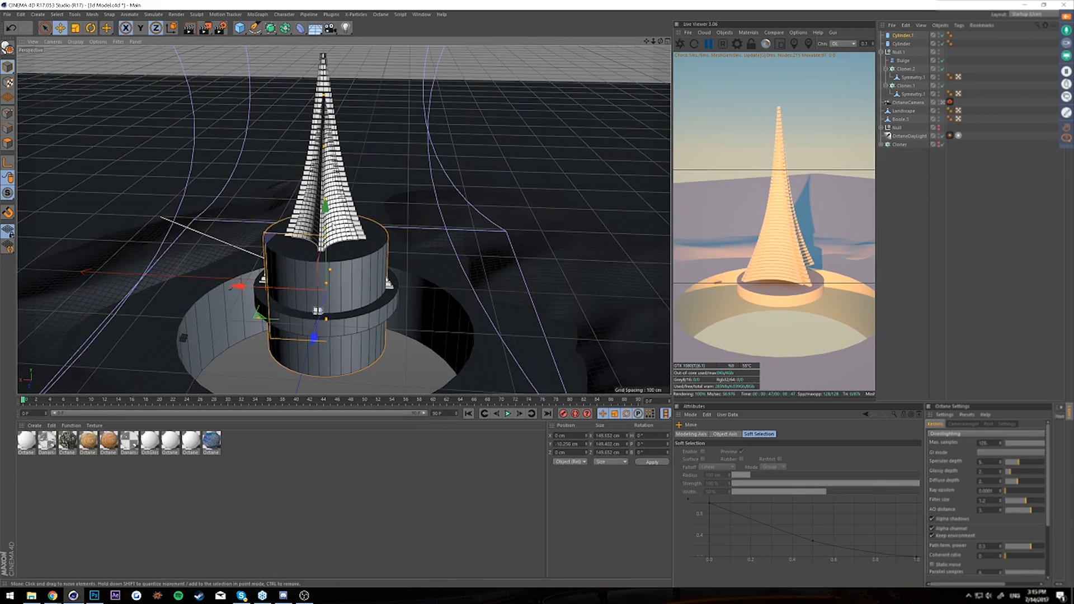
pyautogui.moveTo(325, 211); pyautogui.dragTo(385, 287)
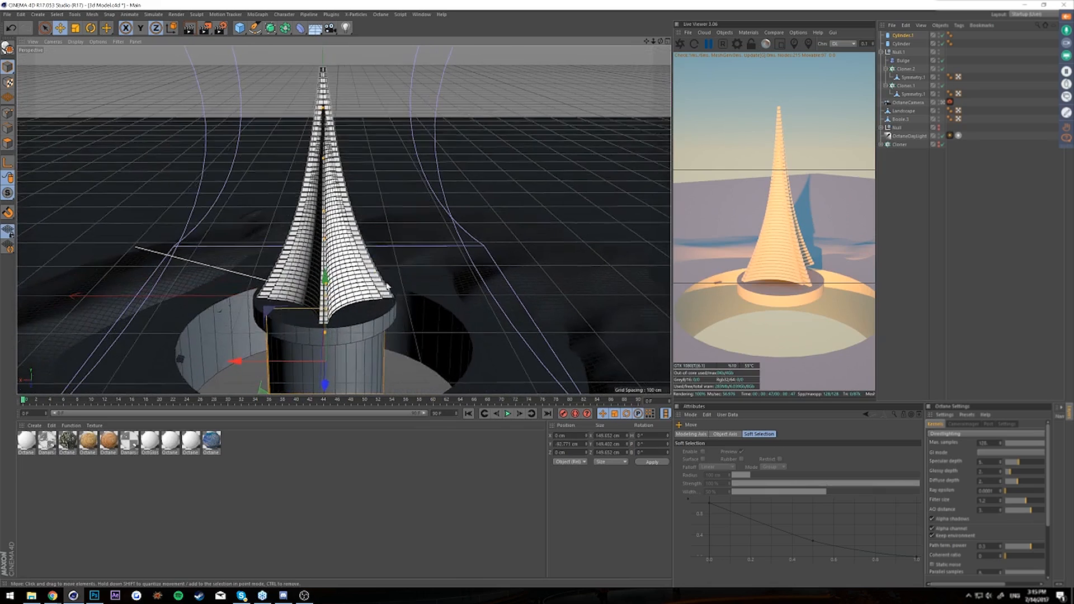
# - Set the lower cylinder's height segments to 100, increase its rotation segments, and make it editable
pyautogui.click(903, 36)
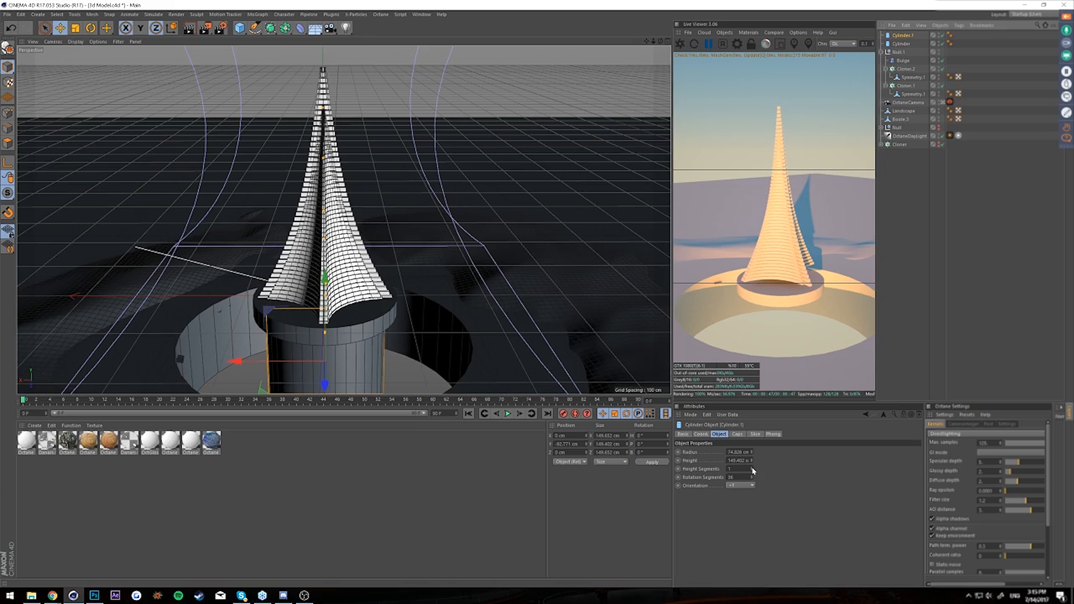
pyautogui.moveTo(369, 282)
pyautogui.keyDown('alt'); pyautogui.mouseDown()
pyautogui.moveTo(352, 268)
pyautogui.moveTo(366, 292)
pyautogui.mouseUp(); pyautogui.keyUp('alt')
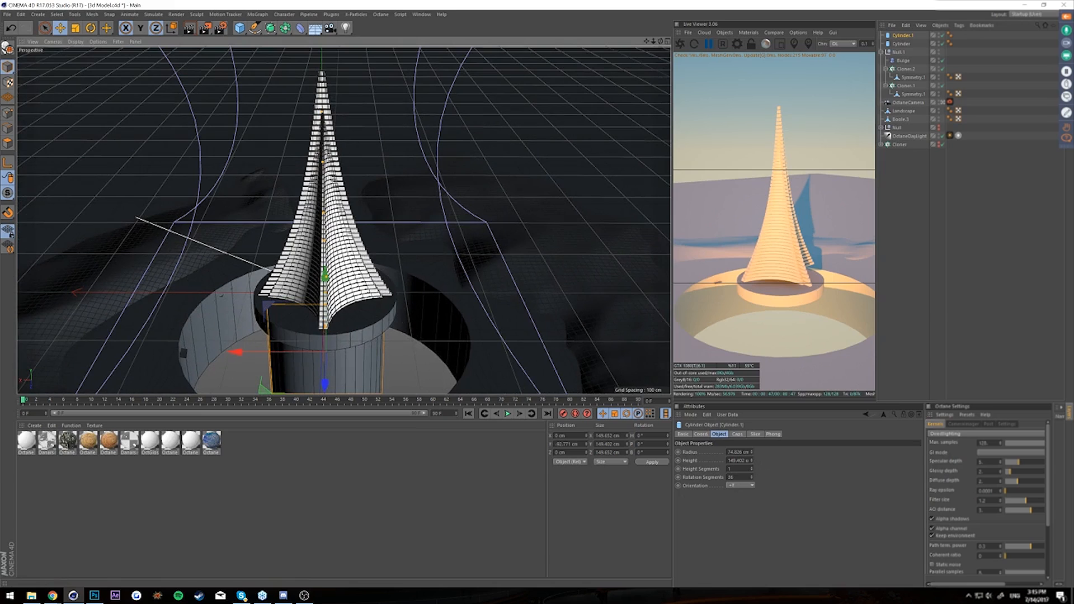
pyautogui.click(730, 468)
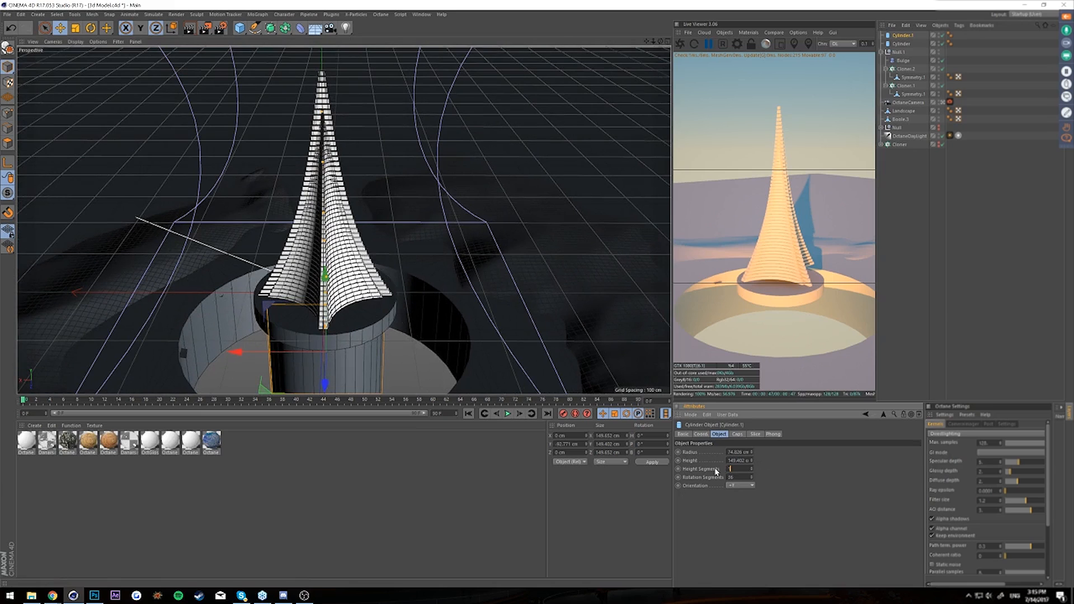
pyautogui.press('Return')
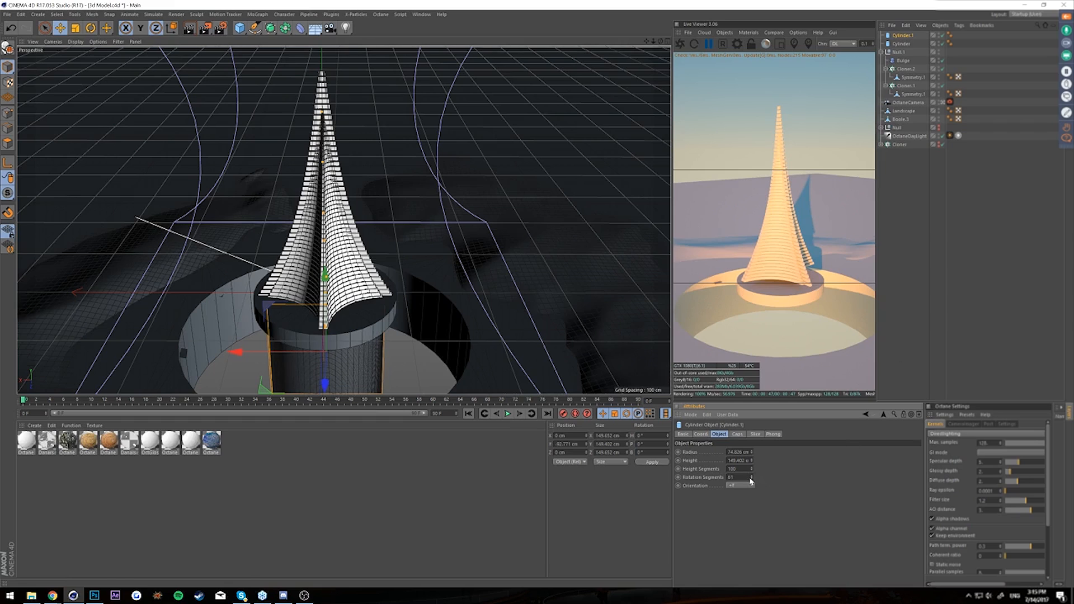
pyautogui.press('c')
# - Add a Displacer deformer as a child of the lower cylinder and load the last sci-fi panels image (5.jpg) as its shader
pyautogui.click(300, 27)
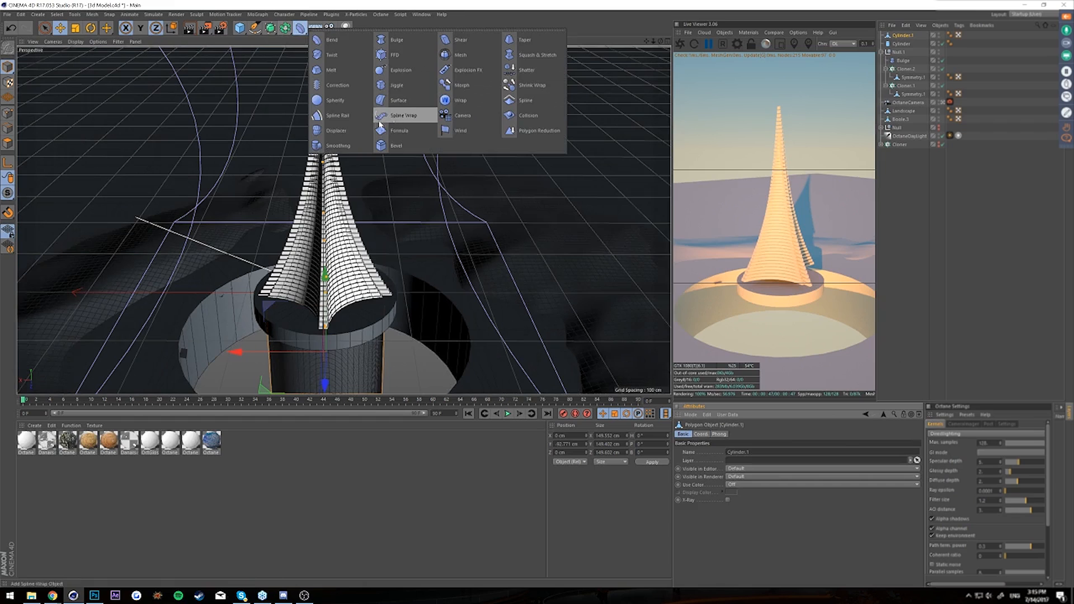
pyautogui.keyDown('shift'); pyautogui.click(337, 130); pyautogui.keyUp('shift')
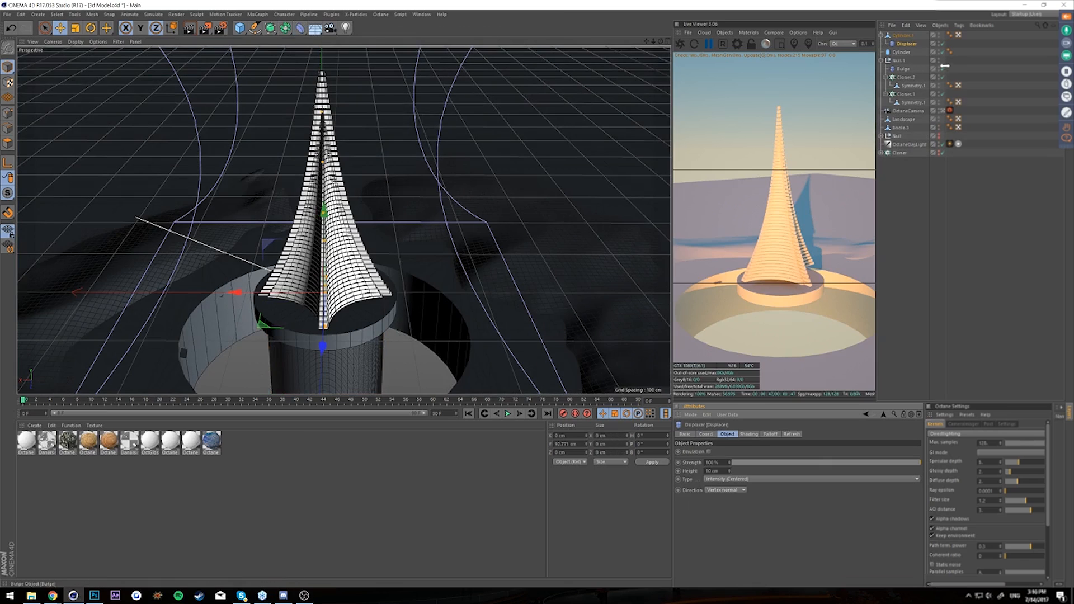
pyautogui.click(911, 45)
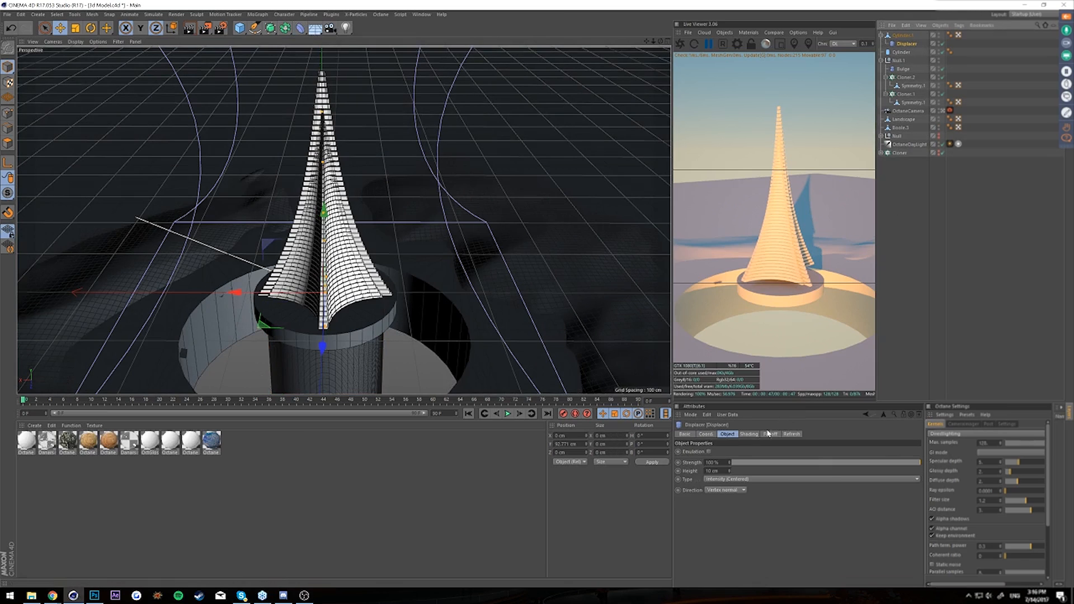
pyautogui.click(748, 434)
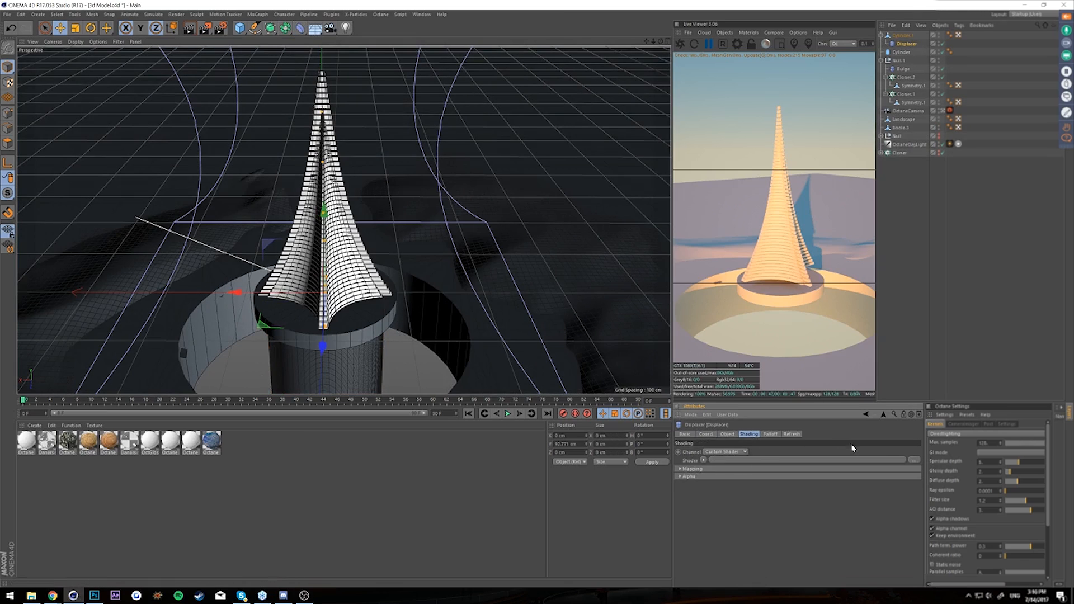
pyautogui.click(913, 460)
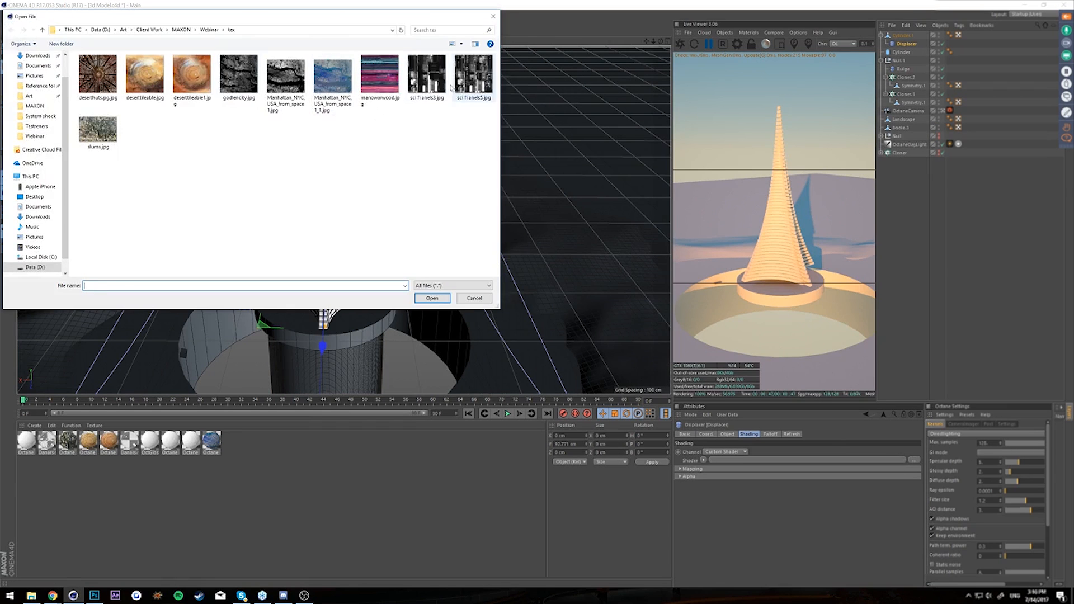
pyautogui.doubleClick(481, 80)
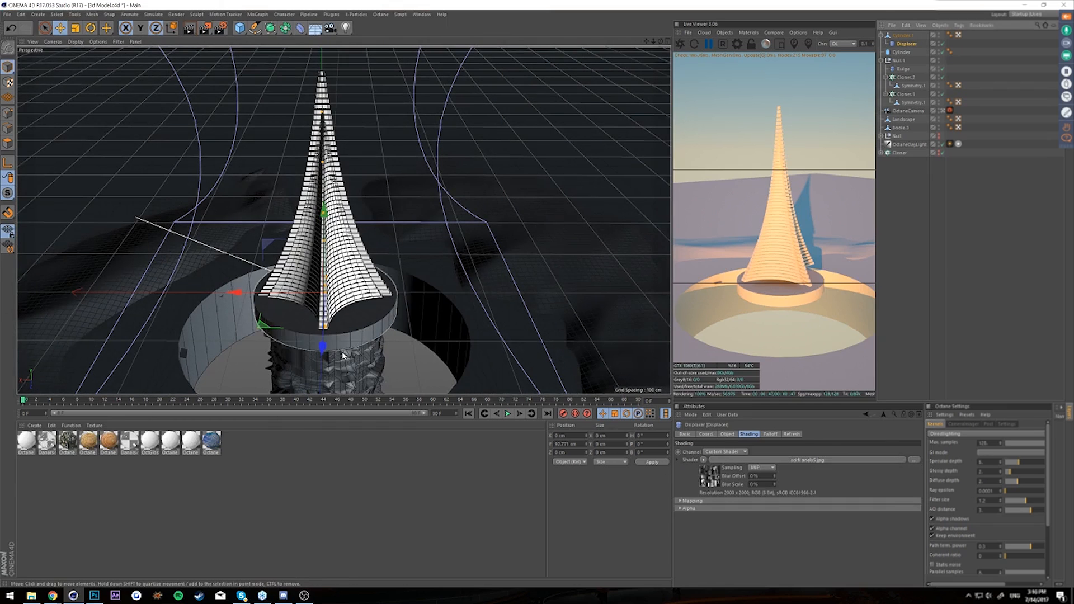
# - Increase the Displacer's height to about 33 cm so the lower cylinder's surface extrudes into protruding panel blocks
pyautogui.scroll(1, 352, 358)
pyautogui.keyDown('alt'); pyautogui.moveTo(352, 356); pyautogui.dragTo(322, 310); pyautogui.keyUp('alt')
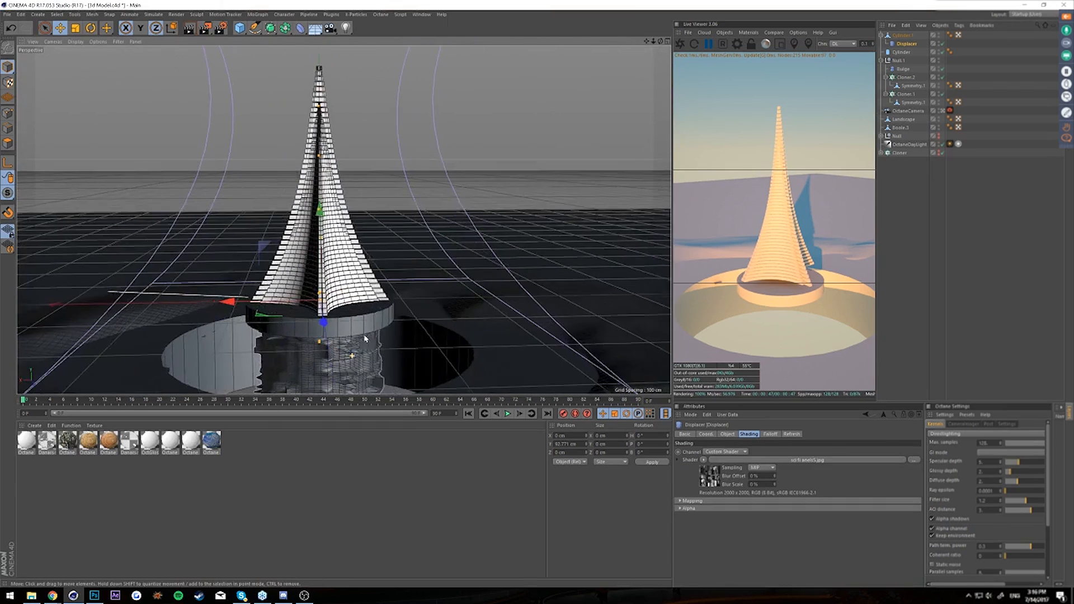
pyautogui.click(727, 434)
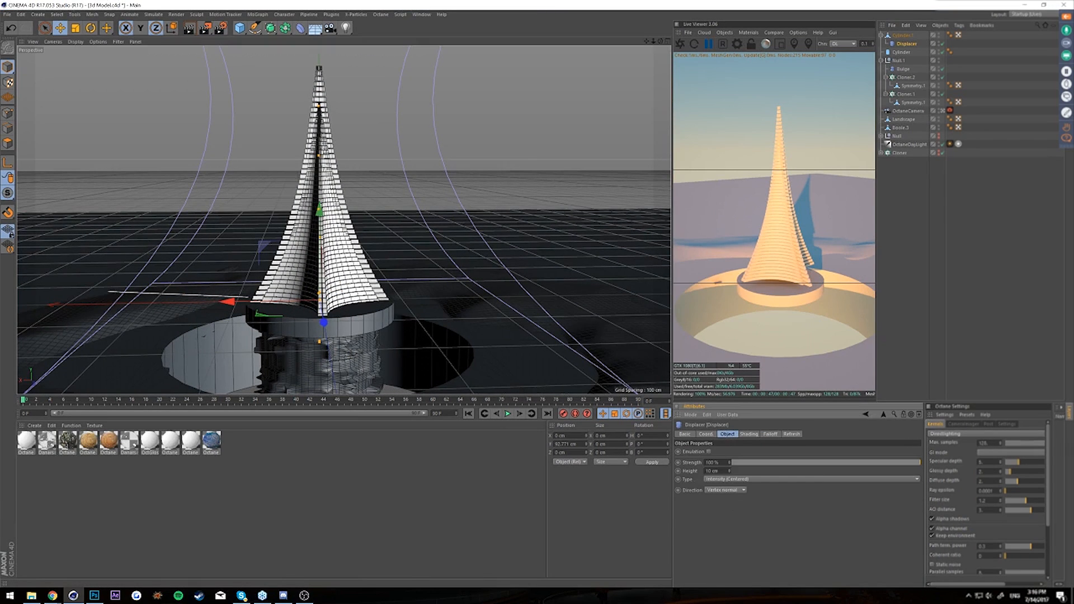
pyautogui.moveTo(729, 472)
pyautogui.mouseDown()
pyautogui.moveTo(741, 472)
pyautogui.moveTo(729, 472)
pyautogui.mouseUp()
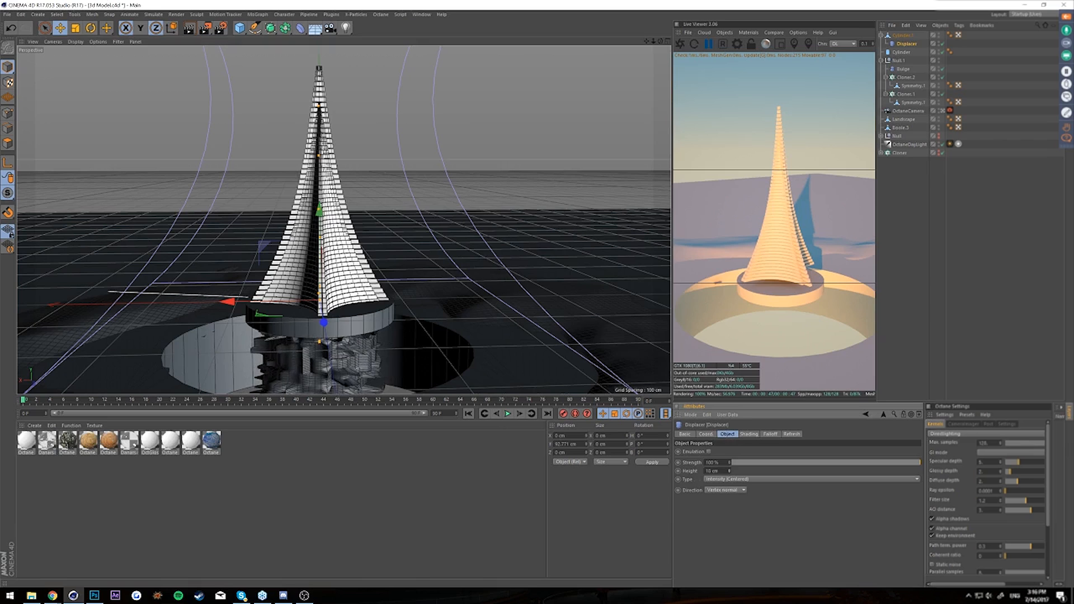
pyautogui.click(901, 35)
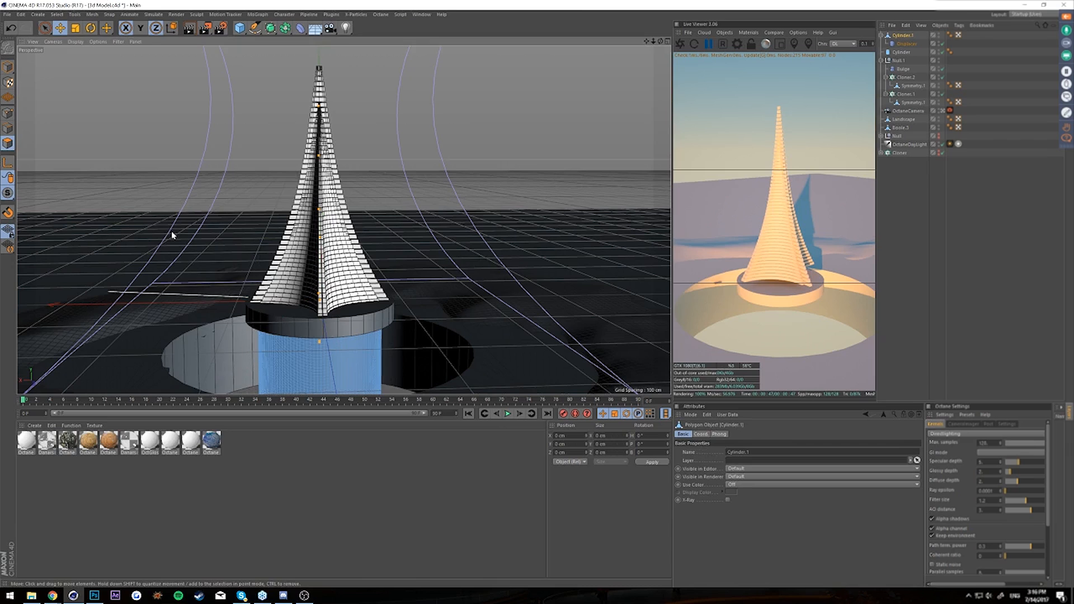
pyautogui.click(923, 272)
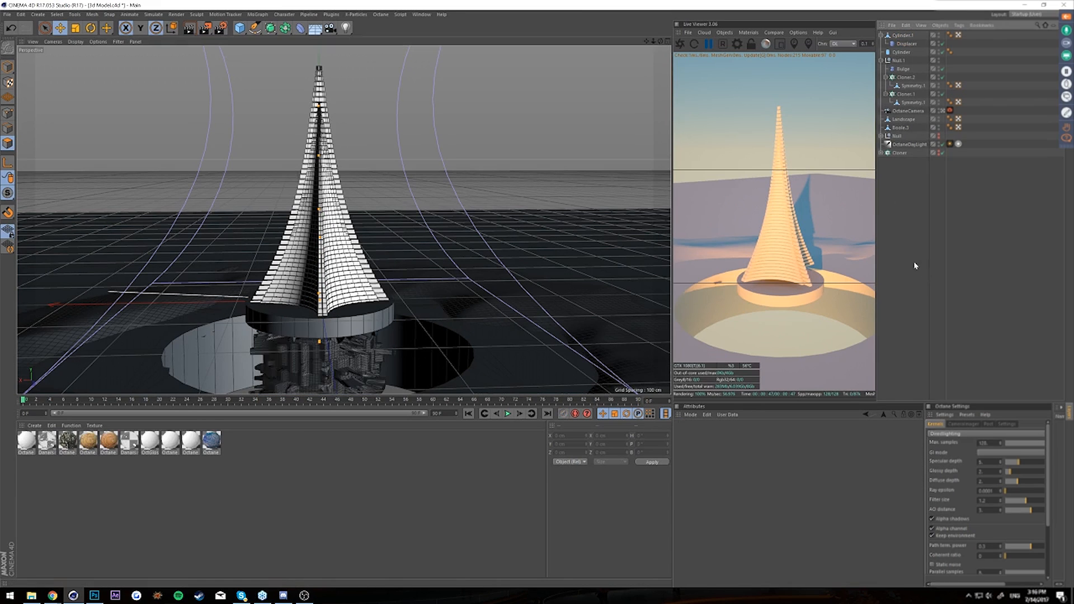
pyautogui.click(894, 43)
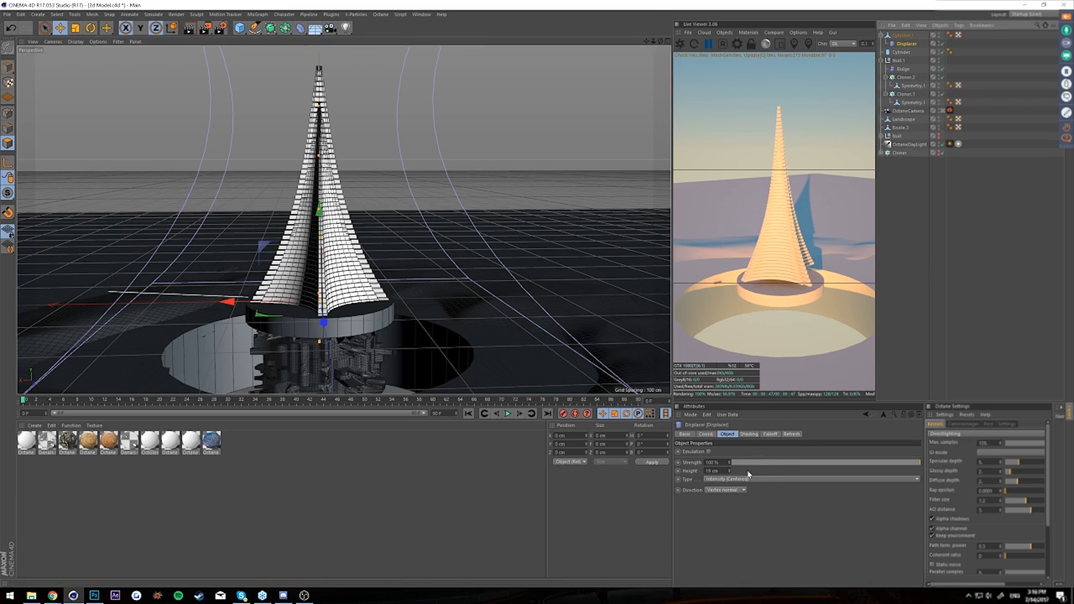
pyautogui.scroll(1, 280, 323)
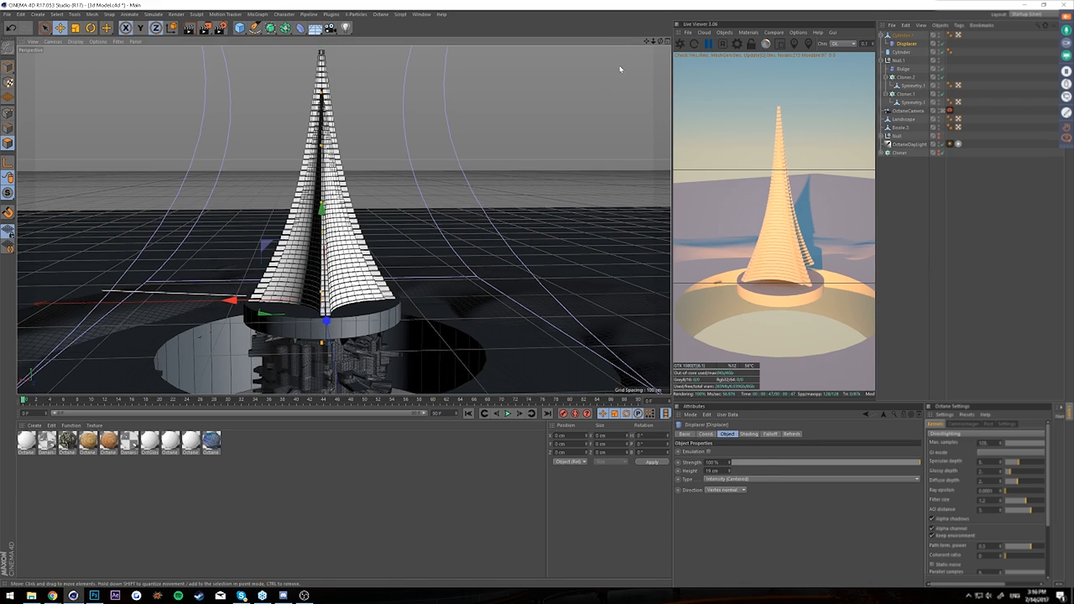
pyautogui.moveTo(649, 45); pyautogui.dragTo(765, 300)
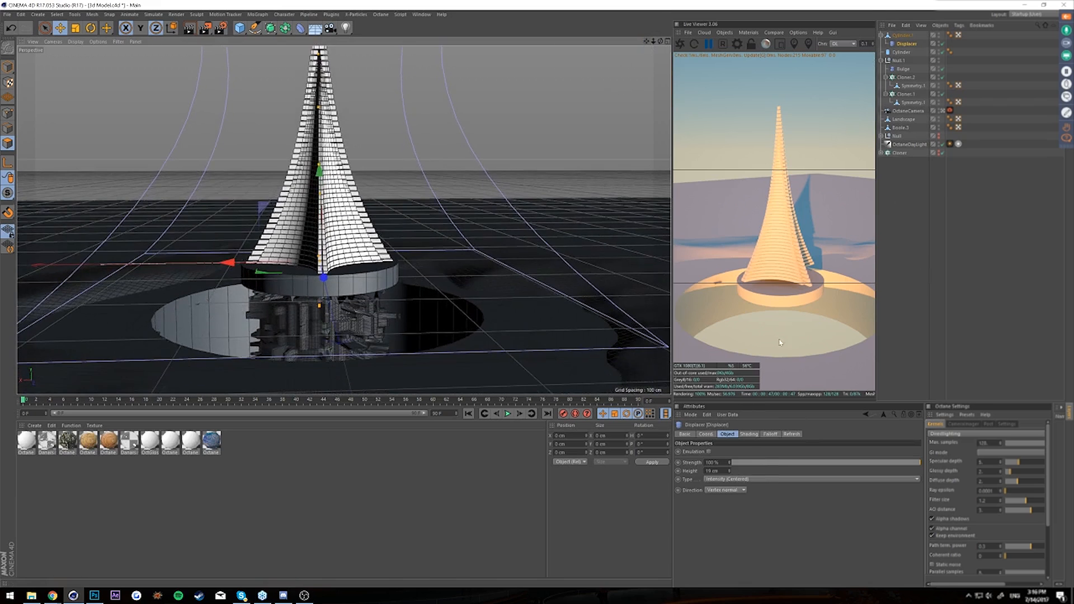
pyautogui.moveTo(729, 472)
pyautogui.mouseDown()
pyautogui.moveTo(729, 492)
pyautogui.moveTo(729, 466)
pyautogui.mouseUp()
pyautogui.keyDown('alt'); pyautogui.moveTo(444, 393); pyautogui.dragTo(376, 316); pyautogui.keyUp('alt')
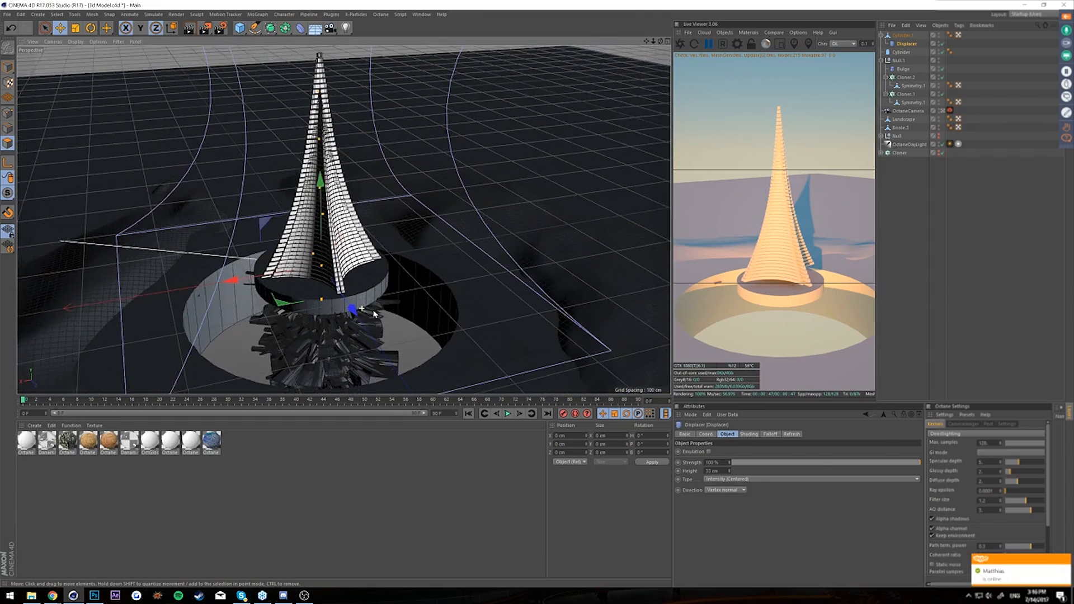
# - Bake the Displacer into the lower cylinder as a single polygon mesh and return to model mode
pyautogui.click(906, 36)
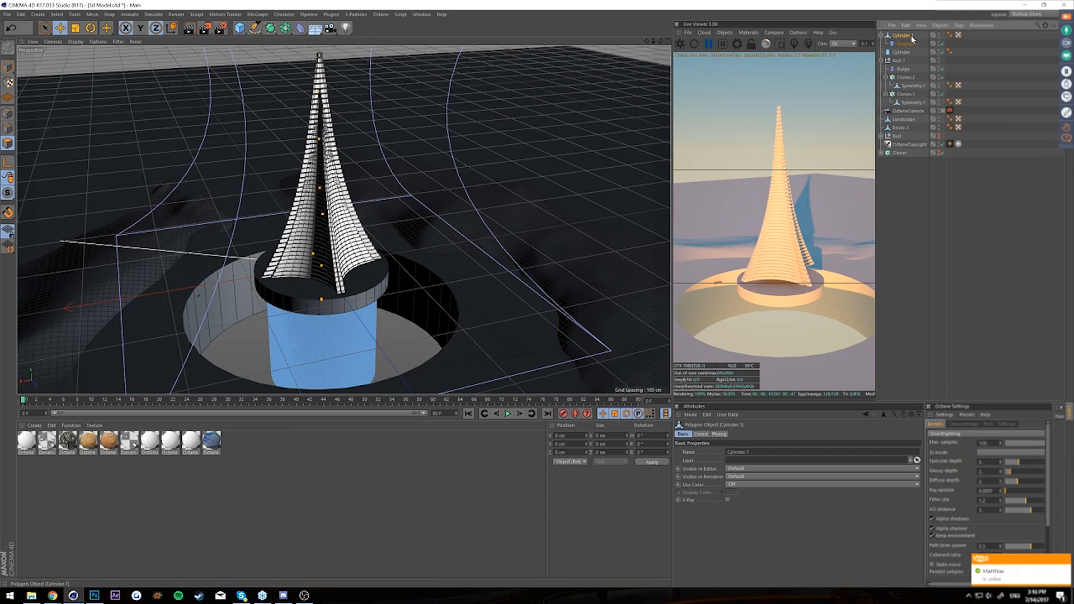
pyautogui.press('c')
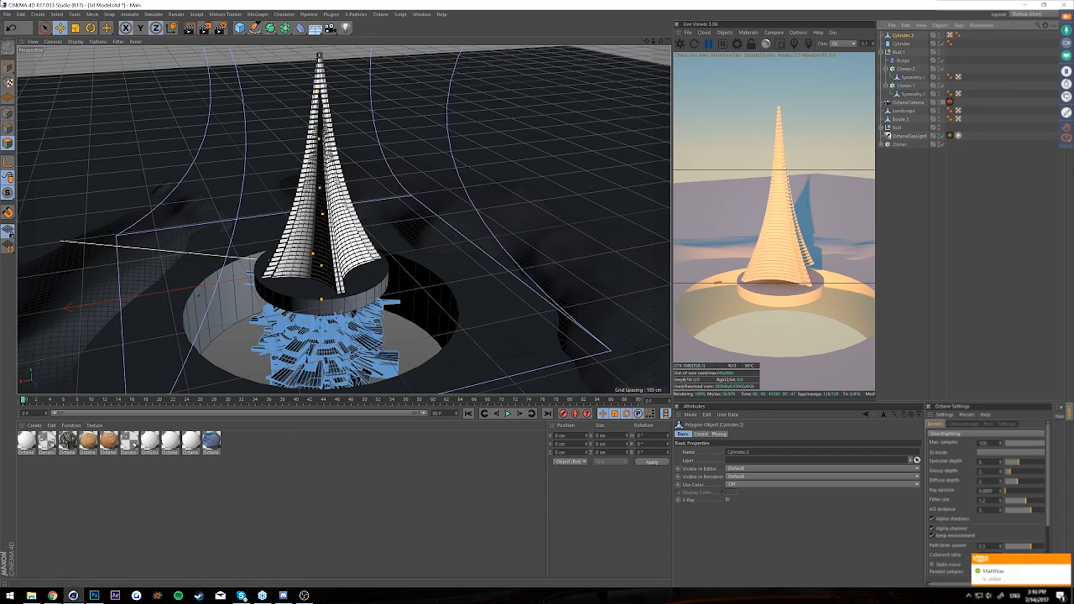
pyautogui.click(8, 68)
# - Flatten the displaced mesh vertically, raise it against the underside of the disc, and scale it up slightly
pyautogui.press('t')
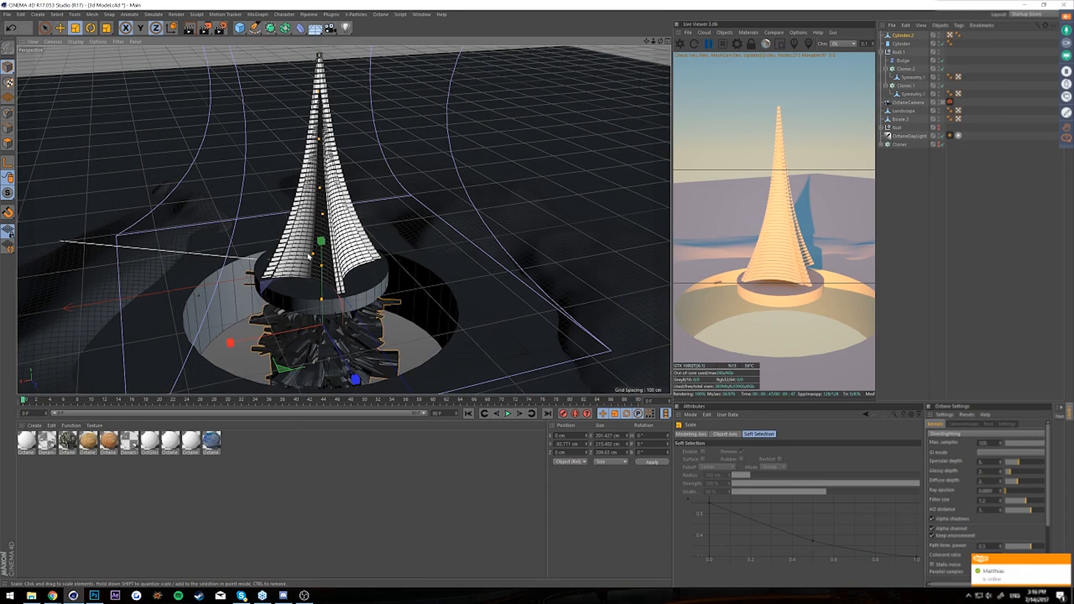
pyautogui.moveTo(322, 242)
pyautogui.mouseDown()
pyautogui.moveTo(321, 257)
pyautogui.moveTo(321, 224)
pyautogui.mouseUp()
pyautogui.press('e')
pyautogui.press('t')
pyautogui.moveTo(419, 284); pyautogui.dragTo(451, 297)
# - Select the inner wall polygons of the crater and duplicate the crater mesh as a separate object
pyautogui.click(445, 306)
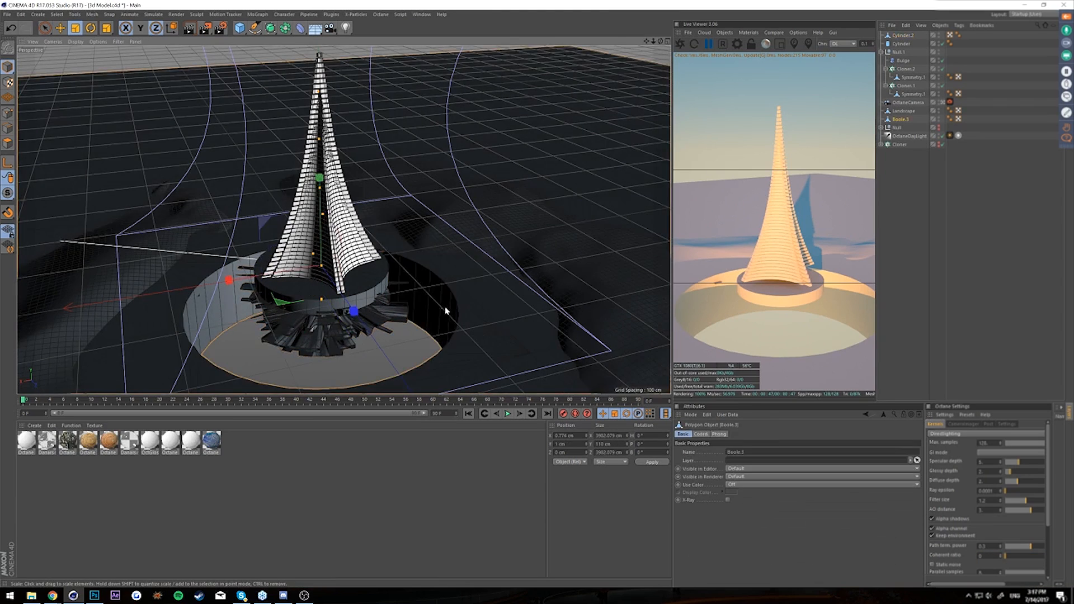
pyautogui.click(7, 143)
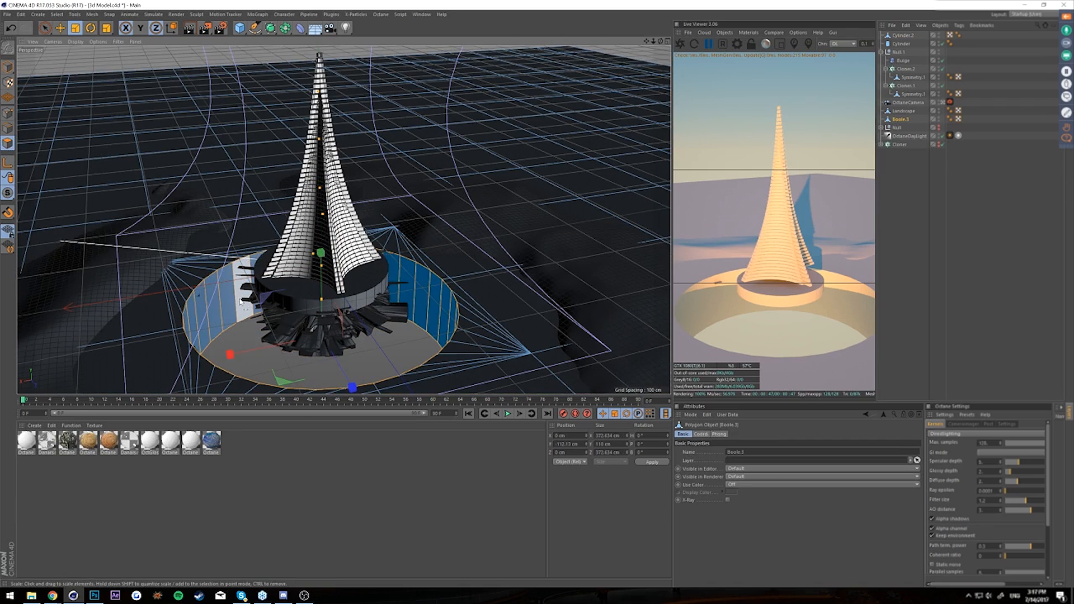
pyautogui.hotkey('ctrl', 'z')
pyautogui.hotkey('ctrl', 'z')
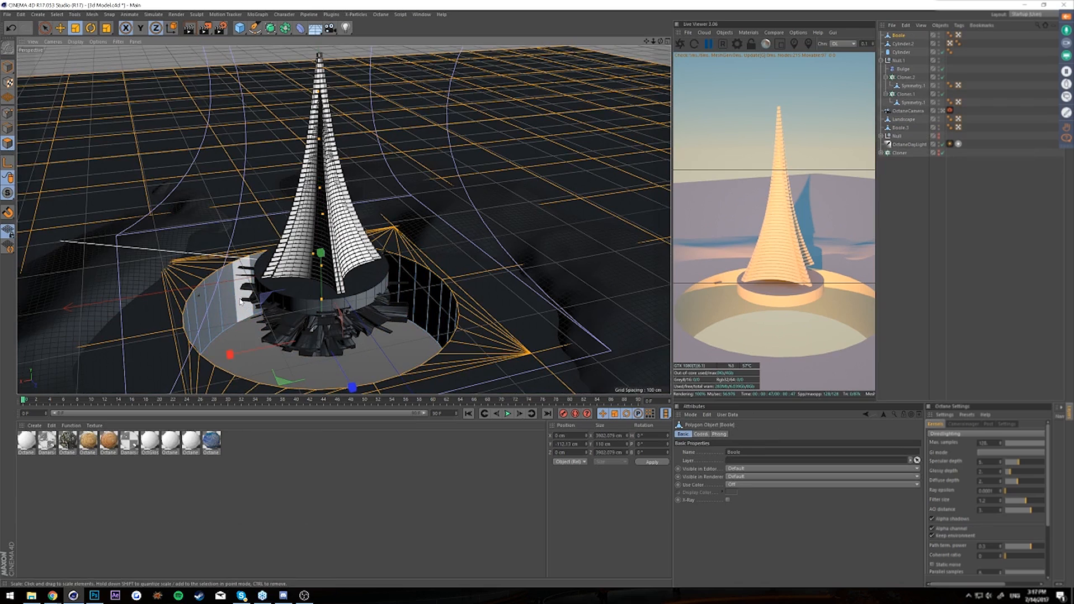
pyautogui.hotkey('ctrl', 'z')
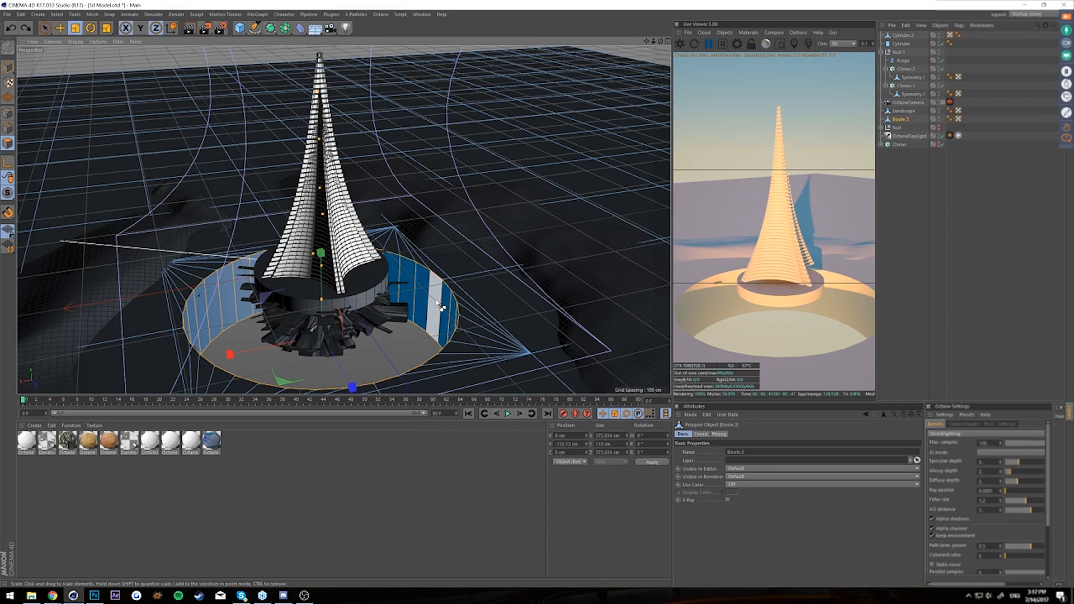
pyautogui.hotkey('ctrl', 'y')
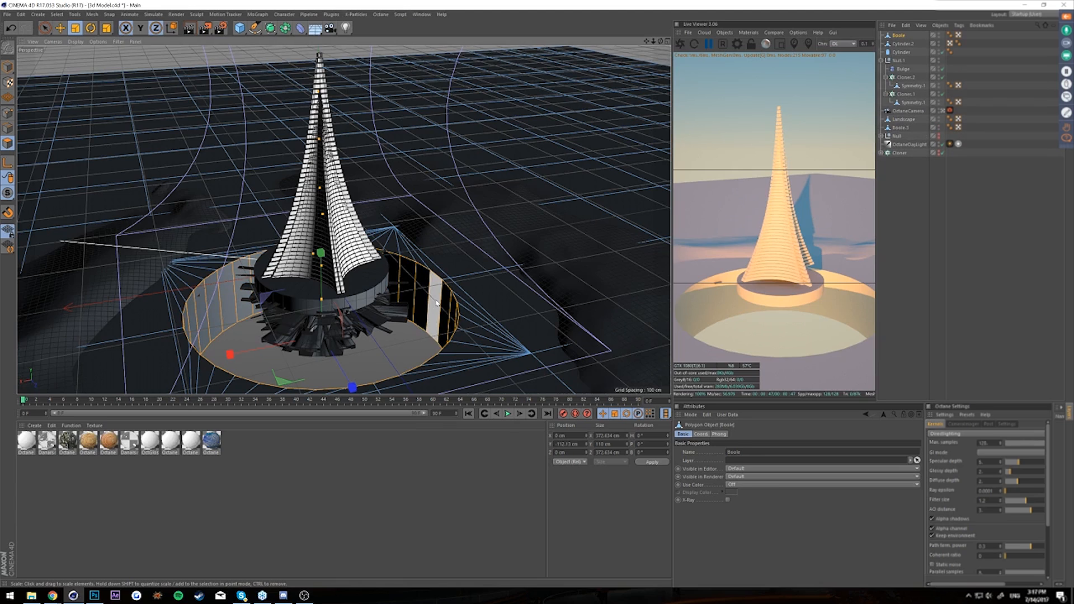
# - Invert the selection on the duplicated crater mesh and delete everything except its inner wall
pyautogui.press('u')
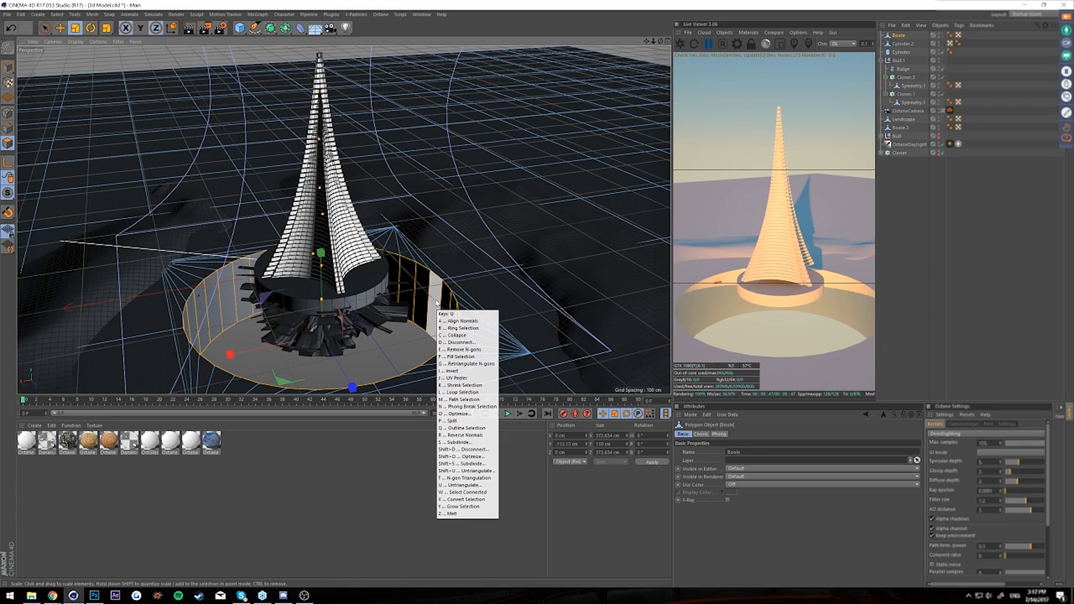
pyautogui.press('w')
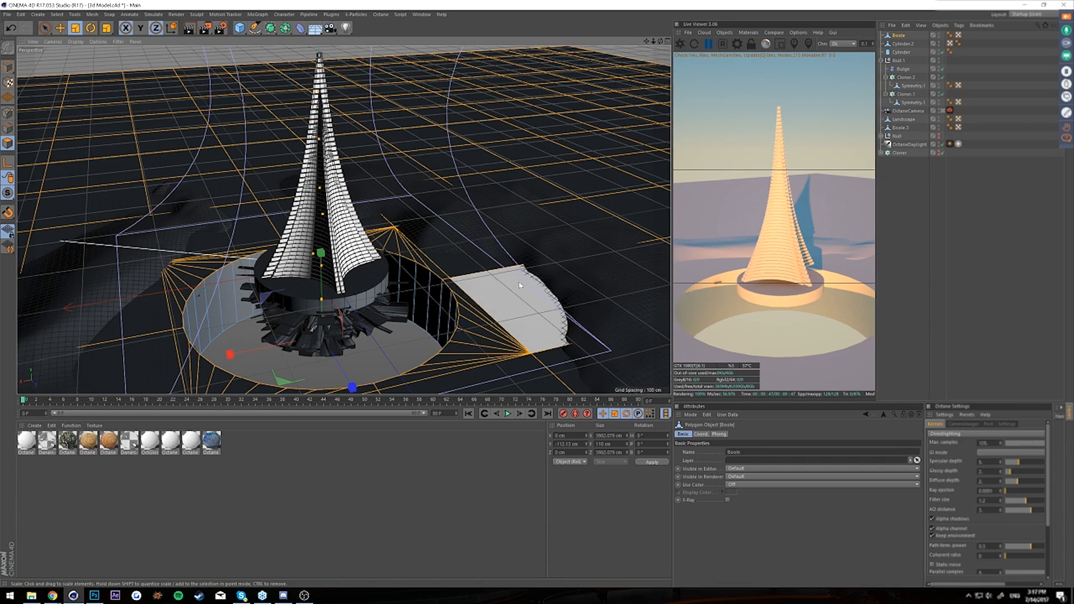
pyautogui.click(476, 342)
pyautogui.press('e')
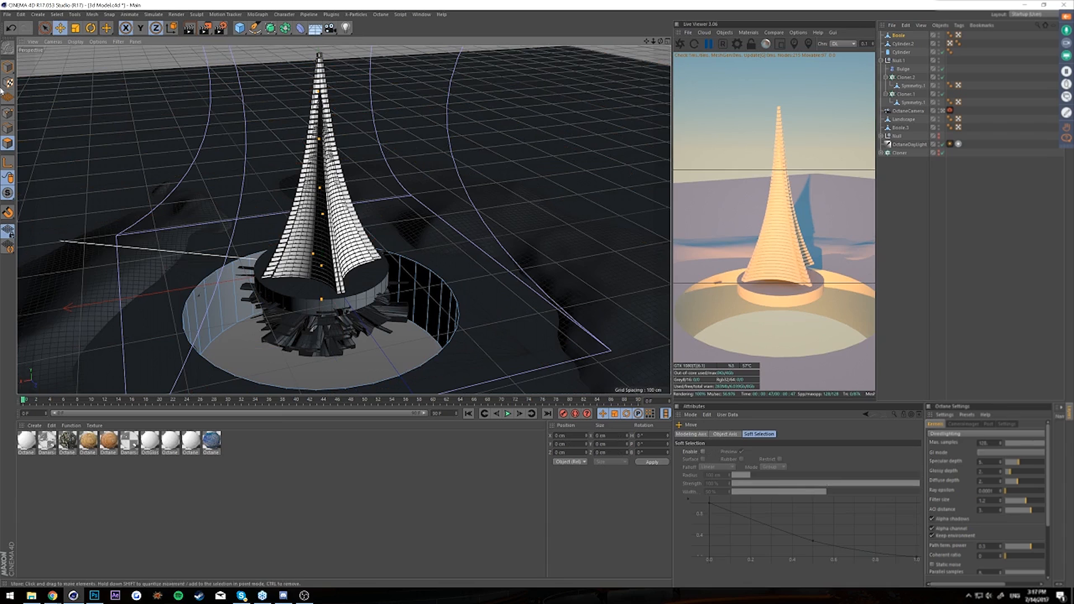
pyautogui.click(8, 67)
pyautogui.moveTo(320, 168); pyautogui.dragTo(338, 212)
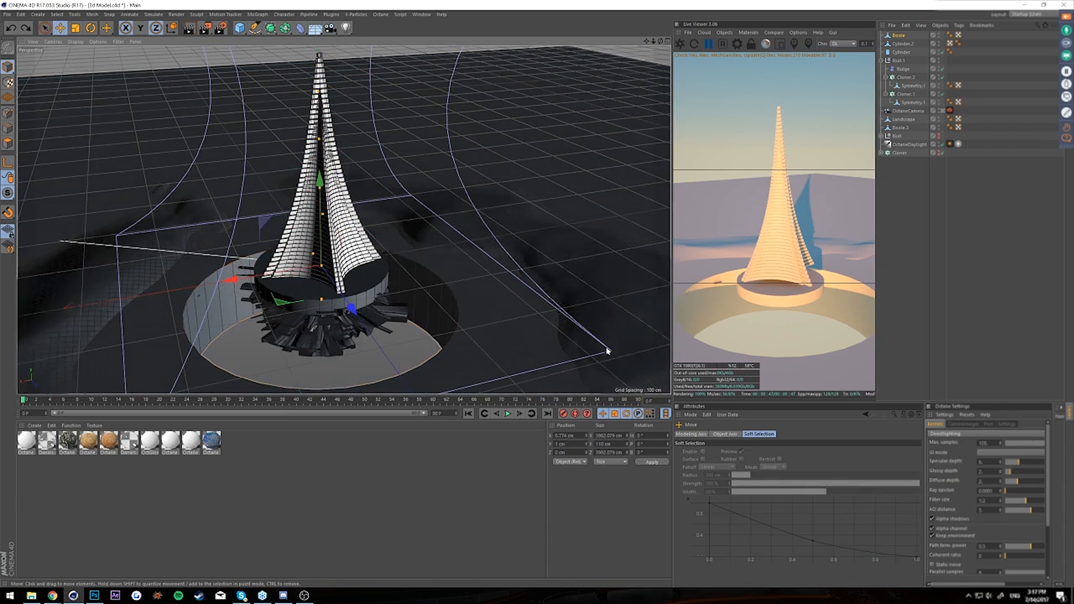
# - Subdivide the isolated crater wall's polygons four times into a dense mesh
pyautogui.click(8, 143)
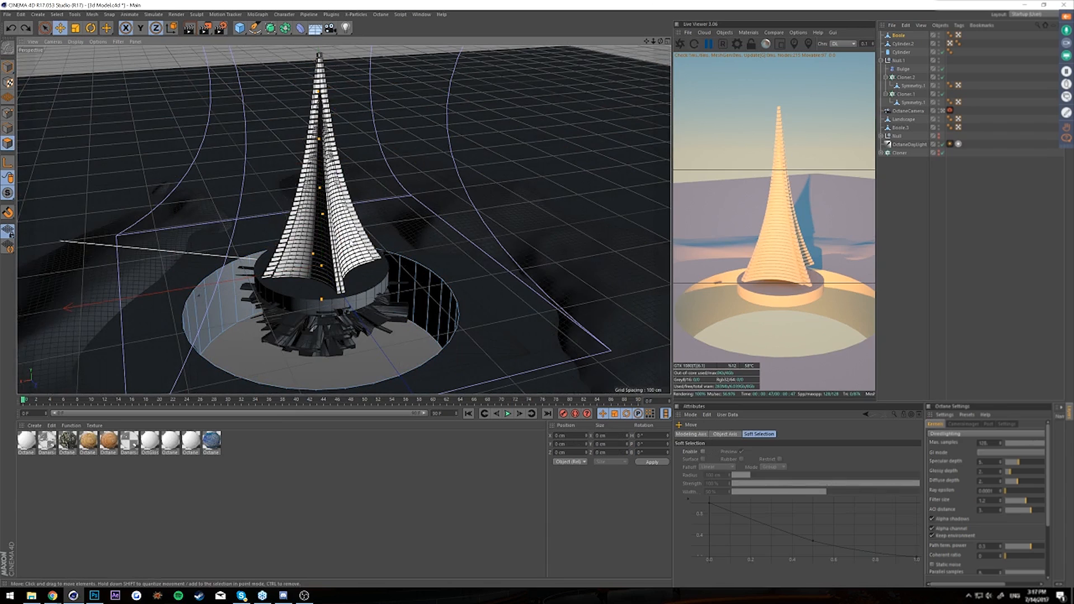
pyautogui.press('u')
pyautogui.press('s')
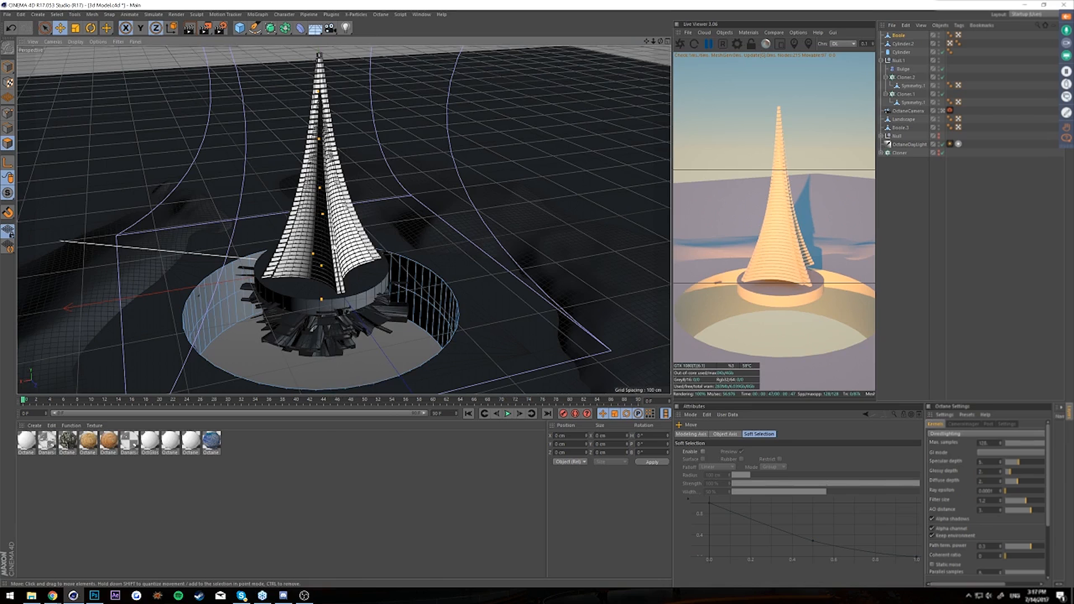
pyautogui.press('u')
pyautogui.press('s')
pyautogui.press('u')
pyautogui.press('s')
pyautogui.press('u')
pyautogui.press('s')
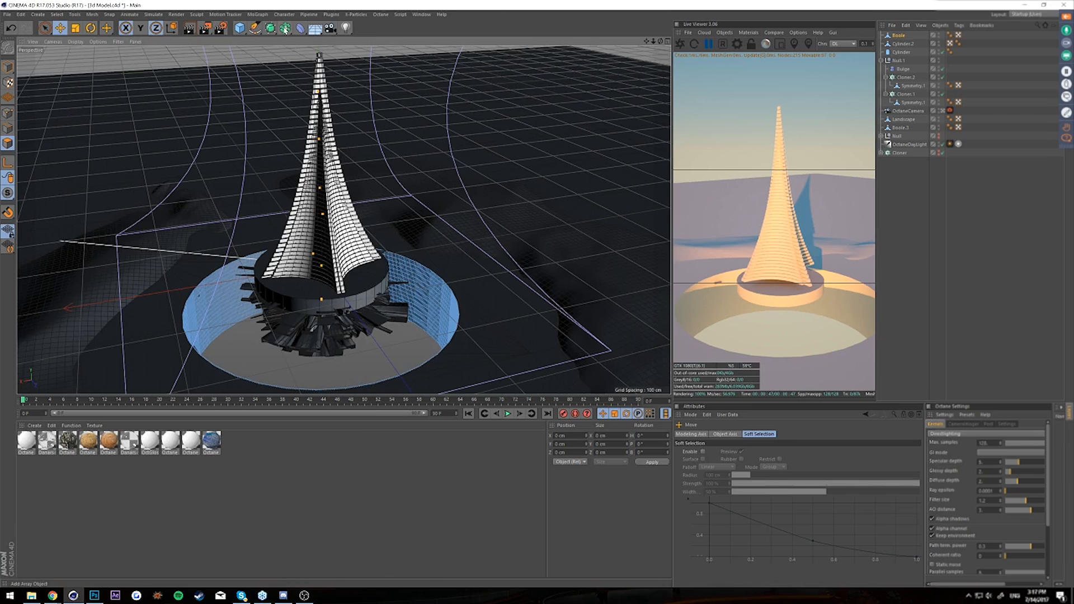
# - Add a Displacer as a child of the crater wall, load "sci fi anels3.jpg" as its shader and adjust its height
pyautogui.moveTo(300, 28); pyautogui.dragTo(344, 141)
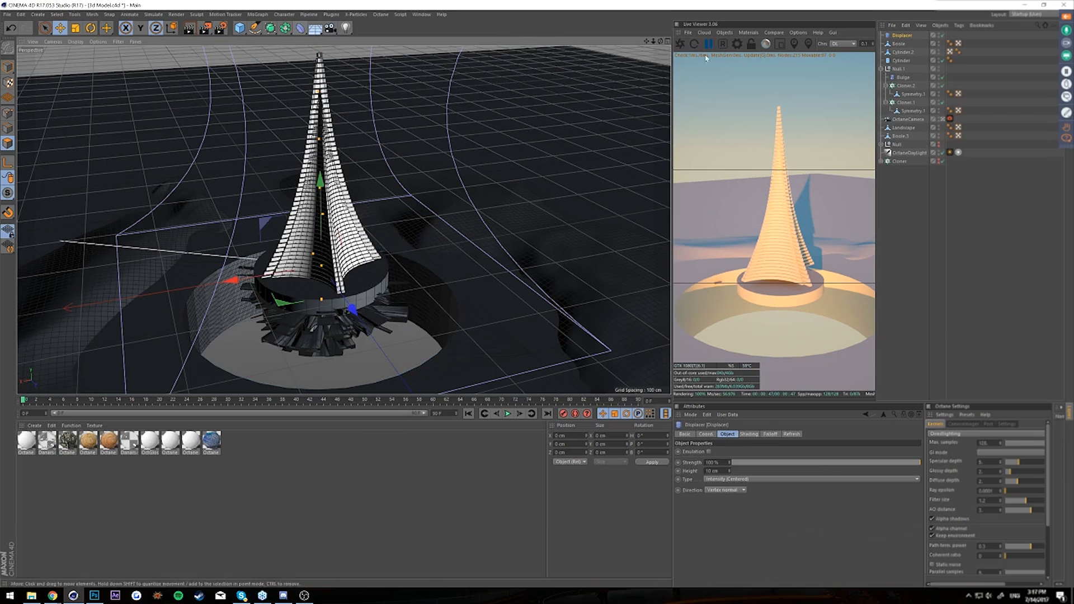
pyautogui.moveTo(897, 40); pyautogui.dragTo(905, 45)
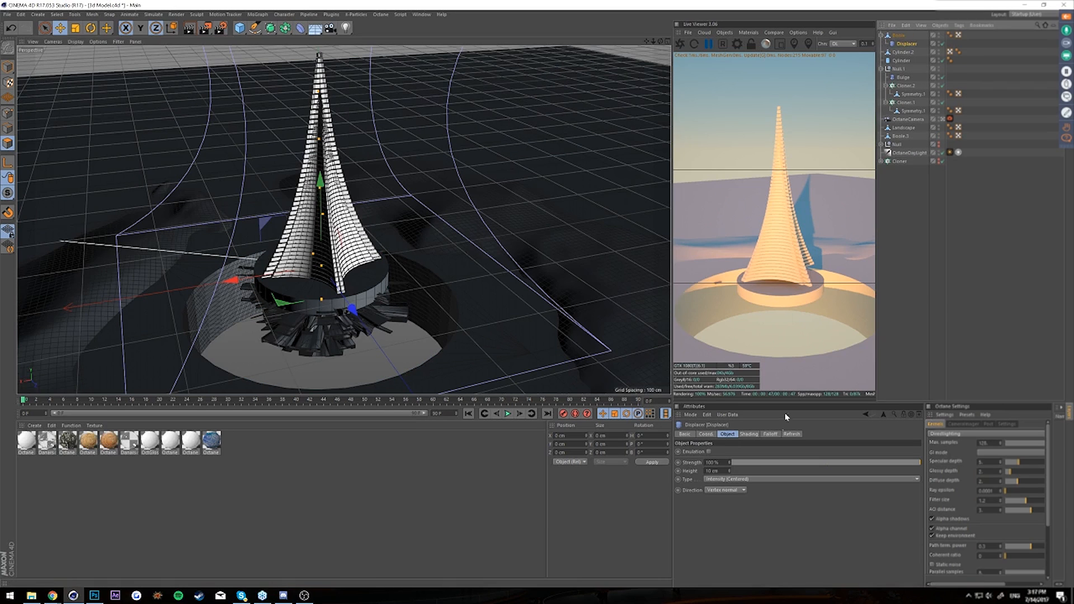
pyautogui.click(748, 434)
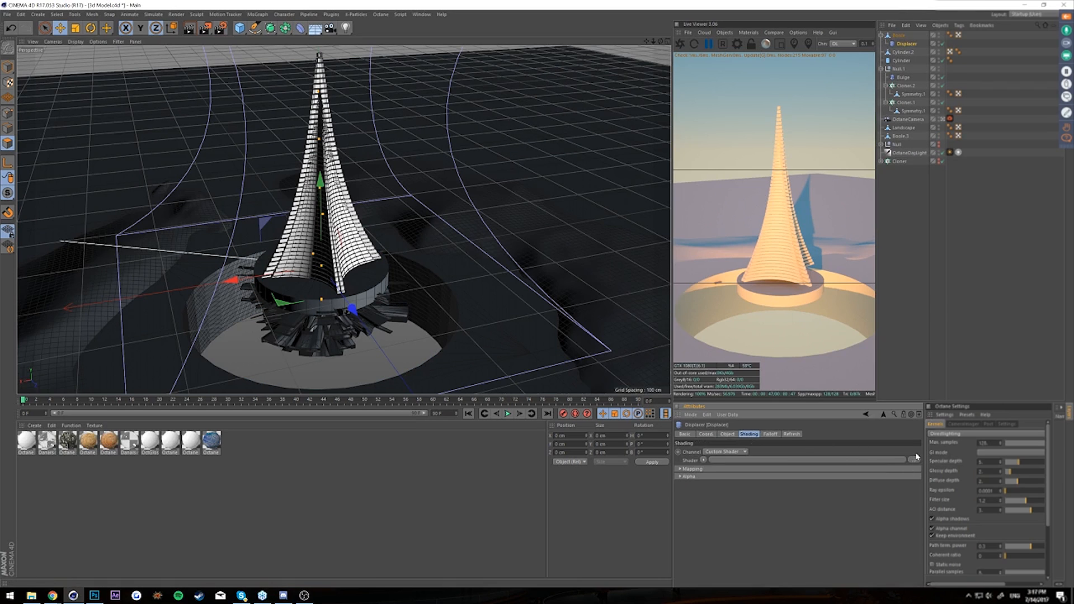
pyautogui.click(914, 457)
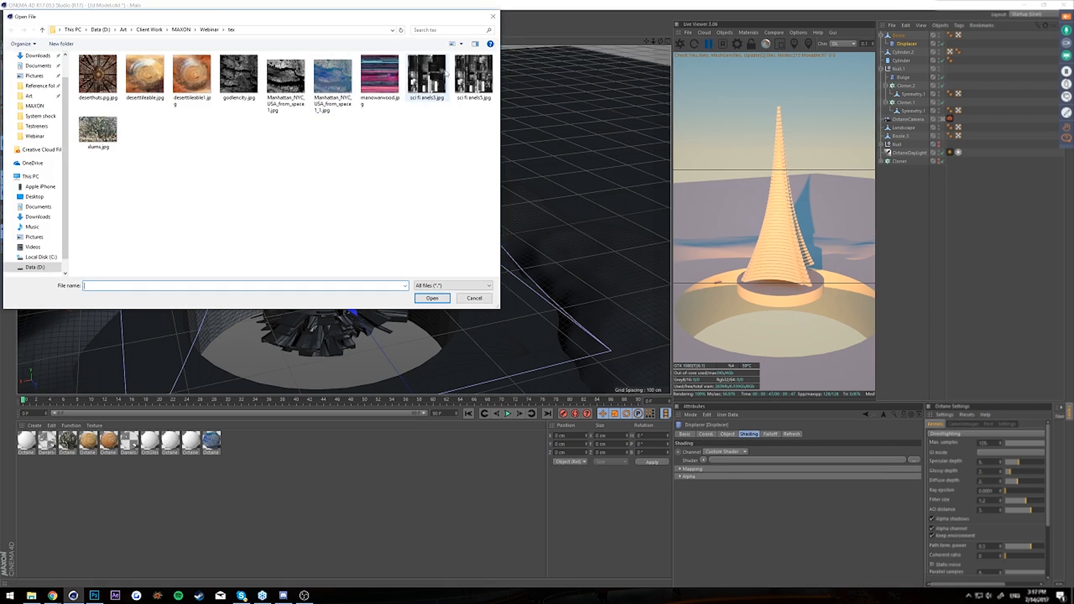
pyautogui.doubleClick(423, 74)
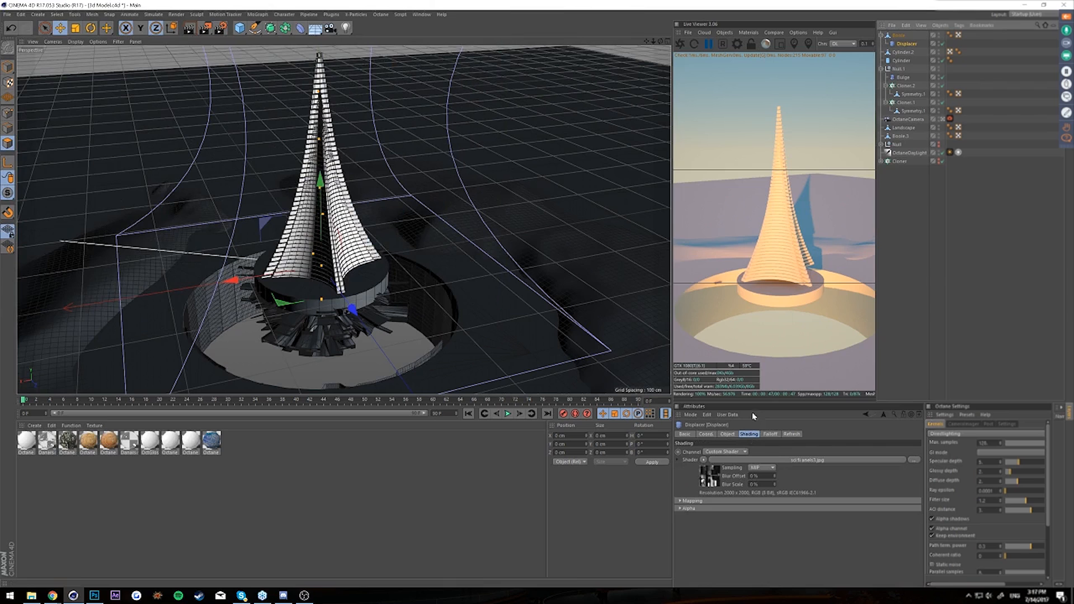
pyautogui.click(728, 434)
pyautogui.moveTo(730, 472); pyautogui.dragTo(730, 459)
# - Try one more subdivision of the crater wall mesh and undo it
pyautogui.click(899, 36)
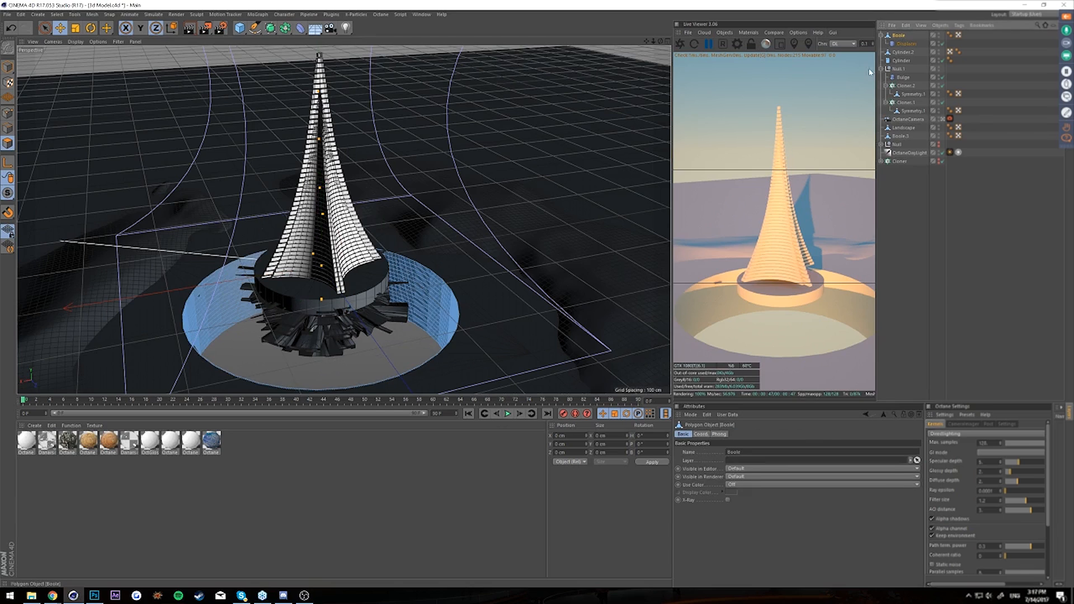
pyautogui.click(816, 122)
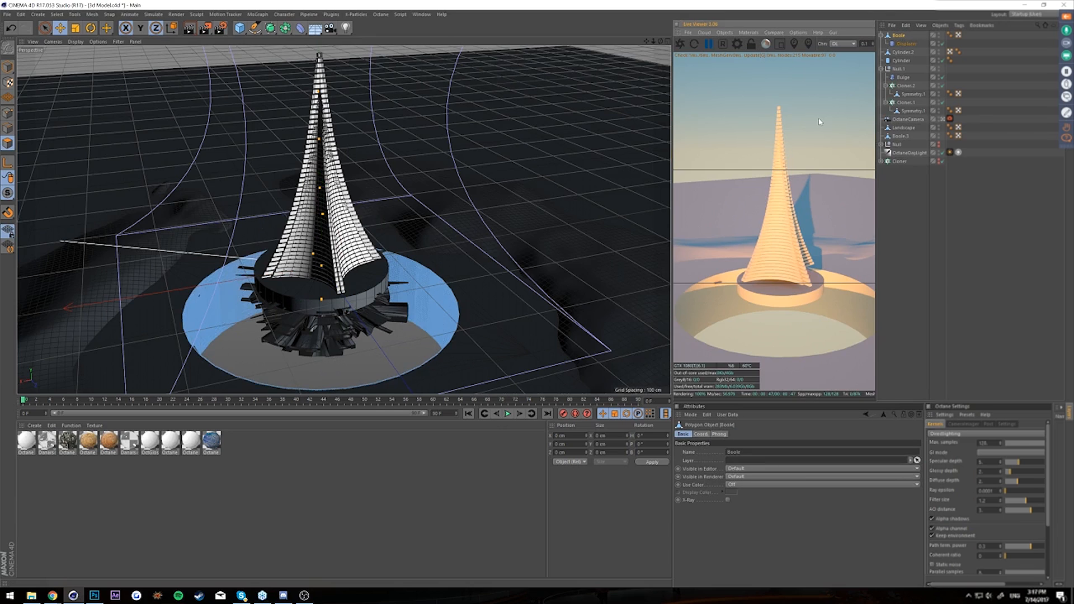
pyautogui.click(953, 308)
pyautogui.hotkey('ctrl', 'z')
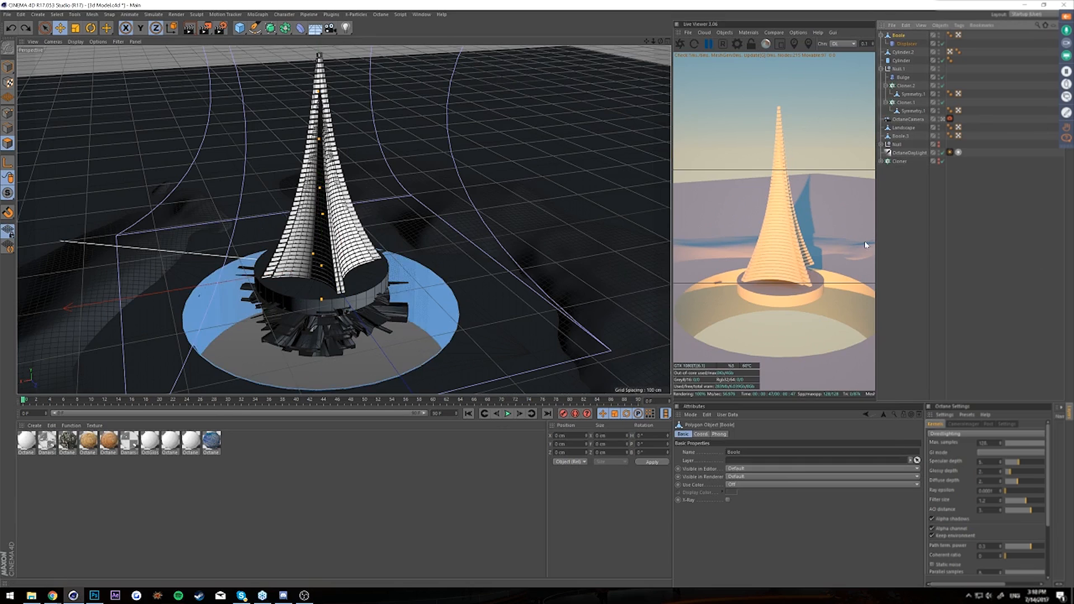
pyautogui.click(692, 289)
# - Extrude the crater wall's polygons with Preserve Groups enabled to give the displaced panels thickness
pyautogui.rightClick(73, 135)
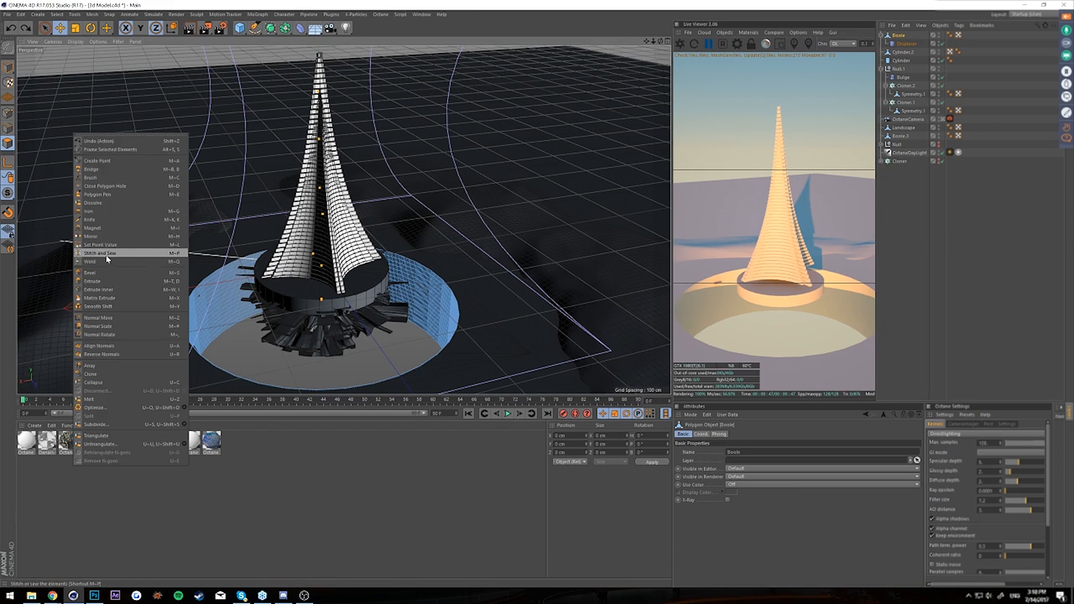
pyautogui.click(101, 280)
pyautogui.hotkey('ctrl', 'z')
pyautogui.click(722, 510)
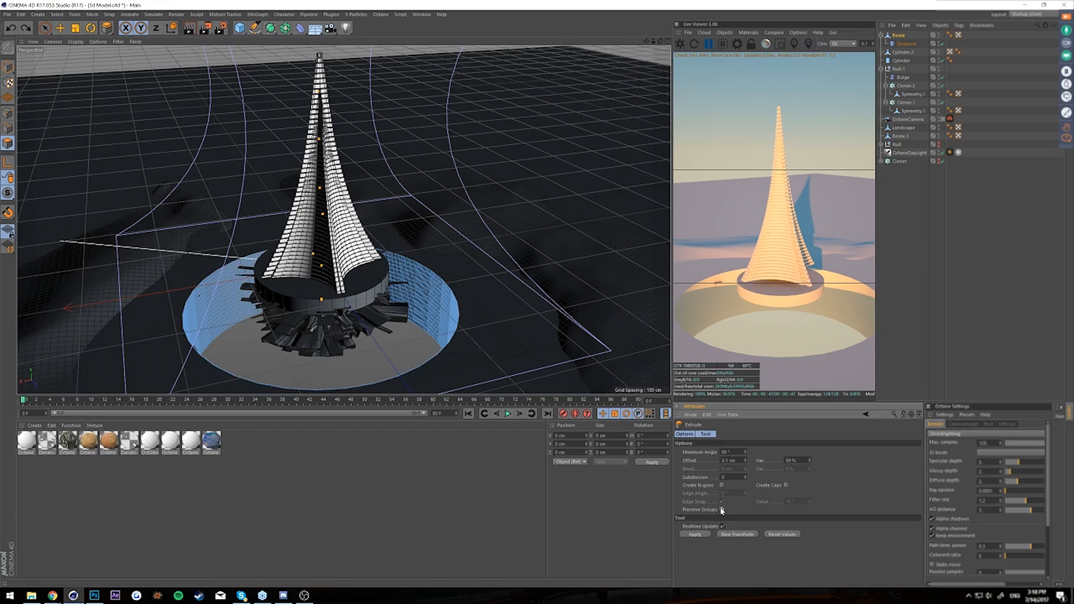
pyautogui.moveTo(586, 304); pyautogui.dragTo(511, 178)
pyautogui.click(985, 268)
pyautogui.keyDown('alt'); pyautogui.moveTo(445, 275); pyautogui.dragTo(468, 261); pyautogui.keyUp('alt')
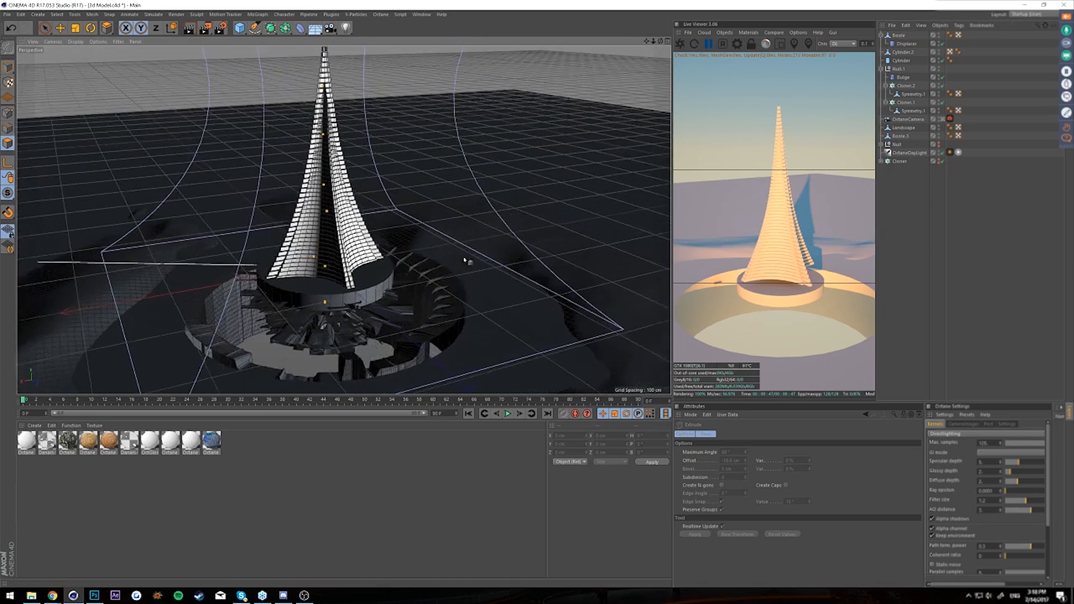
# - Save the scene and restart the Octane live render in a widened viewer, framing the crater and the spire's base
pyautogui.click(676, 105)
pyautogui.moveTo(671, 103); pyautogui.dragTo(535, 102)
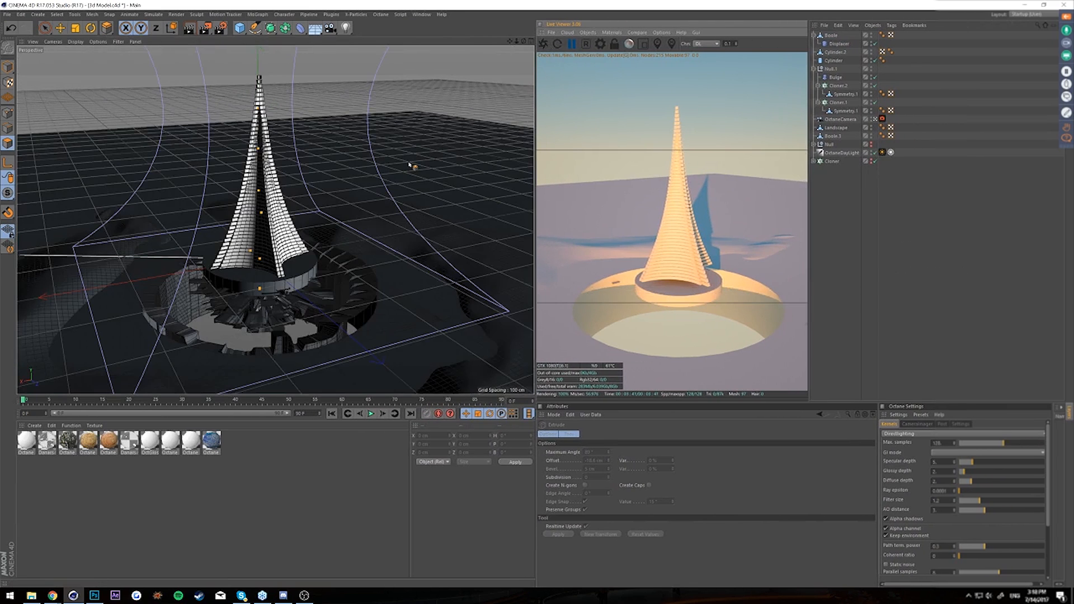
pyautogui.hotkey('ctrl', 's')
pyautogui.click(559, 45)
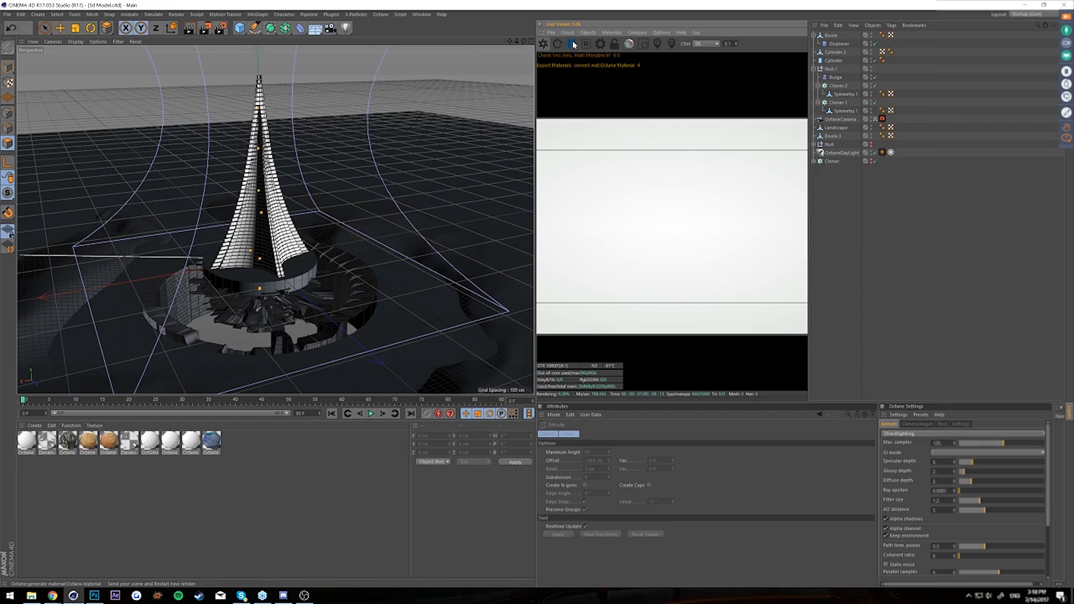
pyautogui.keyDown('alt'); pyautogui.moveTo(434, 189); pyautogui.dragTo(358, 247); pyautogui.keyUp('alt')
pyautogui.scroll(4, 271, 343)
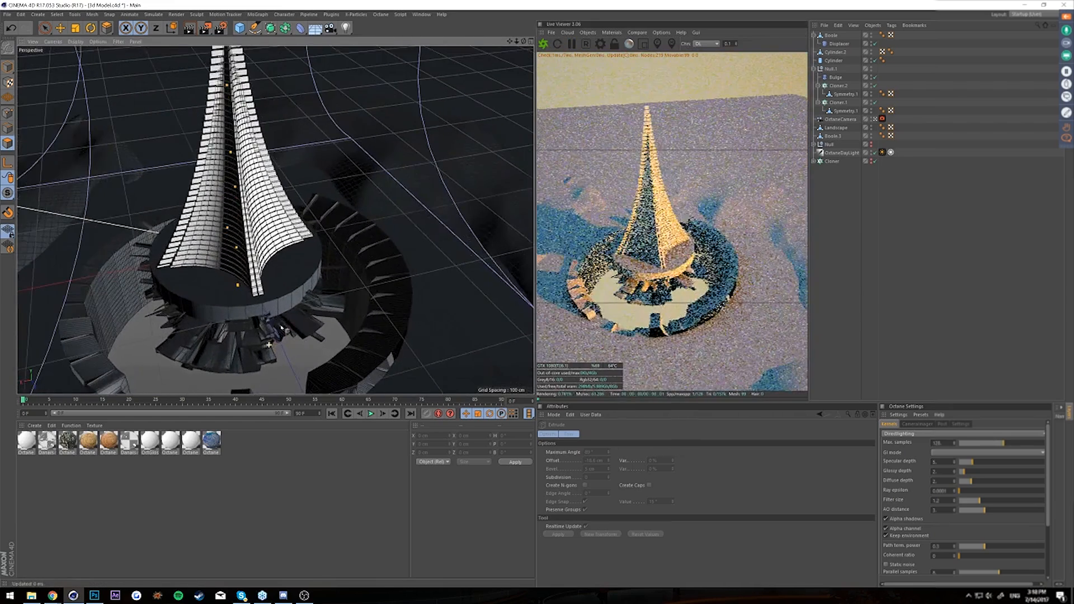
pyautogui.moveTo(510, 41); pyautogui.dragTo(520, 1)
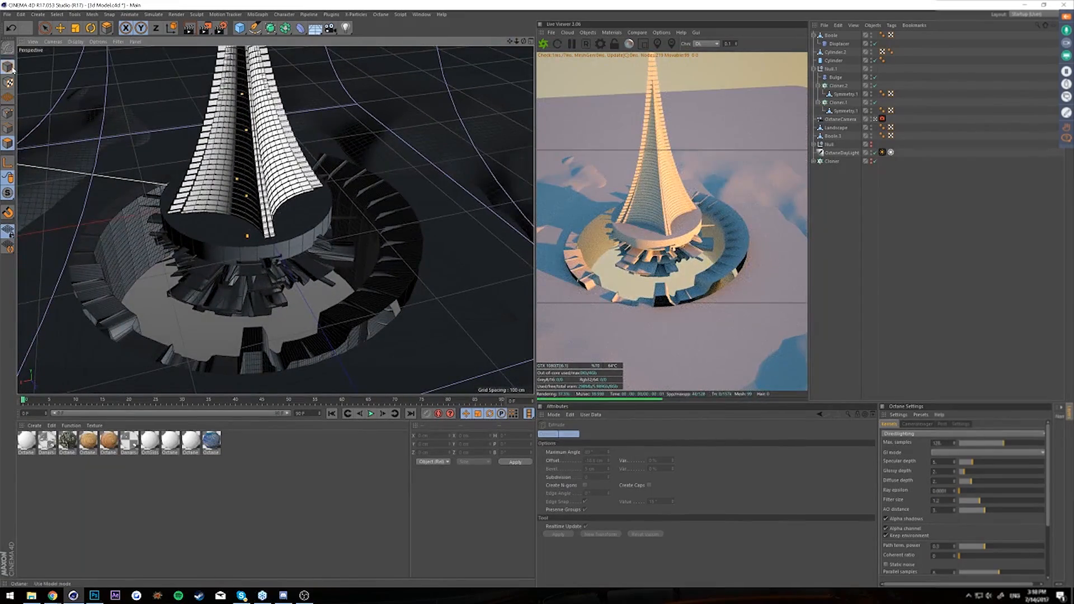
# - Lower the displaced crater wall to a Y position of about -29 cm so it sits within the hole
pyautogui.click(62, 27)
pyautogui.click(405, 254)
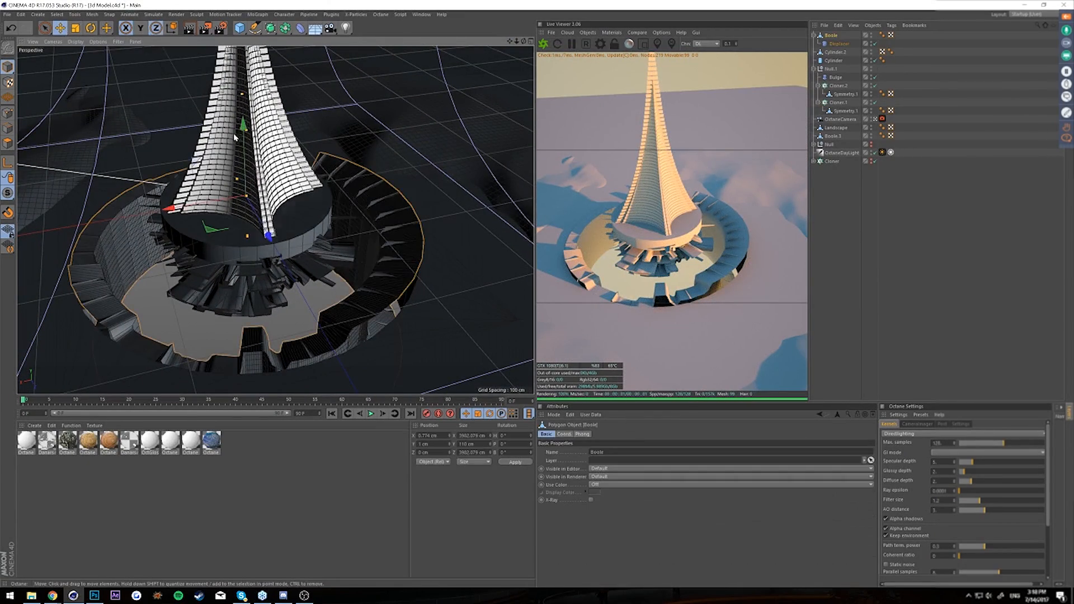
pyautogui.moveTo(242, 122); pyautogui.dragTo(250, 174)
pyautogui.keyDown('alt'); pyautogui.moveTo(250, 173); pyautogui.dragTo(254, 242); pyautogui.keyUp('alt')
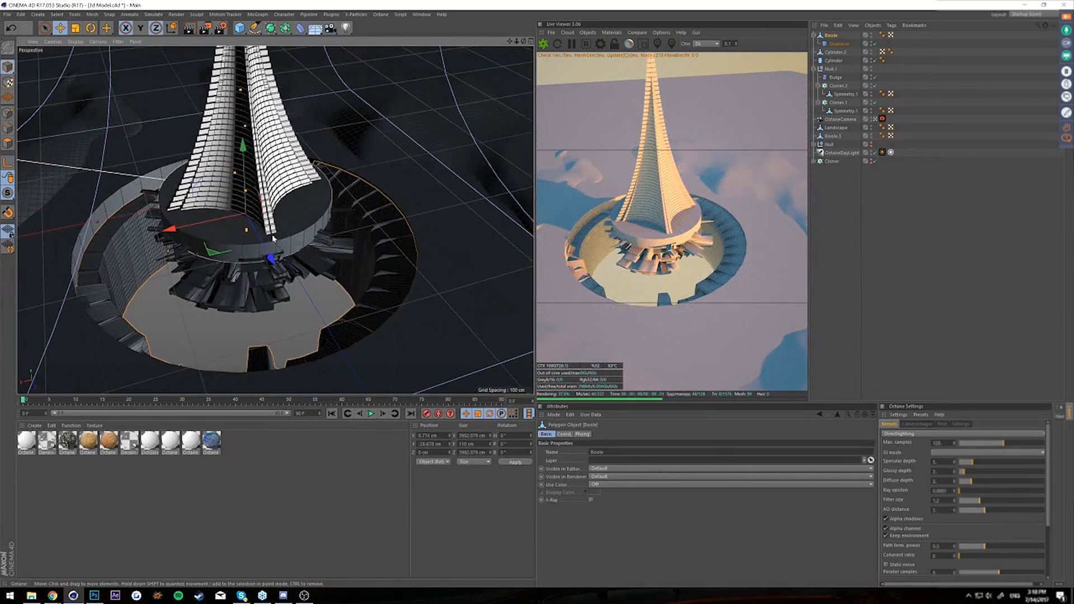
pyautogui.click(249, 185)
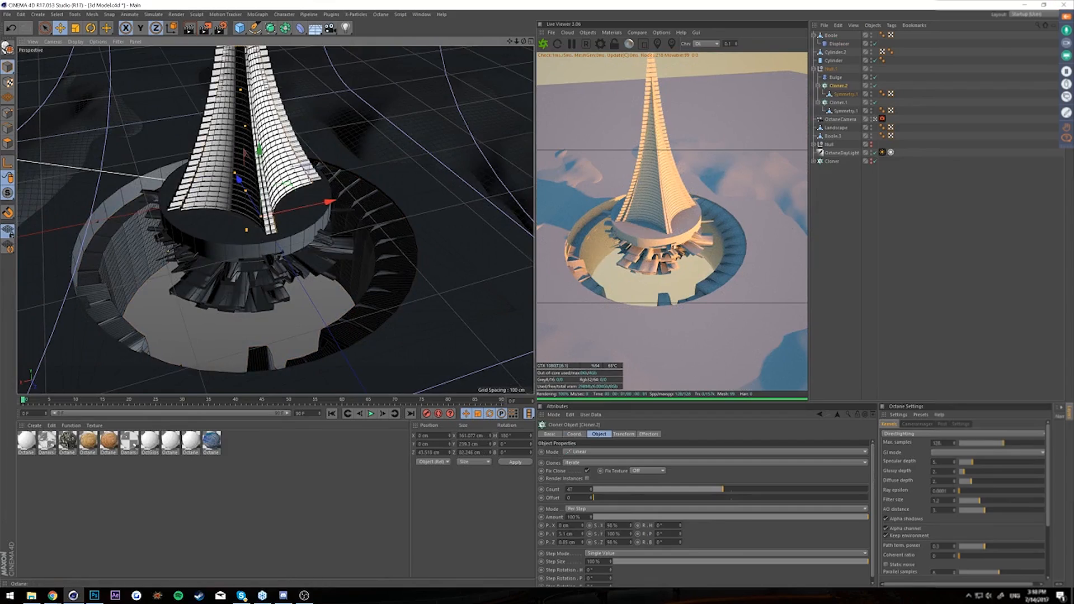
# - Switch to the browser to examine the reference painting's spiked canopy, and return to Cinema 4D
pyautogui.moveTo(1073, 156)
pyautogui.mouseDown()
pyautogui.moveTo(400, 156)
pyautogui.moveTo(400, 1)
pyautogui.mouseUp()
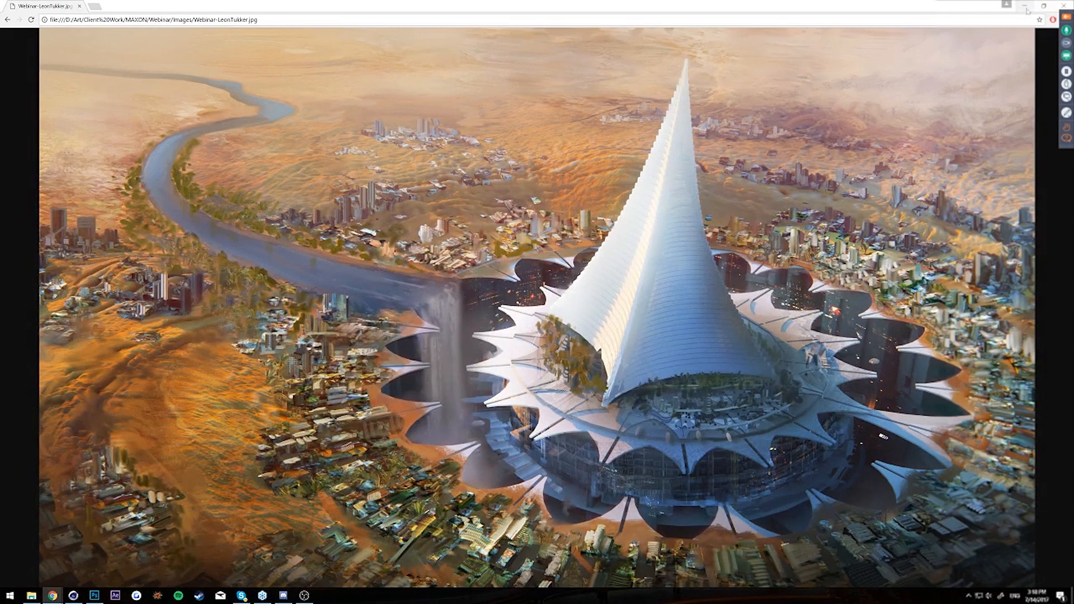
pyautogui.click(1043, 6)
pyautogui.moveTo(558, 153); pyautogui.dragTo(1073, 191)
pyautogui.click(920, 250)
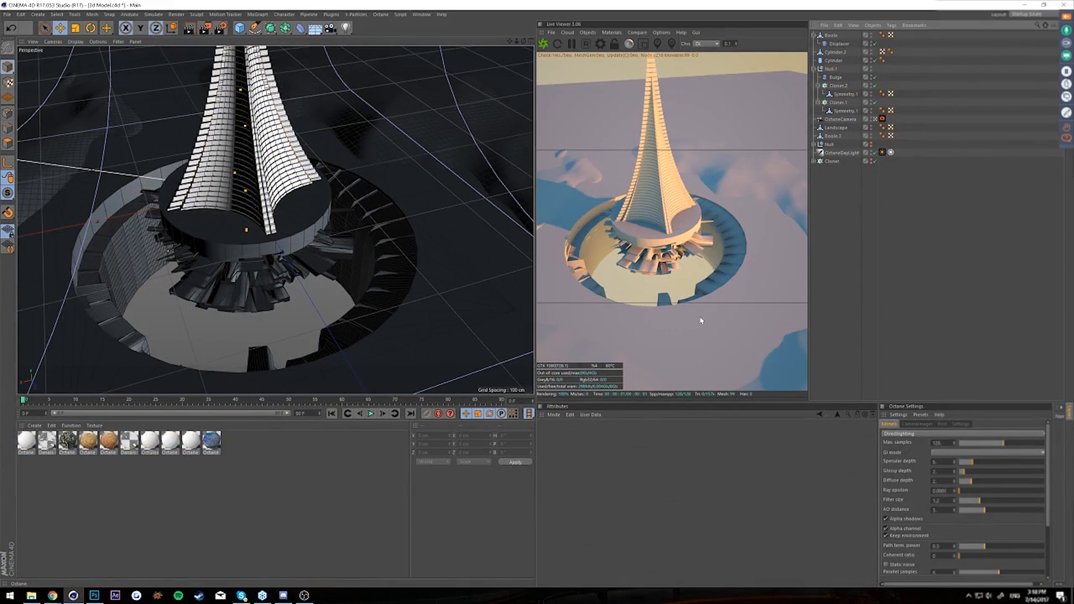
# - Copy the Symmetry.1 mesh out of the spire's Cloner.1 to the top level of the object hierarchy
pyautogui.keyDown('alt'); pyautogui.moveTo(169, 234); pyautogui.dragTo(205, 216); pyautogui.keyUp('alt')
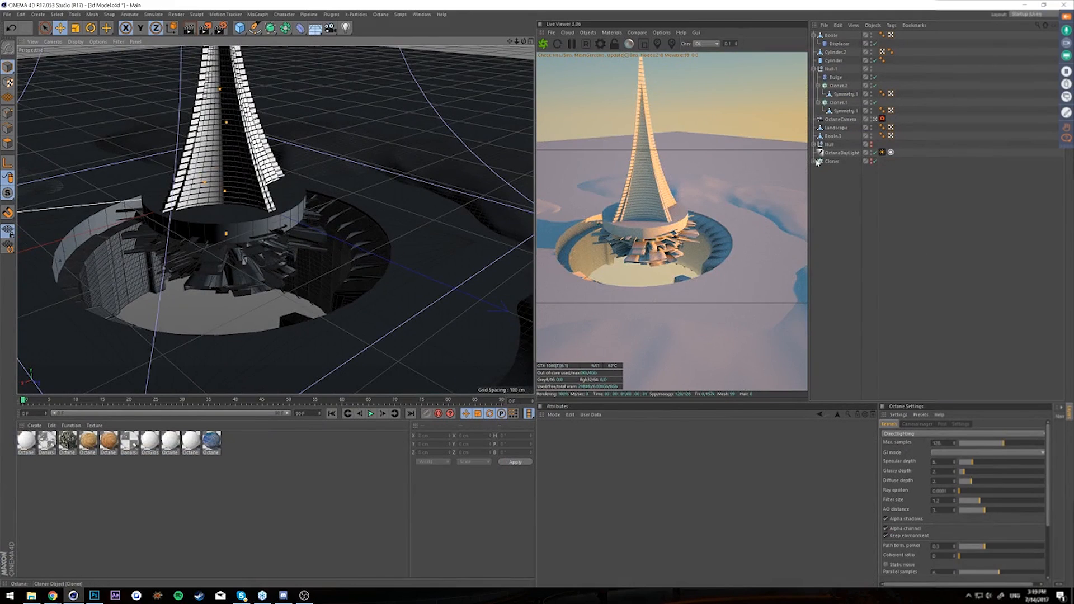
pyautogui.click(844, 111)
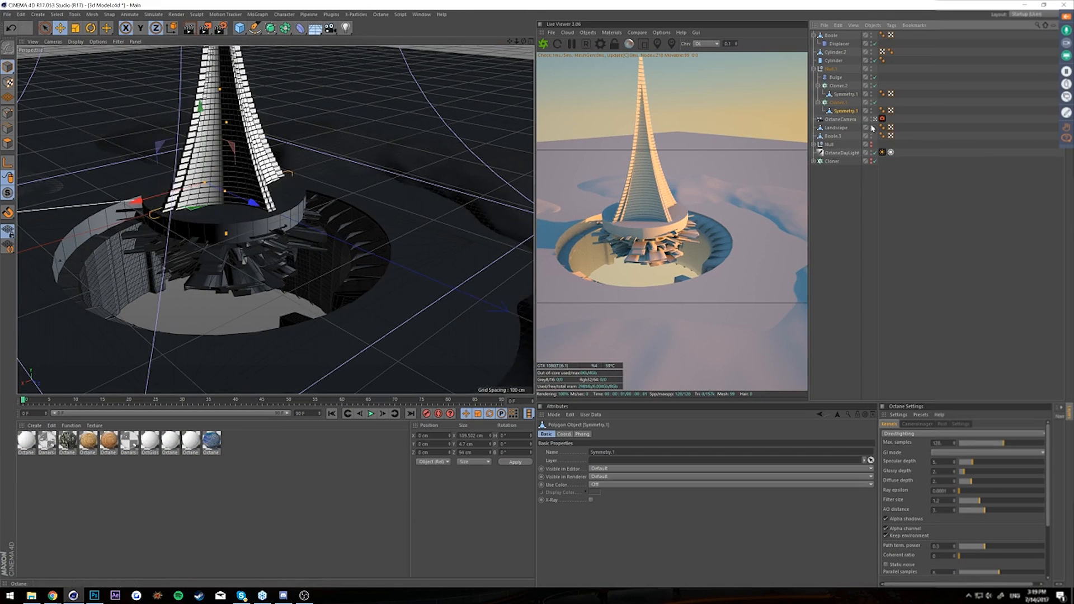
pyautogui.keyDown('ctrl'); pyautogui.moveTo(862, 104); pyautogui.dragTo(837, 41); pyautogui.keyUp('ctrl')
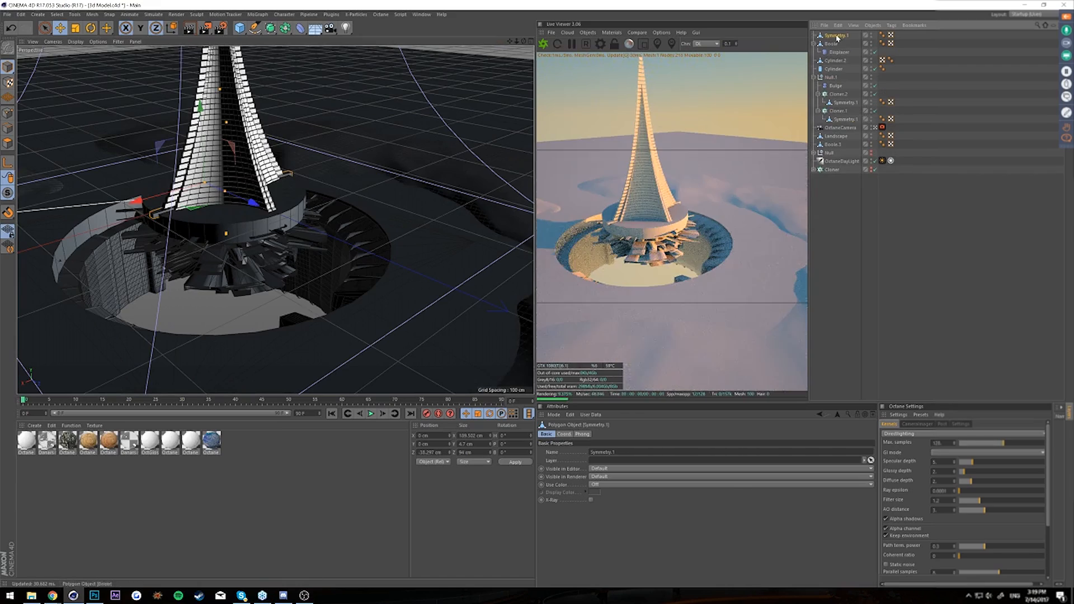
# - Move the copied Symmetry.1 mesh away from the spire to Z about -206 cm and narrow its X width to about 83 cm
pyautogui.press('e')
pyautogui.moveTo(253, 203); pyautogui.dragTo(189, 175)
pyautogui.scroll(5, 195, 206)
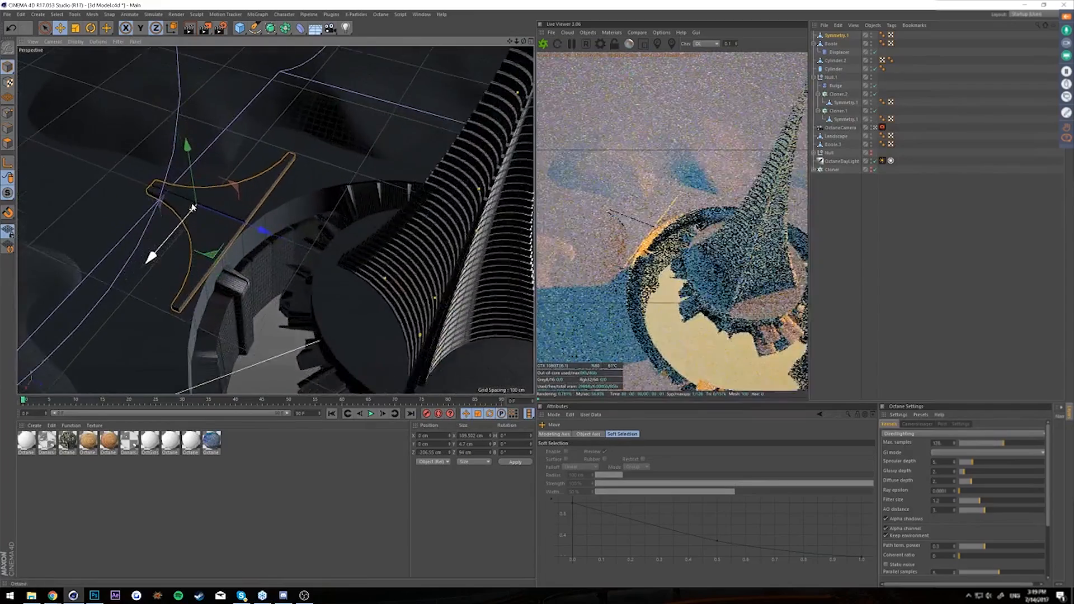
pyautogui.keyDown('alt'); pyautogui.moveTo(200, 210); pyautogui.dragTo(240, 180); pyautogui.keyUp('alt')
pyautogui.press('t')
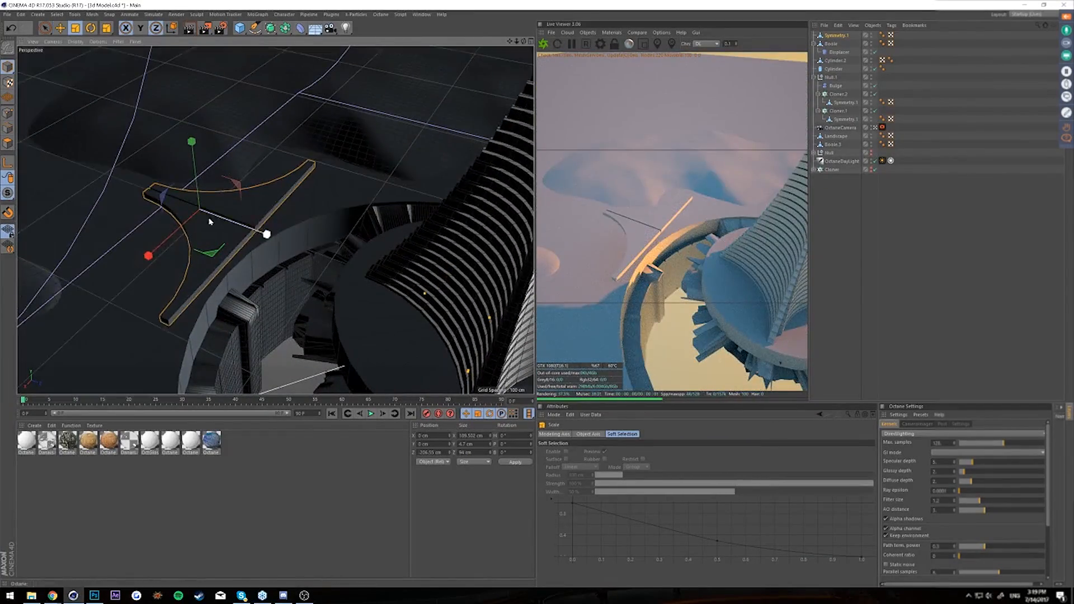
pyautogui.moveTo(148, 256); pyautogui.dragTo(233, 185)
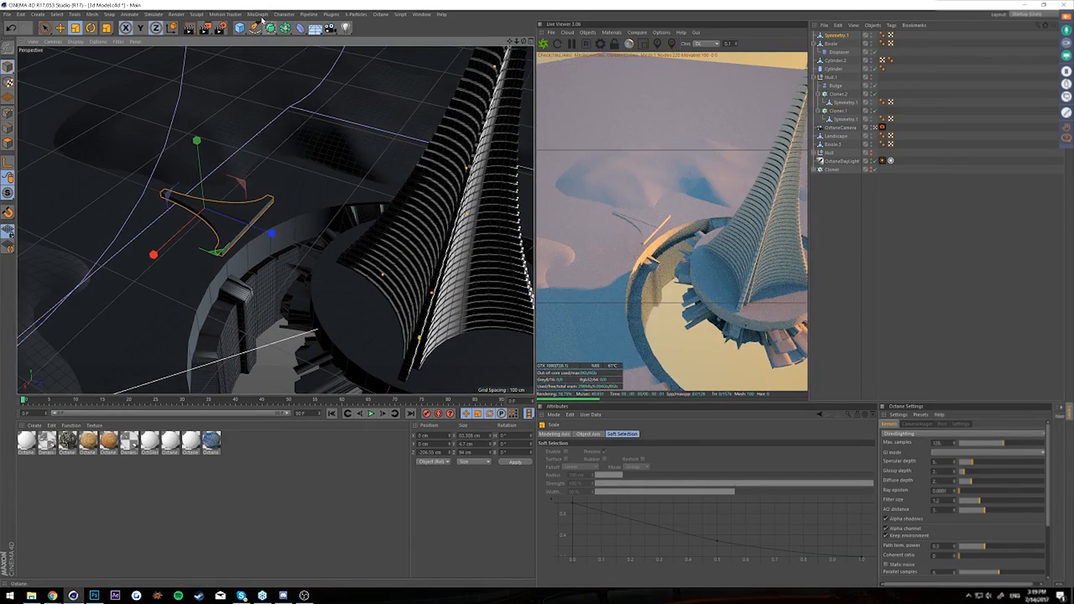
# - Create a MoGraph Cloner and nest the narrowed Symmetry.1 mesh inside it
pyautogui.click(257, 14)
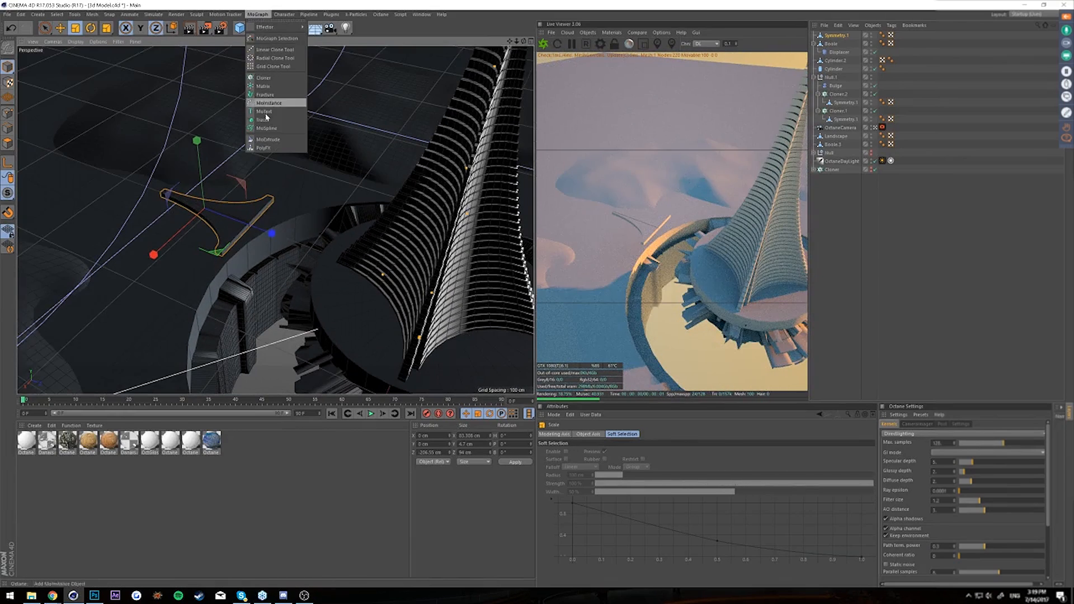
pyautogui.click(275, 78)
pyautogui.moveTo(843, 44); pyautogui.dragTo(833, 36)
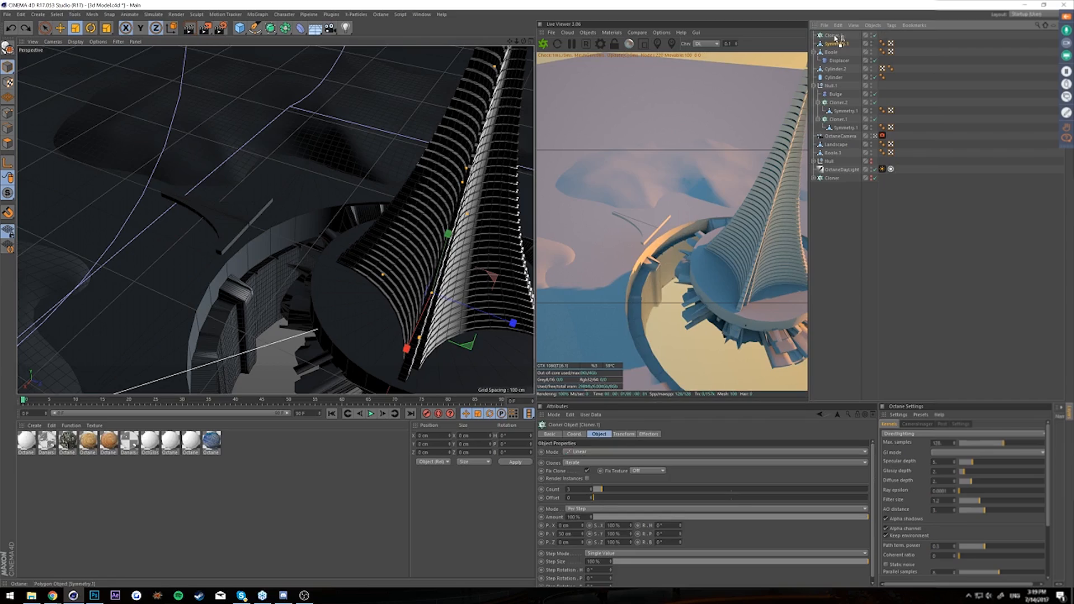
pyautogui.moveTo(836, 38); pyautogui.dragTo(834, 37)
# - Set the new cloner to Radial mode on the XZ plane with a 112 cm radius, and rotate its clones to H 180°
pyautogui.keyDown('alt'); pyautogui.moveTo(417, 269); pyautogui.dragTo(542, 212); pyautogui.keyUp('alt')
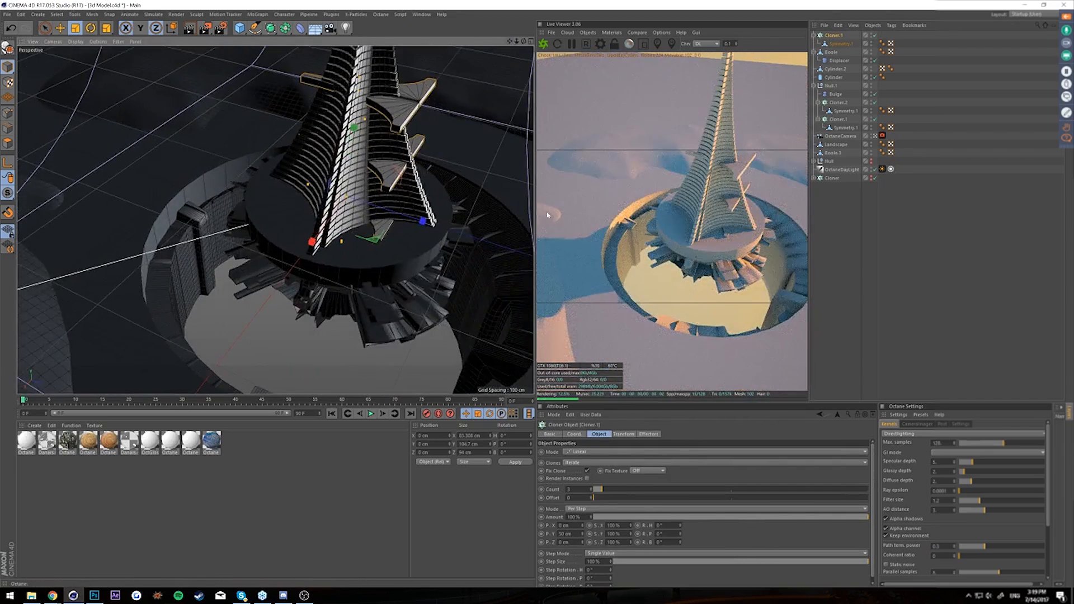
pyautogui.click(576, 453)
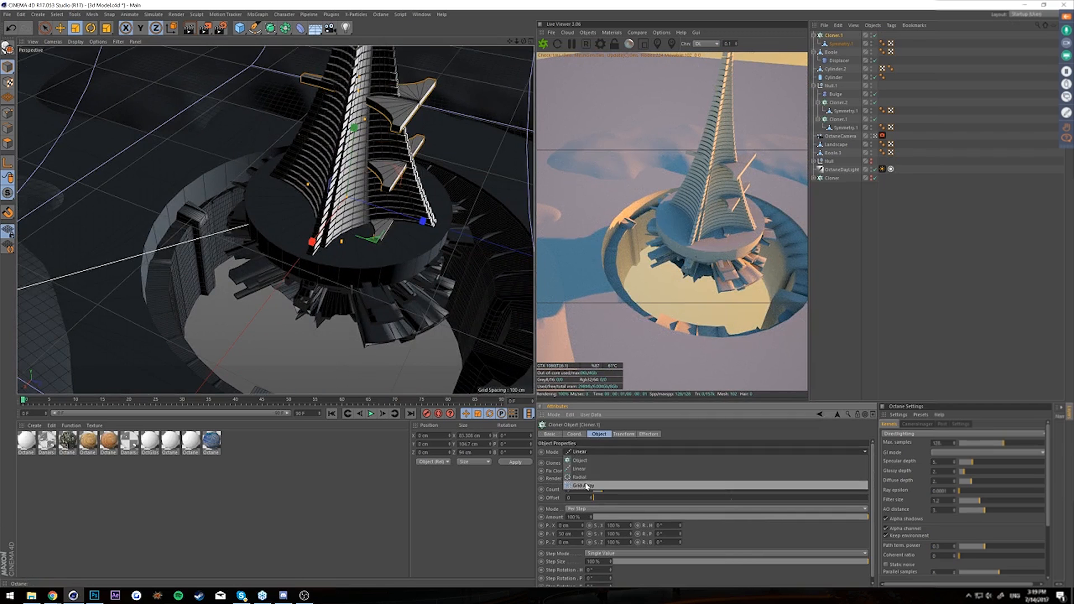
pyautogui.click(582, 480)
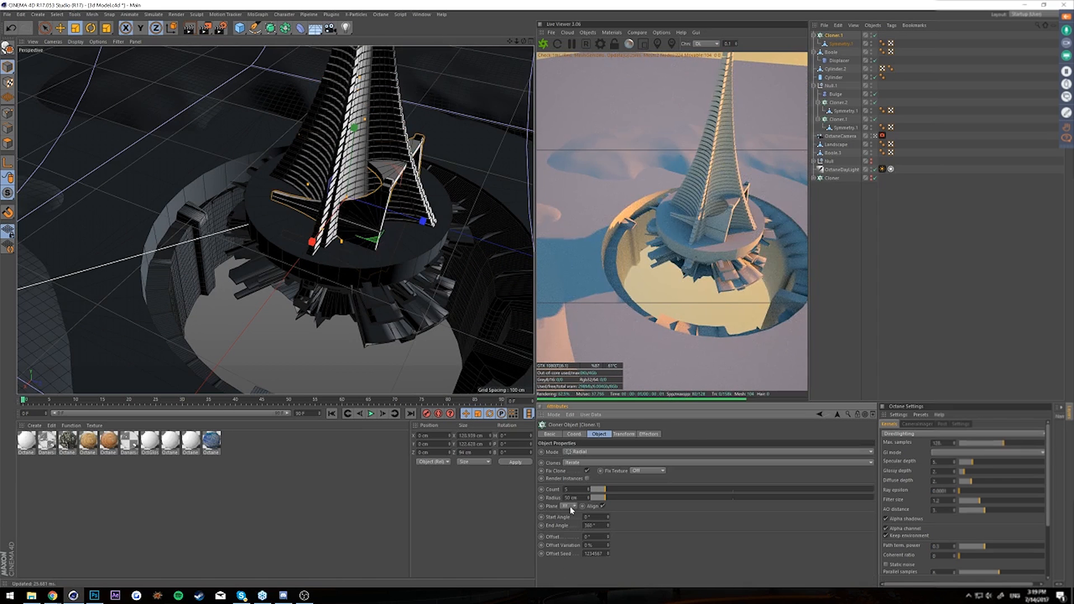
pyautogui.click(567, 531)
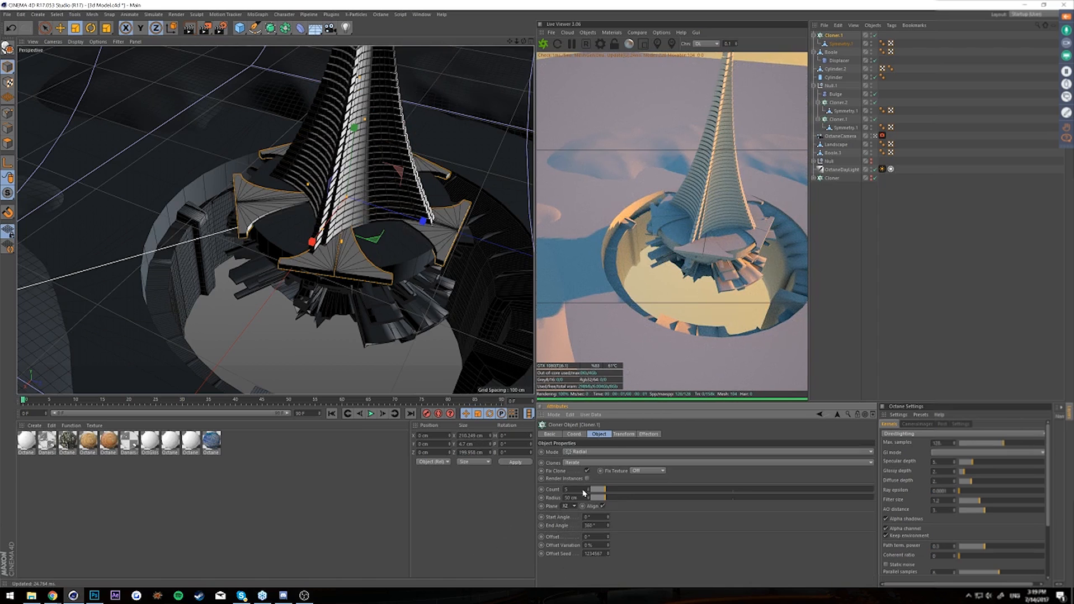
pyautogui.moveTo(608, 501); pyautogui.dragTo(624, 504)
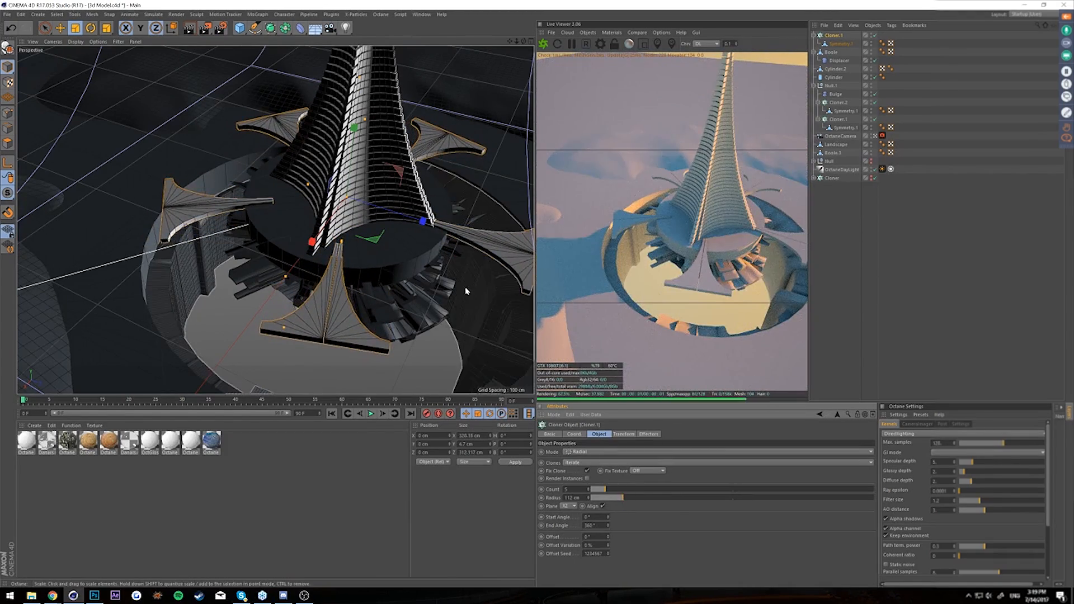
pyautogui.click(622, 435)
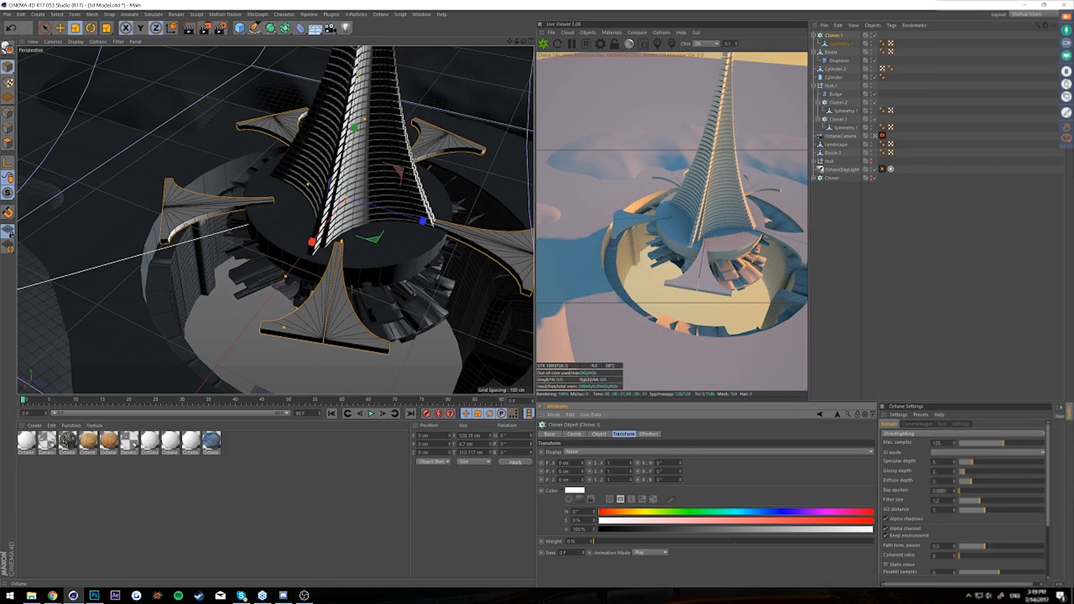
pyautogui.moveTo(680, 465); pyautogui.dragTo(680, 348)
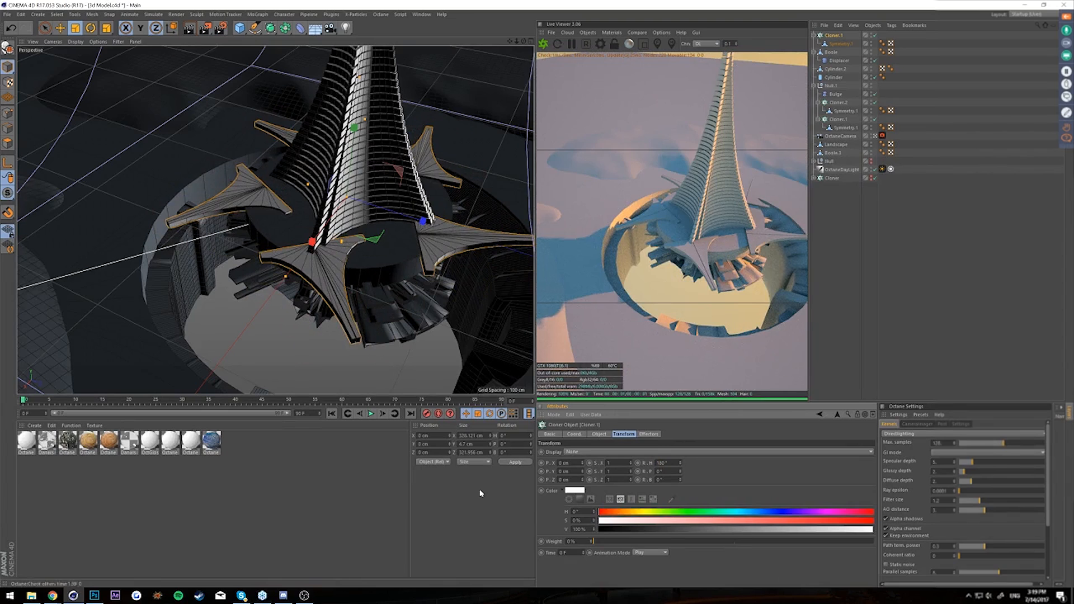
pyautogui.press('Return')
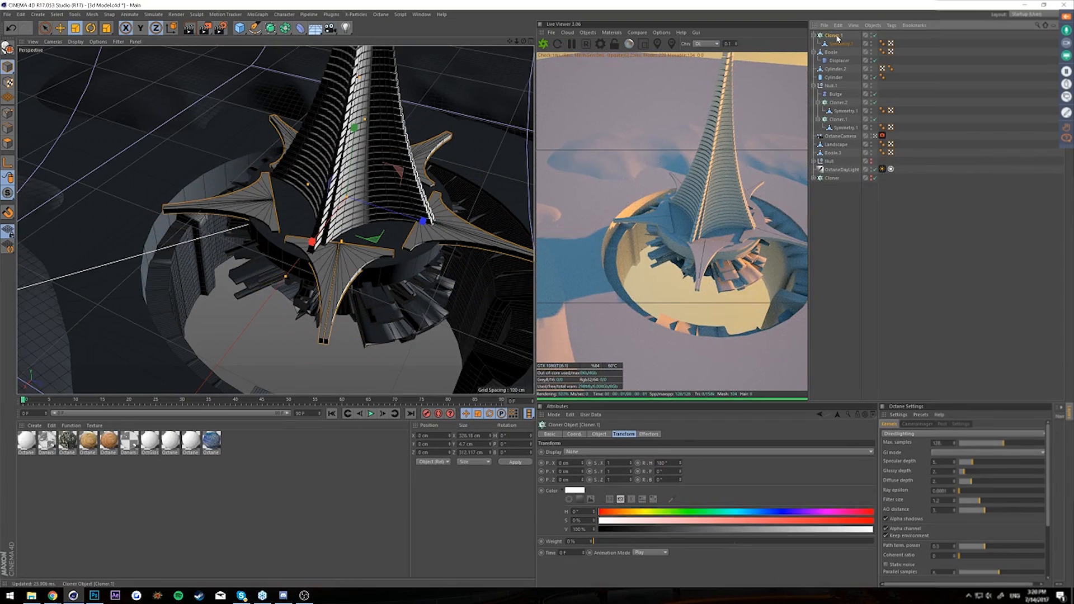
# - Raise the radial cloner's count to 10 to form a full ring of spikes
pyautogui.click(599, 435)
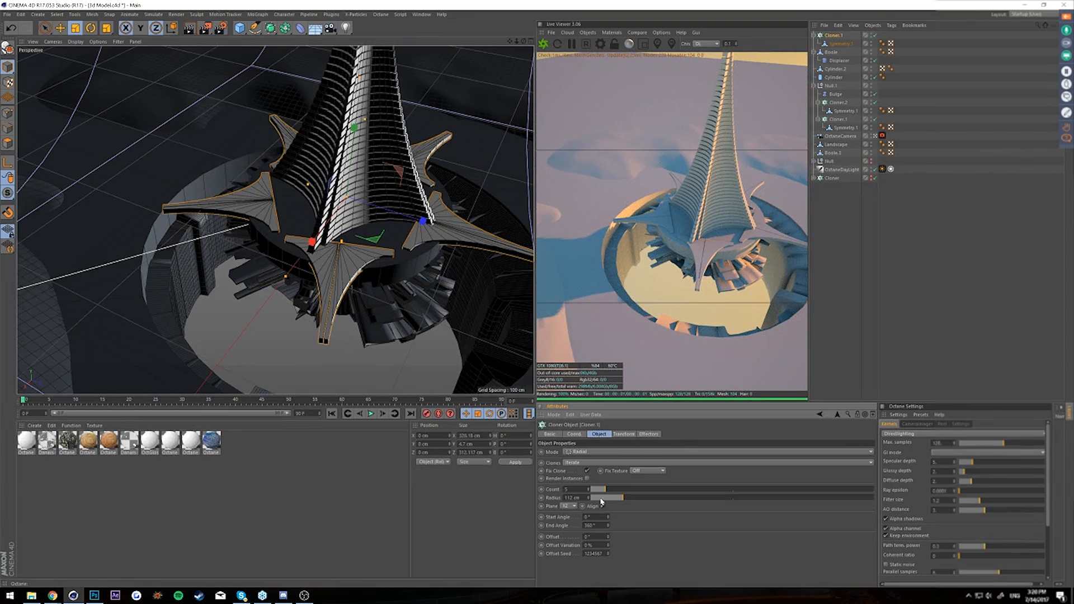
pyautogui.click(588, 488)
pyautogui.click(588, 488)
pyautogui.click(588, 487)
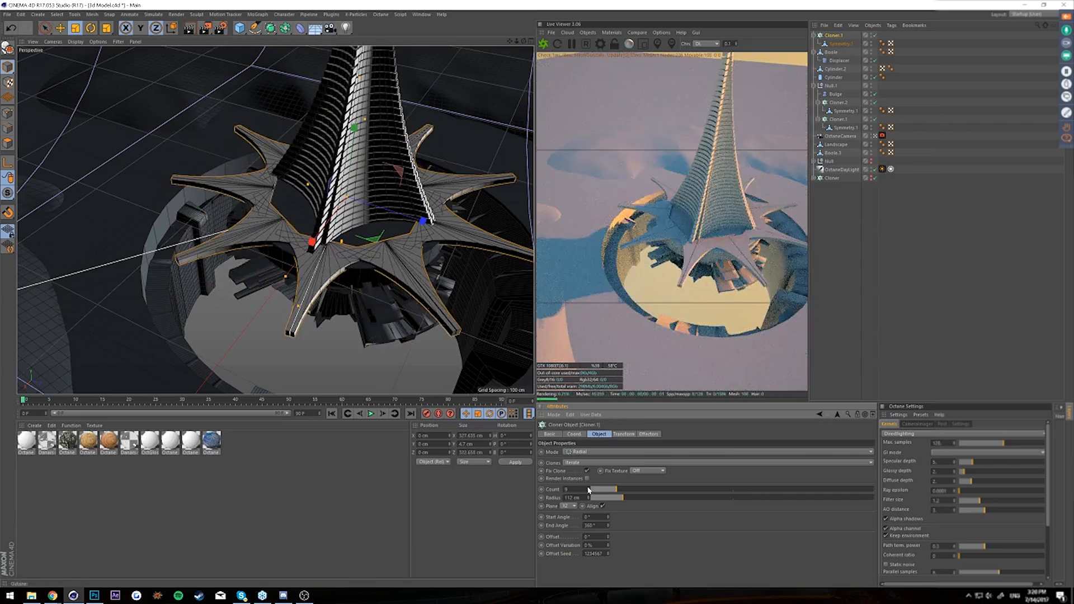
pyautogui.click(588, 487)
pyautogui.click(588, 487)
# - Lower the spike ring to a Y position of about -7.6 cm, beneath the platform's top surface
pyautogui.keyDown('alt'); pyautogui.moveTo(502, 321); pyautogui.dragTo(376, 257); pyautogui.keyUp('alt')
pyautogui.press('e')
pyautogui.moveTo(352, 139); pyautogui.dragTo(351, 147)
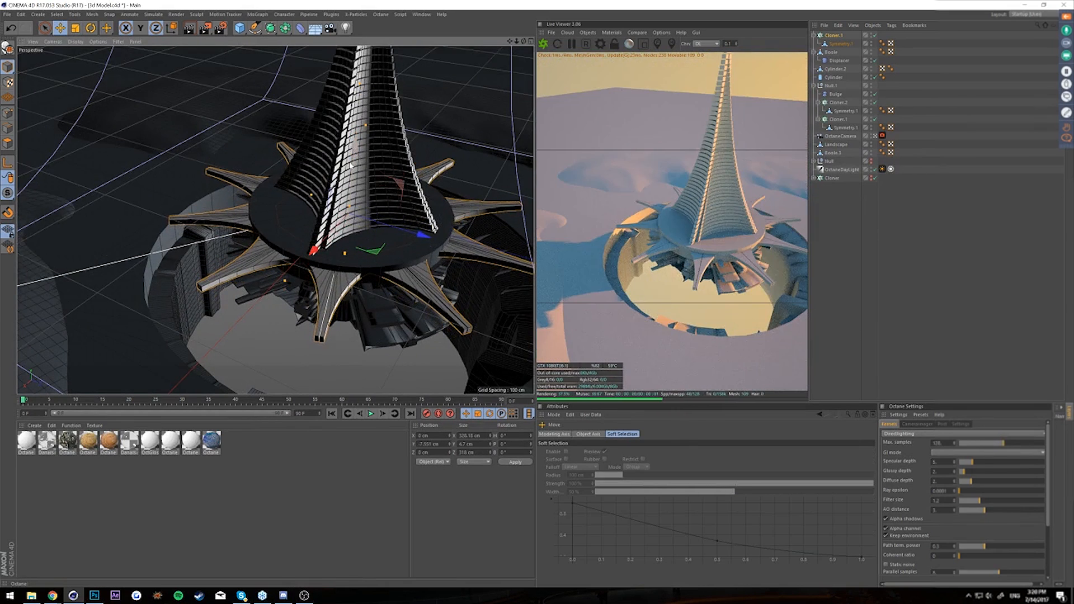
# - Duplicate the platform cylinder, flatten the copy to about 5.4 cm high on top of the platform, and widen the live viewer
pyautogui.click(378, 257)
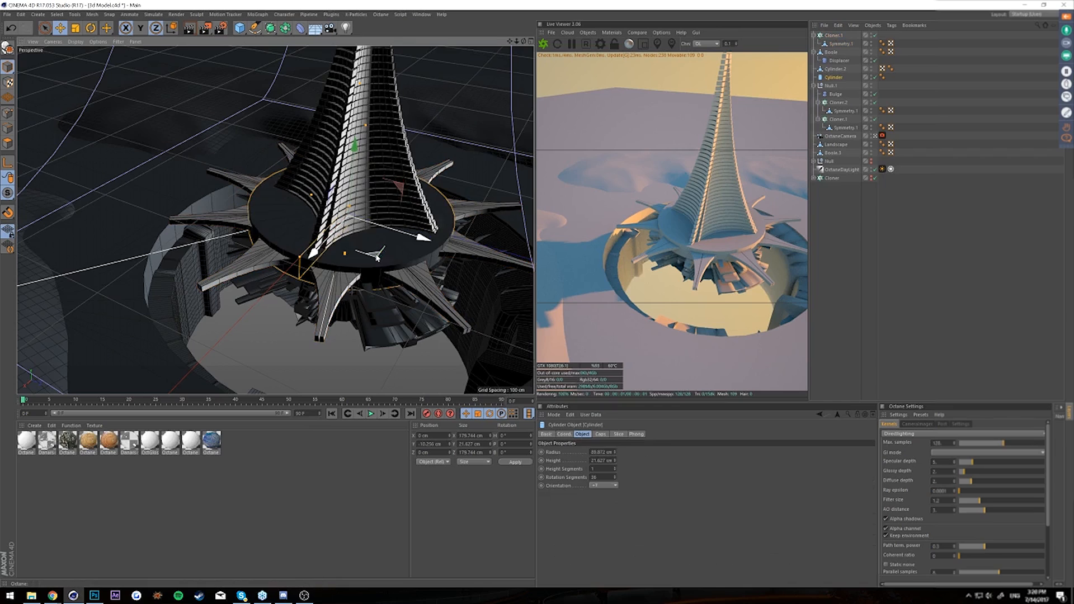
pyautogui.hotkey('ctrl', 'c')
pyautogui.hotkey('ctrl', 'v')
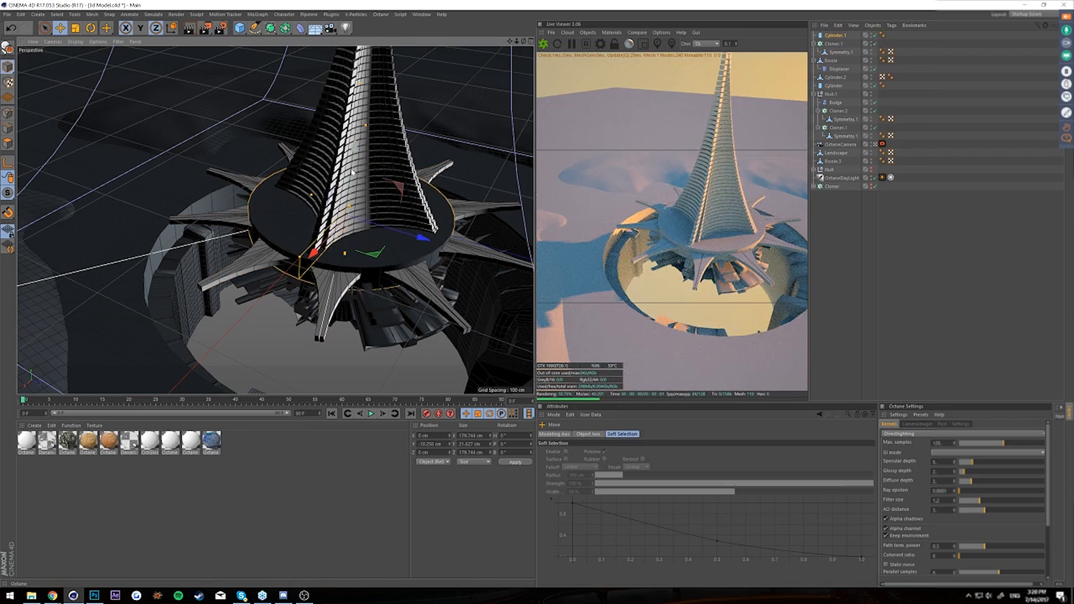
pyautogui.moveTo(354, 155); pyautogui.dragTo(362, 199)
pyautogui.moveTo(358, 155); pyautogui.dragTo(338, 226)
pyautogui.moveTo(535, 198); pyautogui.dragTo(444, 191)
# - Duplicate the radial spike cloner and shorten the copied Symmetry.1 mesh along its Z axis
pyautogui.keyDown('alt'); pyautogui.moveTo(269, 158); pyautogui.dragTo(320, 123); pyautogui.keyUp('alt')
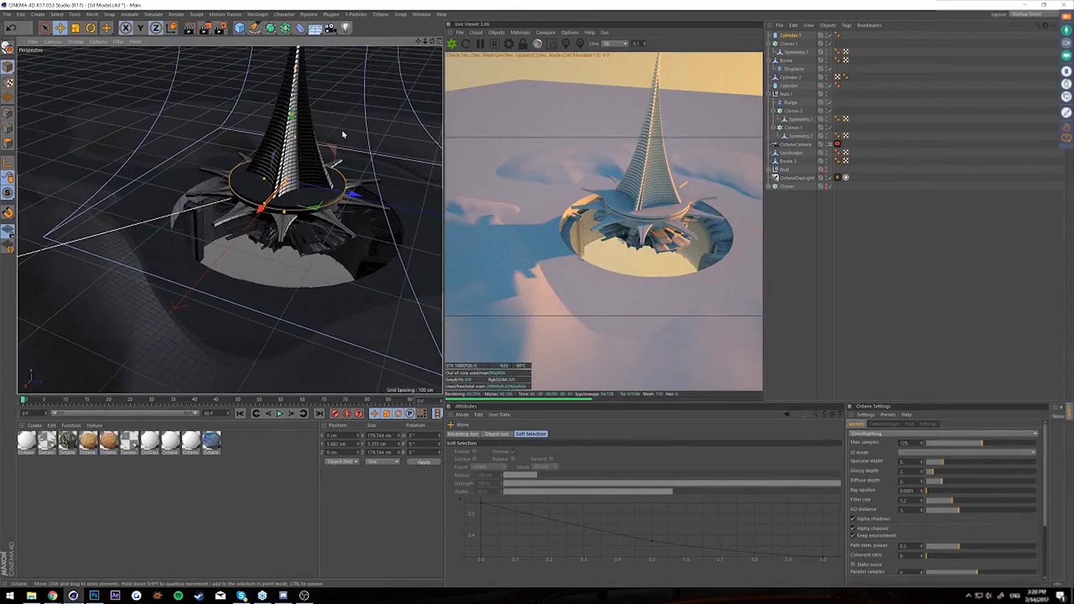
pyautogui.scroll(3, 341, 134)
pyautogui.keyDown('alt'); pyautogui.moveTo(251, 171); pyautogui.dragTo(268, 263); pyautogui.keyUp('alt')
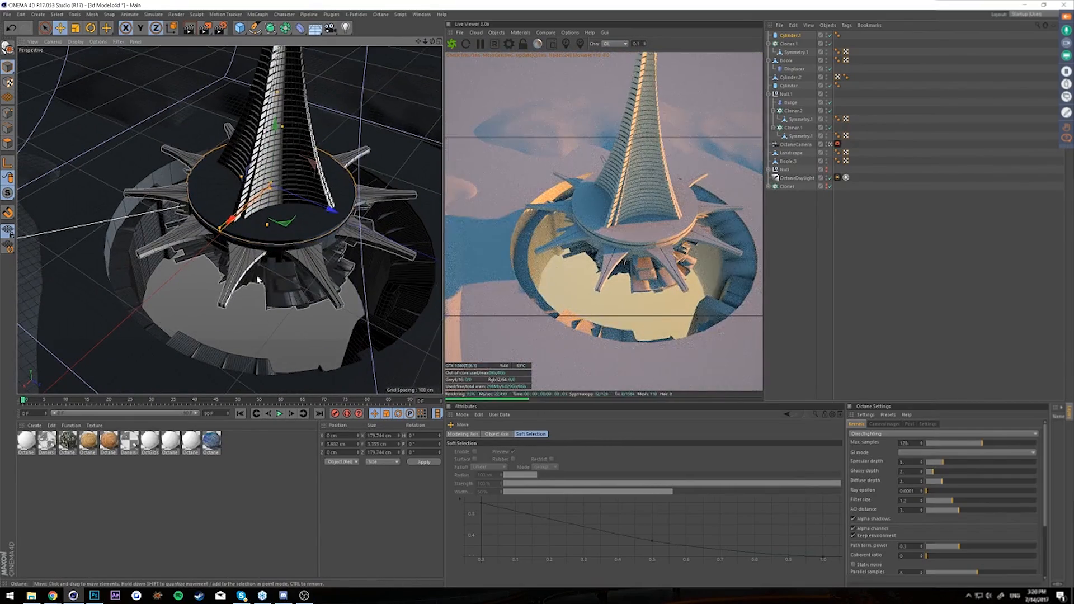
pyautogui.click(239, 273)
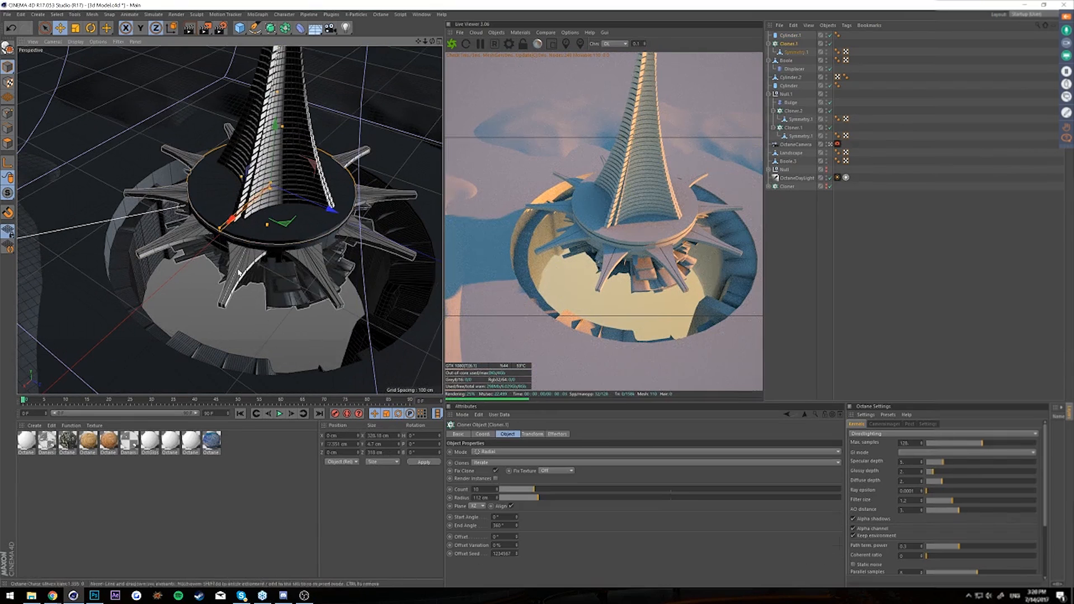
pyautogui.click(782, 46)
pyautogui.hotkey('ctrl', 'v')
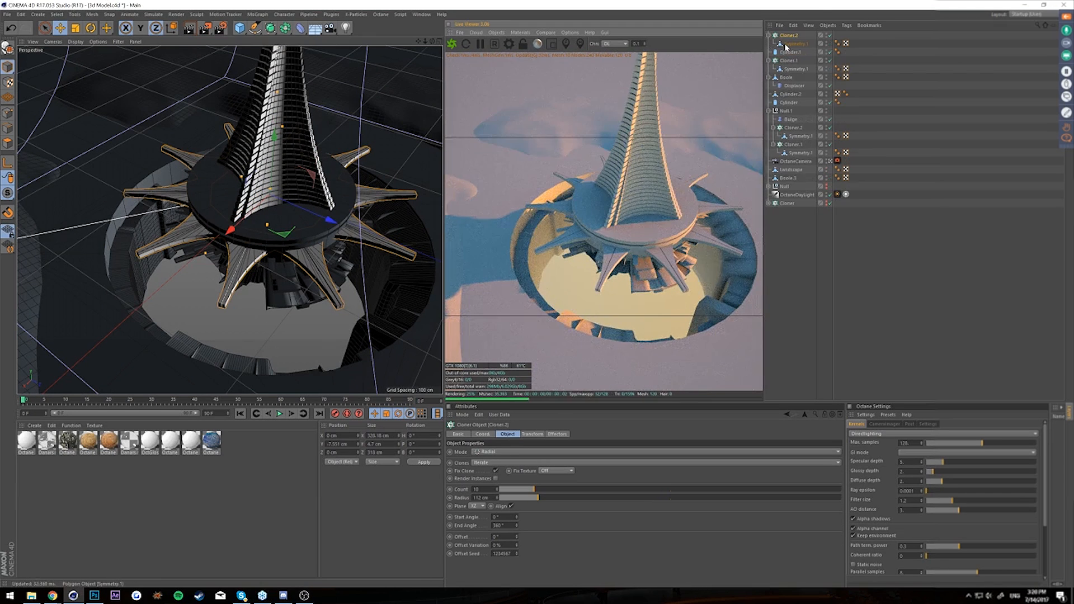
pyautogui.press('t')
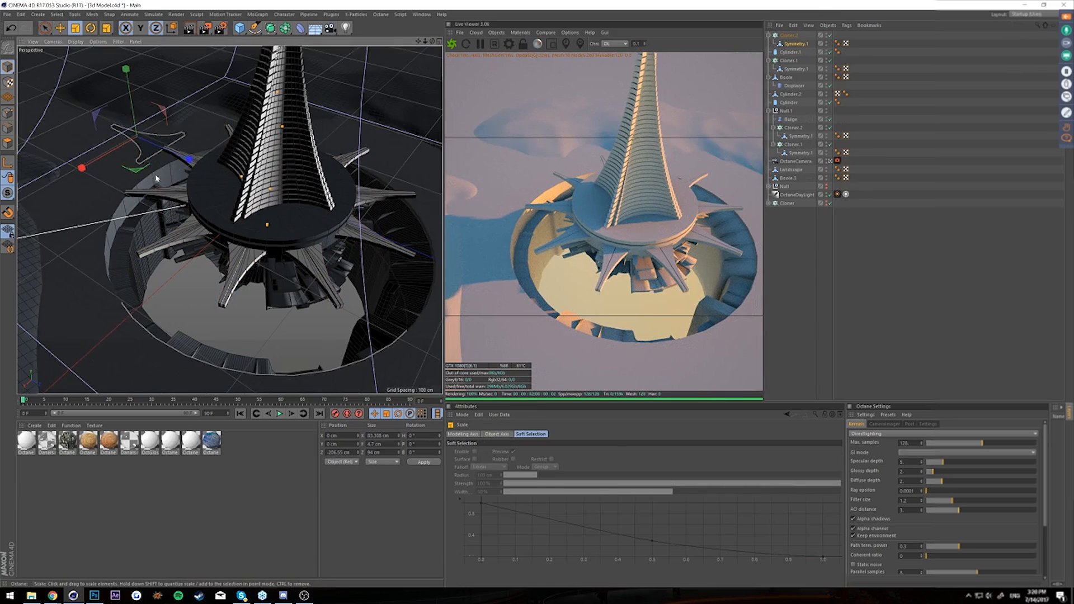
pyautogui.moveTo(186, 159); pyautogui.dragTo(162, 154)
# - Set the duplicated cloner's H rotation to 0° so its spikes point inward
pyautogui.click(790, 35)
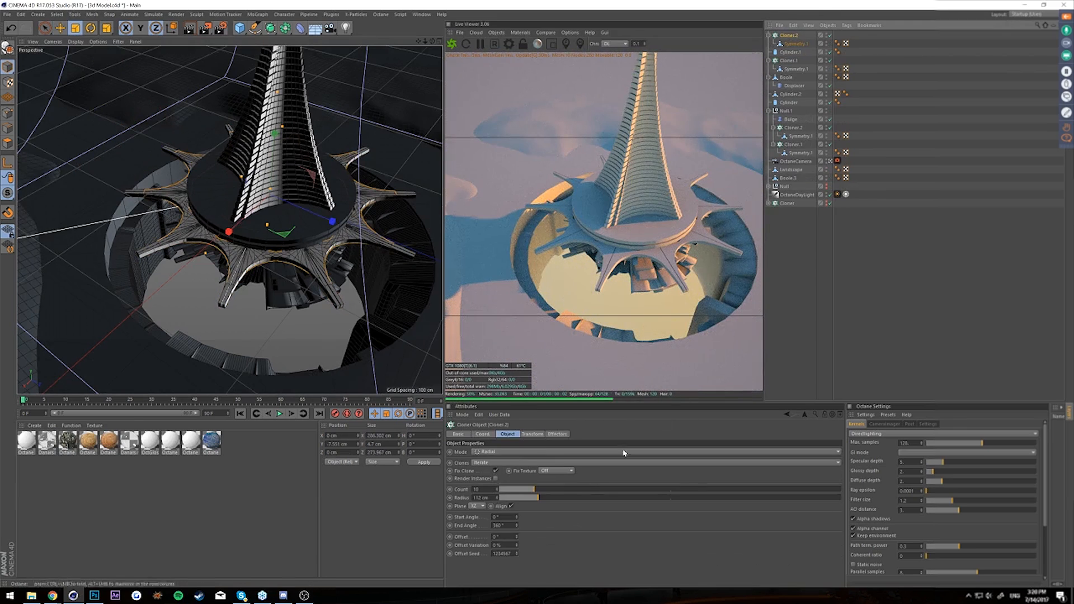
pyautogui.click(542, 434)
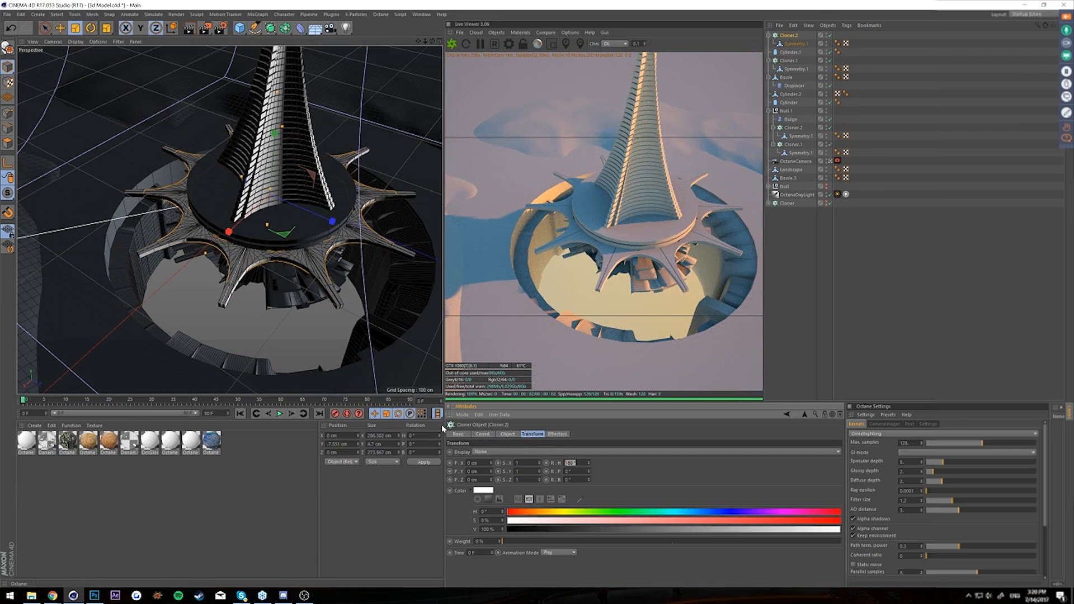
pyautogui.write('0')
pyautogui.press('Return')
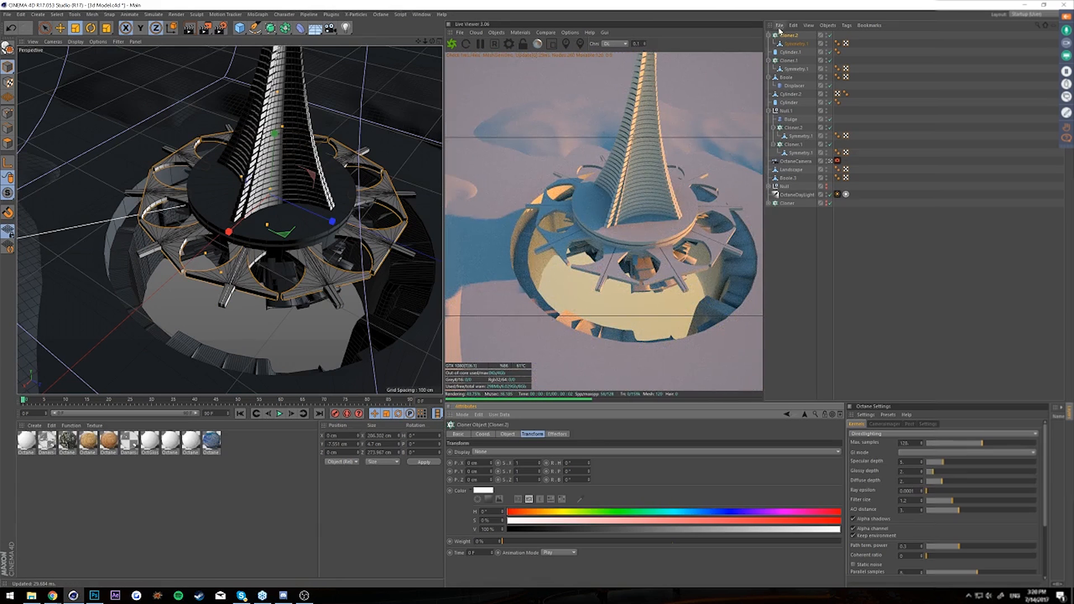
# - Widen the duplicated spike ring to a radius of about 183 cm and lower it to Y about -59.5 cm
pyautogui.click(507, 435)
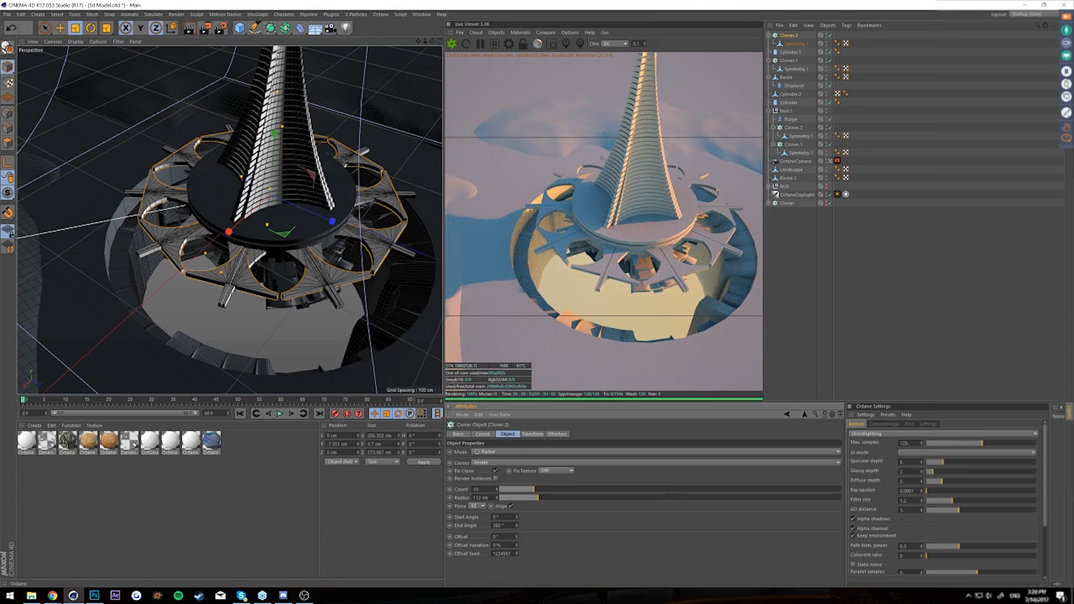
pyautogui.moveTo(541, 499); pyautogui.dragTo(563, 498)
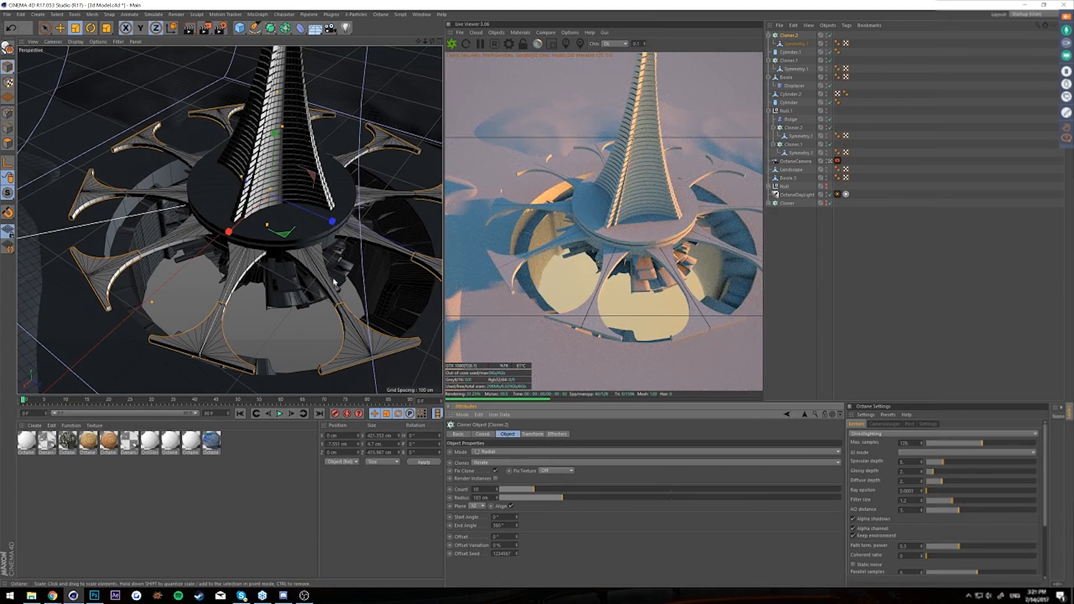
pyautogui.press('e')
pyautogui.moveTo(294, 232)
pyautogui.mouseDown()
pyautogui.moveTo(291, 196)
pyautogui.moveTo(291, 269)
pyautogui.mouseUp()
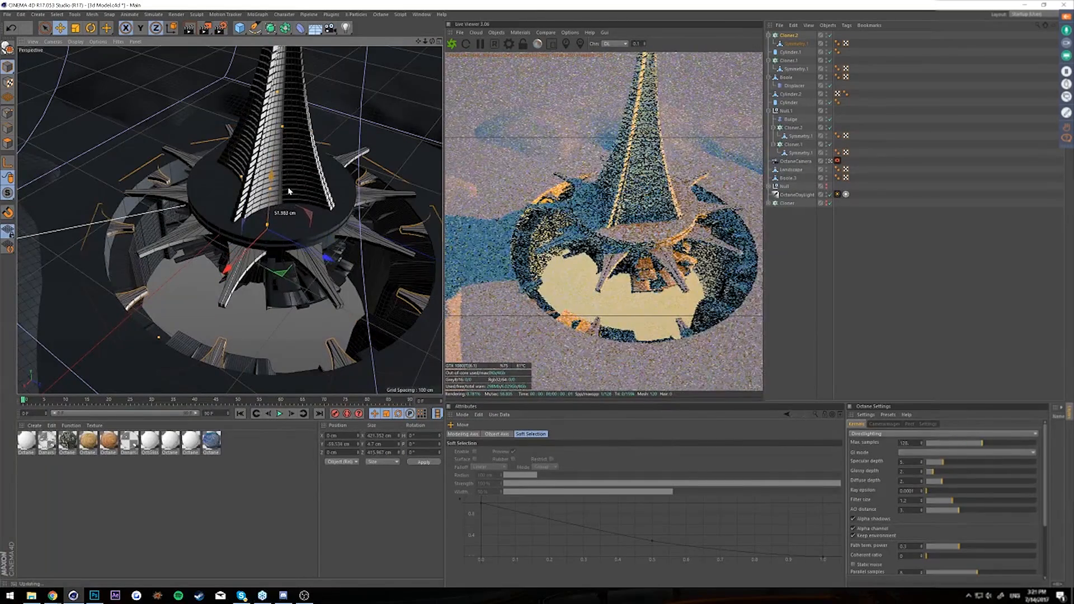
# - Reduce the lowered spike ring's radius to 165 cm to fit the crater opening
pyautogui.click(791, 36)
pyautogui.click(556, 498)
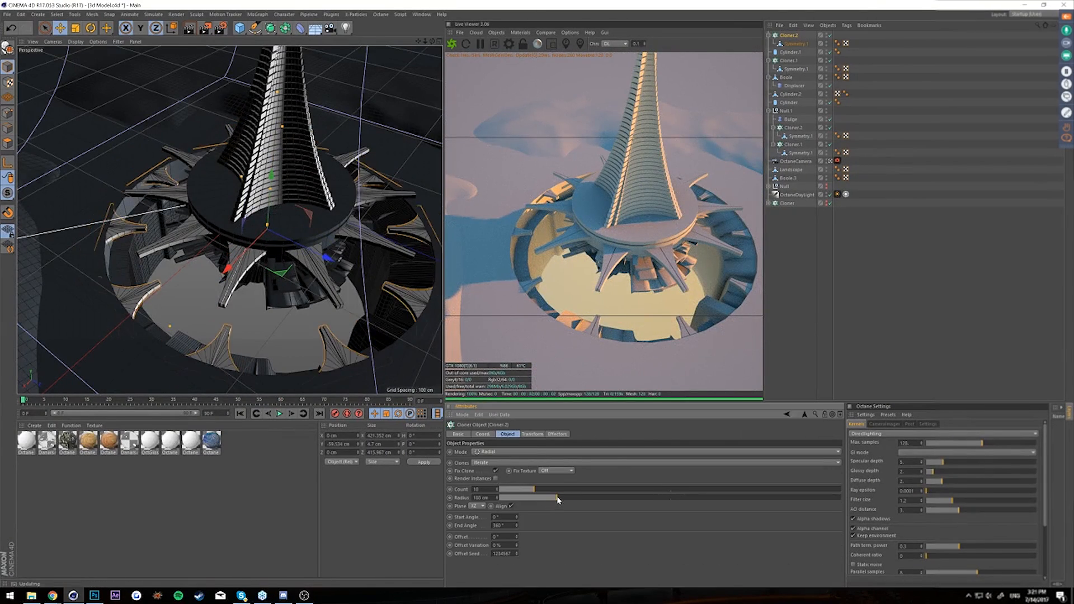
pyautogui.moveTo(330, 272)
pyautogui.keyDown('alt'); pyautogui.mouseDown()
pyautogui.moveTo(340, 285)
pyautogui.moveTo(340, 263)
pyautogui.mouseUp(); pyautogui.keyUp('alt')
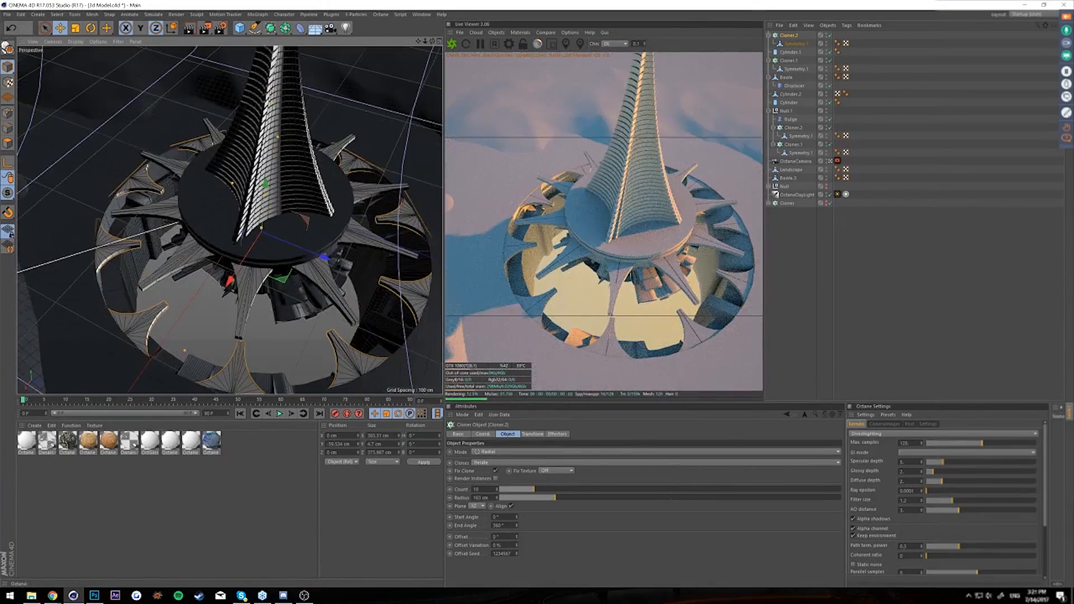
# - Select the objects from Cylinder.1 down through the Null.1 spire group and lower them together to Y about 44 cm
pyautogui.click(794, 53)
pyautogui.keyDown('shift'); pyautogui.click(794, 145); pyautogui.keyUp('shift')
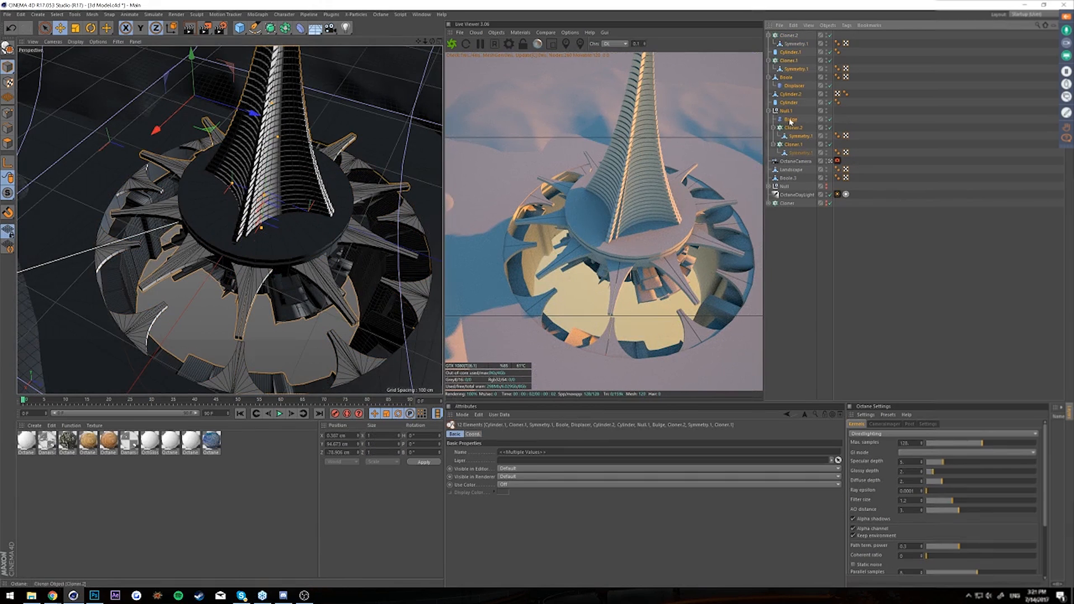
pyautogui.click(790, 93)
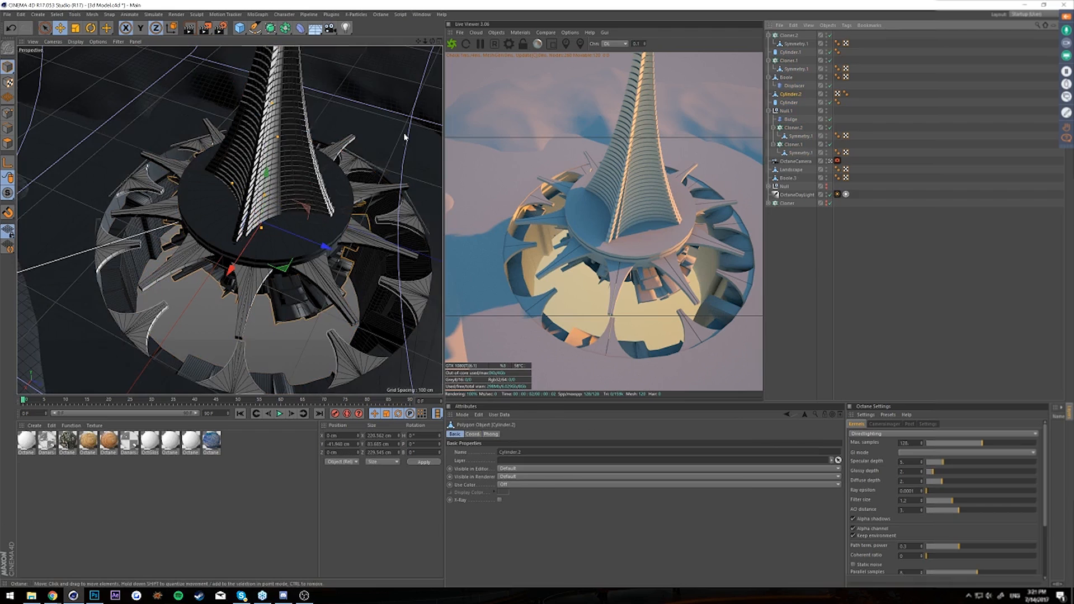
pyautogui.keyDown('shift'); pyautogui.click(794, 53); pyautogui.keyUp('shift')
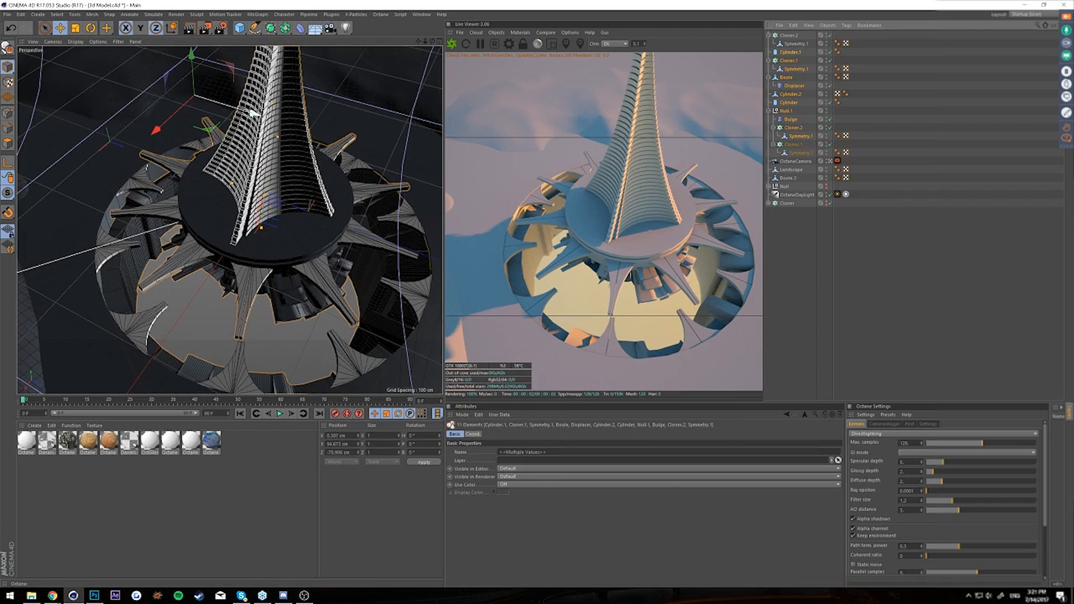
pyautogui.moveTo(192, 63); pyautogui.dragTo(236, 105)
pyautogui.keyDown('alt'); pyautogui.moveTo(231, 238); pyautogui.dragTo(228, 242); pyautogui.keyUp('alt')
pyautogui.scroll(-5, 219, 215)
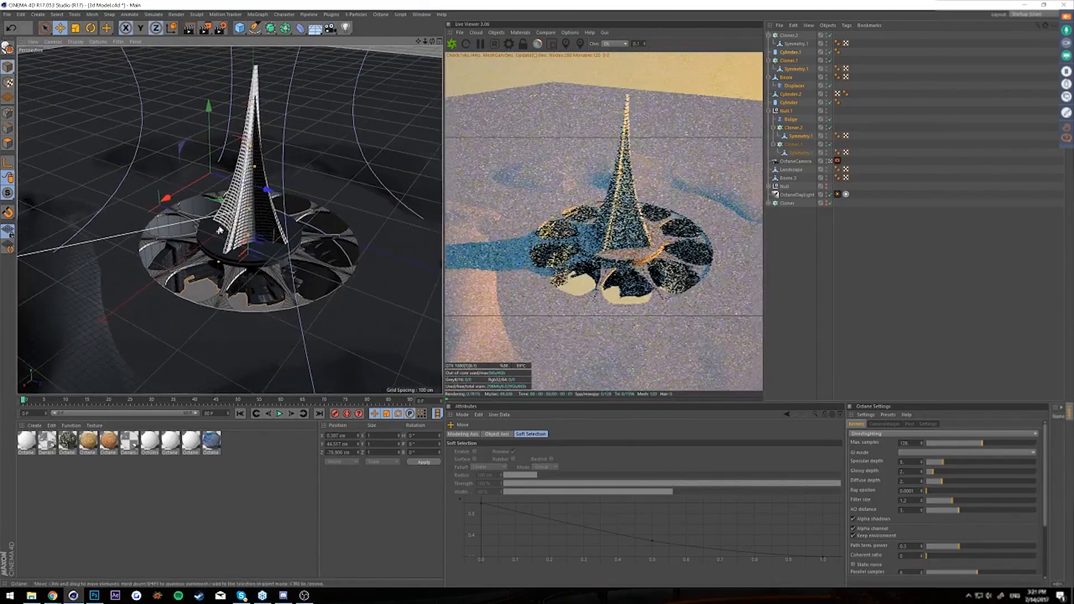
# - Bring up the reference painting in the browser to compare its tent with the model, and move the image off the workspace
pyautogui.scroll(2, 222, 222)
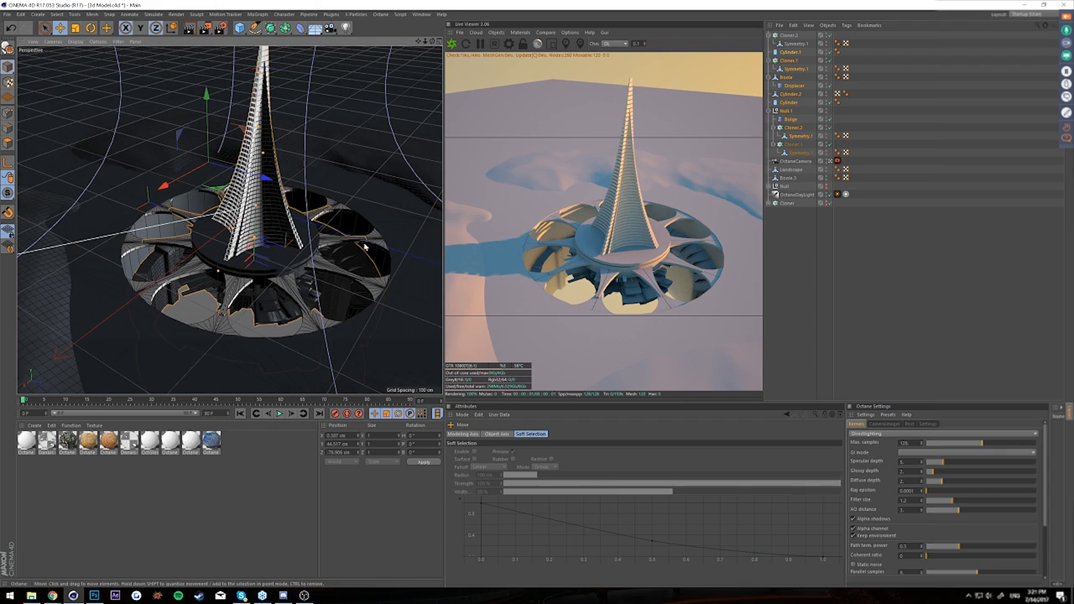
pyautogui.click(53, 595)
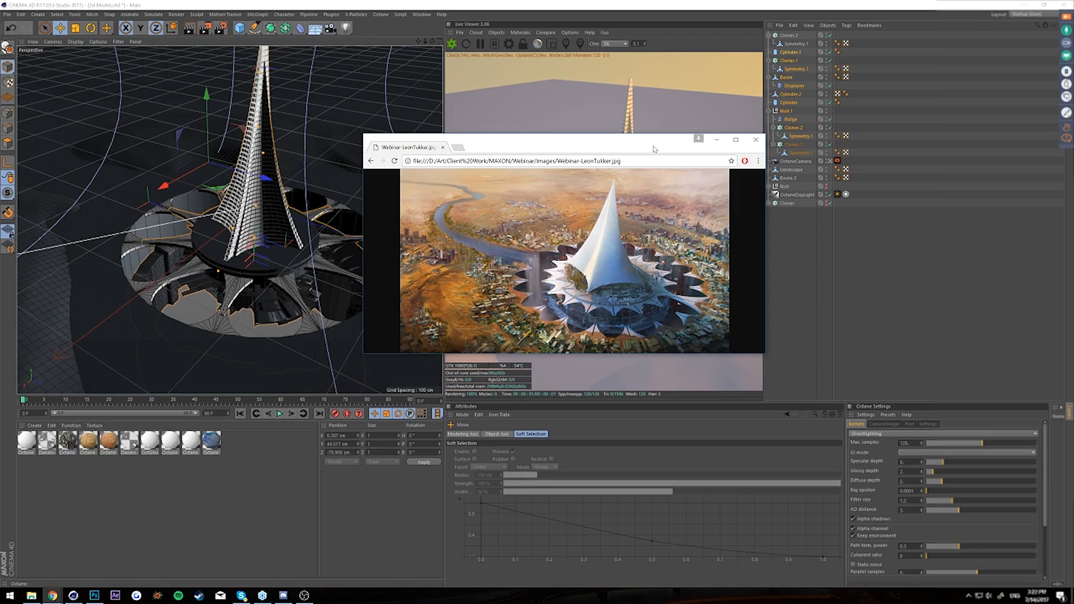
pyautogui.moveTo(653, 149); pyautogui.dragTo(1073, 288)
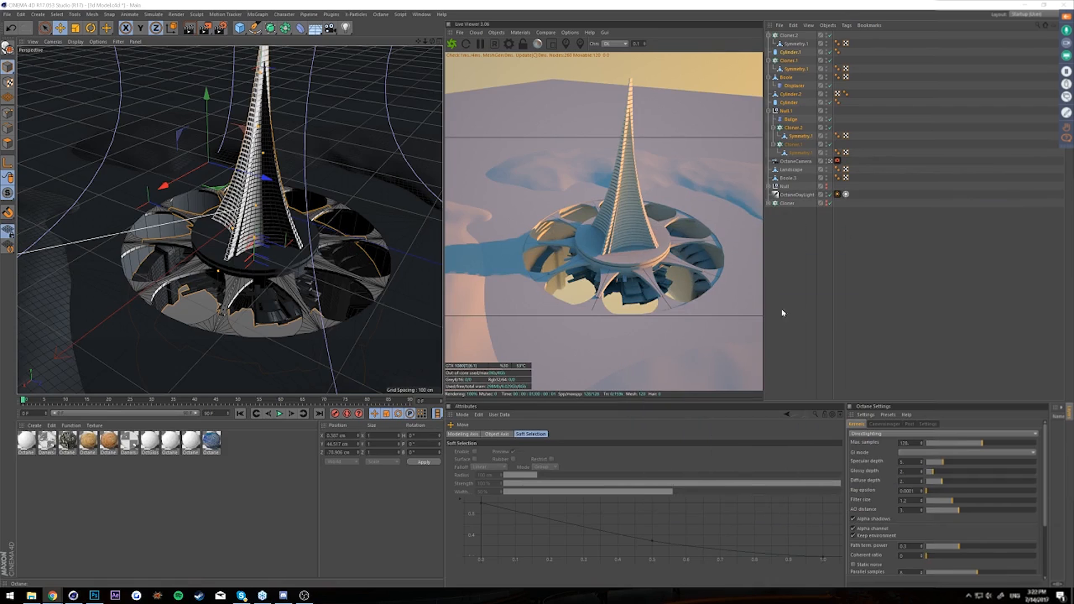
# - Duplicate the Null.1 spire group and hide the original, with its hierarchy collapsed, as a backup
pyautogui.click(791, 237)
pyautogui.click(785, 112)
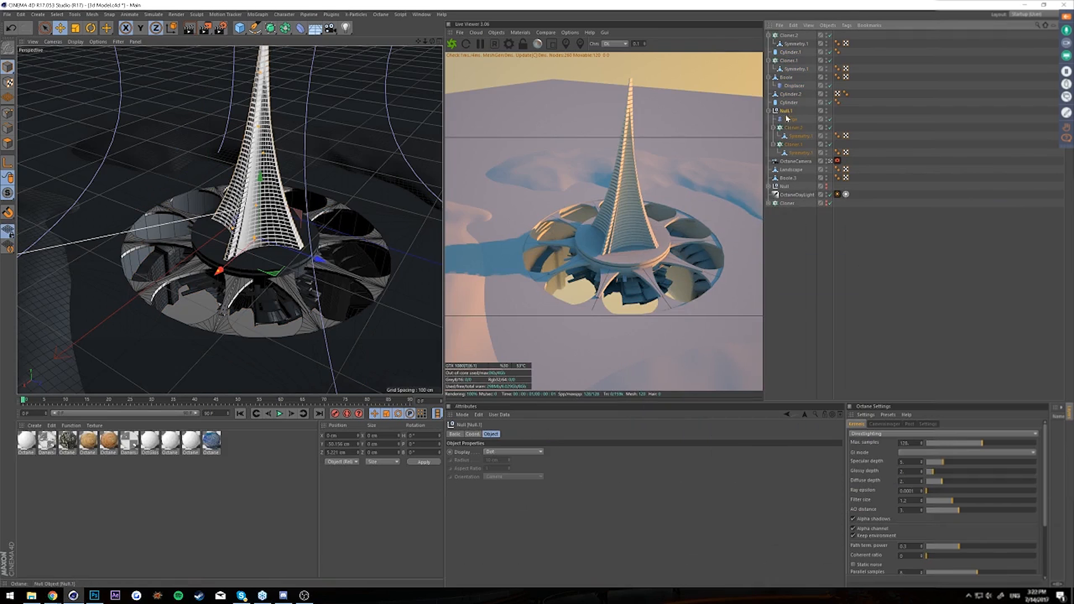
pyautogui.hotkey('ctrl', 'c')
pyautogui.hotkey('ctrl', 'v')
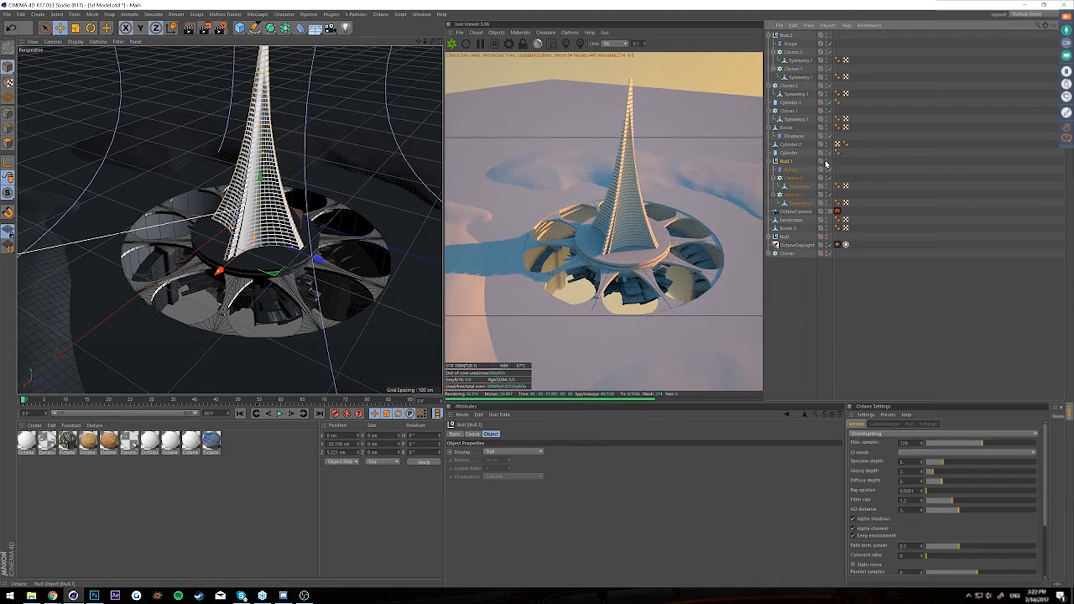
pyautogui.click(769, 162)
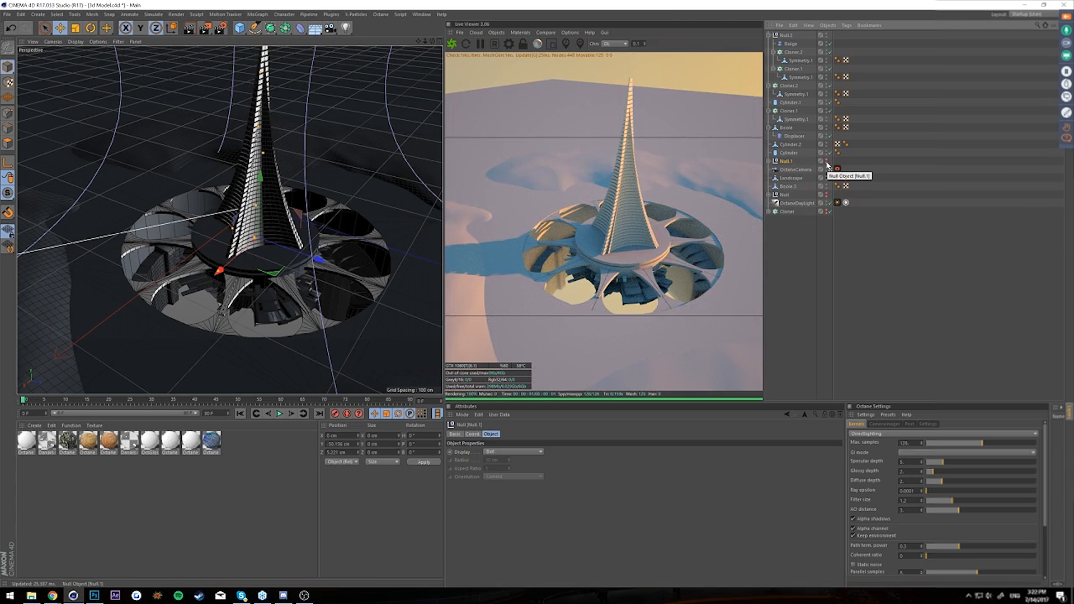
pyautogui.click(827, 163)
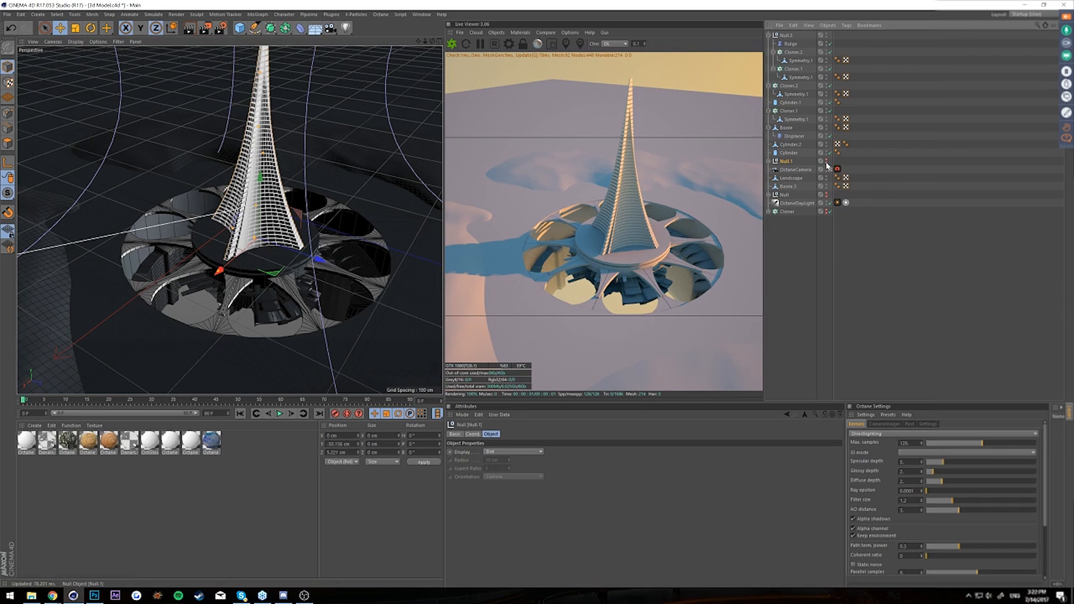
pyautogui.click(827, 162)
pyautogui.click(859, 233)
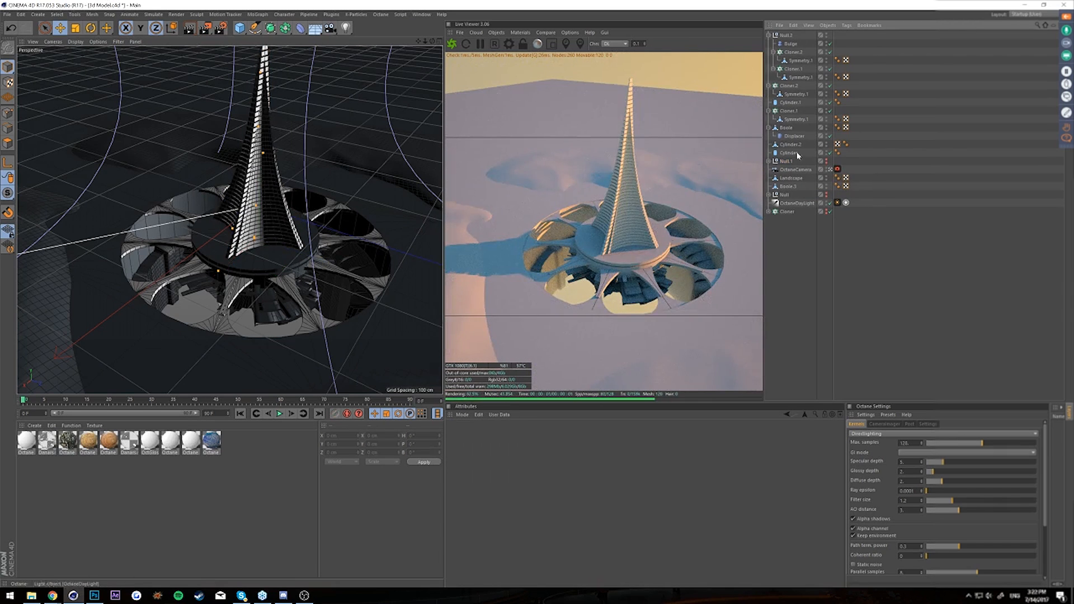
# - Merge the duplicated spire group into one polygon object and reshape it to about 251 × 255 × 230 cm at Y about -44 cm
pyautogui.click(788, 36)
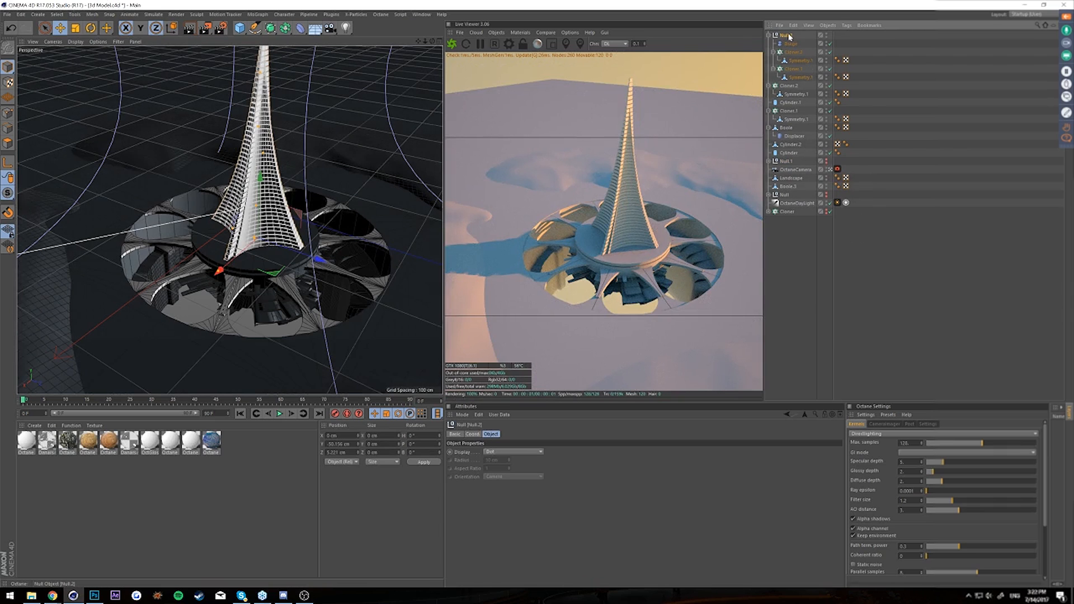
pyautogui.press('c')
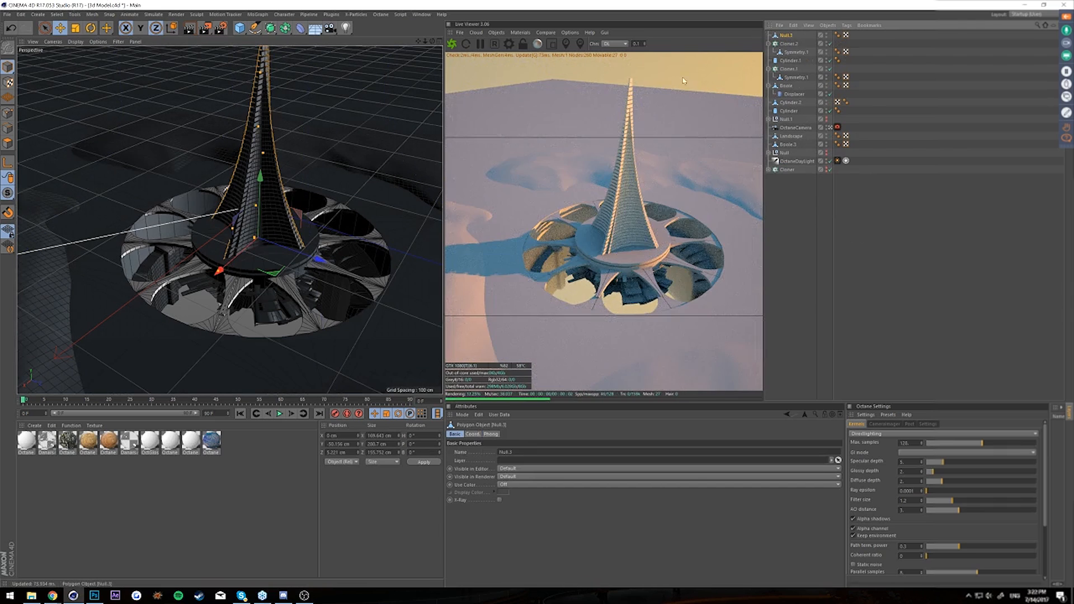
pyautogui.press('t')
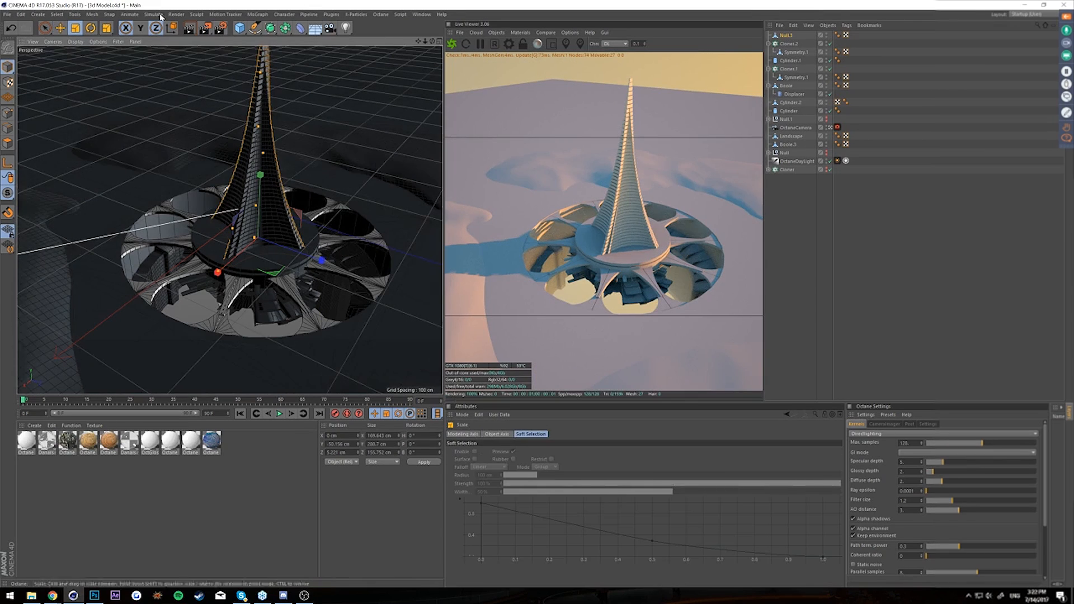
pyautogui.moveTo(329, 162); pyautogui.dragTo(442, 155)
pyautogui.moveTo(261, 175); pyautogui.dragTo(283, 217)
pyautogui.scroll(3, 295, 254)
pyautogui.scroll(-1, 282, 218)
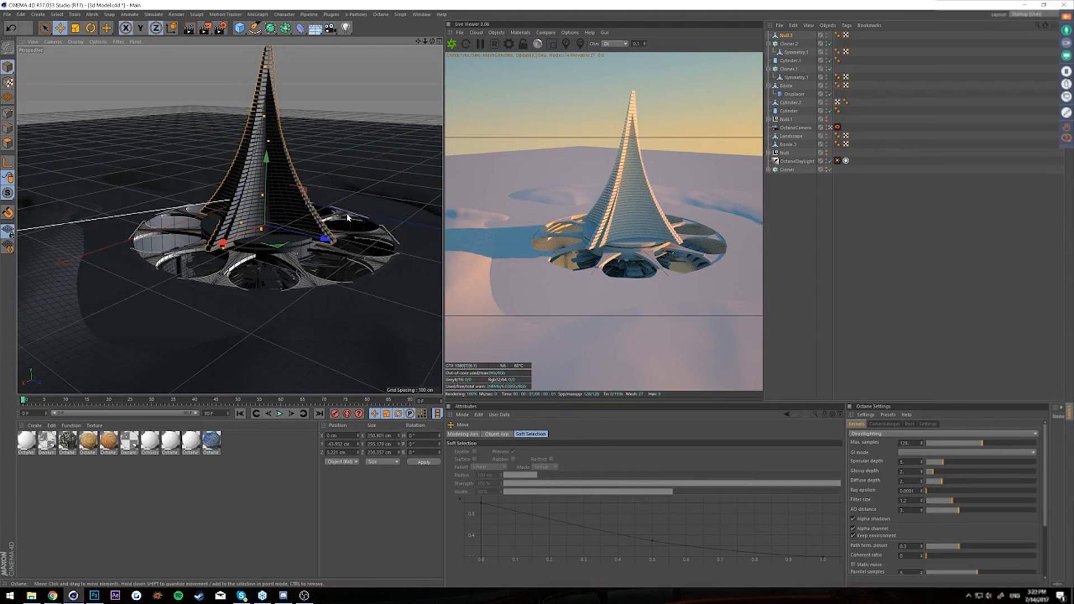
# - Raise the Boole object with its Displacer to Y about -33 cm so the city blocks sit higher inside the crater
pyautogui.keyDown('alt'); pyautogui.moveTo(264, 208); pyautogui.dragTo(265, 248); pyautogui.keyUp('alt')
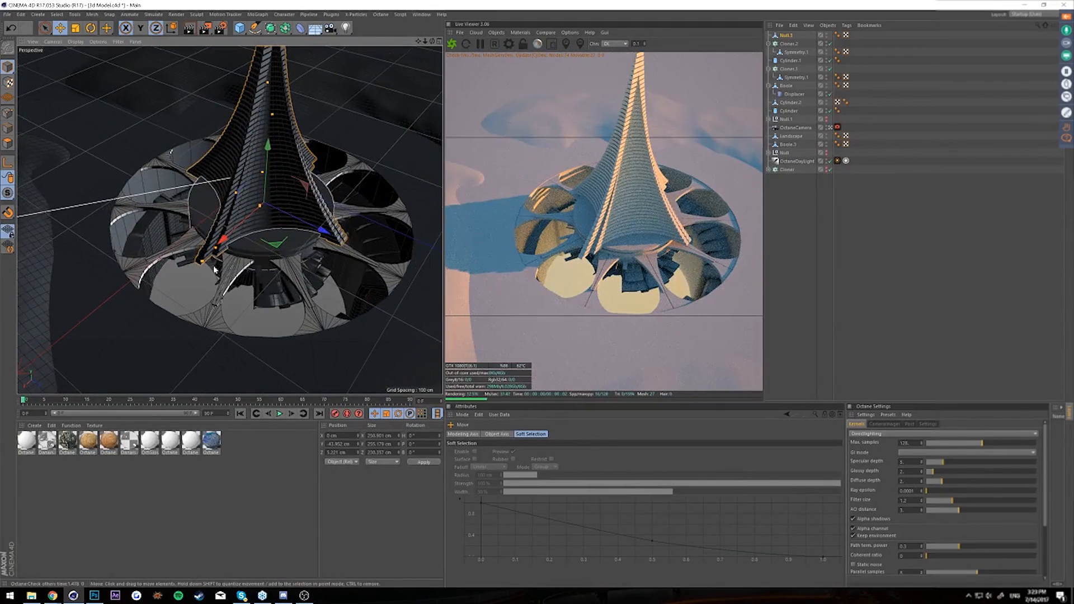
pyautogui.click(240, 187)
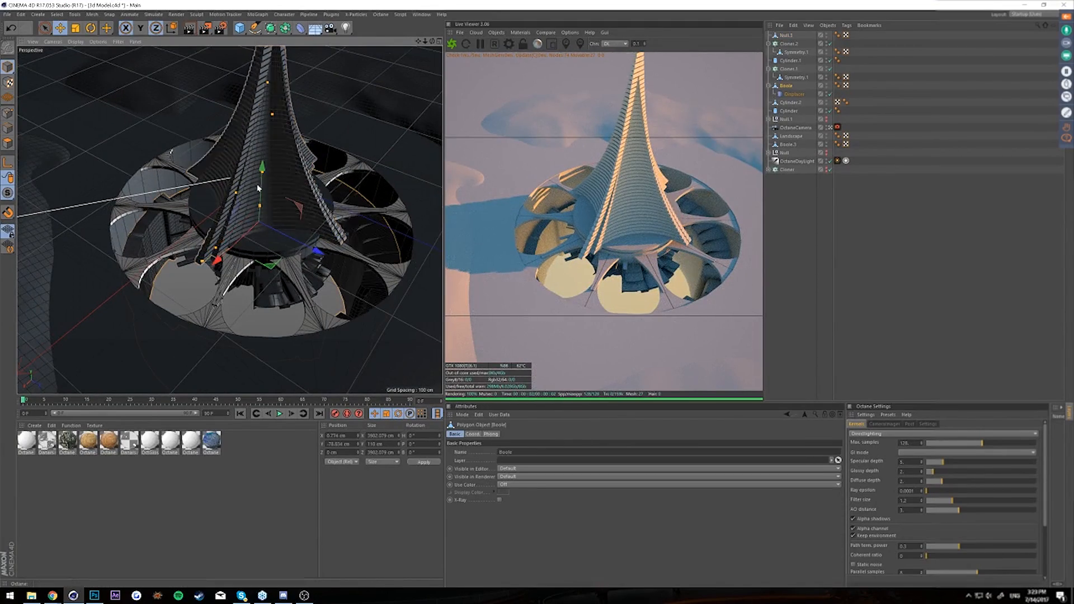
pyautogui.moveTo(263, 189); pyautogui.dragTo(267, 162)
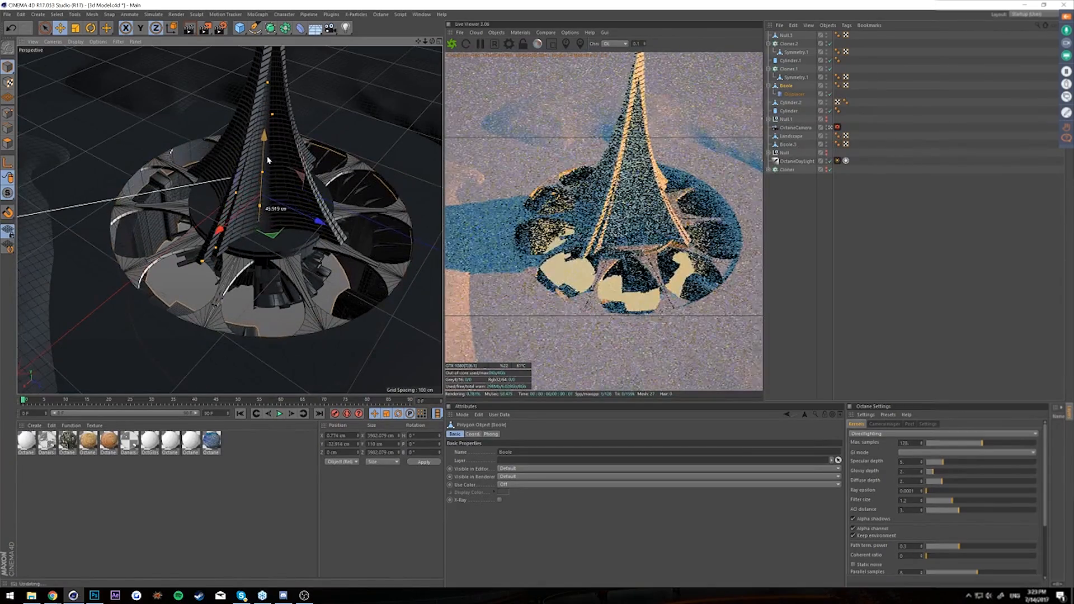
pyautogui.moveTo(244, 210)
pyautogui.keyDown('alt'); pyautogui.mouseDown()
pyautogui.moveTo(252, 182)
pyautogui.moveTo(252, 201)
pyautogui.mouseUp(); pyautogui.keyUp('alt')
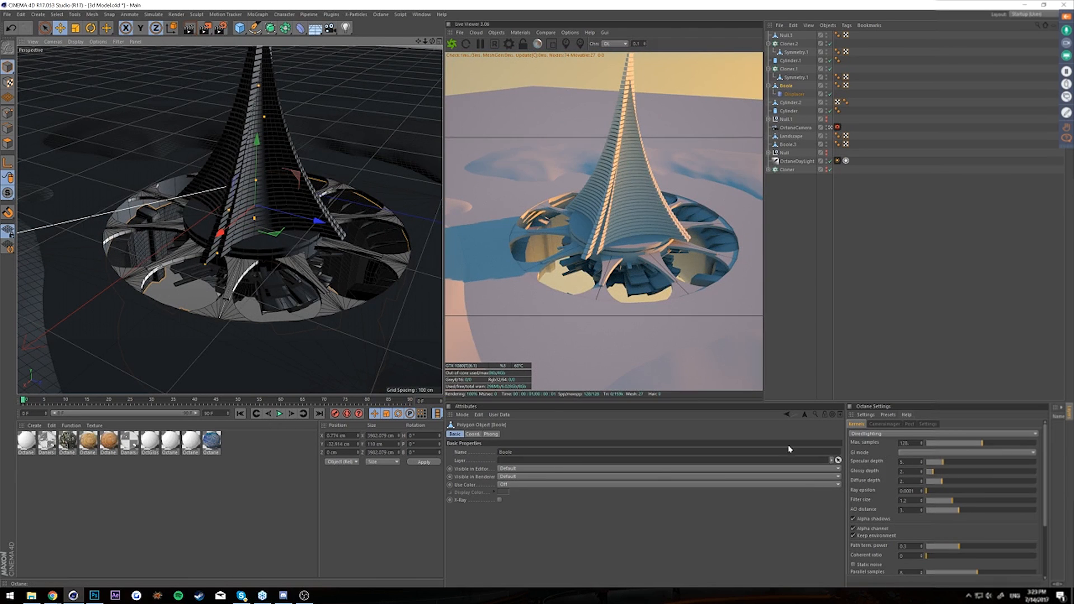
# - Duplicate the Cylinder.2 object, lower the copy to Y about -165 cm and scale it up to fill the crater floor
pyautogui.click(294, 292)
pyautogui.hotkey('ctrl', 'c')
pyautogui.hotkey('ctrl', 'v')
pyautogui.moveTo(258, 206); pyautogui.dragTo(260, 253)
pyautogui.press('t')
pyautogui.moveTo(336, 249); pyautogui.dragTo(411, 252)
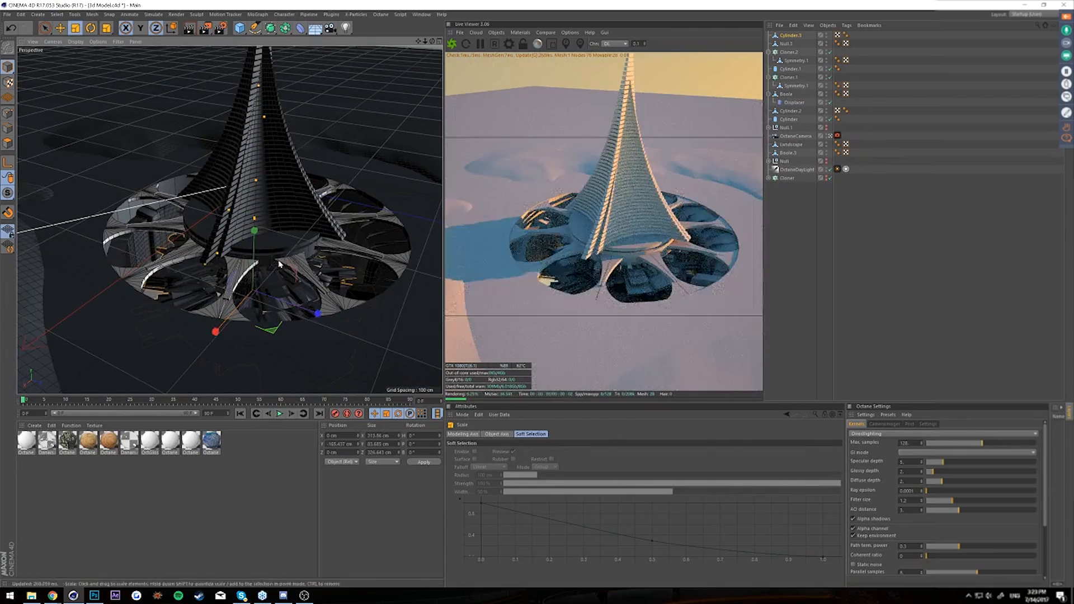
pyautogui.click(771, 283)
# - Add a tube around the structure with an outer radius of about 268 cm and an inner radius of about 229 cm
pyautogui.moveTo(228, 246)
pyautogui.keyDown('alt'); pyautogui.mouseDown()
pyautogui.moveTo(228, 218)
pyautogui.moveTo(229, 238)
pyautogui.moveTo(233, 229)
pyautogui.mouseUp(); pyautogui.keyUp('alt')
pyautogui.moveTo(234, 177)
pyautogui.keyDown('alt'); pyautogui.mouseDown()
pyautogui.moveTo(236, 154)
pyautogui.moveTo(241, 167)
pyautogui.mouseUp(); pyautogui.keyUp('alt')
pyautogui.click(239, 28)
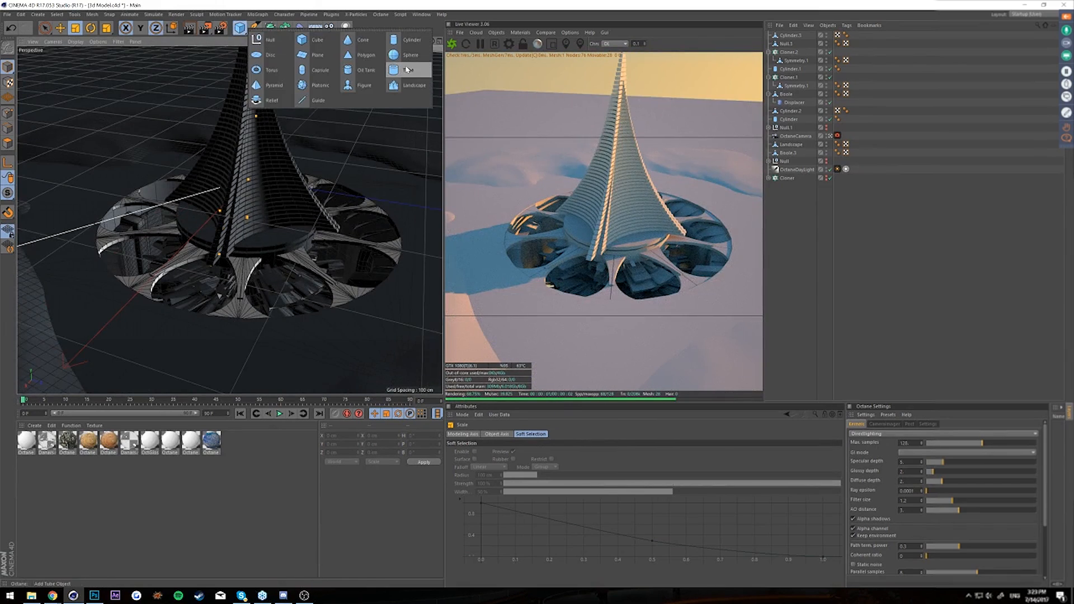
pyautogui.click(407, 69)
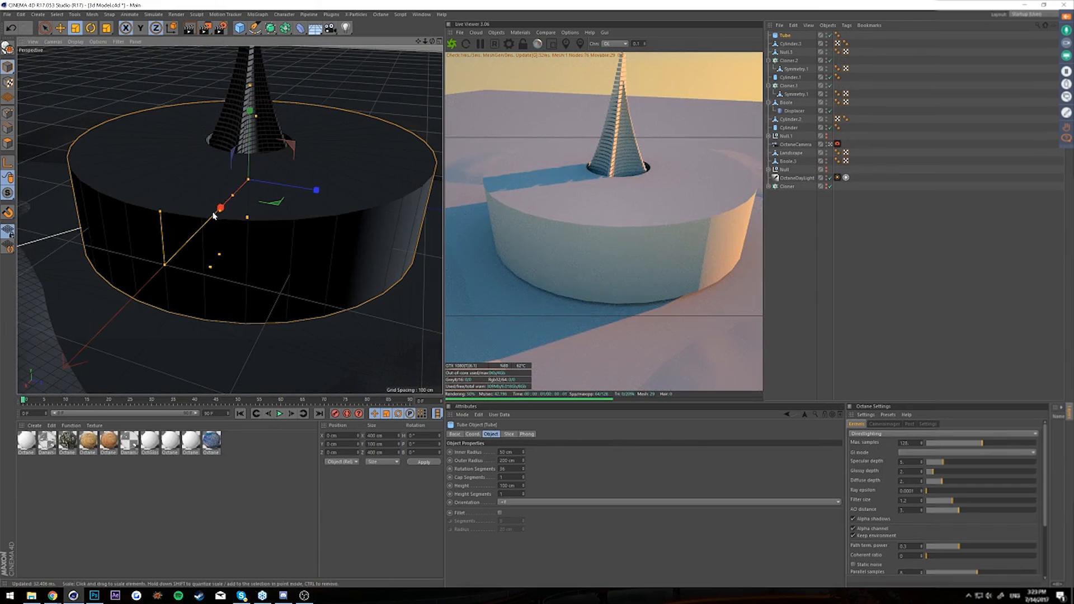
pyautogui.moveTo(168, 265); pyautogui.dragTo(104, 302)
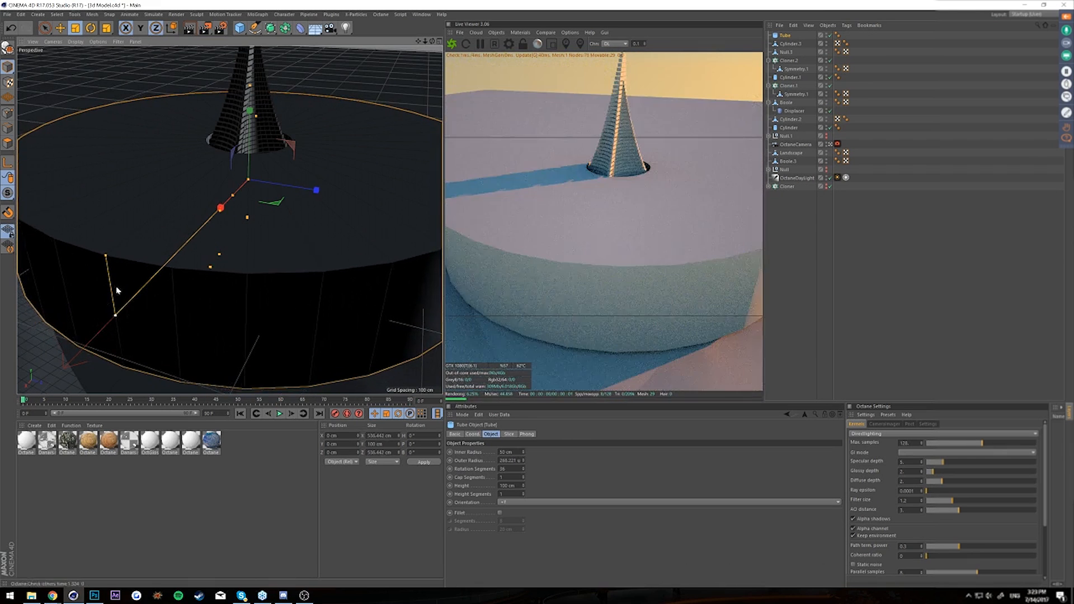
pyautogui.moveTo(233, 199); pyautogui.dragTo(144, 285)
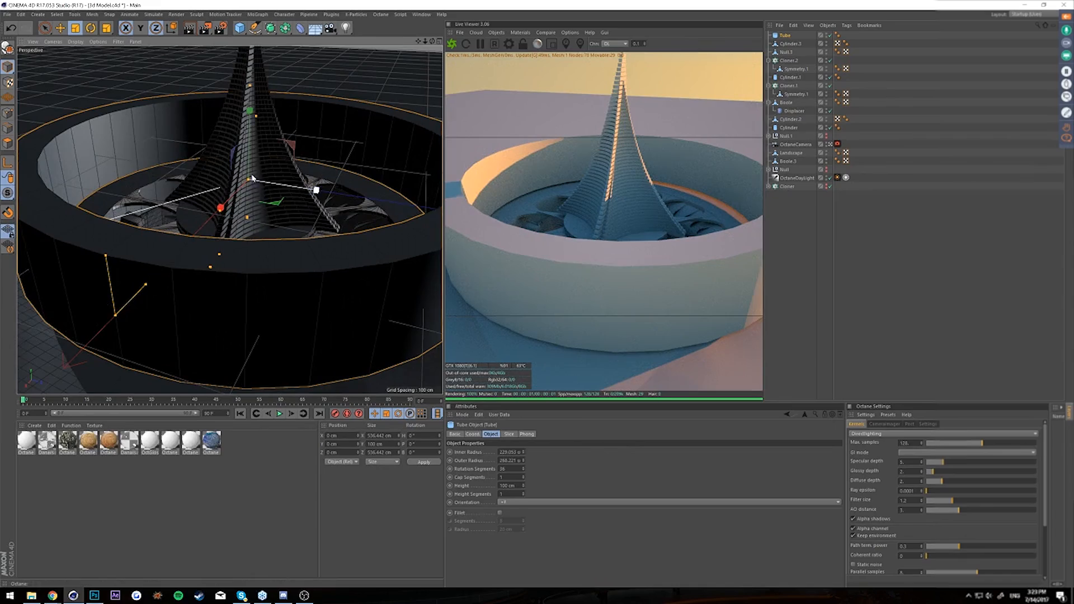
# - Lower the tube to Y about -100 cm around the crater and scale it down to about 498 cm across
pyautogui.press('e')
pyautogui.moveTo(247, 145); pyautogui.dragTo(267, 242)
pyautogui.press('t')
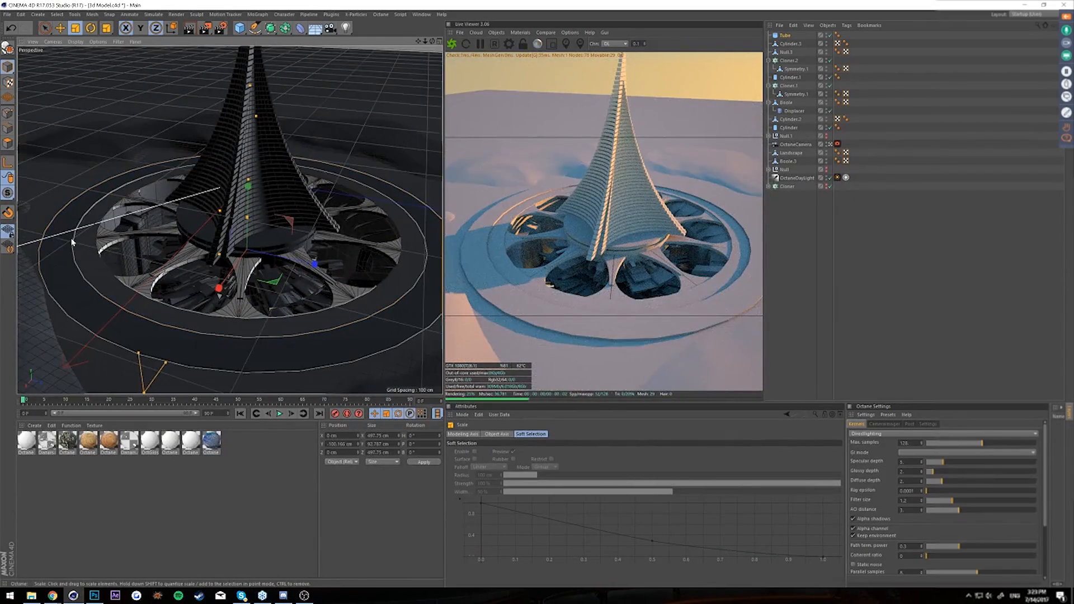
# - Make the tube editable and delete every polygon except its top ring, using a loop selection of the ring and inverting it
pyautogui.click(9, 146)
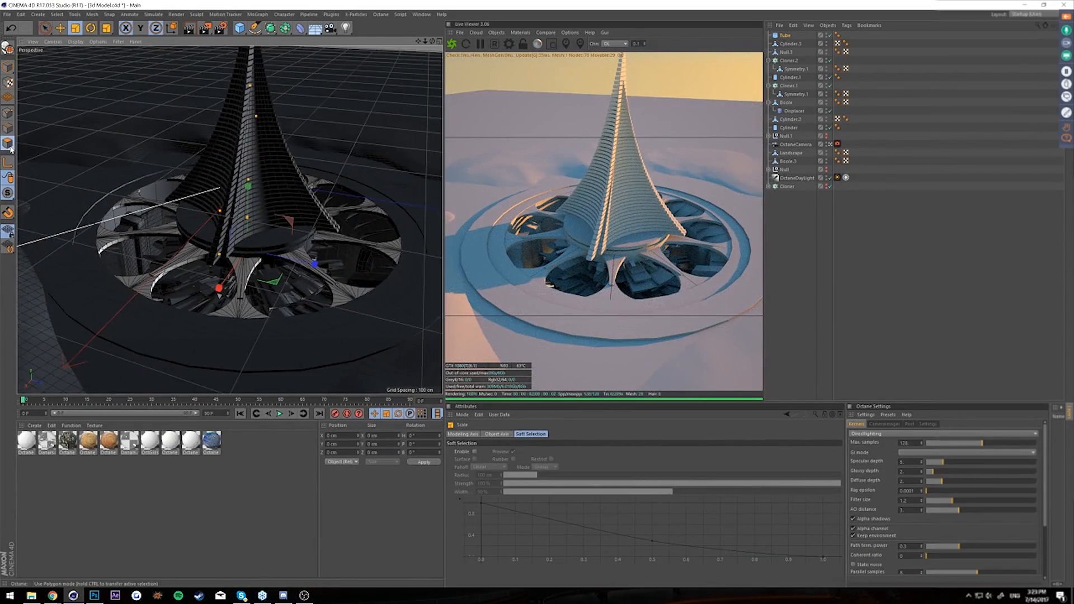
pyautogui.press('c')
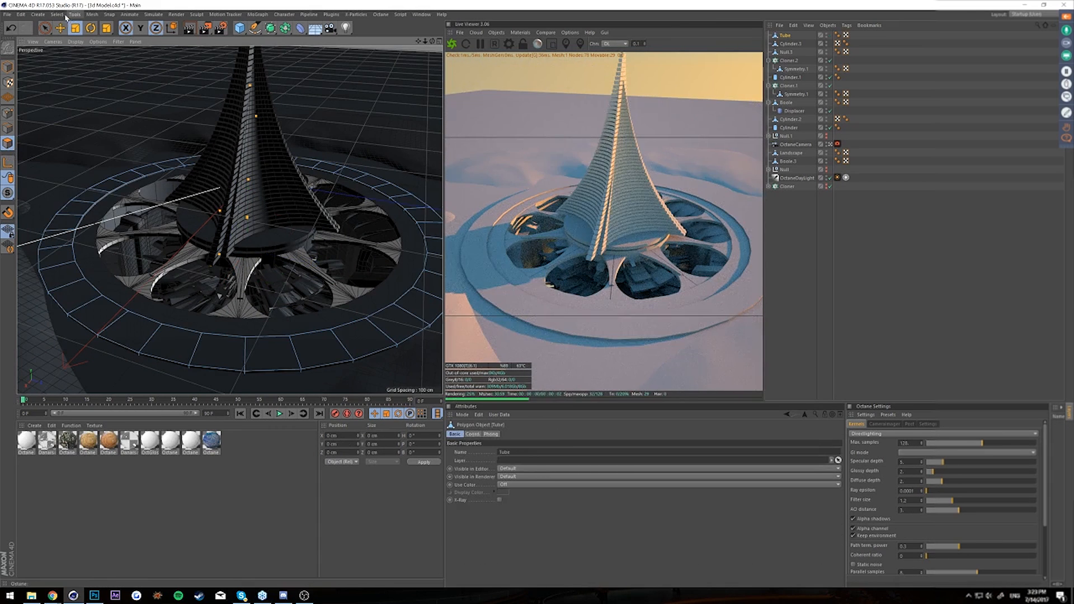
pyautogui.click(57, 14)
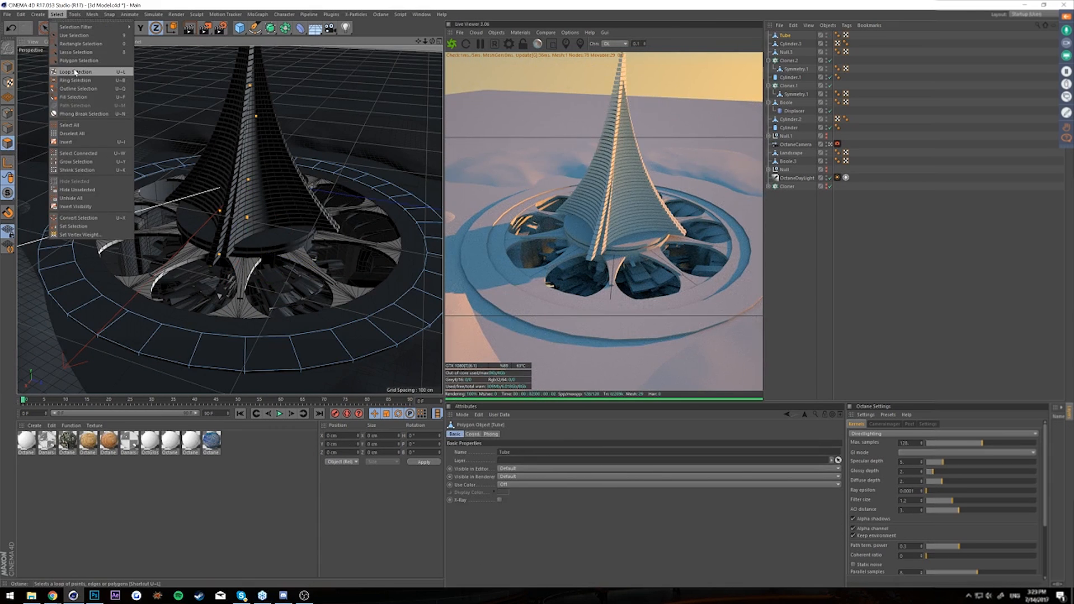
pyautogui.click(77, 73)
pyautogui.click(197, 370)
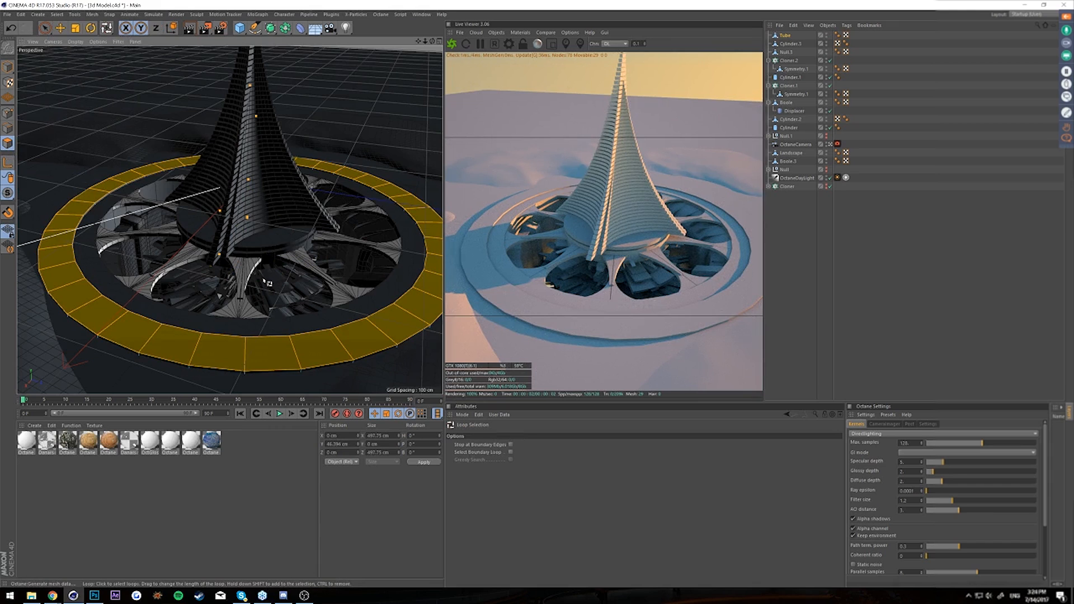
pyautogui.press('u')
pyautogui.press('i')
pyautogui.hotkey('ctrl', 'z')
pyautogui.hotkey('ctrl', 'z')
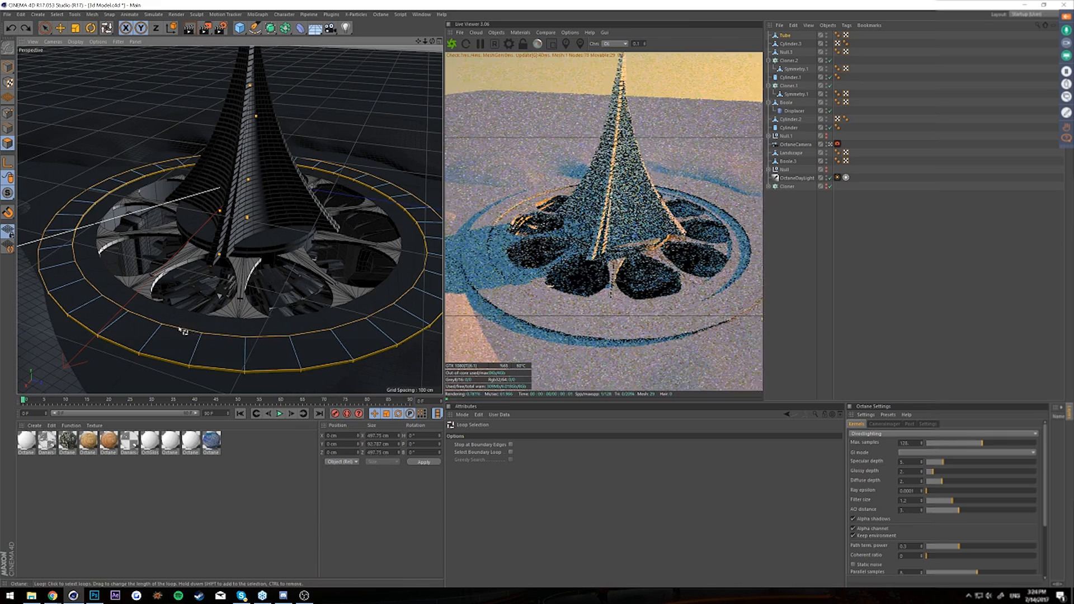
pyautogui.rightClick(185, 330)
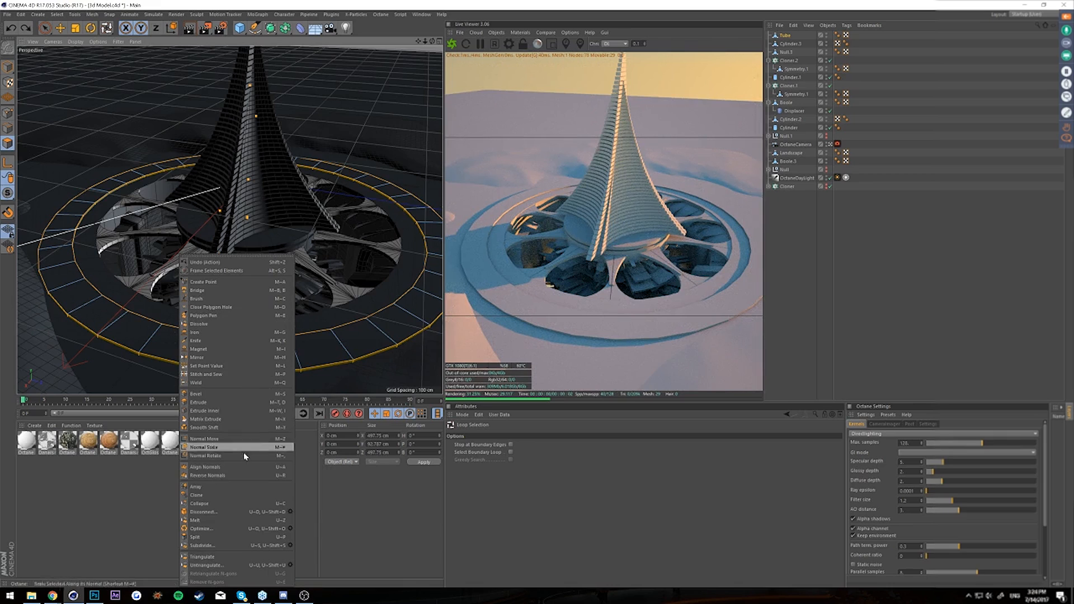
pyautogui.click(366, 527)
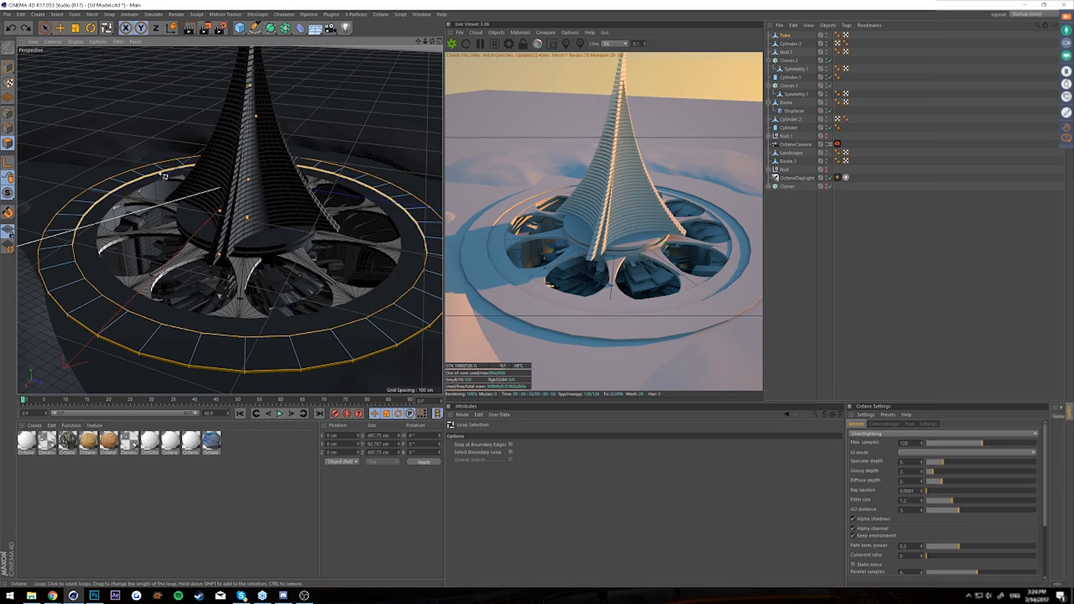
pyautogui.click(57, 14)
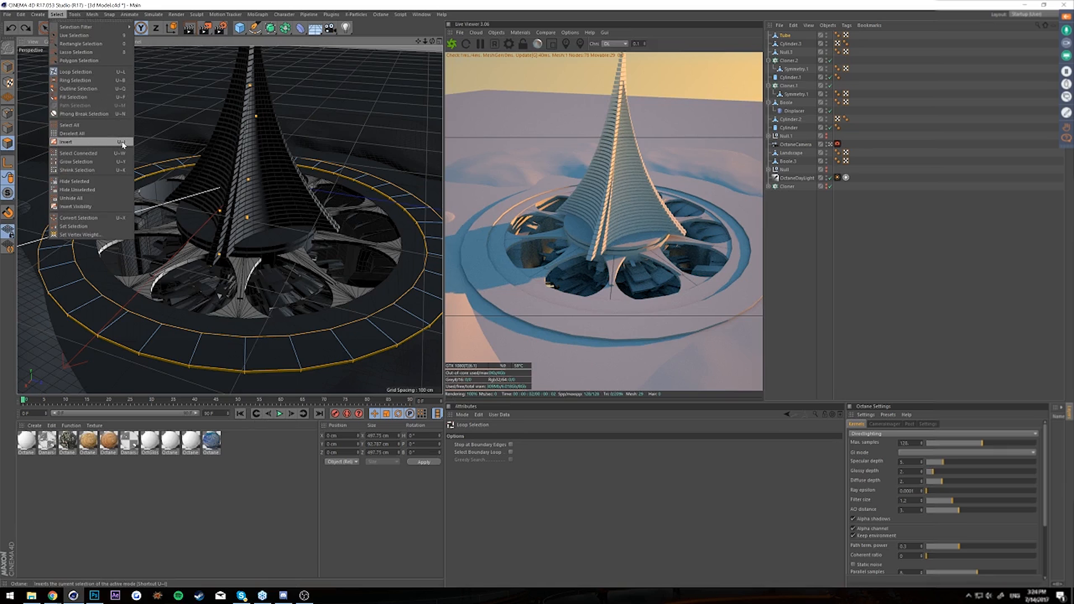
pyautogui.click(944, 230)
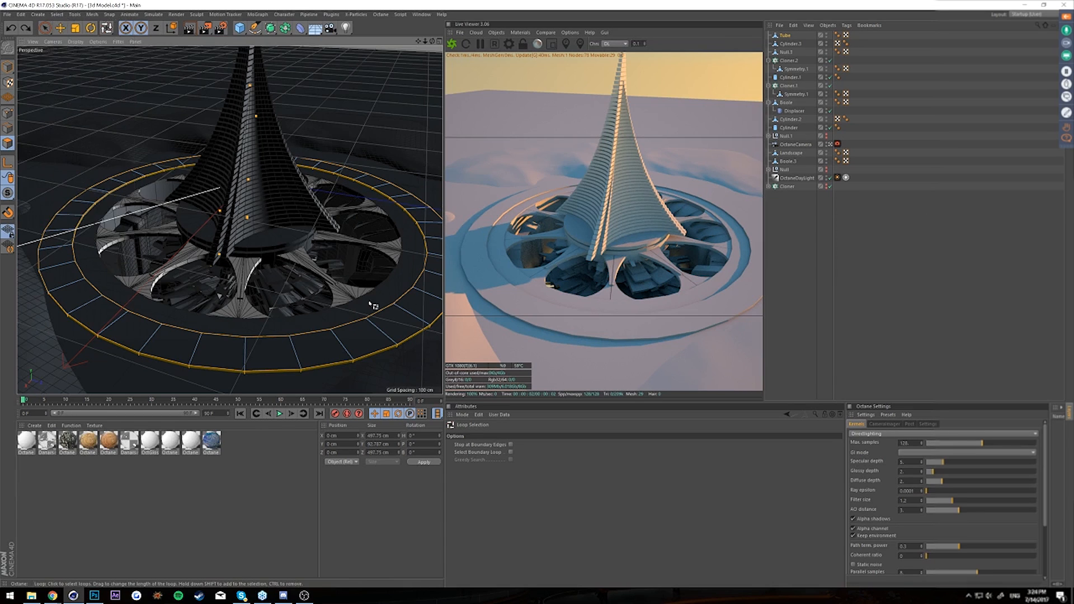
pyautogui.press('Delete')
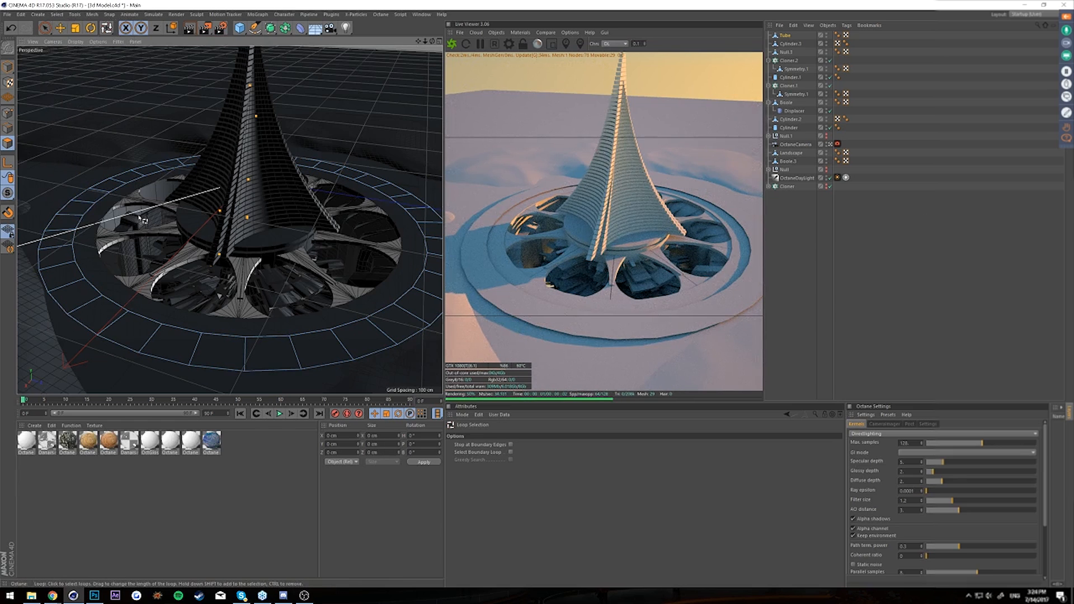
# - Subdivide the polygons of the remaining flat ring twice
pyautogui.rightClick(93, 286)
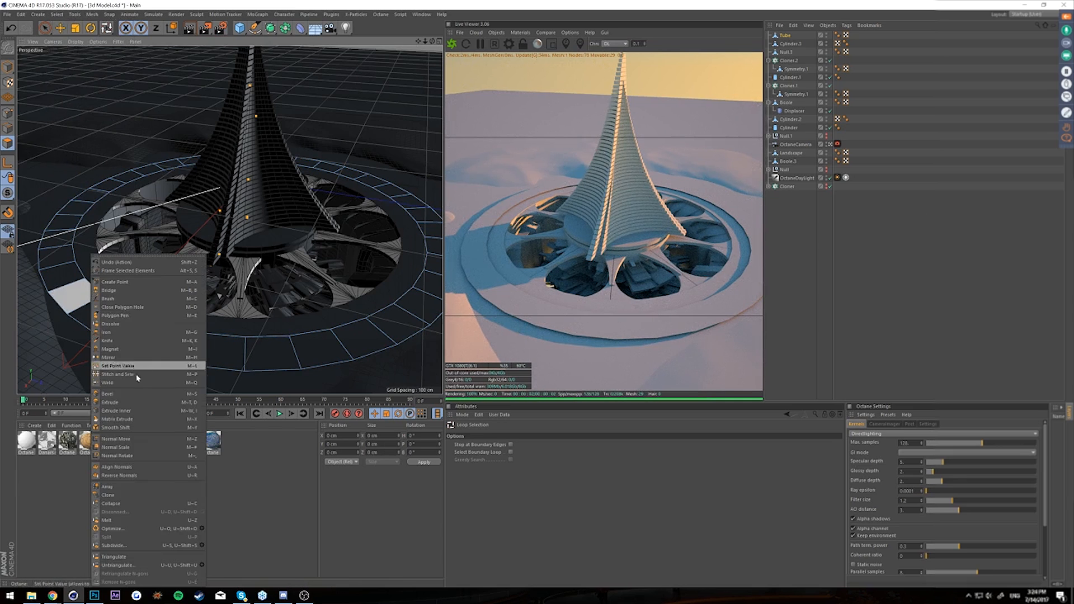
pyautogui.click(127, 547)
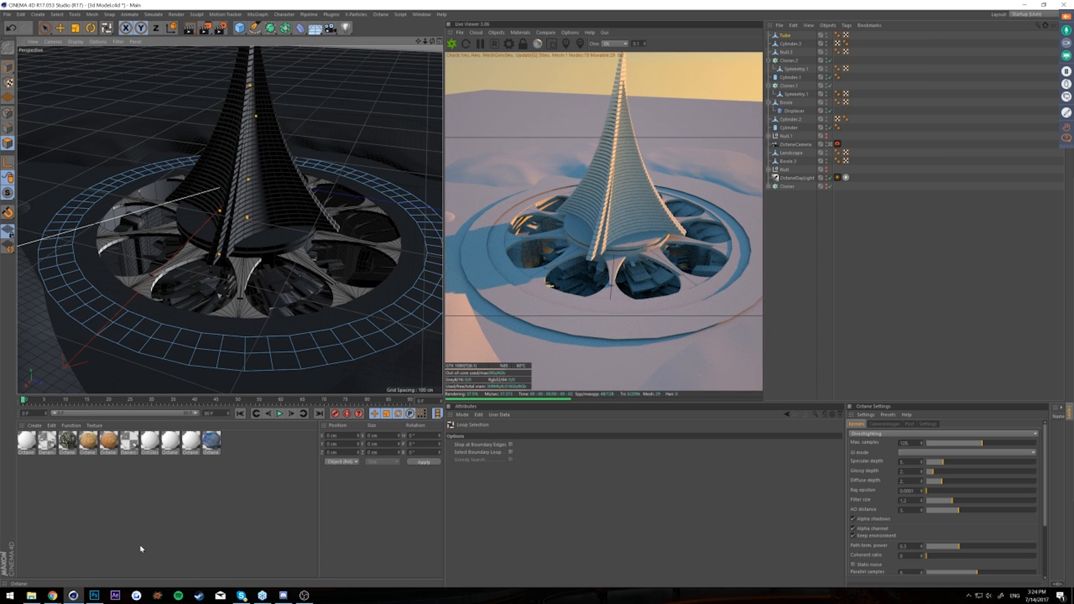
pyautogui.press('u')
pyautogui.press('s')
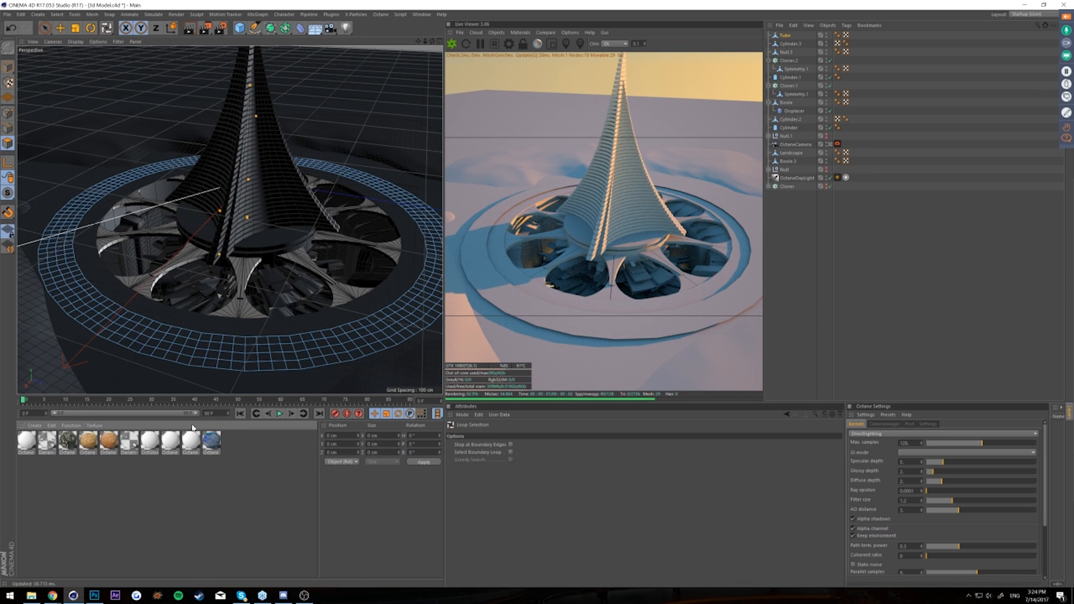
# - Extrude the flat ring's polygons individually by about 11 cm, with Preserve Groups off and 125% offset variation, to form uneven blocks
pyautogui.rightClick(57, 177)
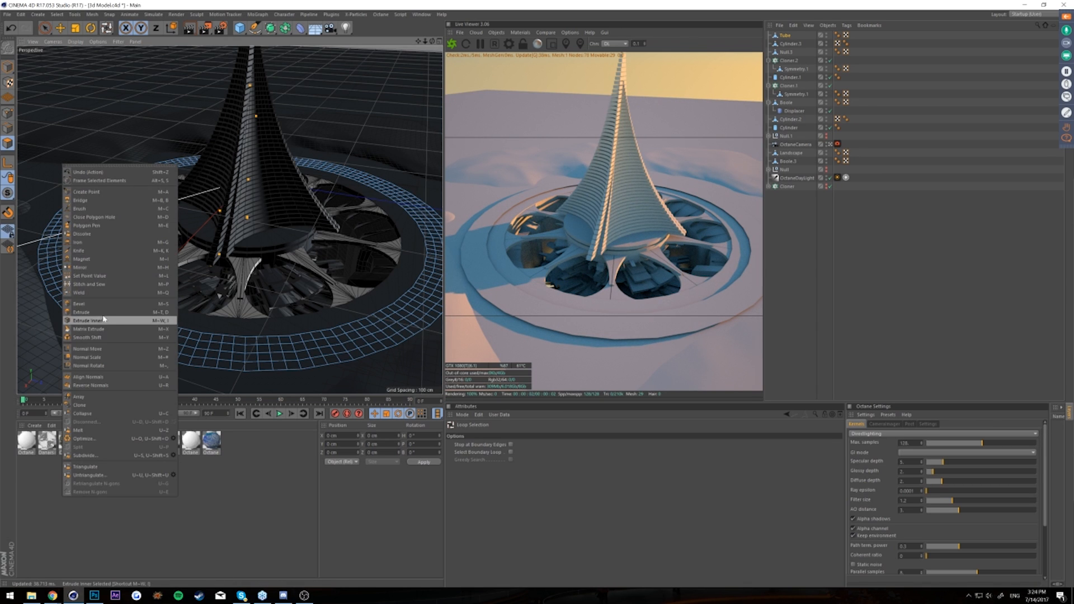
pyautogui.click(102, 314)
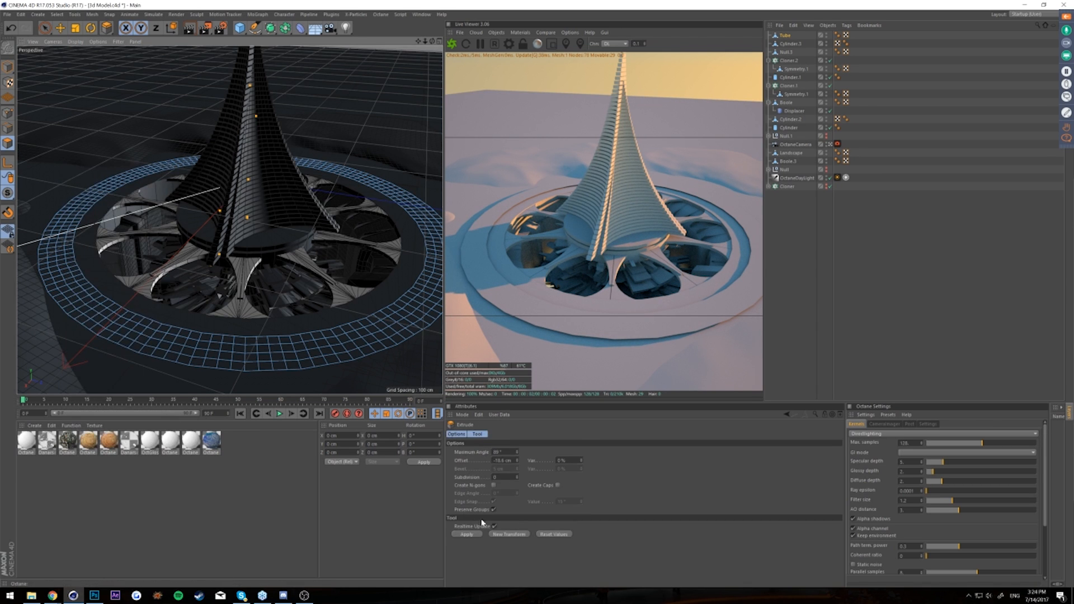
pyautogui.click(495, 511)
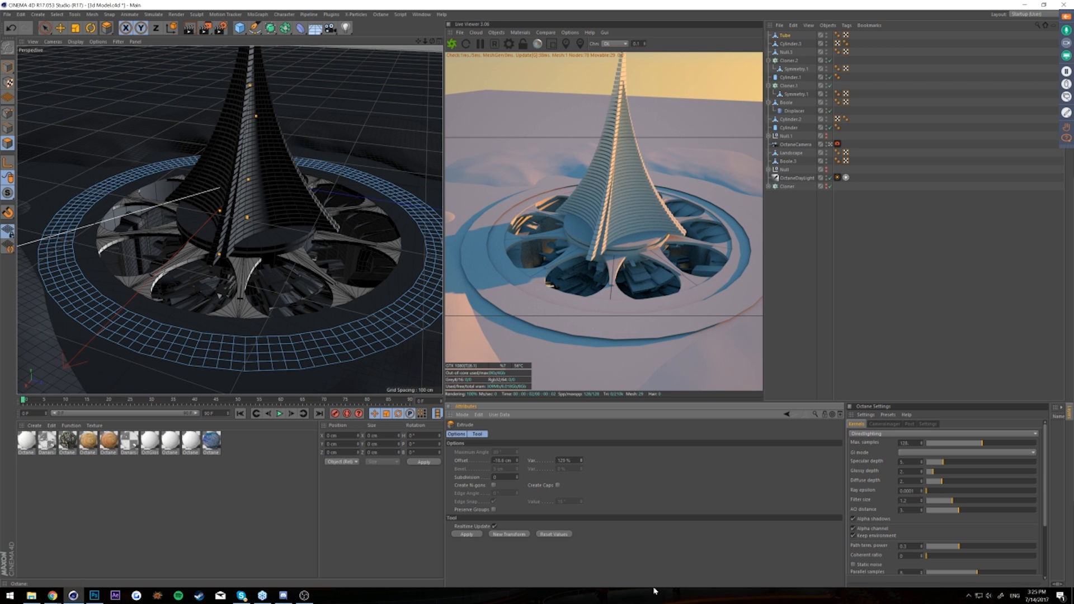
pyautogui.moveTo(328, 273); pyautogui.dragTo(349, 273)
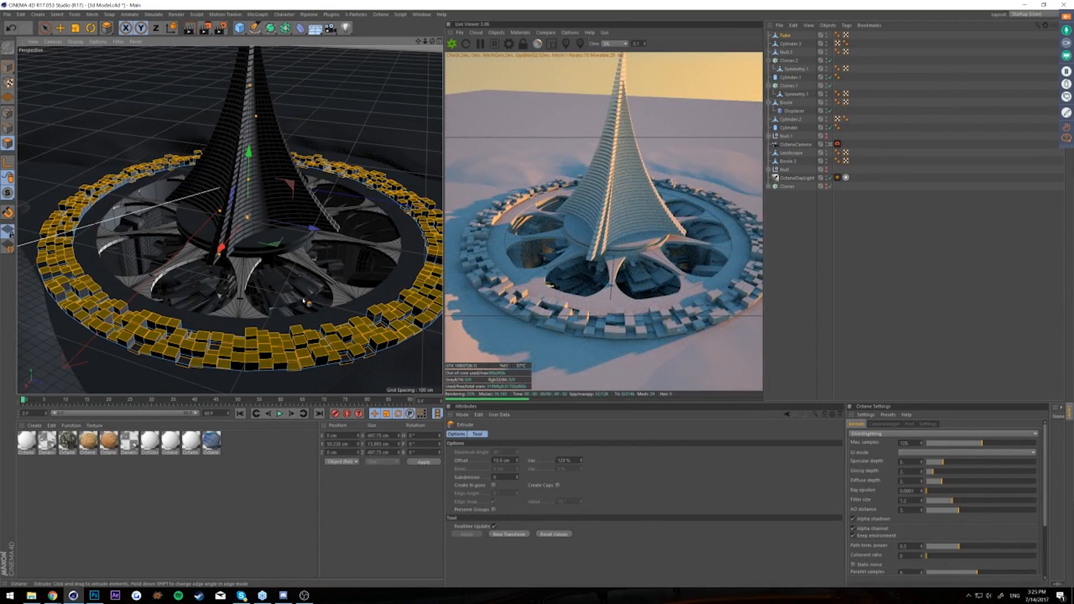
pyautogui.moveTo(193, 271)
pyautogui.keyDown('alt'); pyautogui.mouseDown()
pyautogui.moveTo(193, 229)
pyautogui.moveTo(192, 263)
pyautogui.mouseUp(); pyautogui.keyUp('alt')
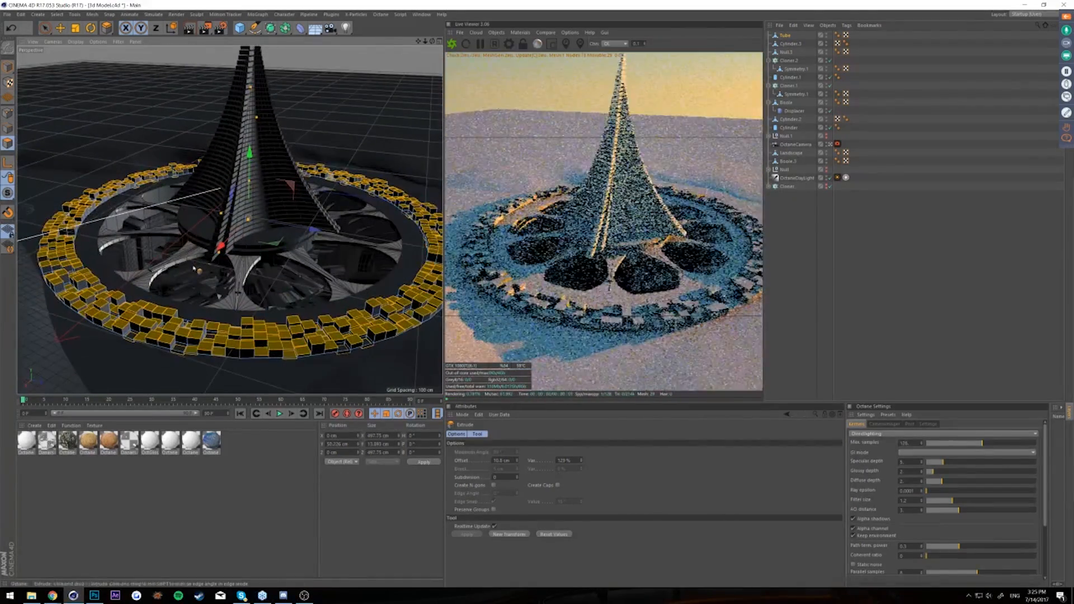
# - Scale the block ring horizontally to about 518 cm across and lower it so the blocks sink partly into the ground
pyautogui.click(8, 66)
pyautogui.press('t')
pyautogui.press('y')
pyautogui.press('z')
pyautogui.moveTo(305, 289); pyautogui.dragTo(341, 288)
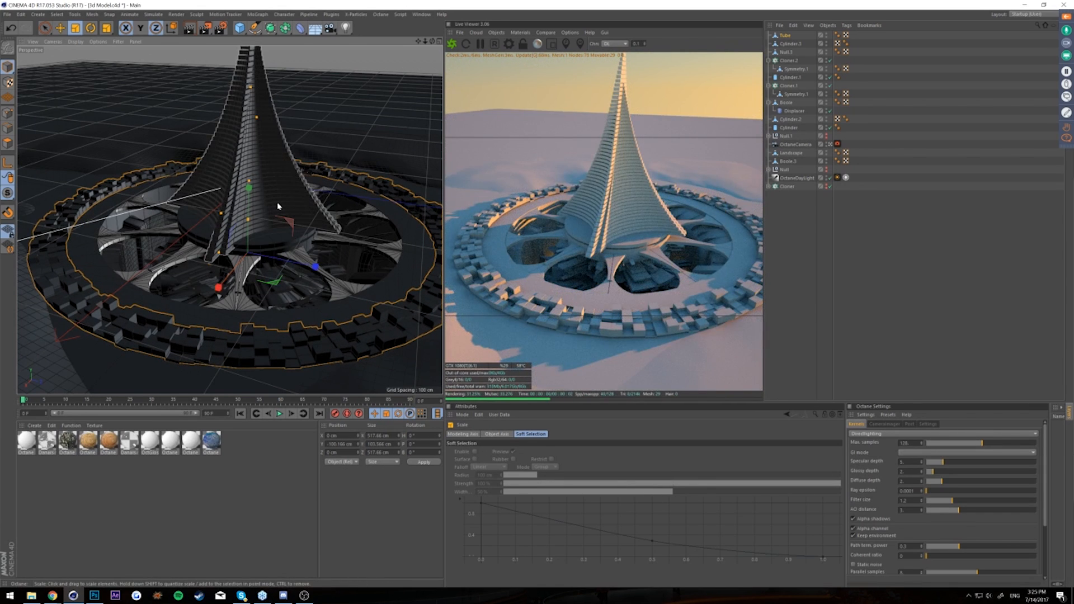
pyautogui.moveTo(247, 196); pyautogui.dragTo(256, 199)
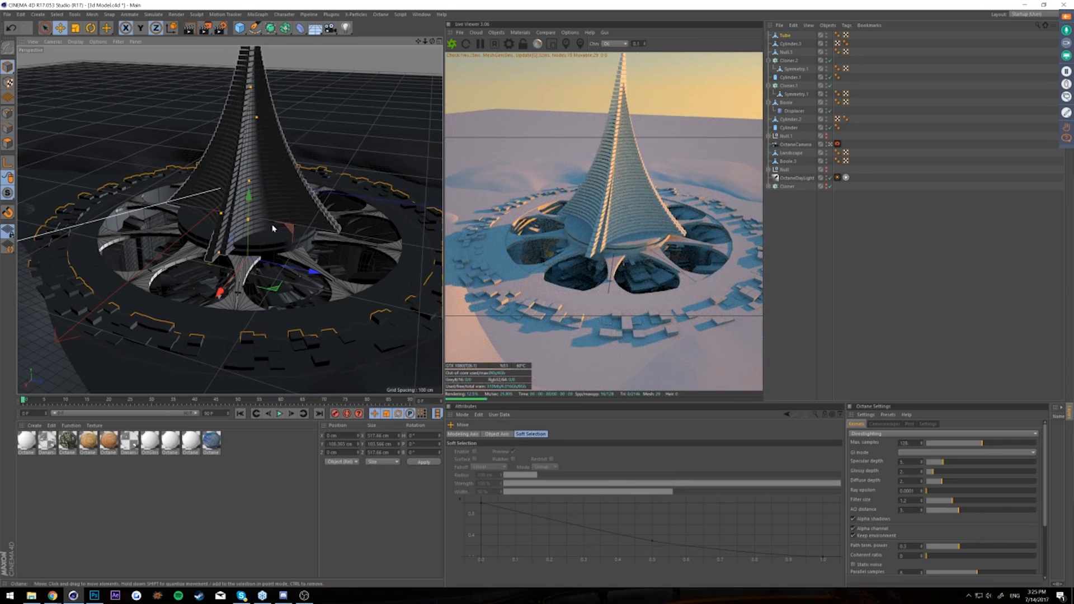
# - Duplicate the block ring and scale the copy up to about 562 cm across to form a second, outer ring
pyautogui.press('t')
pyautogui.moveTo(281, 264)
pyautogui.mouseDown()
pyautogui.moveTo(305, 242)
pyautogui.moveTo(269, 262)
pyautogui.moveTo(280, 261)
pyautogui.mouseUp()
pyautogui.hotkey('ctrl', 'c')
pyautogui.hotkey('ctrl', 'v')
pyautogui.press('t')
pyautogui.moveTo(311, 216); pyautogui.dragTo(407, 170)
pyautogui.moveTo(250, 222); pyautogui.dragTo(229, 240)
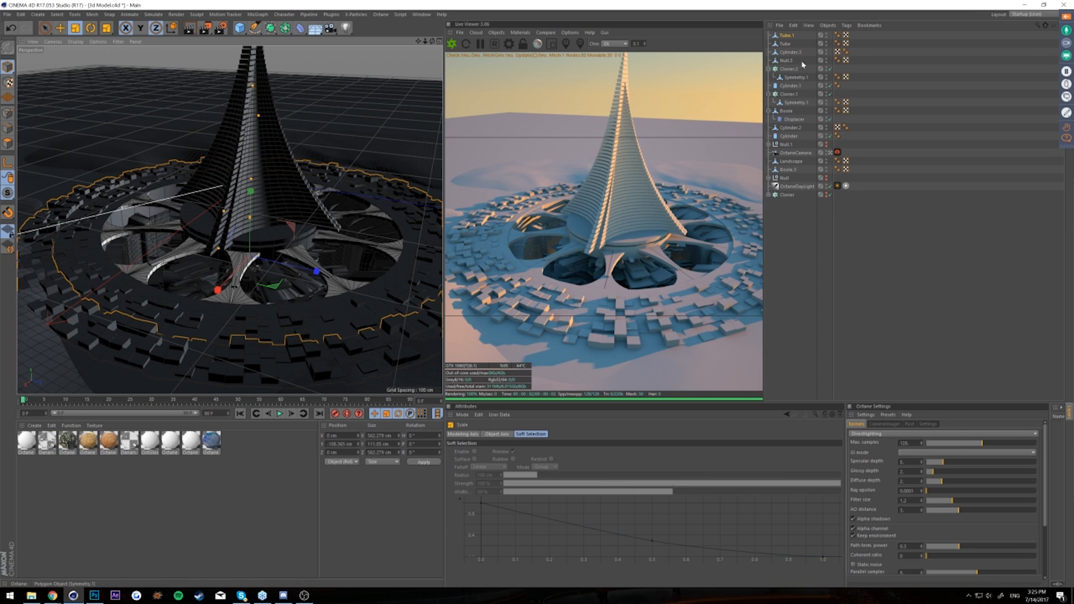
# - Merge the two block rings into a single polygon object with Connect Objects + Delete
pyautogui.click(784, 44)
pyautogui.keyDown('ctrl'); pyautogui.click(785, 36); pyautogui.keyUp('ctrl')
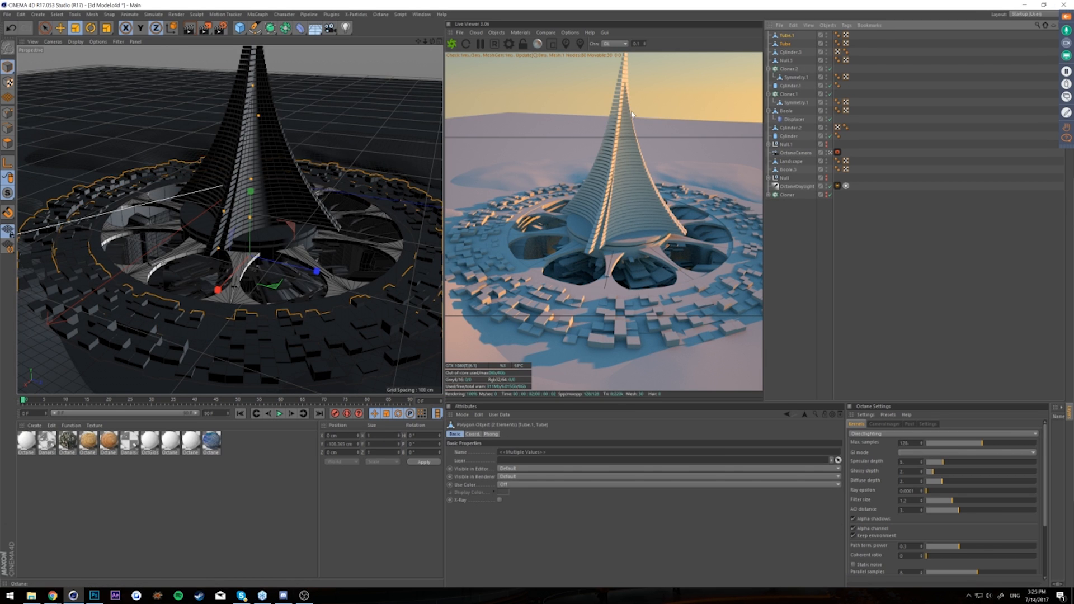
pyautogui.rightClick(786, 44)
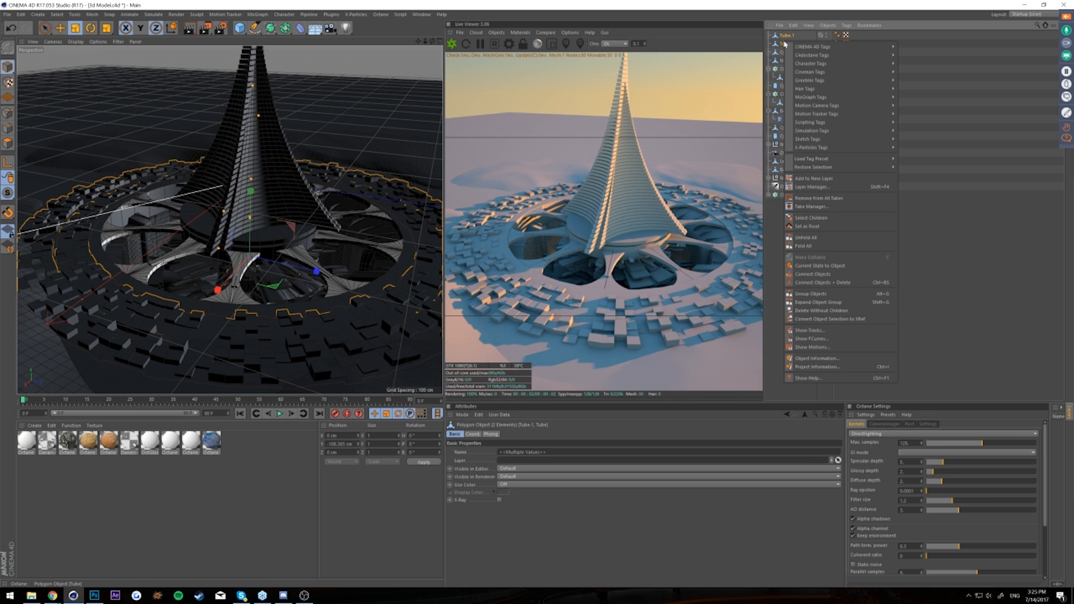
pyautogui.click(1008, 134)
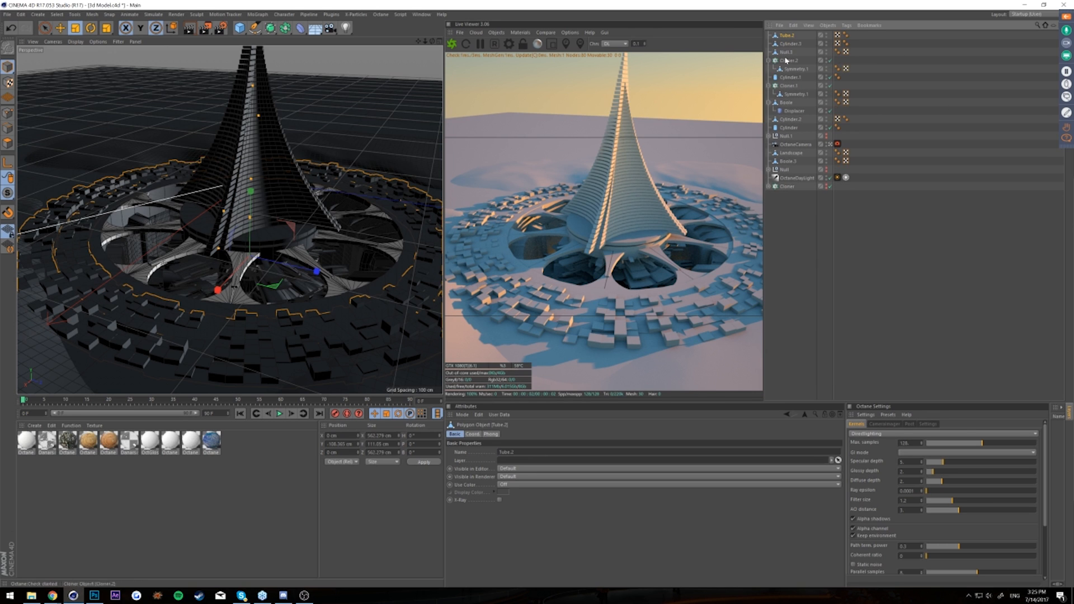
# - Delete a patch of block polygons at the merged ring's far left, using Live Selection with Only Select Visible Elements off
pyautogui.click(4, 144)
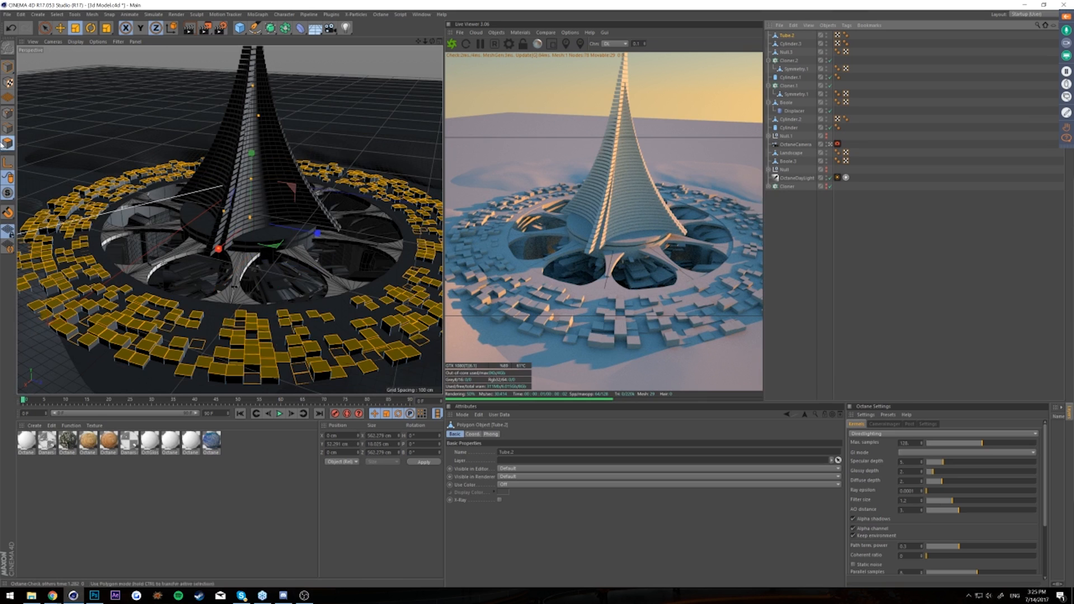
pyautogui.rightClick(92, 150)
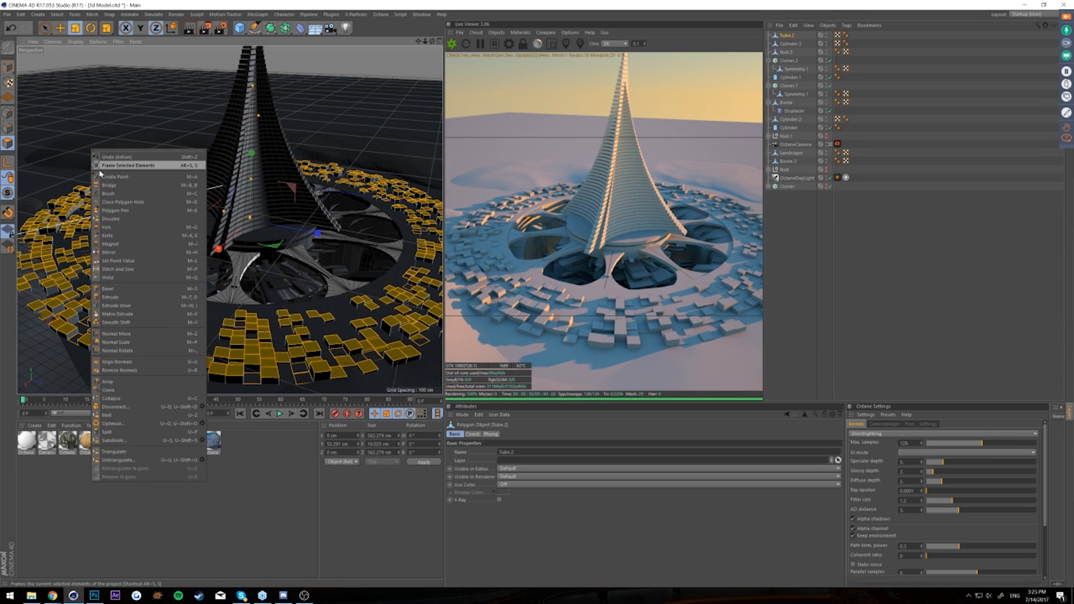
pyautogui.click(88, 126)
pyautogui.click(45, 28)
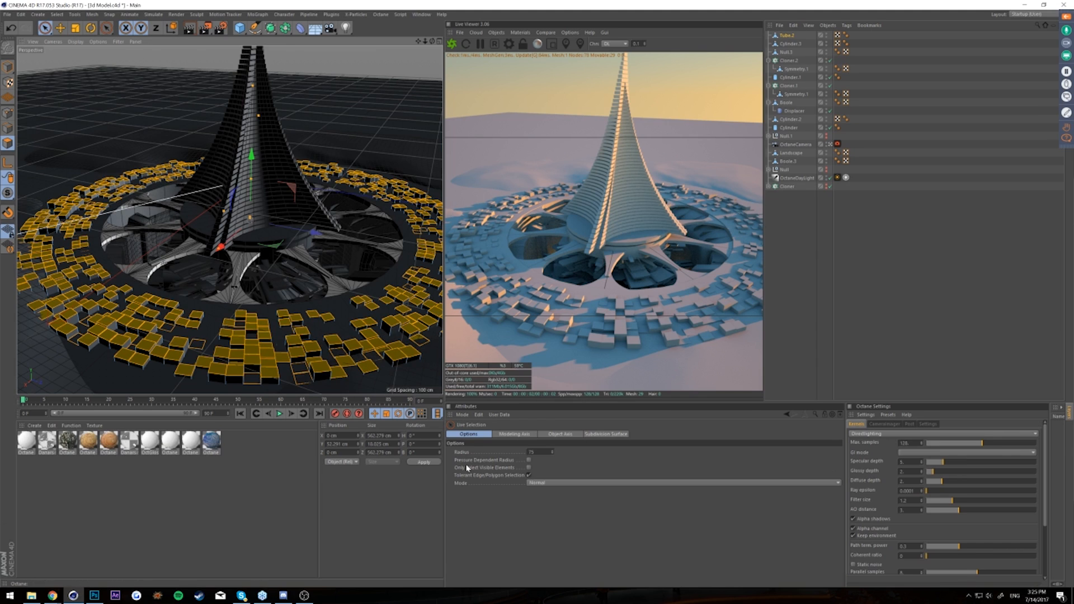
pyautogui.click(529, 468)
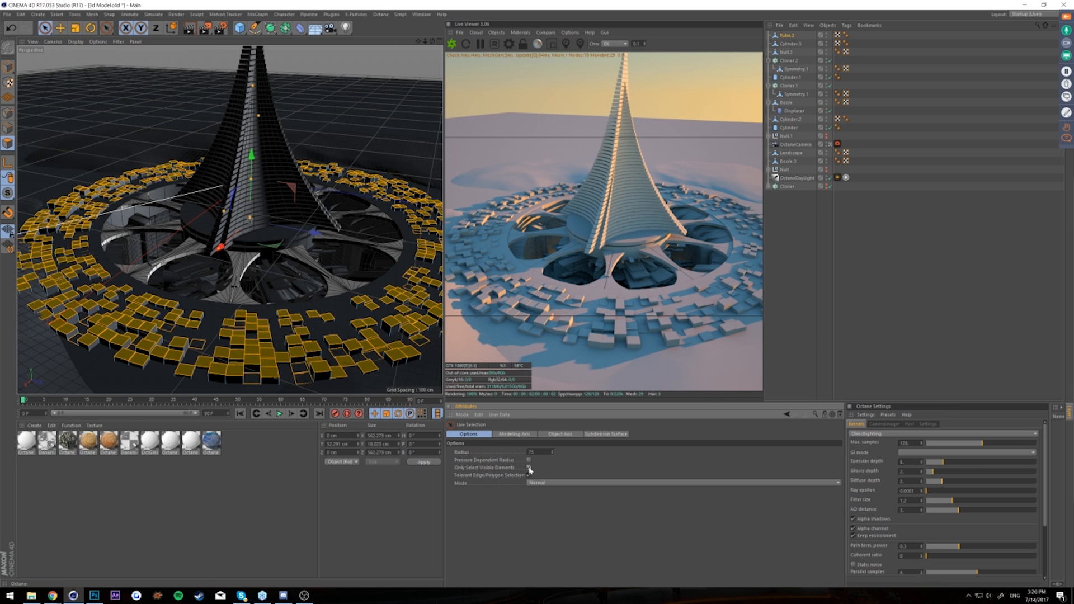
pyautogui.keyDown('alt'); pyautogui.moveTo(235, 256); pyautogui.dragTo(235, 293); pyautogui.keyUp('alt')
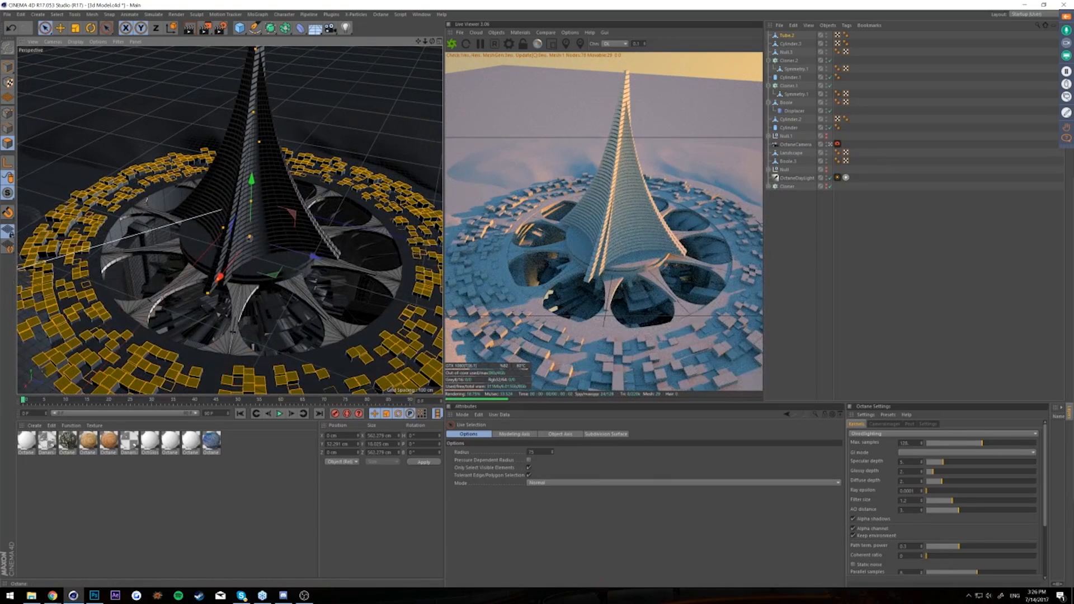
pyautogui.click(529, 468)
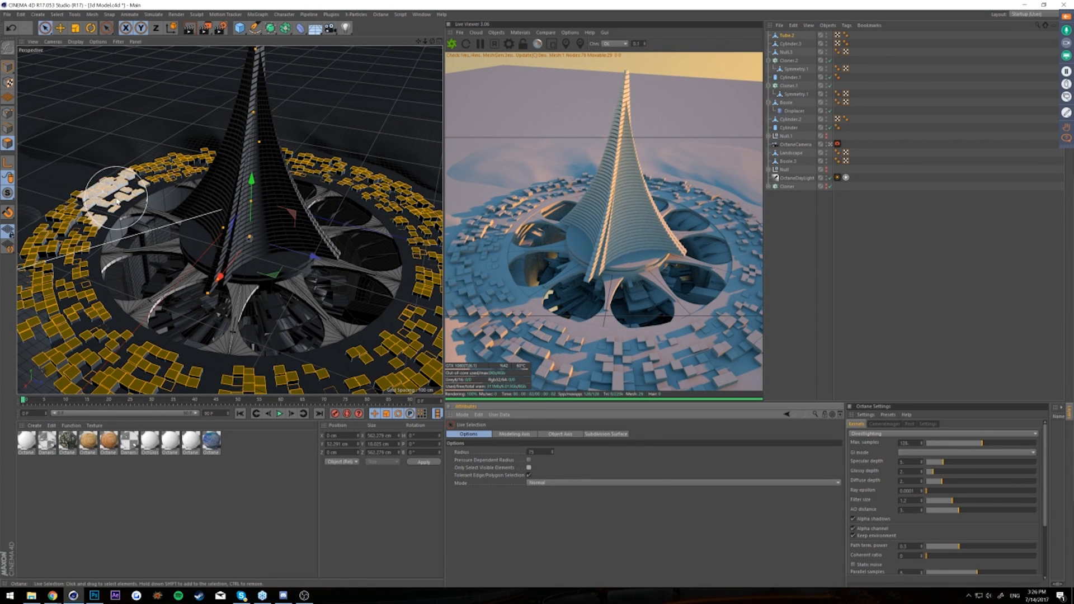
pyautogui.moveTo(115, 193); pyautogui.dragTo(148, 249)
pyautogui.press('Delete')
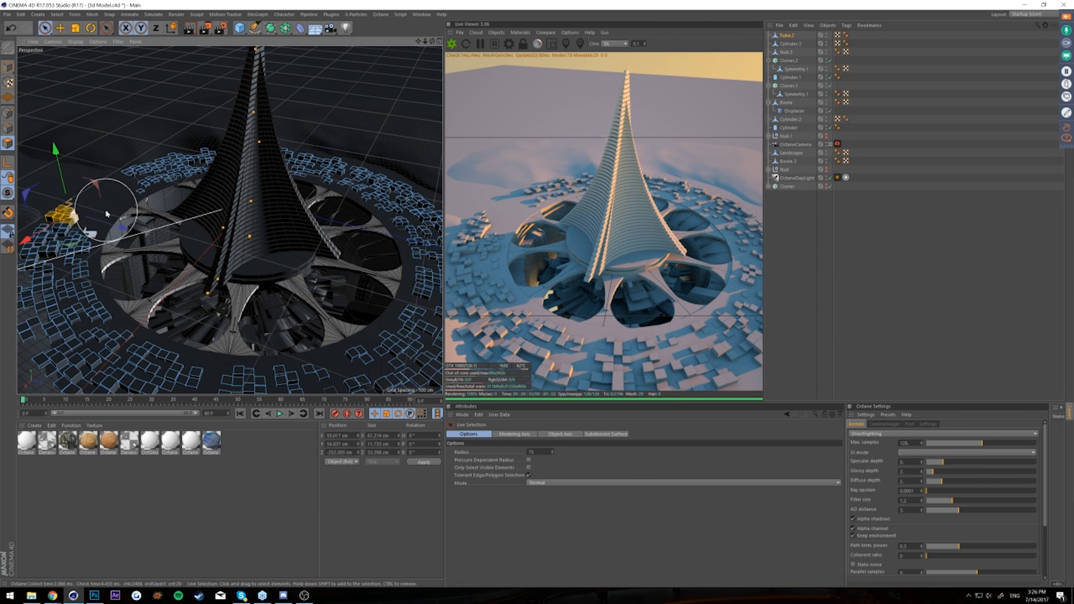
# - Delete further patches of blocks at the ring's back right and front left to break up its outline
pyautogui.moveTo(366, 150); pyautogui.dragTo(374, 172)
pyautogui.press('Delete')
pyautogui.moveTo(147, 328); pyautogui.dragTo(116, 311)
pyautogui.press('Delete')
pyautogui.moveTo(53, 336); pyautogui.dragTo(40, 333)
pyautogui.press('Delete')
# - Delete scattered patches of blocks along the ring's right, back and outer left edges to make its outline irregular
pyautogui.scroll(-5, 385, 353)
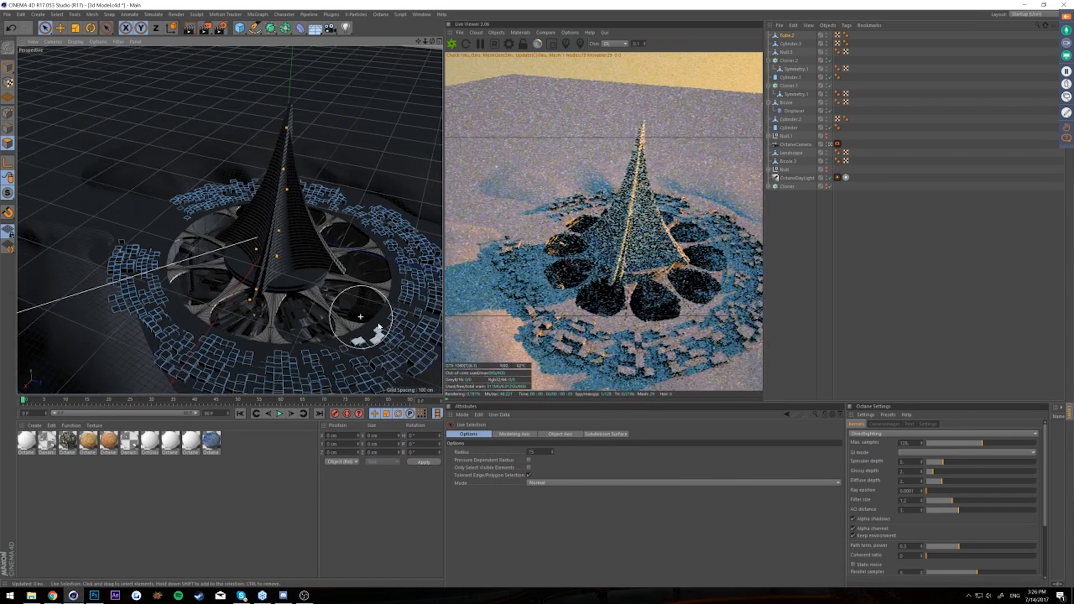
pyautogui.click(425, 372)
pyautogui.press('Delete')
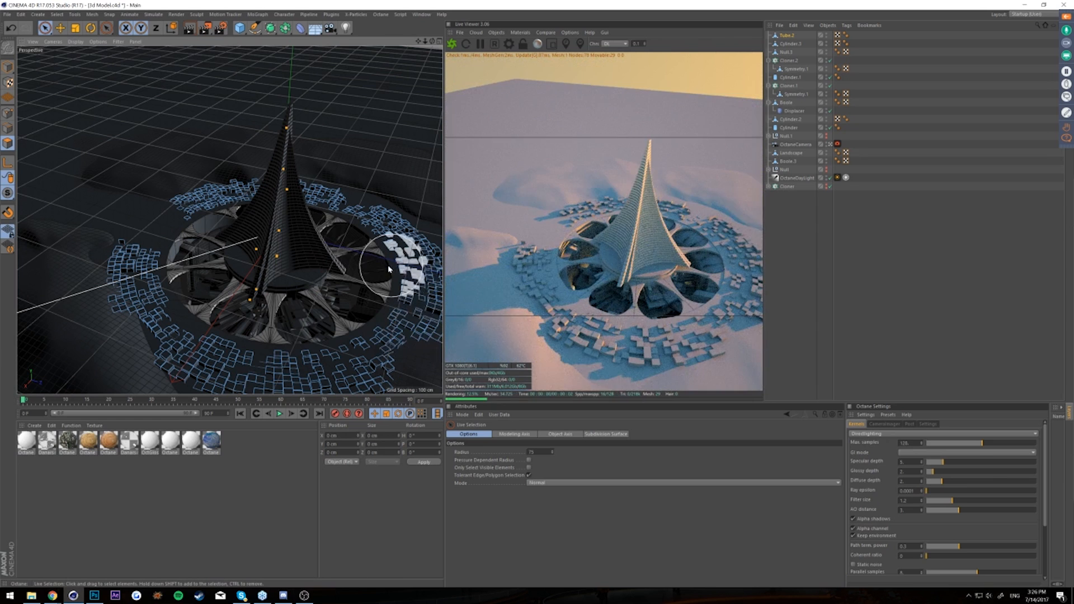
pyautogui.moveTo(386, 257); pyautogui.dragTo(393, 221)
pyautogui.press('Delete')
pyautogui.moveTo(219, 161)
pyautogui.mouseDown()
pyautogui.moveTo(220, 153)
pyautogui.moveTo(272, 172)
pyautogui.mouseUp()
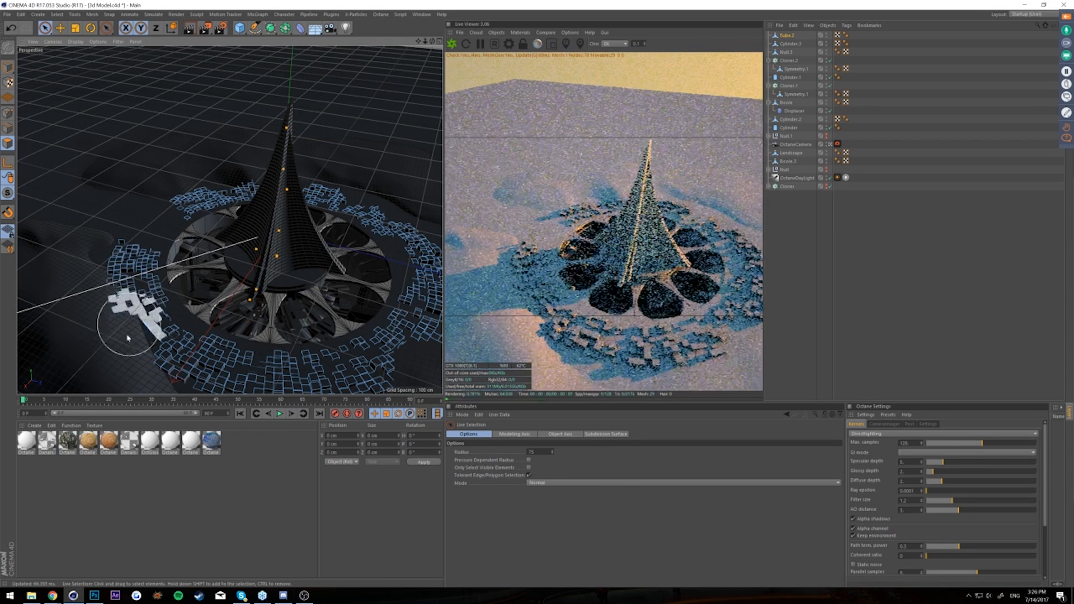
pyautogui.click(111, 245)
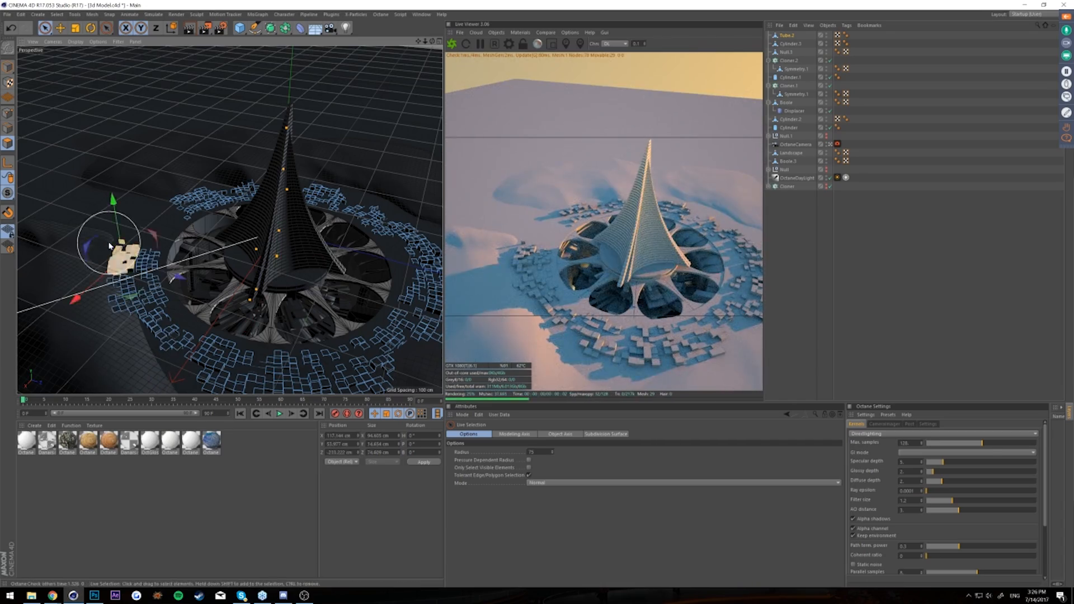
pyautogui.press('Delete')
pyautogui.moveTo(235, 261)
pyautogui.keyDown('alt'); pyautogui.mouseDown()
pyautogui.moveTo(223, 222)
pyautogui.moveTo(233, 249)
pyautogui.mouseUp(); pyautogui.keyUp('alt')
pyautogui.scroll(3, 273, 280)
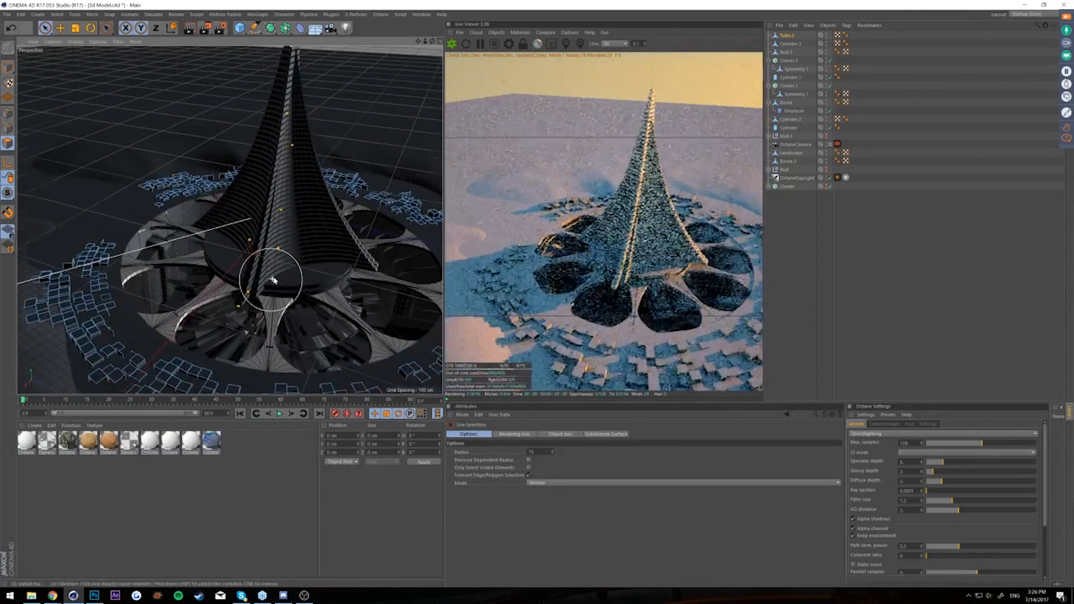
pyautogui.moveTo(269, 295)
pyautogui.keyDown('alt'); pyautogui.mouseDown()
pyautogui.moveTo(250, 258)
pyautogui.moveTo(279, 279)
pyautogui.mouseUp(); pyautogui.keyUp('alt')
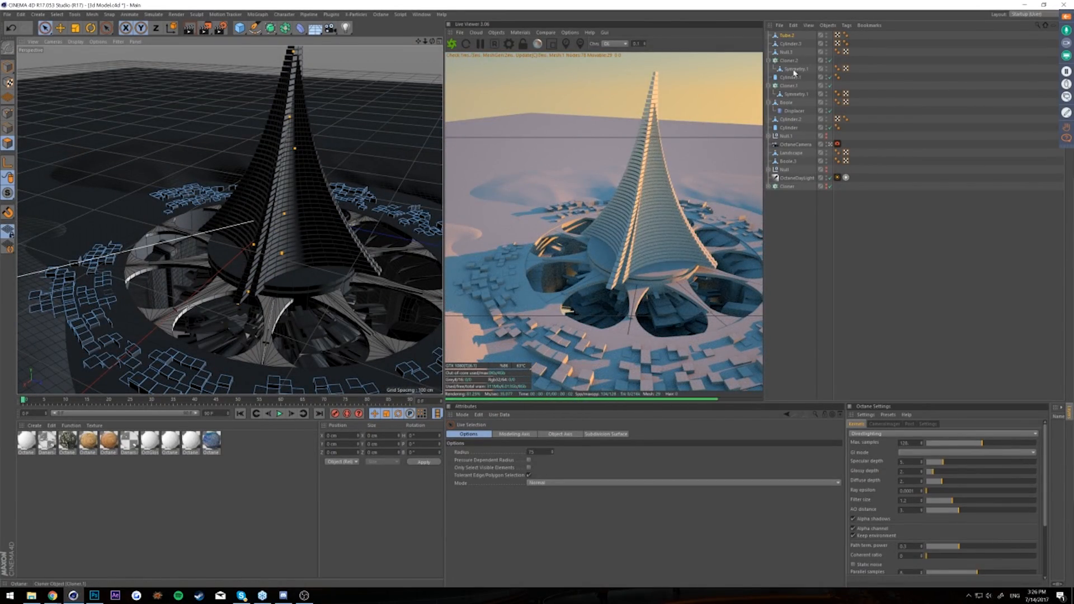
# - Narrow the ribbed tent shell to about 188 by 174 cm horizontally, leaving its height axis locked
pyautogui.click(785, 52)
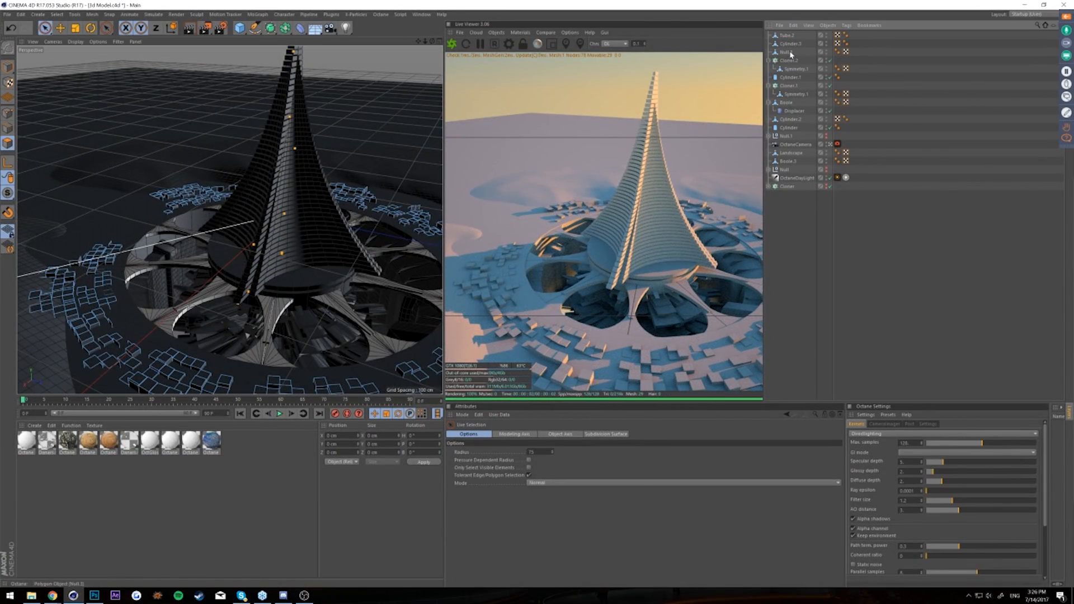
pyautogui.click(8, 67)
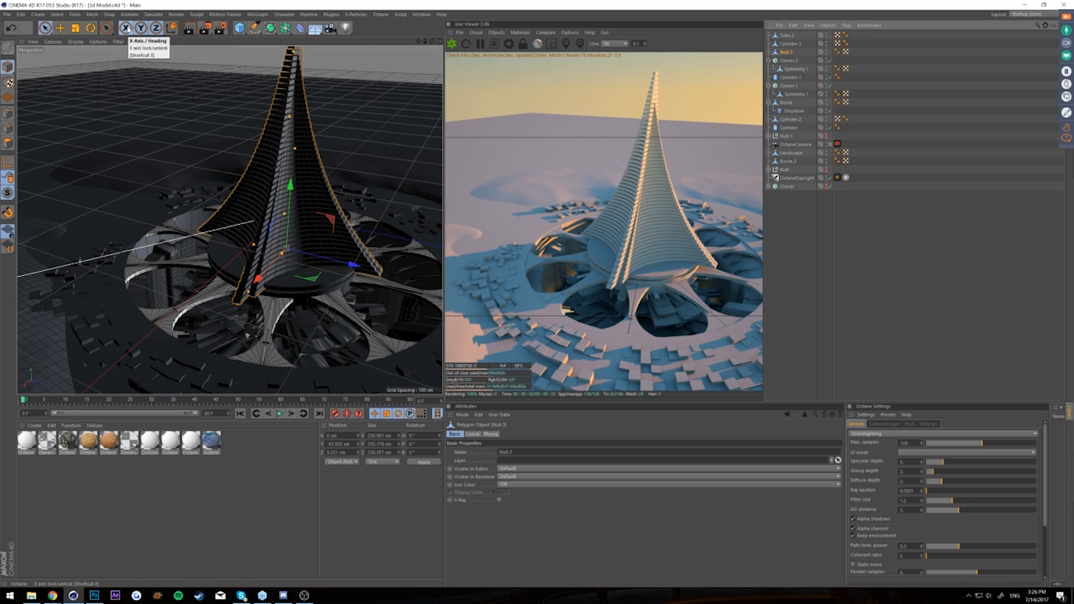
pyautogui.click(140, 28)
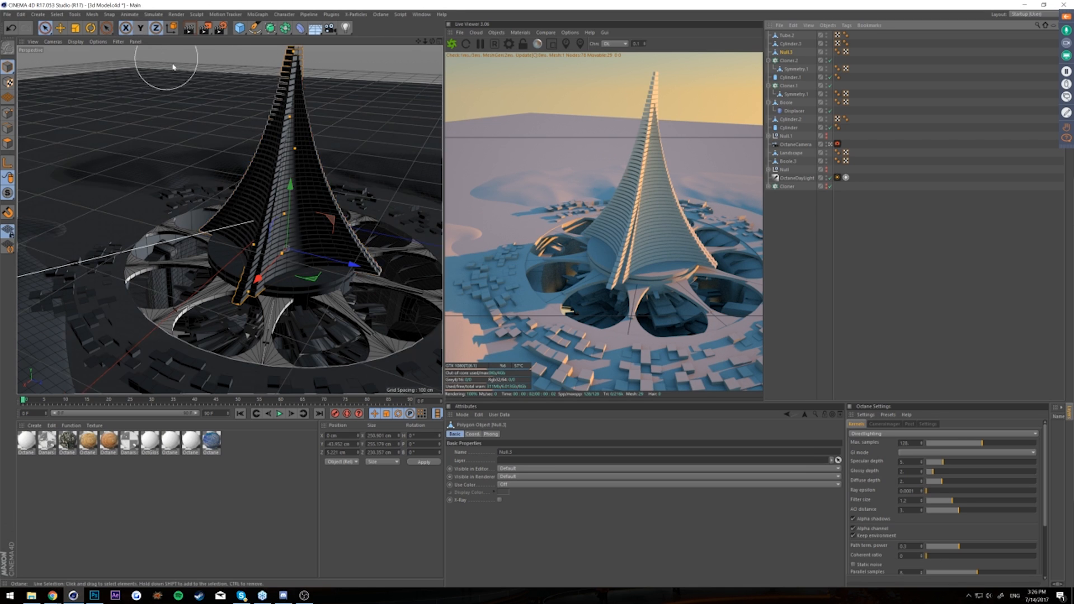
pyautogui.click(76, 28)
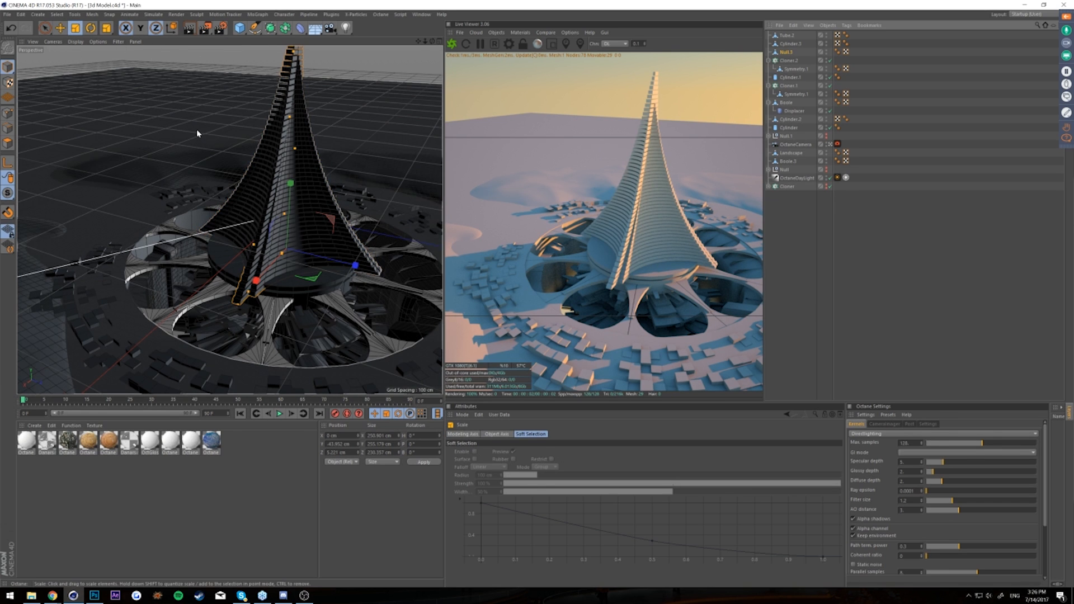
pyautogui.moveTo(191, 129); pyautogui.dragTo(143, 87)
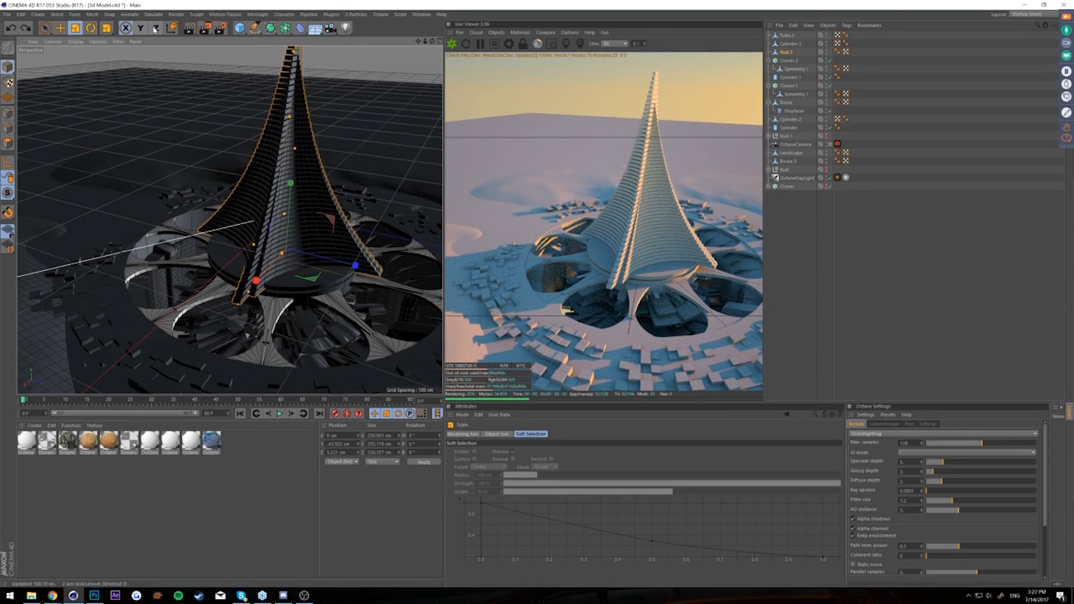
pyautogui.moveTo(139, 119); pyautogui.dragTo(268, 100)
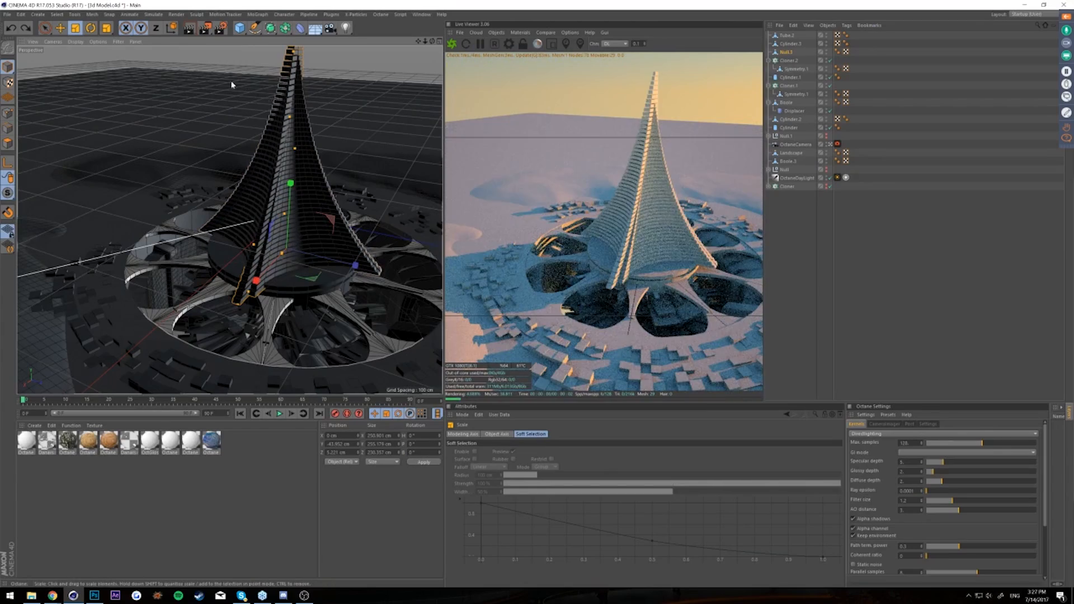
pyautogui.moveTo(160, 149); pyautogui.dragTo(45, 134)
pyautogui.keyDown('alt'); pyautogui.moveTo(73, 179); pyautogui.dragTo(72, 209, button='right'); pyautogui.keyUp('alt')
pyautogui.keyDown('alt'); pyautogui.moveTo(191, 262); pyautogui.dragTo(196, 282, button='right'); pyautogui.keyUp('alt')
pyautogui.keyDown('alt'); pyautogui.moveTo(196, 282); pyautogui.dragTo(204, 240); pyautogui.keyUp('alt')
pyautogui.moveTo(418, 40); pyautogui.dragTo(408, 10)
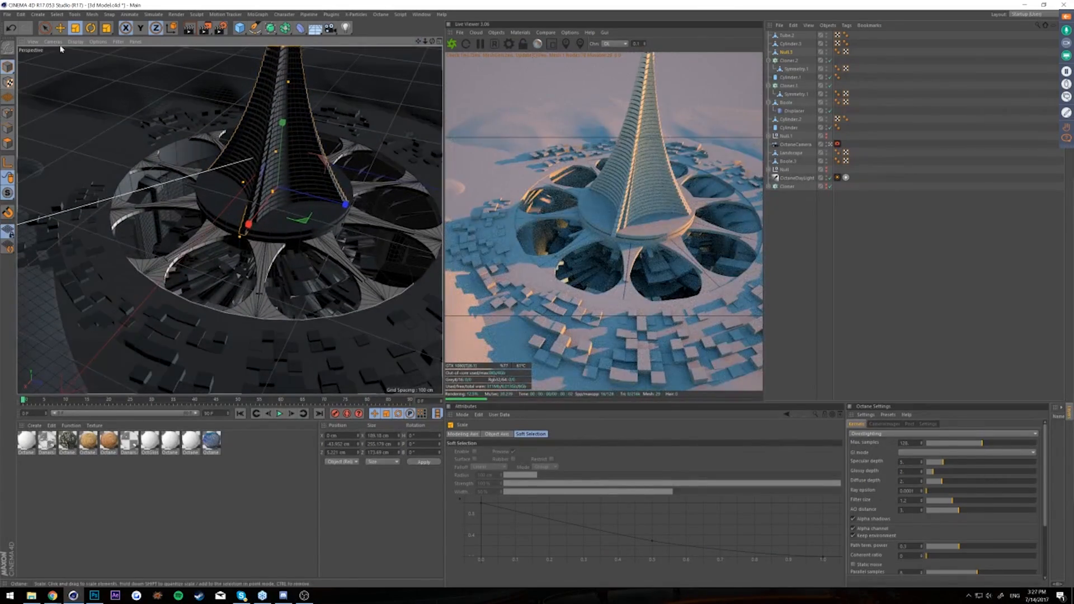
# - Select the merged block ring and open the diffuse image texture settings of the photo-textured Octane material
pyautogui.click(60, 28)
pyautogui.click(58, 265)
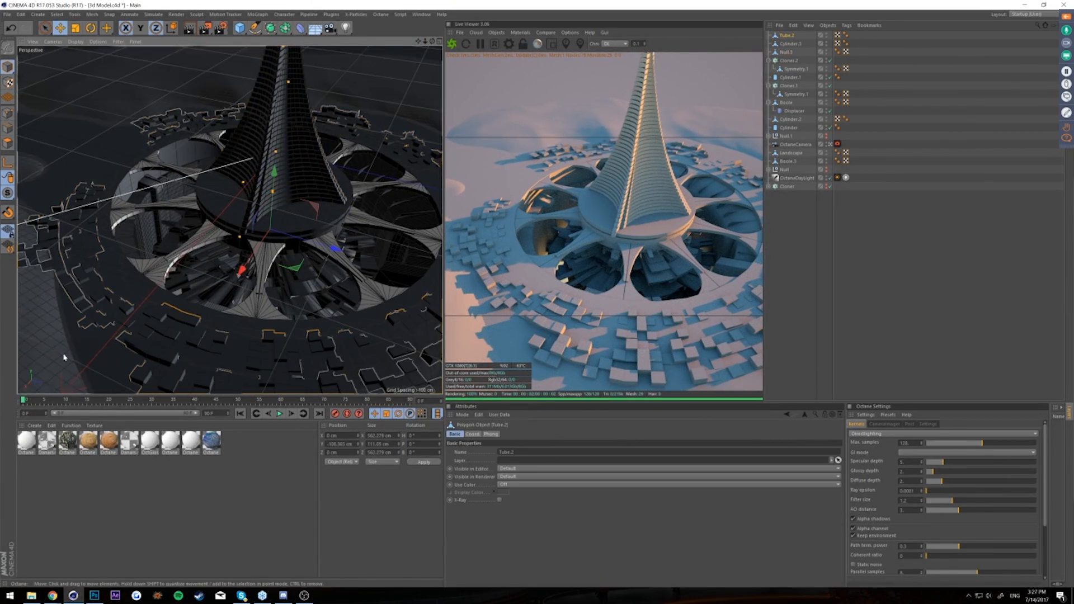
pyautogui.click(67, 441)
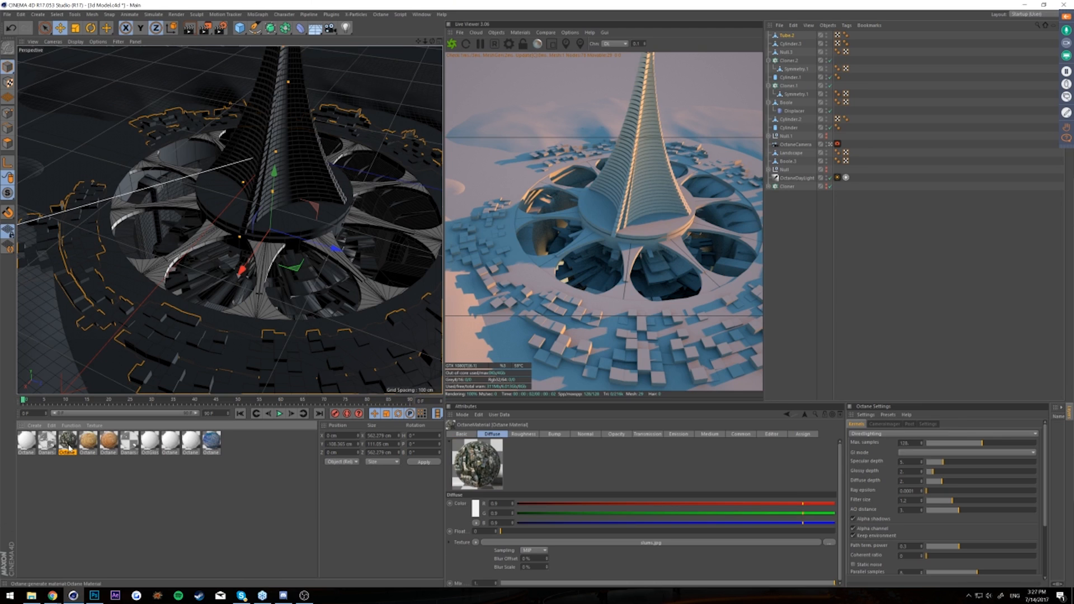
pyautogui.doubleClick(68, 441)
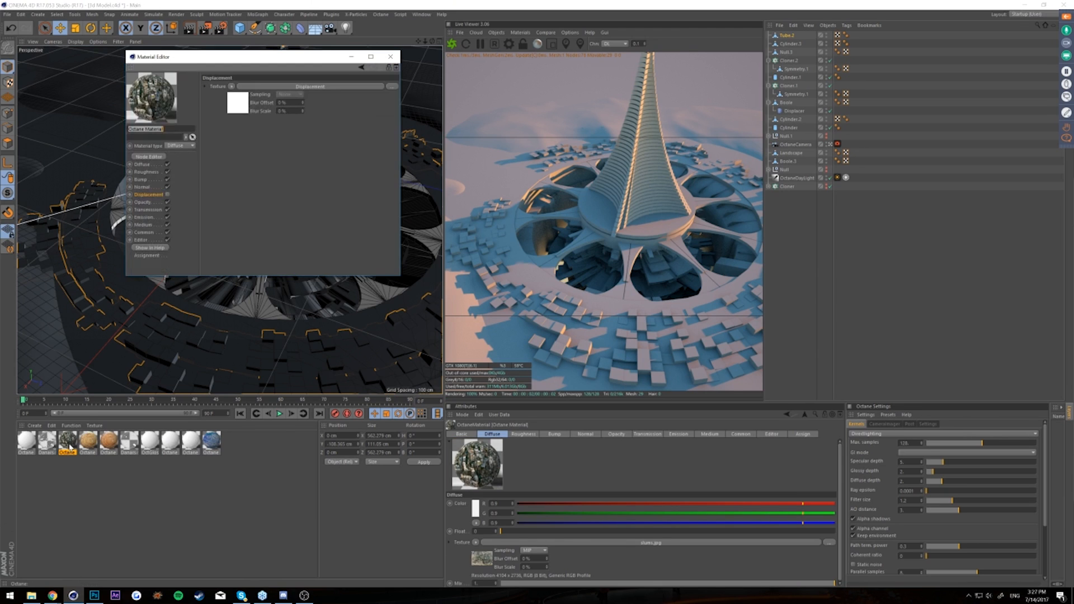
pyautogui.click(142, 164)
pyautogui.click(242, 144)
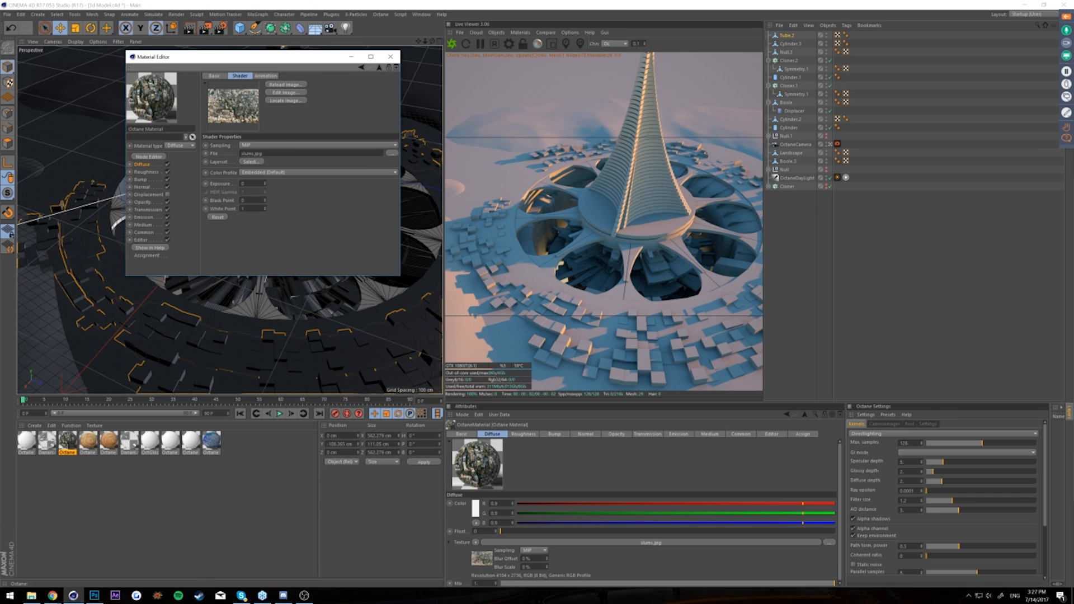
# - Examine the slums.jpg source image used by the material, leaving the texture file unchanged
pyautogui.click(391, 154)
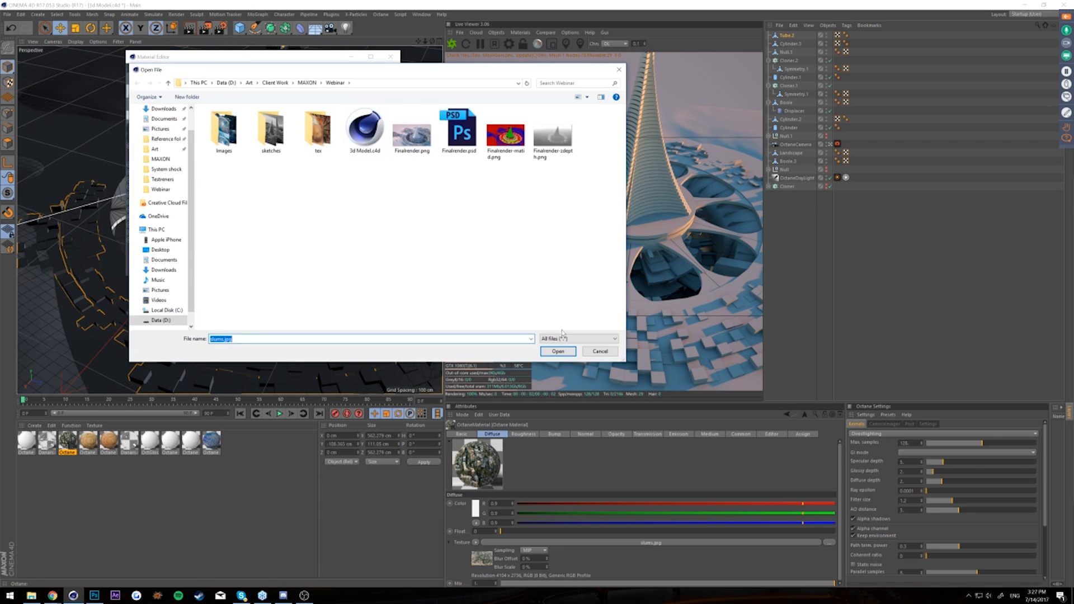
pyautogui.click(598, 351)
pyautogui.click(291, 94)
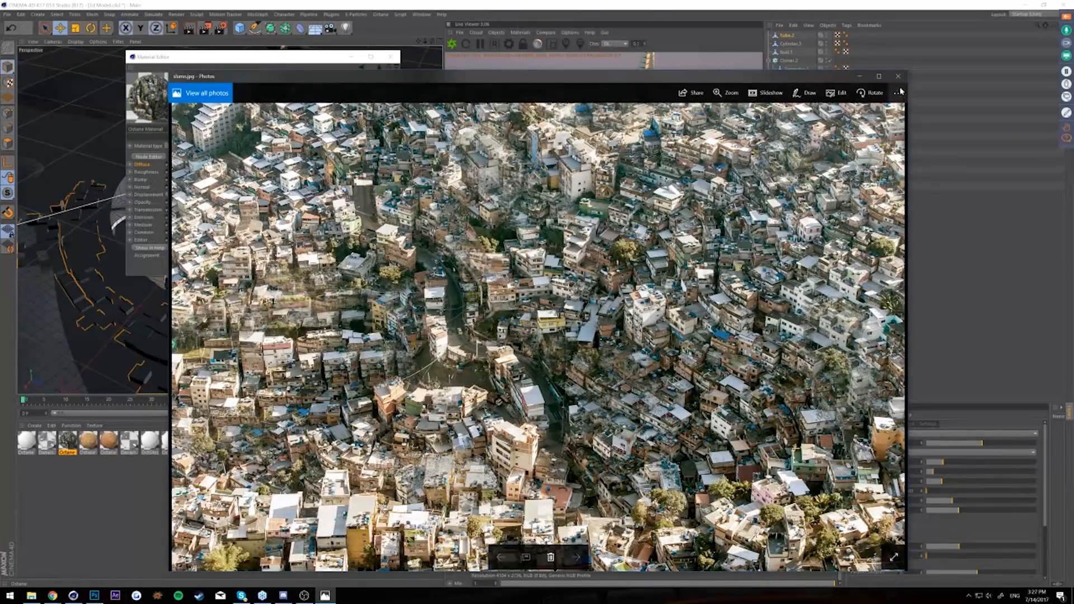
pyautogui.click(896, 76)
# - Apply the slum photo material to the merged block ring and close its material editor
pyautogui.moveTo(67, 441); pyautogui.dragTo(99, 297)
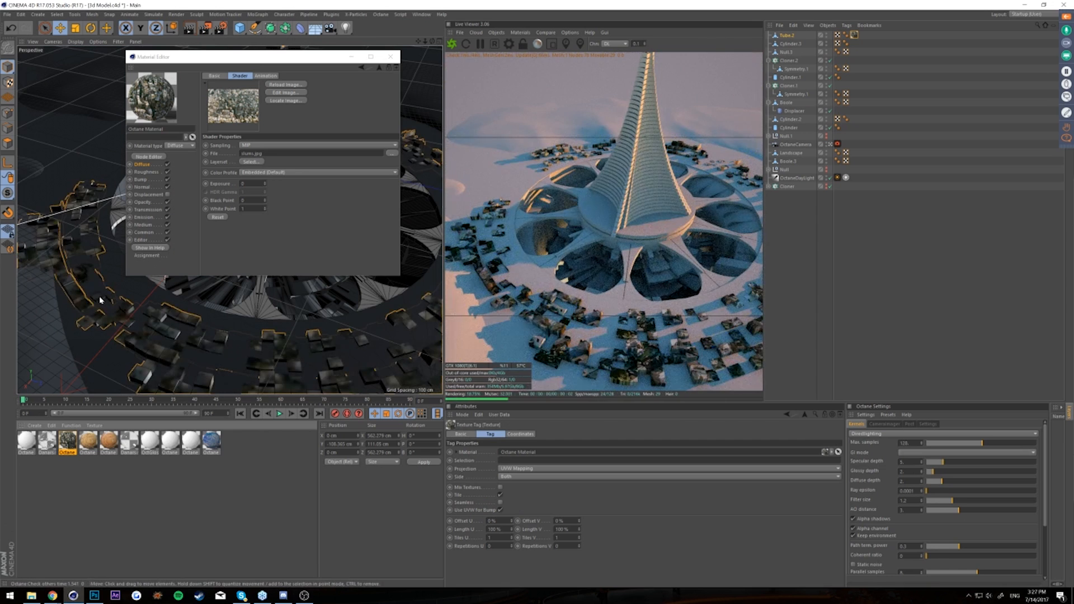
pyautogui.scroll(4, 69, 245)
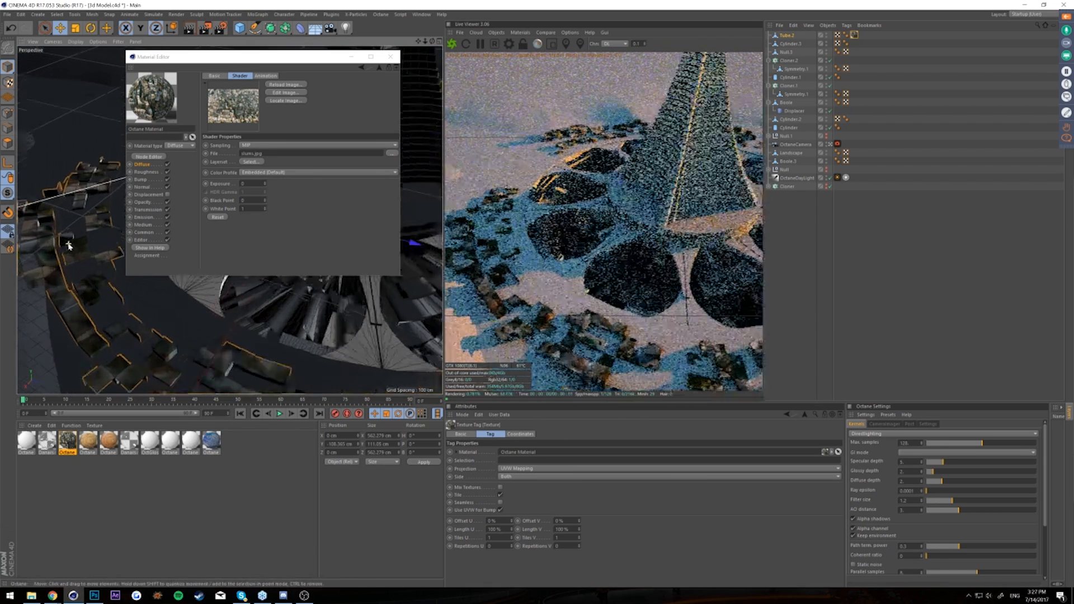
pyautogui.click(389, 57)
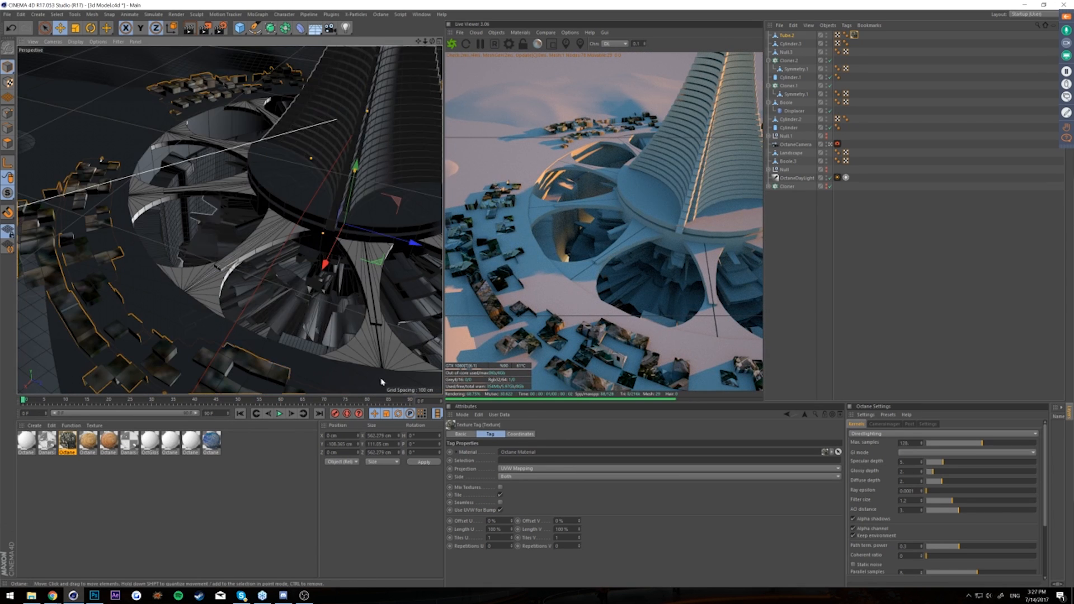
# - Try Cubic projection for the block ring's texture, and undo both the projection change and the material assignment
pyautogui.click(510, 470)
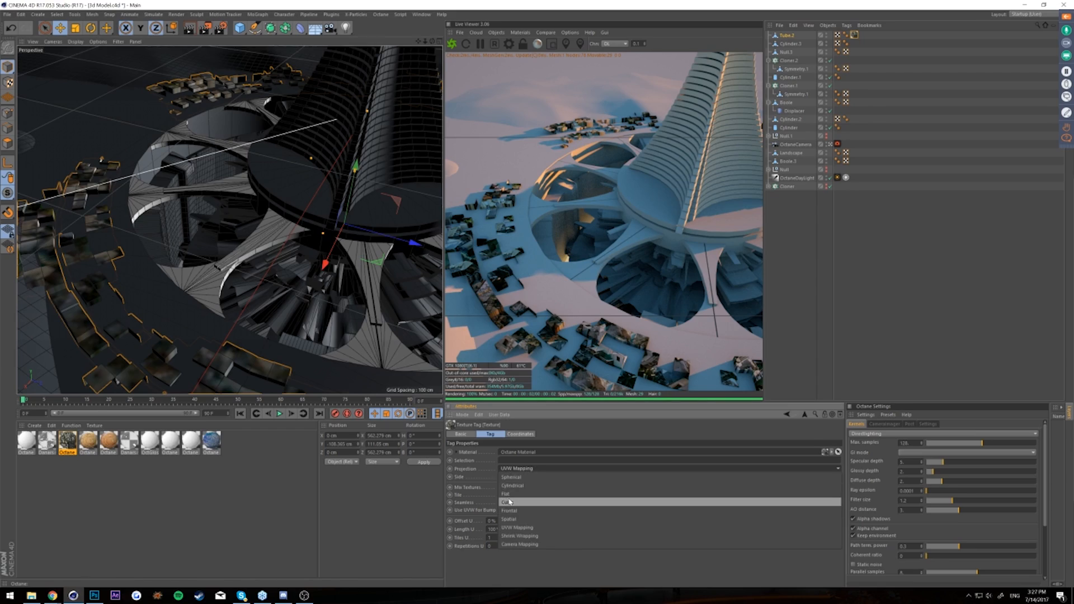
pyautogui.click(506, 498)
pyautogui.keyDown('alt'); pyautogui.moveTo(159, 263); pyautogui.dragTo(153, 239); pyautogui.keyUp('alt')
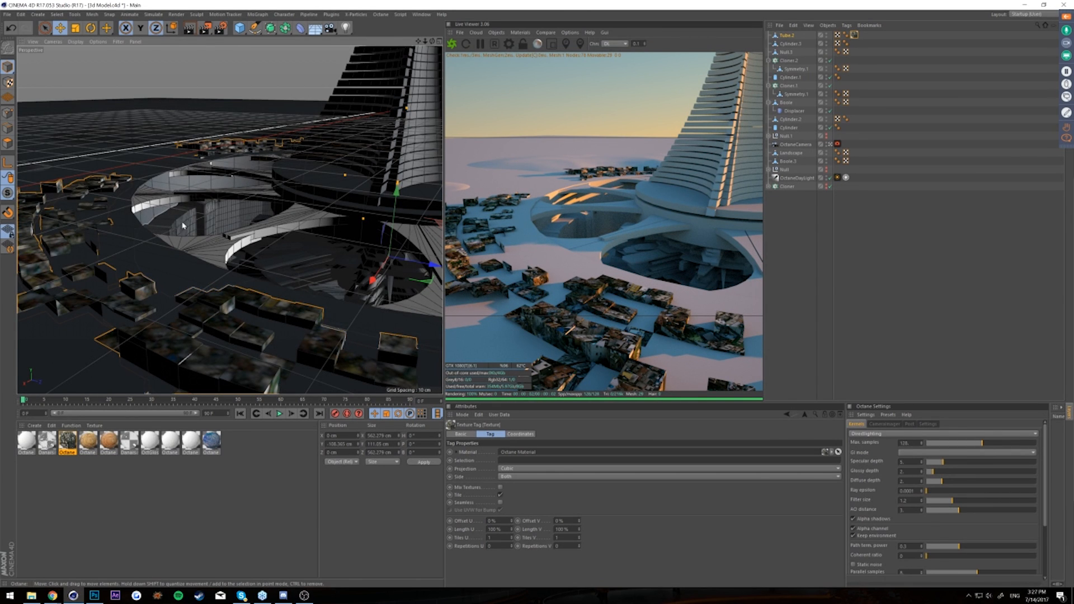
pyautogui.hotkey('ctrl', 'z')
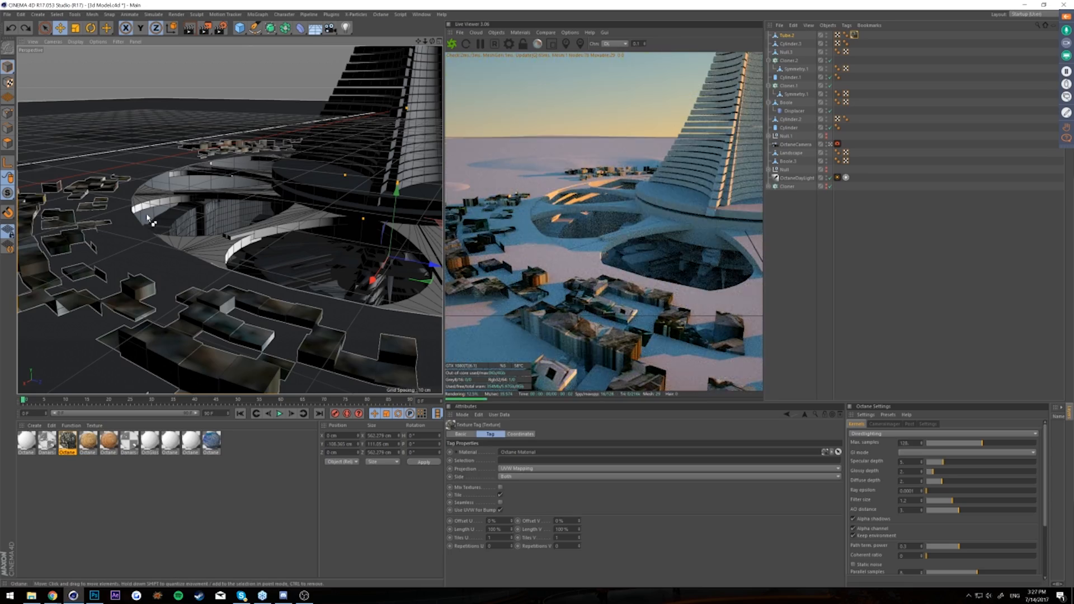
pyautogui.keyDown('alt'); pyautogui.moveTo(141, 242); pyautogui.dragTo(174, 286); pyautogui.keyUp('alt')
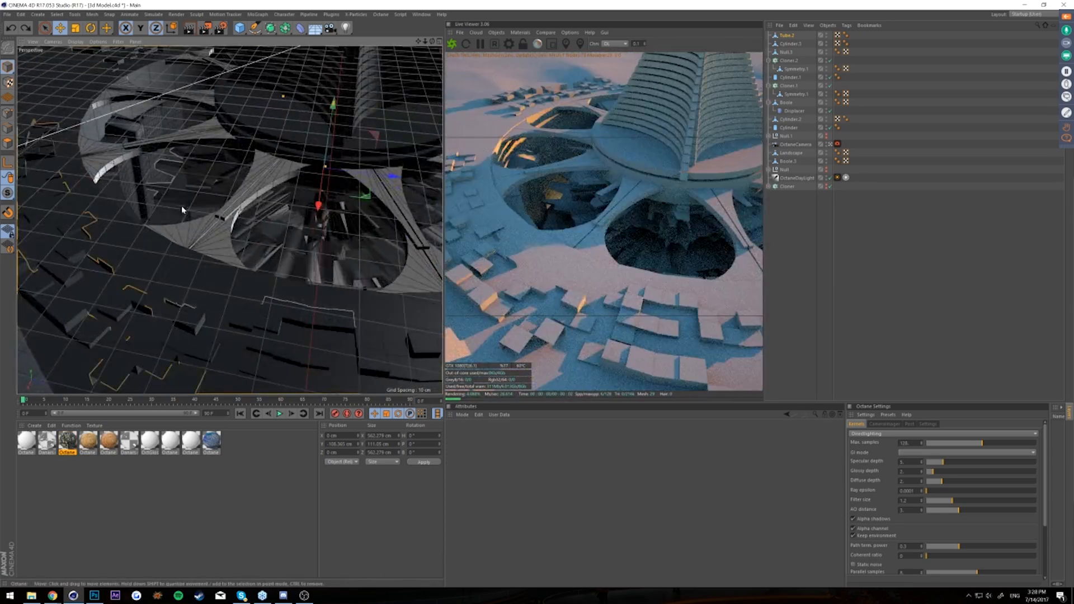
# - Try the brown desert material on the Landscape object around the crater, and undo the assignment
pyautogui.scroll(-5, 183, 210)
pyautogui.scroll(5, 180, 208)
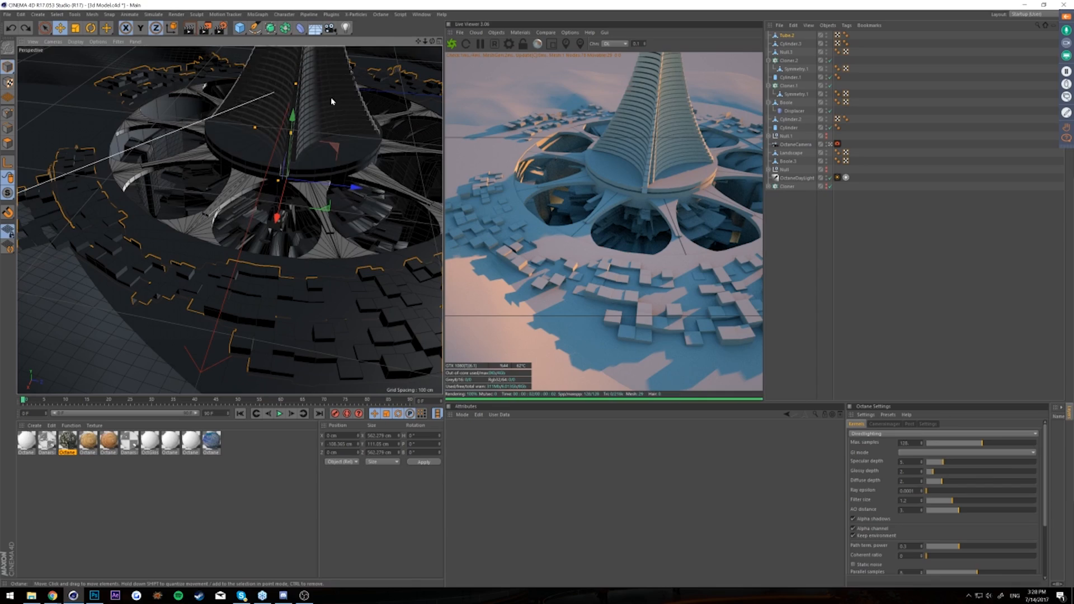
pyautogui.keyDown('alt'); pyautogui.moveTo(174, 84); pyautogui.dragTo(186, 132); pyautogui.keyUp('alt')
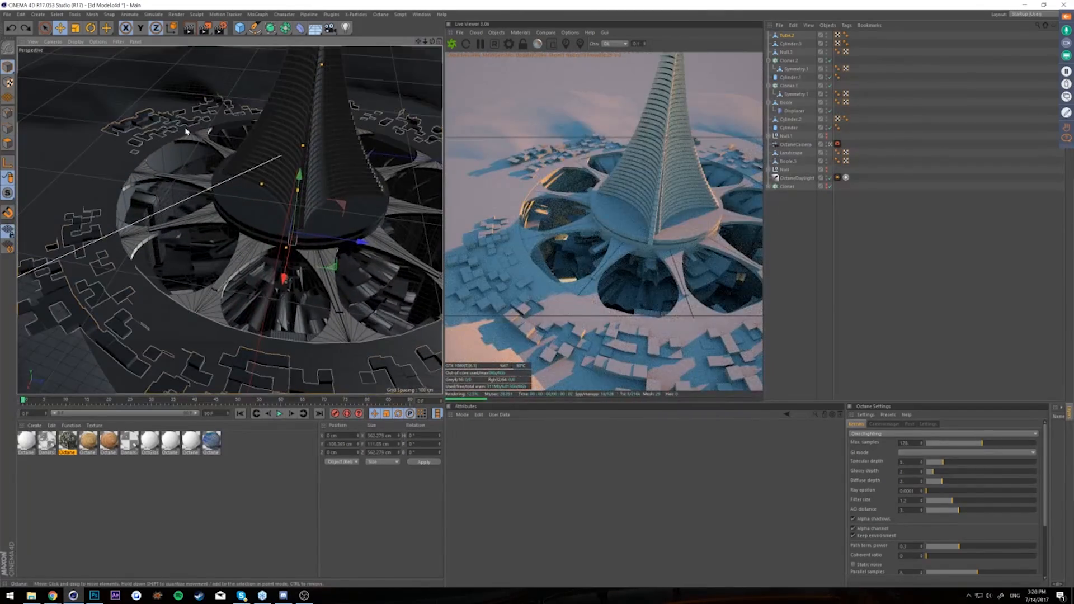
pyautogui.moveTo(112, 441); pyautogui.dragTo(105, 219)
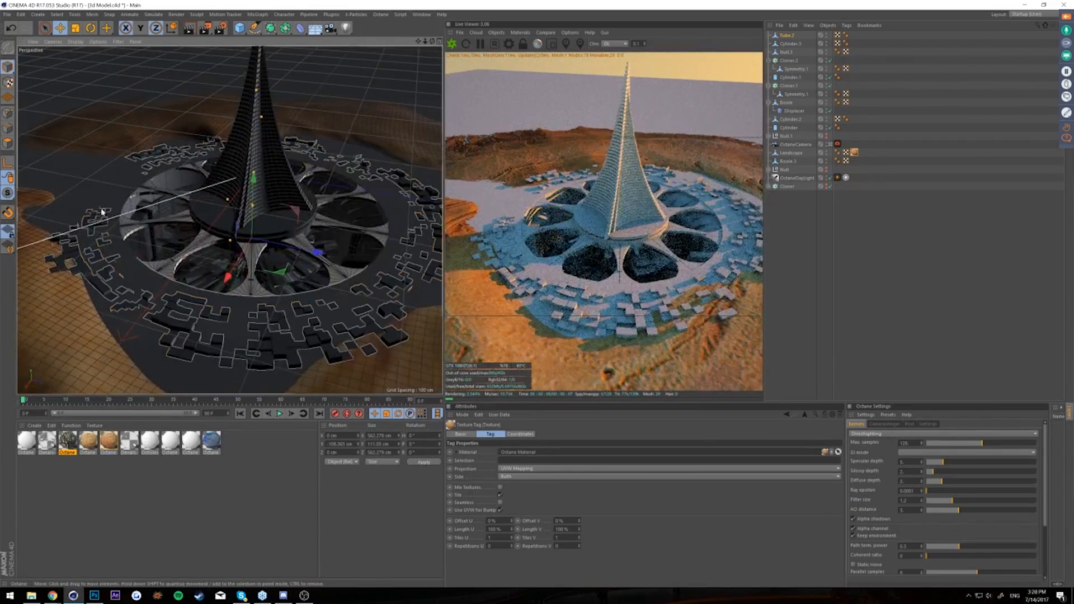
pyautogui.scroll(4, 97, 200)
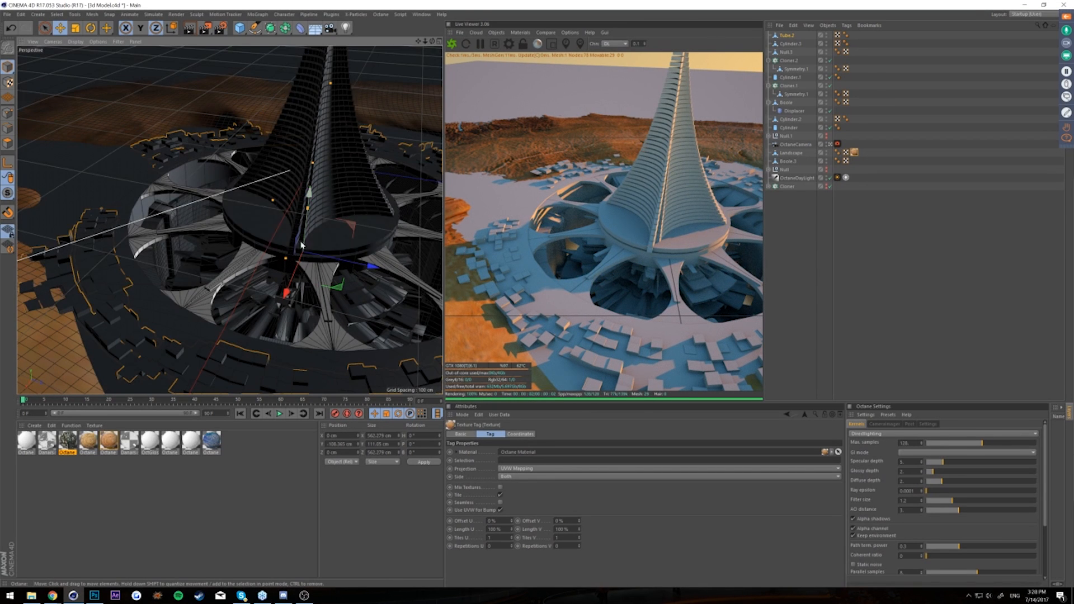
pyautogui.keyDown('alt'); pyautogui.moveTo(204, 266); pyautogui.dragTo(185, 234); pyautogui.keyUp('alt')
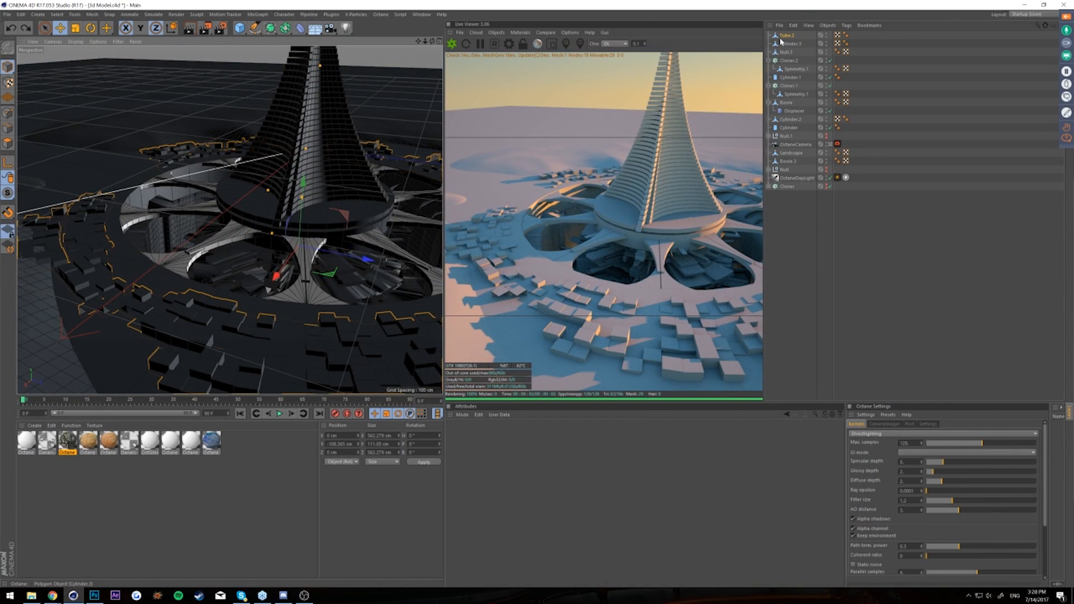
# - Select the ribbed tent shell and add a PolyFX object as its child
pyautogui.moveTo(418, 41); pyautogui.dragTo(406, 130)
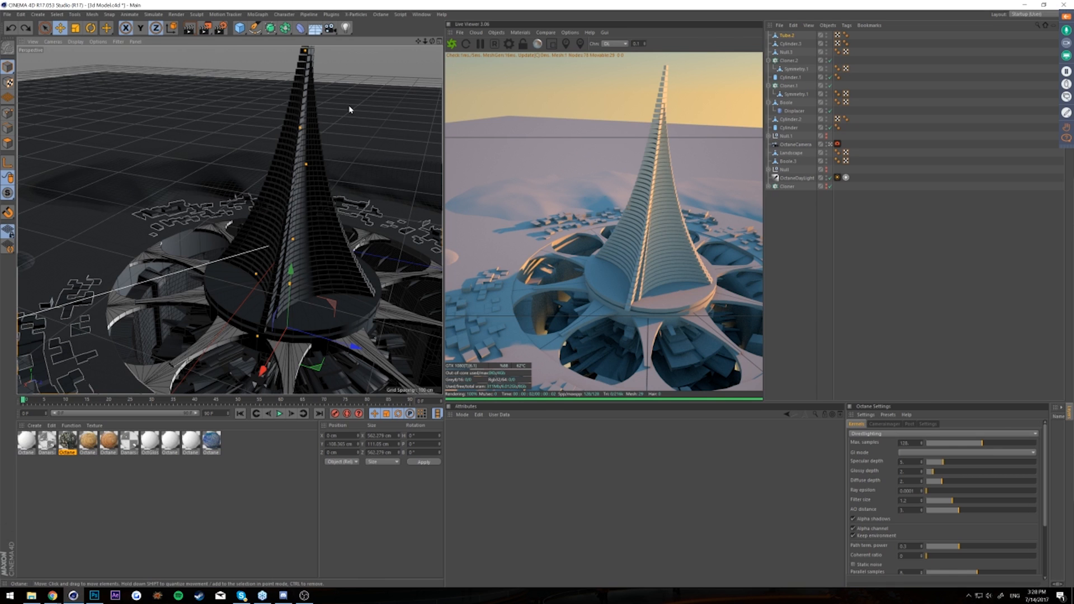
pyautogui.click(291, 139)
pyautogui.keyDown('alt'); pyautogui.moveTo(307, 199); pyautogui.dragTo(322, 180); pyautogui.keyUp('alt')
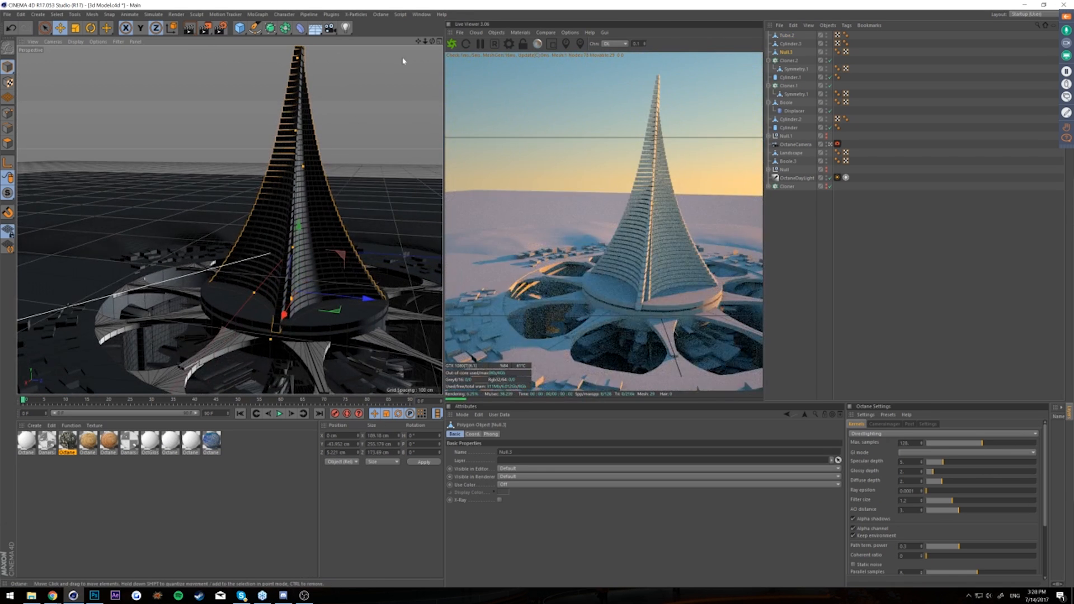
pyautogui.moveTo(418, 41); pyautogui.dragTo(372, 39)
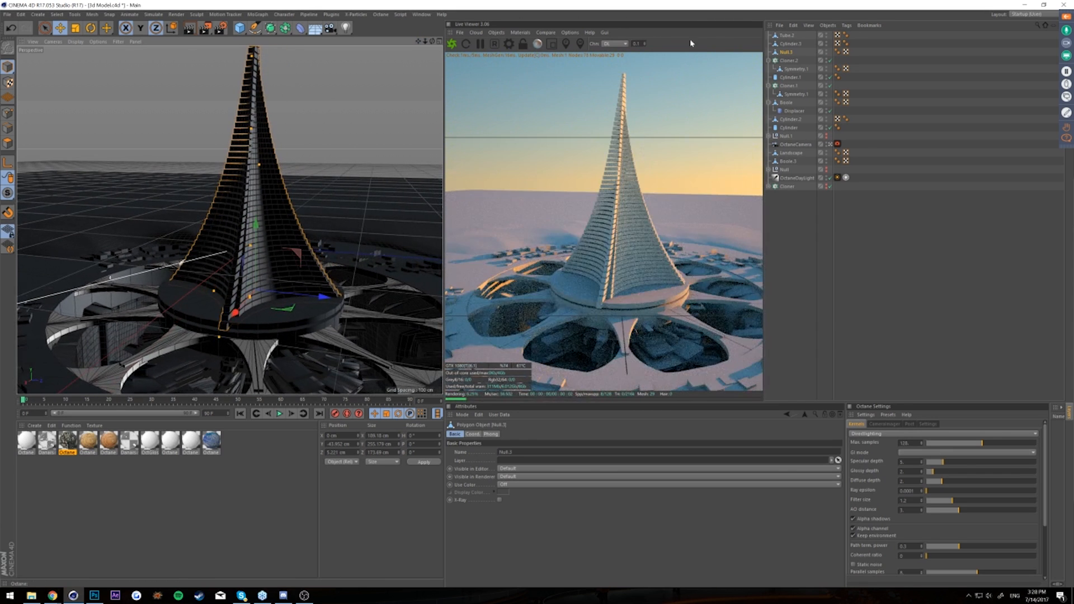
pyautogui.click(769, 61)
pyautogui.click(773, 63)
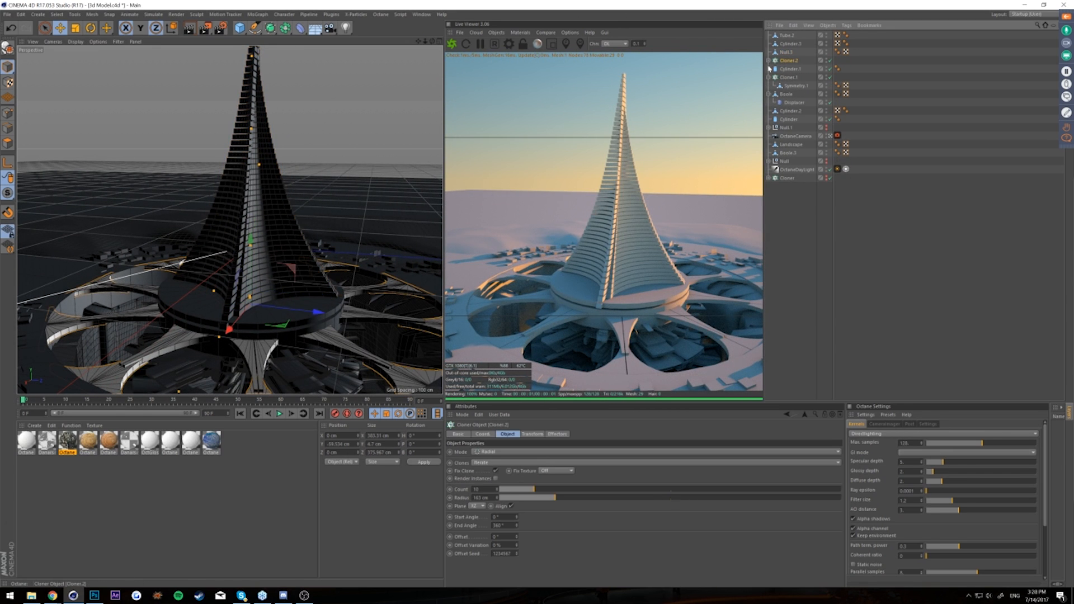
pyautogui.click(780, 52)
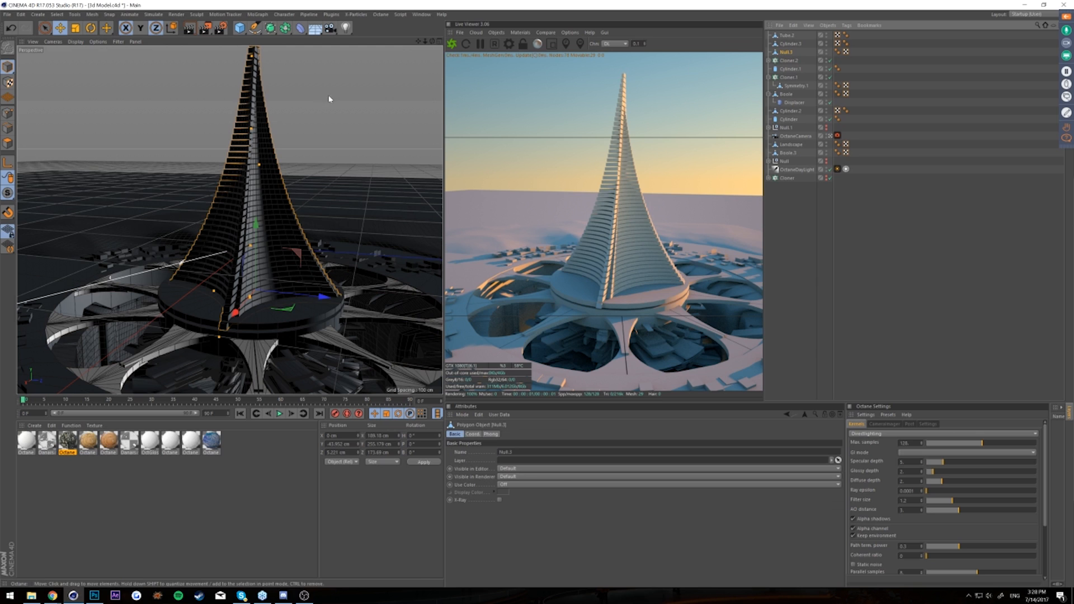
pyautogui.click(266, 15)
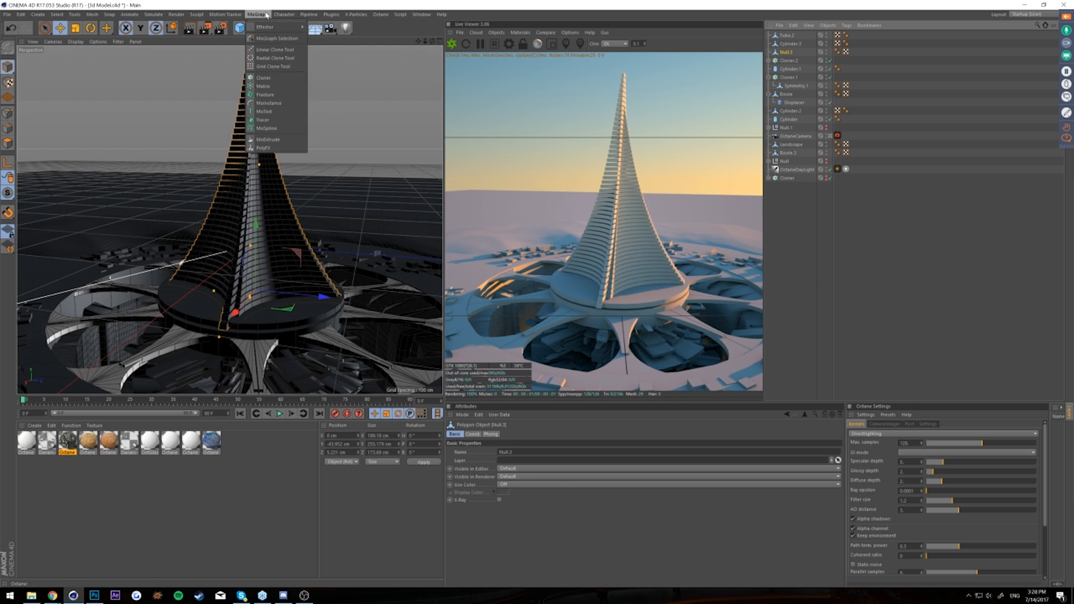
pyautogui.moveTo(285, 14)
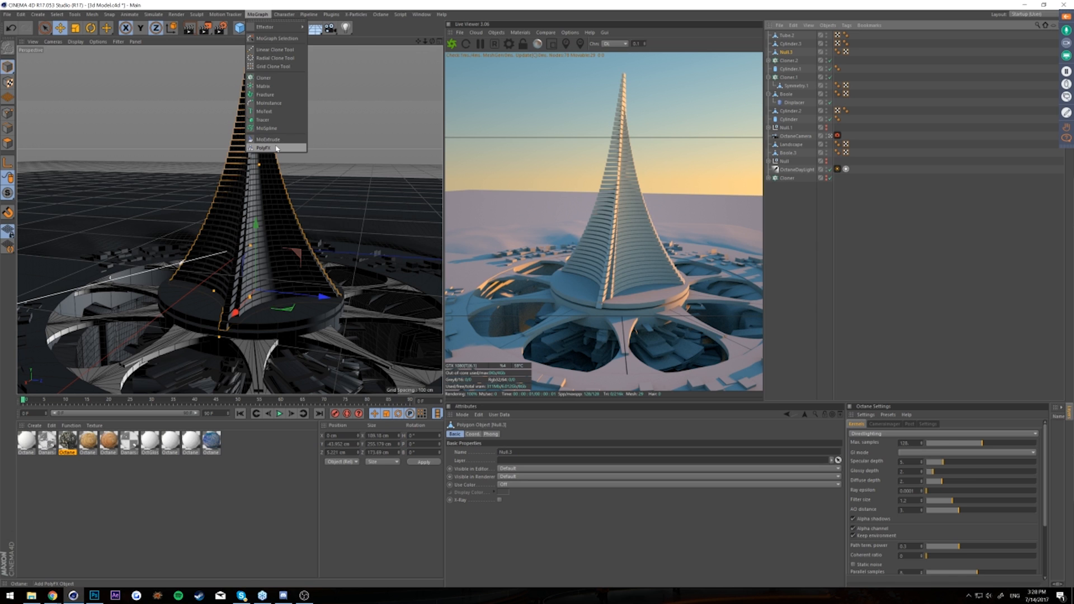
pyautogui.click(276, 148)
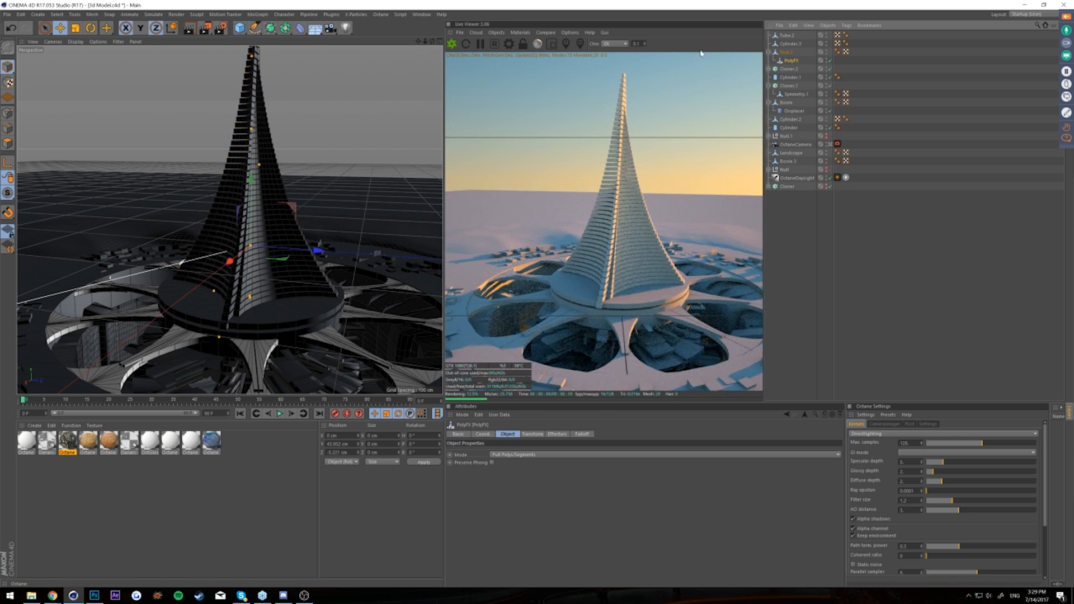
pyautogui.click(783, 53)
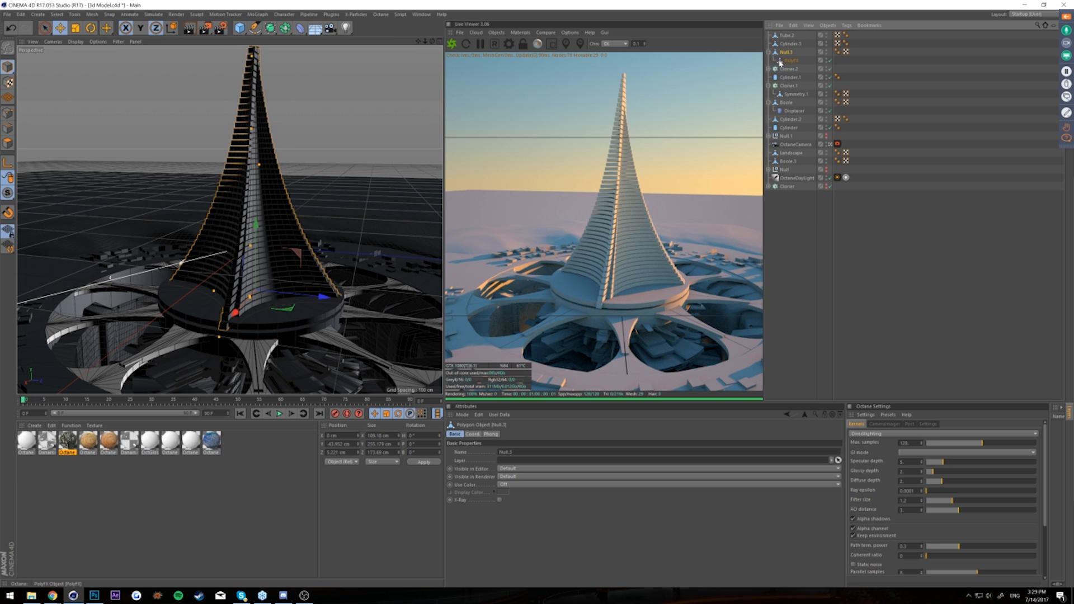
pyautogui.click(787, 60)
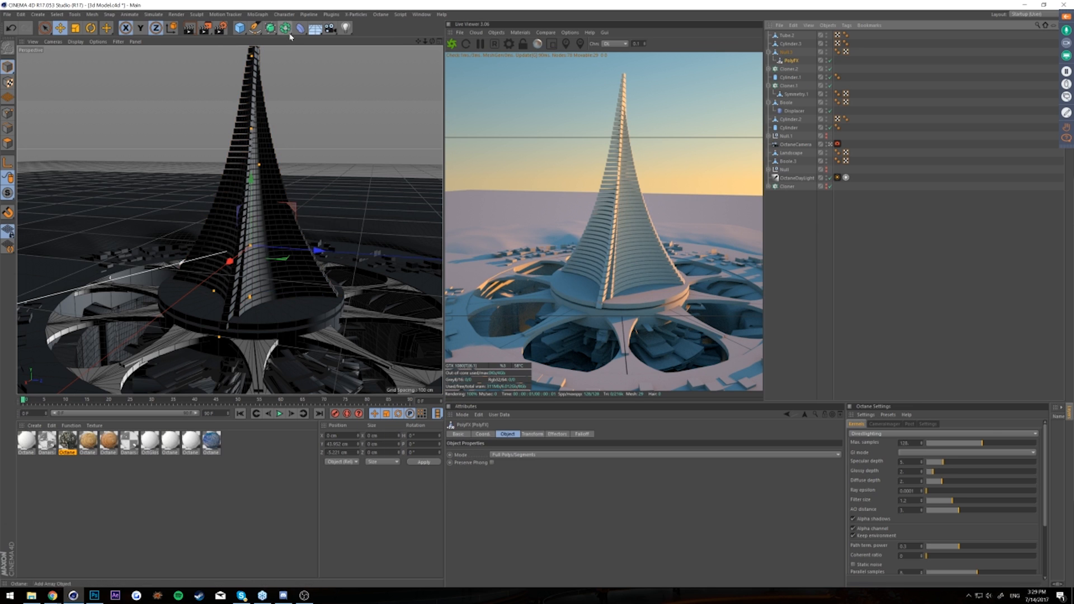
# - Try shrinking the tent shell's PolyFX segments by lowering their X and Y scale, and undo both changes
pyautogui.click(534, 434)
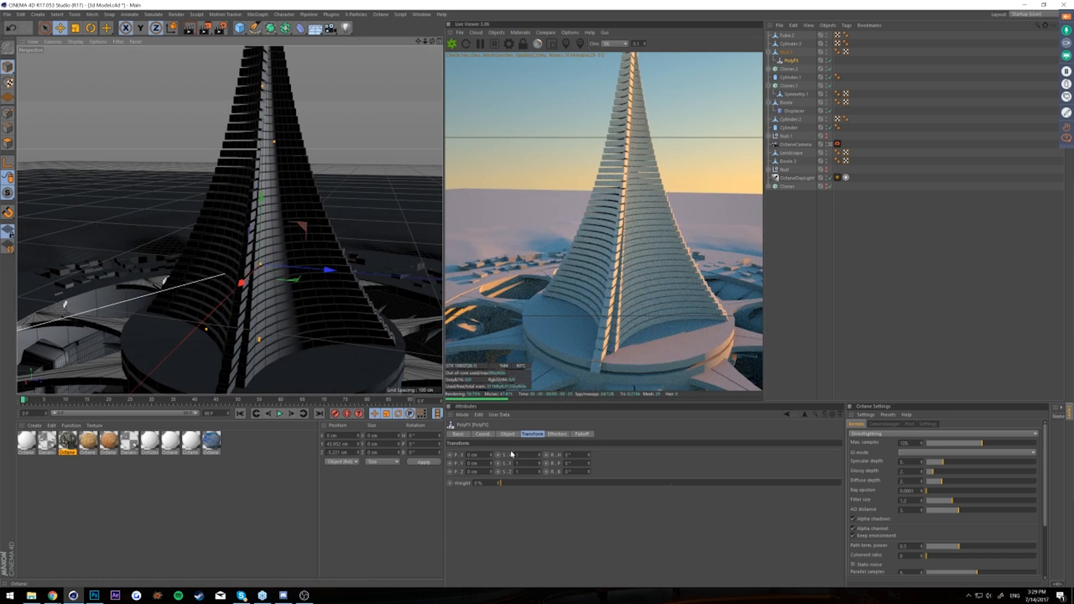
pyautogui.moveTo(539, 454)
pyautogui.mouseDown()
pyautogui.moveTo(538, 476)
pyautogui.moveTo(540, 457)
pyautogui.mouseUp()
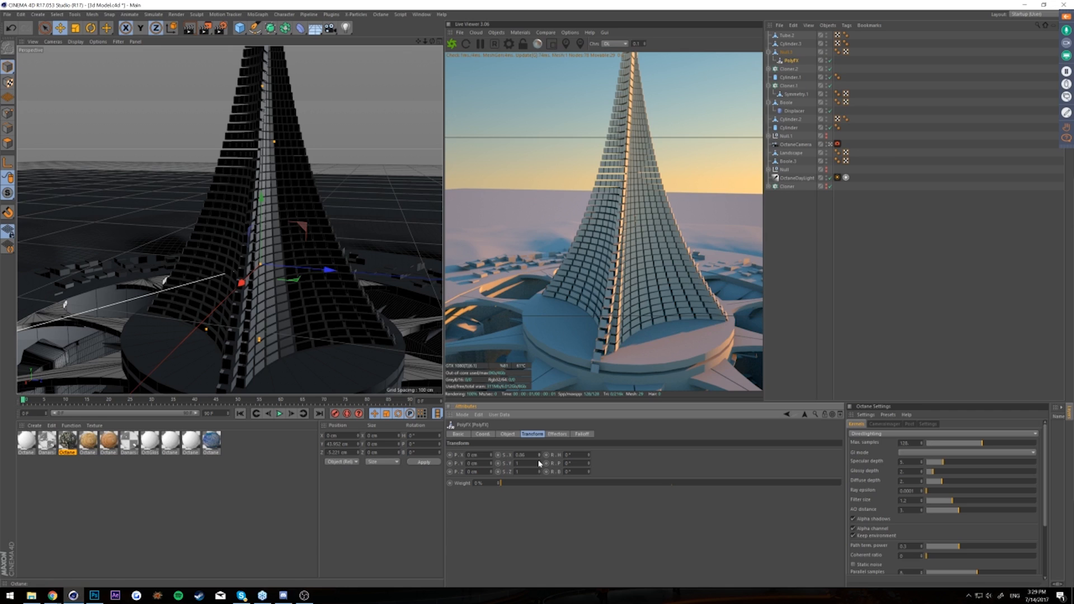
pyautogui.moveTo(539, 463); pyautogui.dragTo(539, 476)
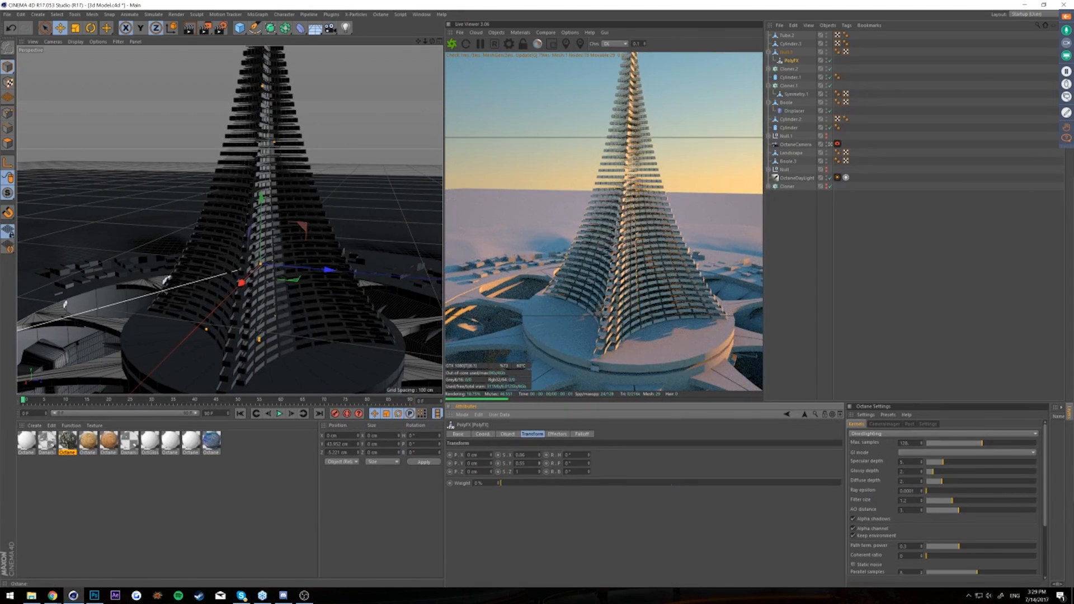
pyautogui.hotkey('ctrl', 'z')
pyautogui.hotkey('ctrl', 'z')
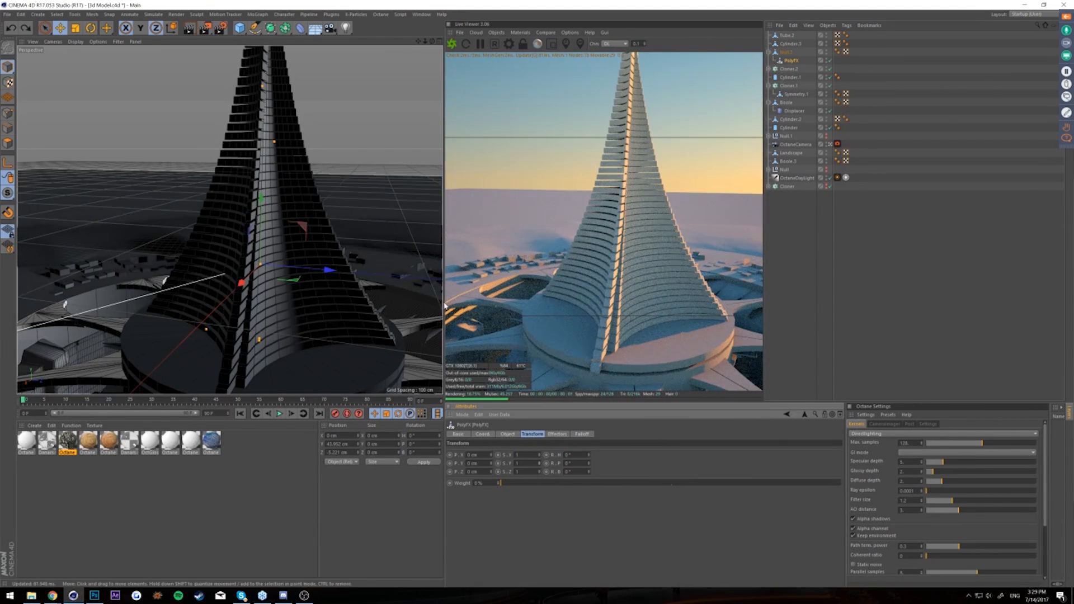
# - Try a Random effector with a larger position offset on the tent's PolyFX, and undo its addition
pyautogui.click(258, 14)
pyautogui.moveTo(261, 32)
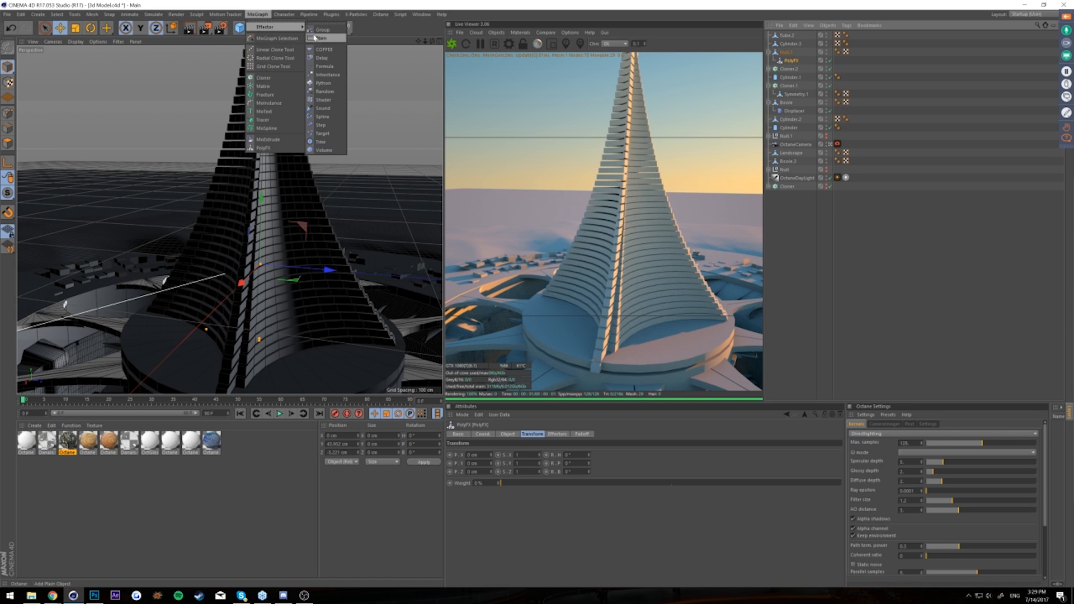
pyautogui.click(326, 91)
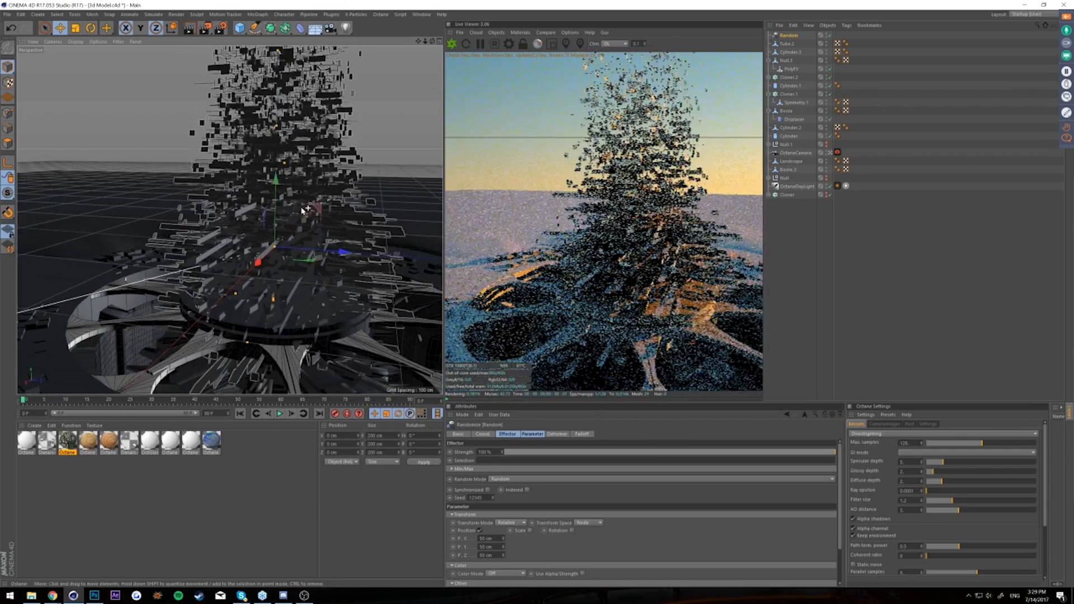
pyautogui.moveTo(303, 209)
pyautogui.keyDown('alt'); pyautogui.mouseDown()
pyautogui.moveTo(302, 198)
pyautogui.moveTo(290, 215)
pyautogui.moveTo(260, 222)
pyautogui.moveTo(304, 210)
pyautogui.mouseUp(); pyautogui.keyUp('alt')
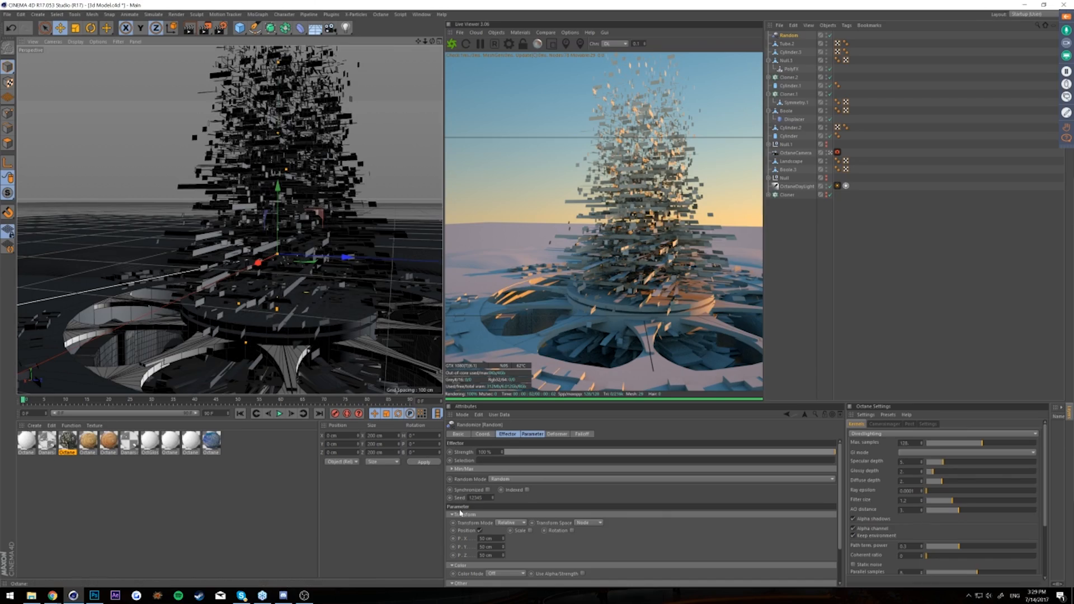
pyautogui.moveTo(502, 540)
pyautogui.mouseDown()
pyautogui.moveTo(564, 540)
pyautogui.moveTo(502, 538)
pyautogui.mouseUp()
pyautogui.hotkey('ctrl', 'z')
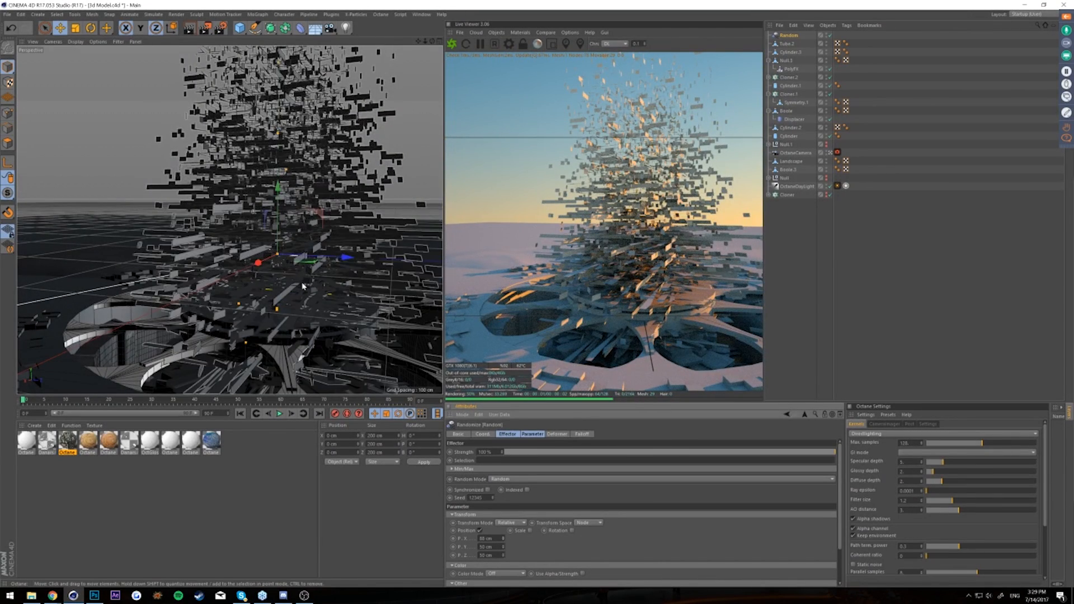
pyautogui.hotkey('ctrl', 'z')
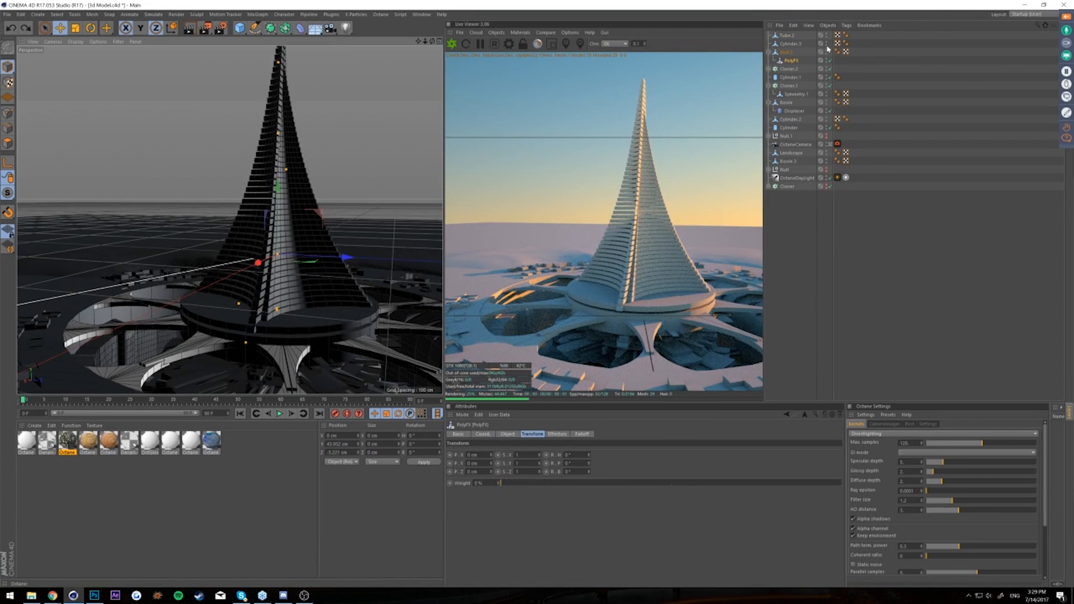
# - Add a Shader effector to the tent's PolyFX and set its uniform scale parameter to -1
pyautogui.click(794, 60)
pyautogui.click(257, 15)
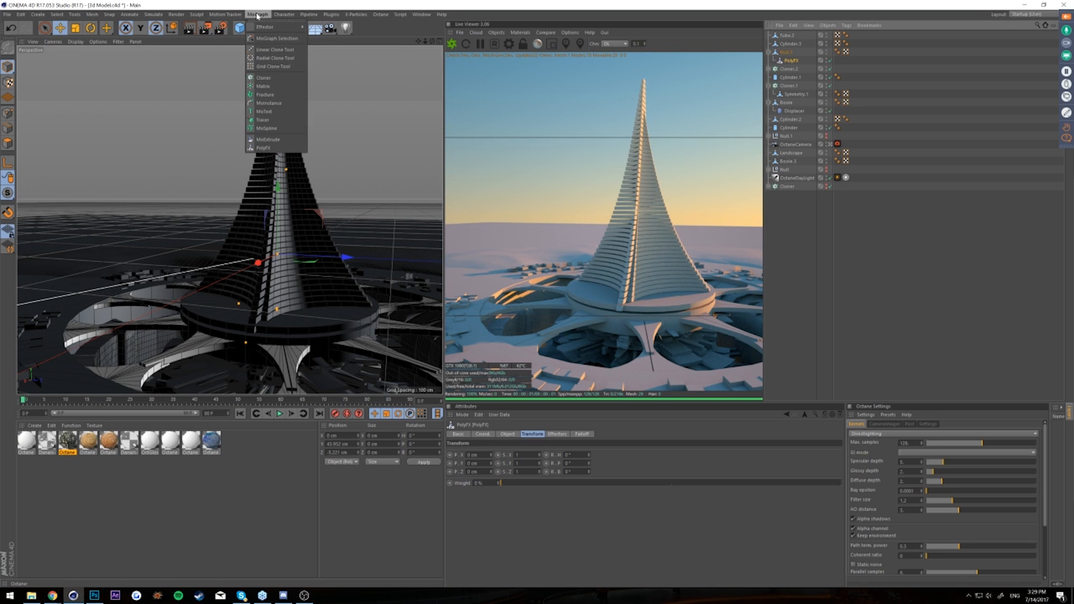
pyautogui.moveTo(283, 15)
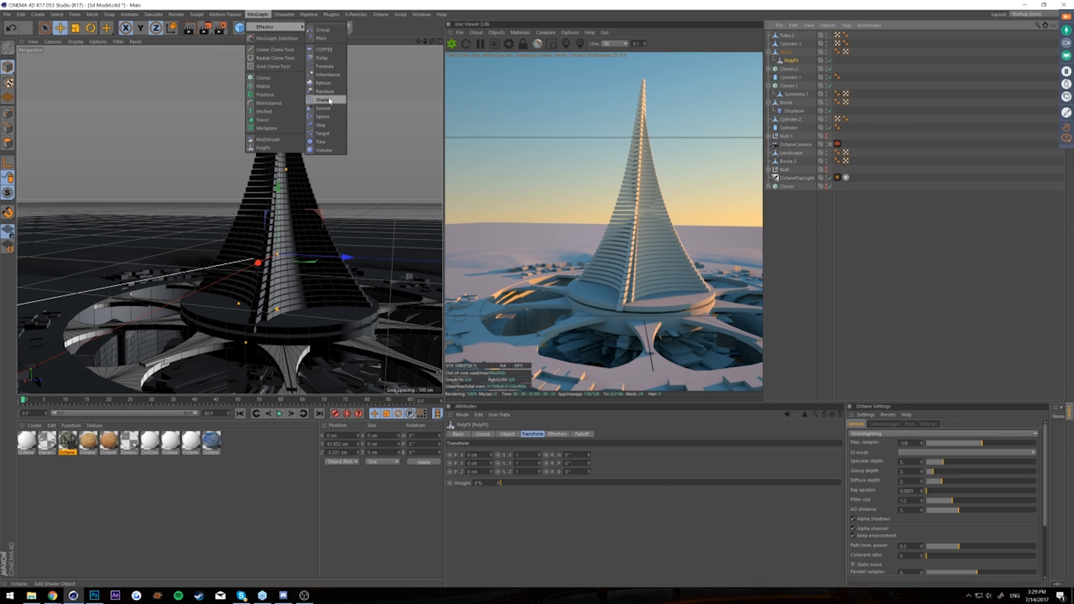
pyautogui.click(324, 100)
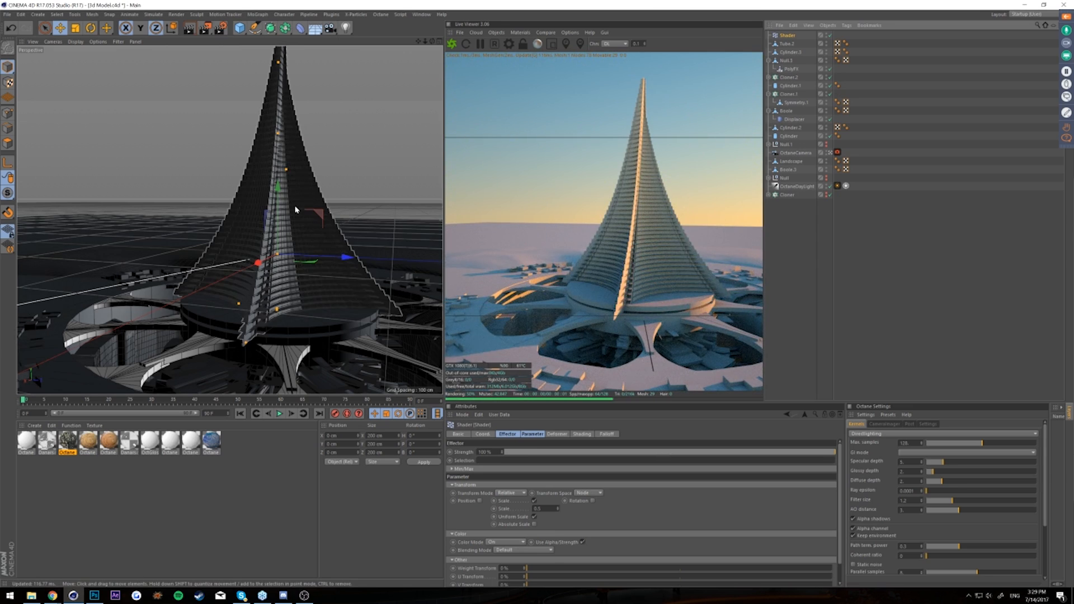
pyautogui.keyDown('alt'); pyautogui.moveTo(292, 231); pyautogui.dragTo(304, 249); pyautogui.keyUp('alt')
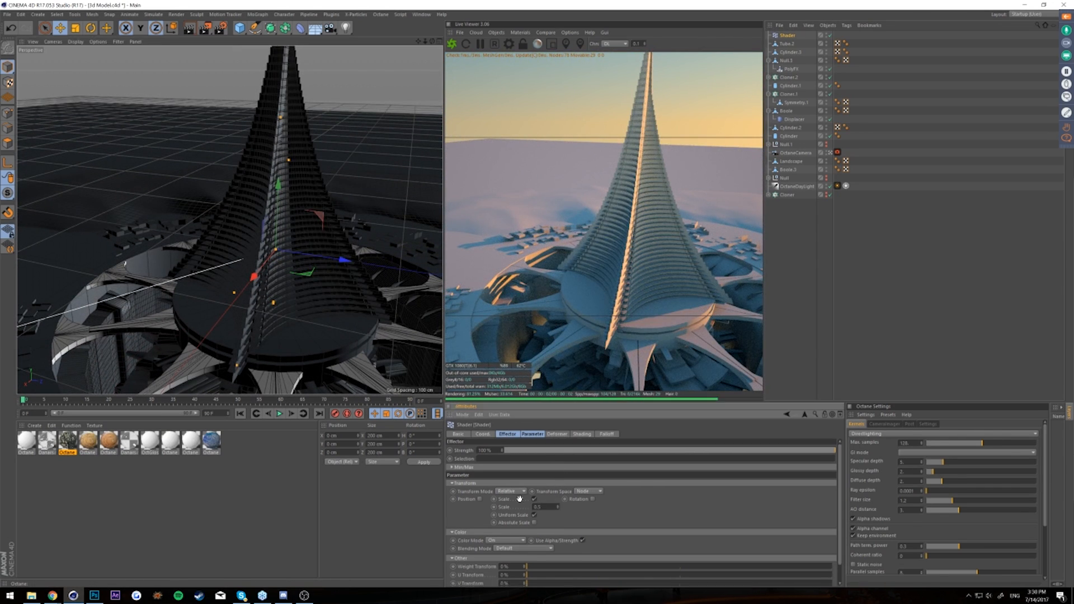
pyautogui.scroll(-1, 478, 485)
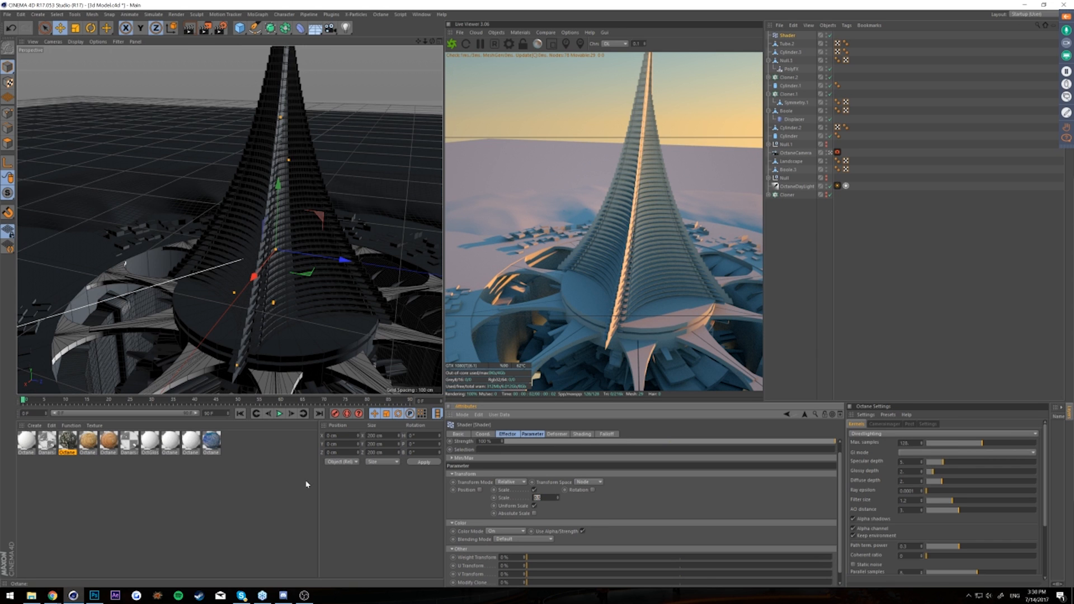
pyautogui.write('-1')
pyautogui.press('Return')
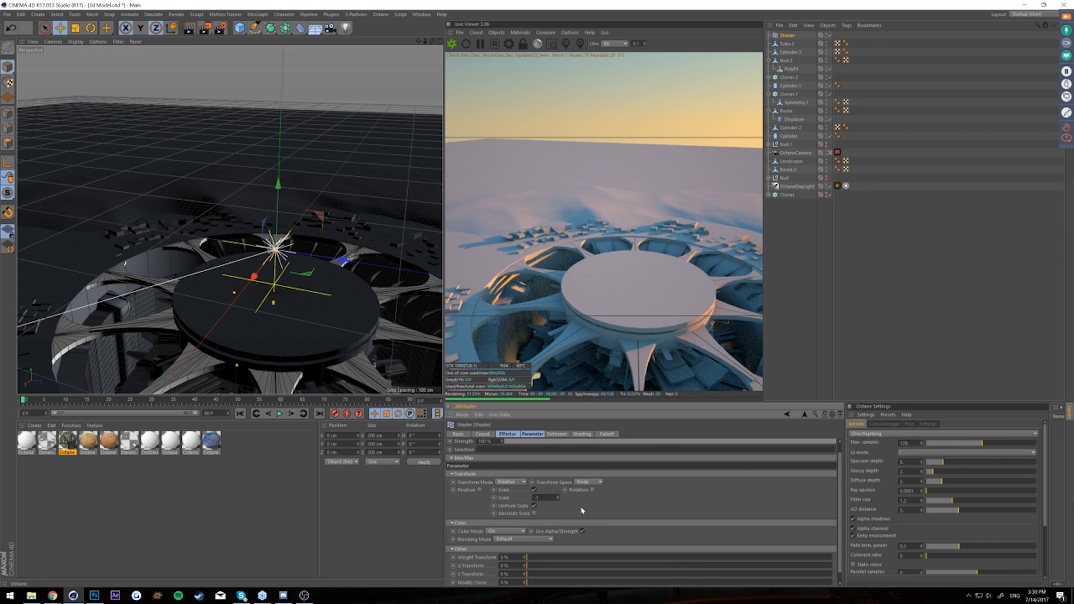
# - Load a Noise shader as the Shader effector's custom shader and set its noise type to Electric
pyautogui.click(582, 434)
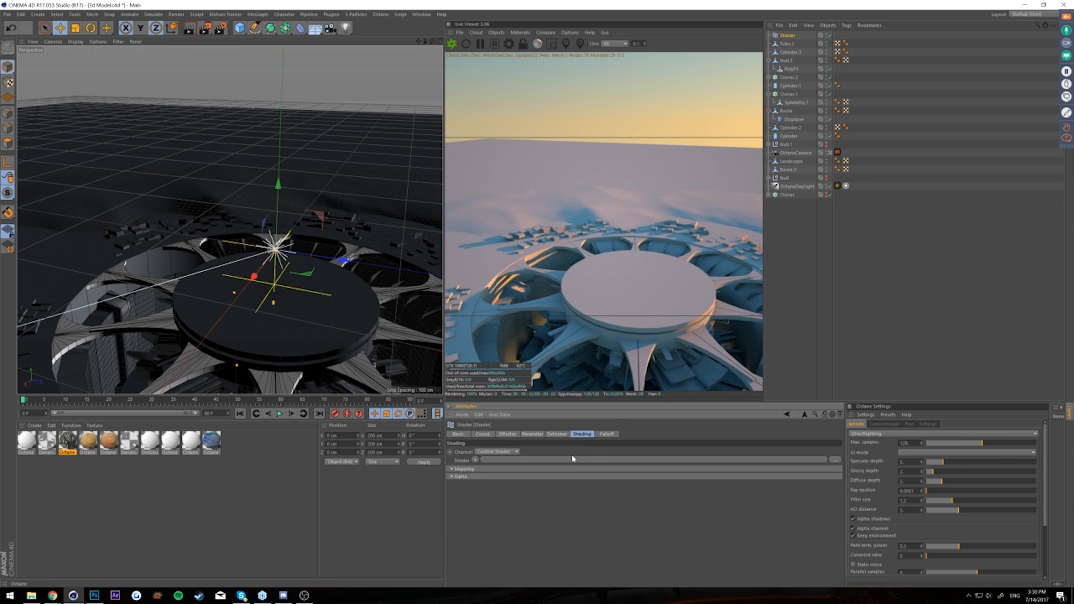
pyautogui.click(476, 460)
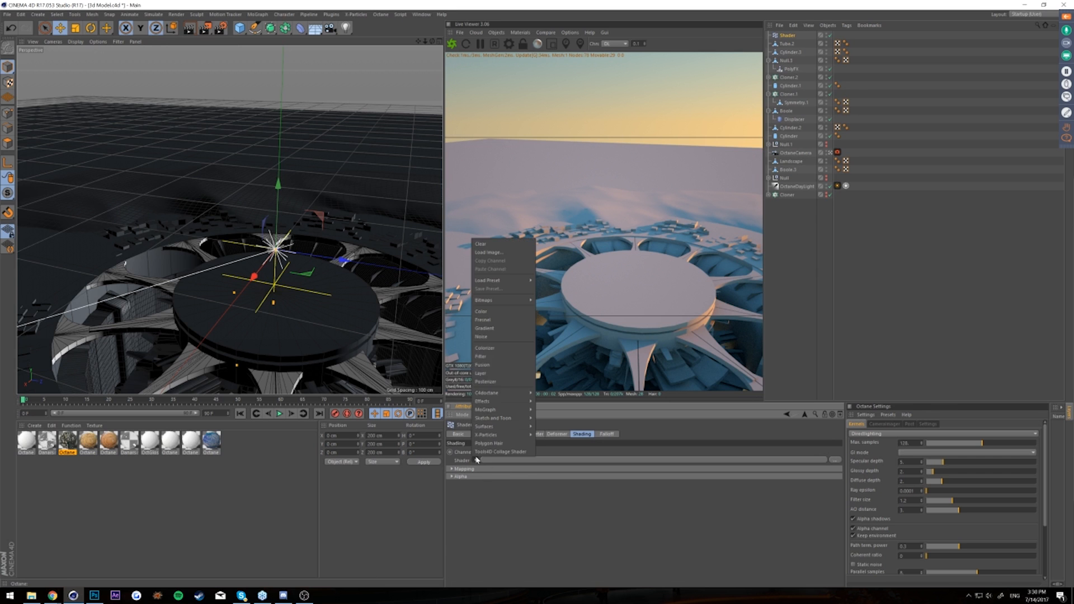
pyautogui.click(482, 336)
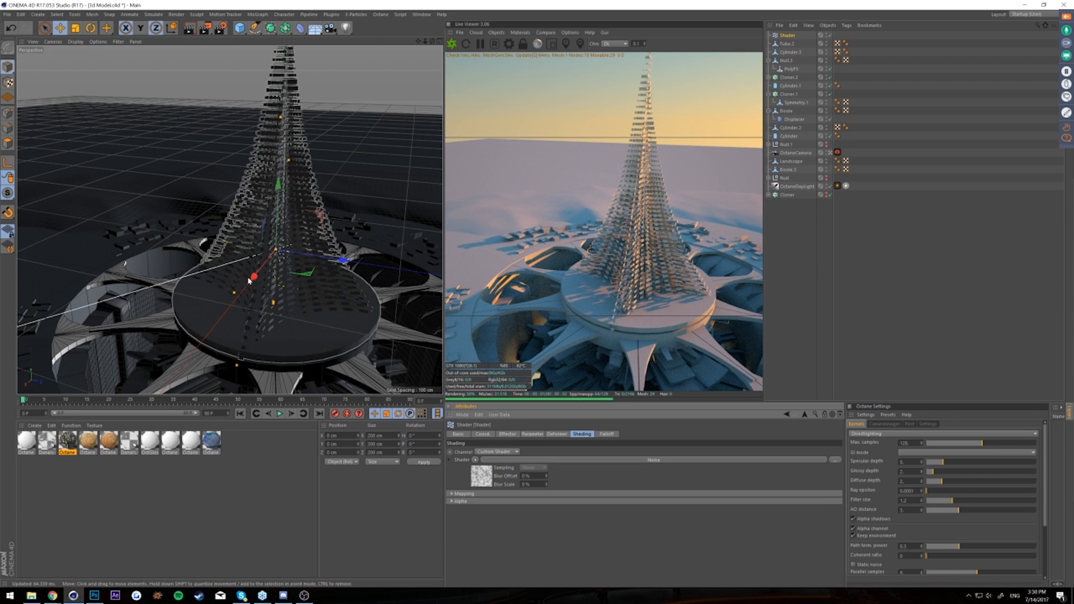
pyautogui.click(480, 480)
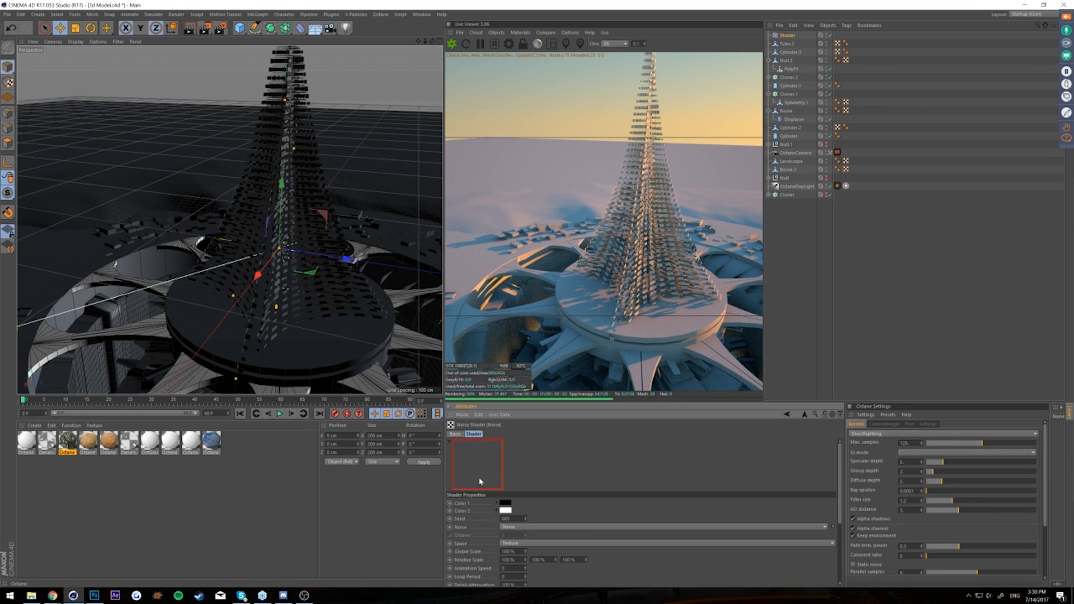
pyautogui.click(837, 525)
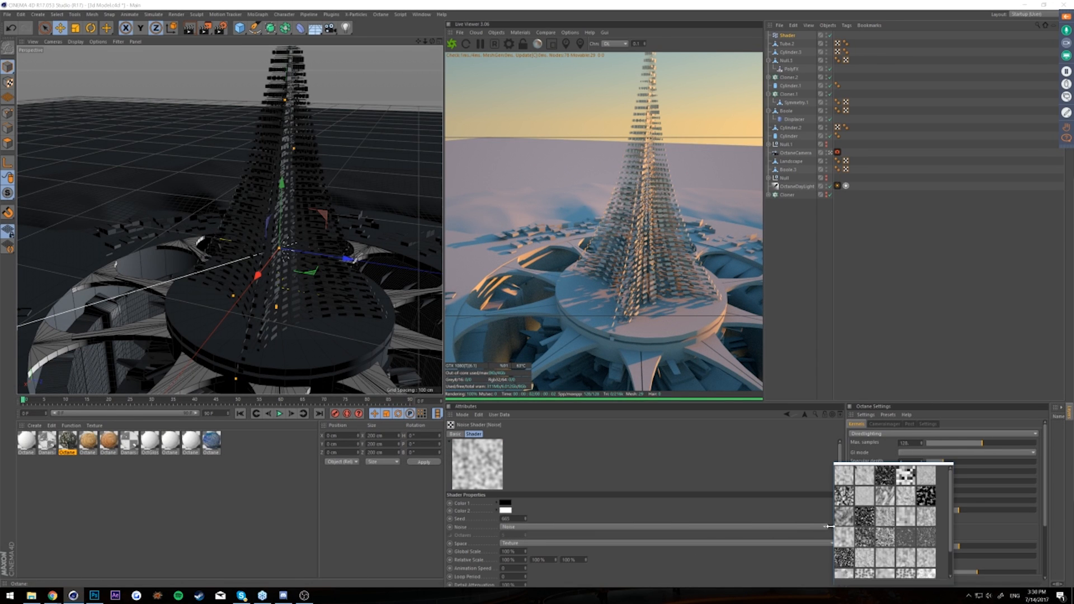
pyautogui.click(873, 504)
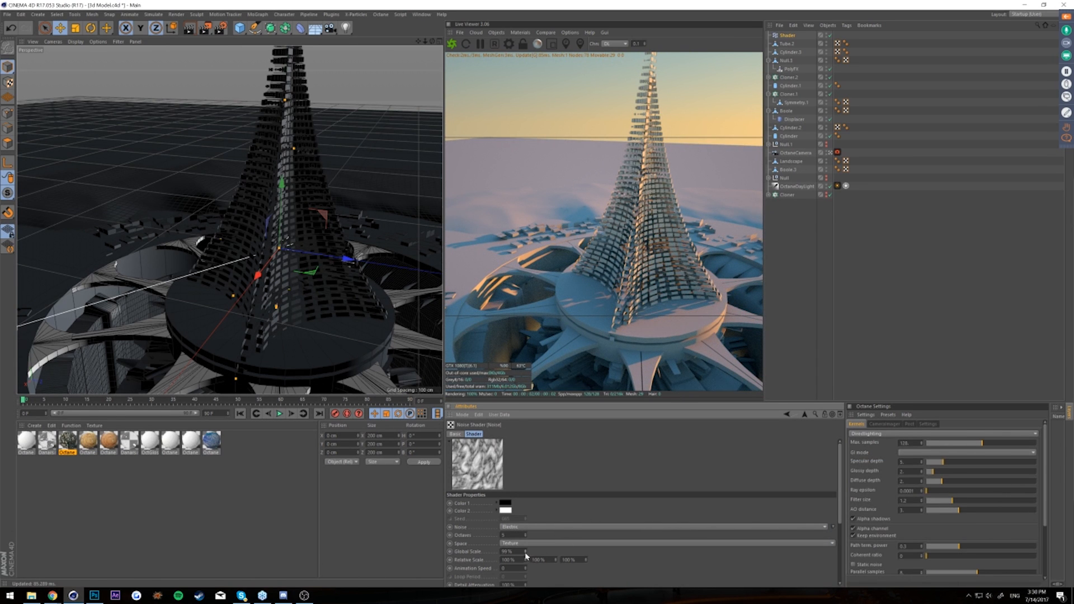
# - Raise the noise shader's contrast to 100 % and adjust its global scale to 117 %
pyautogui.moveTo(524, 552); pyautogui.dragTo(525, 548)
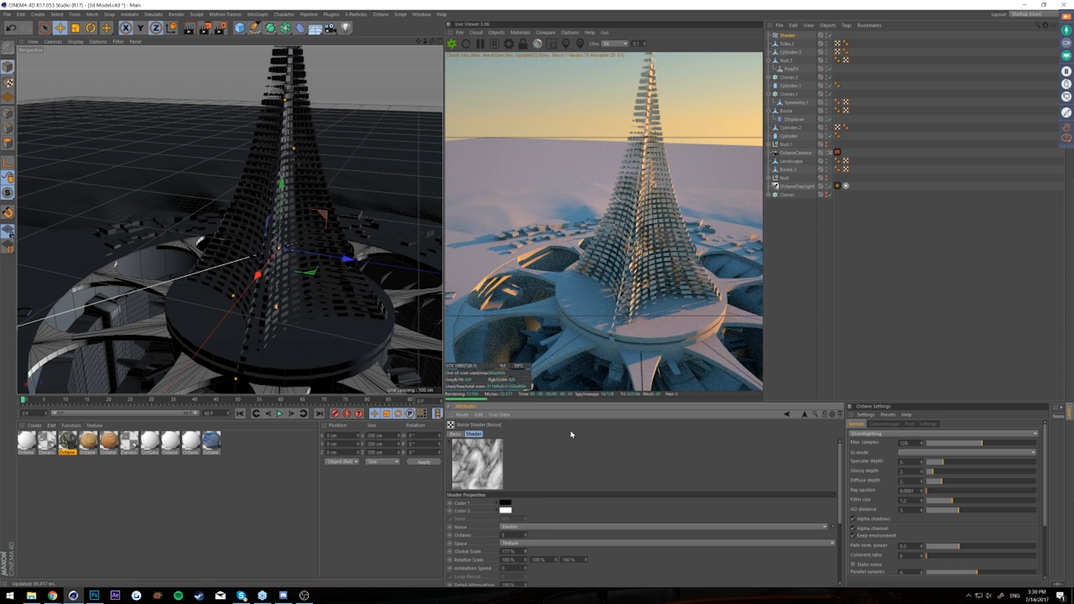
pyautogui.scroll(-3, 594, 475)
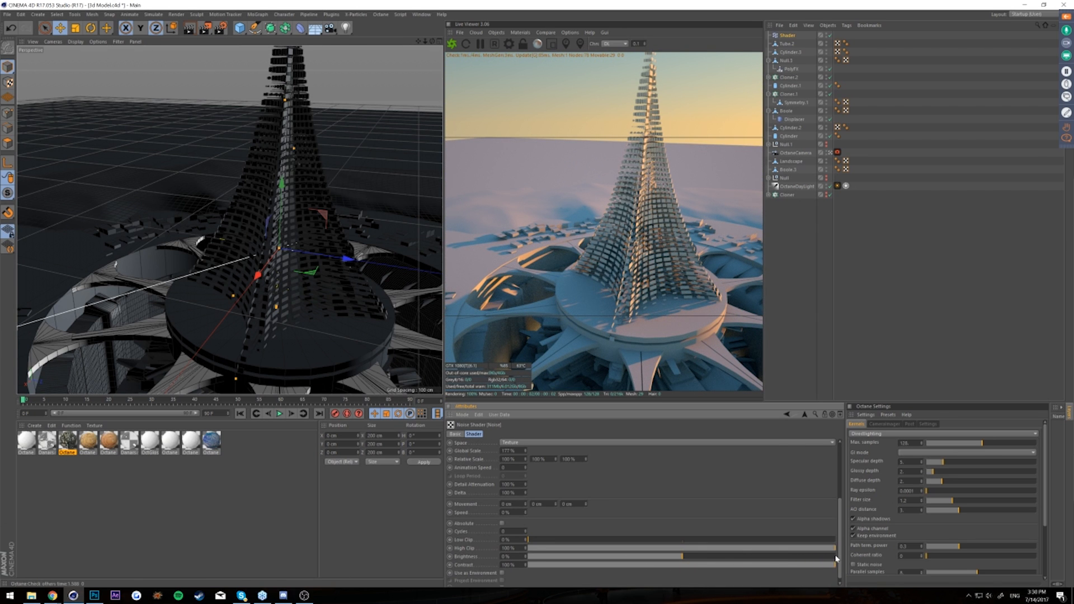
pyautogui.scroll(2, 728, 488)
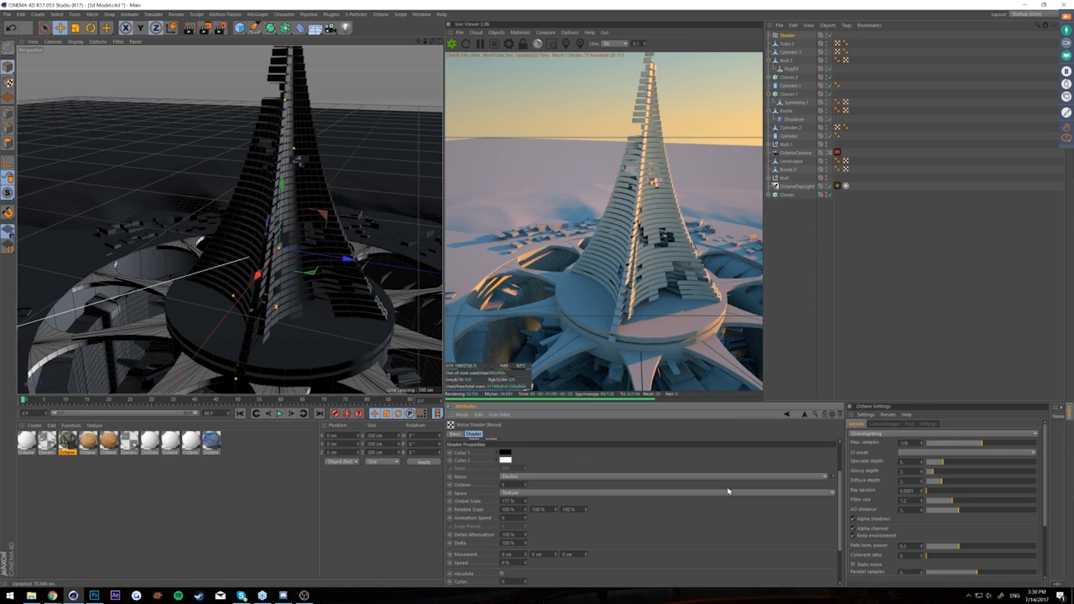
pyautogui.keyDown('alt'); pyautogui.moveTo(350, 257); pyautogui.dragTo(311, 258); pyautogui.keyUp('alt')
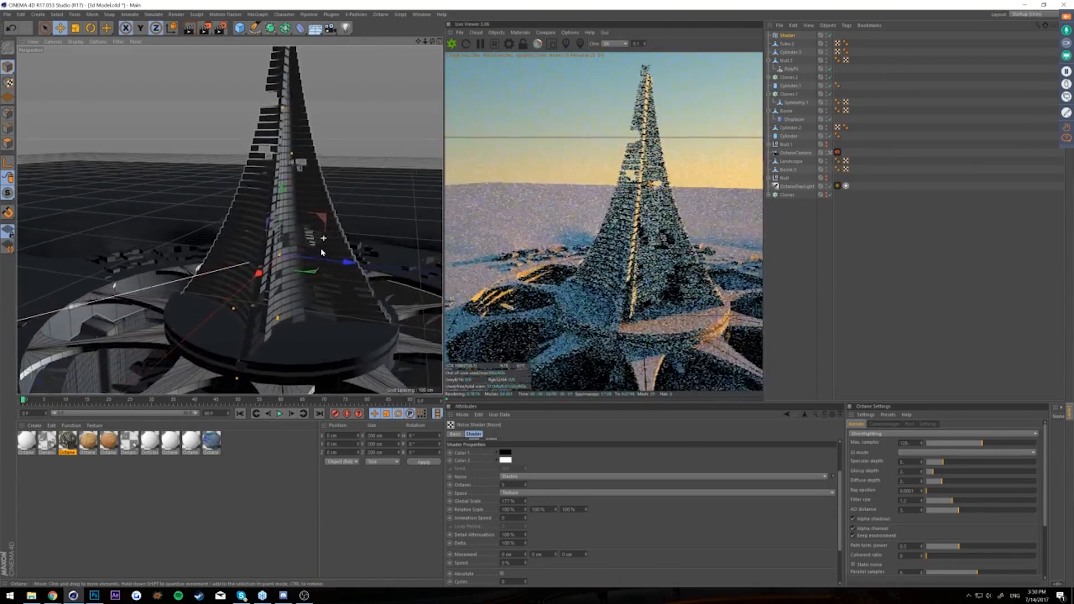
pyautogui.moveTo(525, 501); pyautogui.dragTo(525, 508)
pyautogui.click(525, 501)
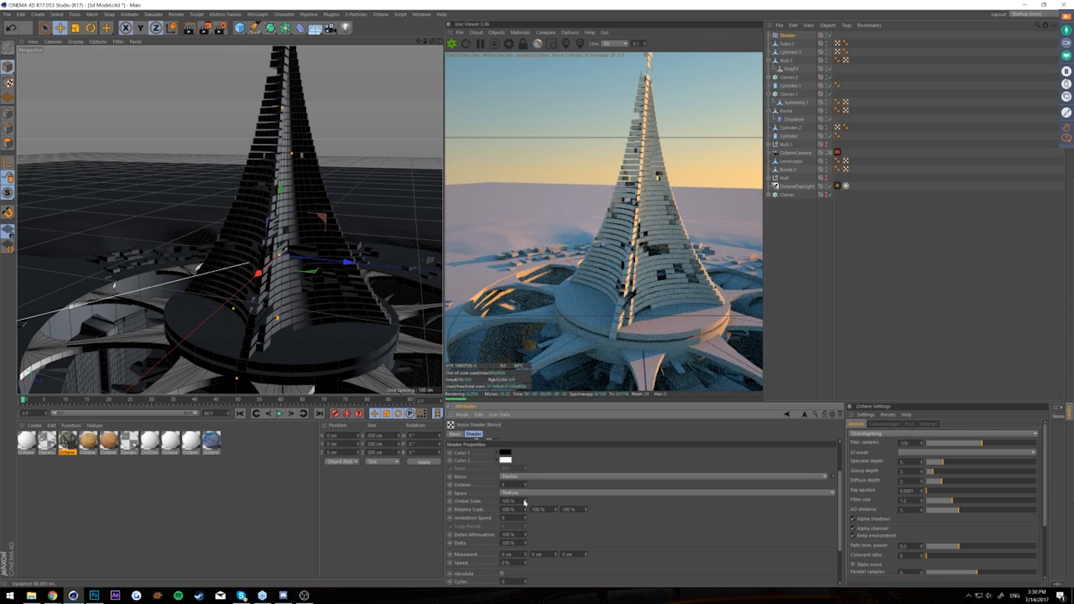
pyautogui.click(525, 502)
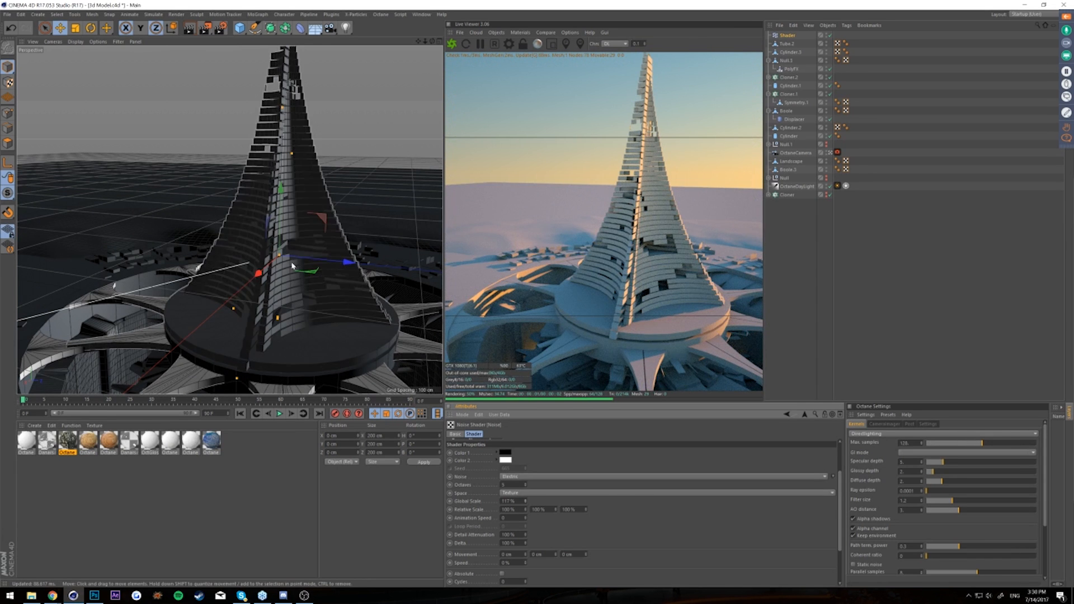
pyautogui.moveTo(297, 257); pyautogui.dragTo(312, 243)
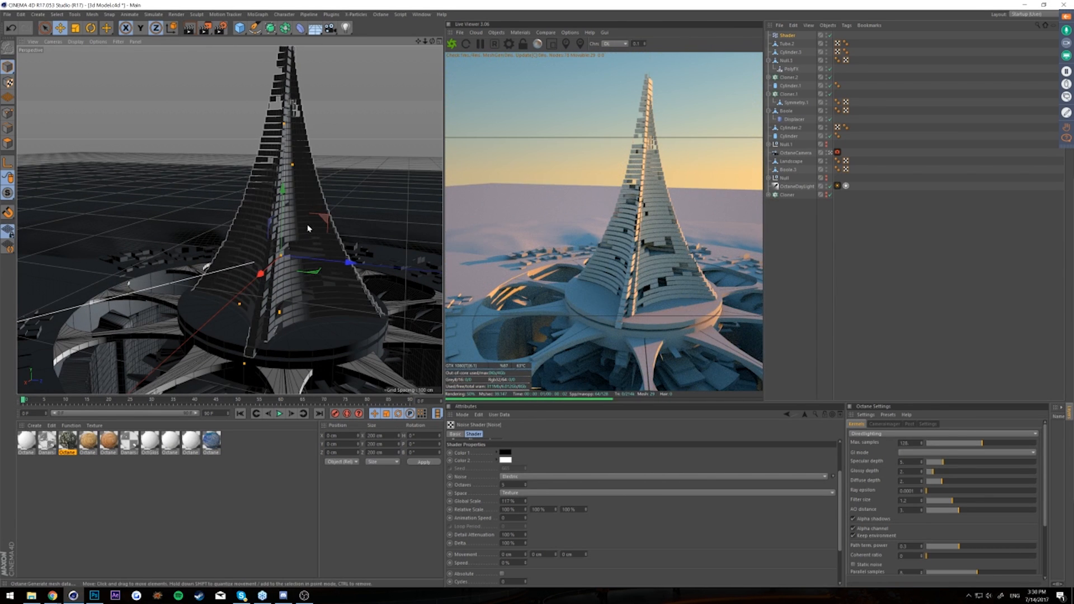
pyautogui.hotkey('ctrl', 'z')
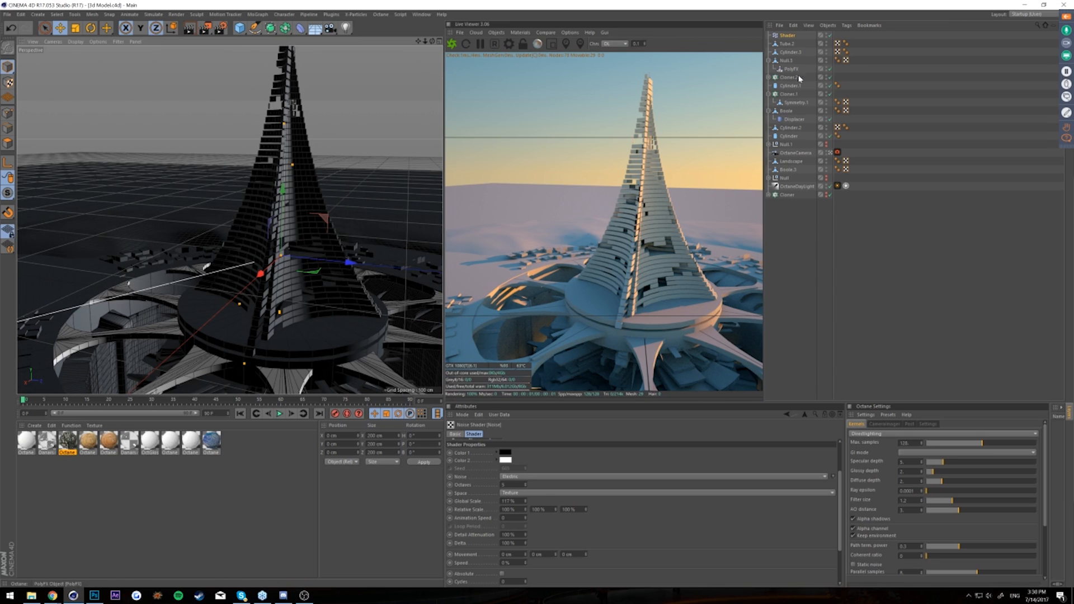
# - Set the falloff shape of the tent's PolyFX to Sphere
pyautogui.click(788, 69)
pyautogui.moveTo(367, 177)
pyautogui.keyDown('alt'); pyautogui.mouseDown()
pyautogui.moveTo(324, 167)
pyautogui.moveTo(358, 184)
pyautogui.mouseUp(); pyautogui.keyUp('alt')
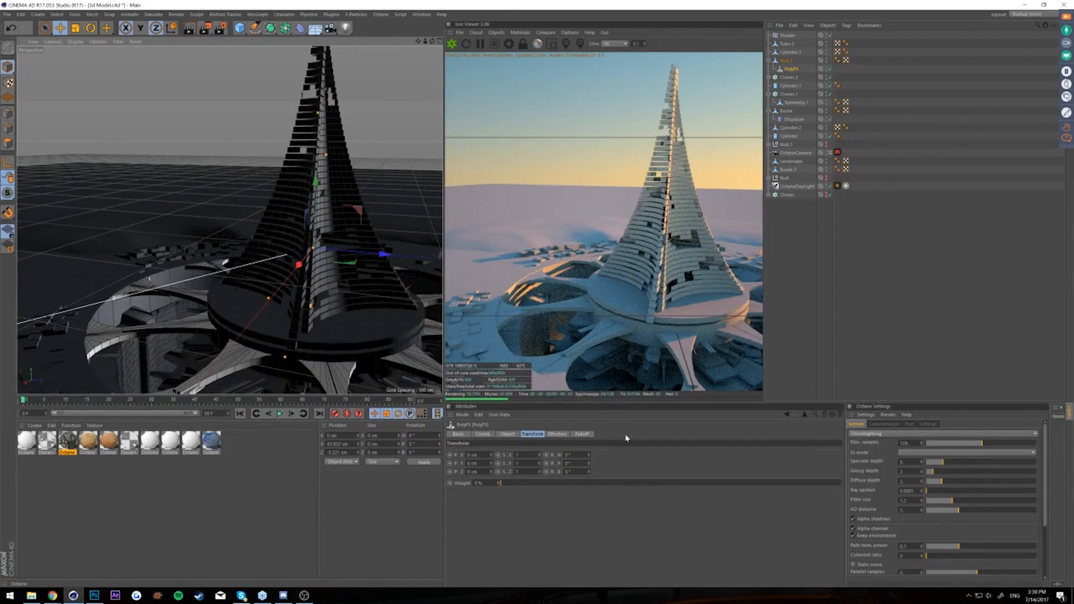
pyautogui.click(586, 434)
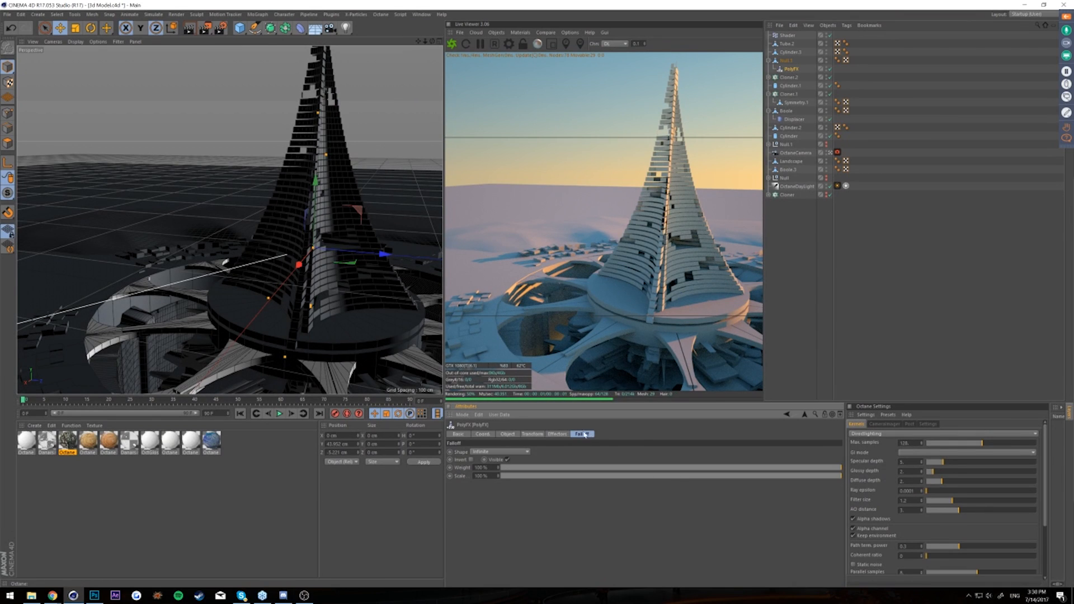
pyautogui.click(518, 453)
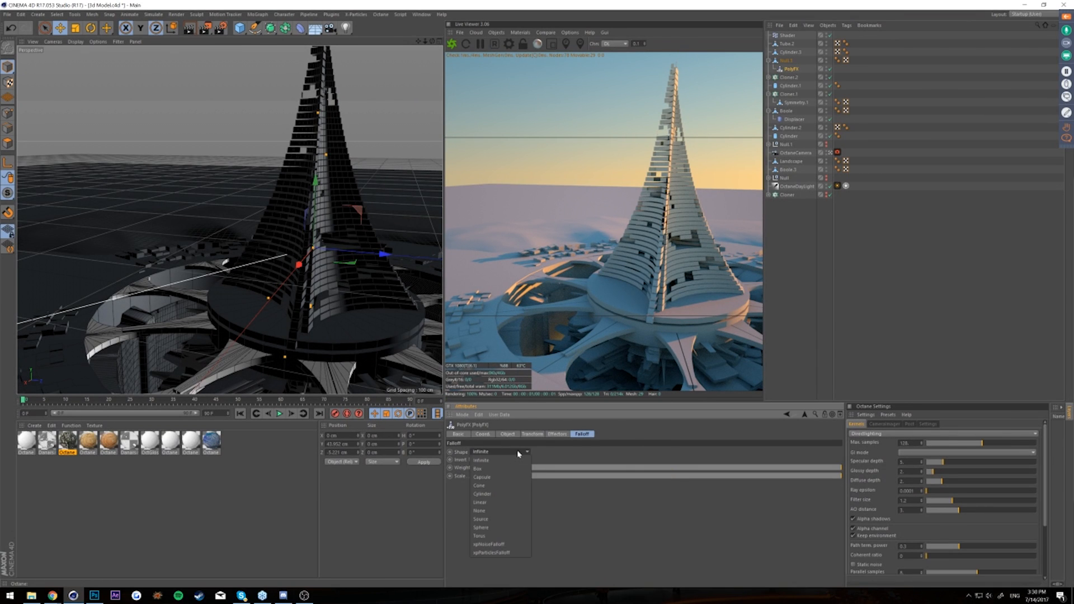
pyautogui.click(500, 528)
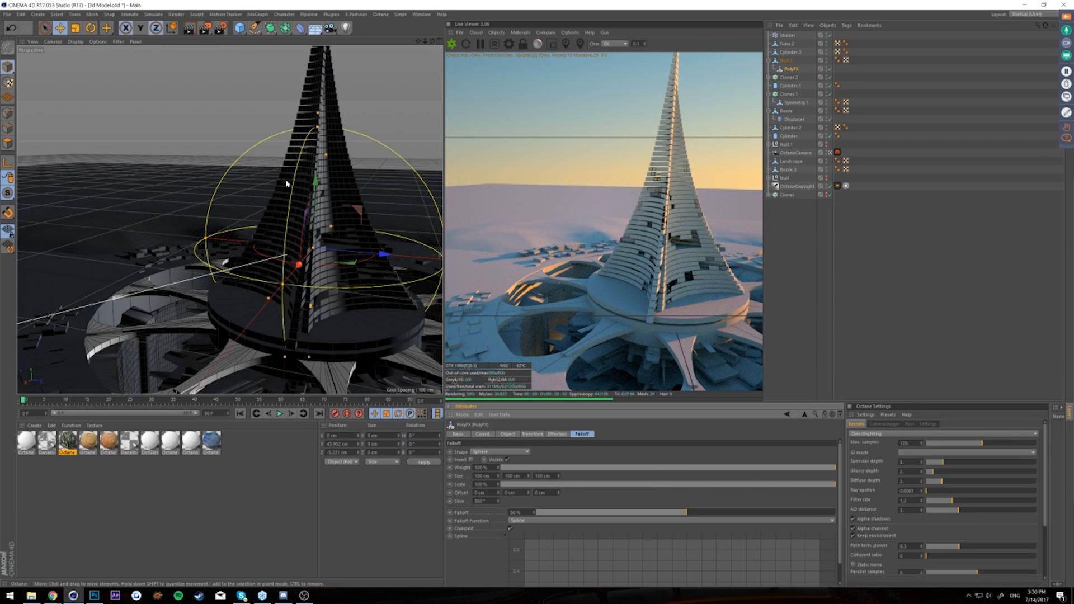
# - Raise the PolyFX's spherical falloff to about 183 cm in Y near the spire's tip and enlarge it
pyautogui.moveTo(319, 194); pyautogui.dragTo(407, 101)
pyautogui.keyDown('alt'); pyautogui.moveTo(415, 45); pyautogui.dragTo(326, 206); pyautogui.keyUp('alt')
pyautogui.press('t')
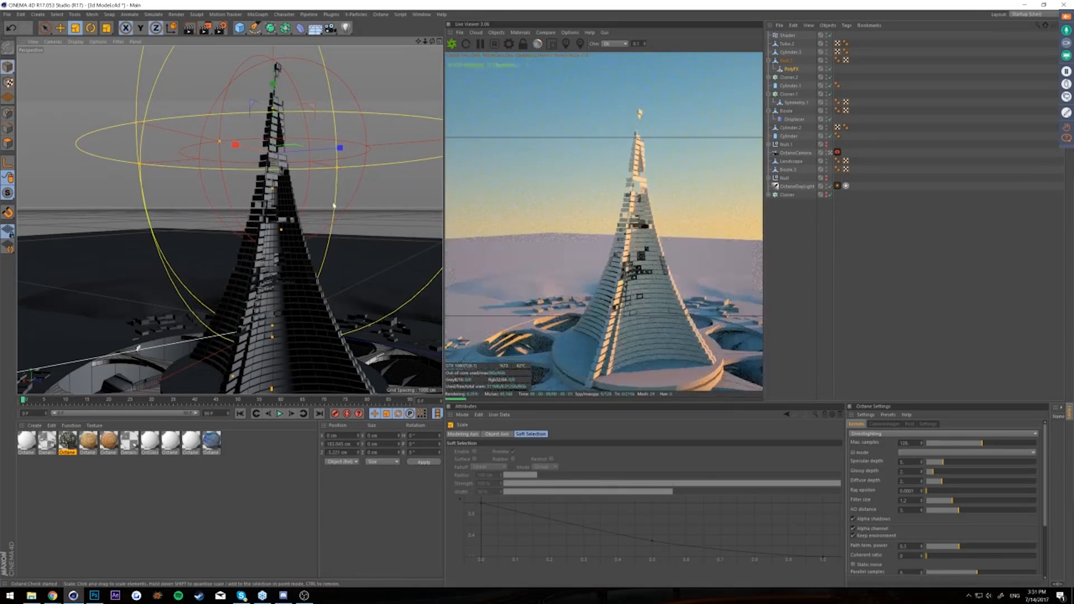
# - Reopen the Shader effector's noise, undo a trial increase of its global scale, and lower the scale to 54 %
pyautogui.click(787, 35)
pyautogui.click(490, 477)
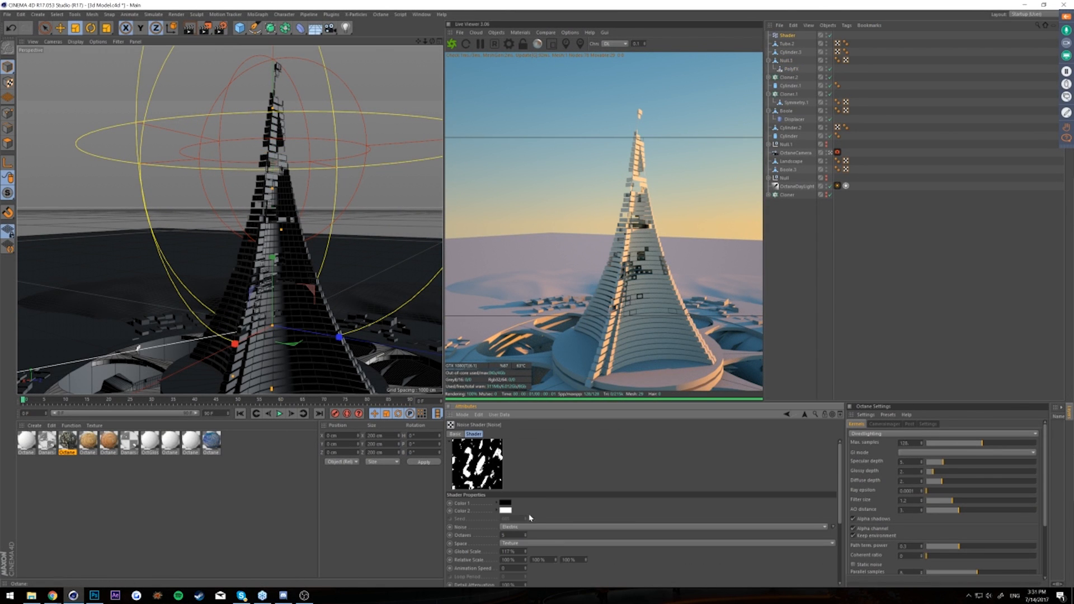
pyautogui.moveTo(526, 552); pyautogui.dragTo(529, 520)
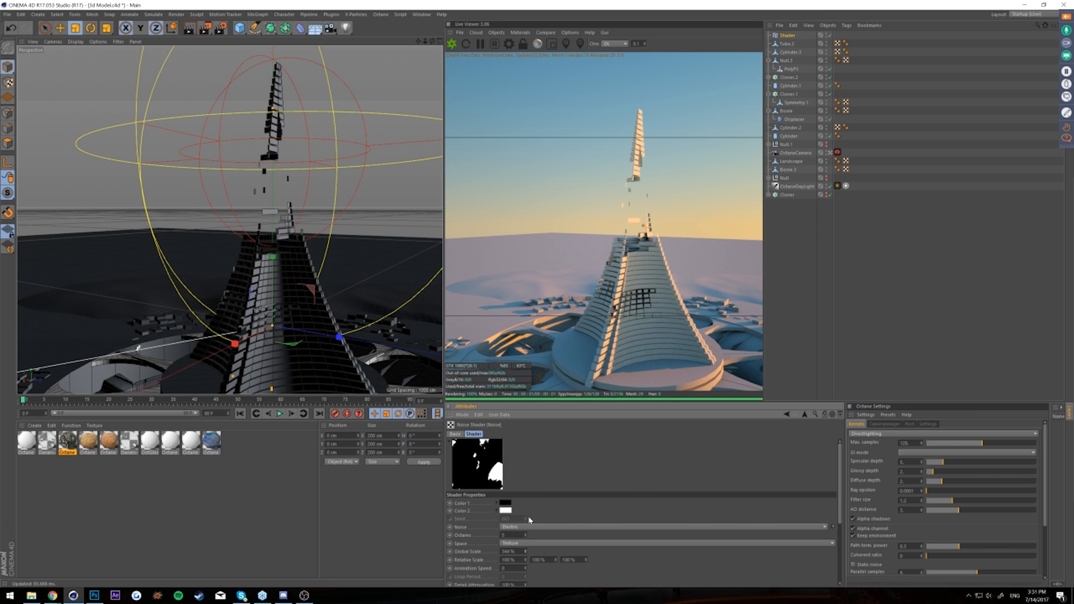
pyautogui.hotkey('ctrl', 'z')
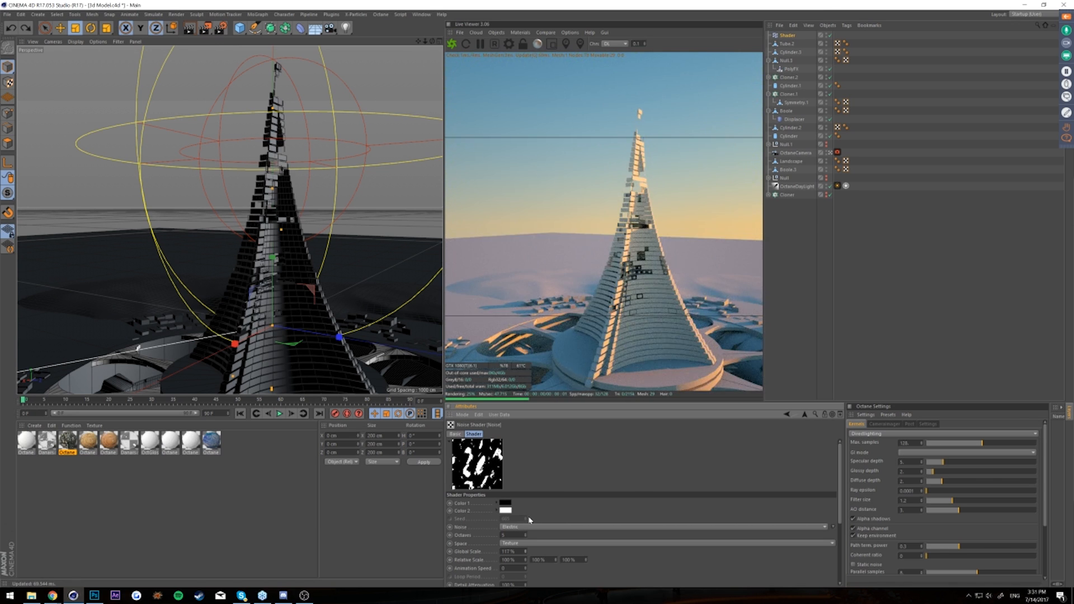
pyautogui.moveTo(526, 551); pyautogui.dragTo(524, 549)
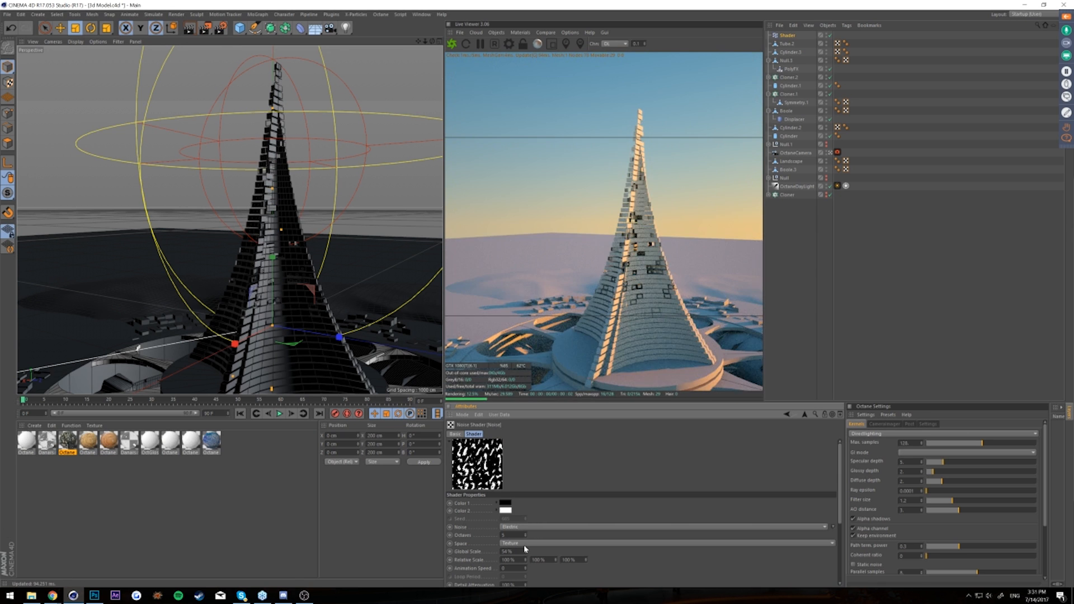
pyautogui.keyDown('alt'); pyautogui.moveTo(350, 369); pyautogui.dragTo(338, 391); pyautogui.keyUp('alt')
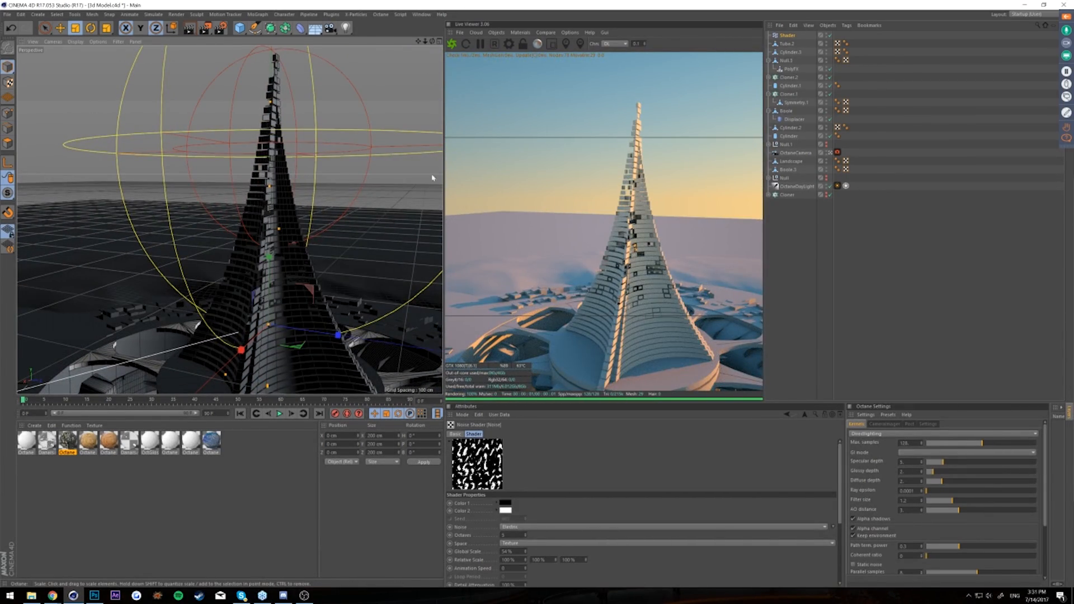
pyautogui.moveTo(418, 41); pyautogui.dragTo(390, 188)
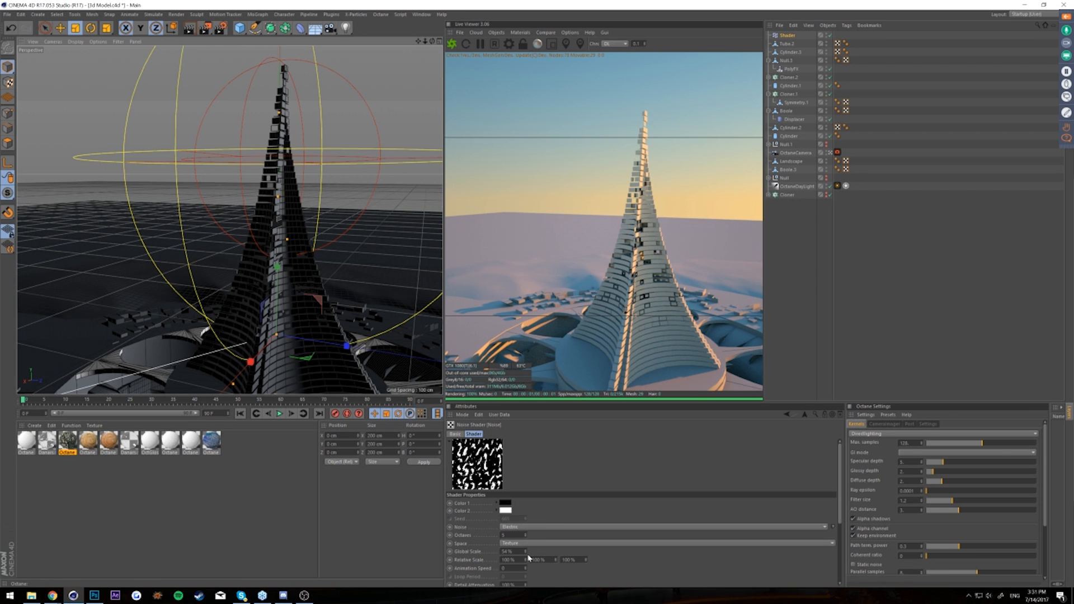
# - Raise the noise's global scale again for larger gaps in the spire and check the whole structure from farther away
pyautogui.moveTo(525, 552); pyautogui.dragTo(525, 531)
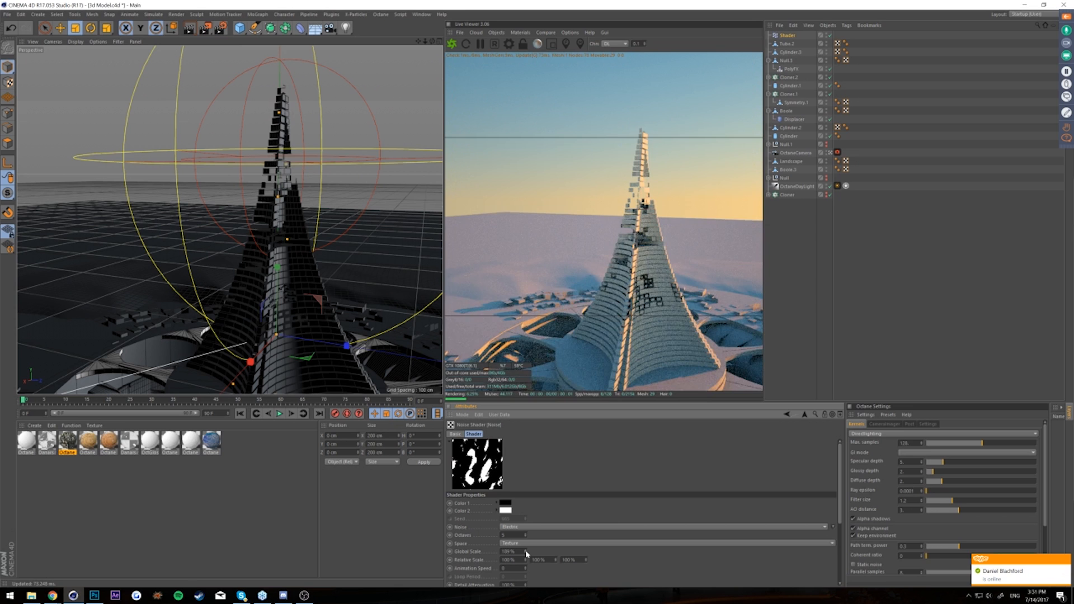
pyautogui.click(1066, 560)
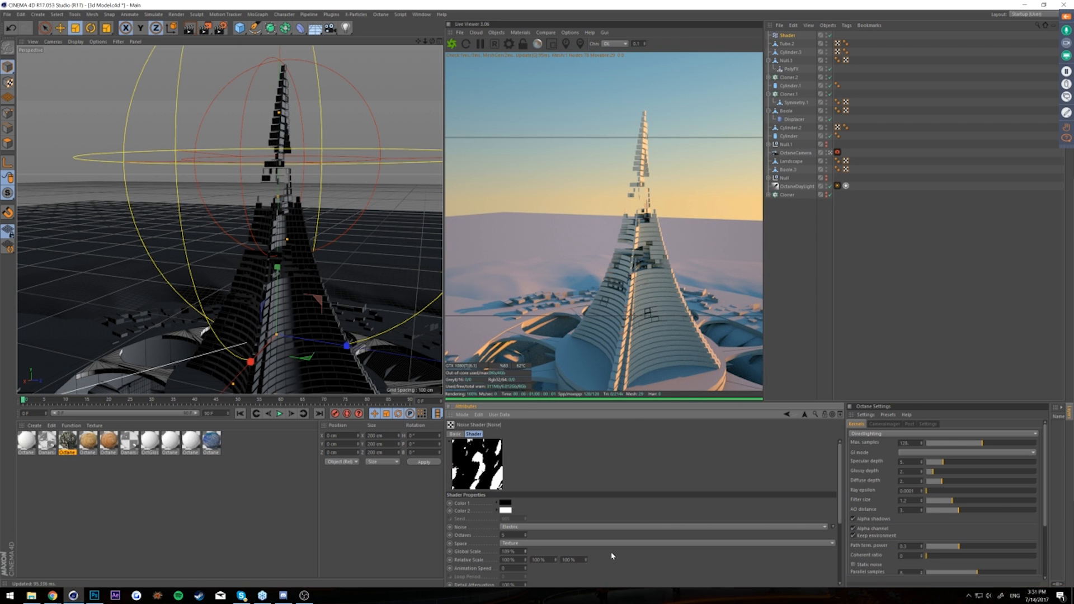
pyautogui.scroll(-8, 228, 283)
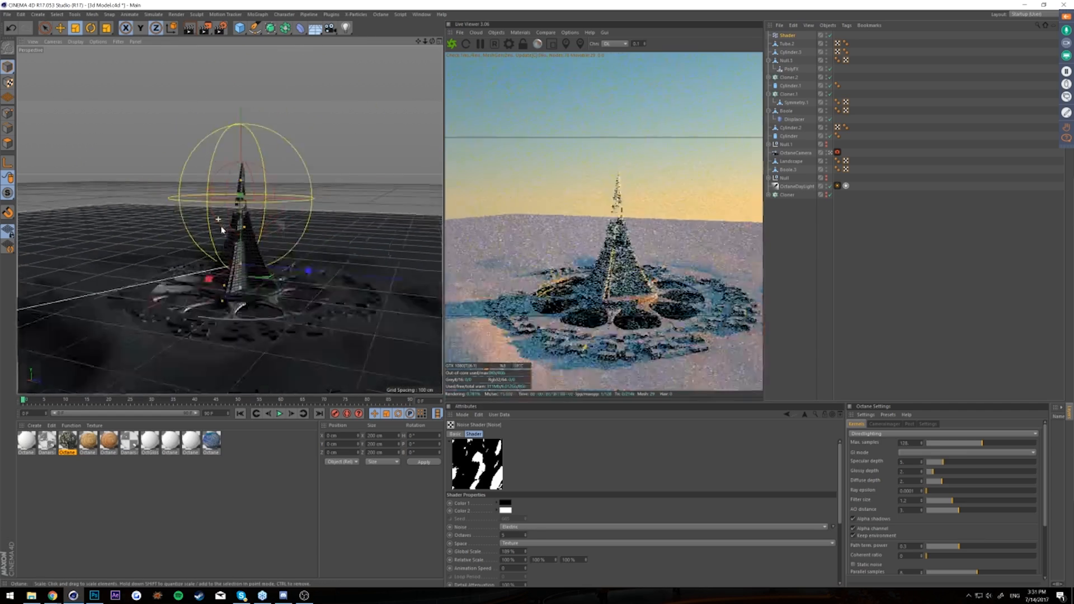
pyautogui.scroll(10, 228, 283)
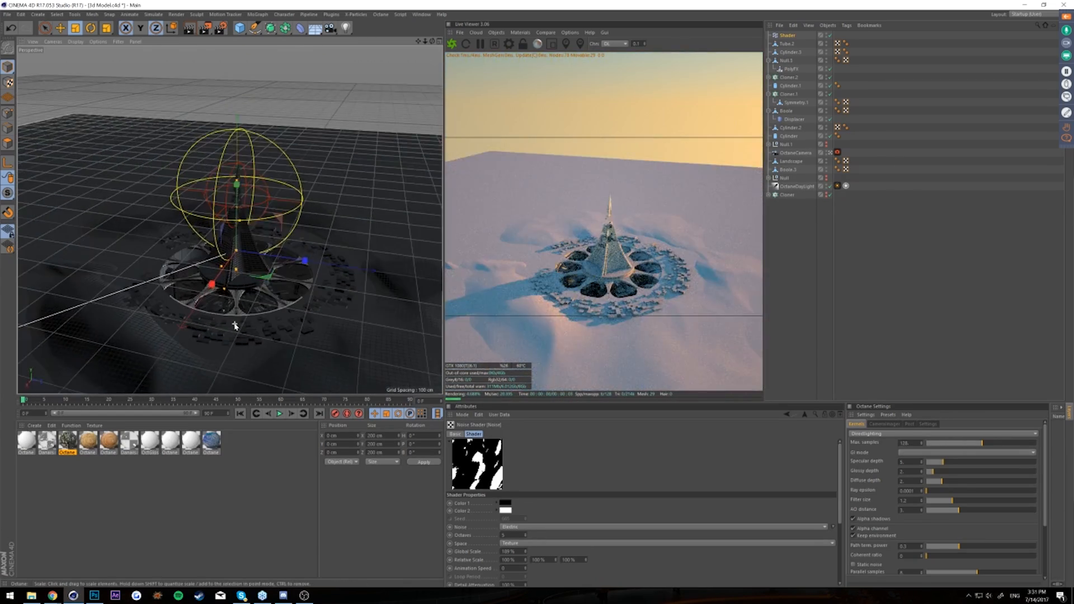
# - Select the ring of scattered building blocks and examine the broken-up spire, arched base and surrounding buildings from several angles and distances
pyautogui.scroll(4, 239, 330)
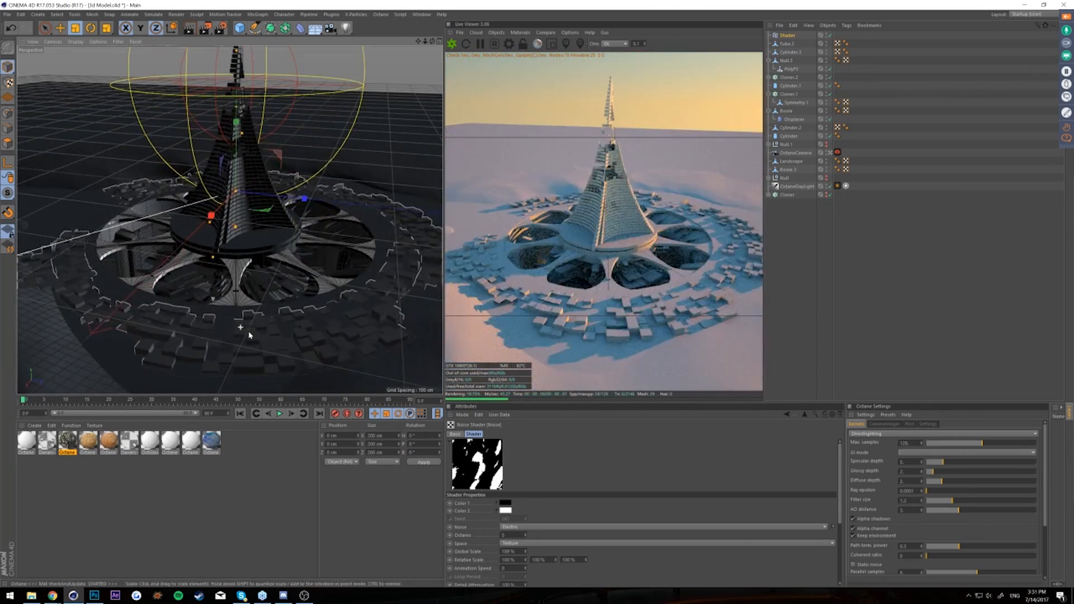
pyautogui.click(256, 337)
pyautogui.scroll(4, 272, 328)
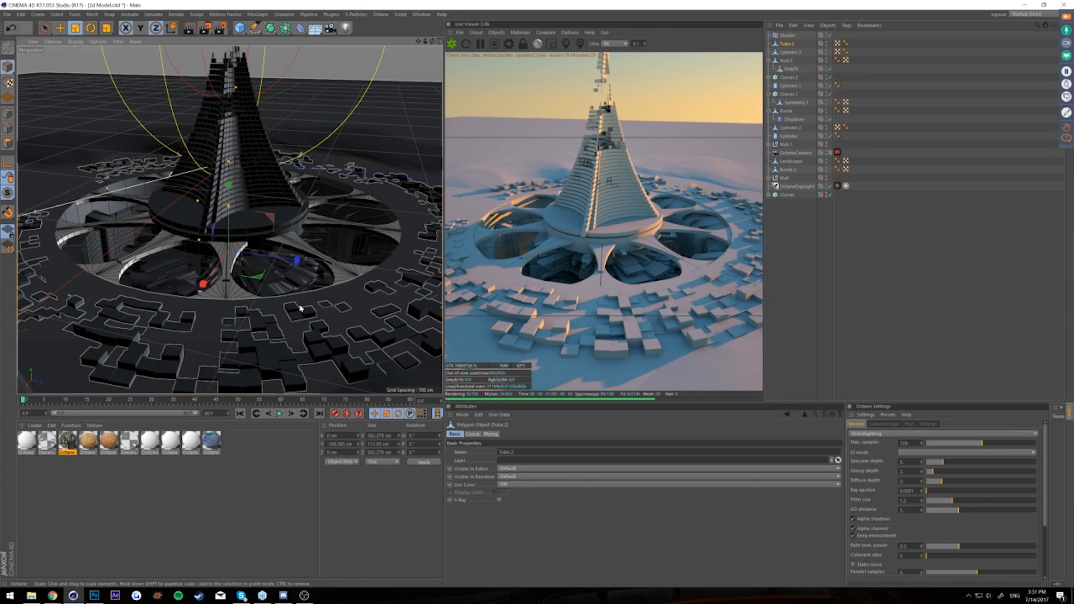
pyautogui.keyDown('alt'); pyautogui.moveTo(210, 142); pyautogui.dragTo(230, 220, button='middle'); pyautogui.keyUp('alt')
pyautogui.moveTo(418, 41); pyautogui.dragTo(431, 46)
pyautogui.keyDown('alt'); pyautogui.moveTo(234, 218); pyautogui.dragTo(251, 253); pyautogui.keyUp('alt')
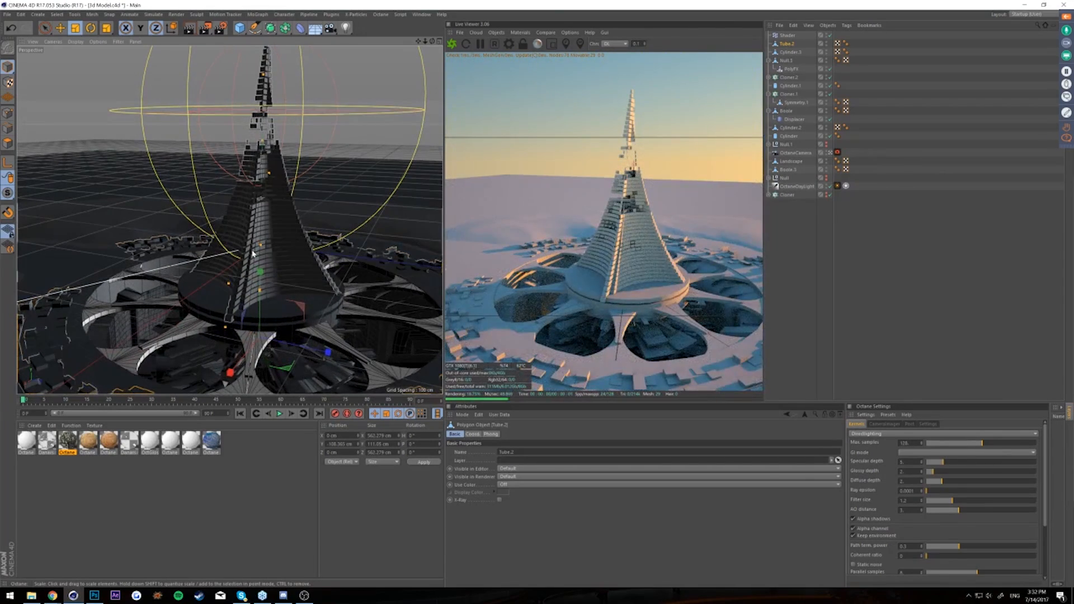
pyautogui.scroll(-2, 262, 218)
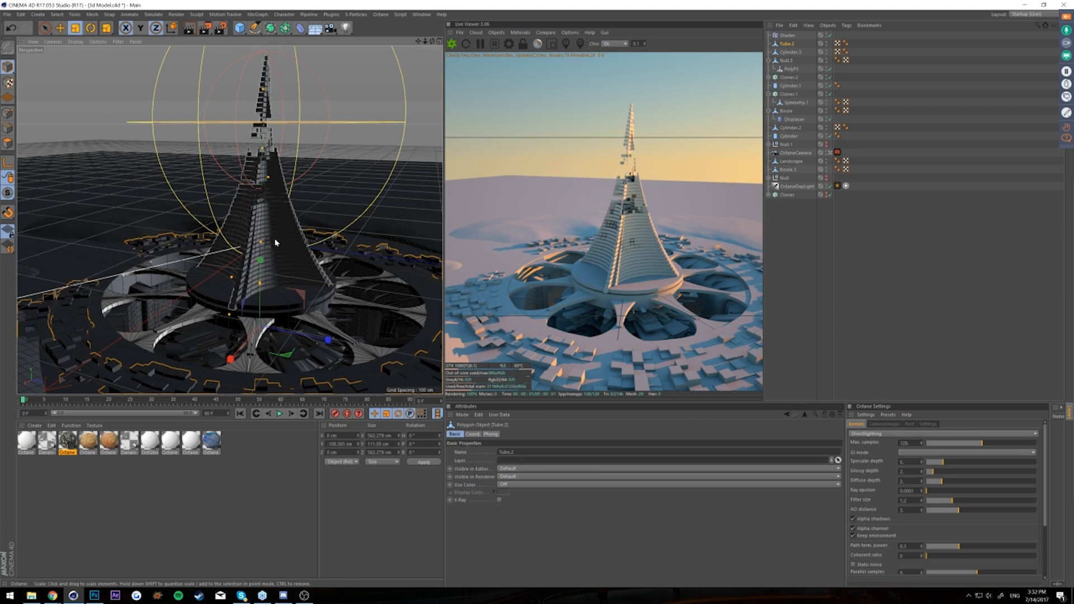
pyautogui.keyDown('alt'); pyautogui.moveTo(268, 280); pyautogui.dragTo(286, 201); pyautogui.keyUp('alt')
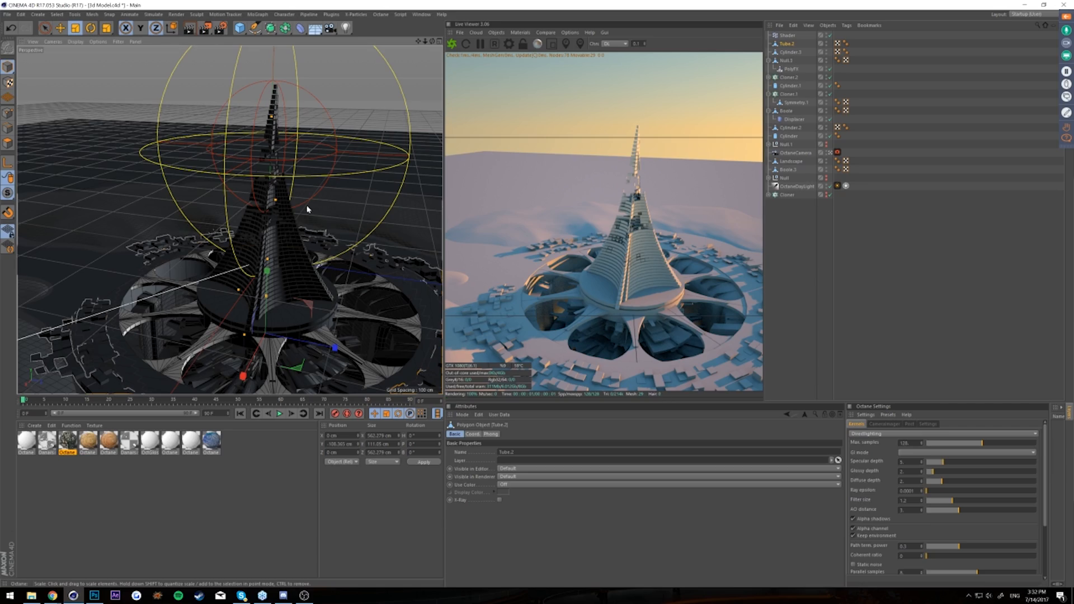
pyautogui.keyDown('alt'); pyautogui.moveTo(258, 237); pyautogui.dragTo(283, 240); pyautogui.keyUp('alt')
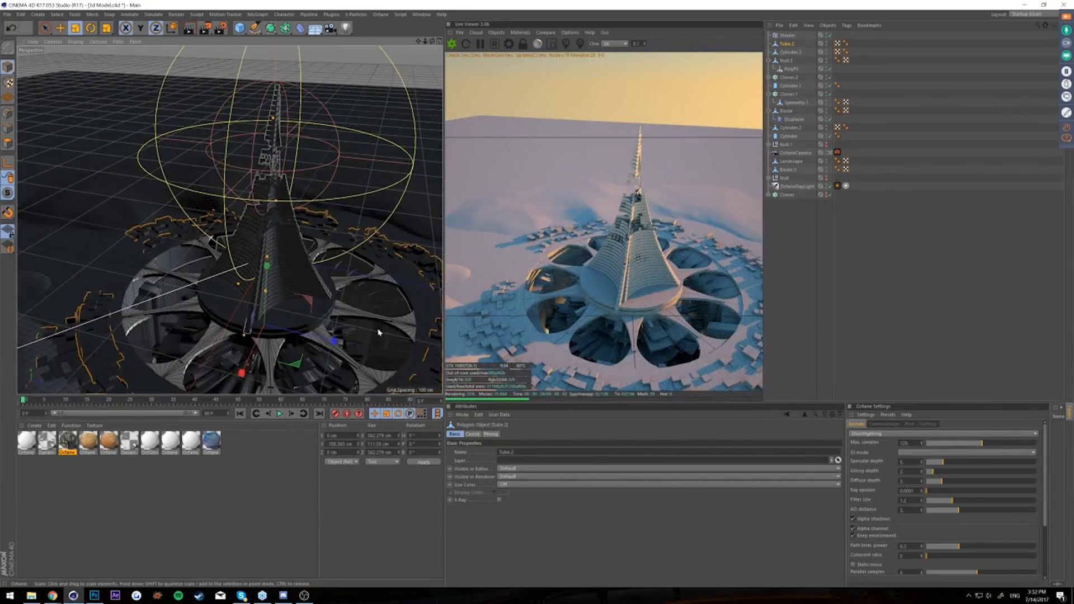
pyautogui.moveTo(418, 41)
pyautogui.mouseDown()
pyautogui.moveTo(423, 0)
pyautogui.moveTo(418, 33)
pyautogui.mouseUp()
pyautogui.keyDown('alt'); pyautogui.moveTo(309, 194); pyautogui.dragTo(307, 201); pyautogui.keyUp('alt')
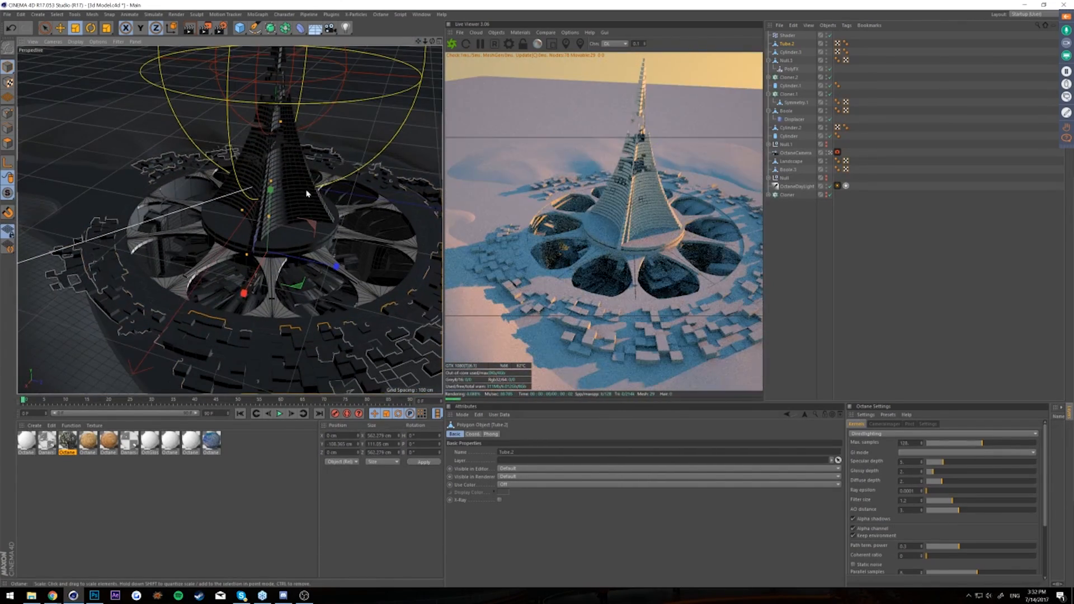
pyautogui.scroll(1, 265, 176)
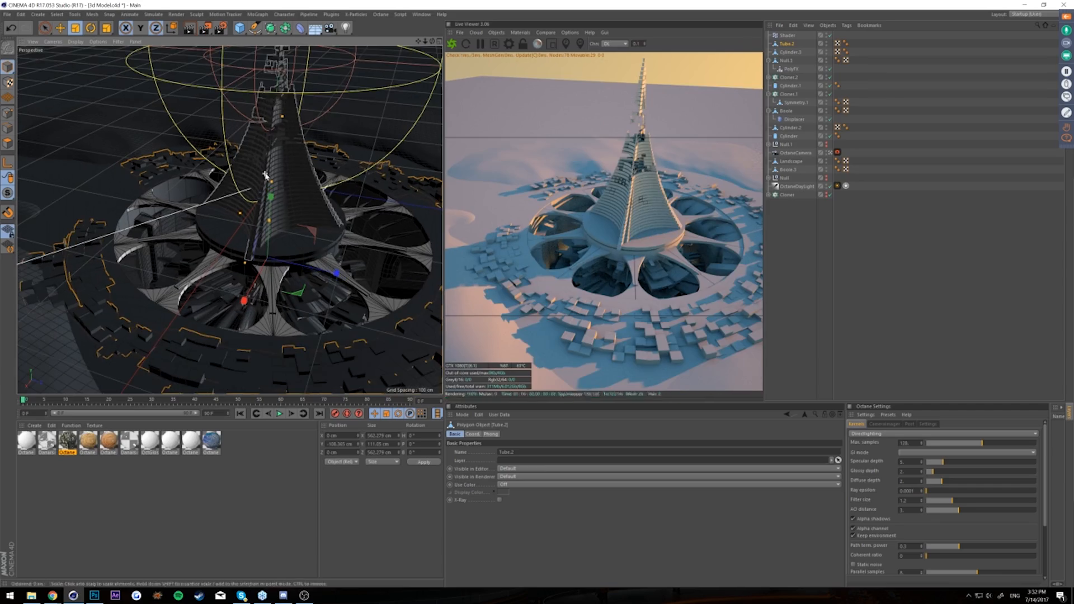
# - Deselect the tube object in the tower scene and quit Skype
pyautogui.click(855, 267)
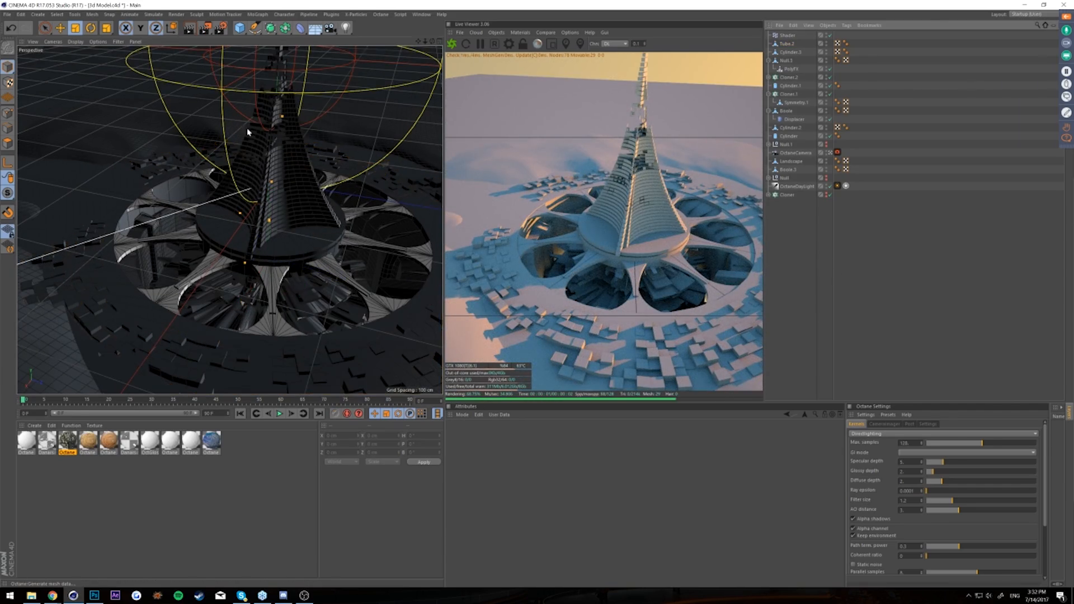
pyautogui.keyDown('alt'); pyautogui.moveTo(280, 185); pyautogui.dragTo(266, 154); pyautogui.keyUp('alt')
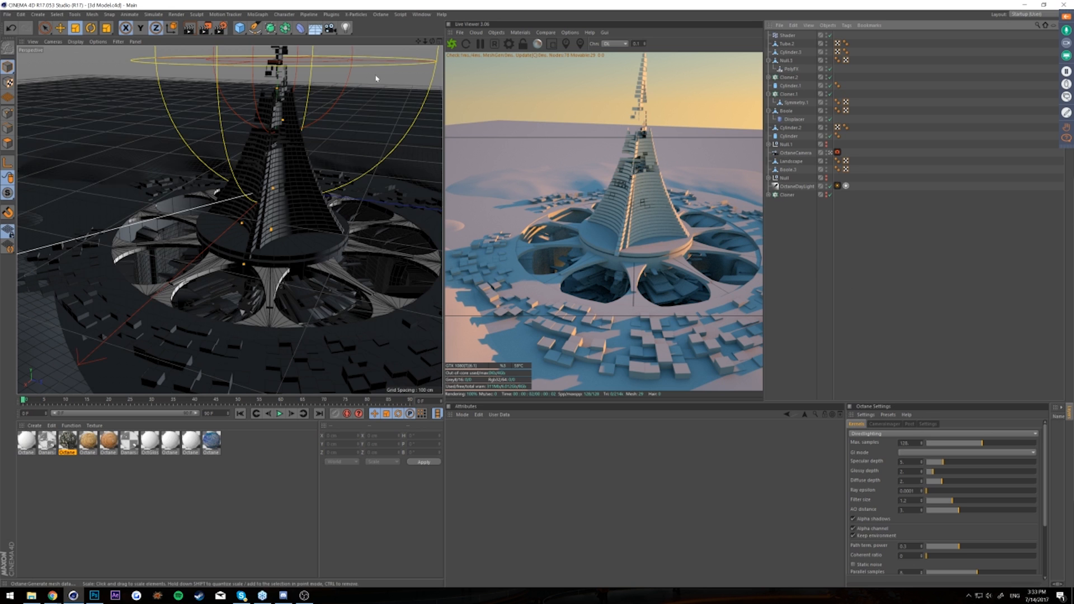
pyautogui.moveTo(418, 41); pyautogui.dragTo(404, 55)
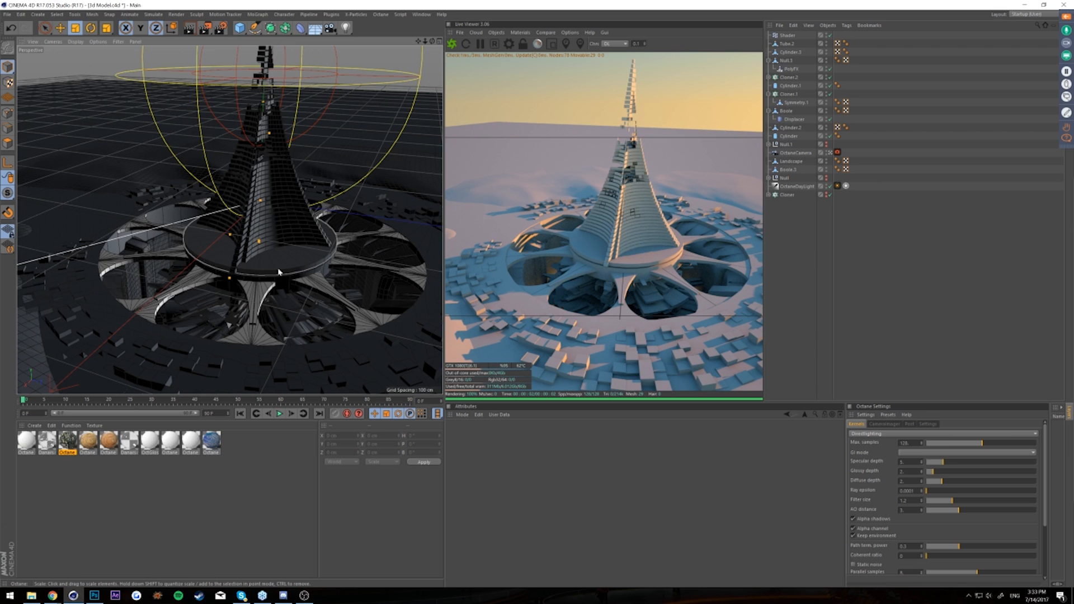
pyautogui.rightClick(241, 596)
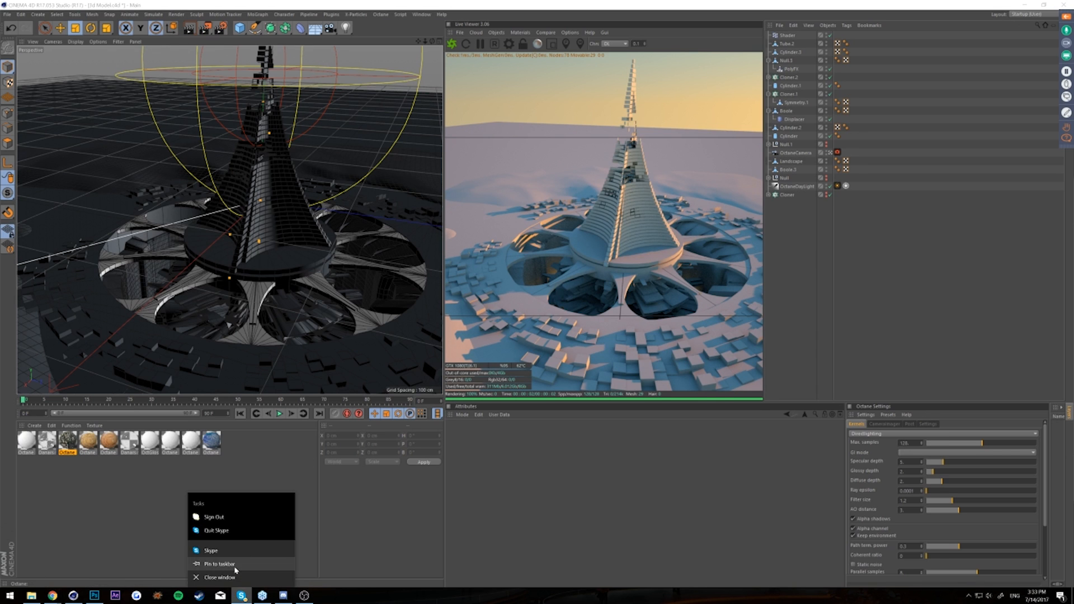
pyautogui.click(230, 531)
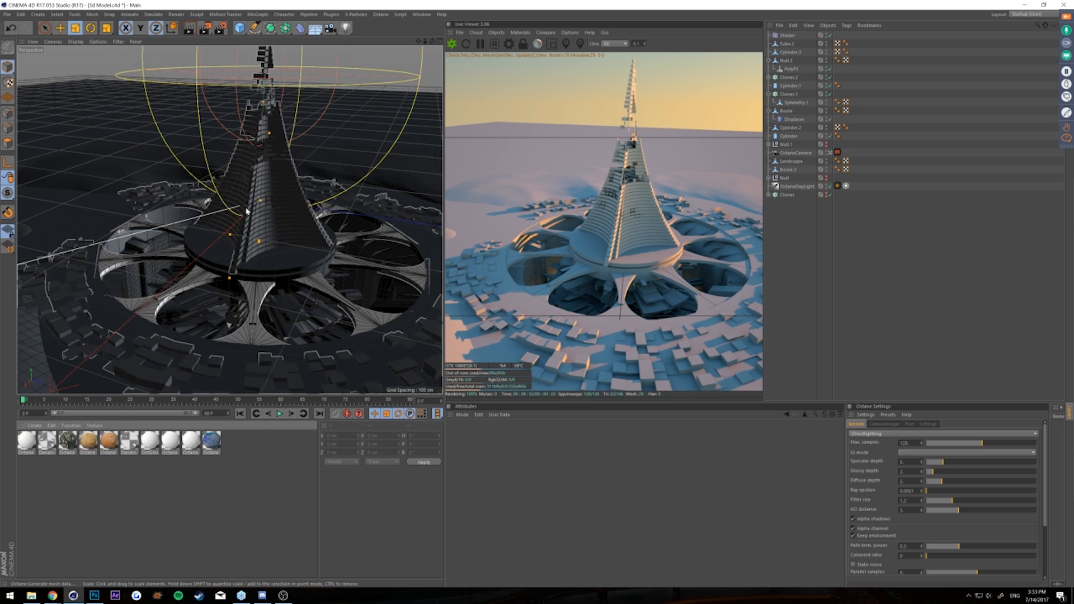
# - Begin quitting Cinema 4D, discarding the changes to the untitled projects, but cancel the quit at the structure-standardrenderer project
pyautogui.keyDown('alt'); pyautogui.moveTo(249, 224); pyautogui.dragTo(239, 216); pyautogui.keyUp('alt')
pyautogui.scroll(-1, 239, 215)
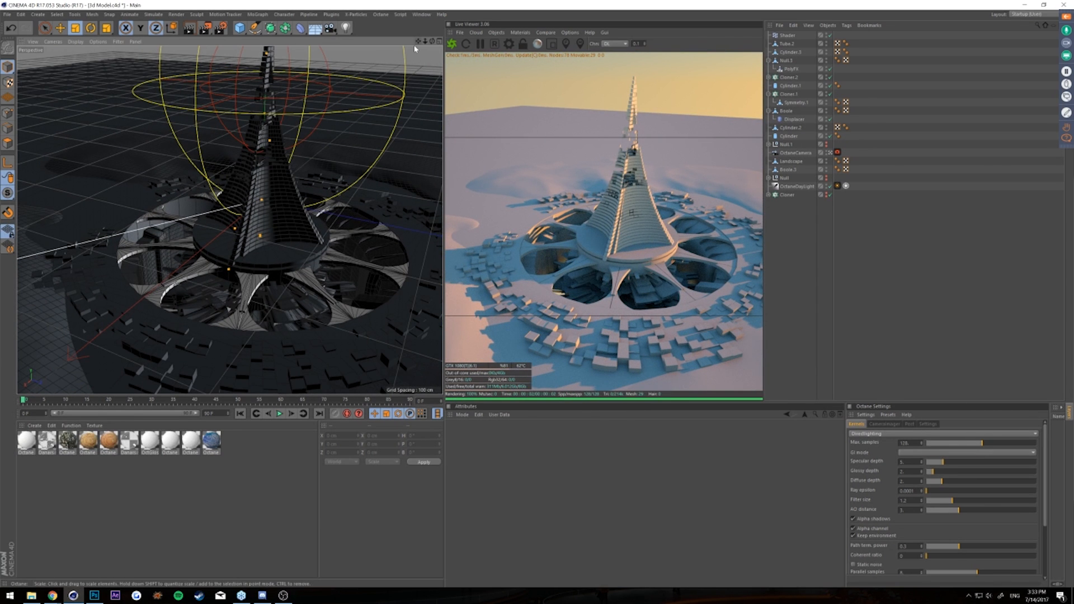
pyautogui.moveTo(419, 41); pyautogui.dragTo(408, 61)
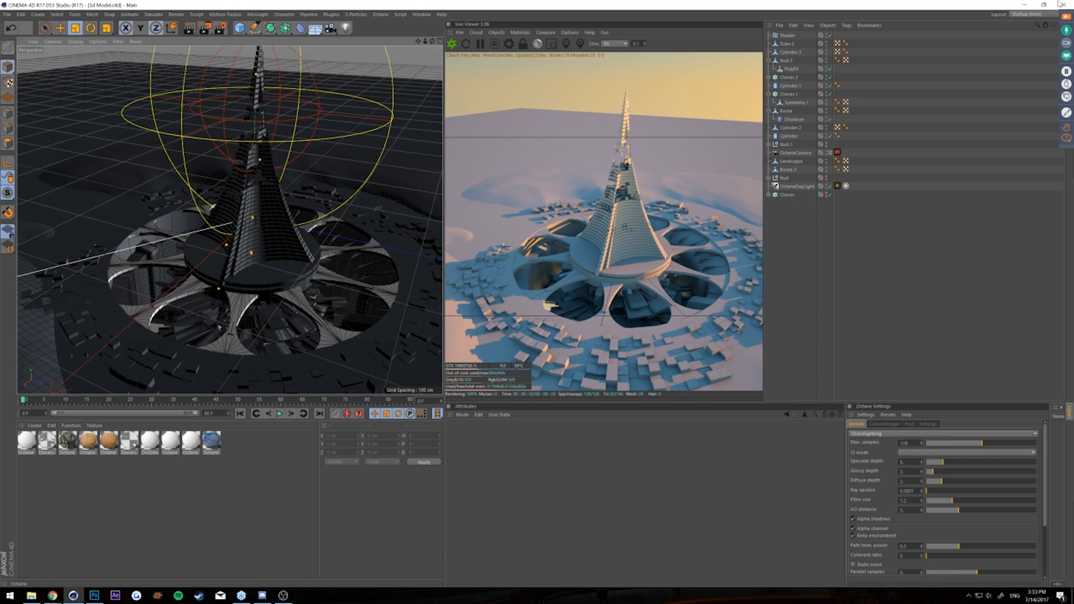
pyautogui.click(1061, 5)
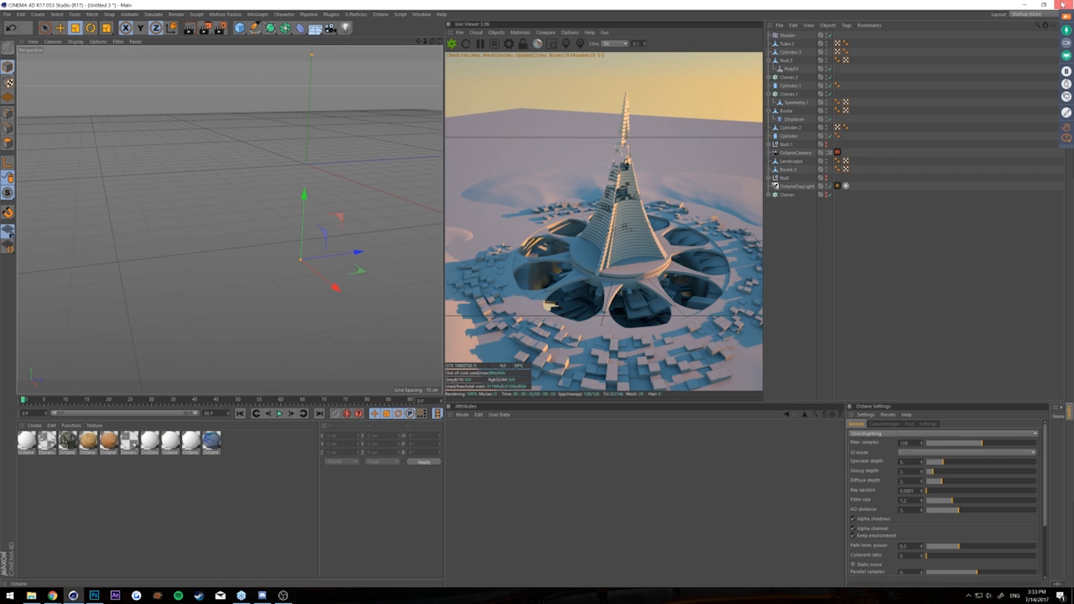
pyautogui.click(547, 337)
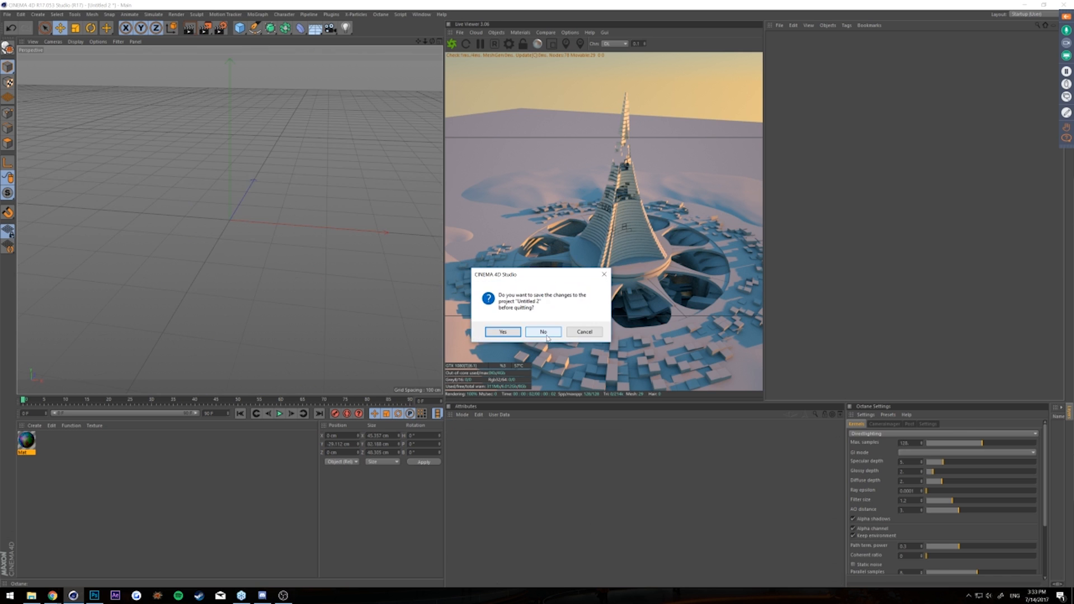
pyautogui.click(547, 332)
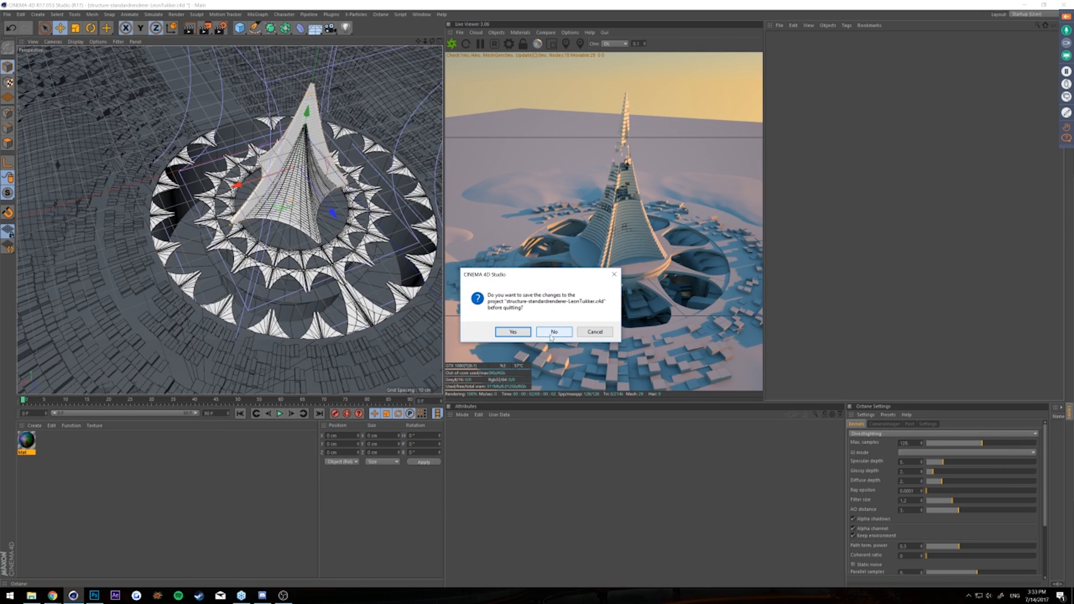
pyautogui.click(594, 331)
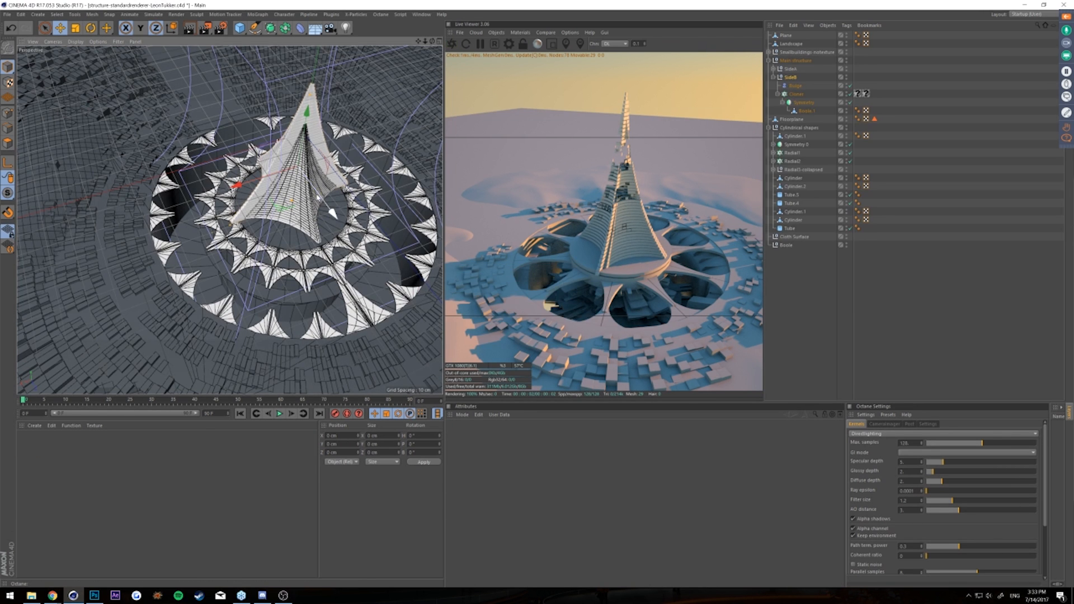
# - Look over the structure-standardrenderer model from a wider angle and quit Cinema 4D without saving its changes
pyautogui.keyDown('alt'); pyautogui.moveTo(291, 140); pyautogui.dragTo(290, 162); pyautogui.keyUp('alt')
pyautogui.keyDown('alt'); pyautogui.moveTo(291, 162); pyautogui.dragTo(222, 226, button='right'); pyautogui.keyUp('alt')
pyautogui.keyDown('alt'); pyautogui.moveTo(219, 275); pyautogui.dragTo(305, 313); pyautogui.keyUp('alt')
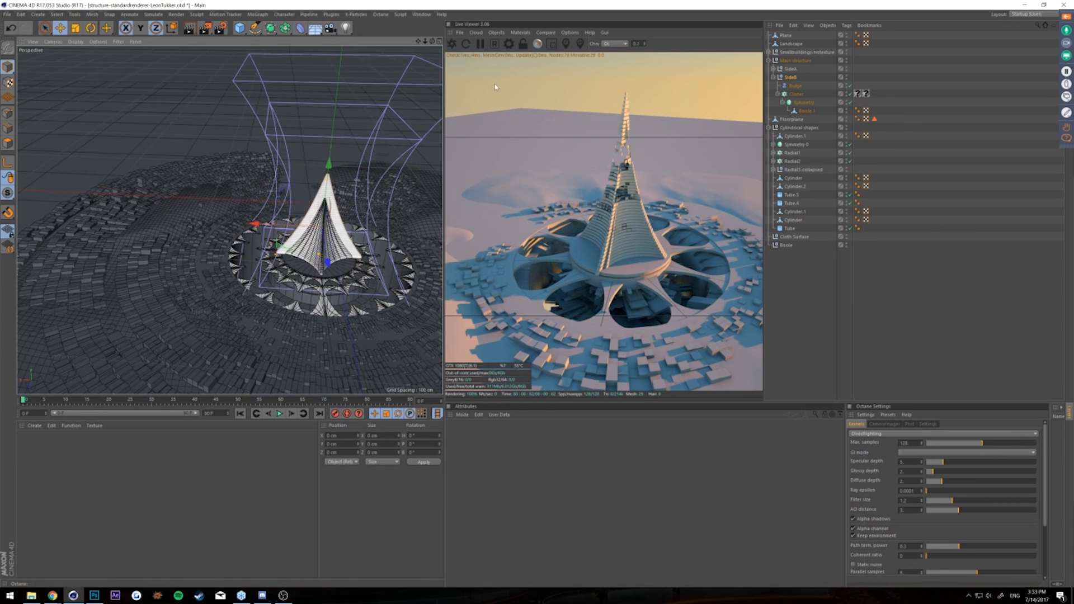
pyautogui.click(1058, 5)
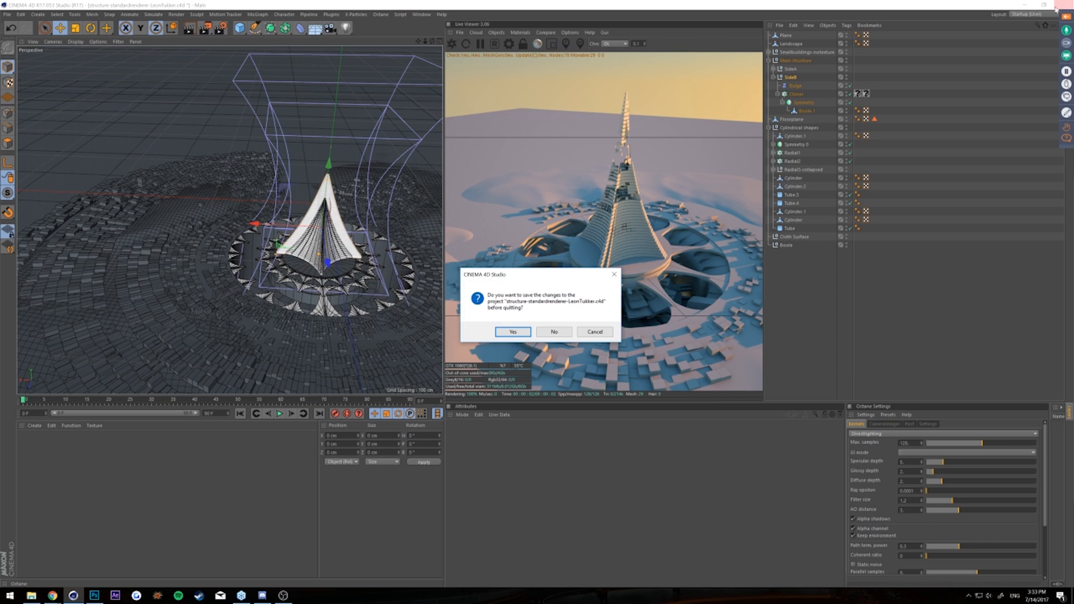
pyautogui.click(555, 332)
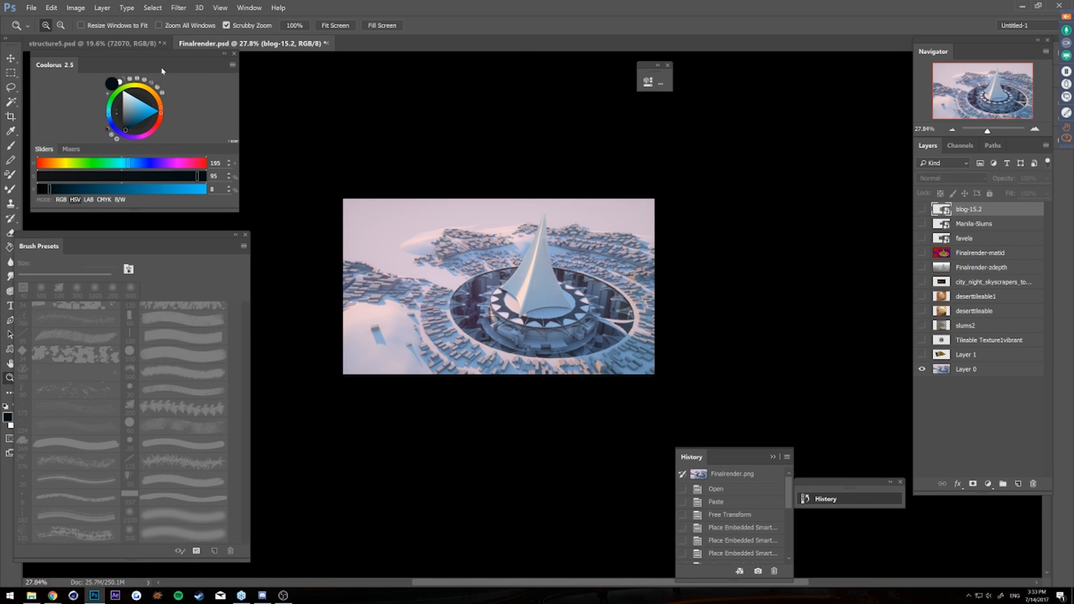
# - Examine the waterfall and slum details of the structure5.psd painting in Photoshop, and move the Brush Presets panel aside
pyautogui.moveTo(541, 191); pyautogui.dragTo(564, 191)
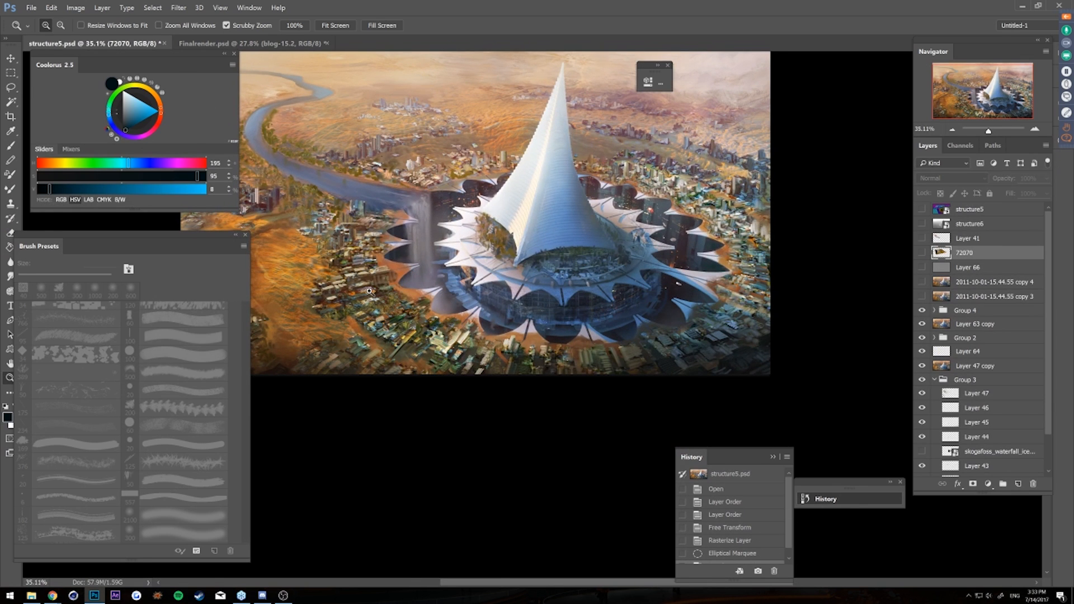
pyautogui.moveTo(393, 257); pyautogui.dragTo(425, 237)
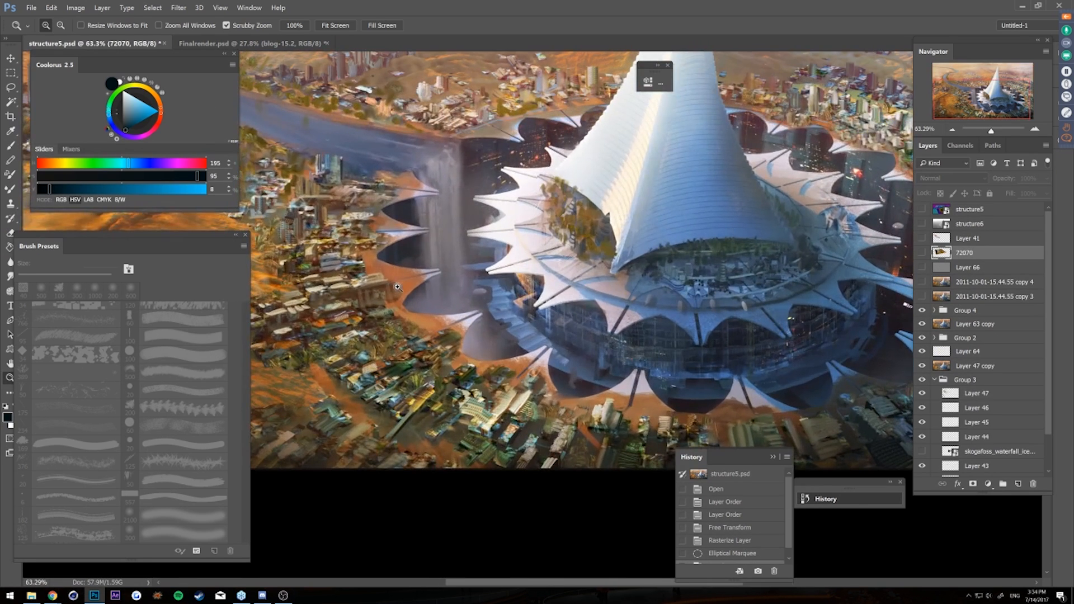
pyautogui.moveTo(370, 325); pyautogui.dragTo(438, 283)
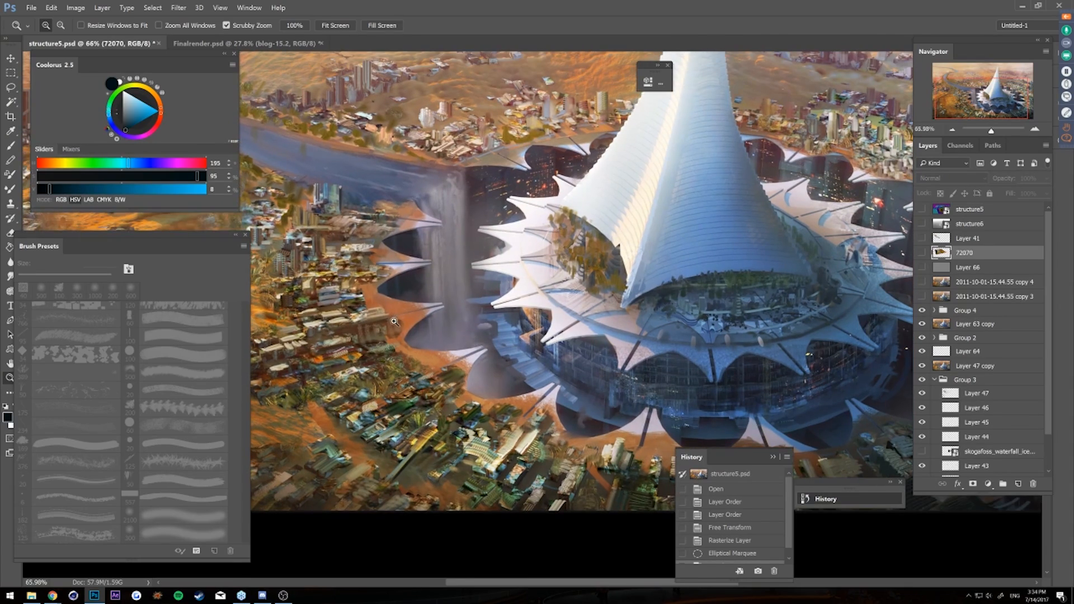
pyautogui.moveTo(328, 331); pyautogui.dragTo(344, 312)
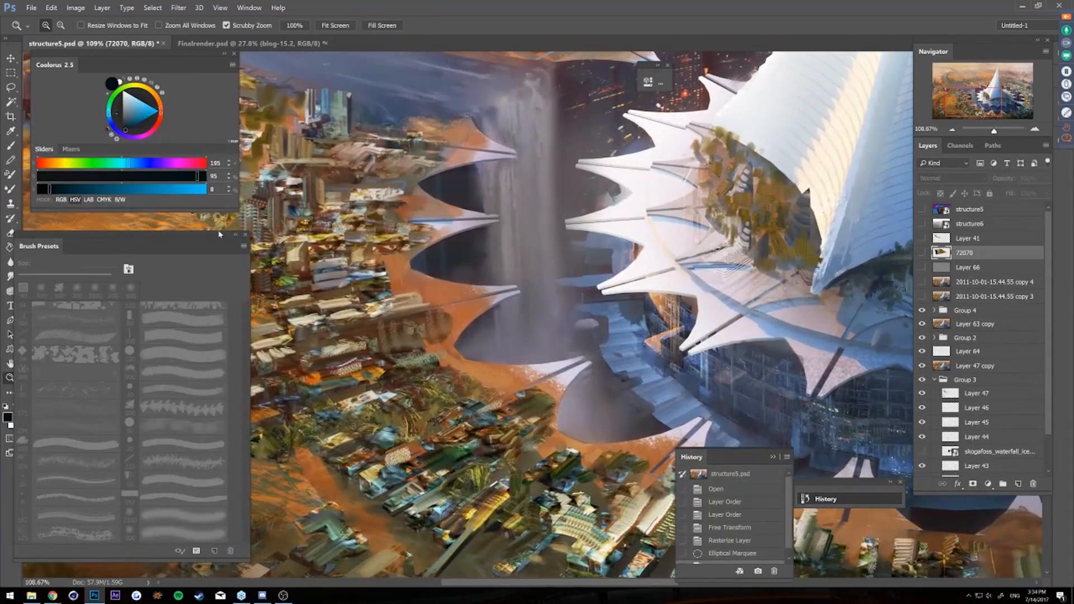
pyautogui.moveTo(221, 230); pyautogui.dragTo(160, 229)
pyautogui.moveTo(404, 322); pyautogui.dragTo(334, 319)
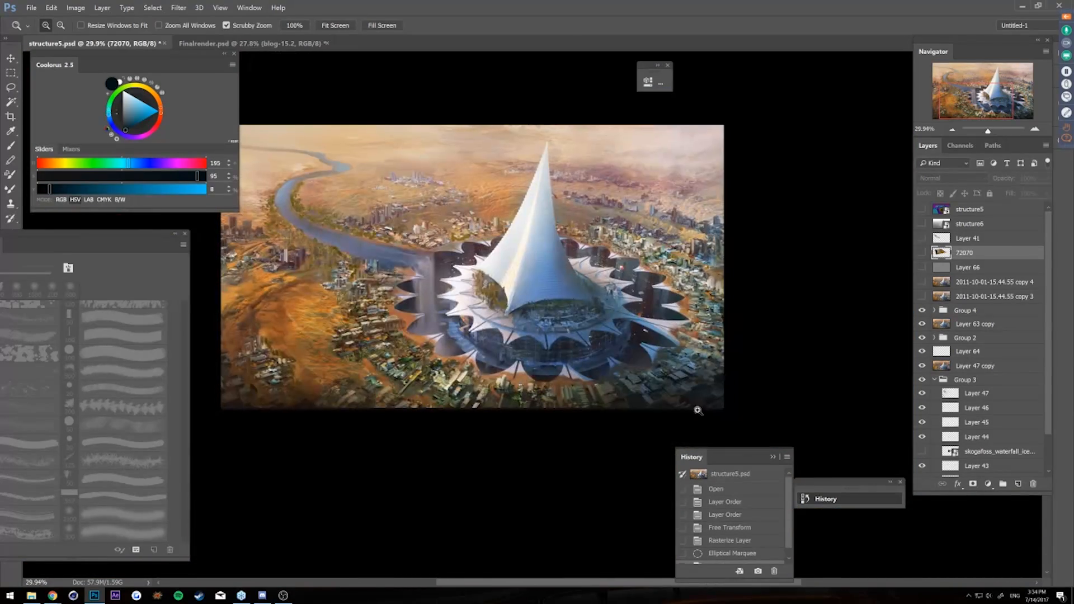
# - Examine the central tower of the structure5.psd painting up close and the composition as a whole
pyautogui.moveTo(669, 278); pyautogui.dragTo(576, 282)
pyautogui.moveTo(445, 239); pyautogui.dragTo(484, 225)
pyautogui.click(476, 256)
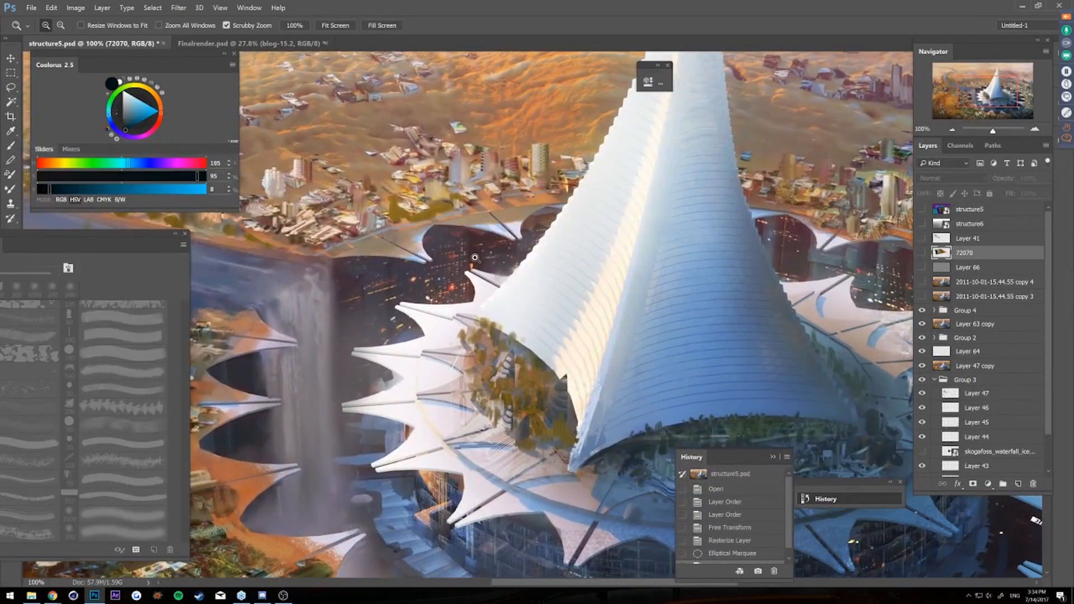
pyautogui.moveTo(472, 272); pyautogui.dragTo(391, 274)
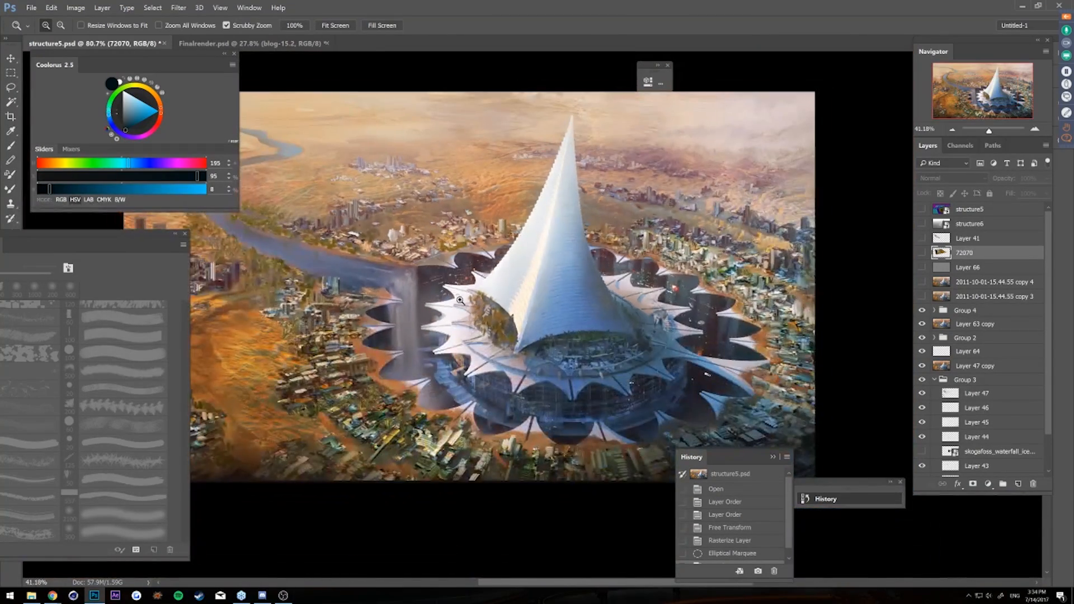
pyautogui.moveTo(490, 334); pyautogui.dragTo(459, 322)
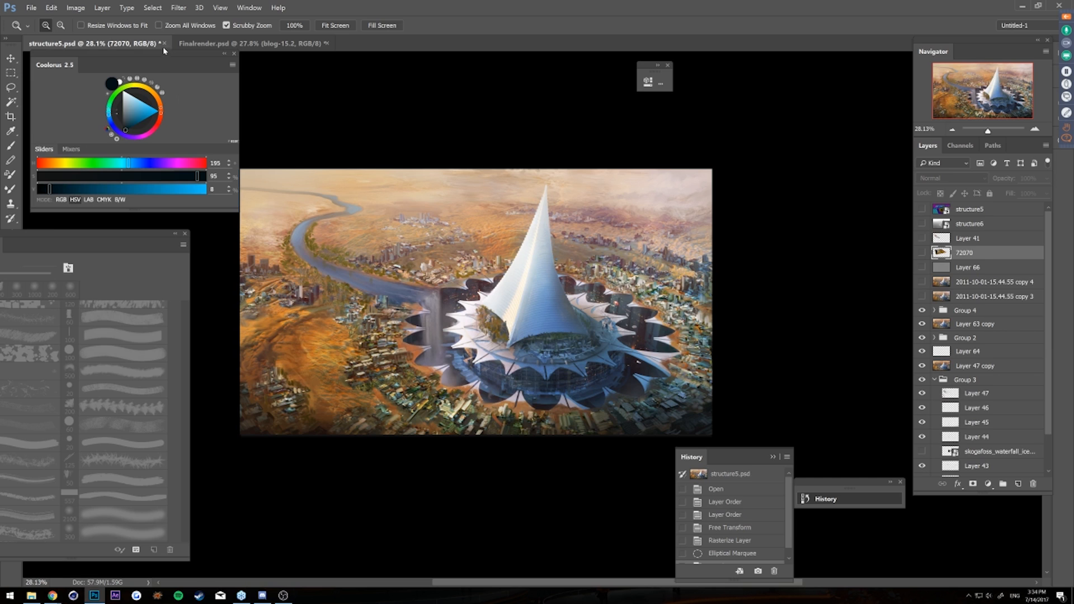
pyautogui.moveTo(405, 240); pyautogui.dragTo(421, 237)
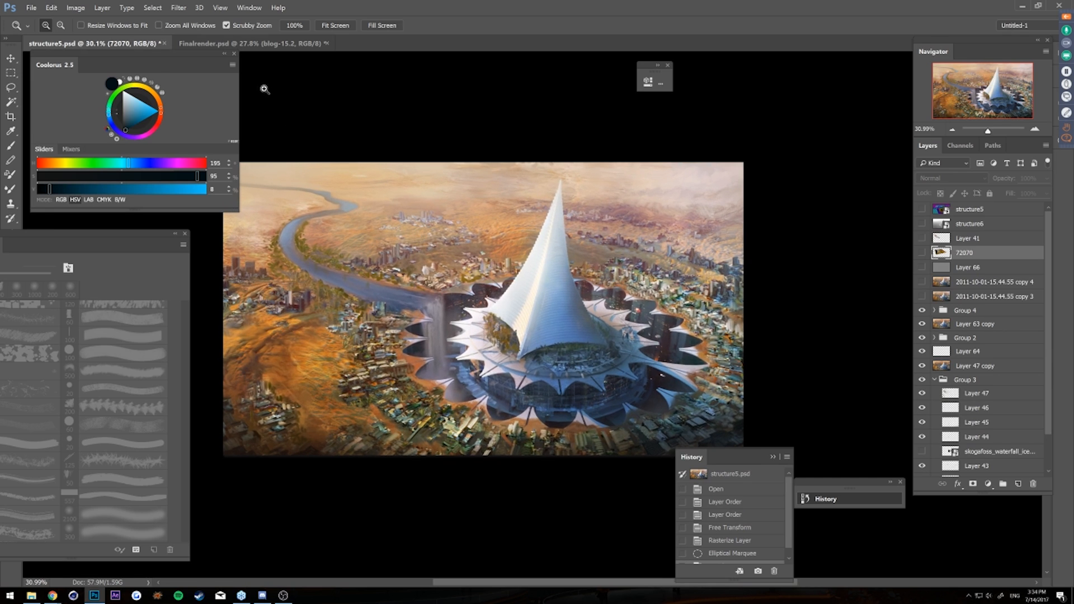
# - Close structure5.psd without saving its changes, leaving Finalrender.psd open
pyautogui.click(156, 44)
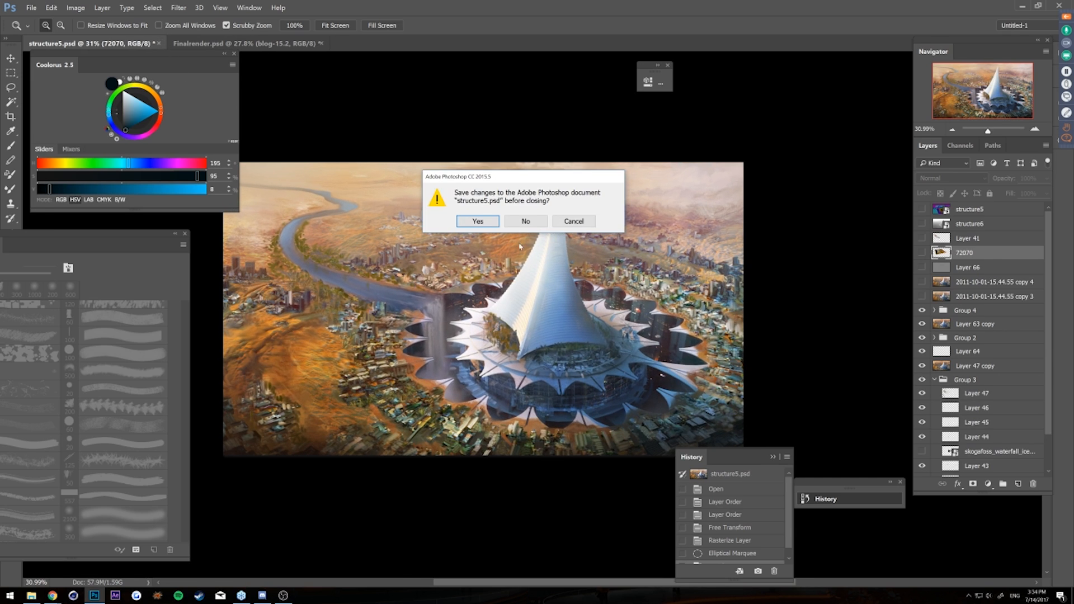
pyautogui.click(524, 222)
pyautogui.moveTo(563, 312); pyautogui.dragTo(574, 308)
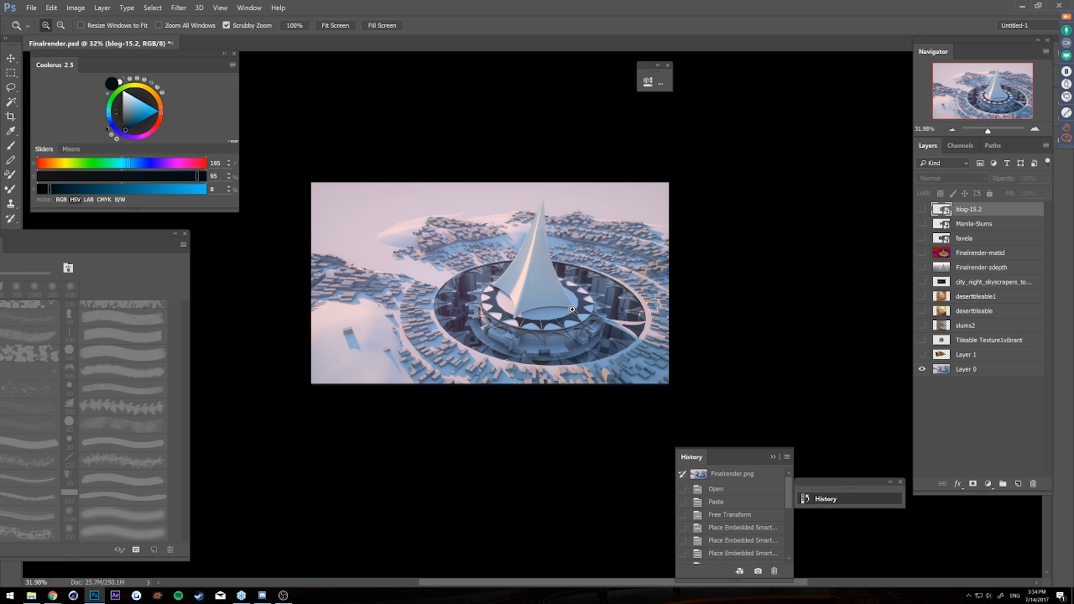
pyautogui.moveTo(630, 290); pyautogui.dragTo(476, 337)
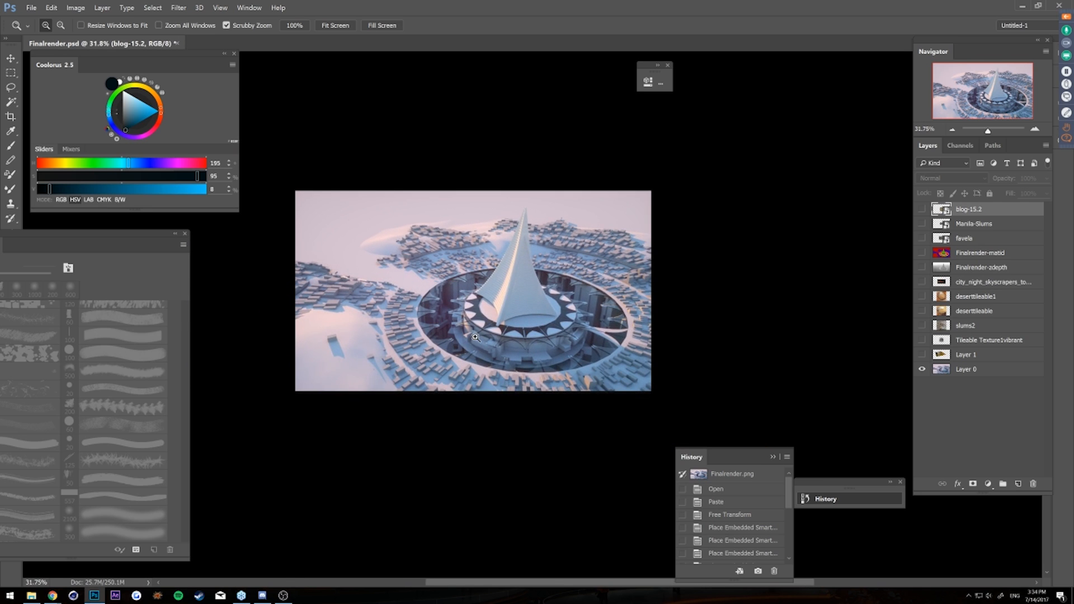
# - Add a new layer on top of Finalrender.psd and set up the 20 px brush with a light blue sampled from the foreground
pyautogui.press('b')
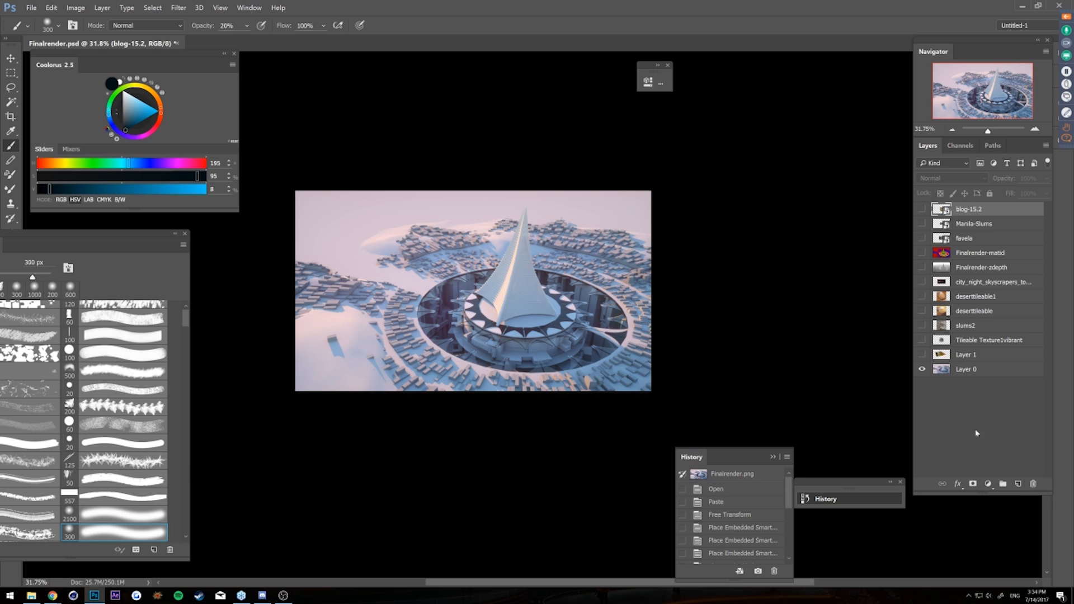
pyautogui.click(1018, 483)
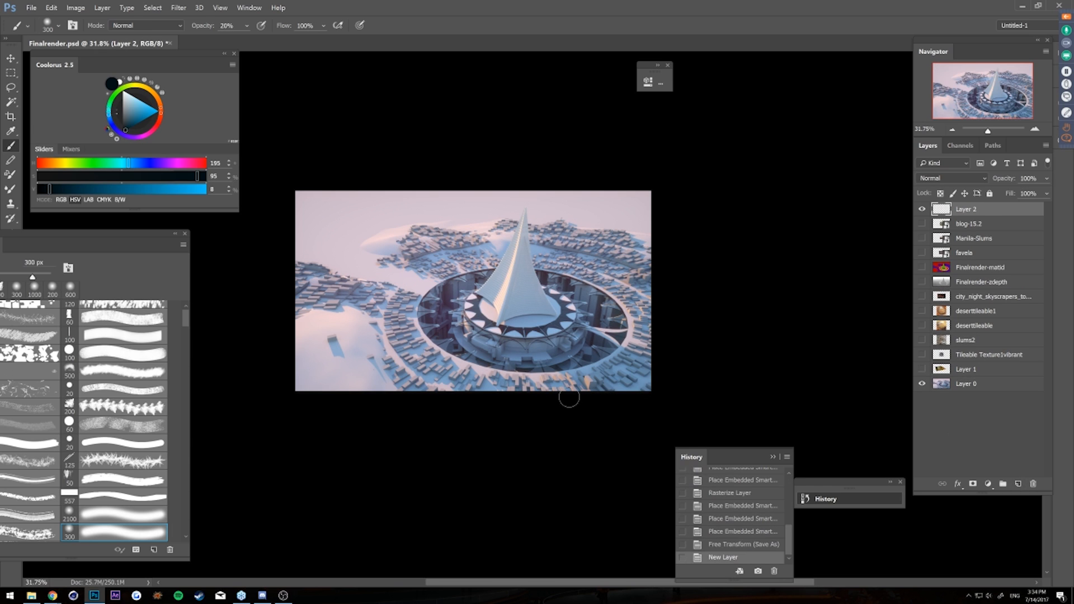
pyautogui.click(143, 445)
pyautogui.keyDown('alt'); pyautogui.click(384, 388); pyautogui.keyUp('alt')
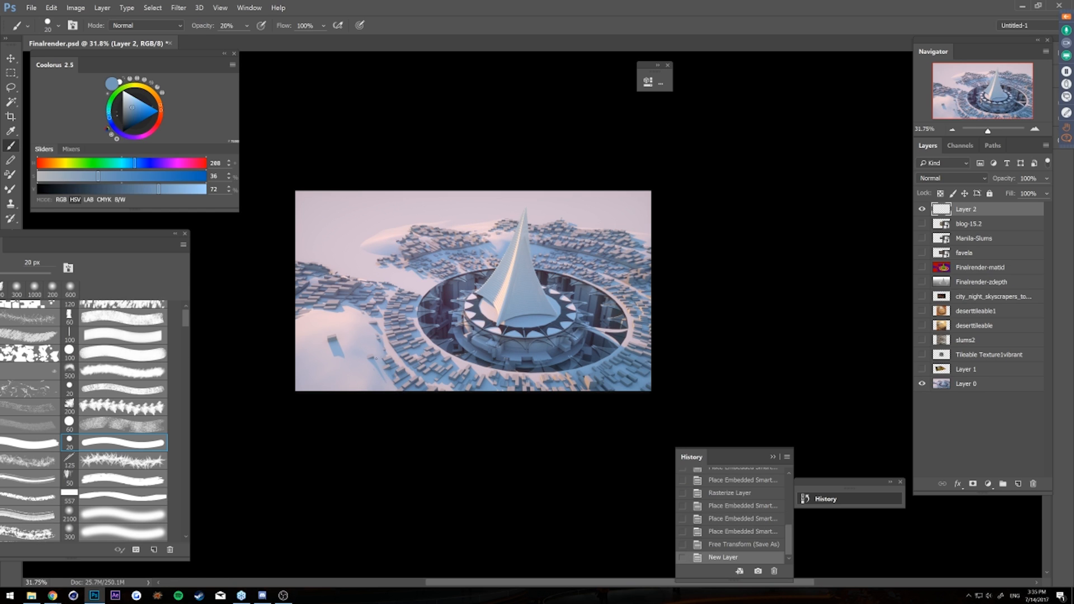
pyautogui.moveTo(342, 352); pyautogui.dragTo(363, 381)
pyautogui.hotkey('ctrl', 'z')
# - Save Finalrender.psd with the new empty layer
pyautogui.press('z')
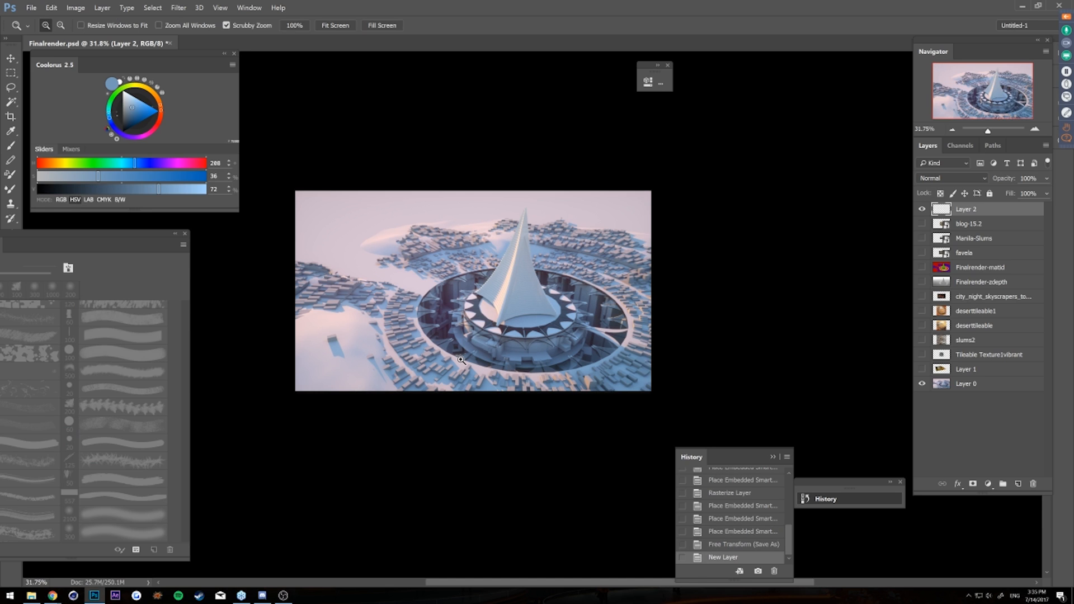
pyautogui.click(500, 293)
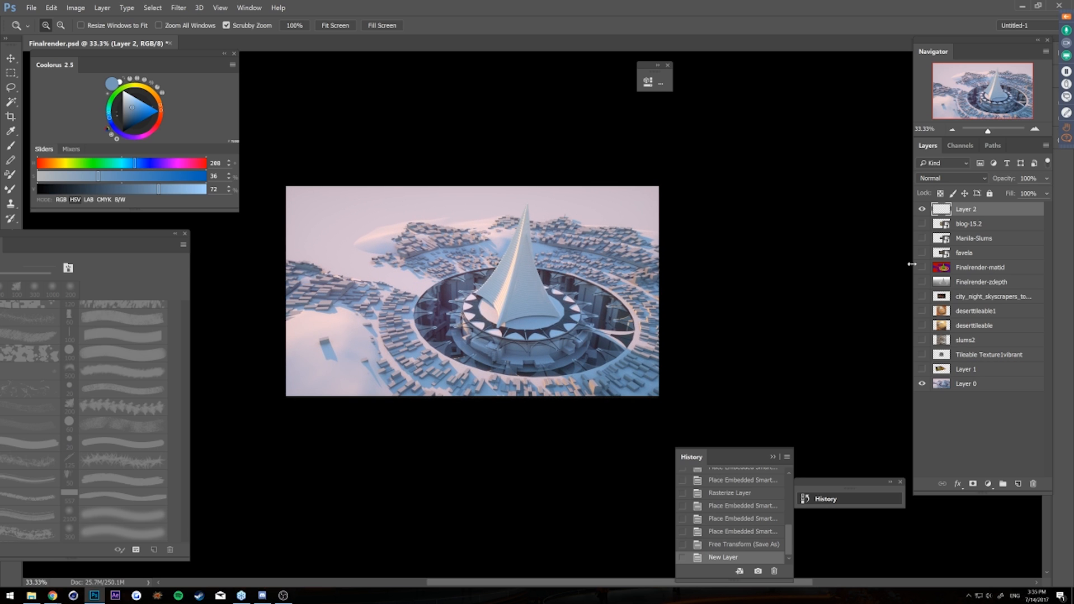
pyautogui.moveTo(671, 256); pyautogui.dragTo(581, 256)
pyautogui.hotkey('ctrl', 's')
pyautogui.moveTo(585, 304); pyautogui.dragTo(612, 294)
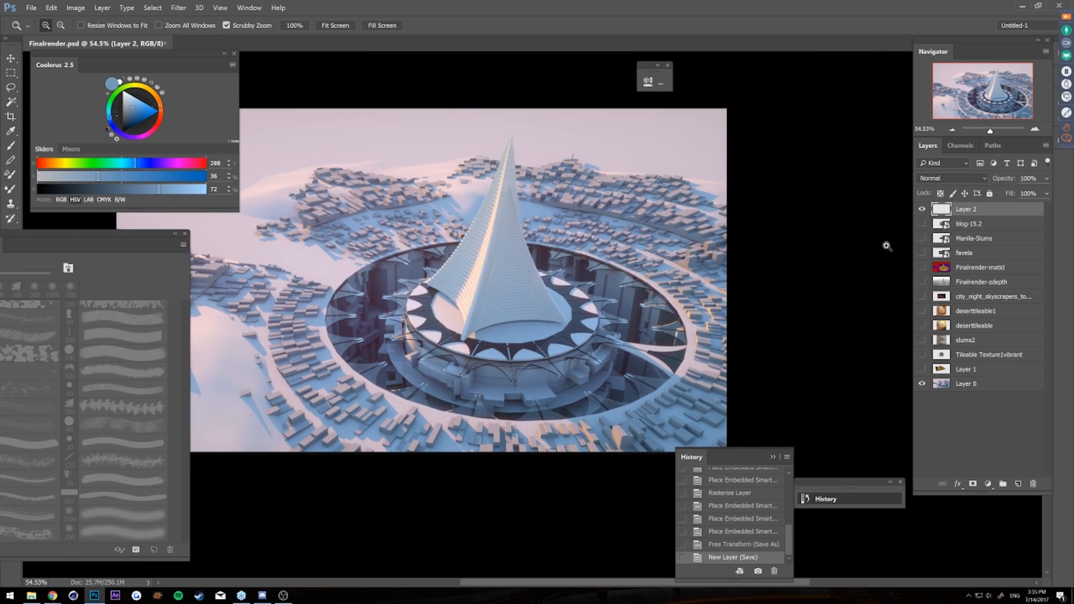
# - Toggle Layer 2 off and back on, and make the Finalrender-matid layer visible over the render
pyautogui.click(921, 210)
pyautogui.click(922, 210)
pyautogui.moveTo(639, 323)
pyautogui.mouseDown()
pyautogui.moveTo(613, 323)
pyautogui.moveTo(649, 323)
pyautogui.mouseUp()
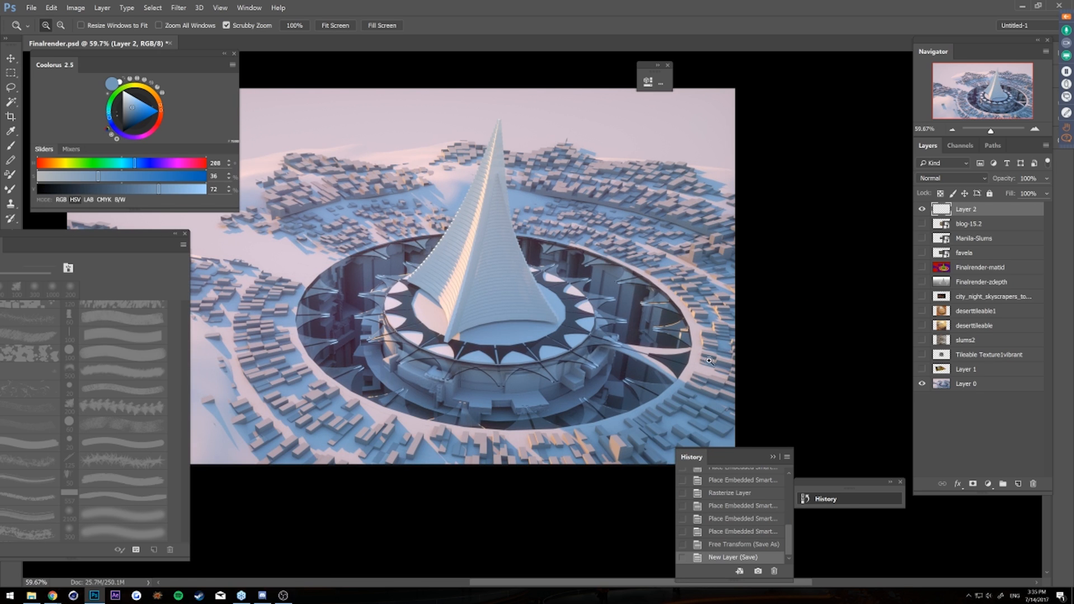
pyautogui.moveTo(564, 331); pyautogui.dragTo(554, 336)
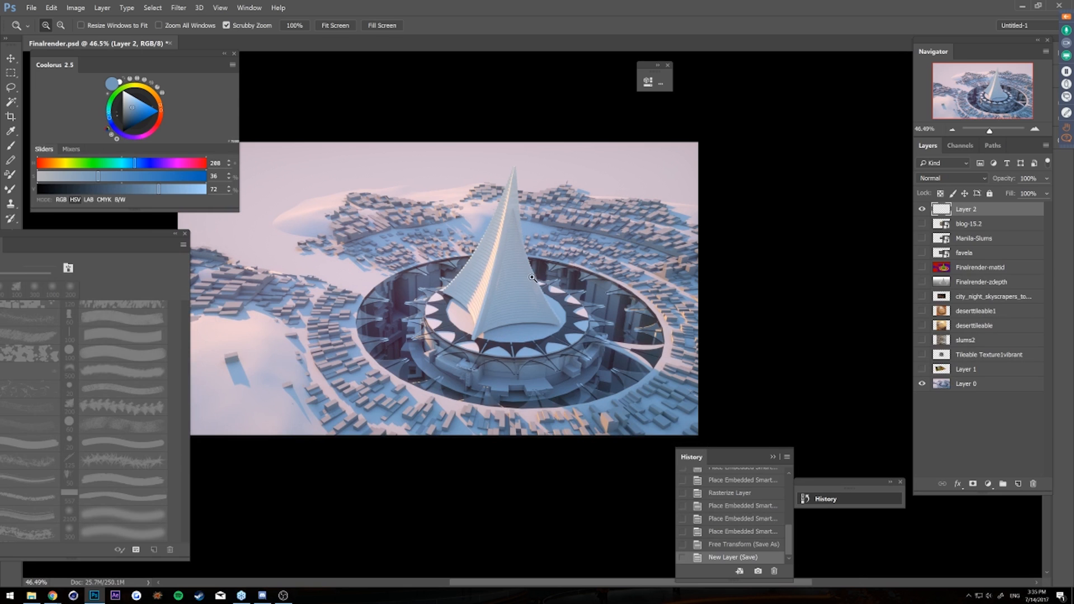
pyautogui.click(921, 268)
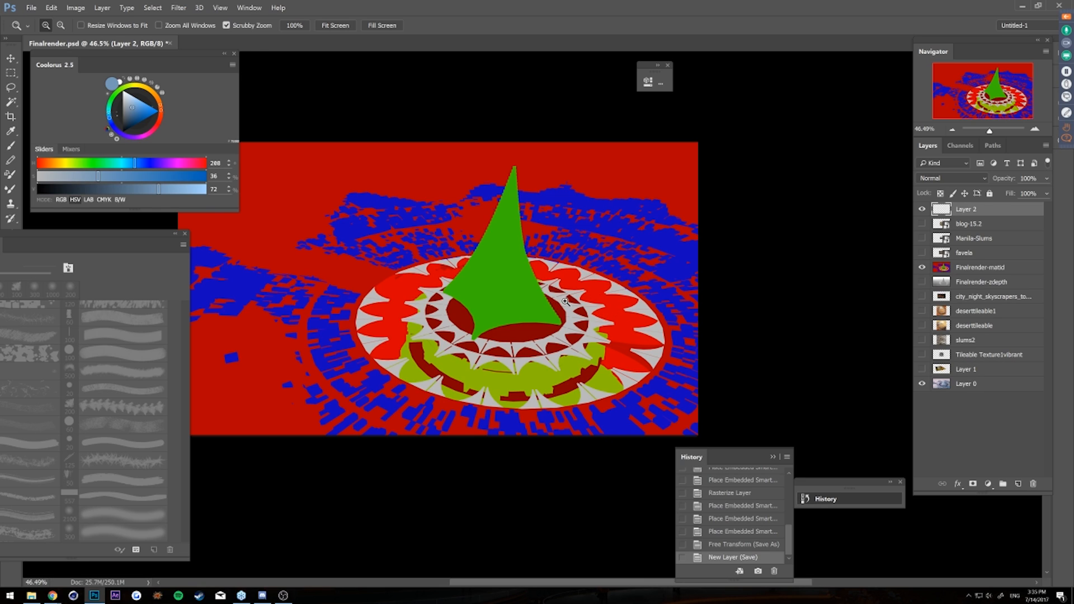
# - Hide the Finalrender-matid layer and move Layer 2 down the stack to sit directly above Layer 0
pyautogui.moveTo(565, 301); pyautogui.dragTo(559, 303)
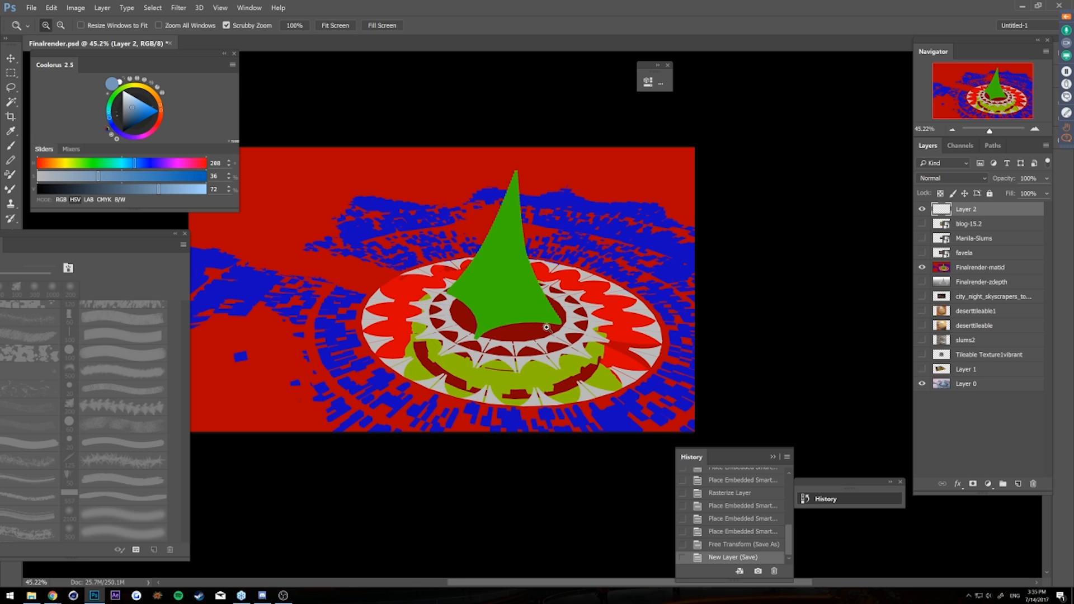
pyautogui.moveTo(533, 317); pyautogui.dragTo(498, 317)
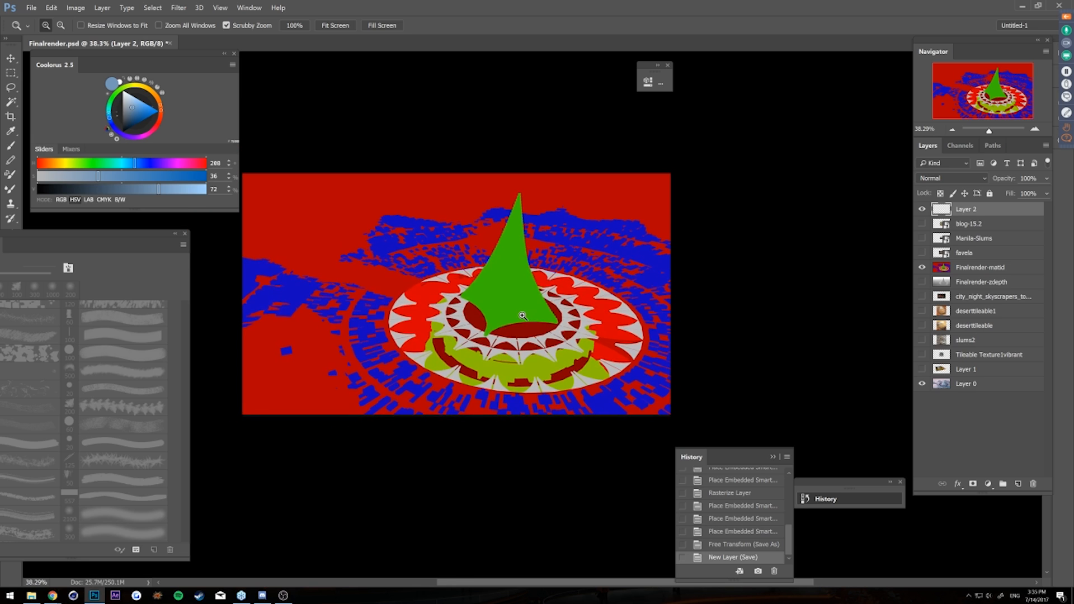
pyautogui.click(921, 209)
pyautogui.click(920, 270)
pyautogui.moveTo(952, 215); pyautogui.dragTo(973, 368)
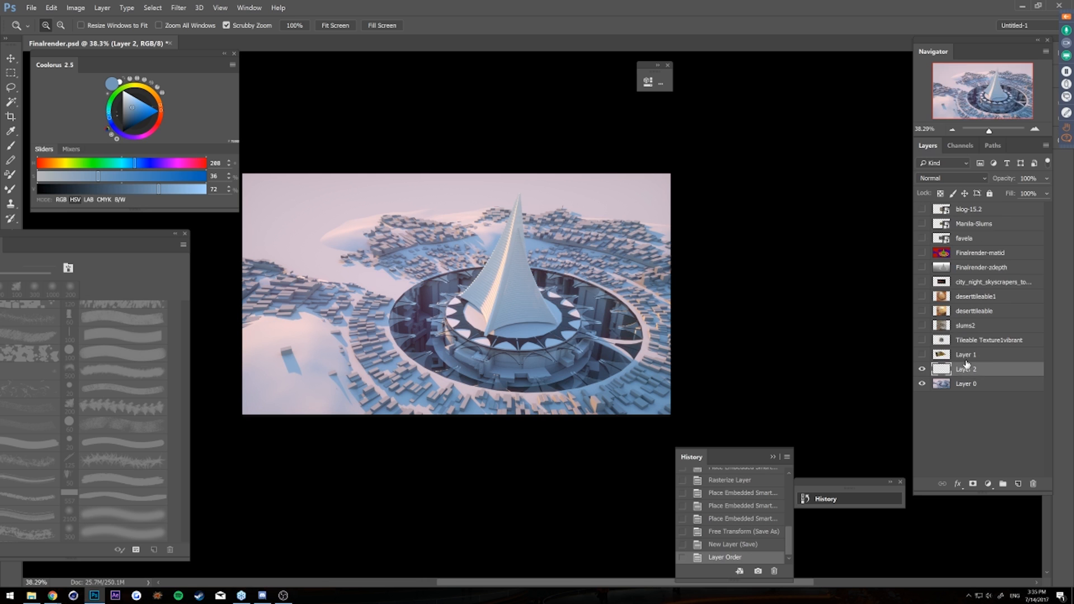
# - Save Finalrender.psd and move the floating History panel closer to the Layers panel
pyautogui.moveTo(621, 310)
pyautogui.mouseDown()
pyautogui.moveTo(566, 309)
pyautogui.moveTo(611, 307)
pyautogui.mouseUp()
pyautogui.hotkey('ctrl', 's')
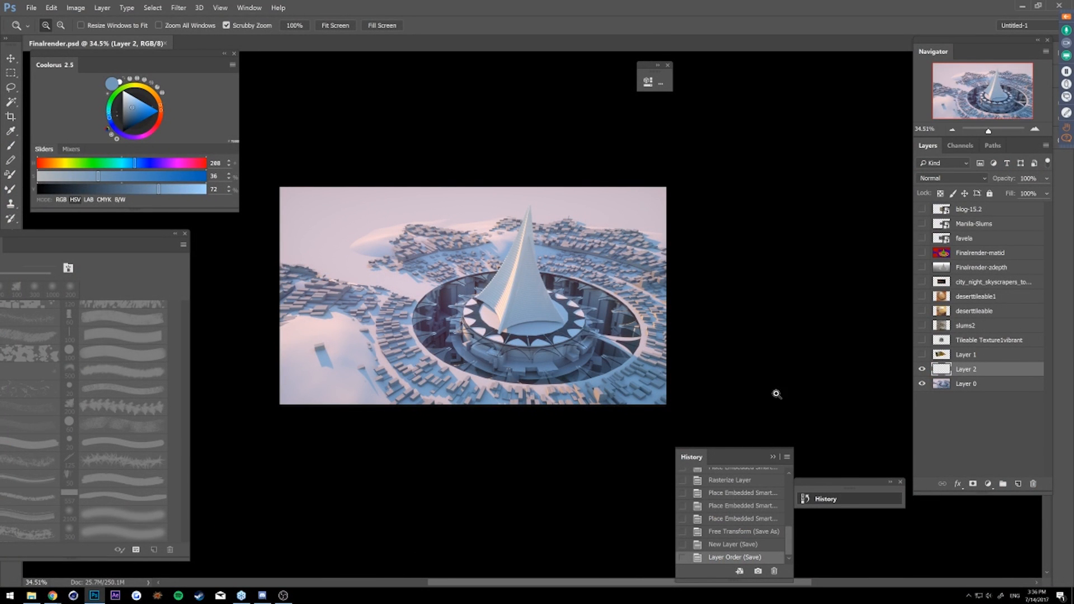
pyautogui.moveTo(730, 459); pyautogui.dragTo(806, 435)
pyautogui.moveTo(581, 314); pyautogui.dragTo(559, 324)
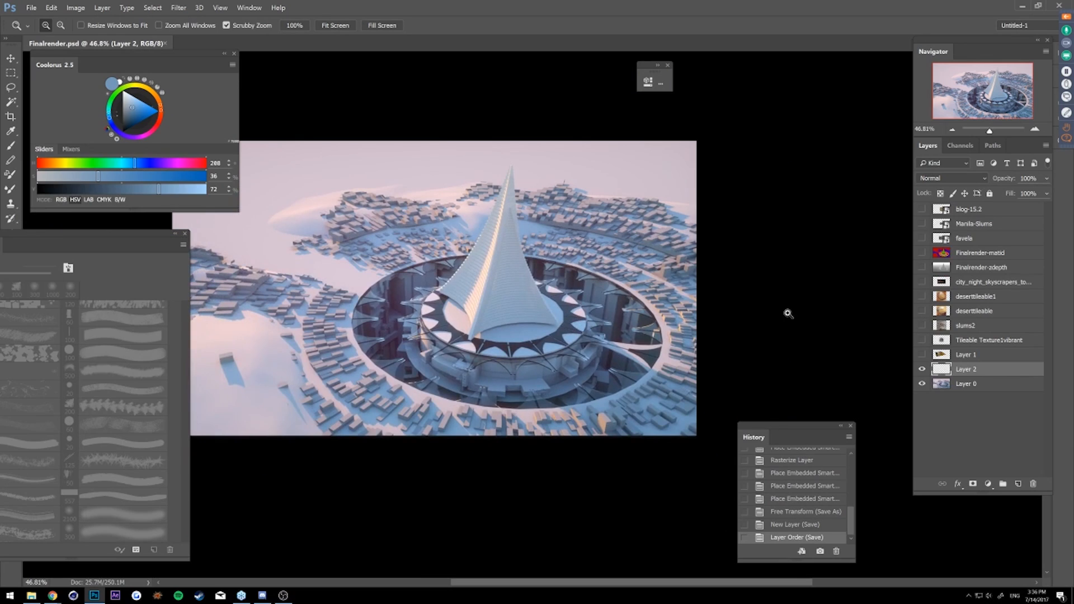
# - Make the Finalrender-matid layer visible and set it as the active layer
pyautogui.click(922, 268)
pyautogui.click(922, 268)
pyautogui.click(922, 253)
pyautogui.click(945, 253)
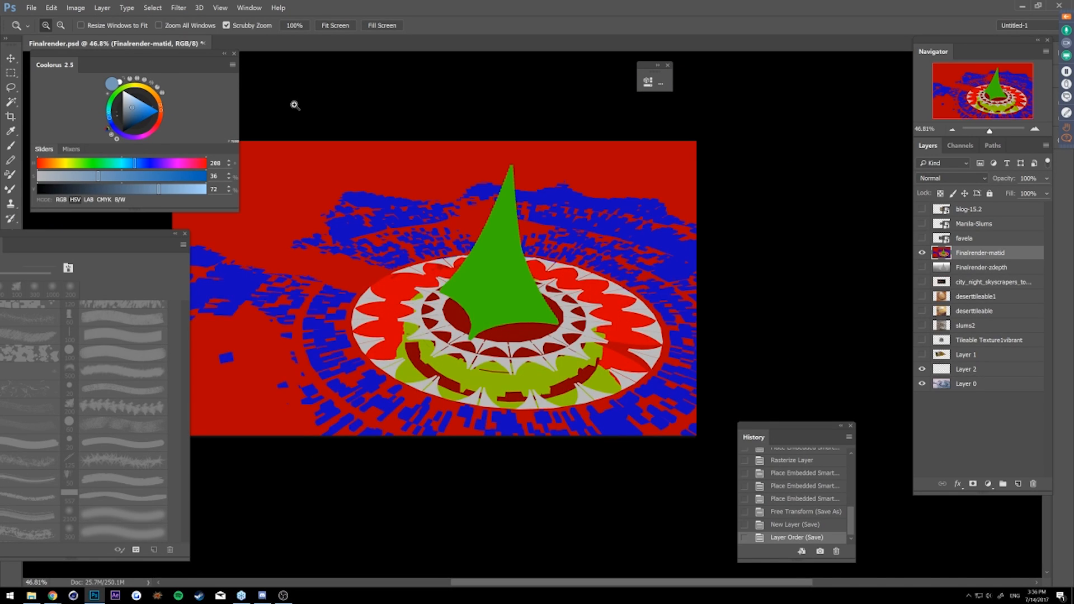
# - Select the red ground area of the material ID pass with Color Range, using sampled colors and a fuzziness of 26
pyautogui.click(152, 8)
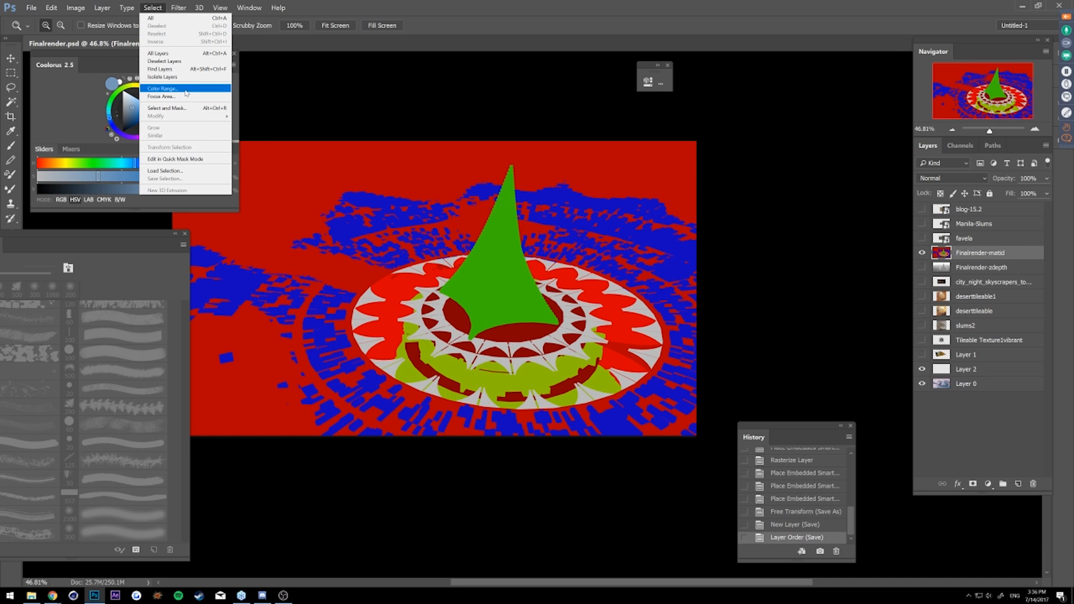
pyautogui.click(186, 90)
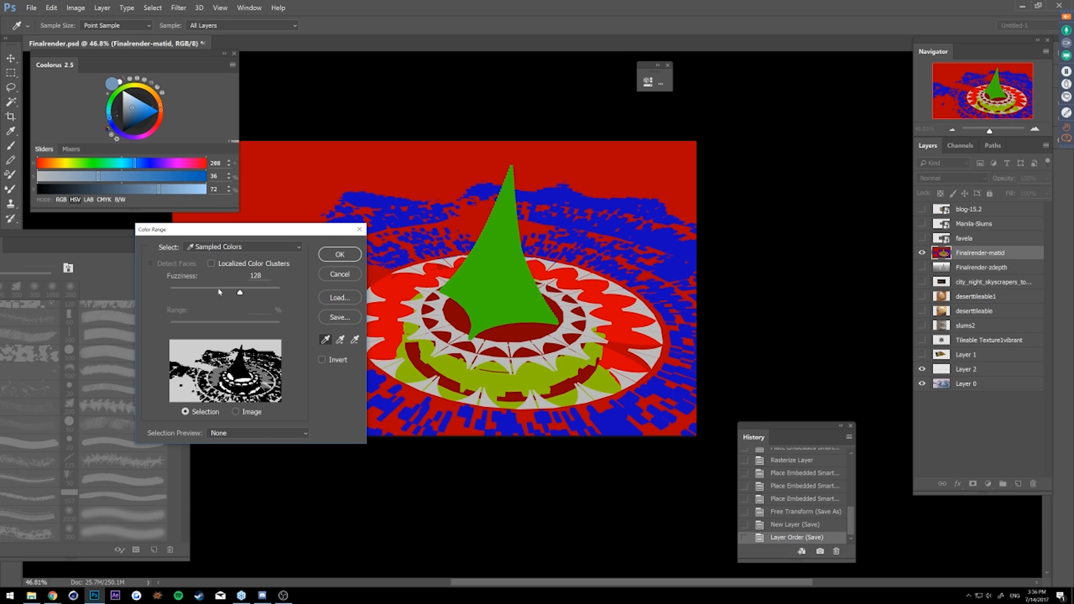
pyautogui.click(219, 290)
pyautogui.click(332, 189)
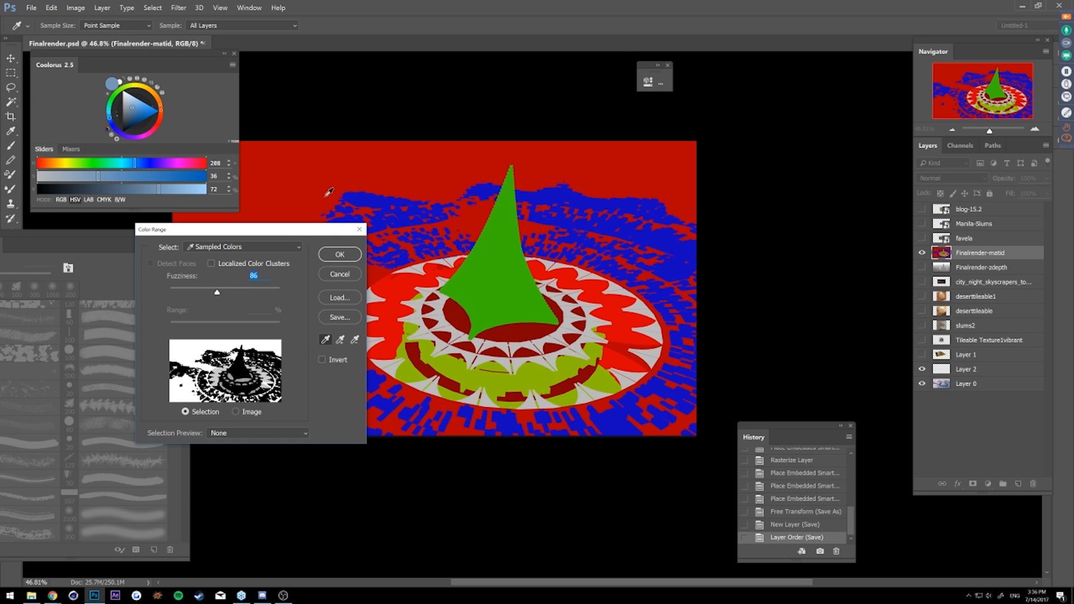
pyautogui.moveTo(216, 292); pyautogui.dragTo(183, 292)
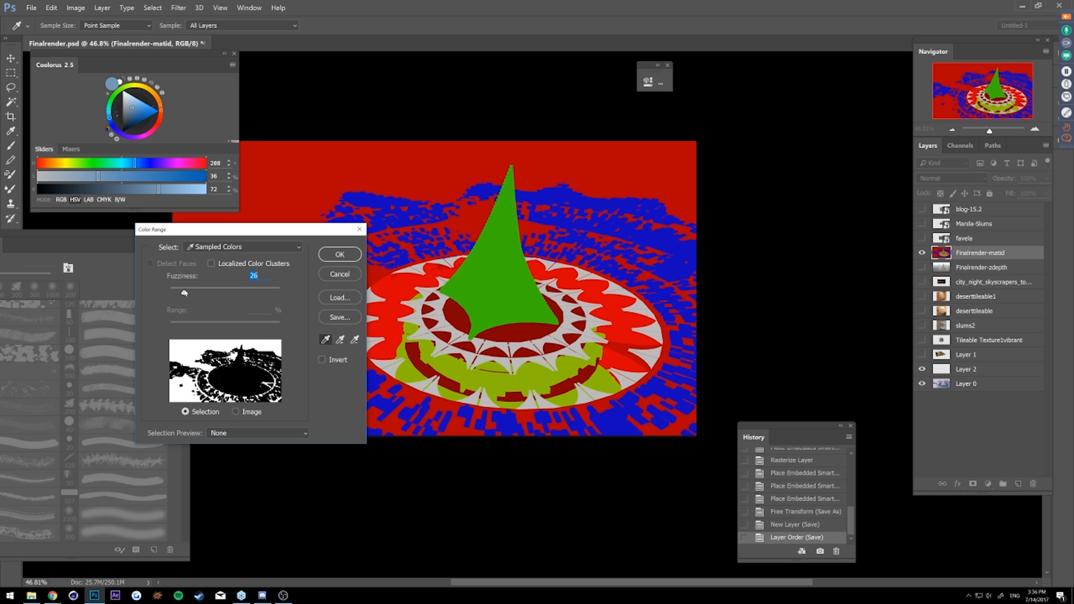
pyautogui.click(325, 256)
pyautogui.press('z')
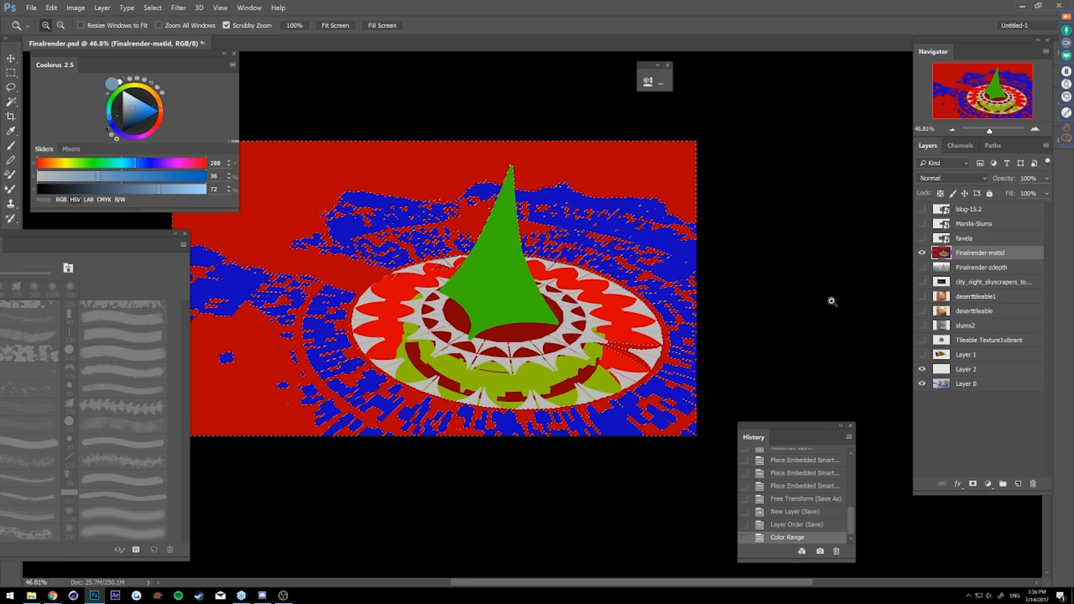
# - Copy the selected red ground to a new layer, then hide both that layer and Finalrender-matid
pyautogui.hotkey('ctrl', 'j')
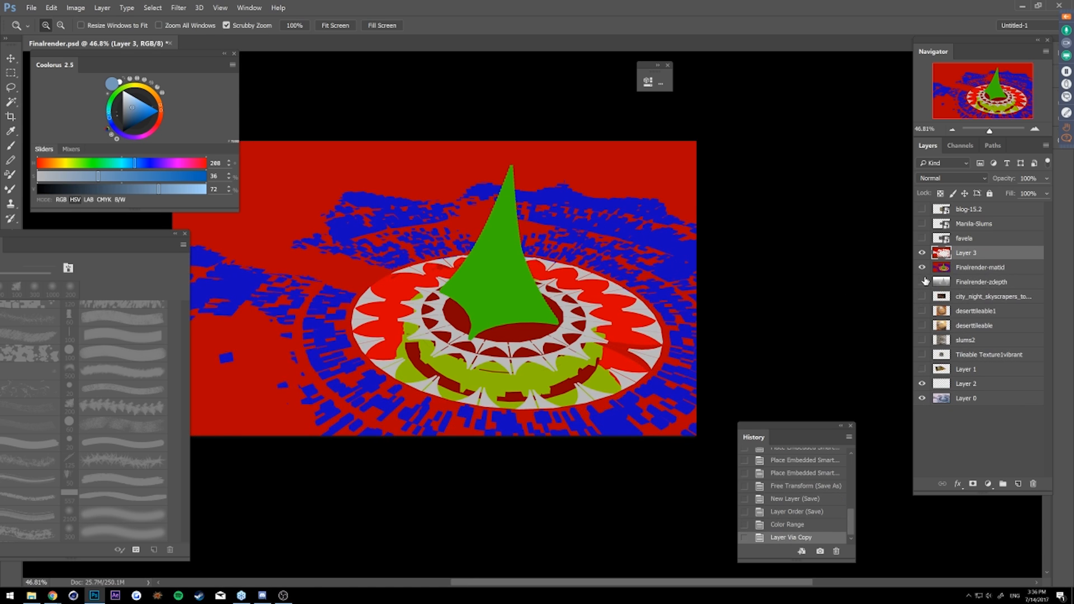
pyautogui.click(921, 268)
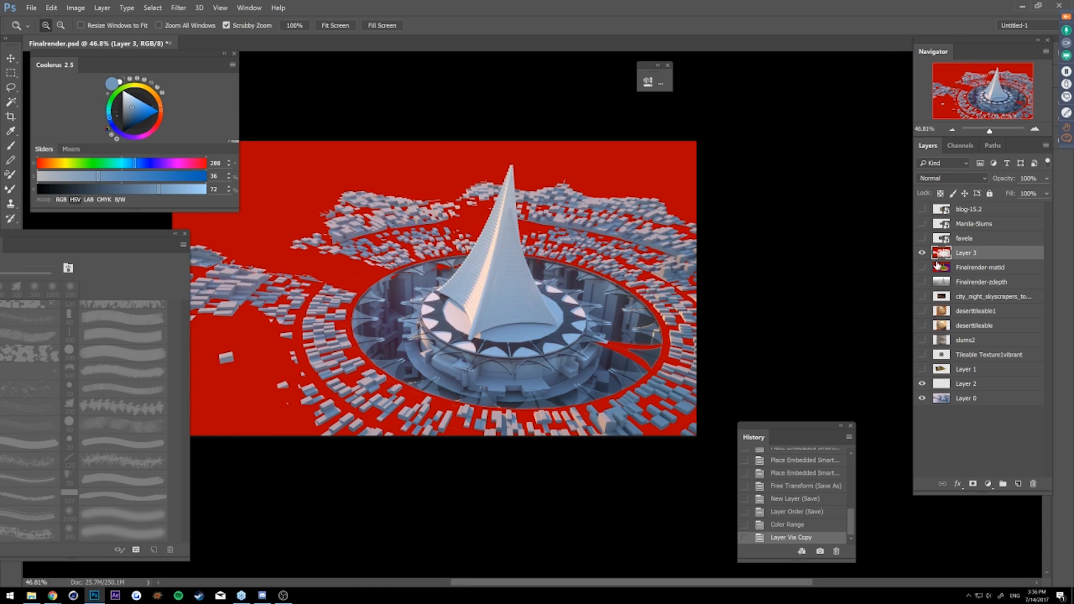
pyautogui.click(922, 253)
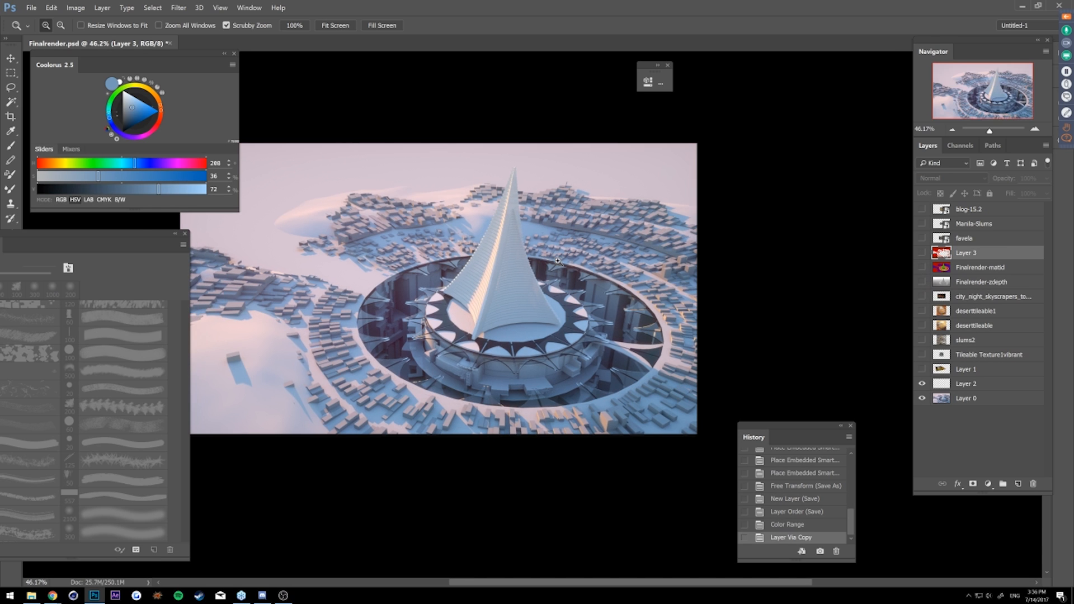
pyautogui.moveTo(557, 261); pyautogui.dragTo(520, 314)
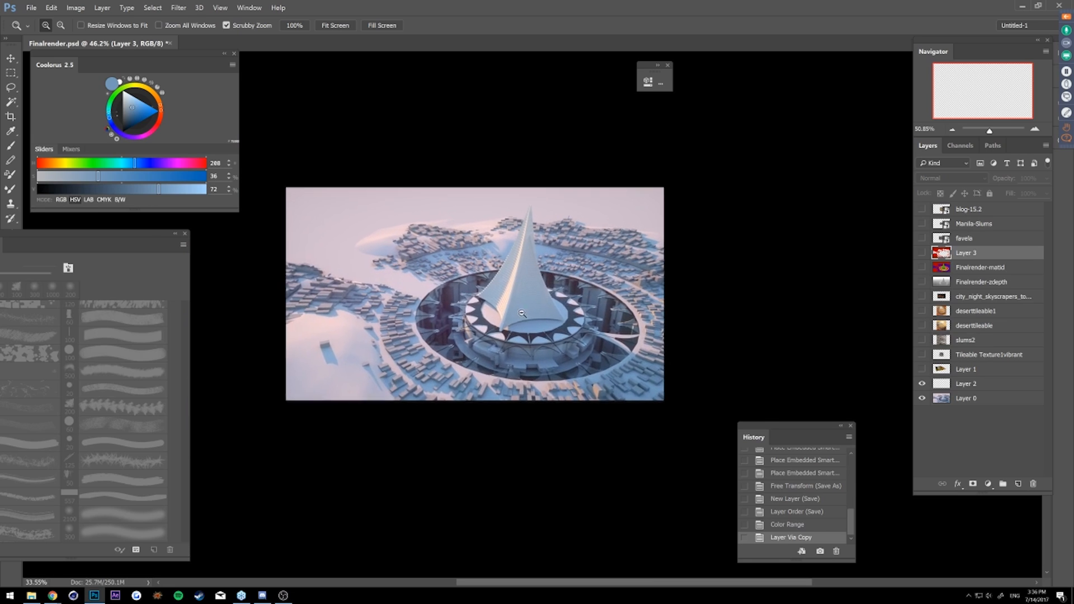
# - Show the deserttileable1 texture and distort it with Free Transform so it lies in perspective across the render's ground
pyautogui.click(921, 311)
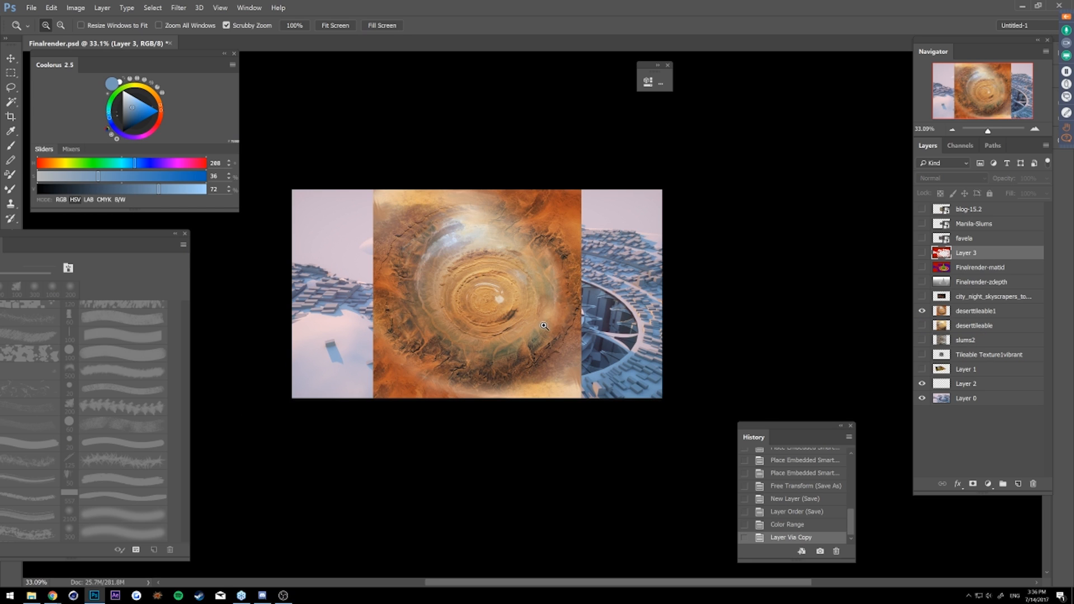
pyautogui.moveTo(540, 325)
pyautogui.mouseDown()
pyautogui.moveTo(501, 325)
pyautogui.moveTo(534, 325)
pyautogui.mouseUp()
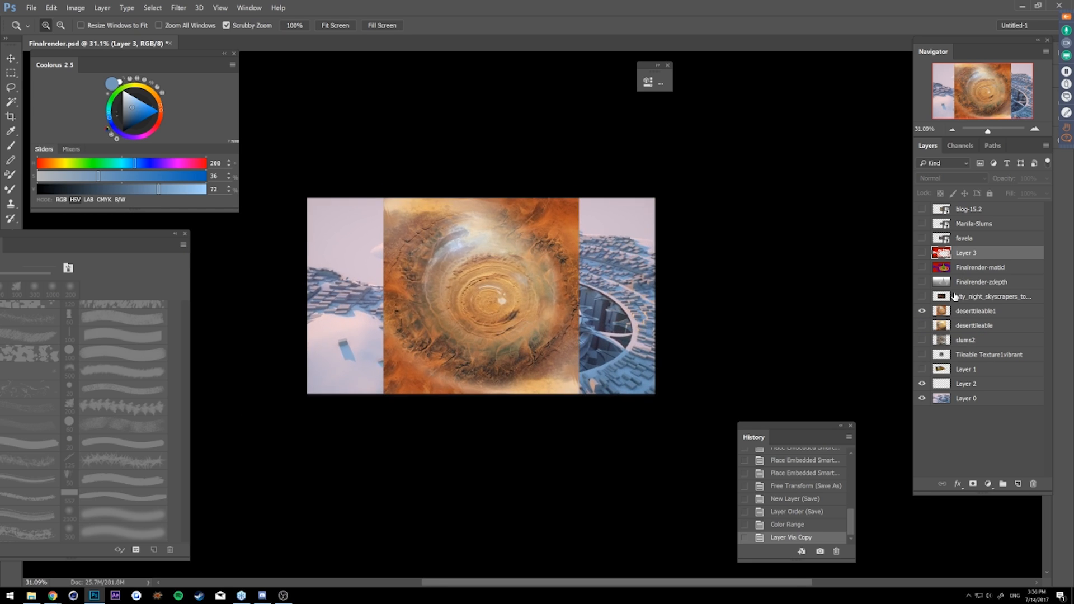
pyautogui.click(975, 312)
pyautogui.hotkey('ctrl', 't')
pyautogui.keyDown('ctrl'); pyautogui.moveTo(392, 398); pyautogui.dragTo(232, 395); pyautogui.keyUp('ctrl')
pyautogui.keyDown('ctrl'); pyautogui.moveTo(481, 198); pyautogui.dragTo(559, 199); pyautogui.keyUp('ctrl')
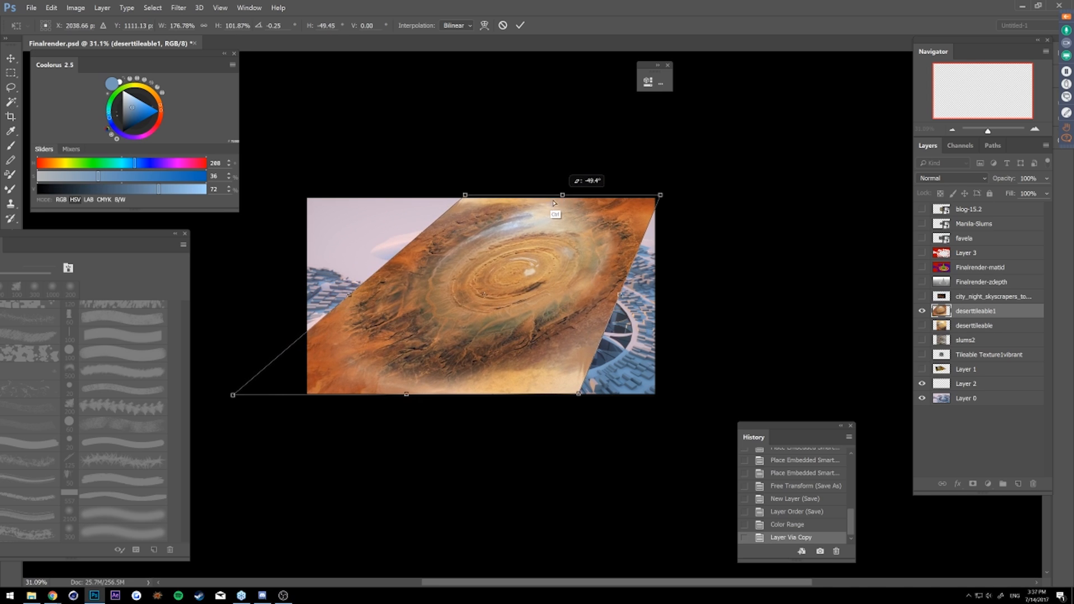
pyautogui.keyDown('ctrl'); pyautogui.moveTo(581, 395); pyautogui.dragTo(663, 404); pyautogui.keyUp('ctrl')
pyautogui.moveTo(550, 206)
pyautogui.keyDown('ctrl'); pyautogui.mouseDown()
pyautogui.moveTo(545, 246)
pyautogui.moveTo(541, 211)
pyautogui.moveTo(546, 220)
pyautogui.mouseUp(); pyautogui.keyUp('ctrl')
pyautogui.keyDown('ctrl'); pyautogui.moveTo(445, 223); pyautogui.dragTo(378, 207); pyautogui.keyUp('ctrl')
pyautogui.moveTo(397, 209); pyautogui.dragTo(404, 217)
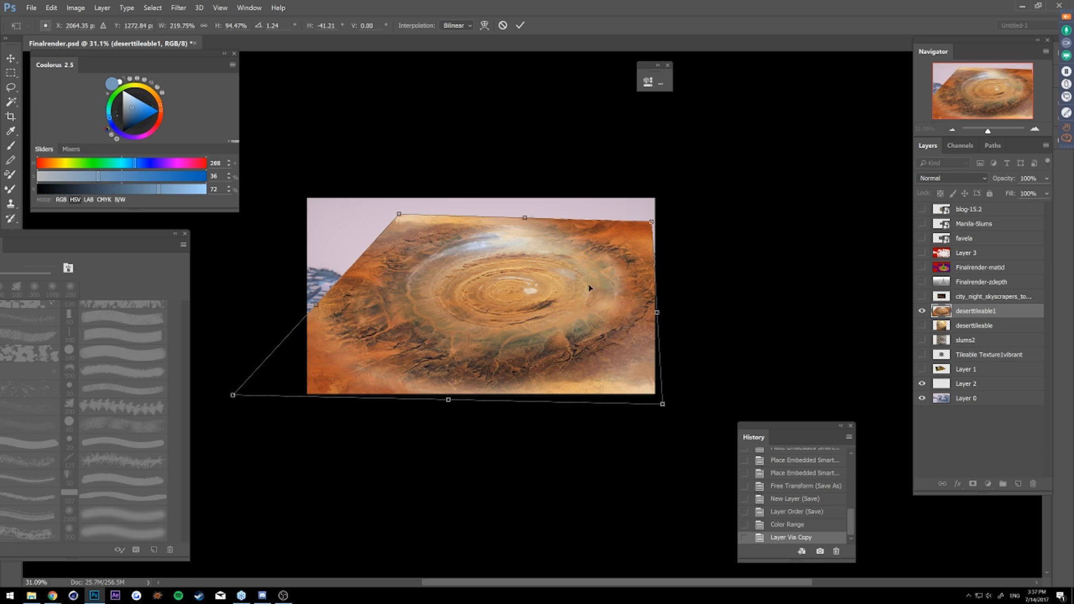
pyautogui.press('Return')
pyautogui.press('z')
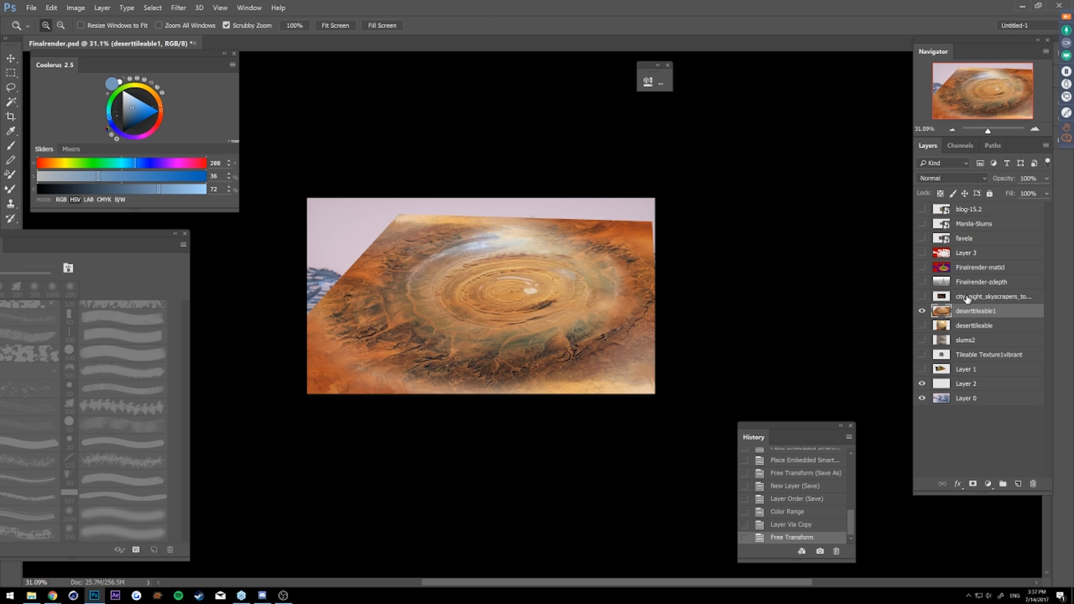
# - Load the pixels of Layer 3, the red ground copy, as a selection
pyautogui.click(934, 256)
pyautogui.rightClick(934, 256)
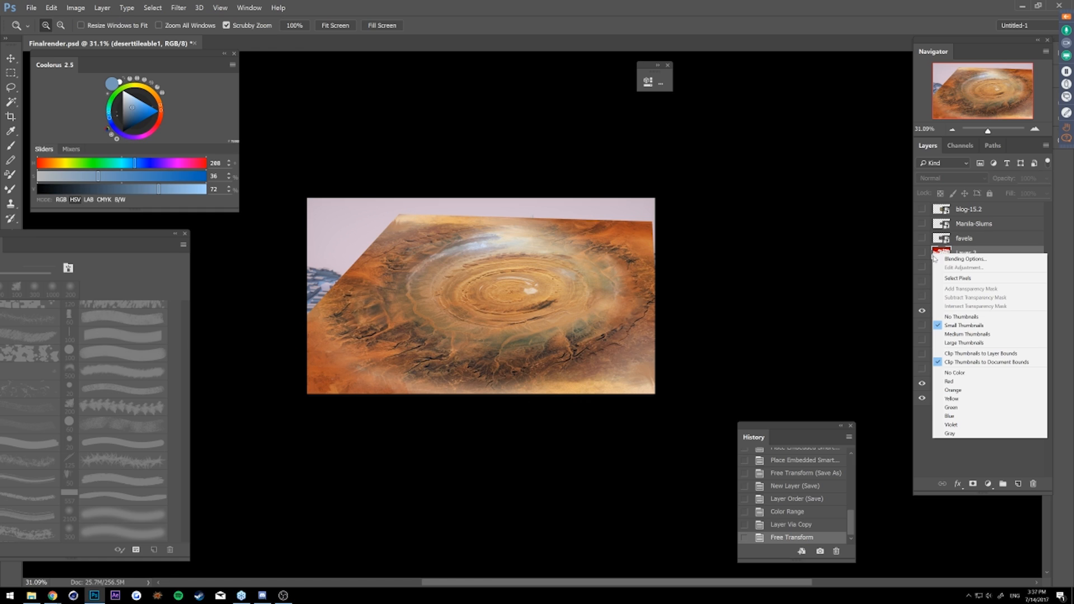
pyautogui.click(946, 254)
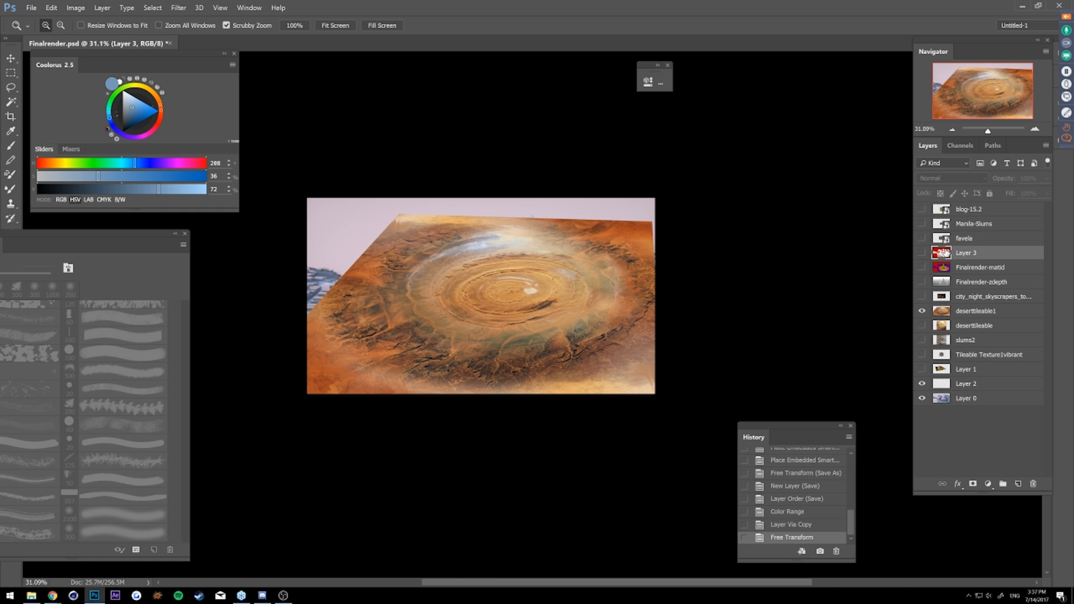
pyautogui.rightClick(939, 254)
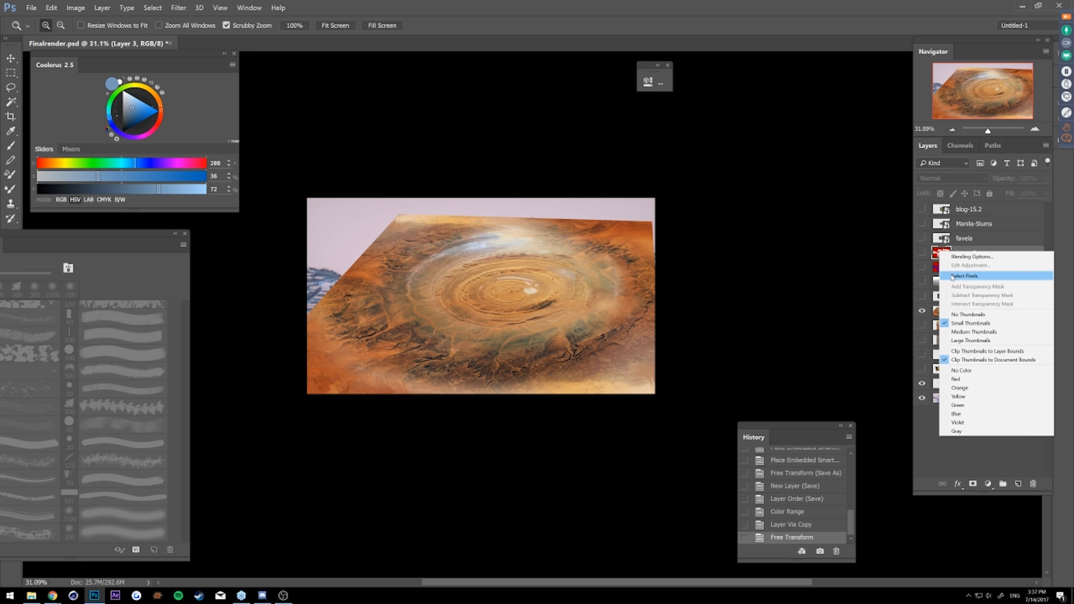
pyautogui.click(953, 277)
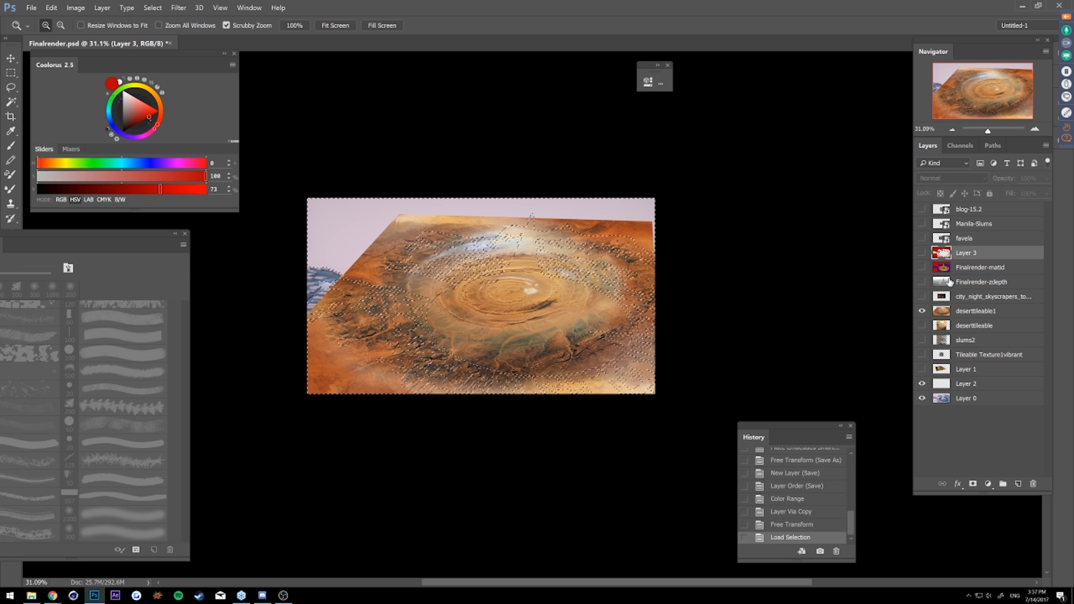
# - Copy the selected part of deserttileable1 to a new layer and hide the original texture layer
pyautogui.click(963, 318)
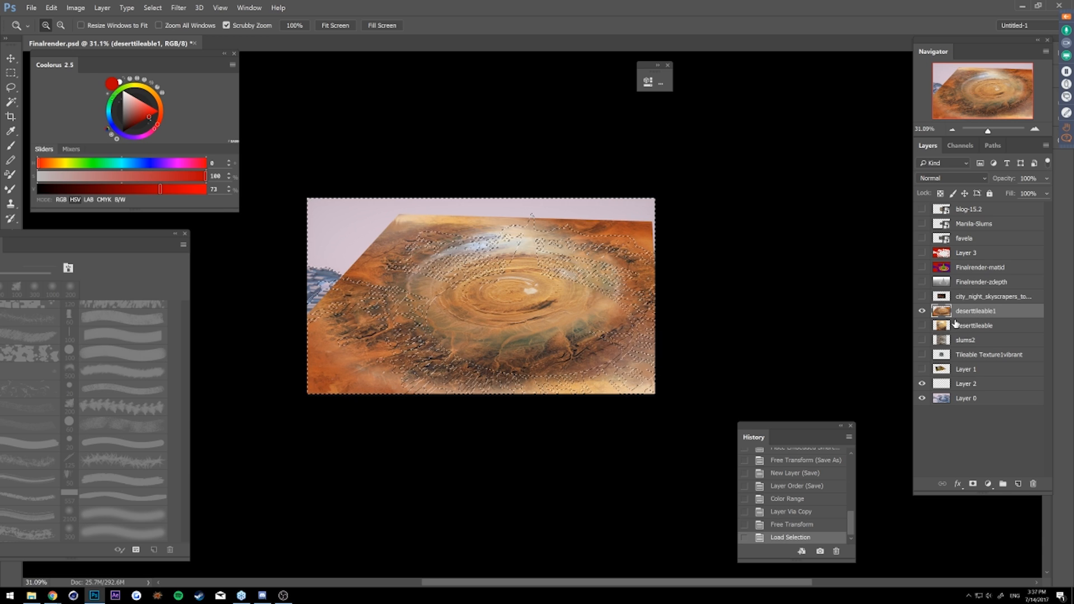
pyautogui.hotkey('ctrl', 'j')
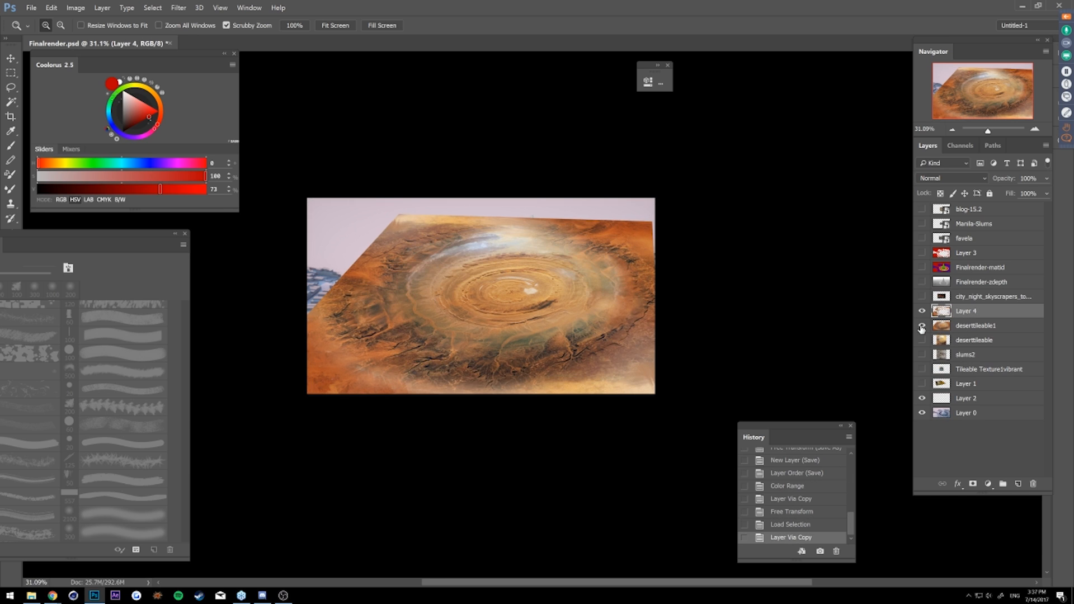
pyautogui.click(922, 326)
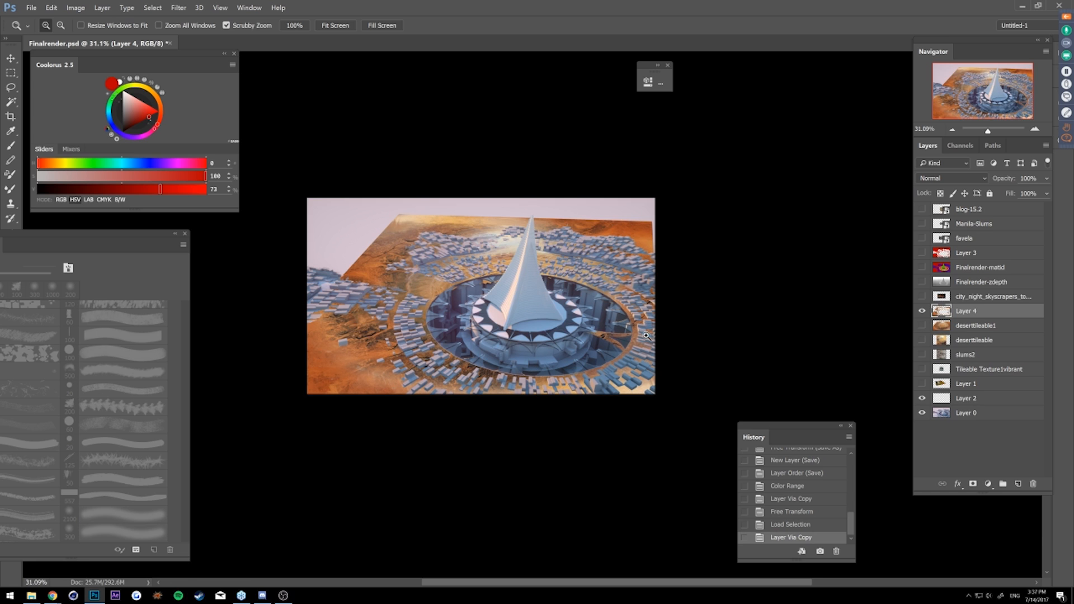
# - Save Finalrender.psd, then close Photoshop and the Images folder window
pyautogui.moveTo(630, 288)
pyautogui.mouseDown()
pyautogui.moveTo(665, 290)
pyautogui.moveTo(638, 302)
pyautogui.mouseUp()
pyautogui.moveTo(586, 363); pyautogui.dragTo(610, 323)
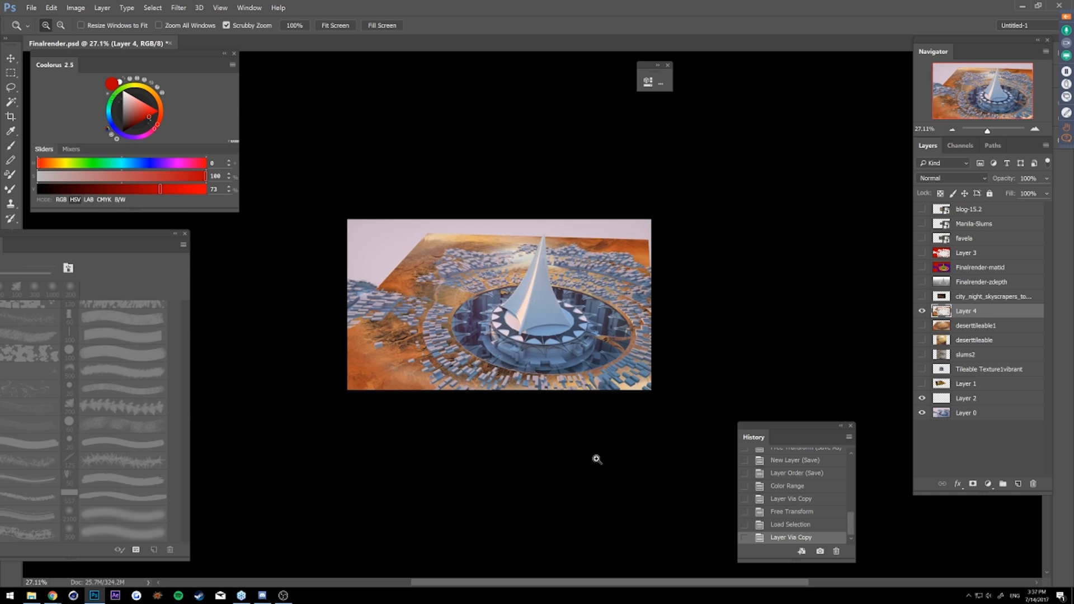
pyautogui.hotkey('ctrl', 's')
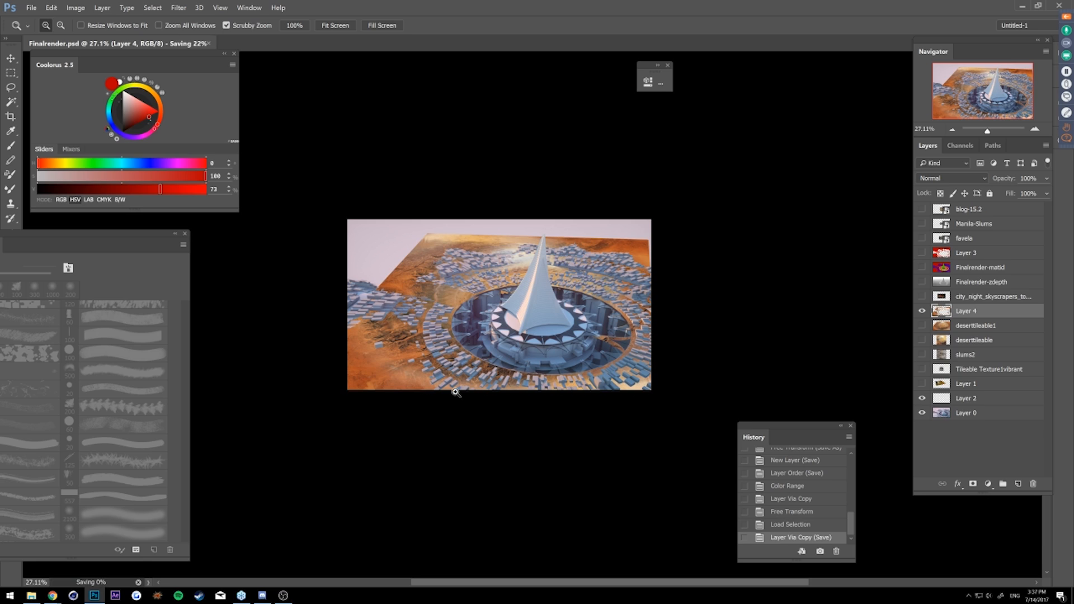
pyautogui.click(1059, 5)
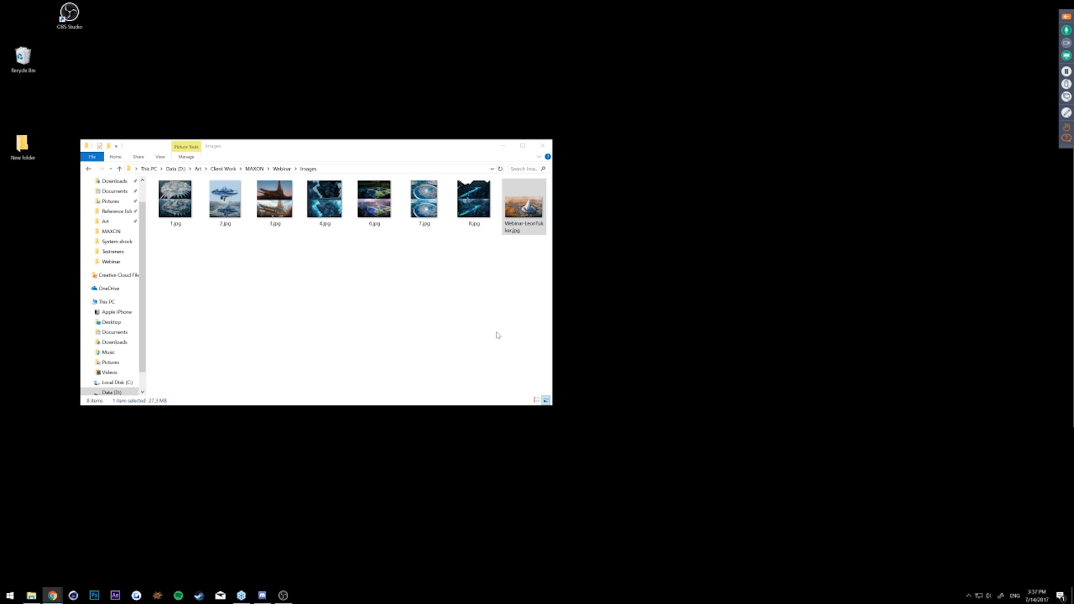
pyautogui.click(543, 145)
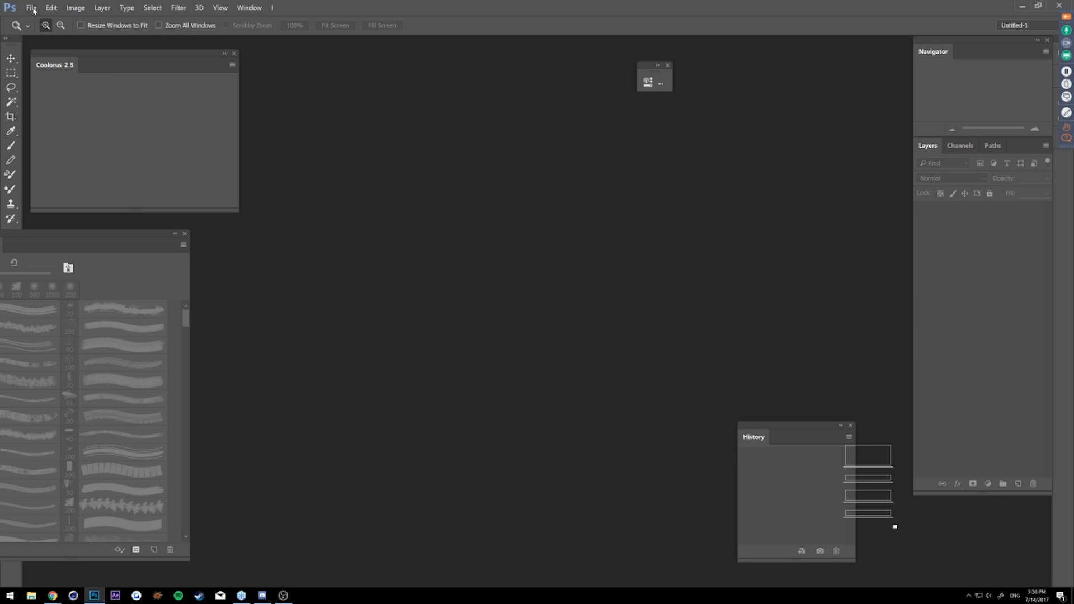
# - Reopen Finalrender.psd from the recent files in Photoshop and decline creating a new library from its smart objects
pyautogui.click(32, 7)
pyautogui.moveTo(35, 57)
pyautogui.click(164, 57)
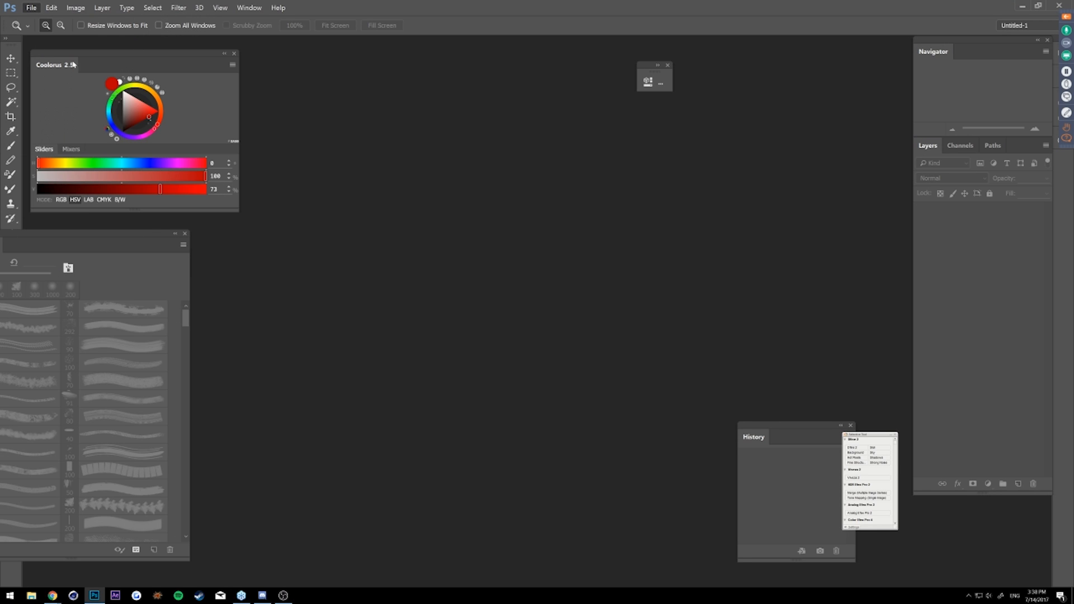
pyautogui.click(31, 8)
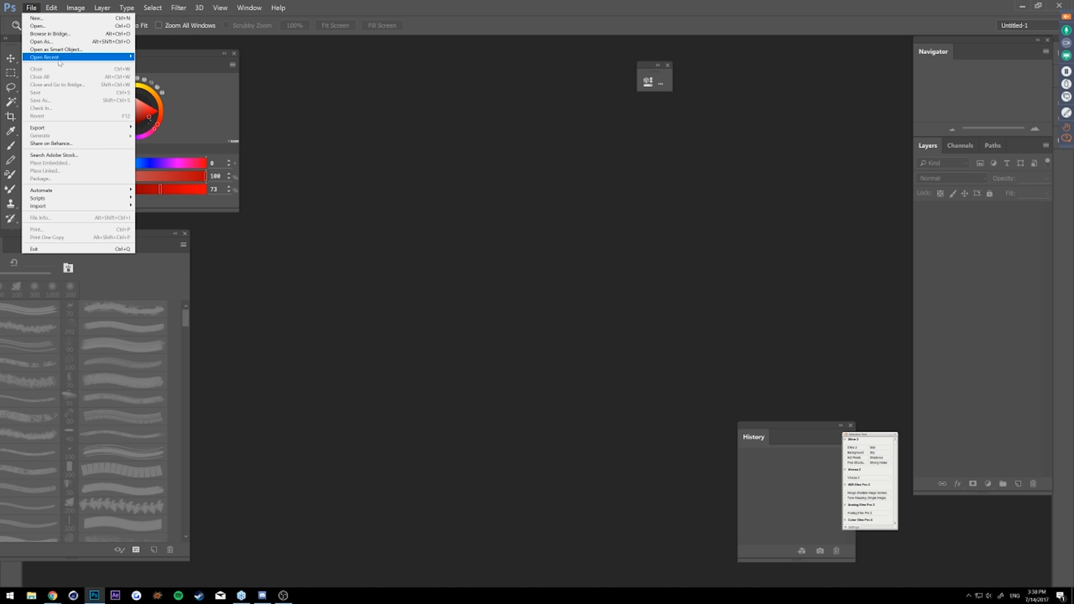
pyautogui.moveTo(61, 58)
pyautogui.click(157, 57)
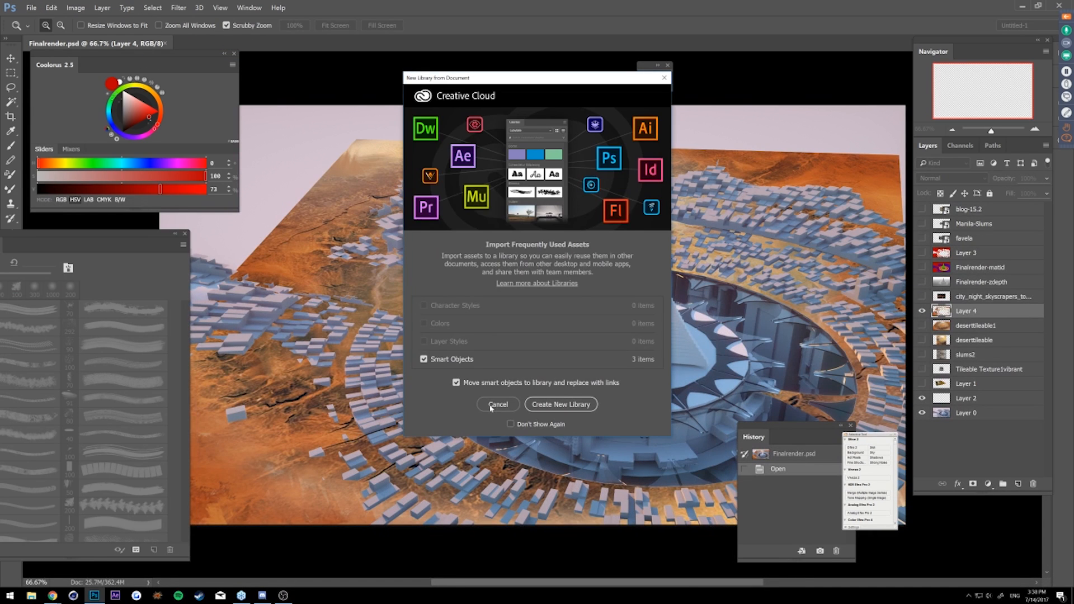
pyautogui.click(498, 403)
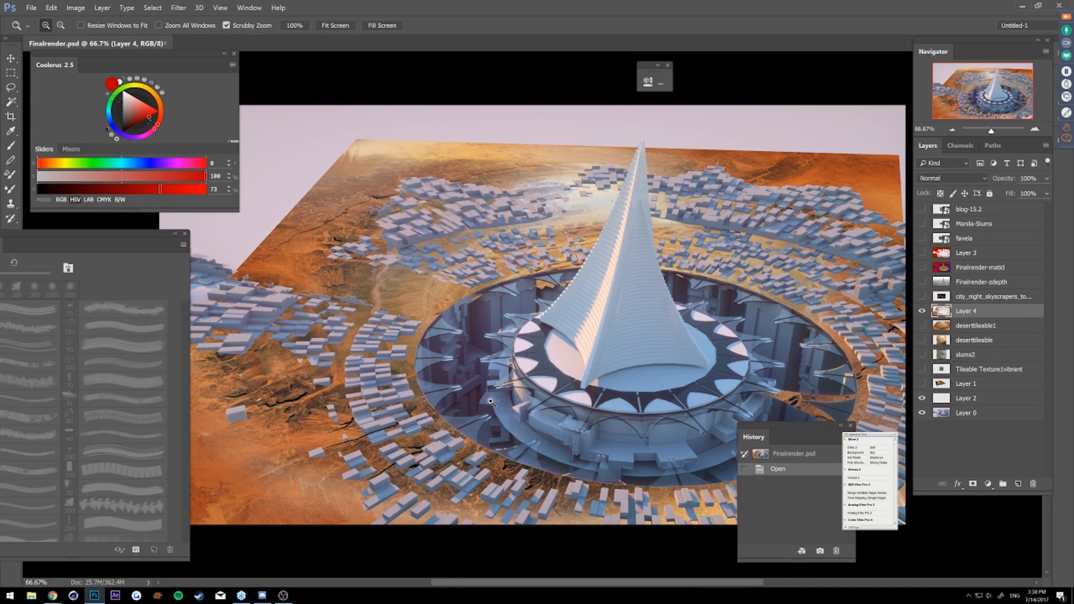
# - Close the small floating actions window and move the History panel clear of the image
pyautogui.moveTo(438, 391); pyautogui.dragTo(400, 392)
pyautogui.moveTo(527, 321)
pyautogui.mouseDown()
pyautogui.moveTo(492, 321)
pyautogui.moveTo(521, 321)
pyautogui.mouseUp()
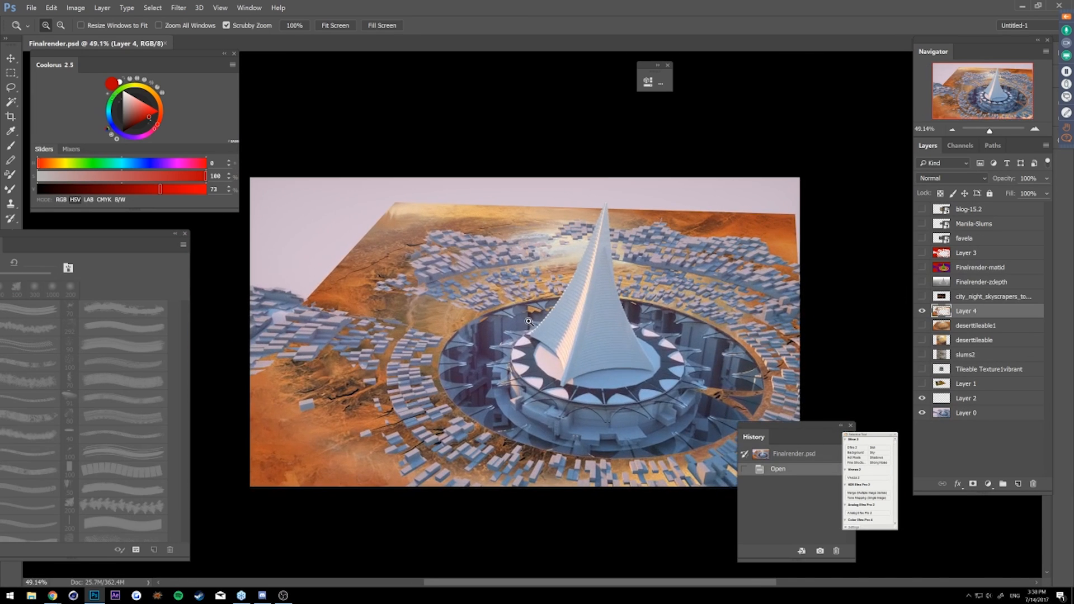
pyautogui.click(522, 314)
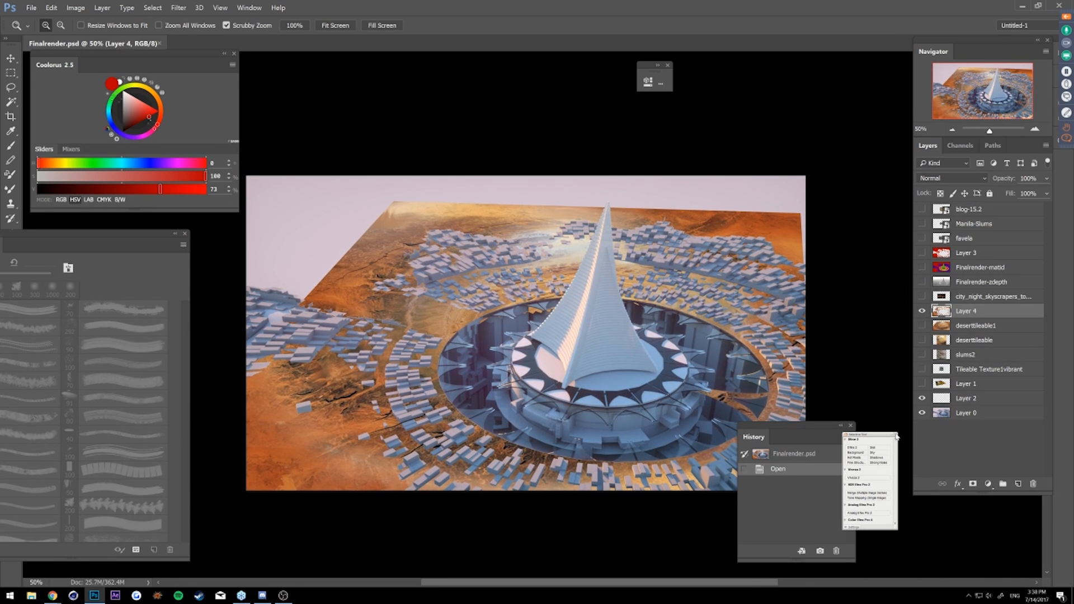
pyautogui.click(896, 435)
pyautogui.moveTo(827, 432); pyautogui.dragTo(897, 477)
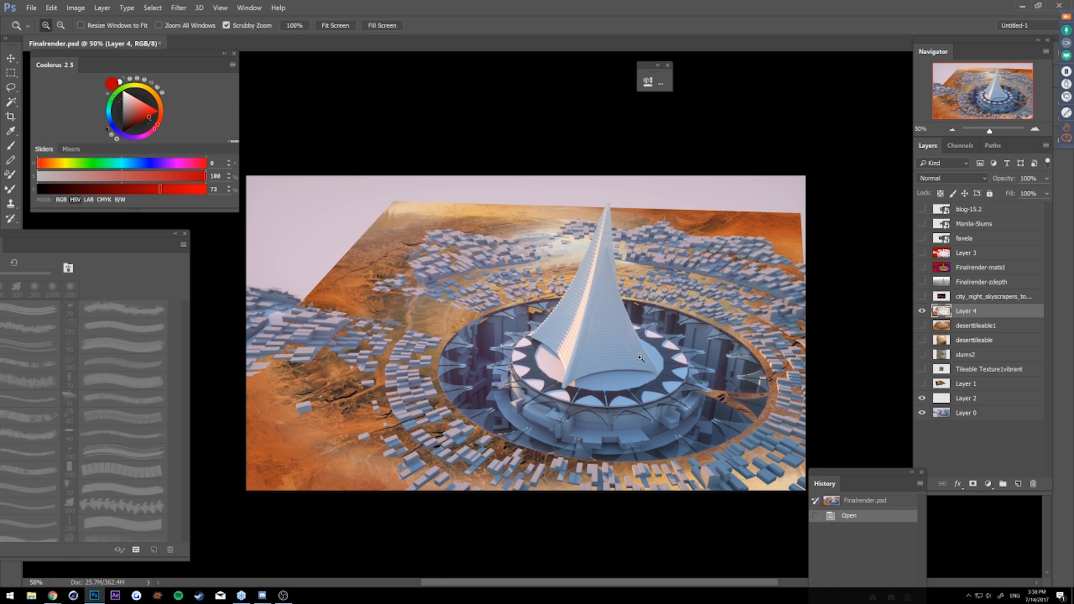
pyautogui.moveTo(696, 280); pyautogui.dragTo(671, 297)
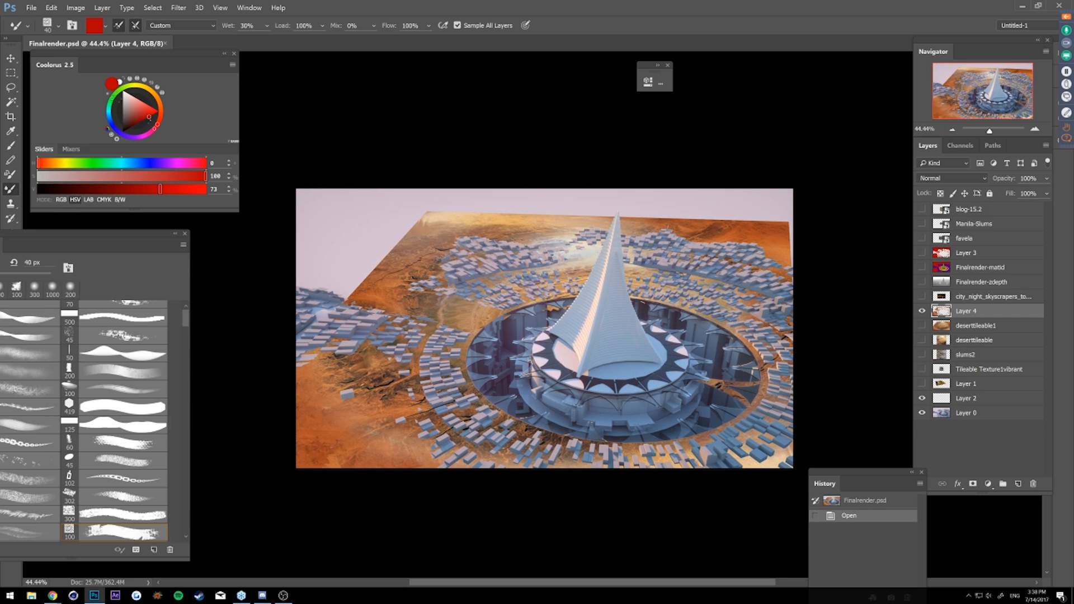
# - Load the pixels of Layer 3 as a selection, hide that layer and add a new empty layer above Layer 4
pyautogui.click(920, 257)
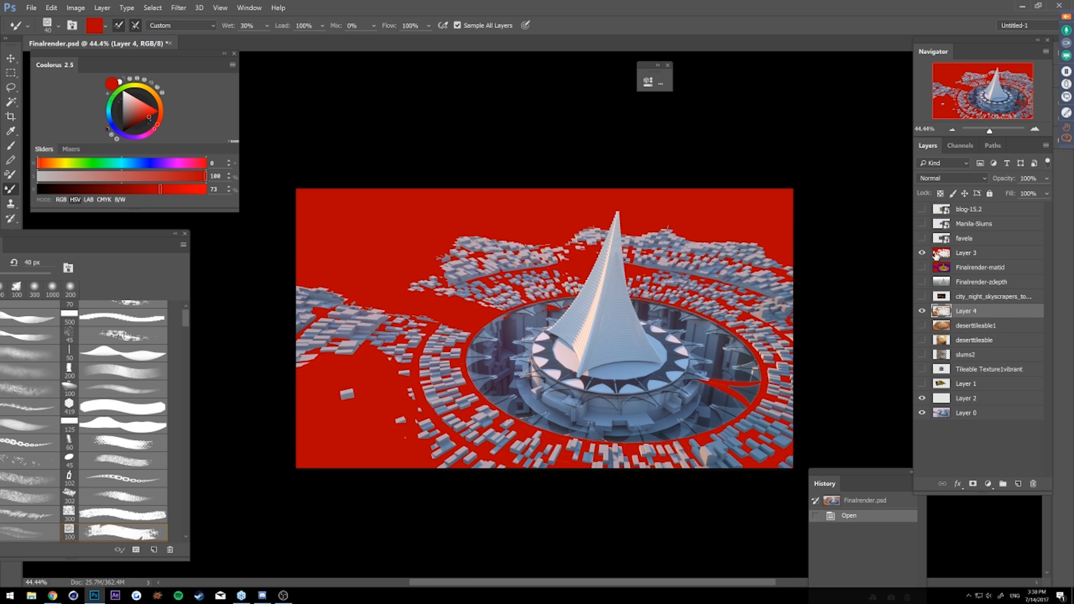
pyautogui.rightClick(935, 259)
pyautogui.click(958, 278)
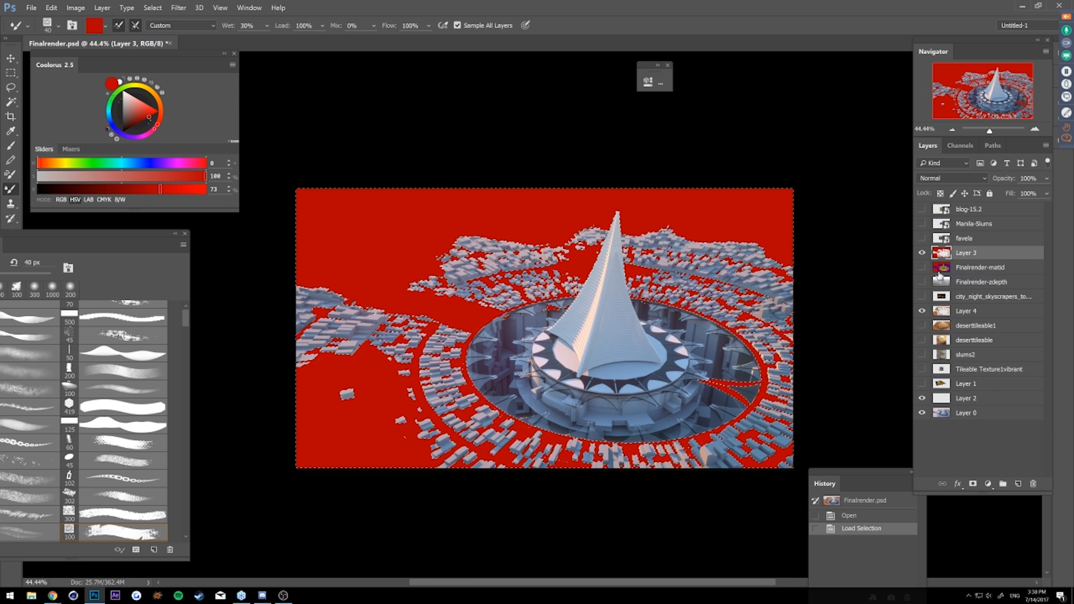
pyautogui.click(922, 255)
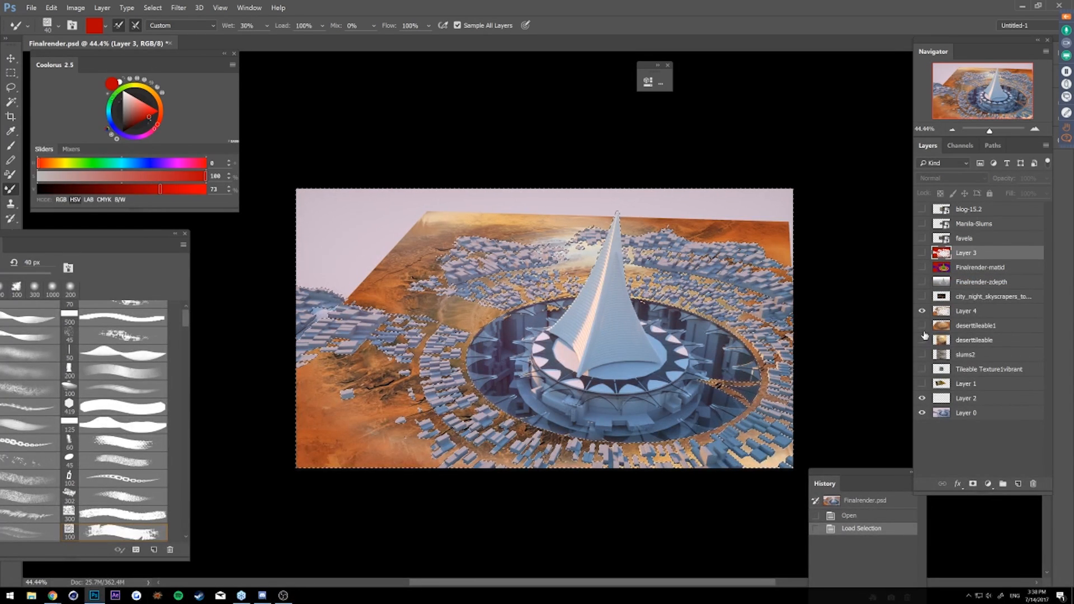
pyautogui.click(960, 315)
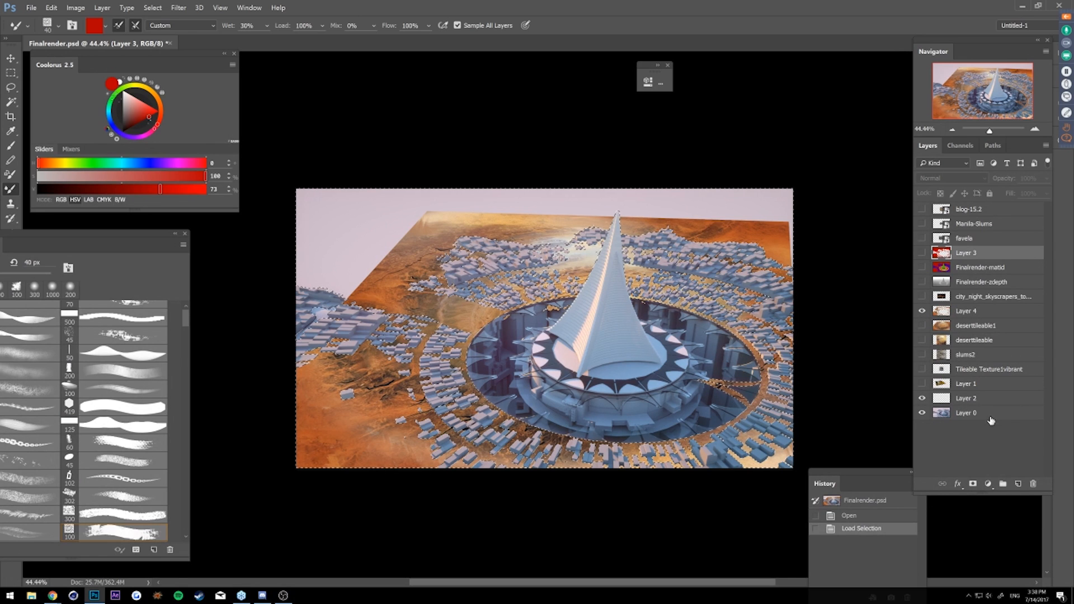
pyautogui.click(1017, 483)
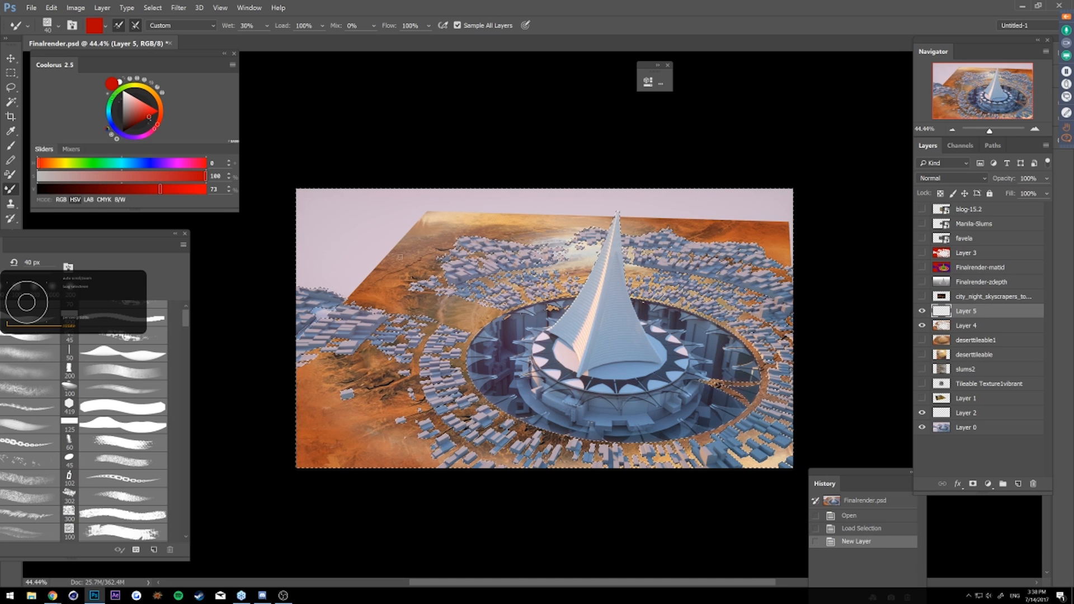
# - With the Mixer Brush at 175 px, sample the brown-orange ground and paint it over the pale area in the image's upper-left corner
pyautogui.press(']')
pyautogui.press(']')
pyautogui.press(']')
pyautogui.press(']')
pyautogui.press(']')
pyautogui.press(']')
pyautogui.press(']')
pyautogui.press(']')
pyautogui.press(']')
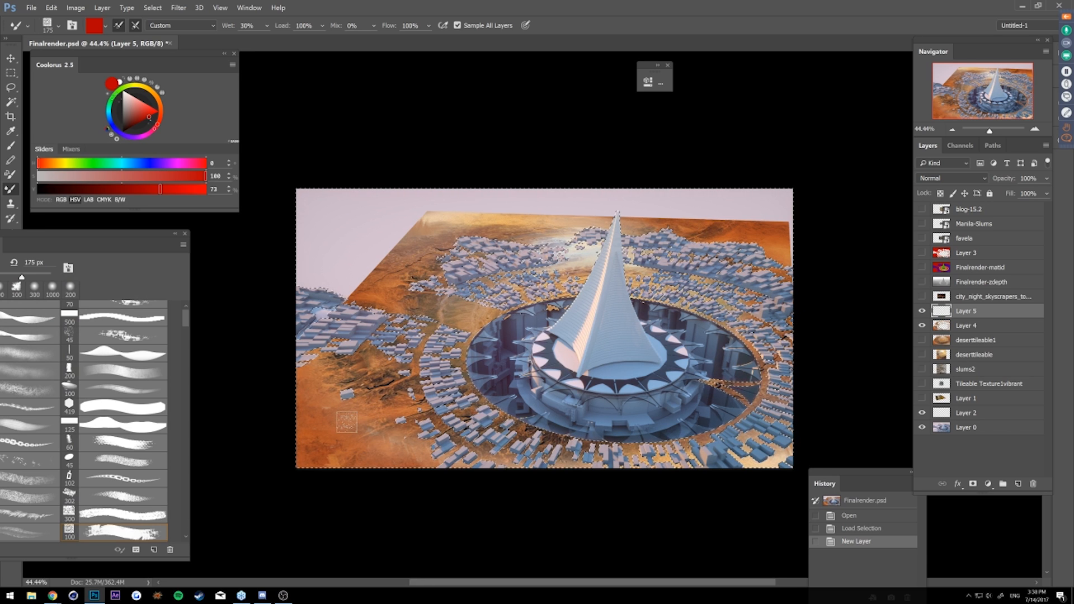
pyautogui.keyDown('alt'); pyautogui.click(346, 424); pyautogui.keyUp('alt')
pyautogui.click(346, 423)
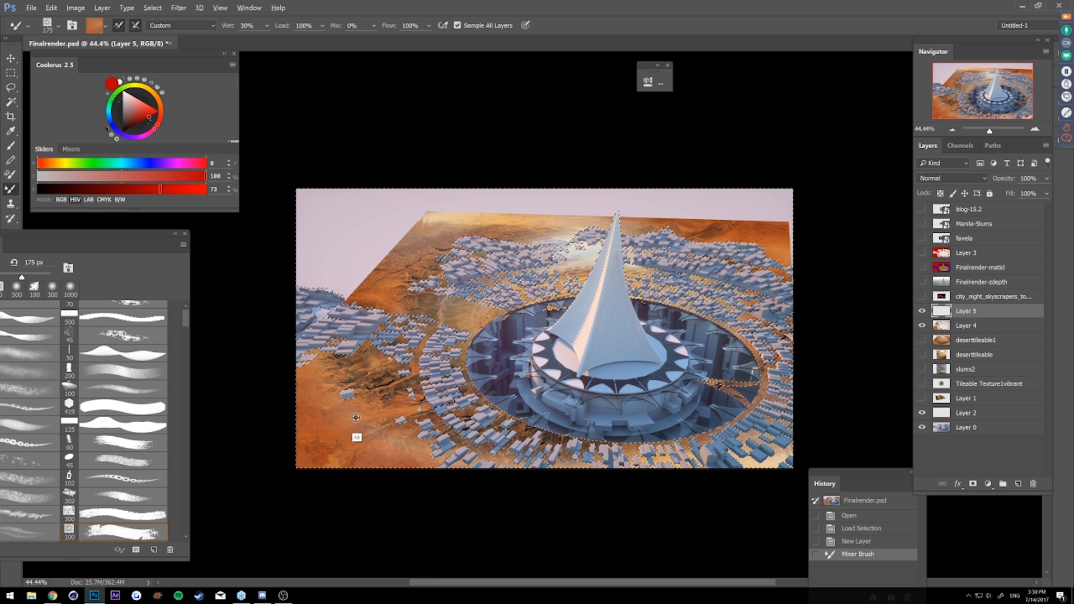
pyautogui.click(377, 385)
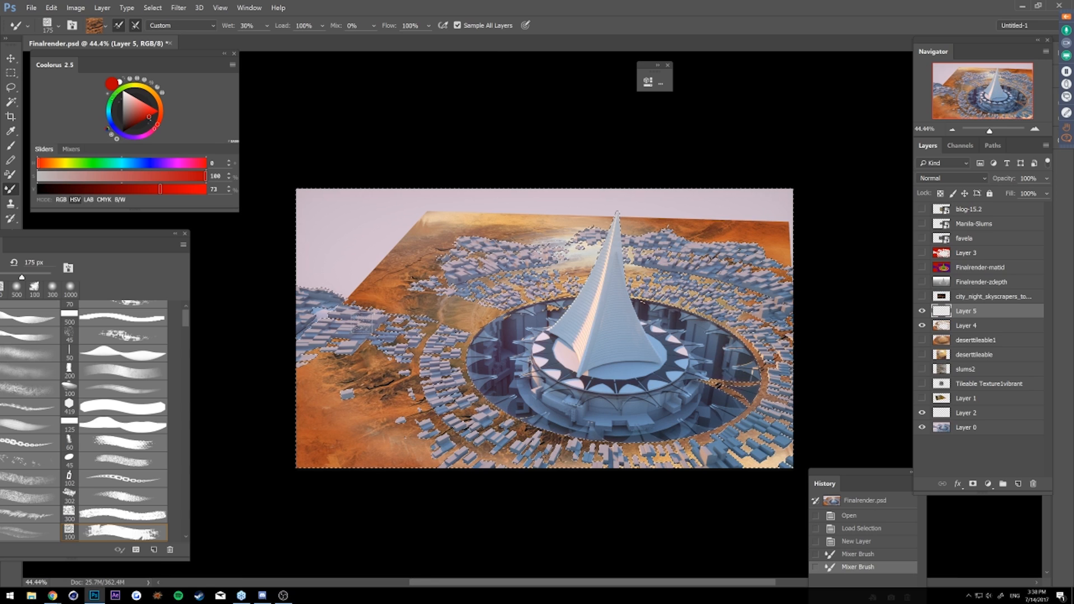
pyautogui.moveTo(339, 290)
pyautogui.mouseDown()
pyautogui.moveTo(347, 286)
pyautogui.moveTo(306, 285)
pyautogui.moveTo(331, 268)
pyautogui.mouseUp()
pyautogui.moveTo(416, 249); pyautogui.dragTo(372, 260)
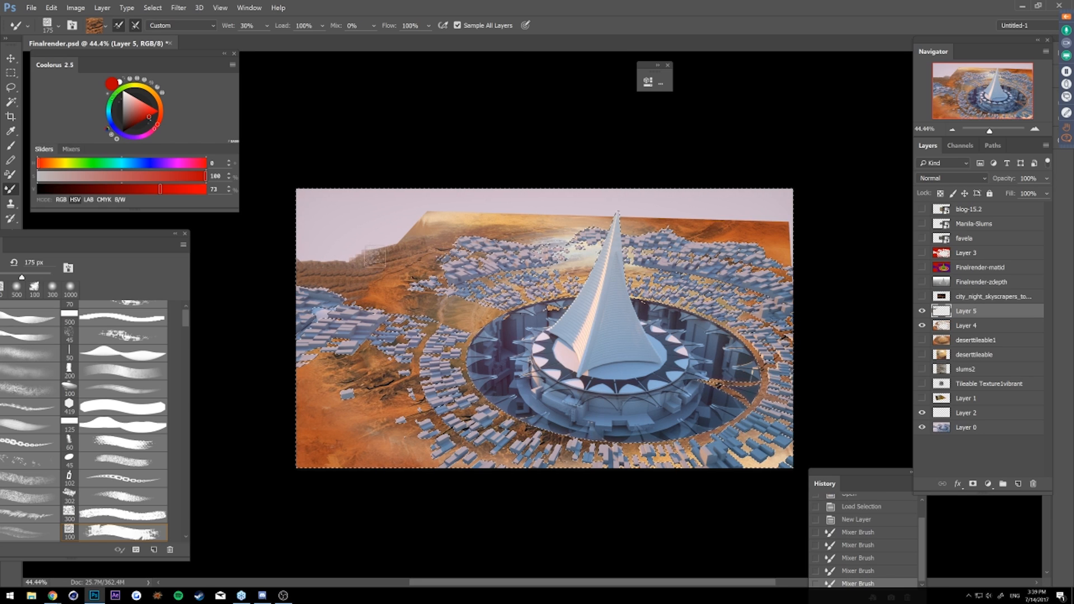
pyautogui.moveTo(299, 254); pyautogui.dragTo(442, 228)
# - Sample the sandy tone near the horizon and paint it along the pale upper edge left of the spire
pyautogui.keyDown('alt'); pyautogui.click(441, 223); pyautogui.keyUp('alt')
pyautogui.moveTo(331, 220)
pyautogui.mouseDown()
pyautogui.moveTo(316, 219)
pyautogui.moveTo(456, 218)
pyautogui.mouseUp()
pyautogui.moveTo(538, 215)
pyautogui.mouseDown()
pyautogui.moveTo(568, 201)
pyautogui.moveTo(507, 202)
pyautogui.mouseUp()
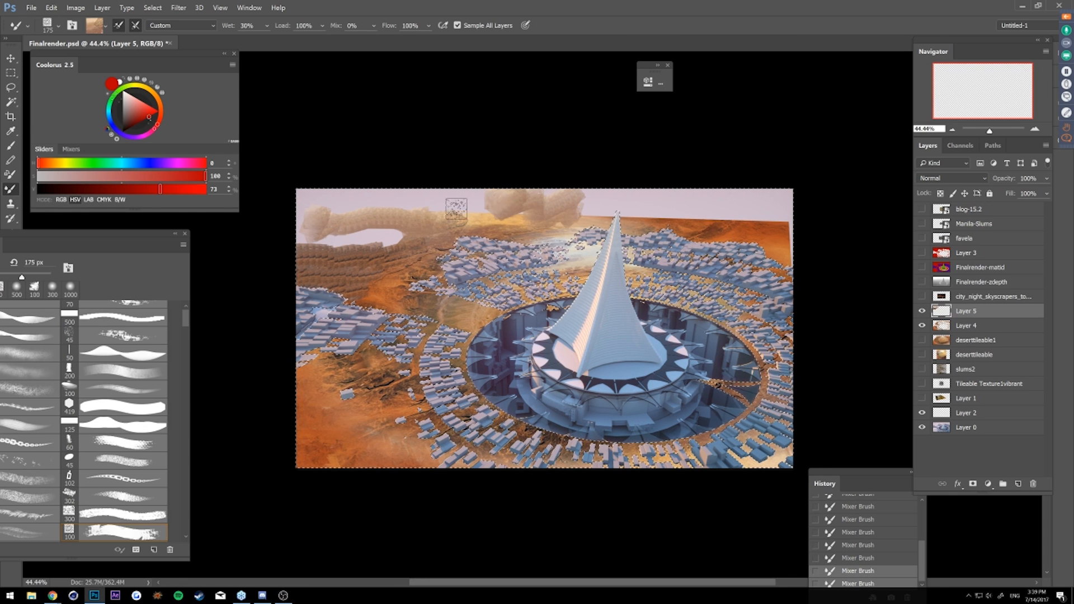
# - Paint sampled orange ground over the pale area right of the spire, and undo the orange stroke that strays left of it
pyautogui.keyDown('alt'); pyautogui.click(760, 229); pyautogui.keyUp('alt')
pyautogui.moveTo(779, 228)
pyautogui.mouseDown()
pyautogui.moveTo(790, 247)
pyautogui.moveTo(798, 237)
pyautogui.mouseUp()
pyautogui.keyDown('alt'); pyautogui.click(740, 234); pyautogui.keyUp('alt')
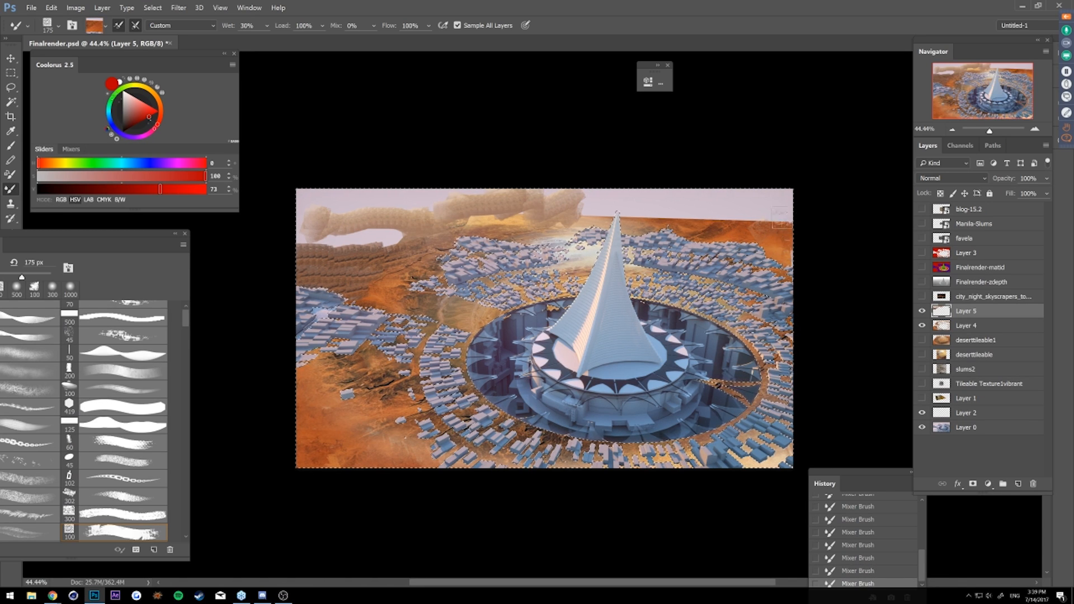
pyautogui.moveTo(734, 204); pyautogui.dragTo(758, 215)
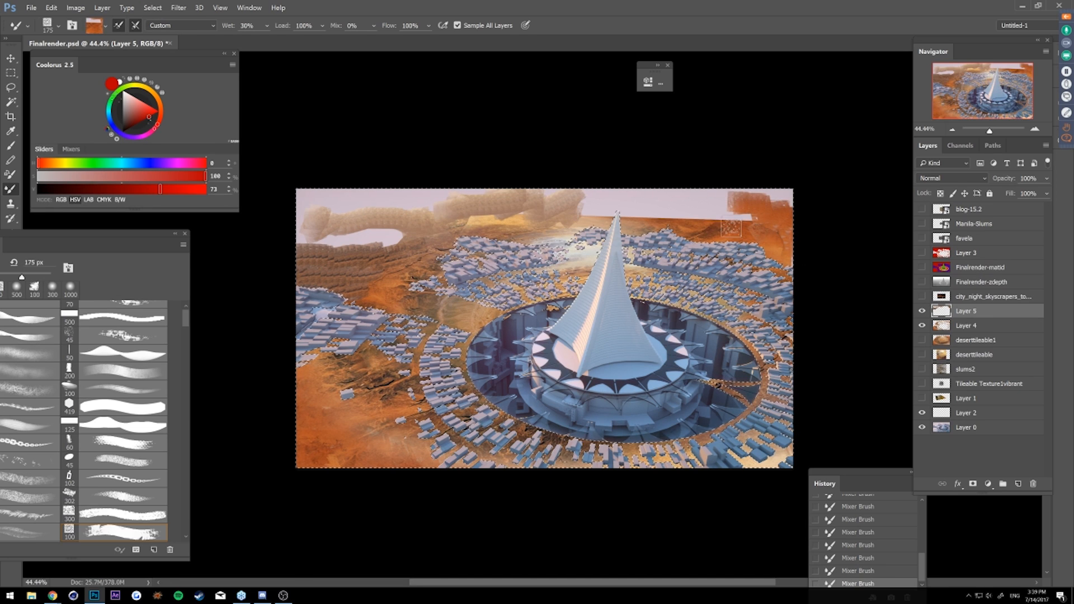
pyautogui.moveTo(697, 202)
pyautogui.mouseDown()
pyautogui.moveTo(727, 206)
pyautogui.moveTo(630, 205)
pyautogui.mouseUp()
pyautogui.keyDown('alt'); pyautogui.click(702, 225); pyautogui.keyUp('alt')
pyautogui.keyDown('alt'); pyautogui.click(627, 208); pyautogui.keyUp('alt')
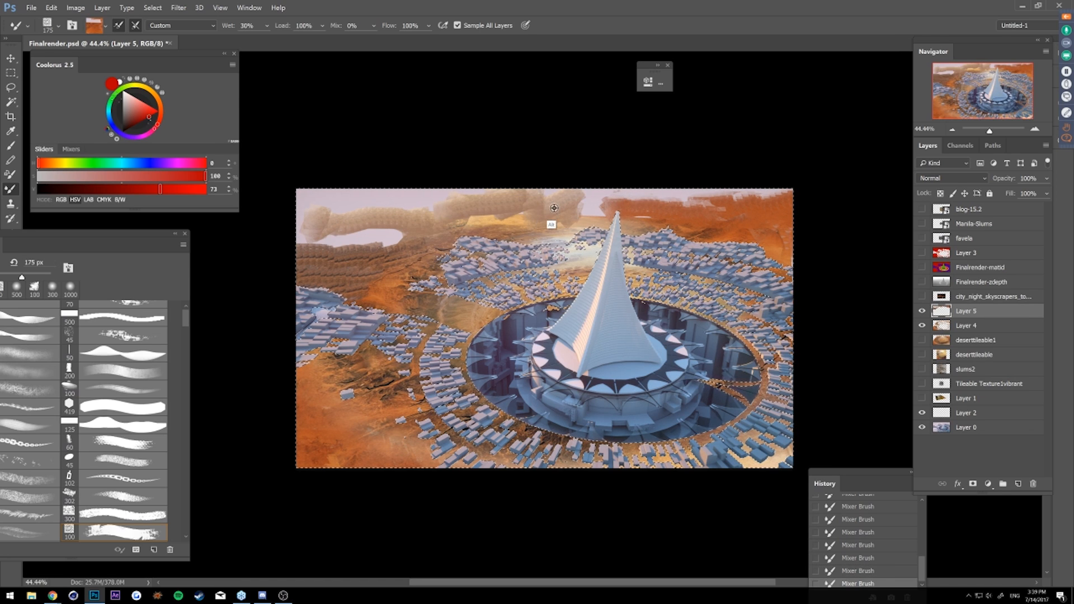
pyautogui.hotkey('ctrl', 'z')
pyautogui.hotkey('ctrl', 'z')
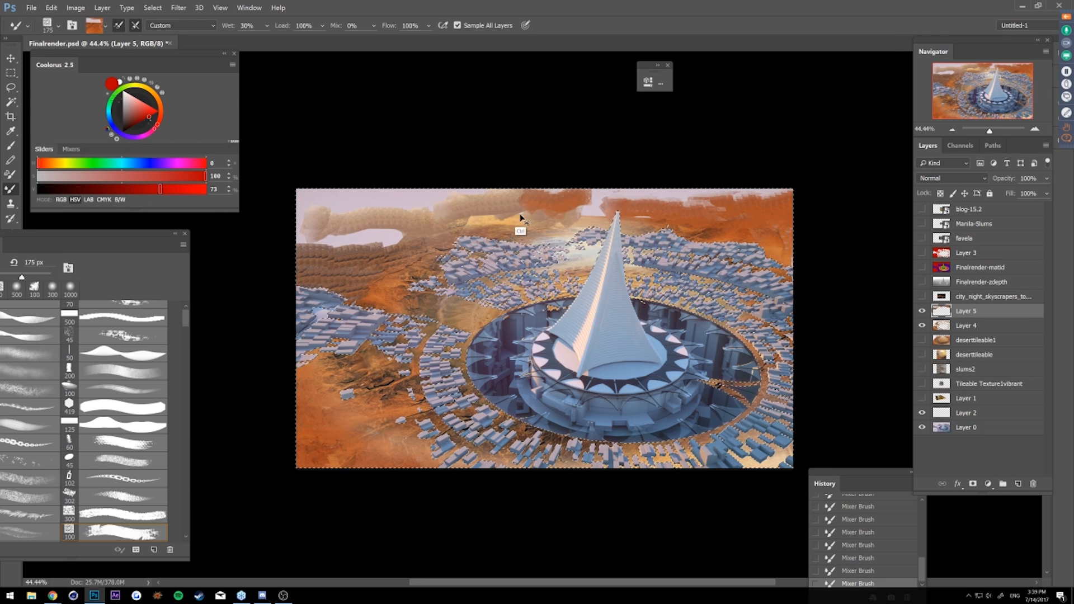
# - Sample the sandy and brown ground tones and fill the remaining pale gaps in the image's upper-left part
pyautogui.keyDown('alt'); pyautogui.click(496, 209); pyautogui.keyUp('alt')
pyautogui.moveTo(408, 242); pyautogui.dragTo(303, 236)
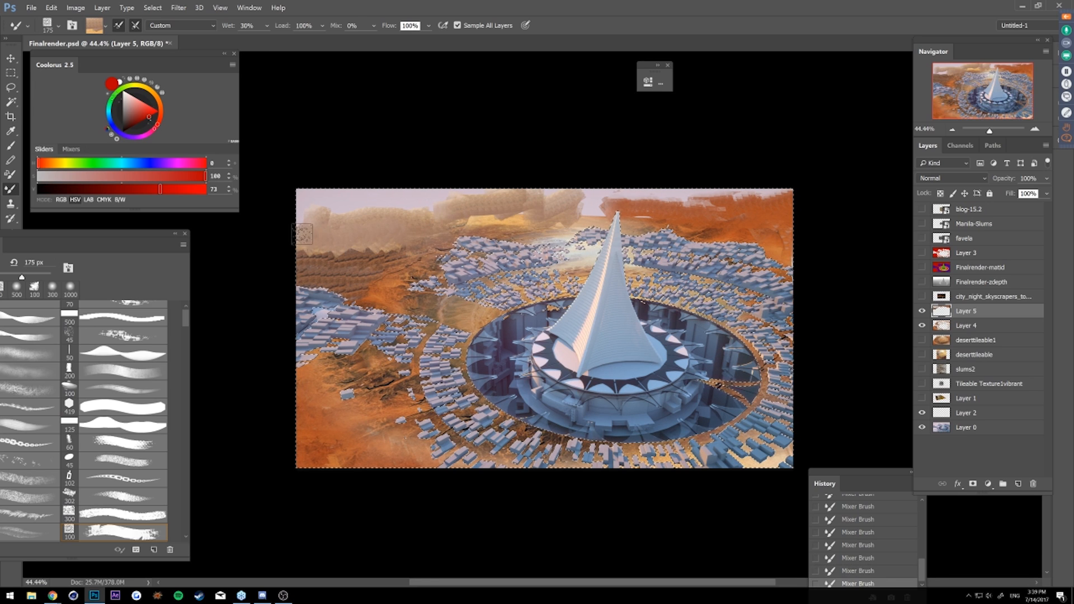
pyautogui.keyDown('alt'); pyautogui.click(340, 284); pyautogui.keyUp('alt')
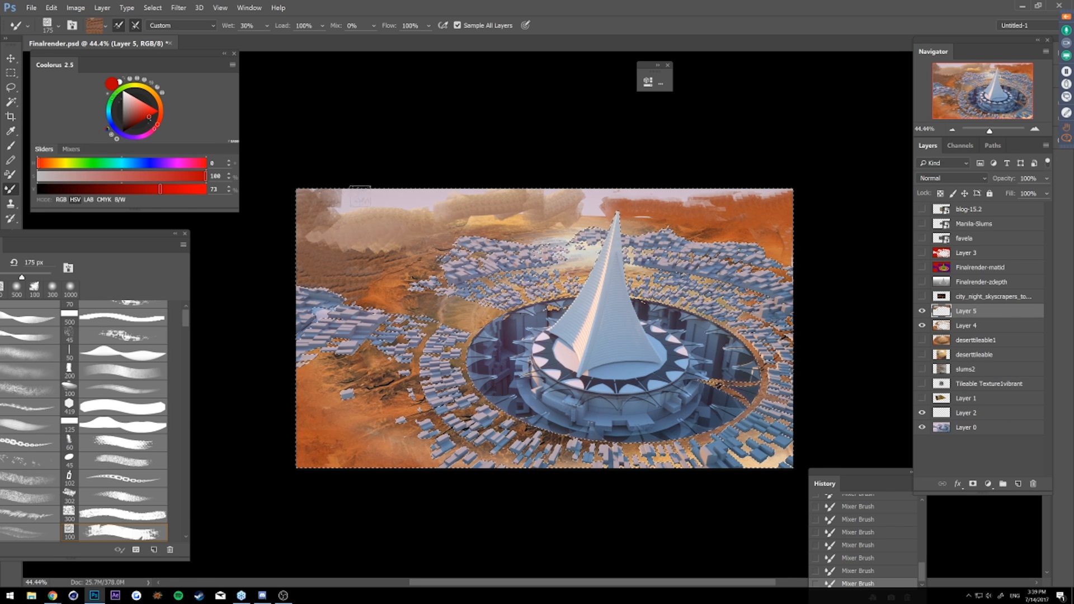
pyautogui.moveTo(379, 218)
pyautogui.mouseDown()
pyautogui.moveTo(376, 200)
pyautogui.moveTo(392, 219)
pyautogui.moveTo(477, 198)
pyautogui.mouseUp()
# - Blend sampled sandy and orange tones along the pale strip from the spire to the right edge, and touch up the upper-left ground
pyautogui.keyDown('alt'); pyautogui.click(566, 218); pyautogui.keyUp('alt')
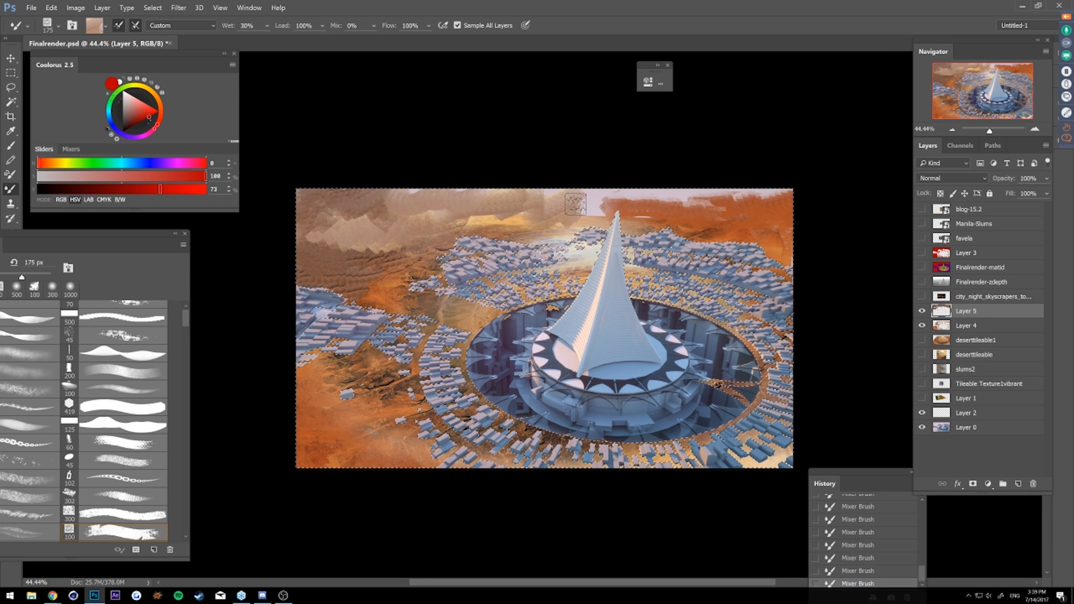
pyautogui.moveTo(600, 208); pyautogui.dragTo(631, 205)
pyautogui.keyDown('alt'); pyautogui.click(651, 210); pyautogui.keyUp('alt')
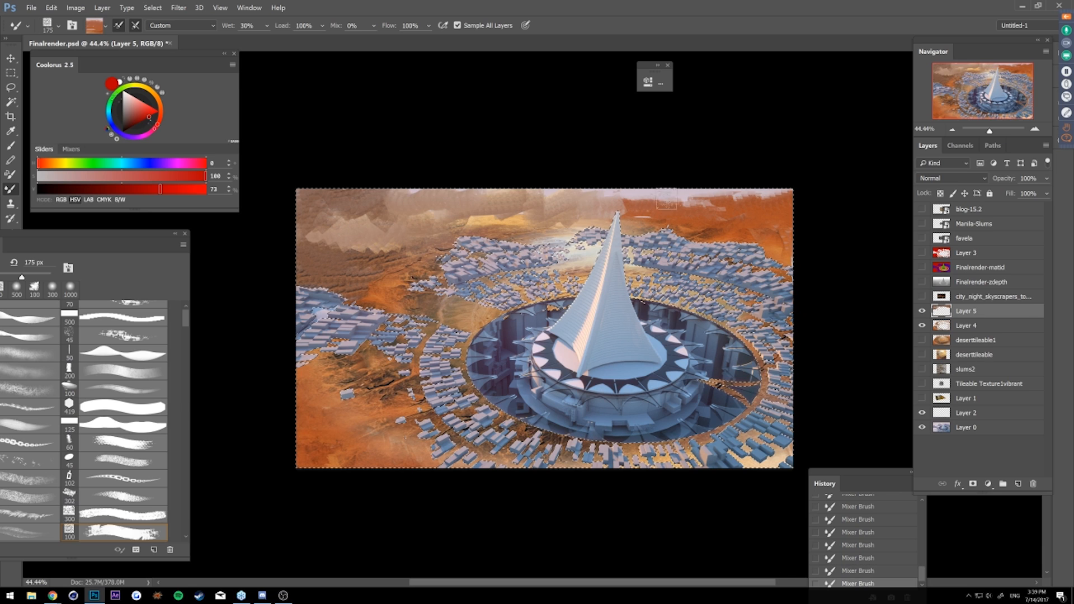
pyautogui.moveTo(622, 208); pyautogui.dragTo(660, 204)
pyautogui.keyDown('alt'); pyautogui.click(679, 198); pyautogui.keyUp('alt')
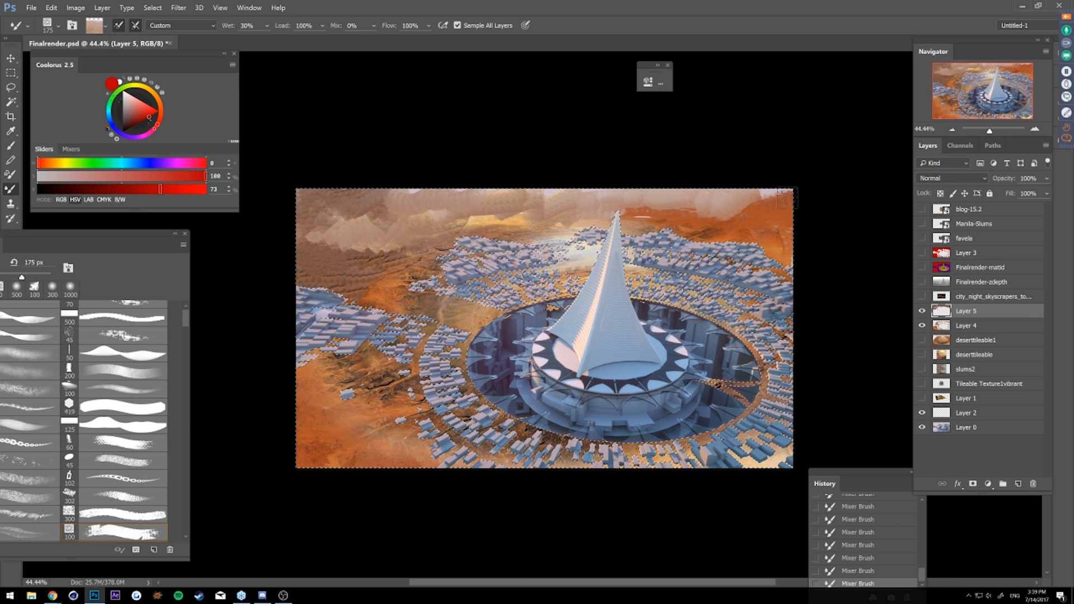
pyautogui.moveTo(788, 192); pyautogui.dragTo(792, 207)
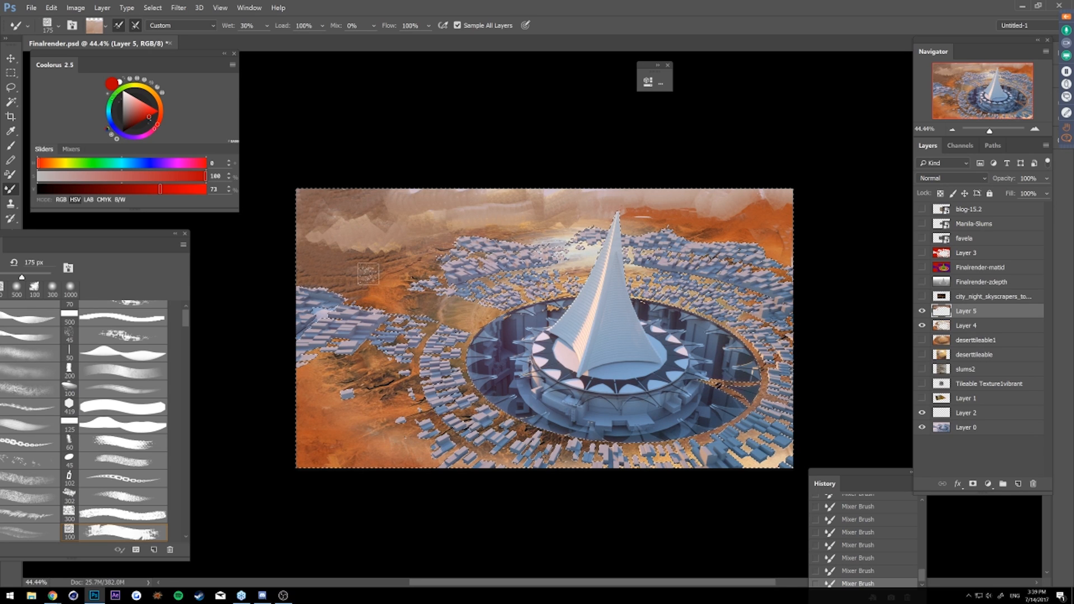
pyautogui.moveTo(345, 264); pyautogui.dragTo(361, 284)
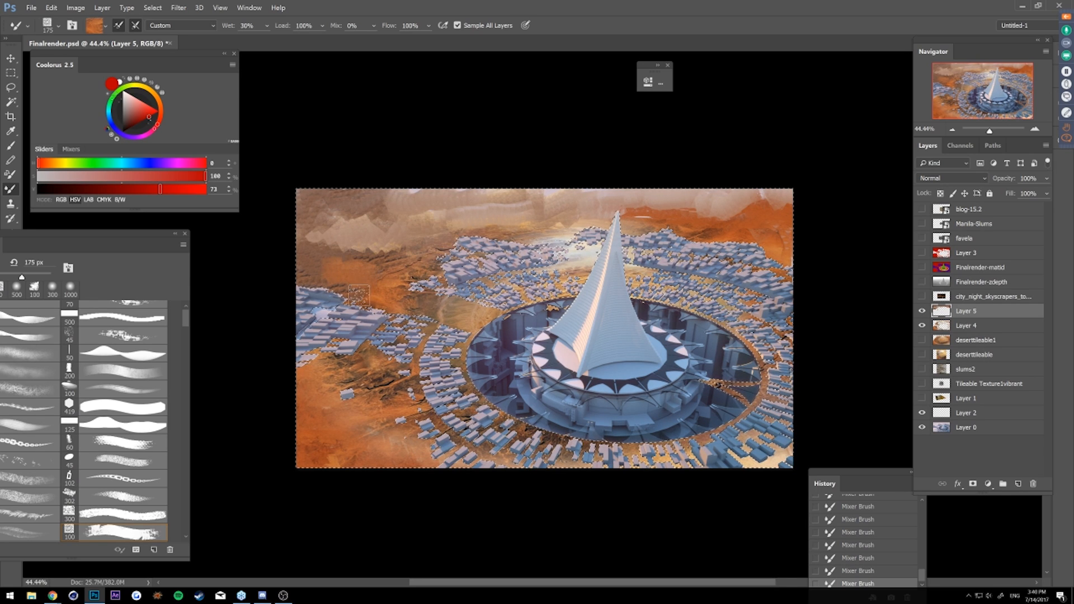
# - Switch to the Clone Stamp, bring the Brush Presets panel fully into view and set the brush size to 300 px
pyautogui.press('s')
pyautogui.moveTo(142, 237); pyautogui.dragTo(218, 226)
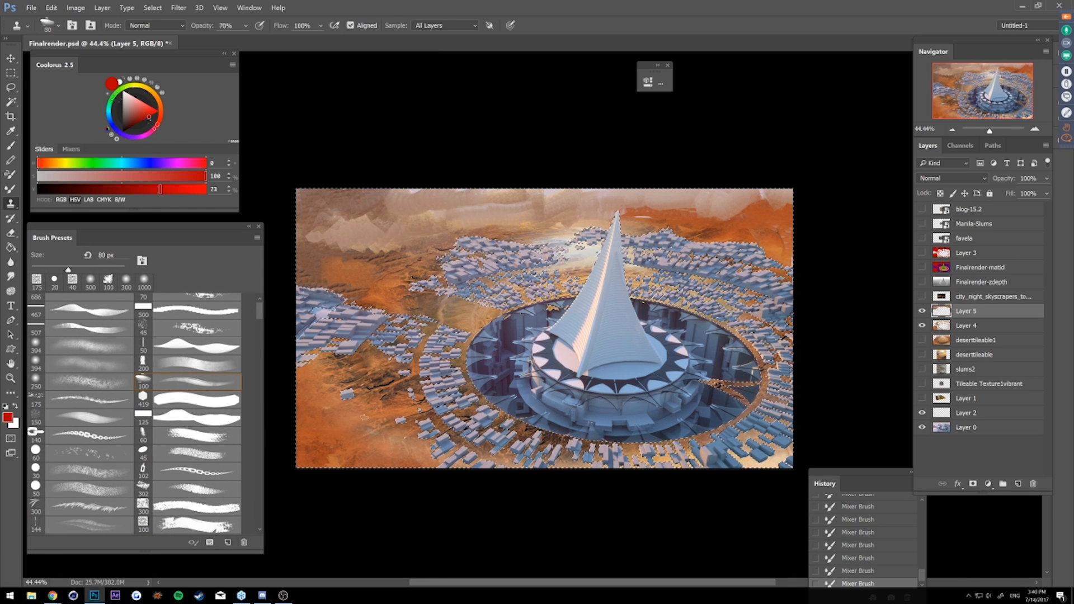
pyautogui.press(']')
pyautogui.press(']')
pyautogui.press(']')
pyautogui.press(']')
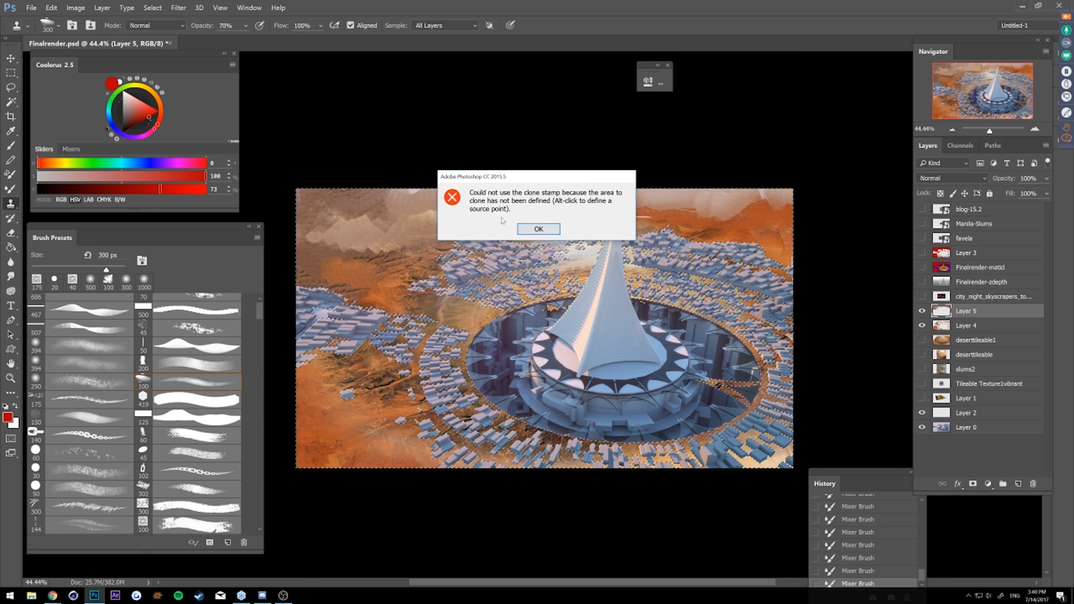
# - Set the clone source on the orange ground in the lower-left corner and clone it over the painted upper-left and upper-right ground
pyautogui.click(536, 226)
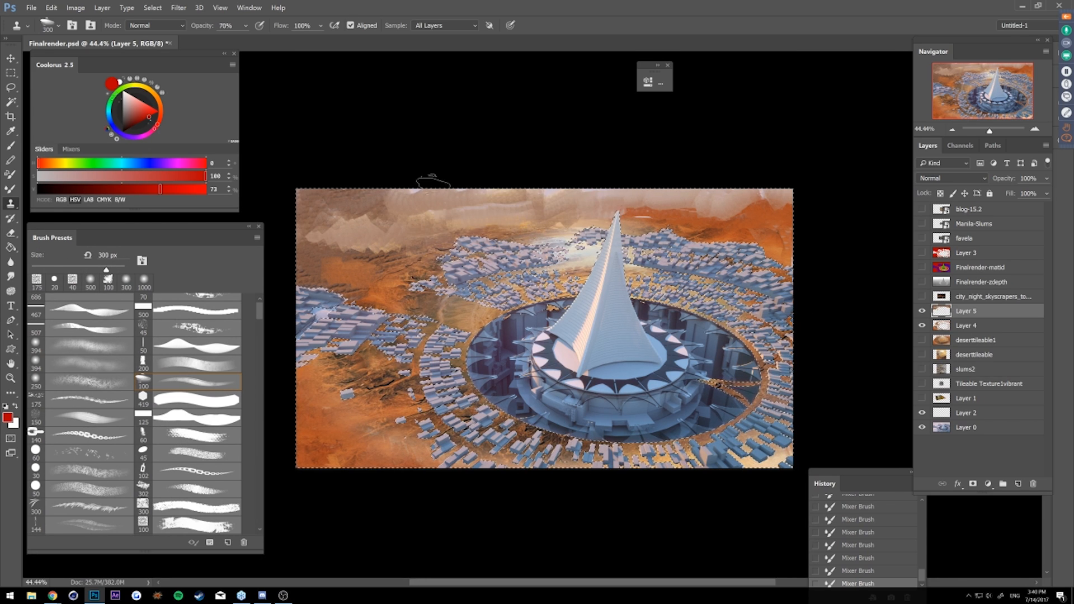
pyautogui.click(316, 419)
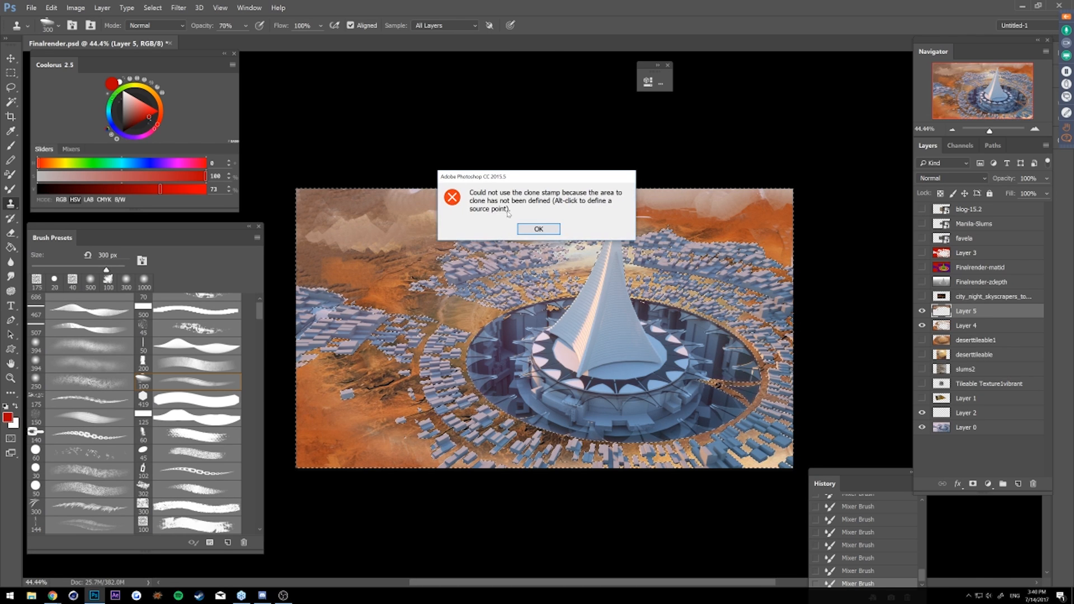
pyautogui.click(538, 228)
pyautogui.keyDown('alt'); pyautogui.click(338, 425); pyautogui.keyUp('alt')
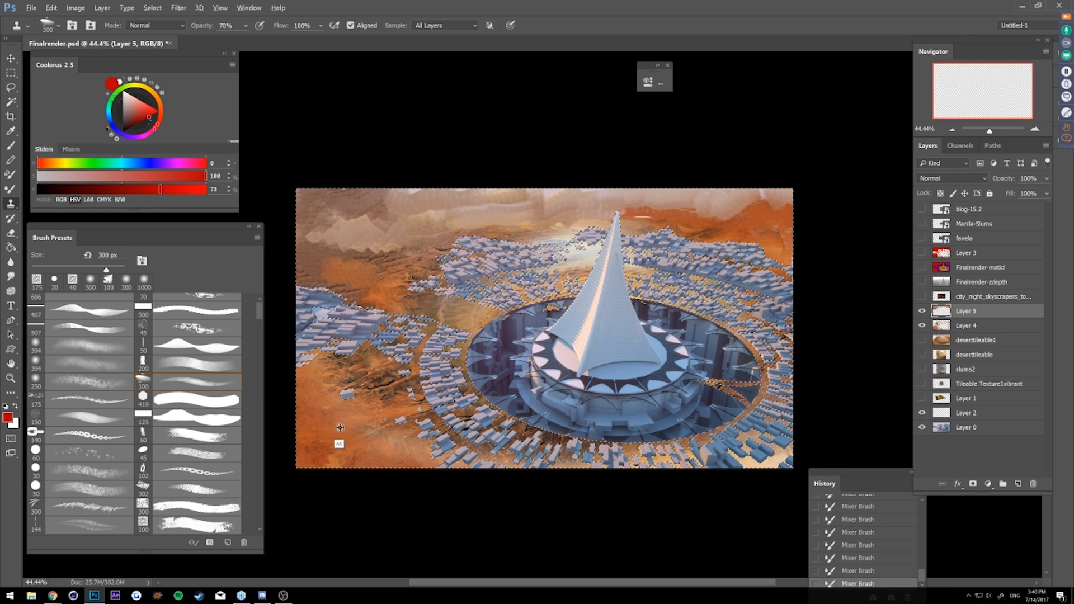
pyautogui.moveTo(378, 245)
pyautogui.mouseDown()
pyautogui.moveTo(346, 252)
pyautogui.moveTo(391, 244)
pyautogui.moveTo(344, 238)
pyautogui.moveTo(386, 233)
pyautogui.moveTo(347, 269)
pyautogui.moveTo(305, 243)
pyautogui.moveTo(369, 234)
pyautogui.mouseUp()
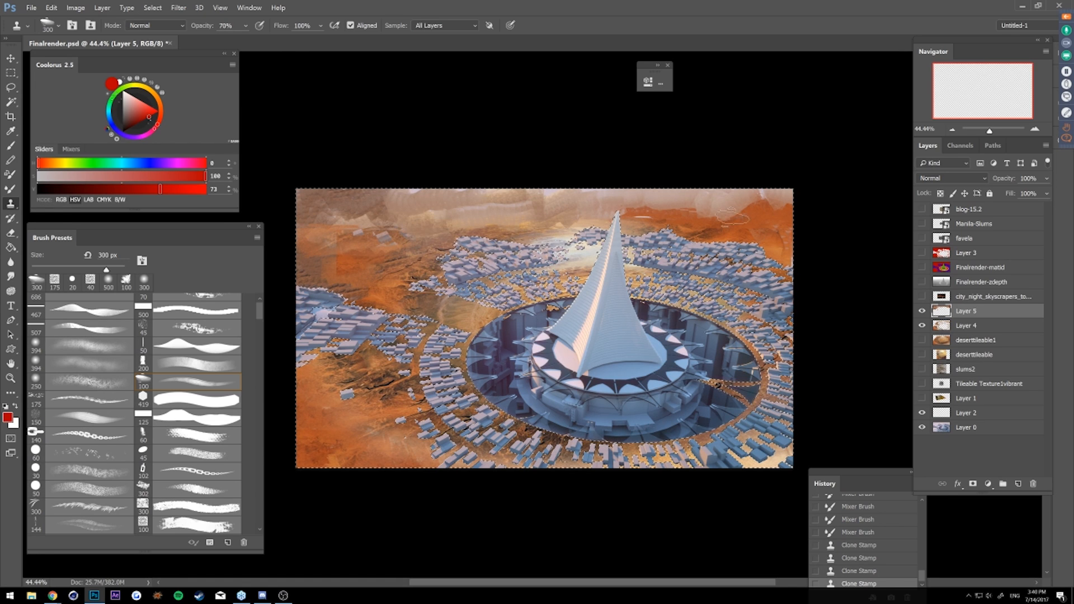
pyautogui.moveTo(727, 220); pyautogui.dragTo(699, 215)
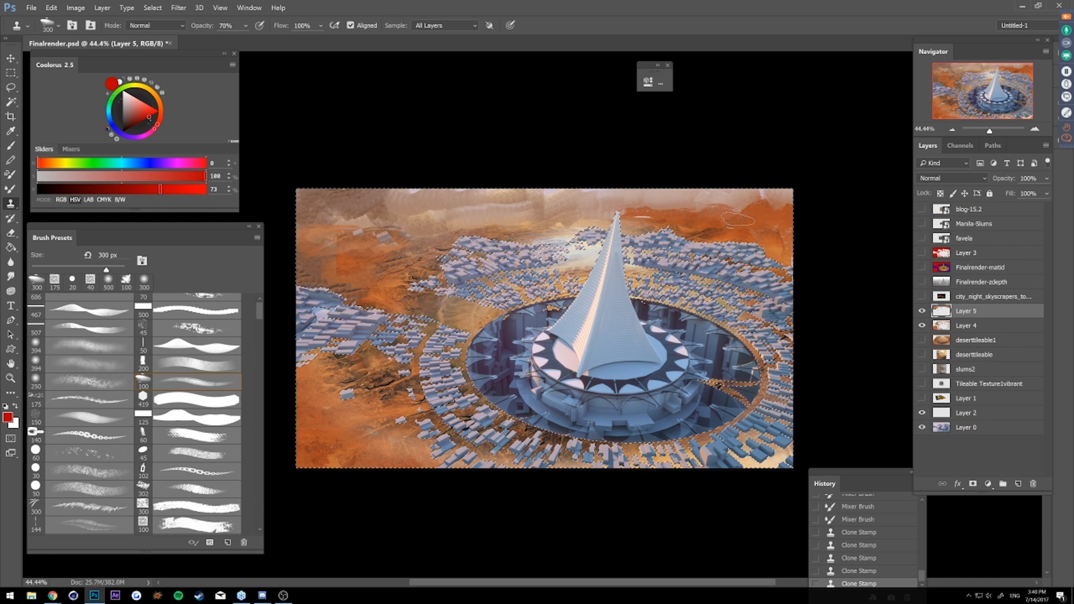
# - Switch to the Brush tool and choose the 100 px textured brush preset
pyautogui.press('b')
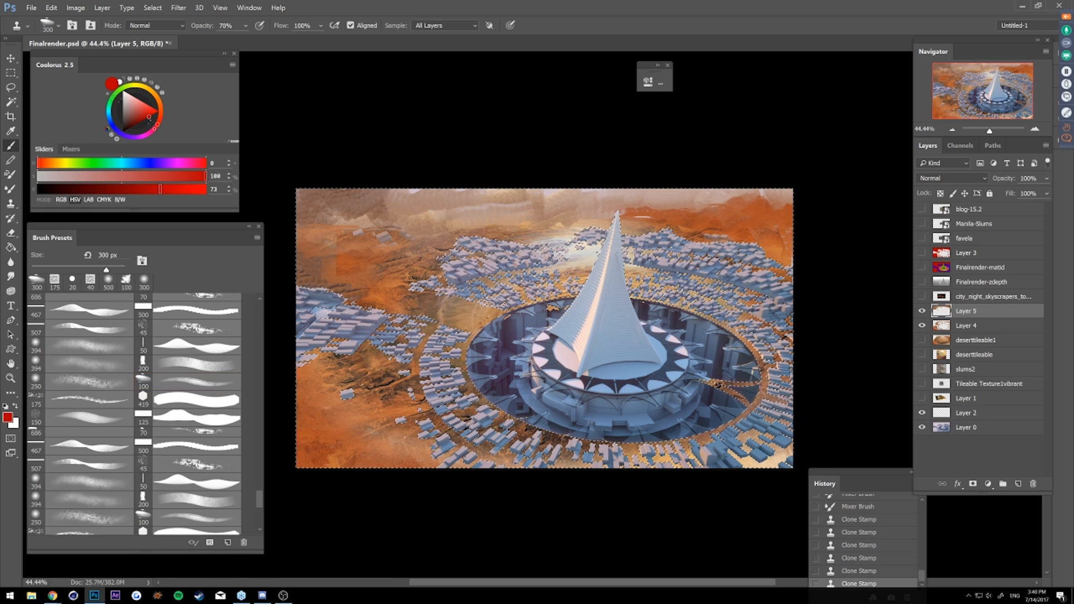
pyautogui.scroll(5, 140, 391)
pyautogui.click(214, 307)
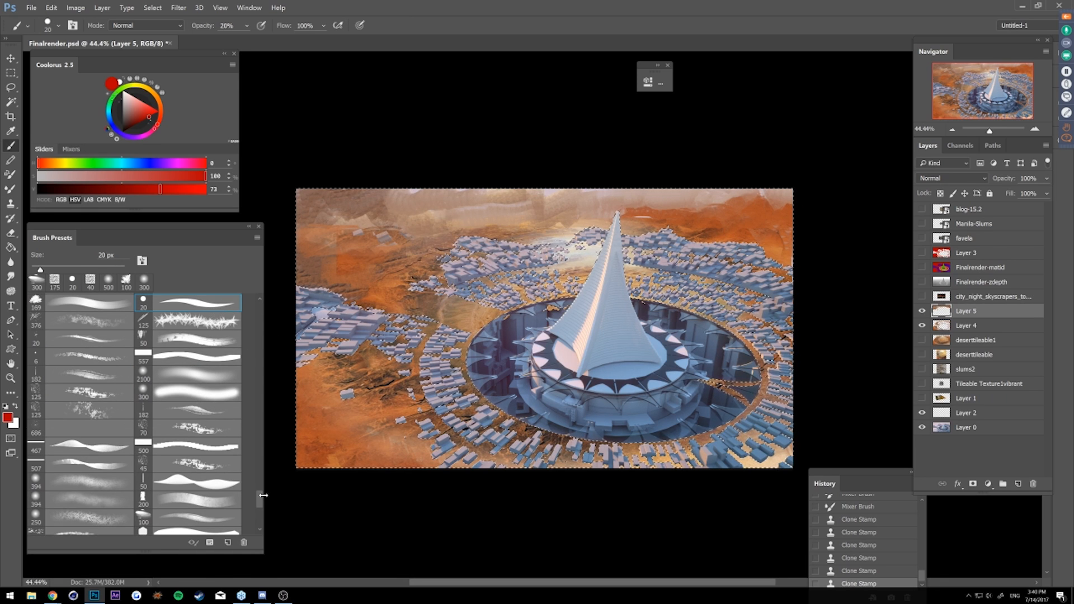
pyautogui.click(226, 519)
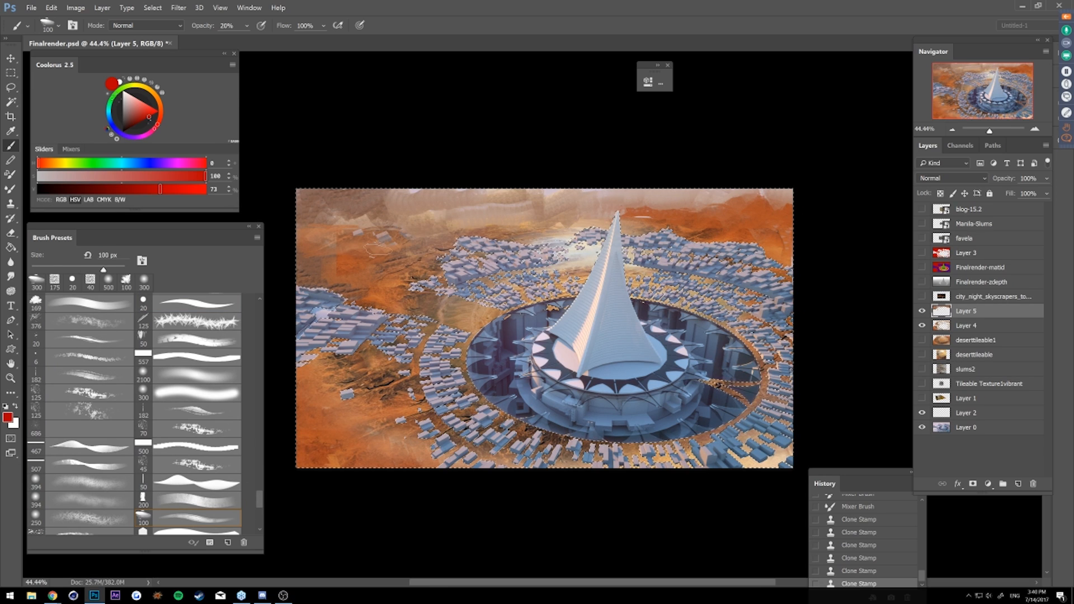
# - Sample a muted brown from the ground and paint it at 50% opacity over the upper-left desert and the strip behind the spire
pyautogui.keyDown('alt'); pyautogui.click(421, 247); pyautogui.keyUp('alt')
pyautogui.press('5')
pyautogui.moveTo(395, 240)
pyautogui.mouseDown()
pyautogui.moveTo(364, 233)
pyautogui.moveTo(380, 234)
pyautogui.mouseUp()
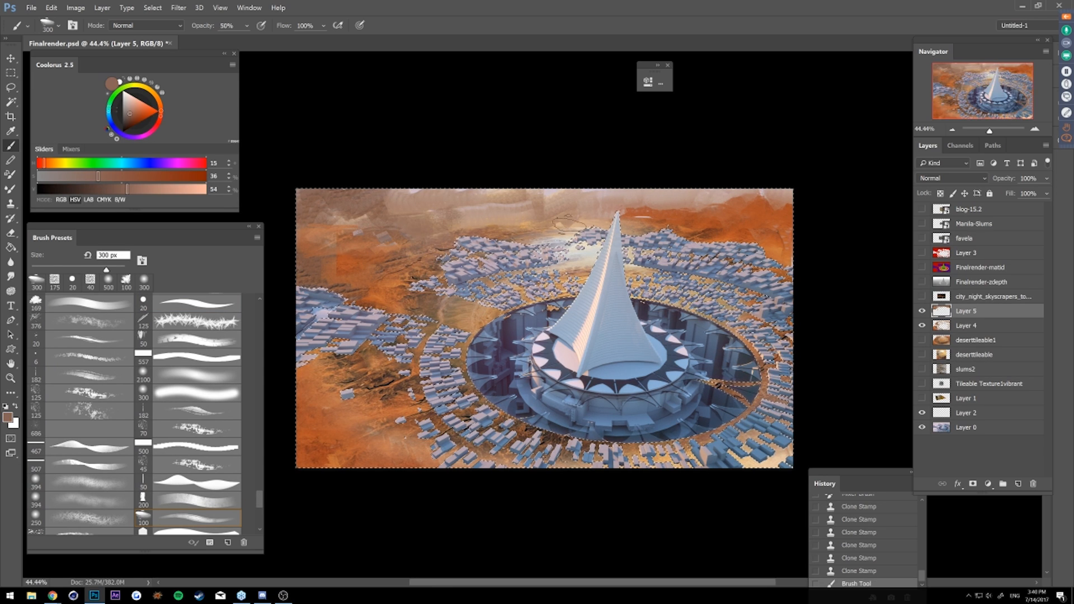
pyautogui.moveTo(569, 224); pyautogui.dragTo(531, 227)
pyautogui.click(576, 224)
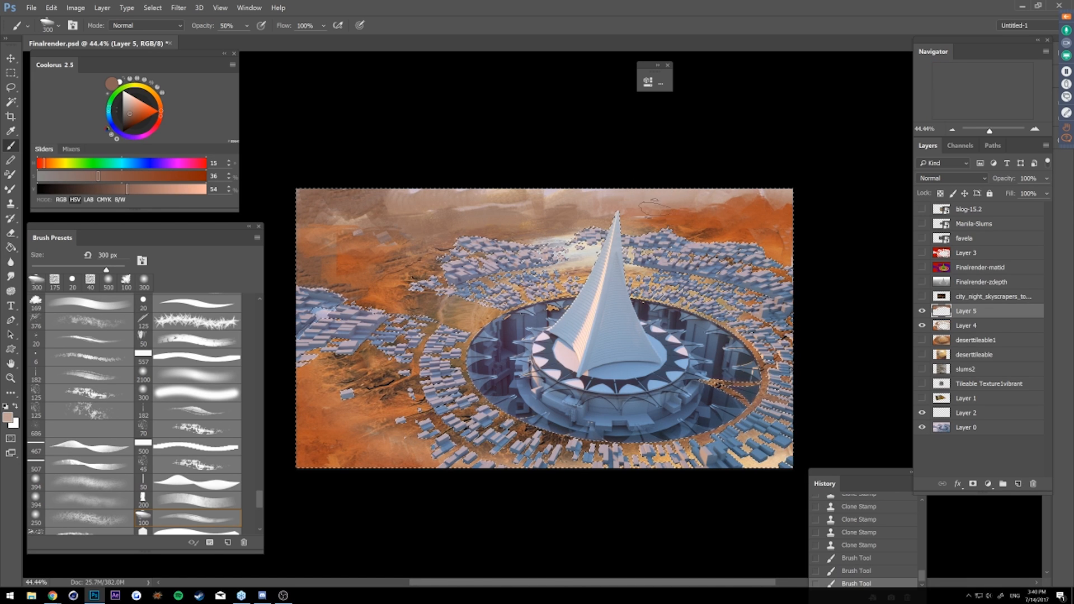
# - Brush a pale pinkish beige over the distant ground from the spire to the upper-right corner
pyautogui.click(649, 215)
pyautogui.moveTo(741, 199); pyautogui.dragTo(744, 202)
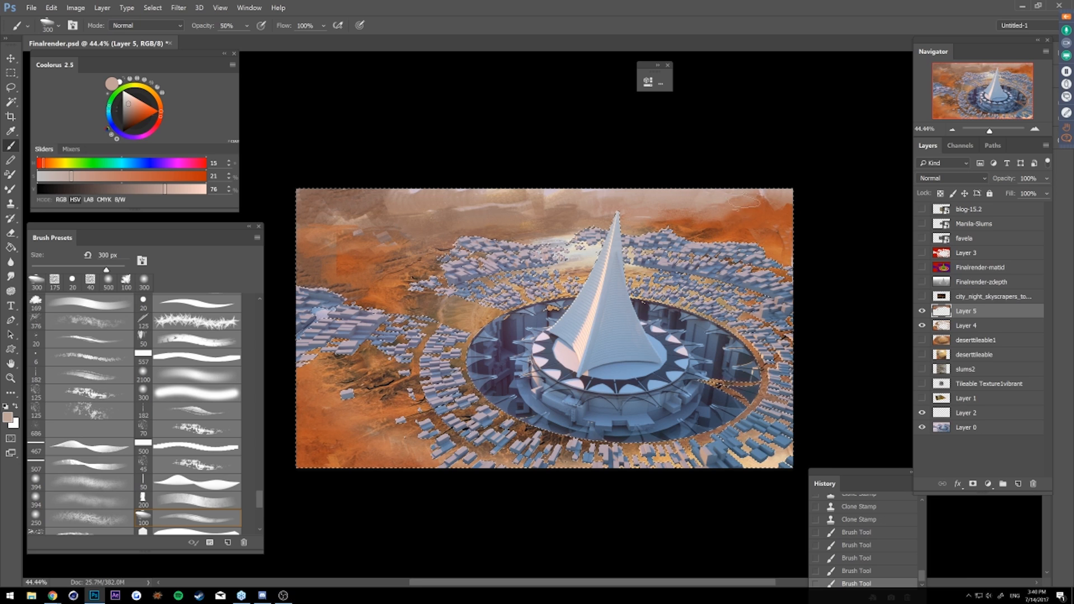
pyautogui.click(769, 197)
pyautogui.click(749, 200)
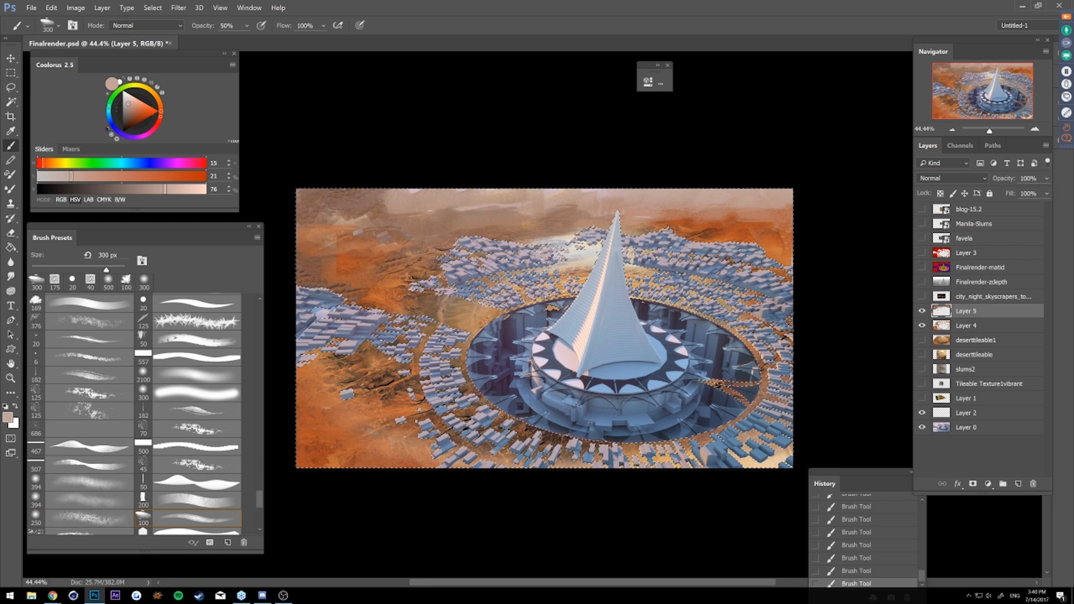
pyautogui.press('Return')
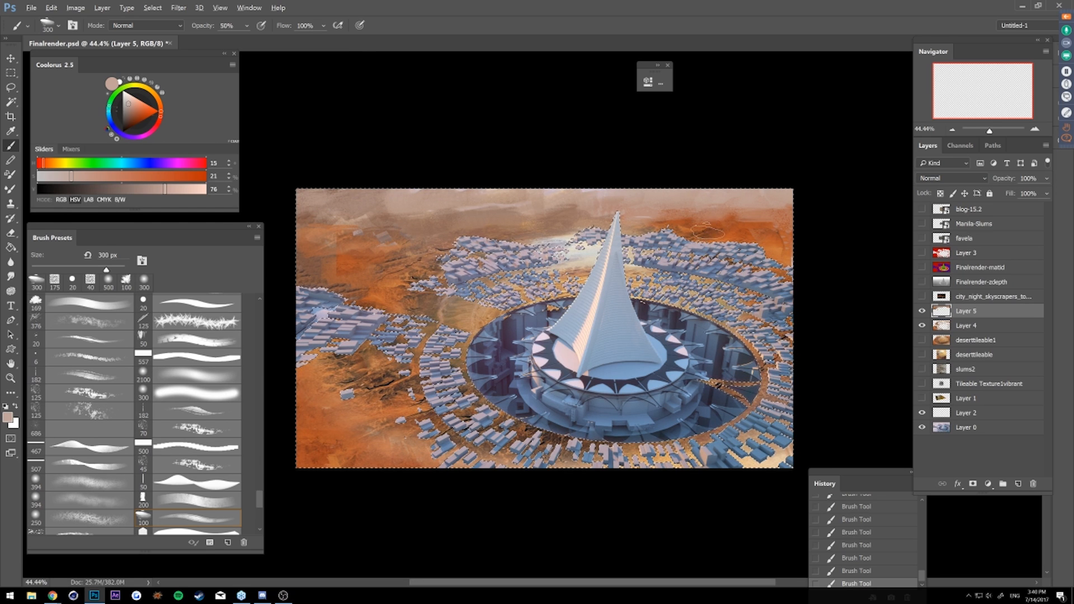
# - Sample a dark brown from the upper-right ground, brush it across the ground around the spire, and deselect
pyautogui.keyDown('alt'); pyautogui.click(713, 229); pyautogui.keyUp('alt')
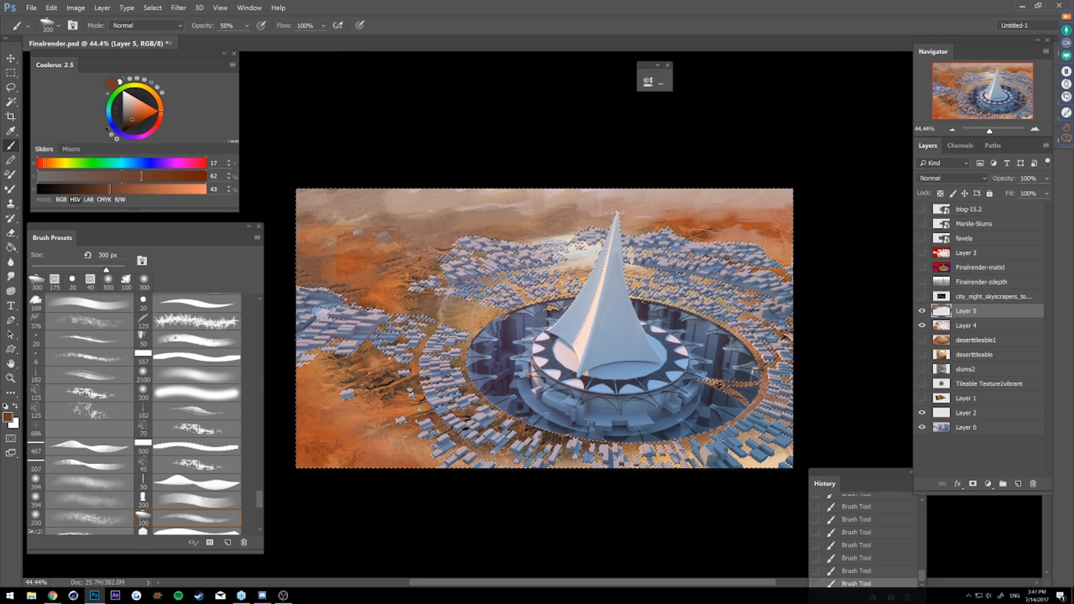
pyautogui.moveTo(774, 259)
pyautogui.mouseDown()
pyautogui.moveTo(596, 227)
pyautogui.moveTo(559, 246)
pyautogui.moveTo(526, 243)
pyautogui.moveTo(523, 260)
pyautogui.mouseUp()
pyautogui.hotkey('ctrl', 'd')
# - Lasso a winding channel shape running from the image's left edge to the circular basin
pyautogui.hotkey('ctrl', 'space')
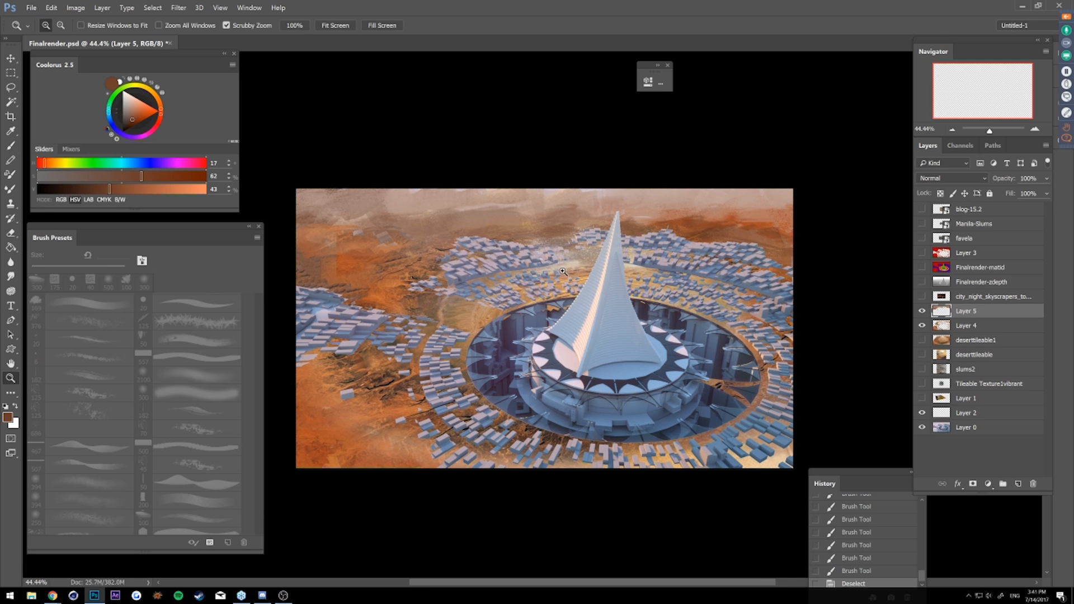
pyautogui.moveTo(553, 274); pyautogui.dragTo(542, 278)
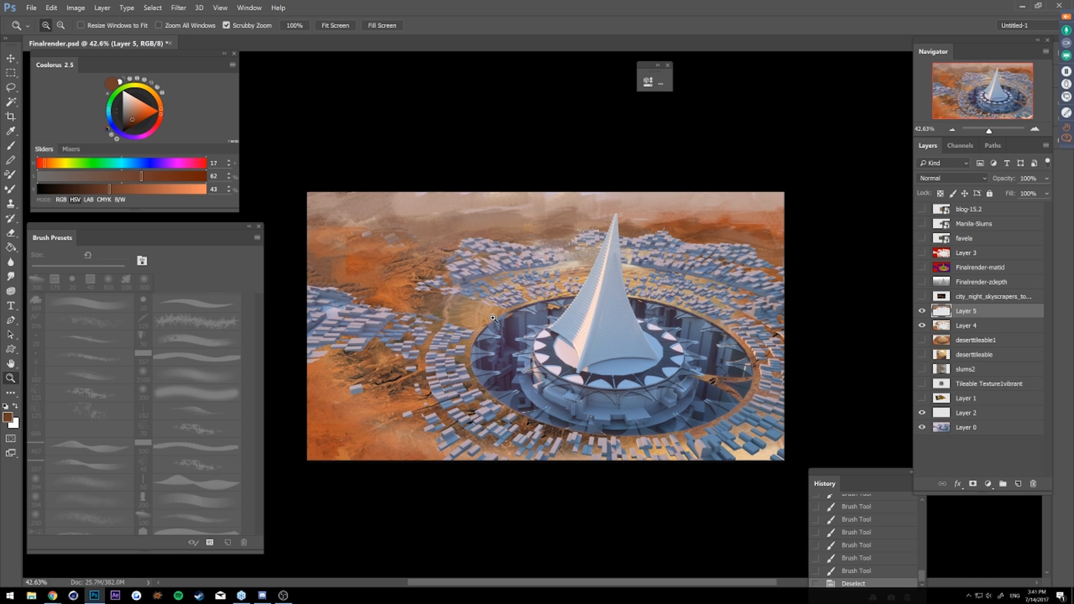
pyautogui.press('l')
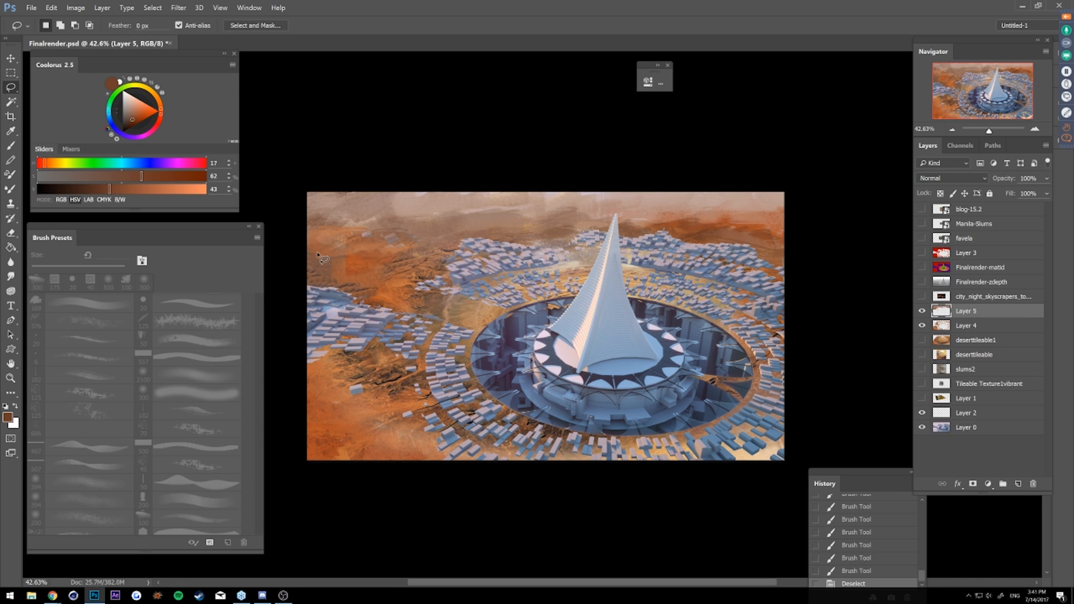
pyautogui.moveTo(314, 250)
pyautogui.mouseDown()
pyautogui.moveTo(369, 259)
pyautogui.moveTo(419, 296)
pyautogui.moveTo(481, 311)
pyautogui.moveTo(495, 325)
pyautogui.moveTo(455, 329)
pyautogui.moveTo(363, 297)
pyautogui.moveTo(343, 270)
pyautogui.moveTo(283, 263)
pyautogui.mouseUp()
# - Choose the 100 px textured brush preset, enlarge it to 175 px and sample a dark purple from the basin's interior
pyautogui.press('b')
pyautogui.click(199, 516)
pyautogui.keyDown('alt'); pyautogui.click(508, 335); pyautogui.keyUp('alt')
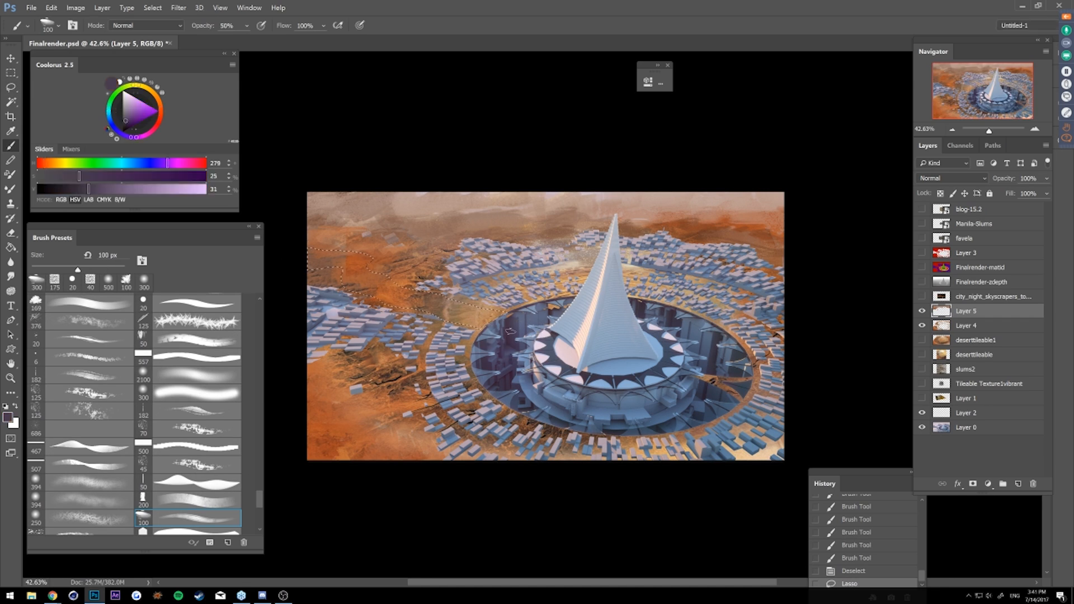
pyautogui.press(']')
pyautogui.press(']')
pyautogui.press(']')
pyautogui.keyDown('alt'); pyautogui.click(516, 323); pyautogui.keyUp('alt')
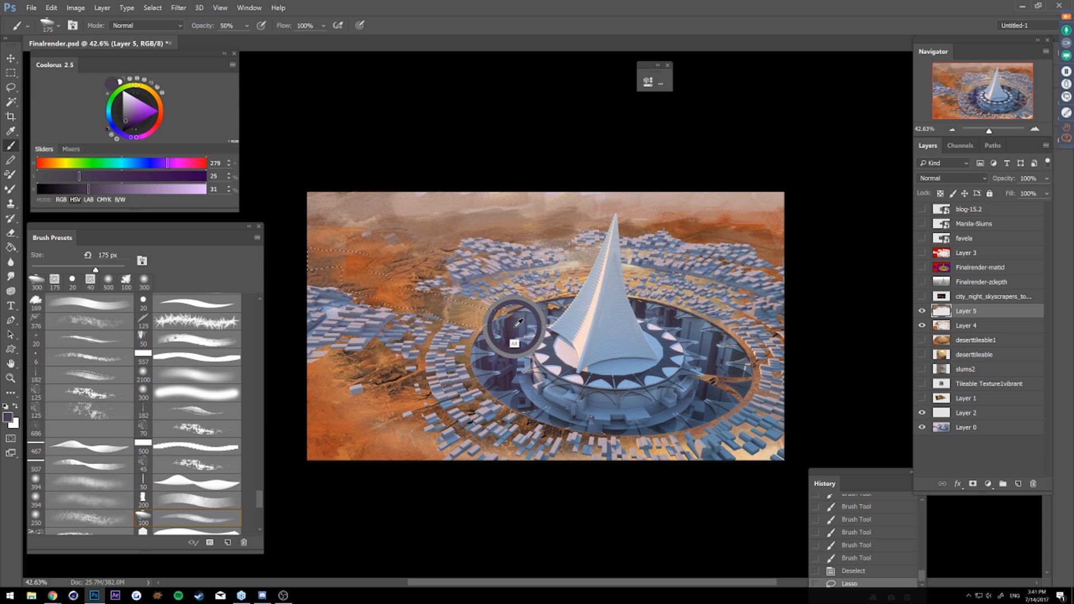
# - Fill the lassoed channel with dark purple strokes at 70% opacity, enlarging the brush to 300 px
pyautogui.click(1028, 178)
pyautogui.moveTo(392, 296)
pyautogui.mouseDown()
pyautogui.moveTo(442, 313)
pyautogui.moveTo(324, 276)
pyautogui.moveTo(352, 269)
pyautogui.moveTo(320, 269)
pyautogui.moveTo(365, 269)
pyautogui.mouseUp()
pyautogui.press(']')
pyautogui.press(']')
pyautogui.press(']')
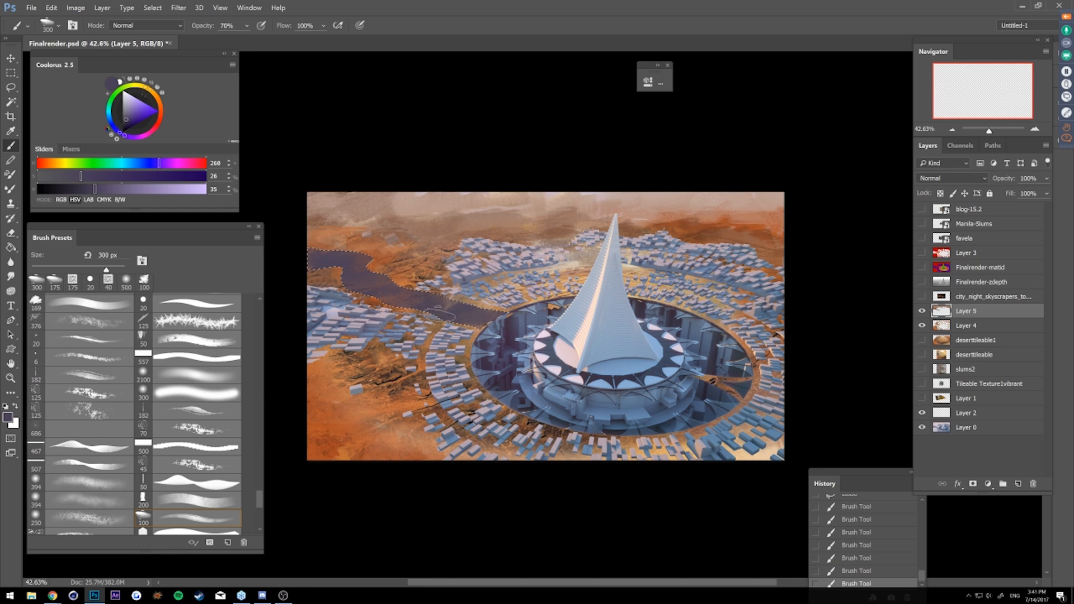
pyautogui.moveTo(489, 317); pyautogui.dragTo(395, 302)
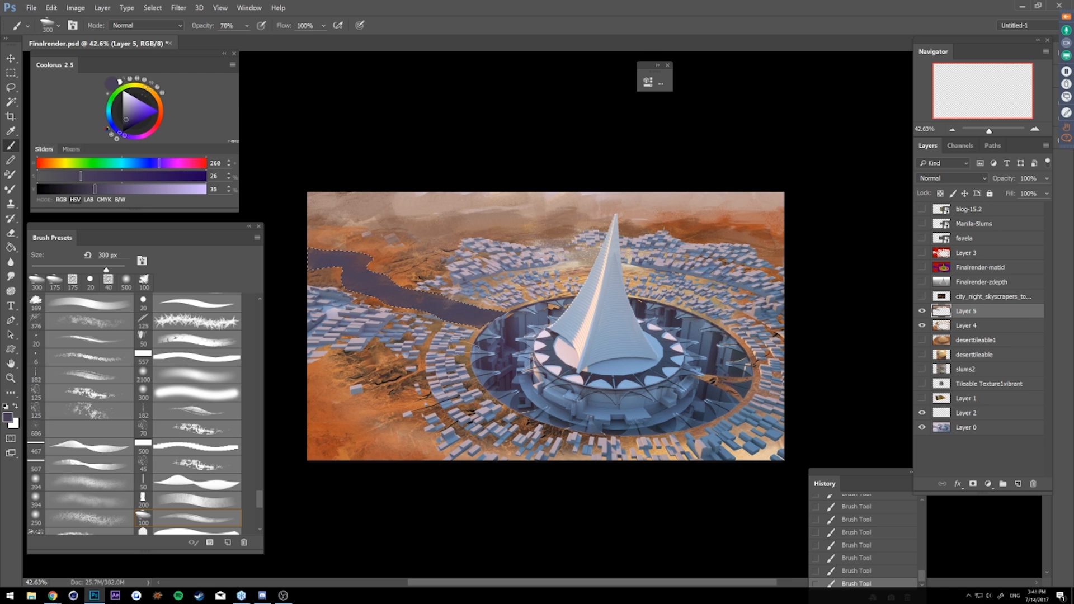
# - Deselect, reduce the brush to 125 px and paint along the channel to roughen its edges up to the image's left edge
pyautogui.hotkey('ctrl', 'd')
pyautogui.press('[')
pyautogui.press('[')
pyautogui.press('[')
pyautogui.press('[')
pyautogui.press('[')
pyautogui.moveTo(465, 318)
pyautogui.mouseDown()
pyautogui.moveTo(485, 329)
pyautogui.moveTo(414, 303)
pyautogui.moveTo(352, 256)
pyautogui.moveTo(313, 253)
pyautogui.moveTo(343, 251)
pyautogui.mouseUp()
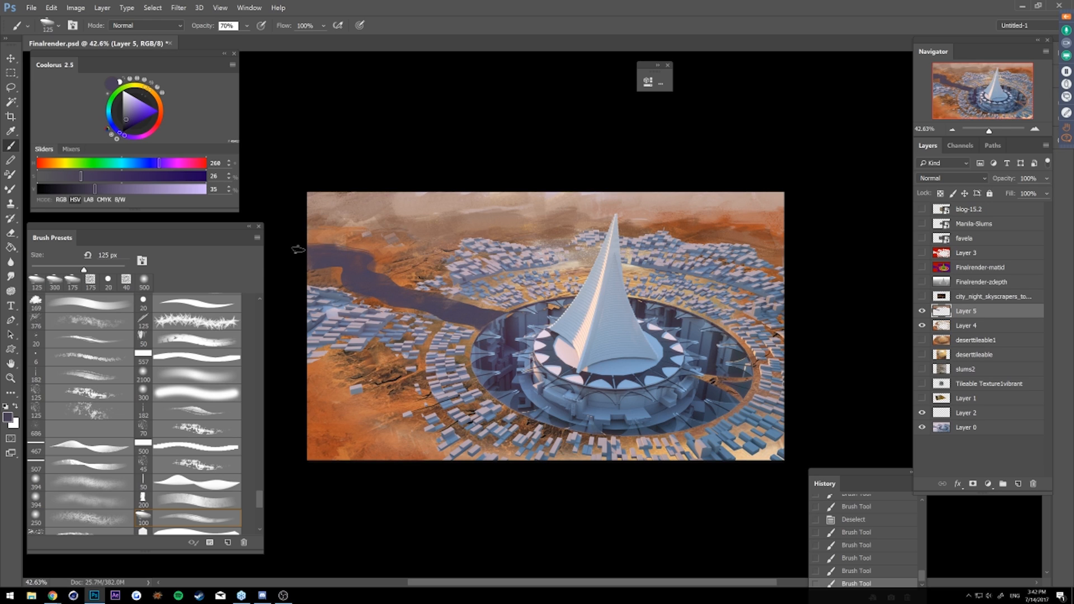
# - Select the dark purple channel with the Magic Wand and choose the 300 px soft round brush preset
pyautogui.press('w')
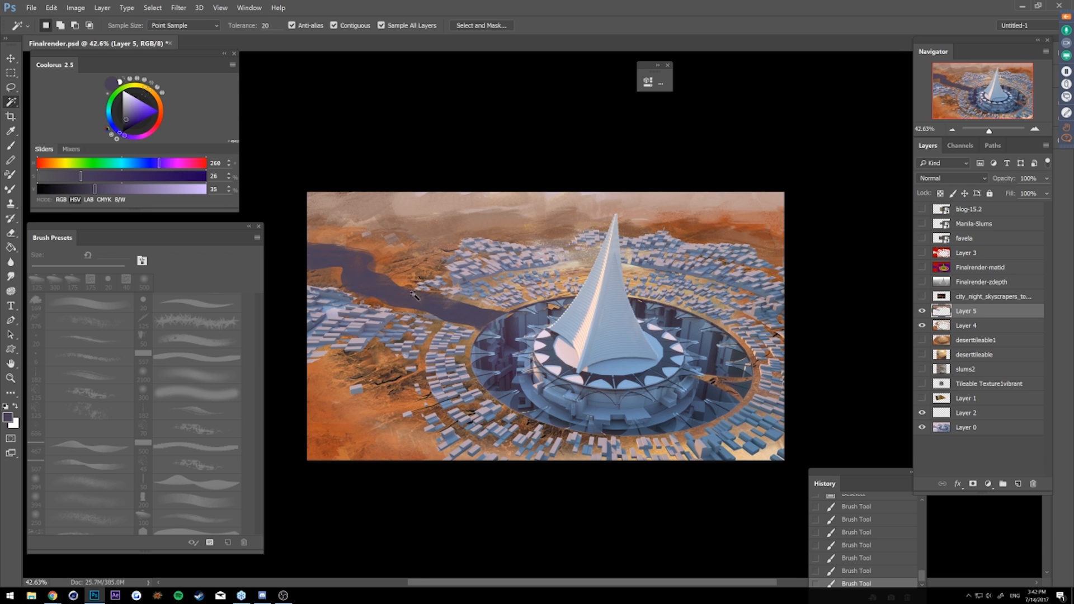
pyautogui.click(466, 322)
pyautogui.press('b')
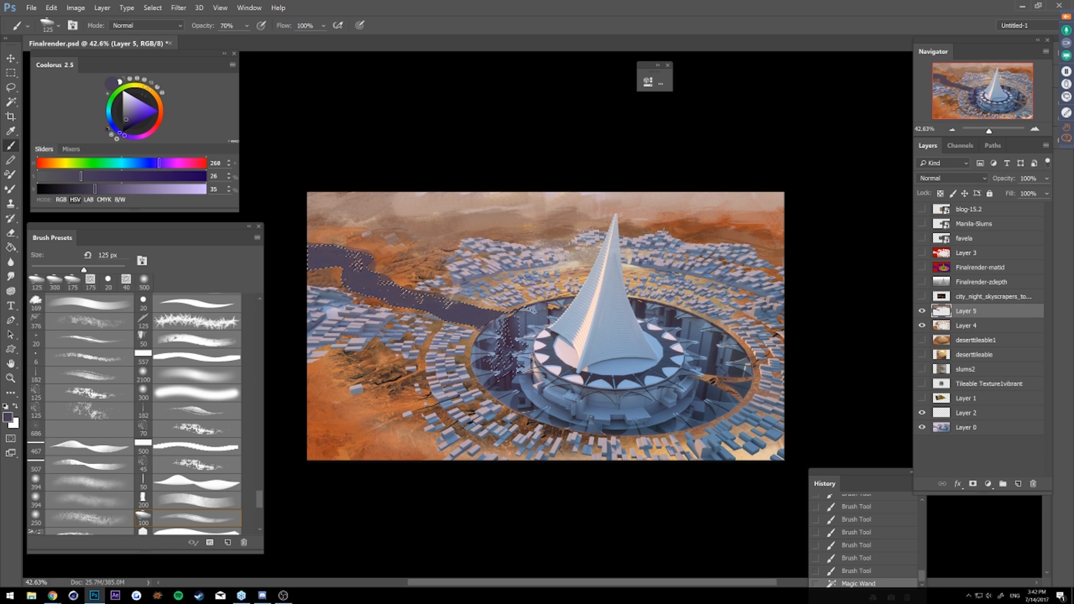
pyautogui.click(195, 513)
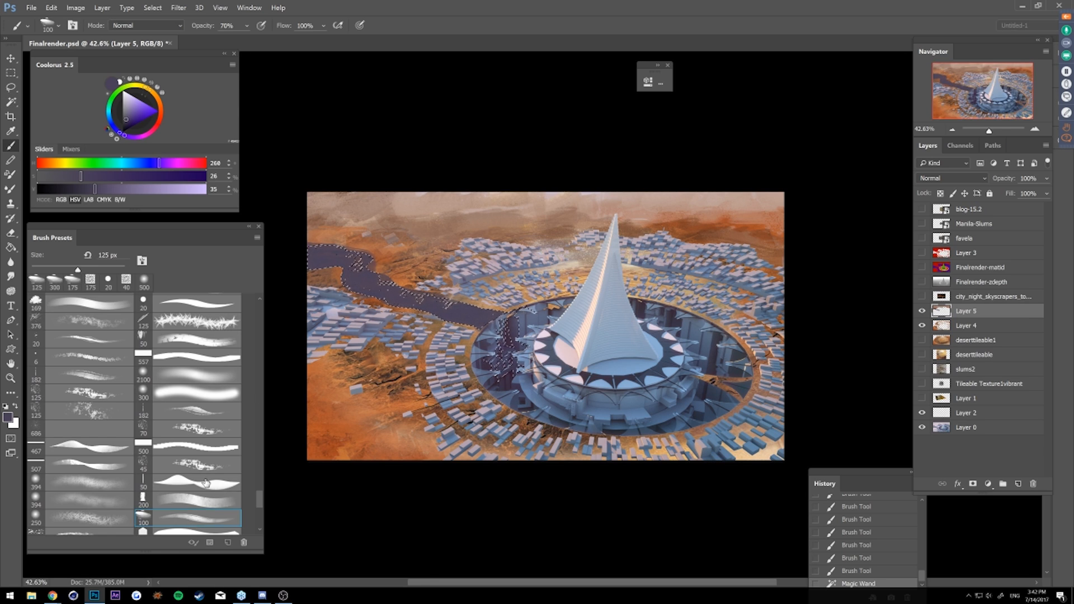
pyautogui.click(197, 394)
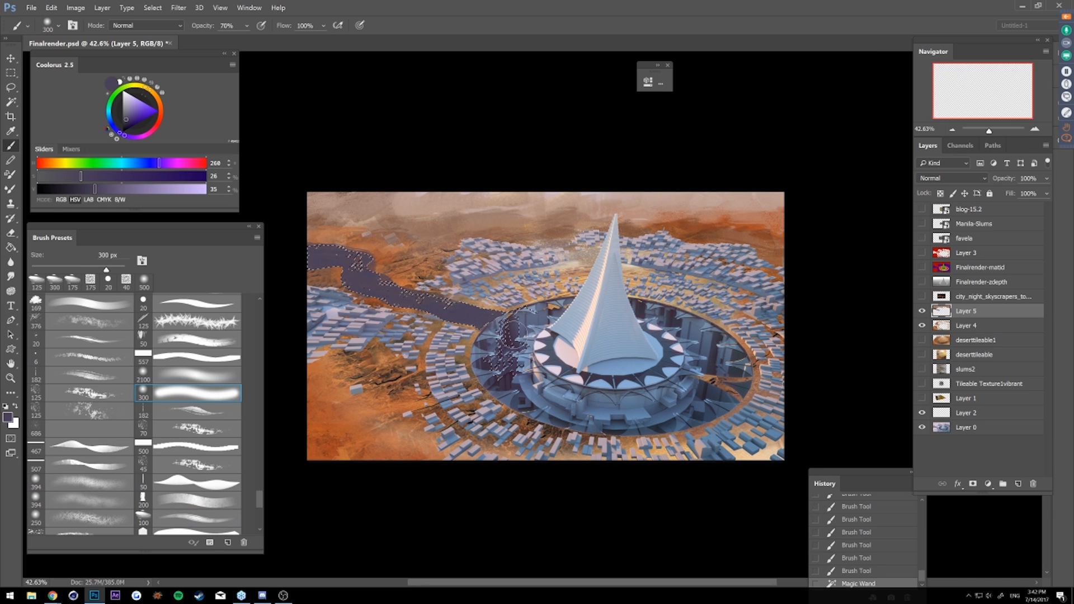
# - Shade the selected channel with soft purple strokes at 40% opacity and pick a slightly darker purple
pyautogui.press('4')
pyautogui.click(511, 341)
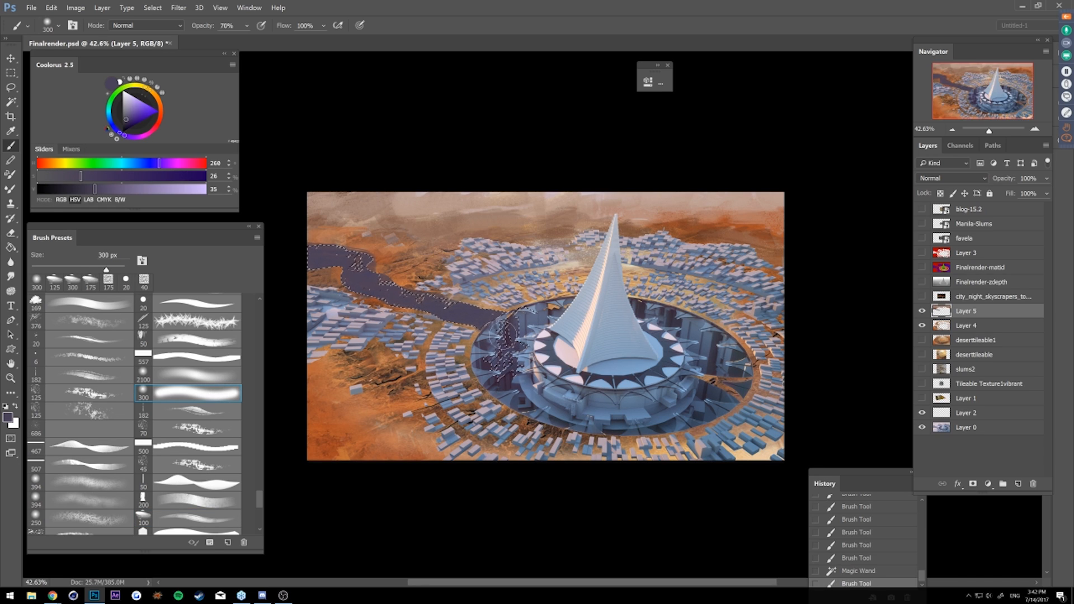
pyautogui.moveTo(441, 294)
pyautogui.mouseDown()
pyautogui.moveTo(506, 341)
pyautogui.moveTo(482, 295)
pyautogui.mouseUp()
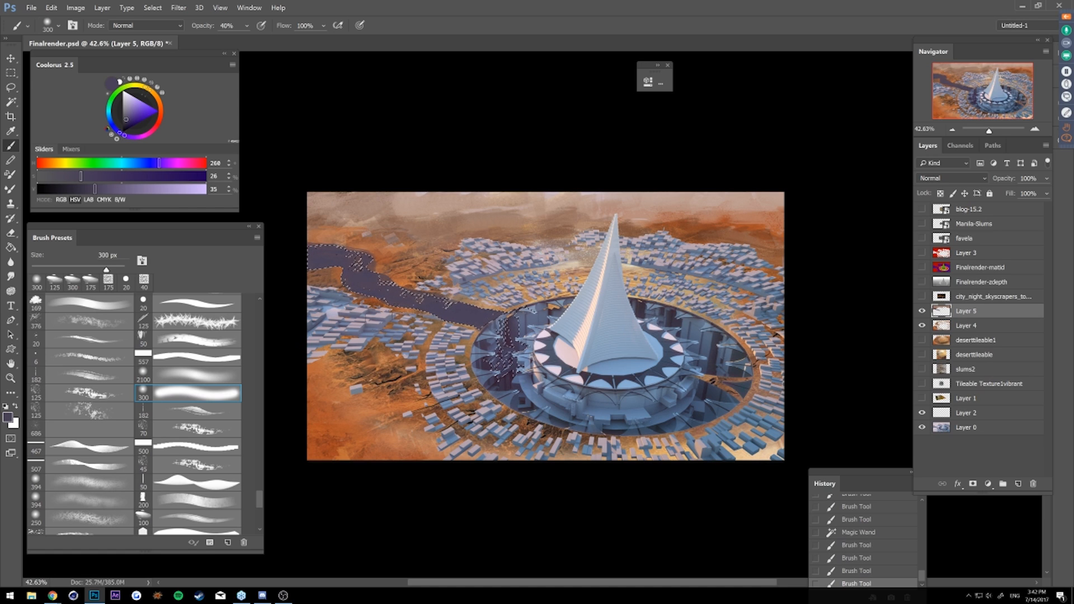
pyautogui.moveTo(388, 283); pyautogui.dragTo(433, 306)
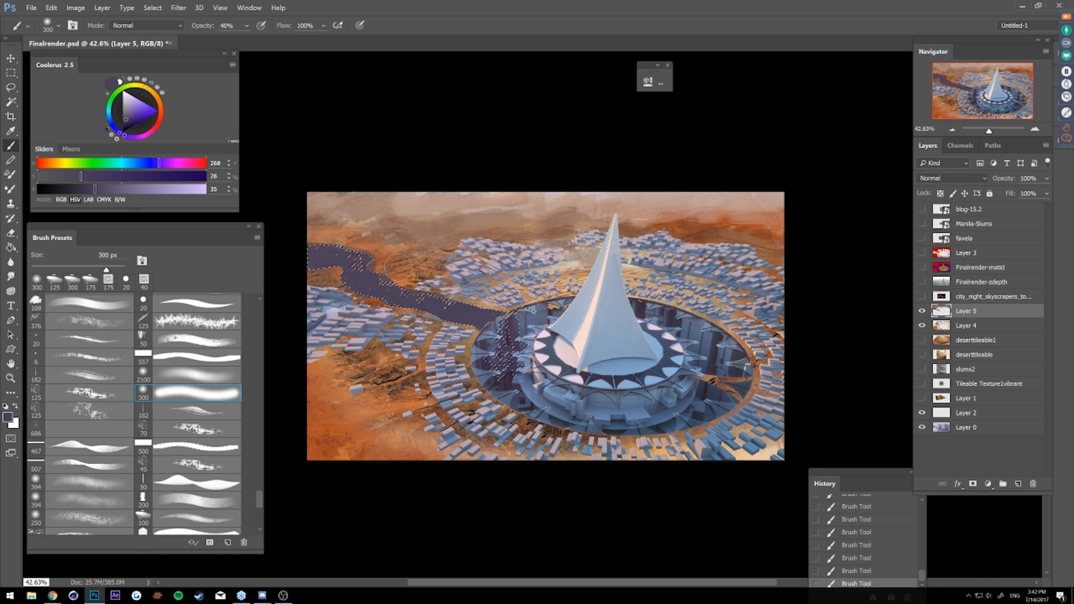
pyautogui.click(124, 123)
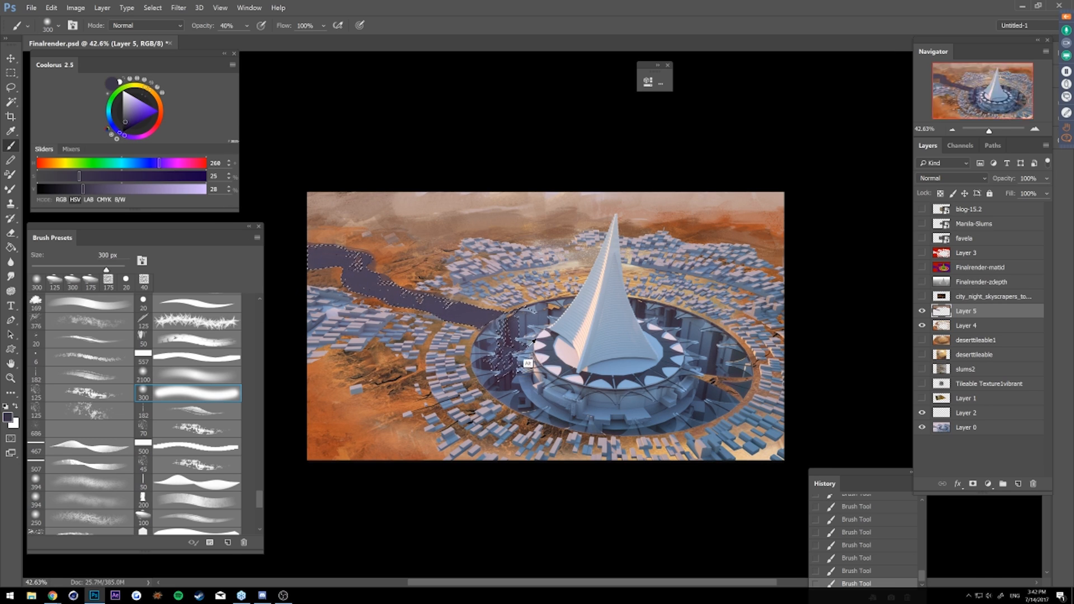
# - Sample a light blue from the central structure and softly lighten the middle of the channel, lowering the brush opacity to 10%
pyautogui.keyDown('alt'); pyautogui.click(533, 345); pyautogui.keyUp('alt')
pyautogui.keyDown('alt'); pyautogui.click(504, 348); pyautogui.keyUp('alt')
pyautogui.press('3')
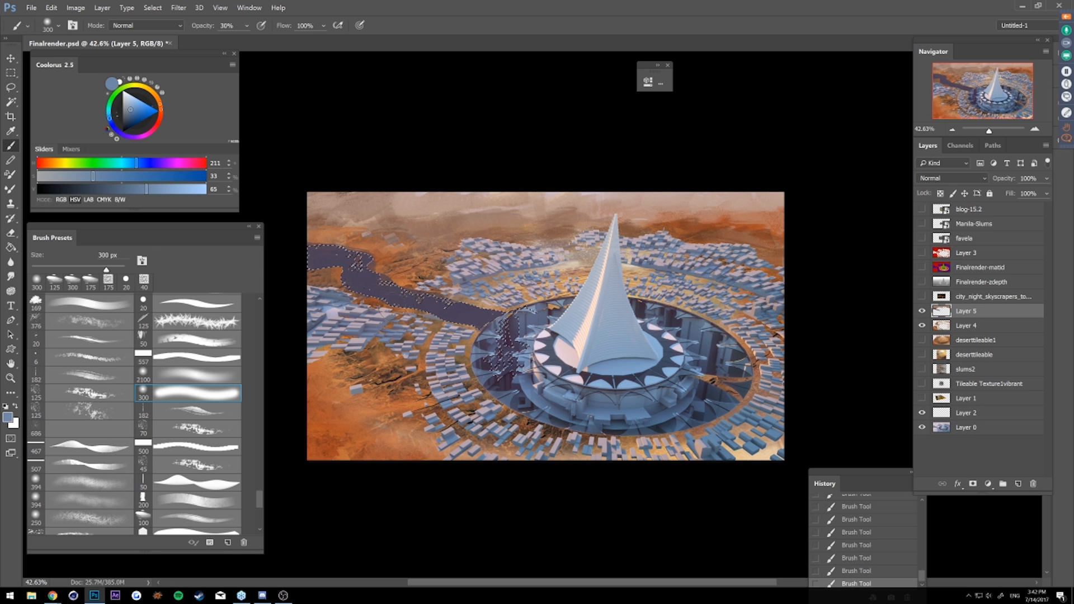
pyautogui.moveTo(385, 278); pyautogui.dragTo(408, 292)
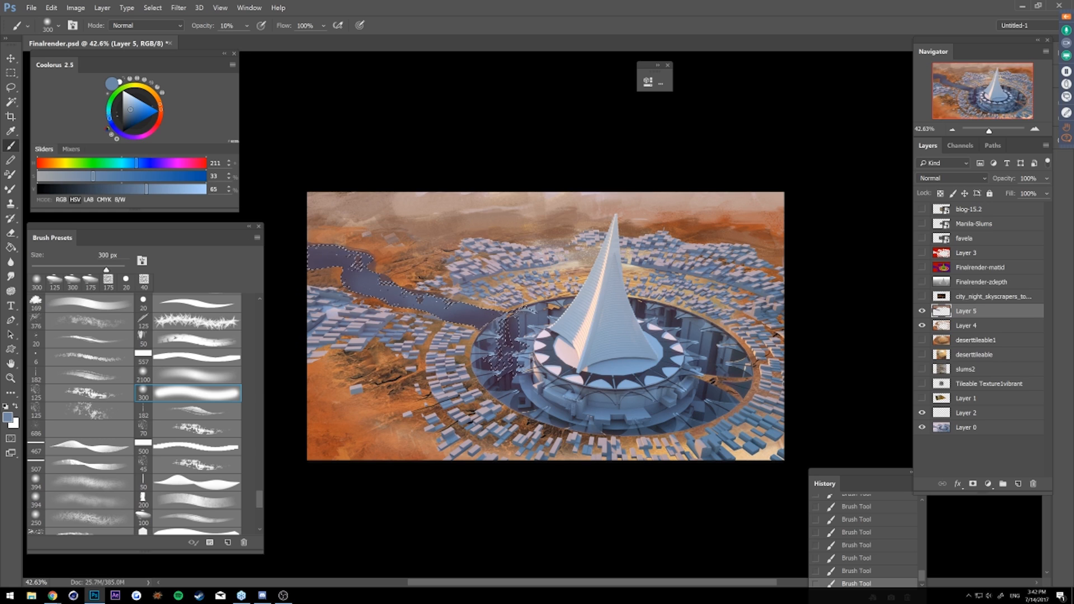
pyautogui.hotkey('shift', '0')
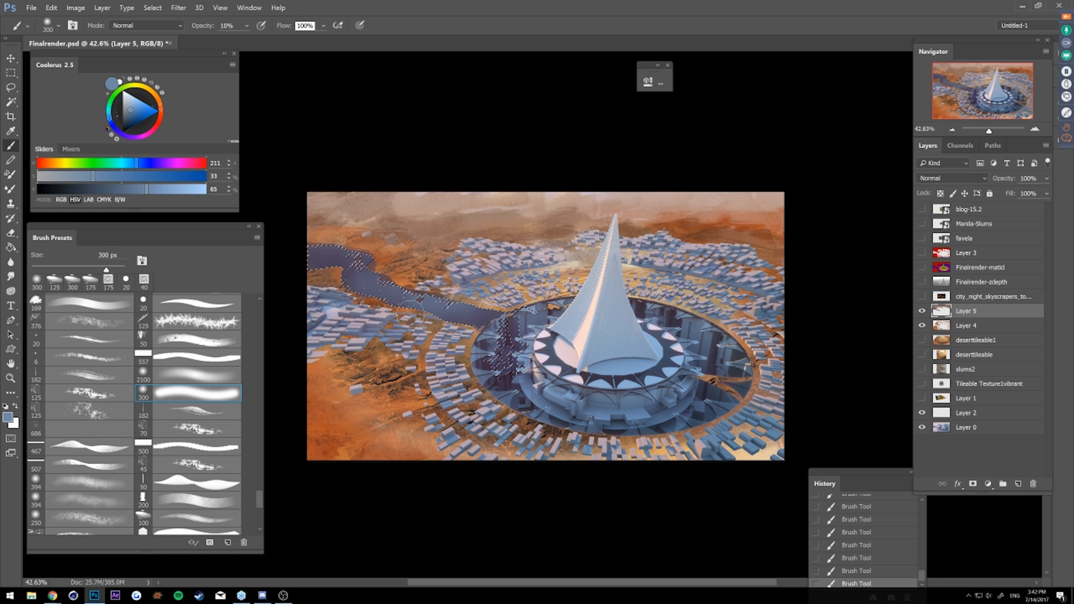
# - Sample the dark purple where the channel meets the basin, set the brush opacity to 40%, and deselect
pyautogui.keyDown('alt'); pyautogui.click(494, 312); pyautogui.keyUp('alt')
pyautogui.press('4')
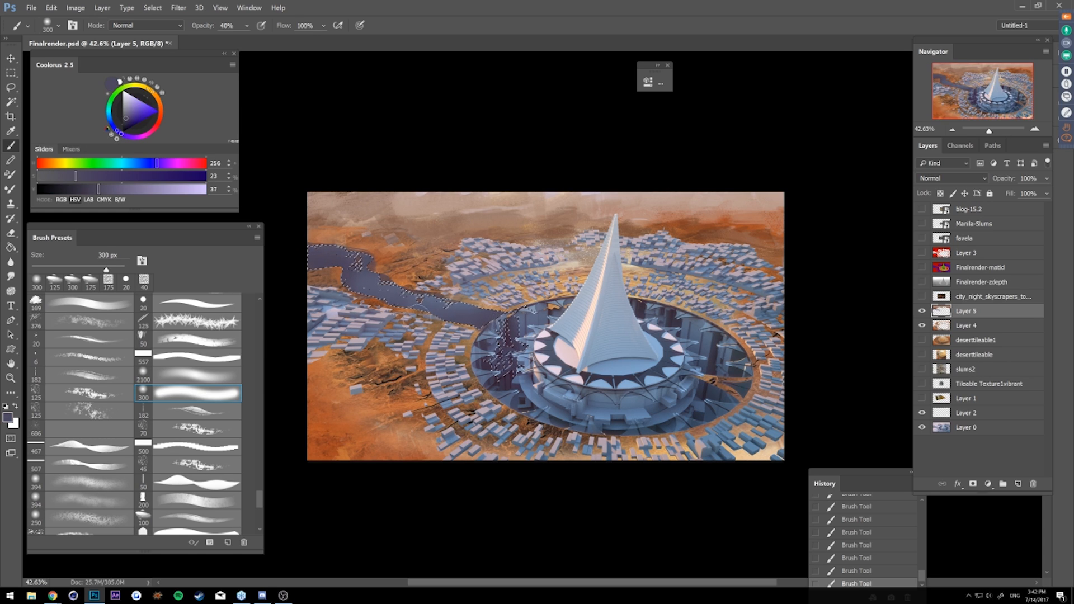
pyautogui.hotkey('ctrl', 'd')
# - Hide and show Layer 4 to compare the painted ground with the plain render around the basin
pyautogui.press('z')
pyautogui.moveTo(440, 298); pyautogui.dragTo(411, 308)
pyautogui.moveTo(622, 333); pyautogui.dragTo(631, 376)
pyautogui.click(631, 376)
pyautogui.click(922, 325)
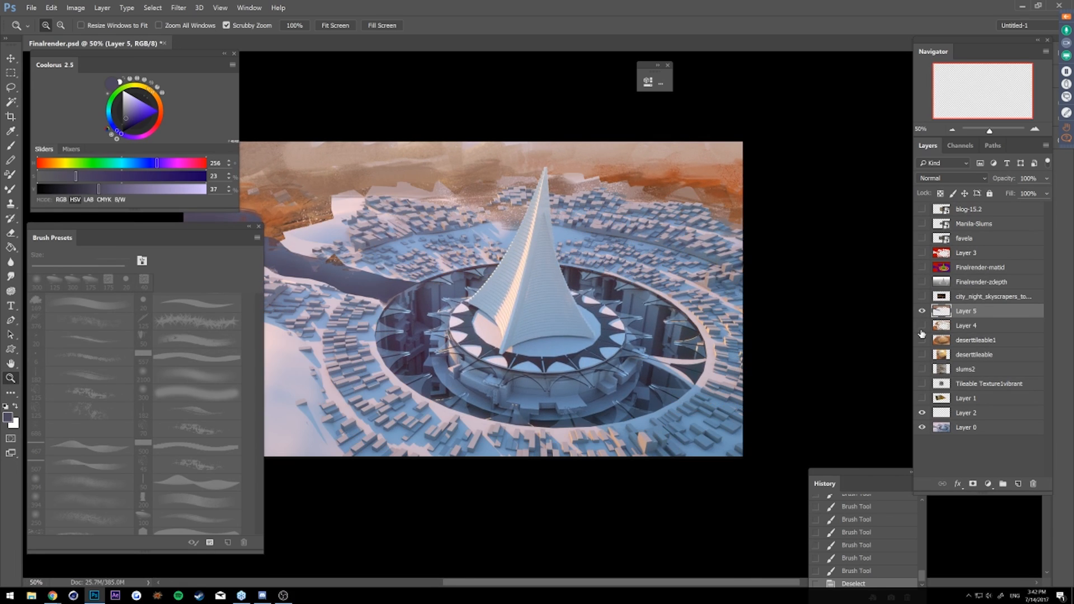
pyautogui.click(922, 325)
# - On Layer 4, erase the orange ground covering the bridge in the basin's right part, reducing the soft eraser to 300 px
pyautogui.click(940, 326)
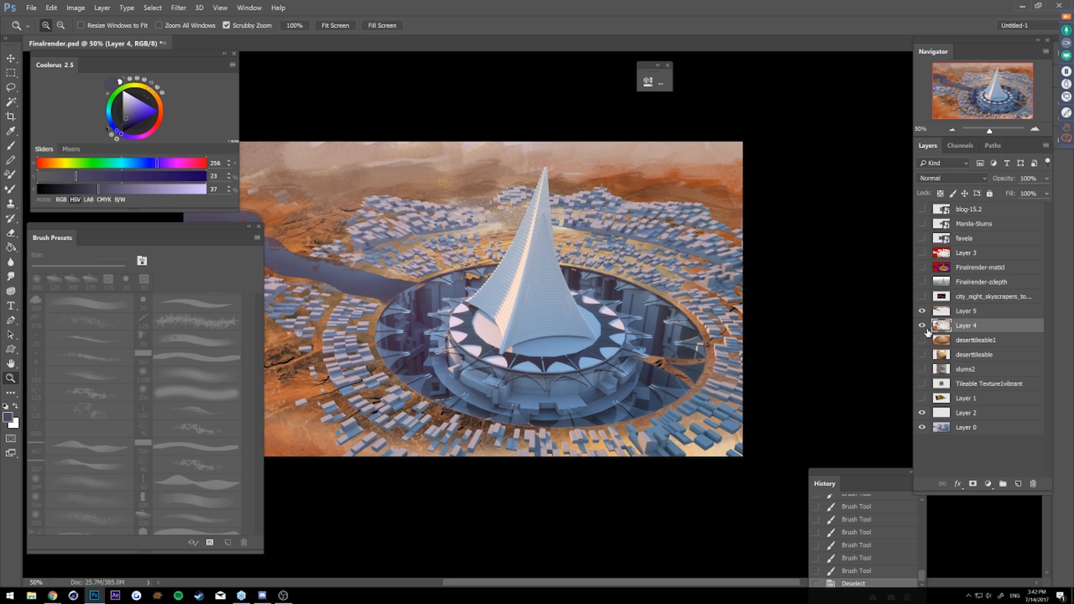
pyautogui.press('e')
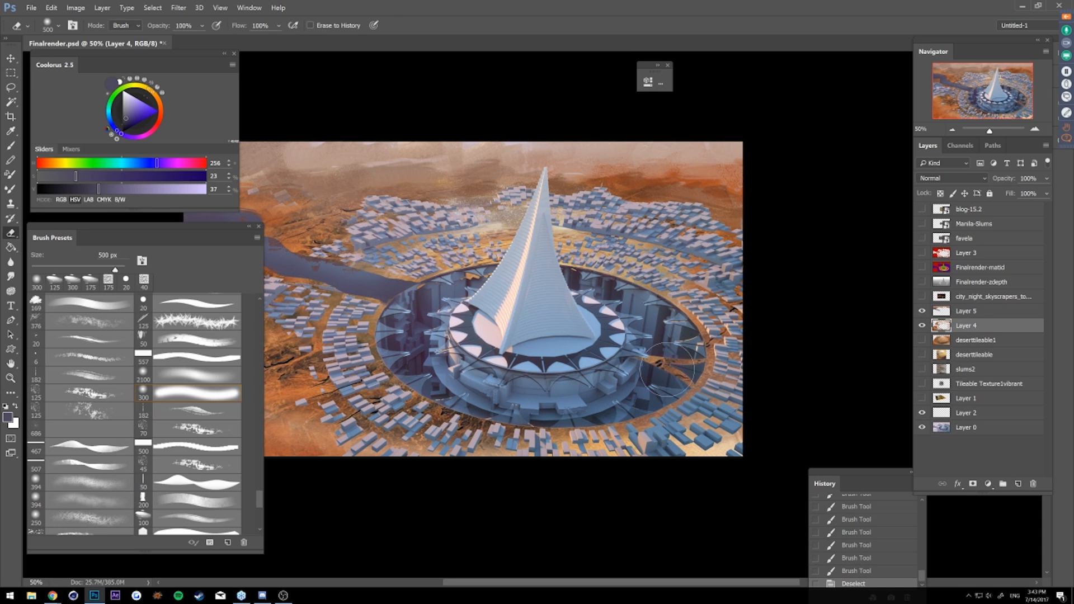
pyautogui.moveTo(676, 368); pyautogui.dragTo(662, 392)
pyautogui.press('[')
pyautogui.press('[')
pyautogui.press('z')
pyautogui.click(614, 325)
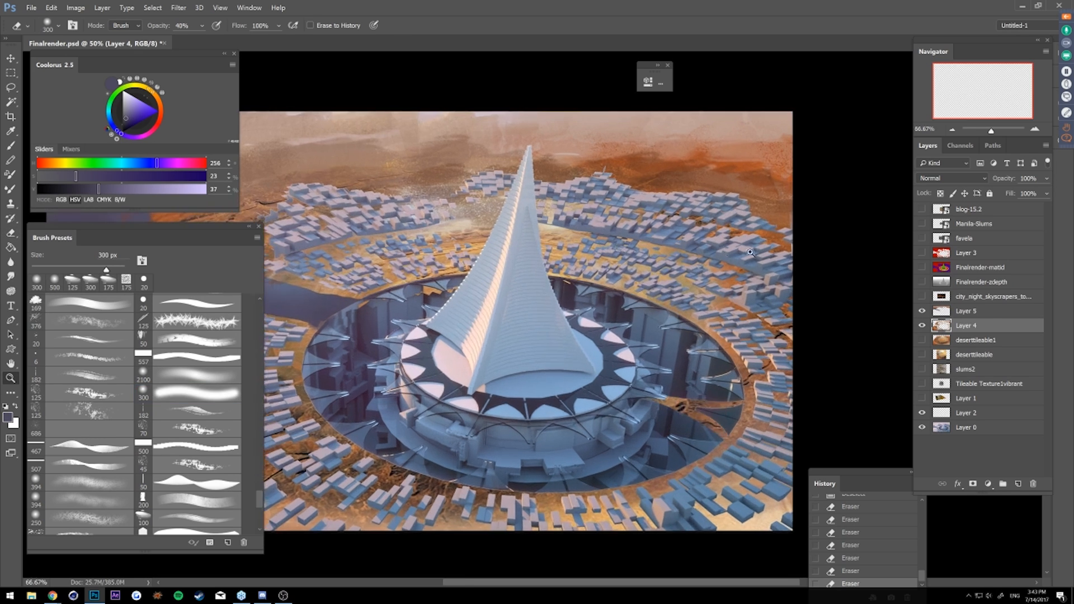
pyautogui.keyDown('alt'); pyautogui.click(672, 326); pyautogui.keyUp('alt')
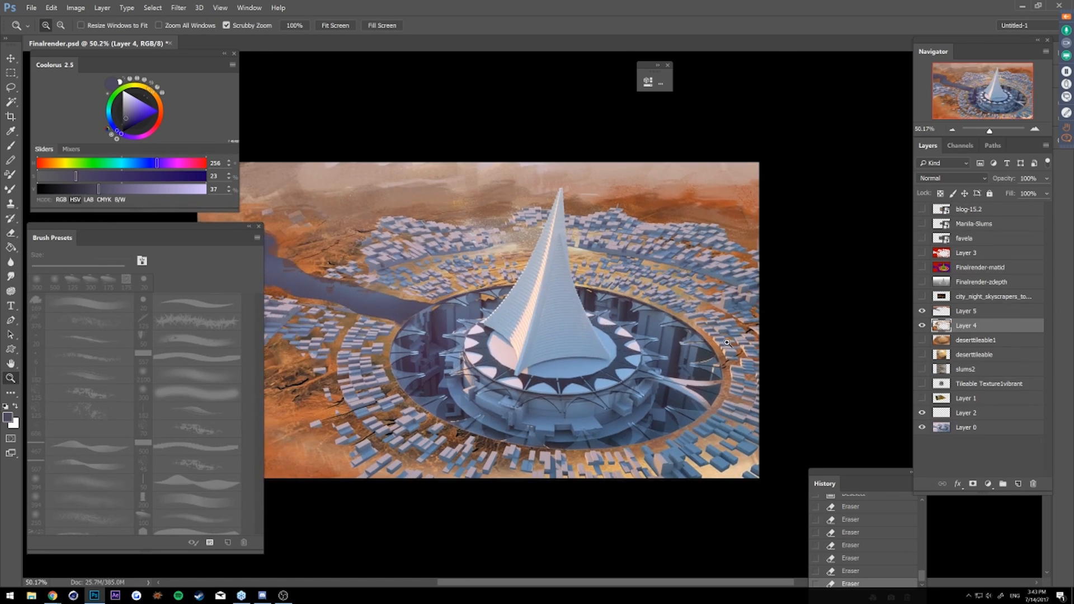
pyautogui.keyDown('alt'); pyautogui.click(706, 358); pyautogui.keyUp('alt')
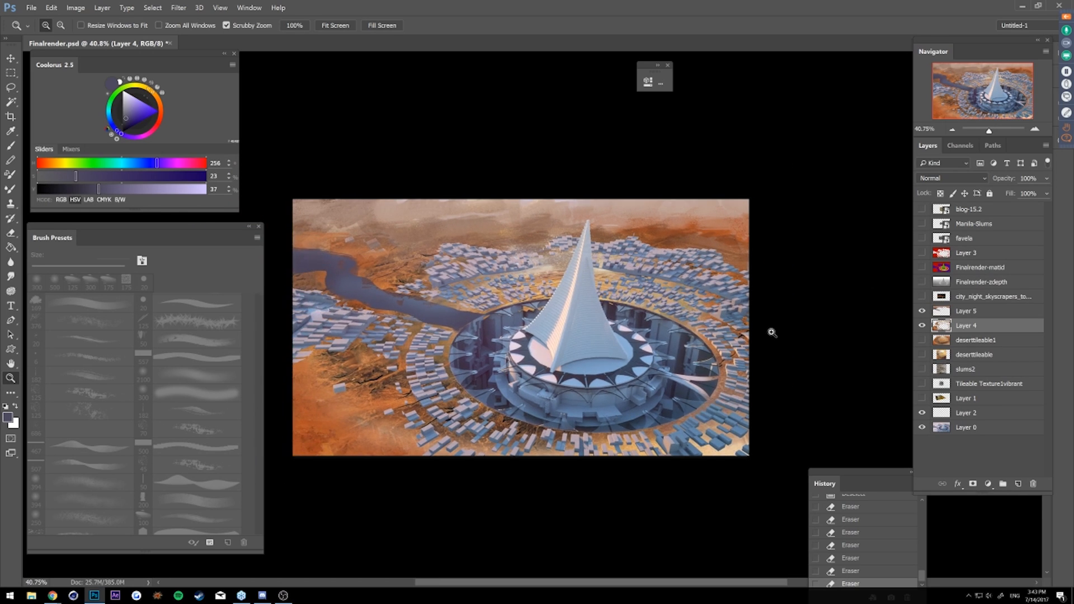
# - Show the Finalrender-zdepth layer, toggling its visibility to compare the depth pass with the painted image
pyautogui.click(922, 282)
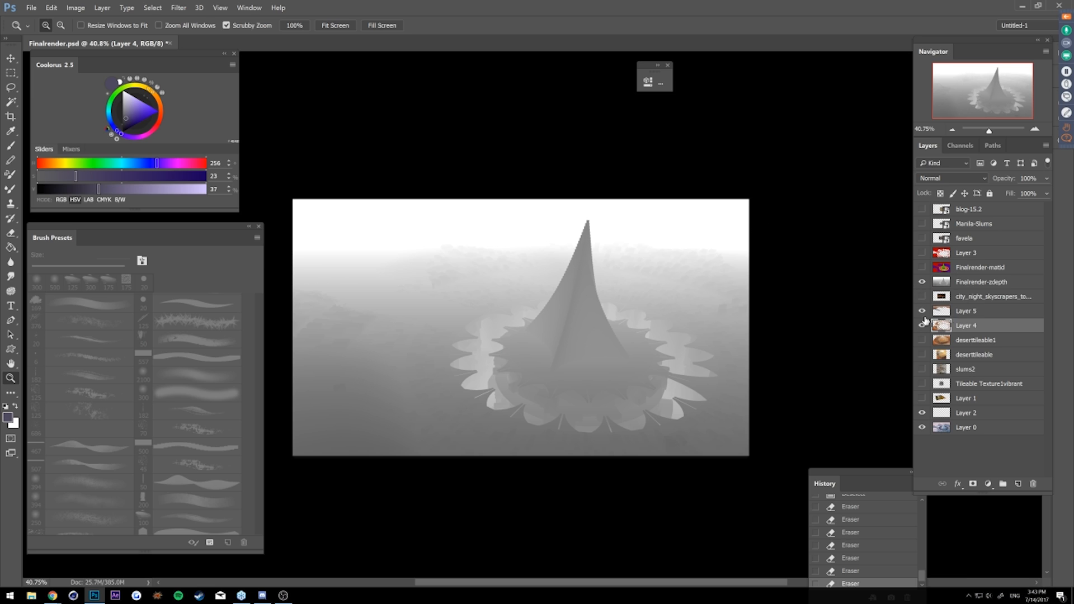
pyautogui.click(921, 282)
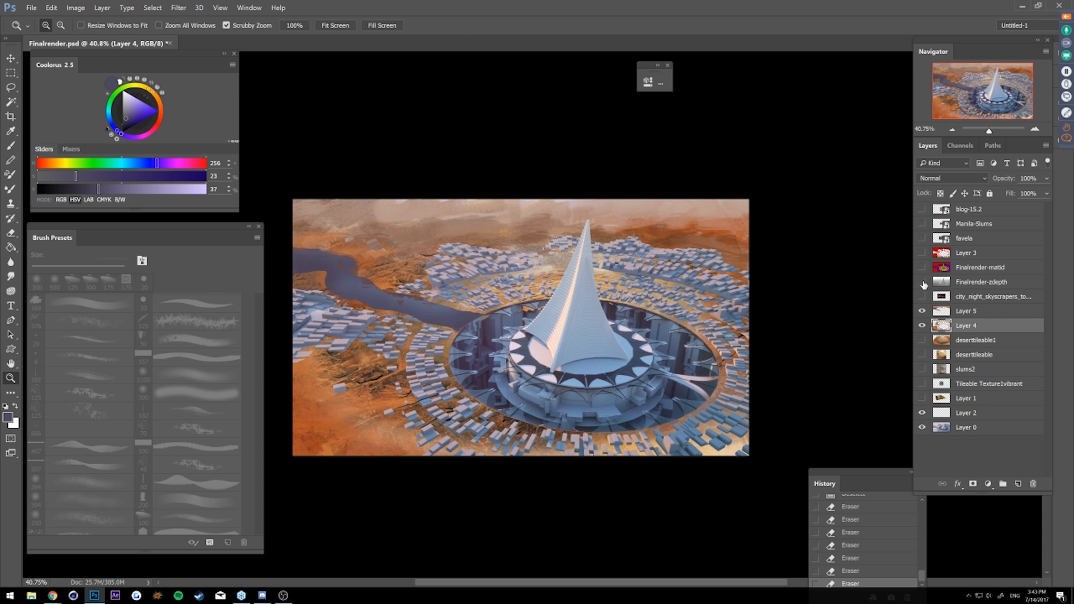
pyautogui.click(922, 282)
pyautogui.click(921, 282)
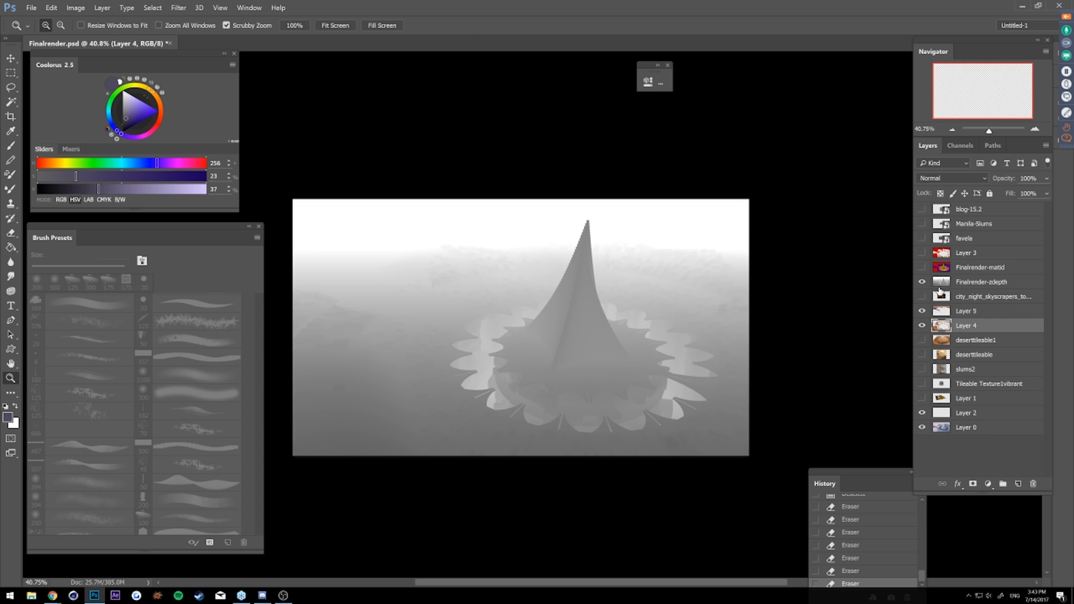
# - Add a new layer above the city_night_skyscrapers layer, set its blending mode to Screen, and enlarge the soft brush to 700 px
pyautogui.click(1017, 482)
pyautogui.press('b')
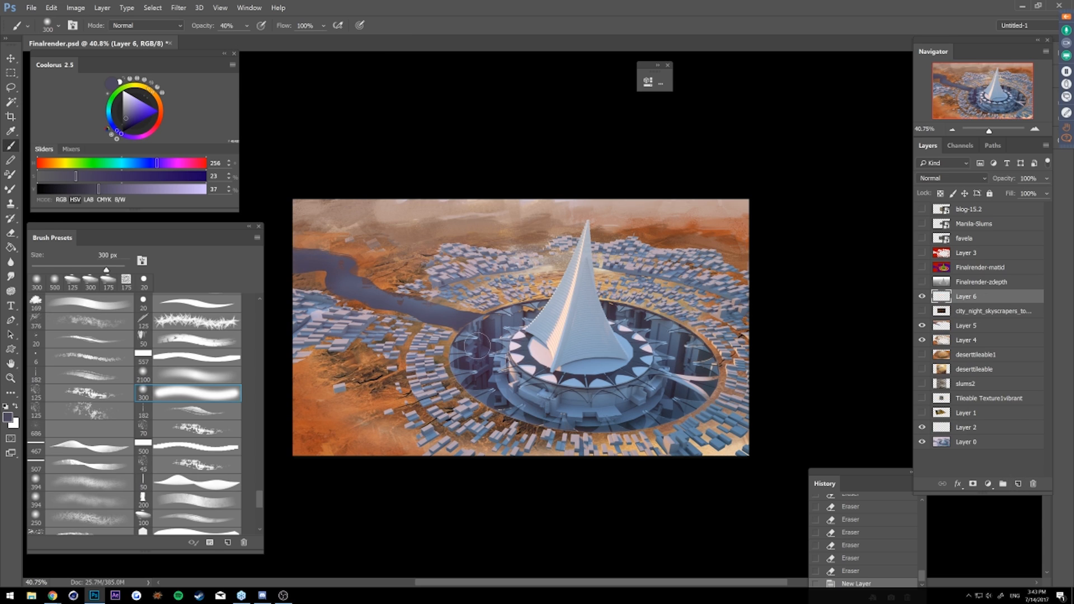
pyautogui.press(']')
pyautogui.press(']')
pyautogui.press(']')
pyautogui.press(']')
pyautogui.click(934, 179)
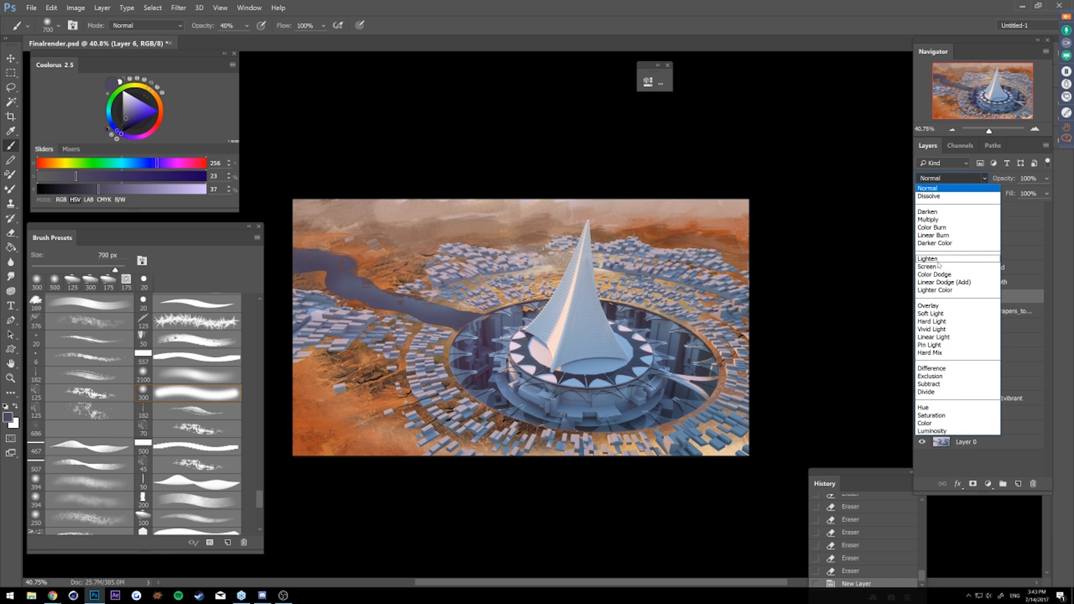
pyautogui.click(935, 266)
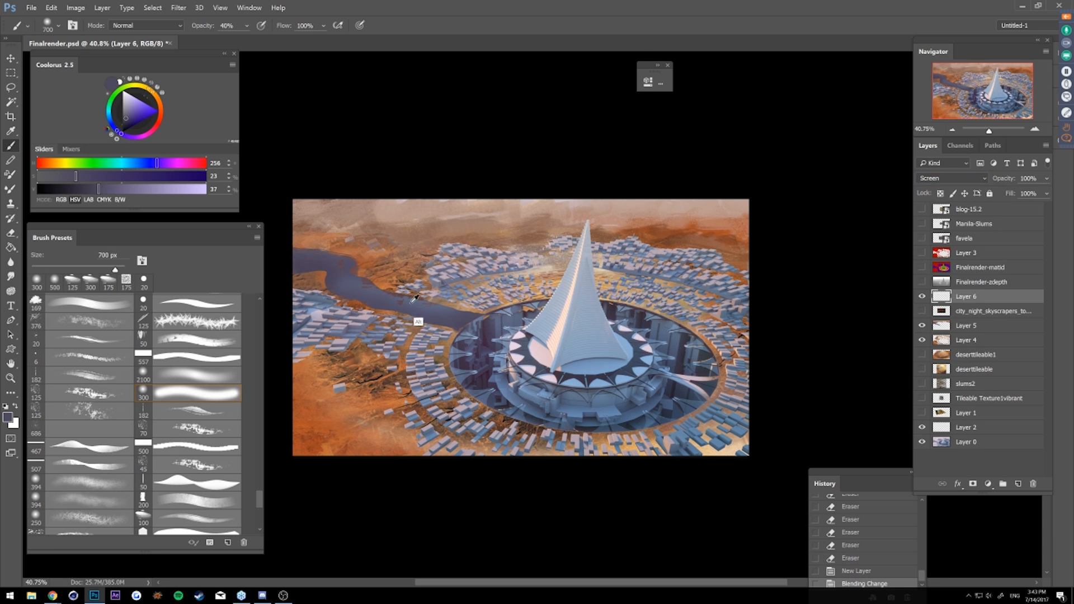
pyautogui.moveTo(440, 313); pyautogui.dragTo(414, 300)
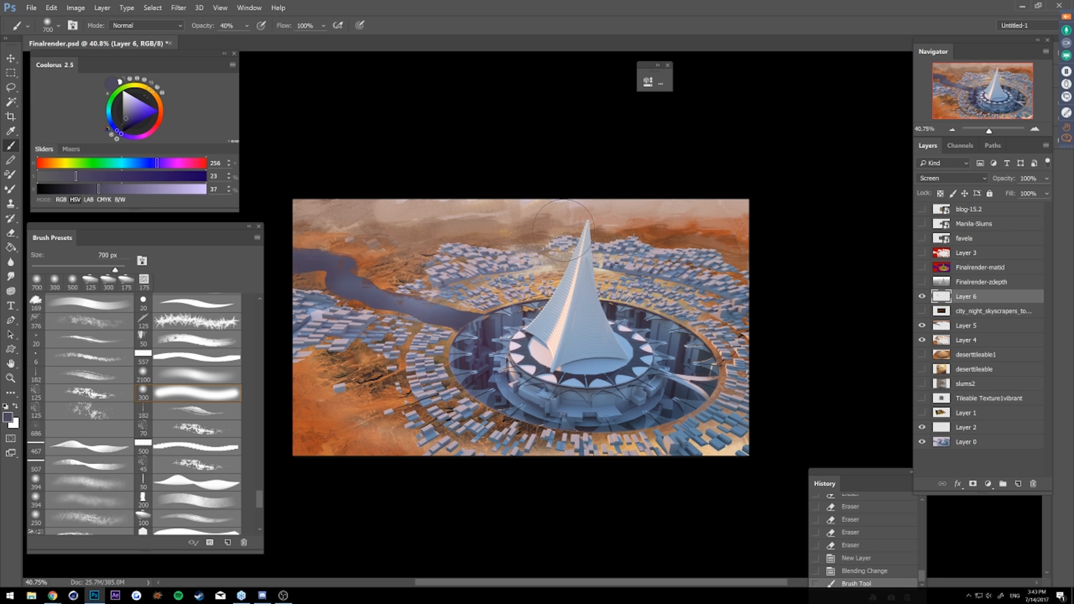
pyautogui.hotkey('ctrl', 'alt', 'z')
pyautogui.click(431, 307)
pyautogui.hotkey('ctrl', 'alt', 'z')
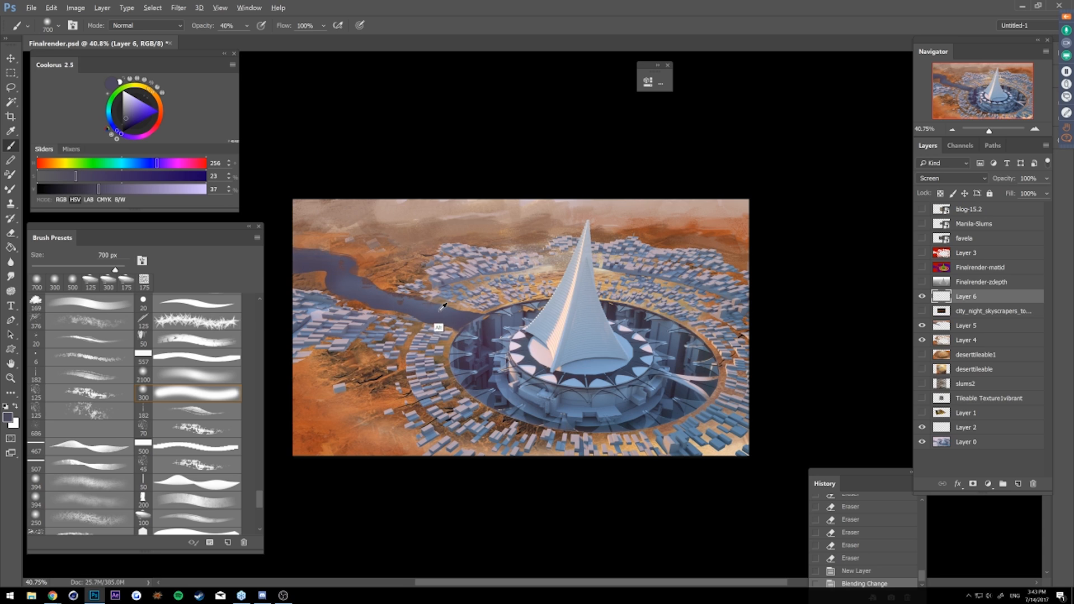
# - Sample a muted blue beside the channel, paint atmospheric haze over the horizon and distant city on Layer 6, and compare with the layer hidden
pyautogui.keyDown('alt'); pyautogui.click(441, 306); pyautogui.keyUp('alt')
pyautogui.moveTo(489, 224)
pyautogui.mouseDown()
pyautogui.moveTo(522, 207)
pyautogui.moveTo(810, 208)
pyautogui.mouseUp()
pyautogui.moveTo(285, 196); pyautogui.dragTo(774, 233)
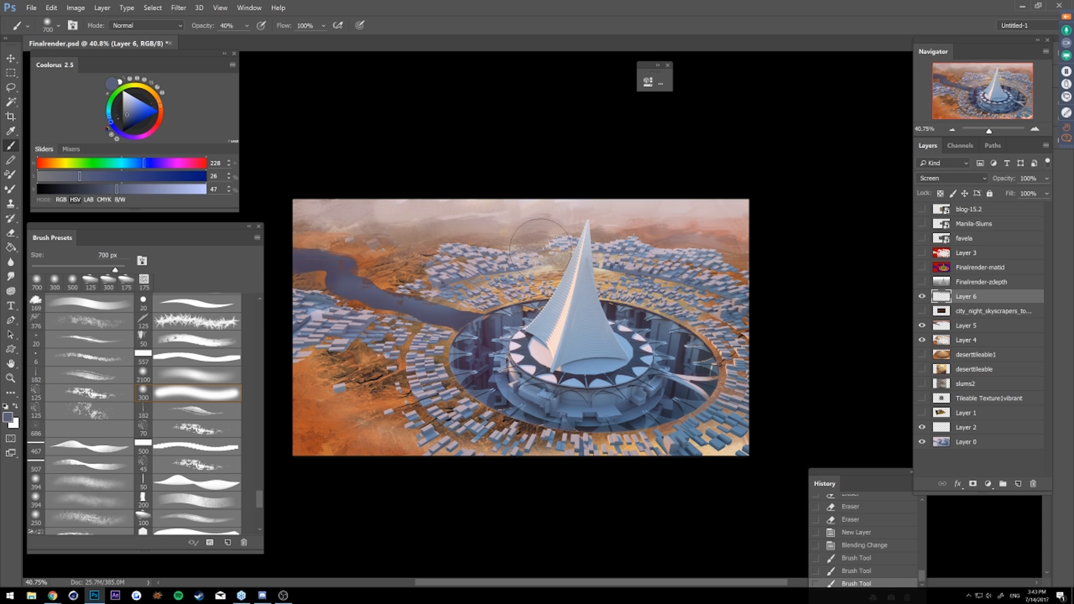
pyautogui.moveTo(431, 257)
pyautogui.mouseDown()
pyautogui.moveTo(765, 252)
pyautogui.moveTo(341, 252)
pyautogui.mouseUp()
pyautogui.moveTo(262, 225)
pyautogui.mouseDown()
pyautogui.moveTo(545, 206)
pyautogui.moveTo(644, 235)
pyautogui.mouseUp()
pyautogui.moveTo(677, 302); pyautogui.dragTo(732, 279)
pyautogui.hotkey('shift', '0')
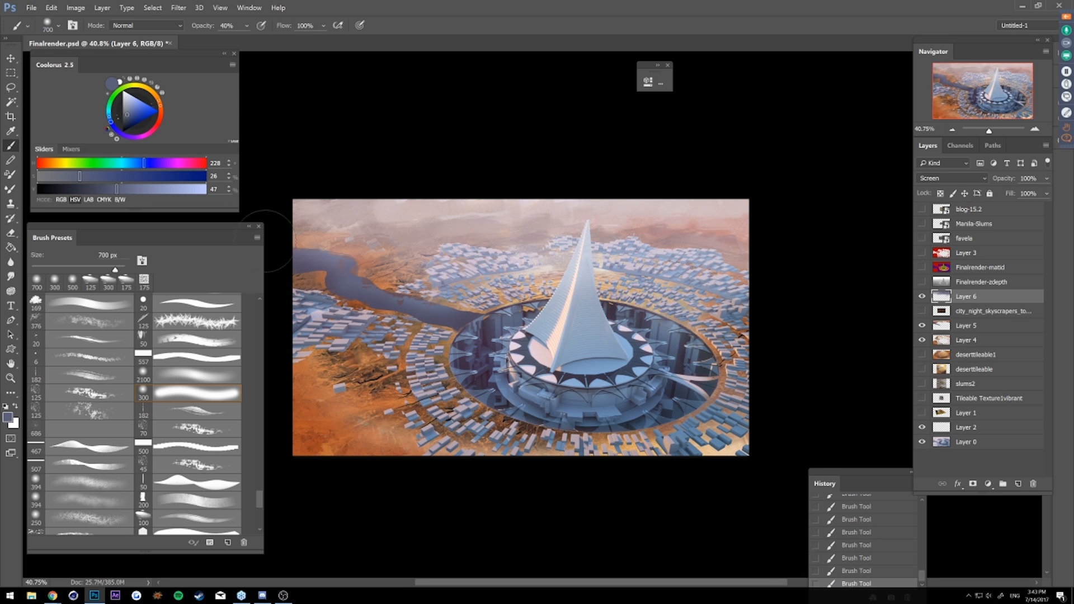
pyautogui.moveTo(275, 241); pyautogui.dragTo(342, 243)
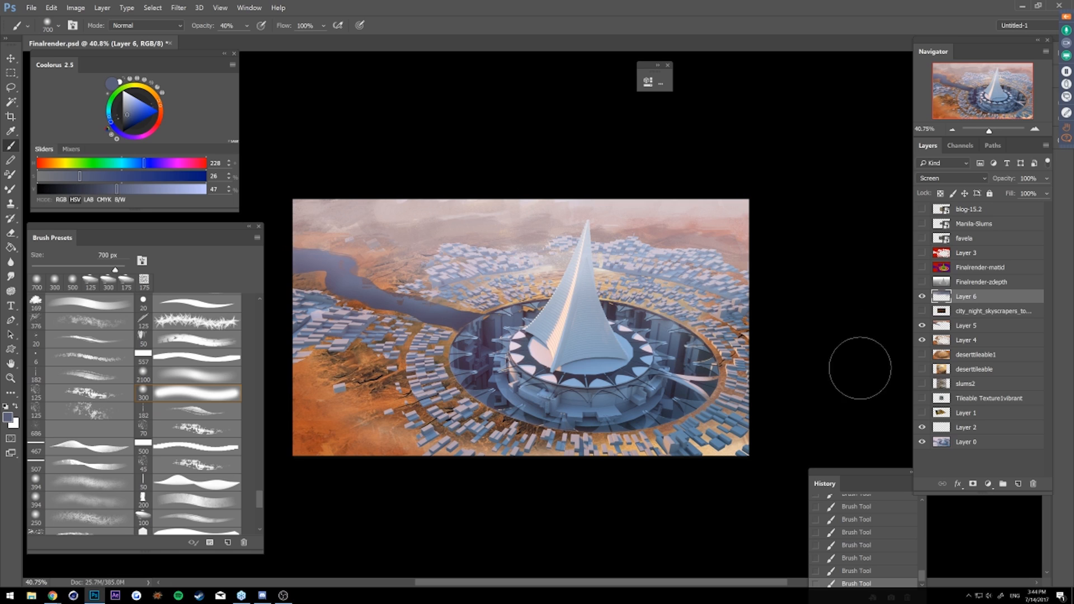
pyautogui.click(921, 297)
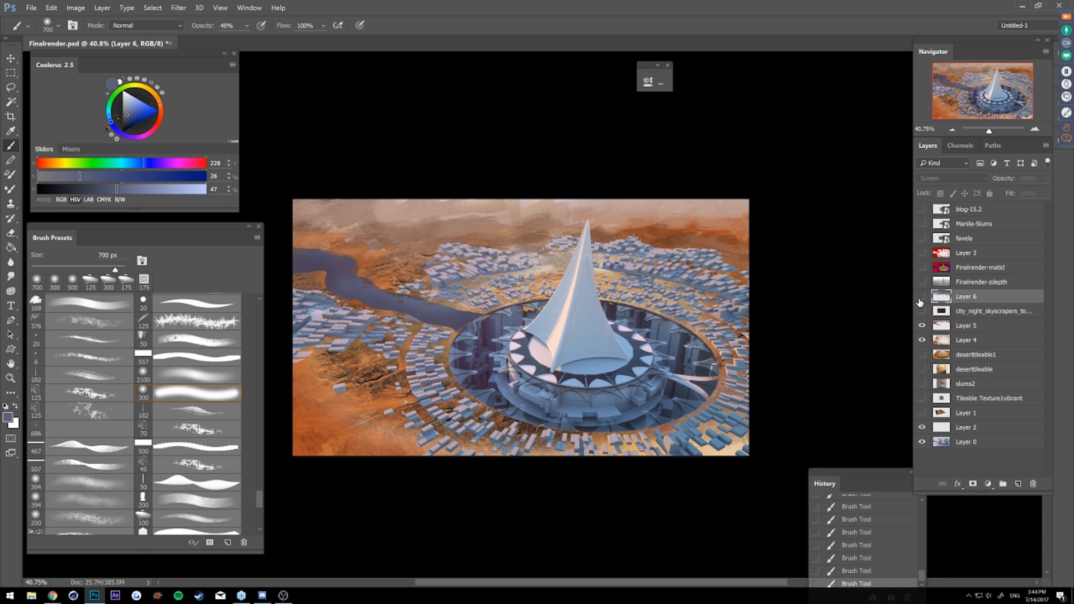
pyautogui.click(921, 297)
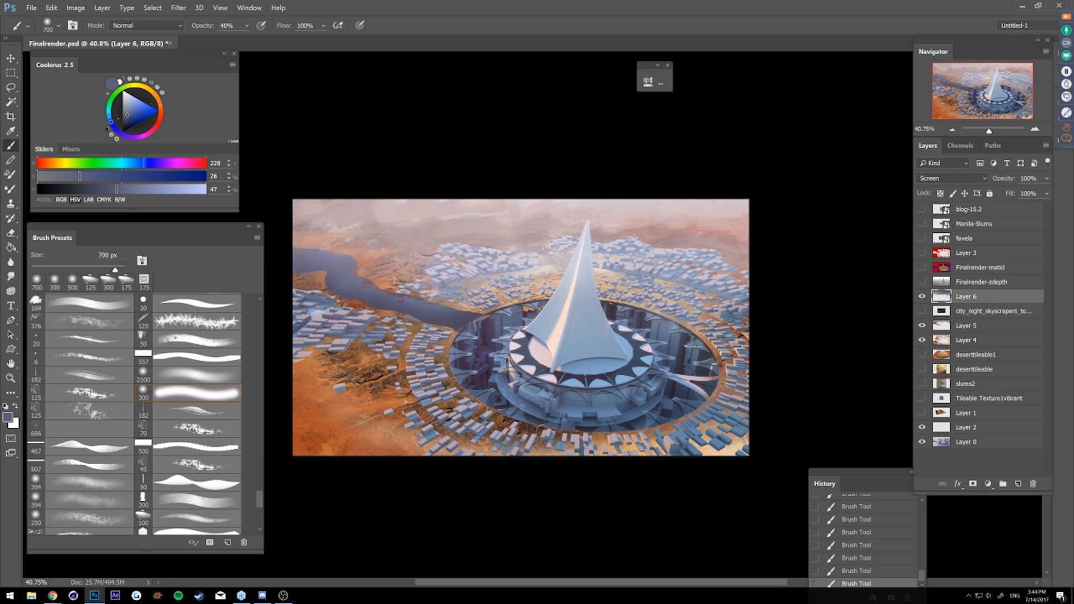
# - Copy the entire Finalrender-zdepth image, hide that layer again, and make Layer 6 active
pyautogui.click(922, 282)
pyautogui.click(944, 286)
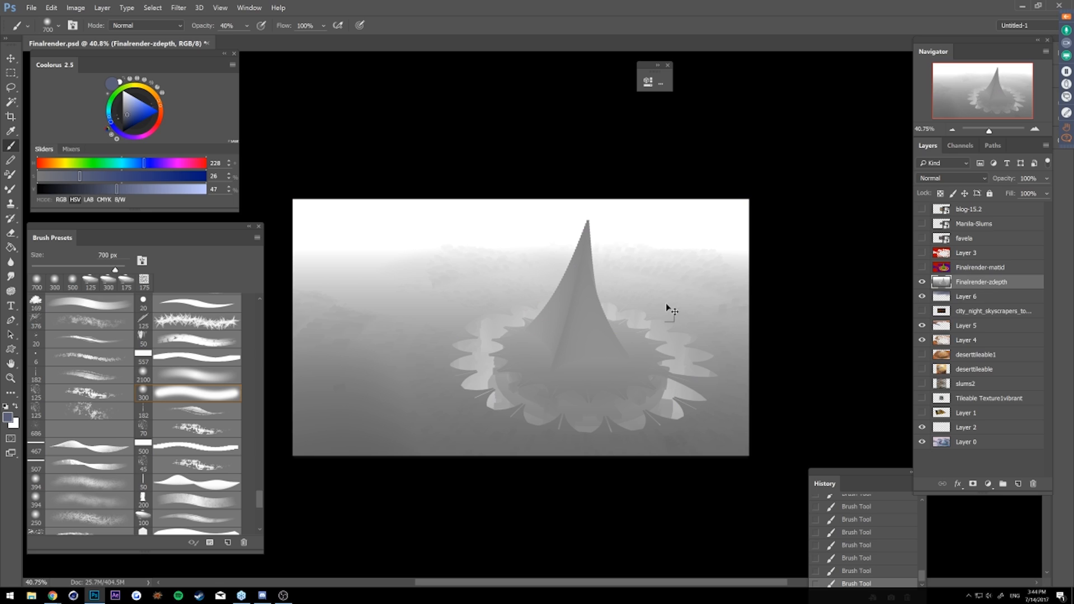
pyautogui.hotkey('ctrl', 'a')
pyautogui.click(922, 282)
pyautogui.click(976, 298)
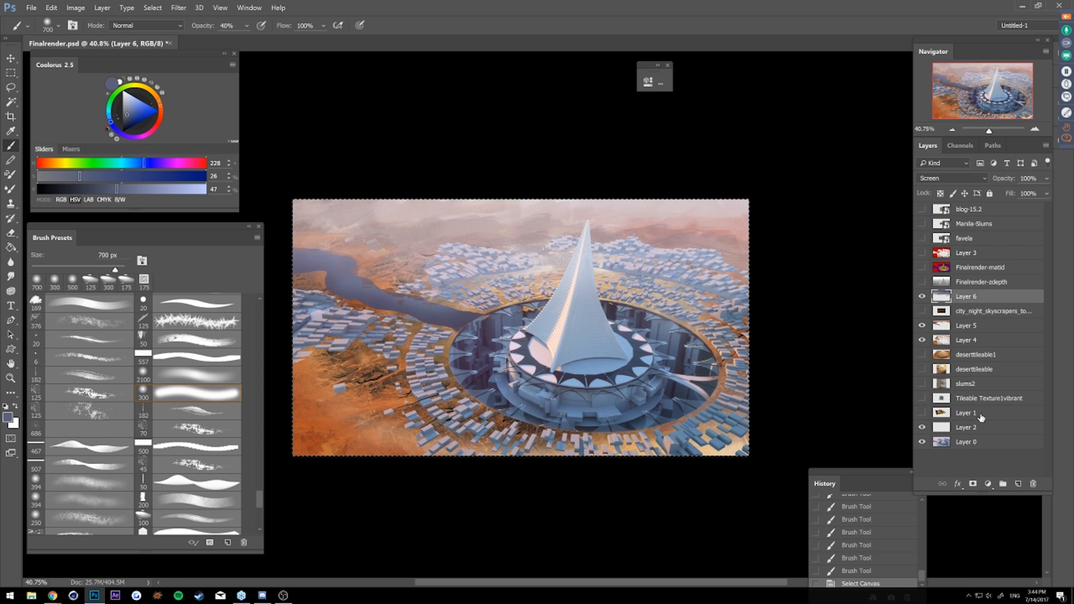
# - Add a layer mask to Layer 6, paste the depth pass into it, and return to the layer's normal view
pyautogui.click(972, 483)
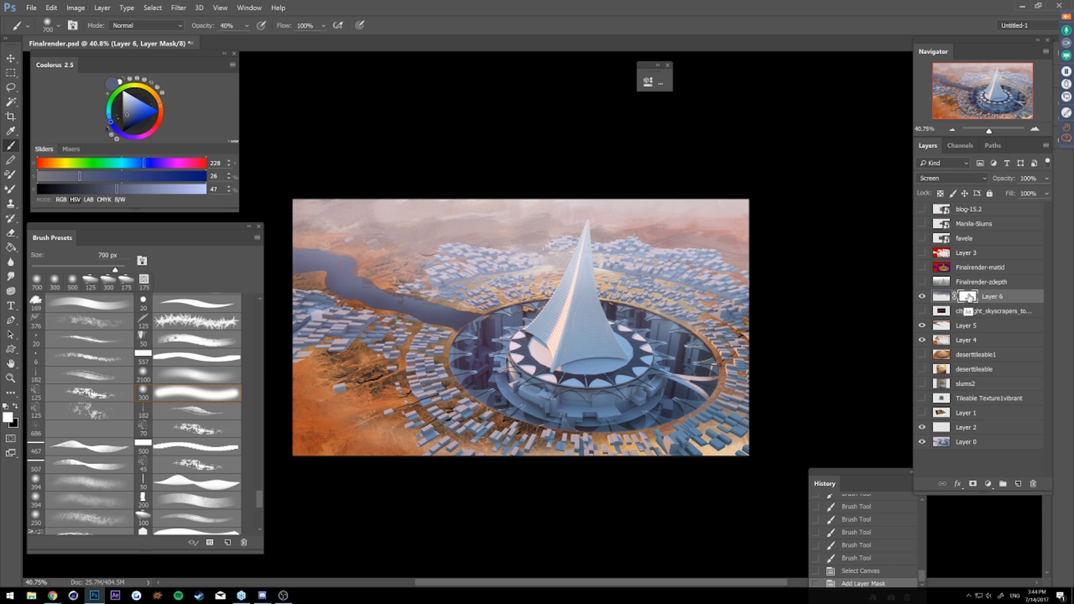
pyautogui.keyDown('alt'); pyautogui.click(968, 300); pyautogui.keyUp('alt')
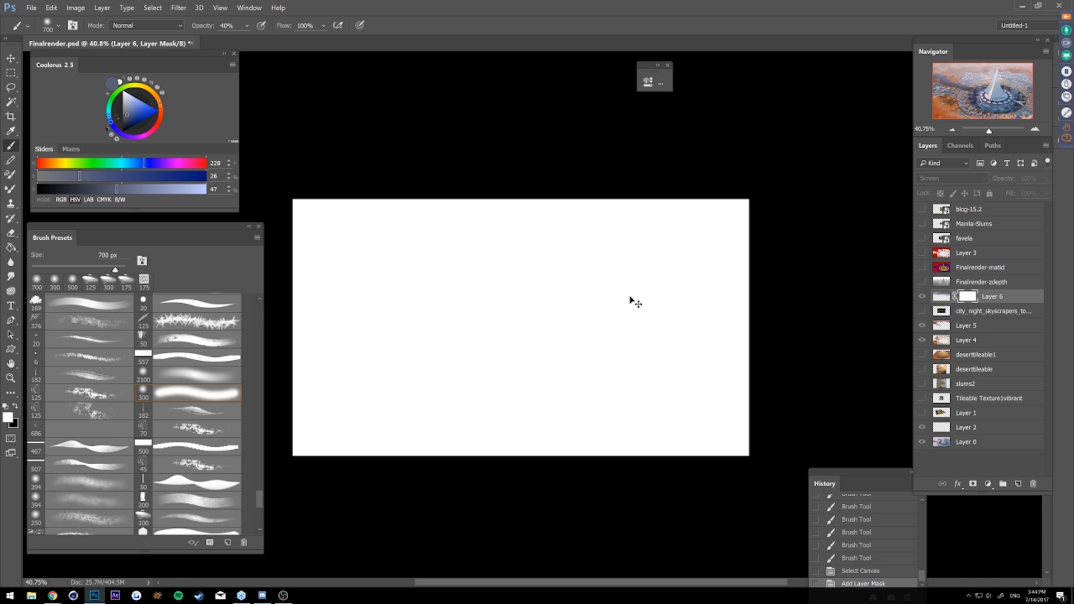
pyautogui.hotkey('ctrl', 'v')
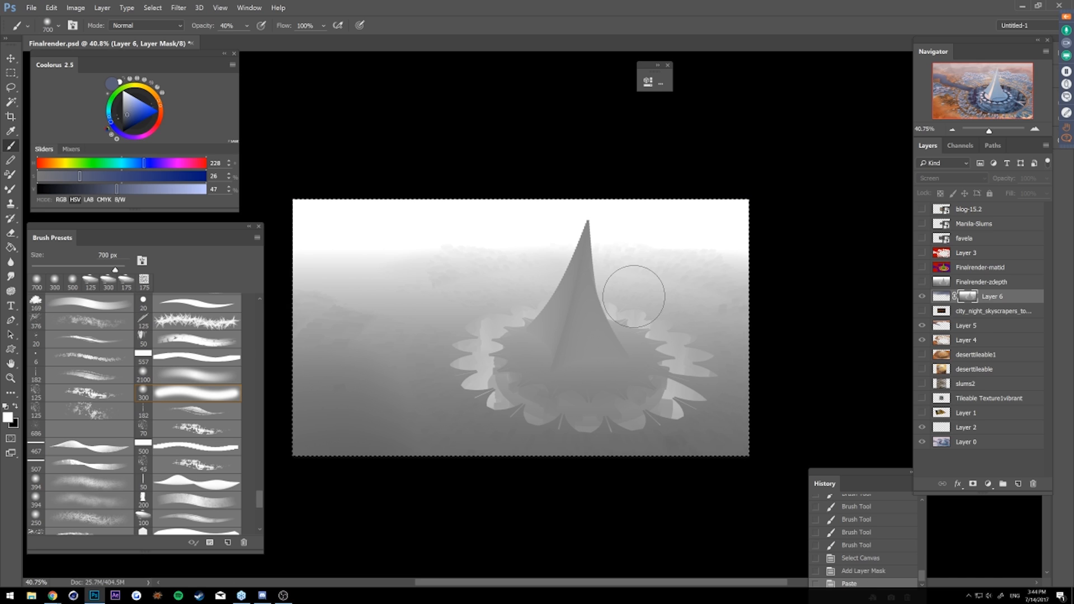
pyautogui.click(942, 301)
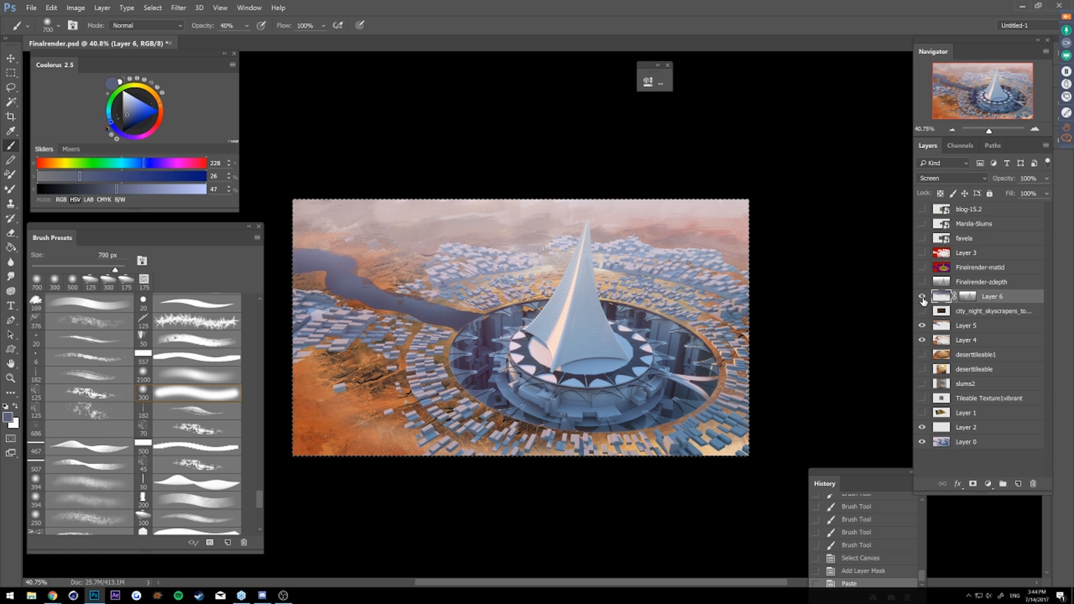
# - Compare the history states before and after pasting the depth pass into the mask, and collapse the moved History panel
pyautogui.moveTo(871, 475); pyautogui.dragTo(845, 332)
pyautogui.click(843, 429)
pyautogui.click(841, 440)
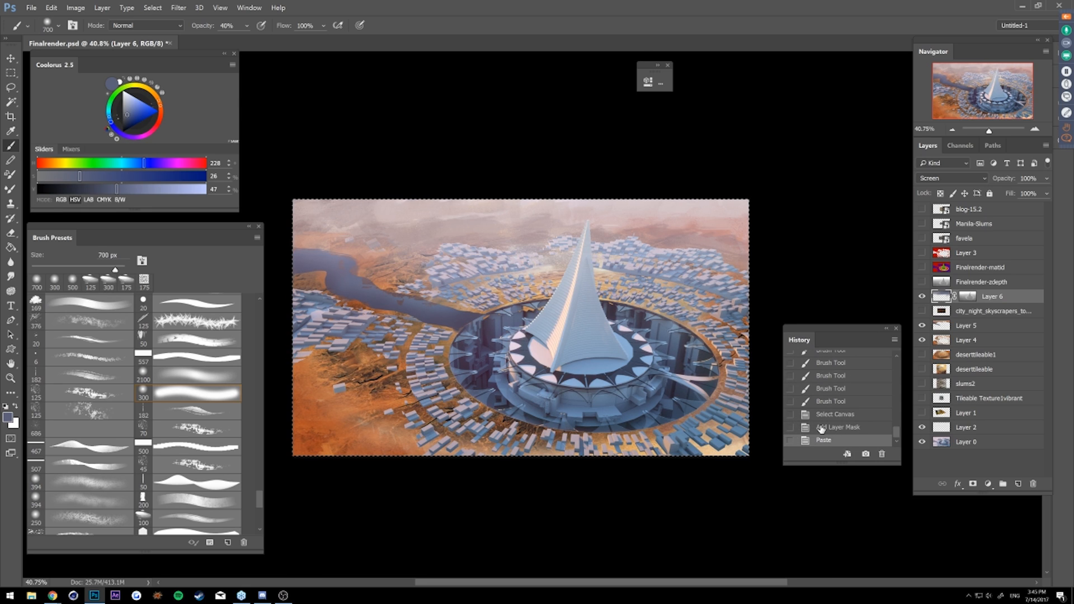
pyautogui.click(887, 331)
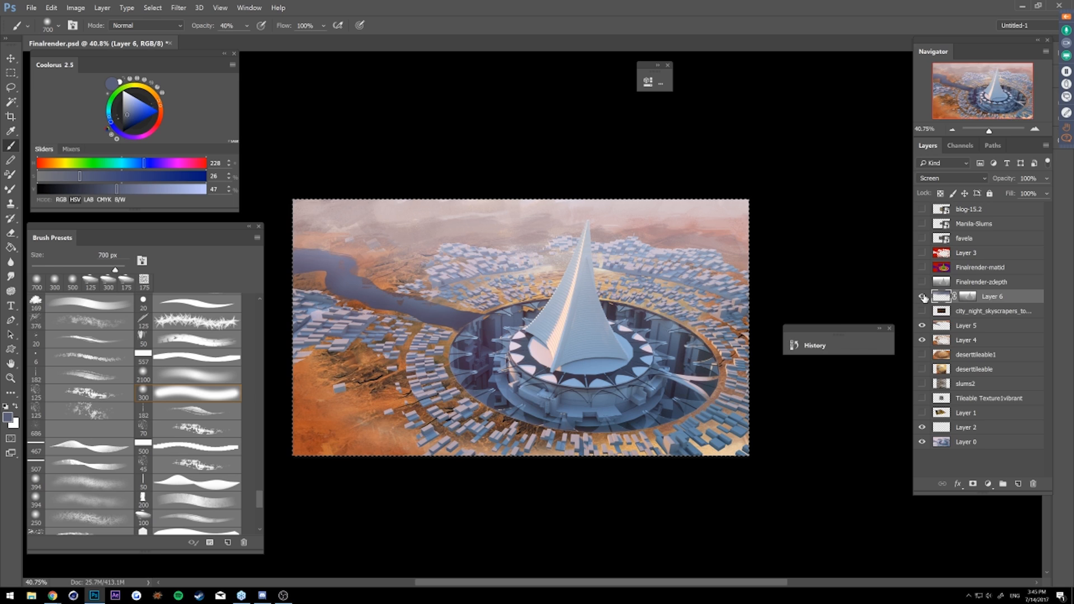
# - Toggle the visibility of Layer 6 and the Finalrender-zdepth layer to compare the masked haze with the depth pass
pyautogui.click(921, 296)
pyautogui.click(922, 297)
pyautogui.click(921, 282)
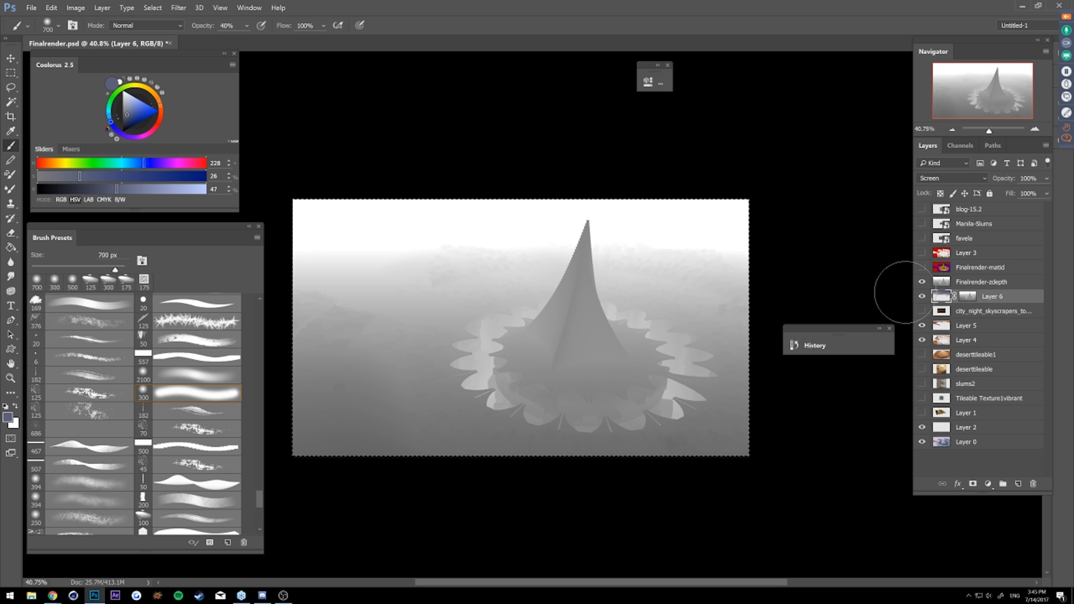
pyautogui.click(922, 282)
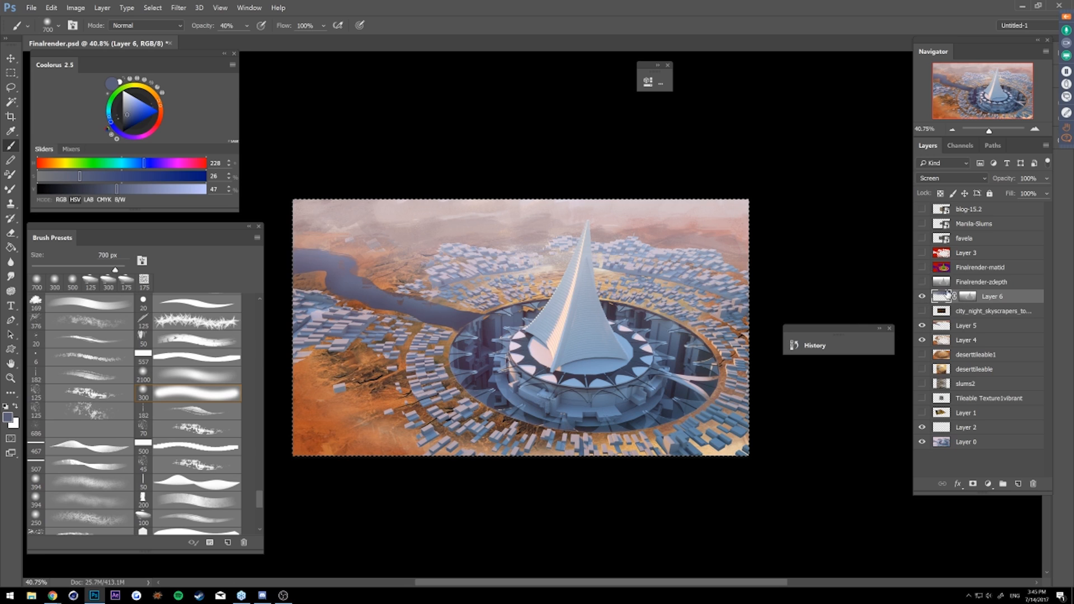
pyautogui.click(924, 297)
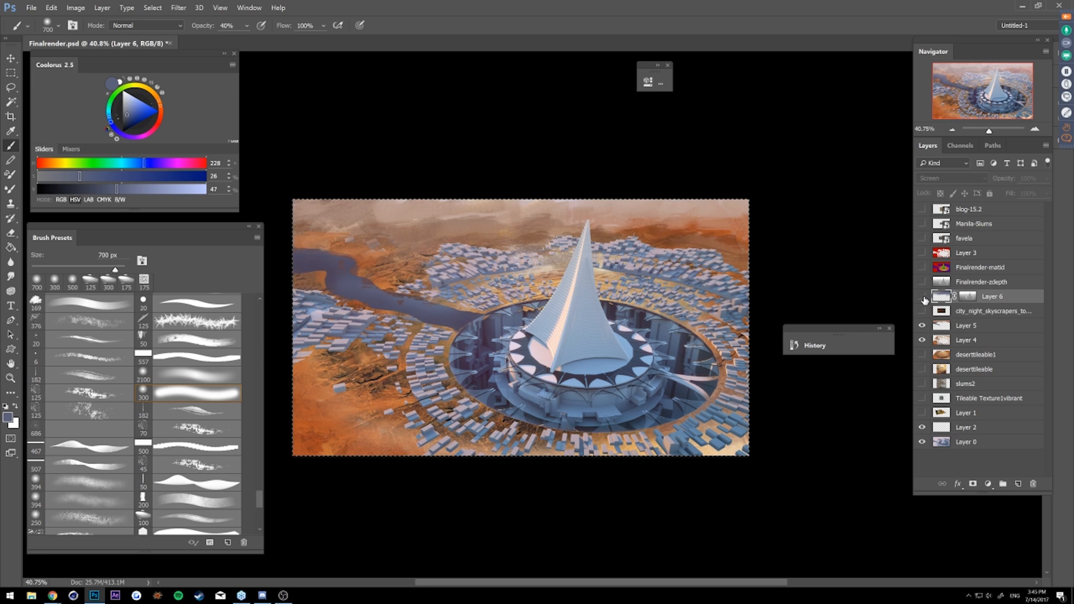
pyautogui.click(923, 297)
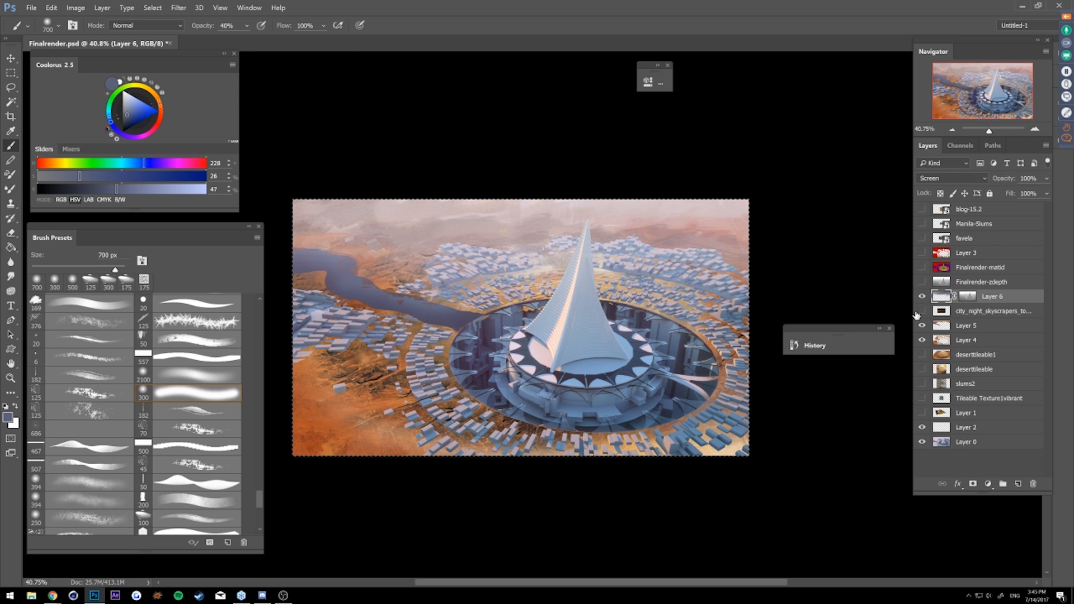
# - Move Layer 6 below the city_night_skyscrapers layer, directly above Layer 5
pyautogui.click(922, 339)
pyautogui.moveTo(992, 297)
pyautogui.mouseDown()
pyautogui.moveTo(966, 320)
pyautogui.moveTo(991, 309)
pyautogui.moveTo(989, 318)
pyautogui.mouseUp()
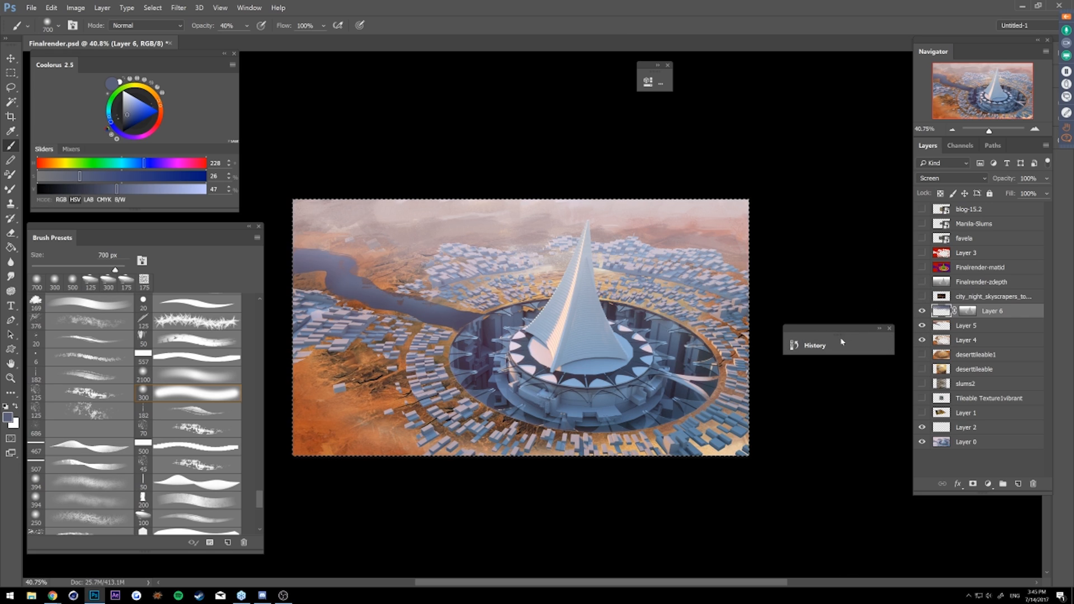
# - On Layer 6's mask, paint black over the spire with the hard round brush at 80 px, raising the opacity to 90%
pyautogui.click(965, 313)
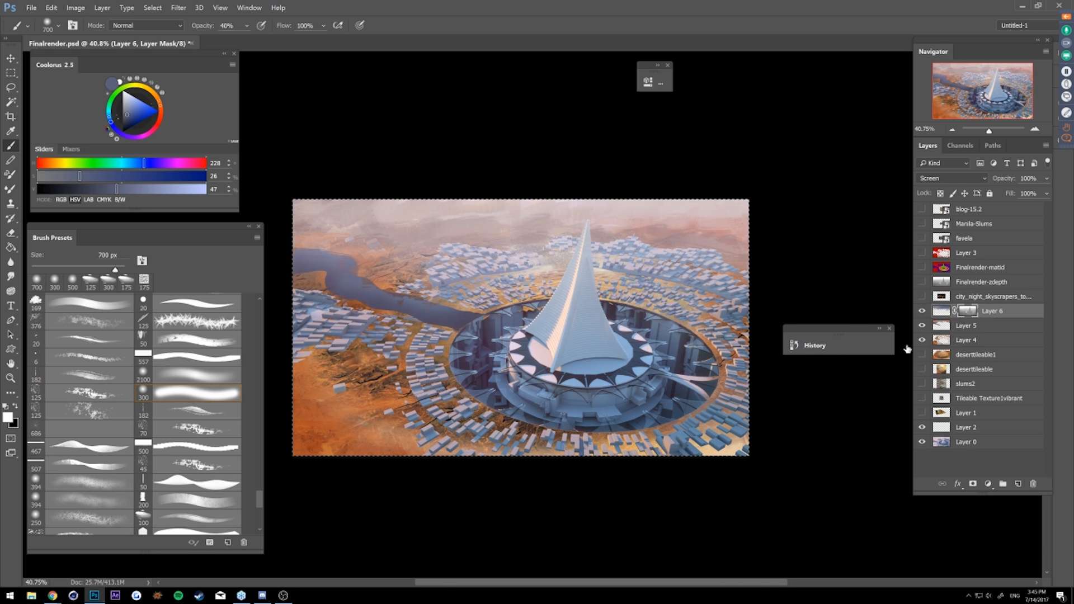
pyautogui.click(190, 303)
pyautogui.click(16, 408)
pyautogui.press(']')
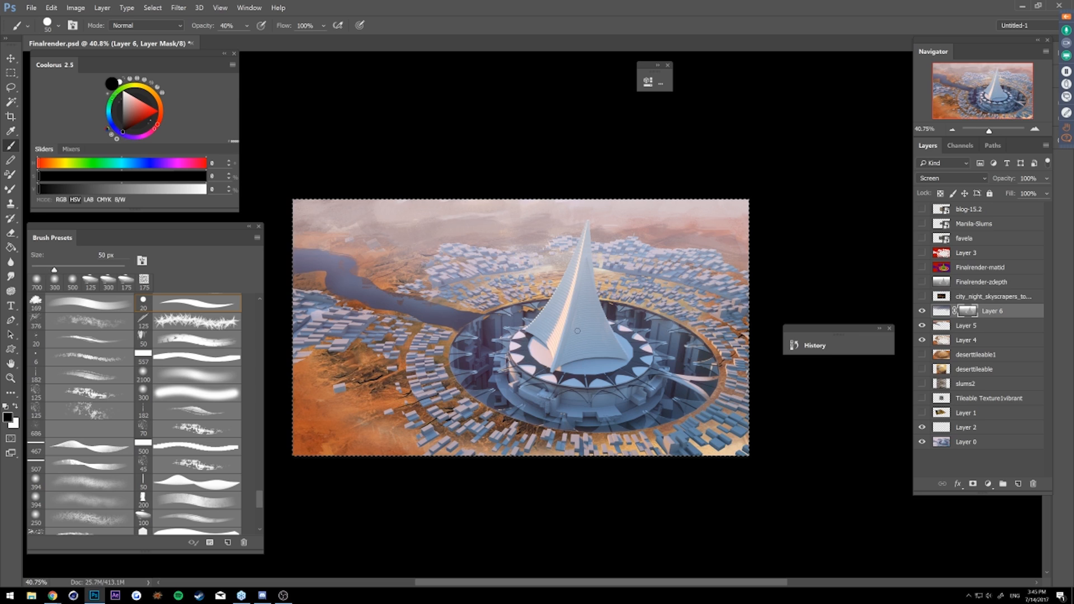
pyautogui.press(']')
pyautogui.press(']')
pyautogui.press(']')
pyautogui.moveTo(560, 304); pyautogui.dragTo(554, 315)
pyautogui.moveTo(586, 281); pyautogui.dragTo(587, 225)
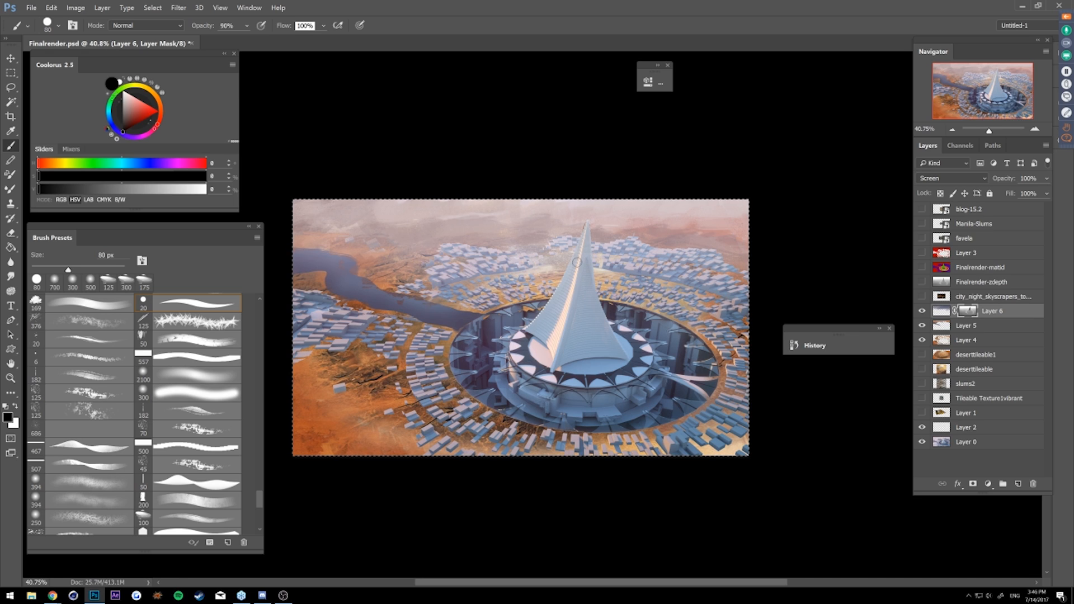
pyautogui.moveTo(559, 307); pyautogui.dragTo(547, 316)
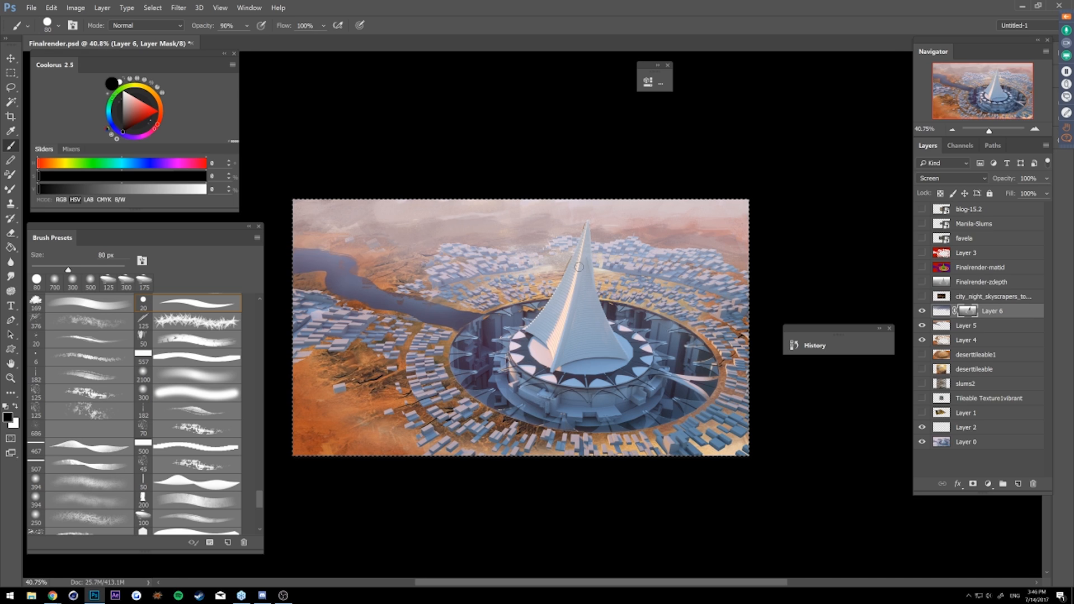
# - Restore the haze around the spire's tip by painting white on Layer 6's mask with a 25 px brush
pyautogui.press('z')
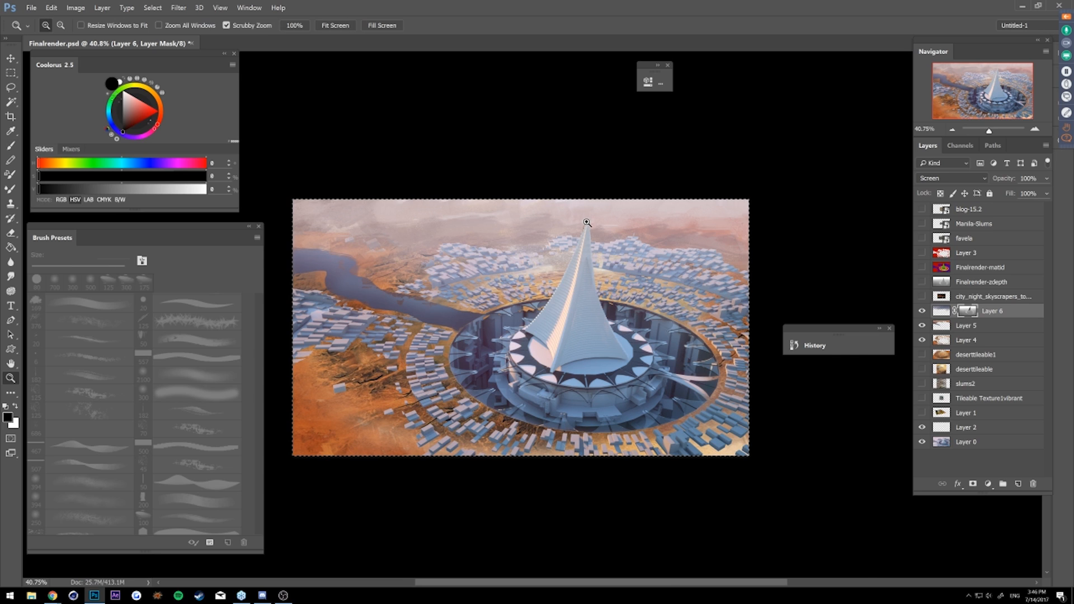
pyautogui.click(624, 204)
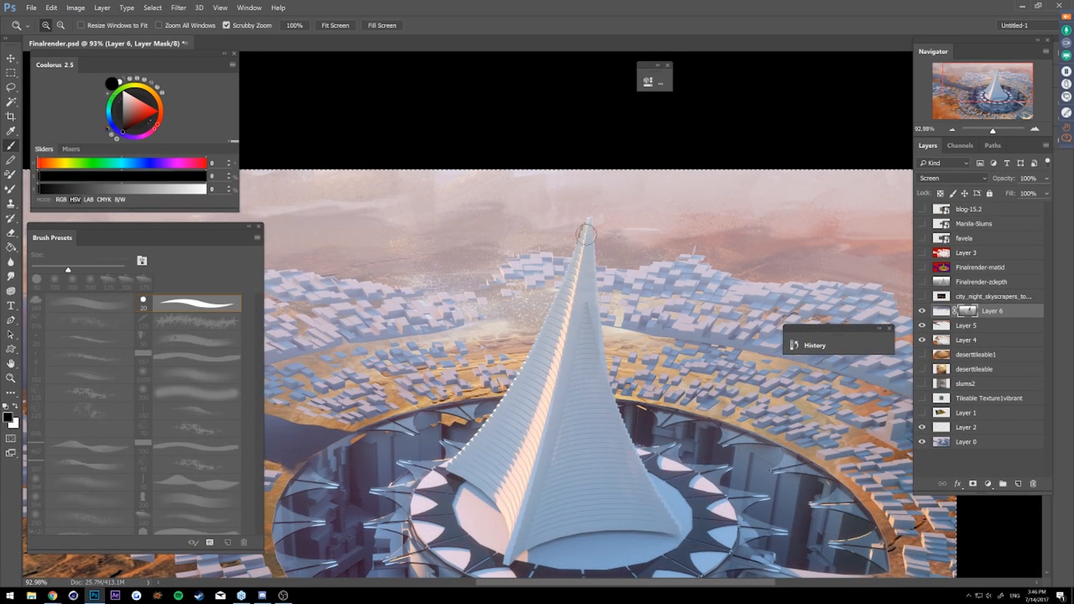
pyautogui.press('b')
pyautogui.press('x')
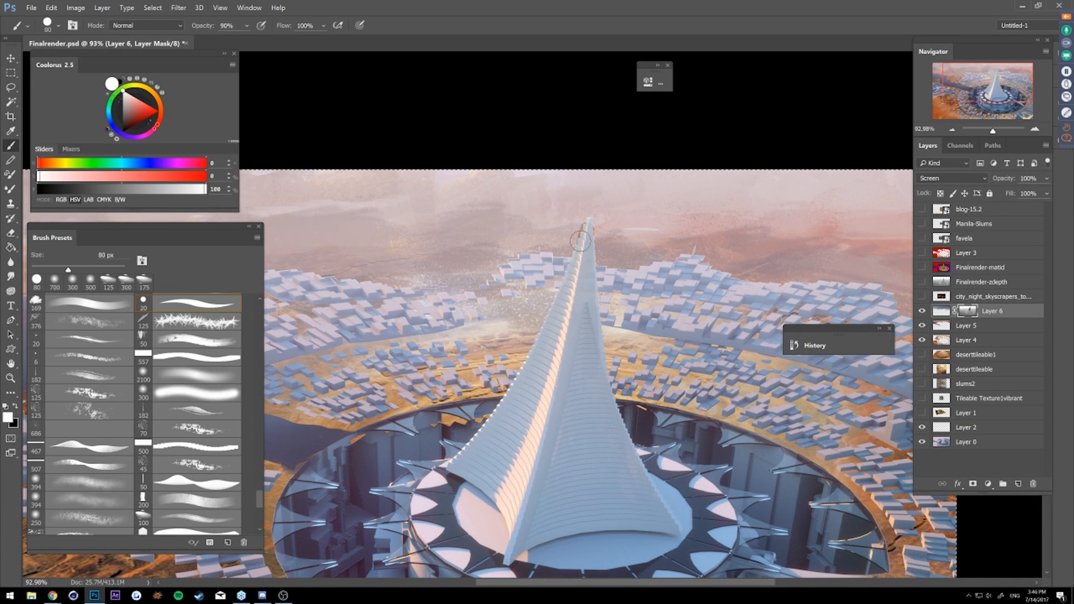
pyautogui.press('[')
pyautogui.press('[')
pyautogui.press('[')
pyautogui.press('[')
pyautogui.press('[')
pyautogui.press('[')
pyautogui.press('[')
pyautogui.press('[')
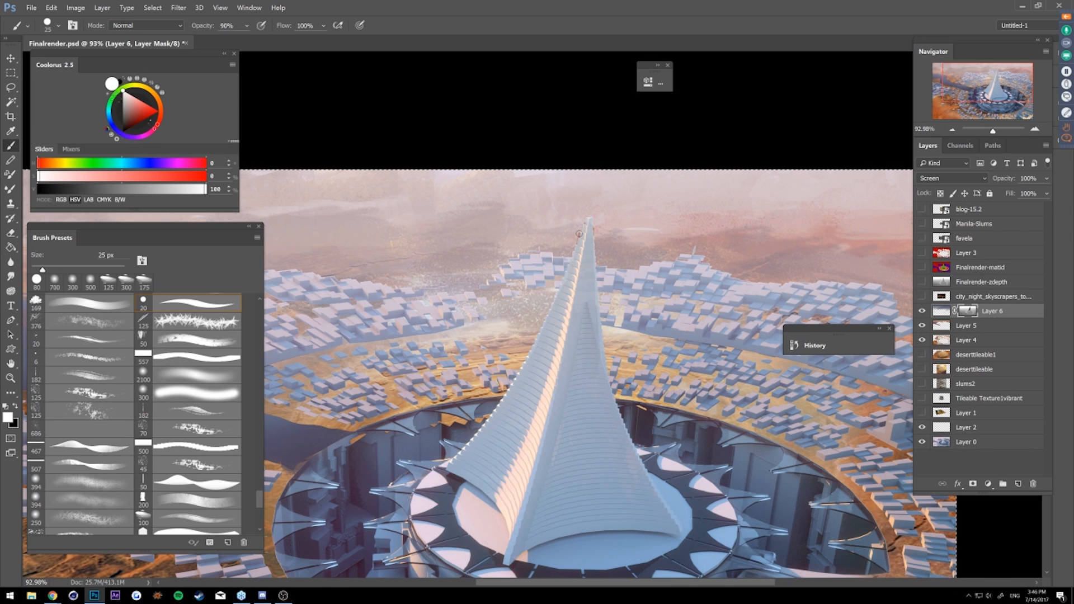
pyautogui.moveTo(580, 226); pyautogui.dragTo(594, 234)
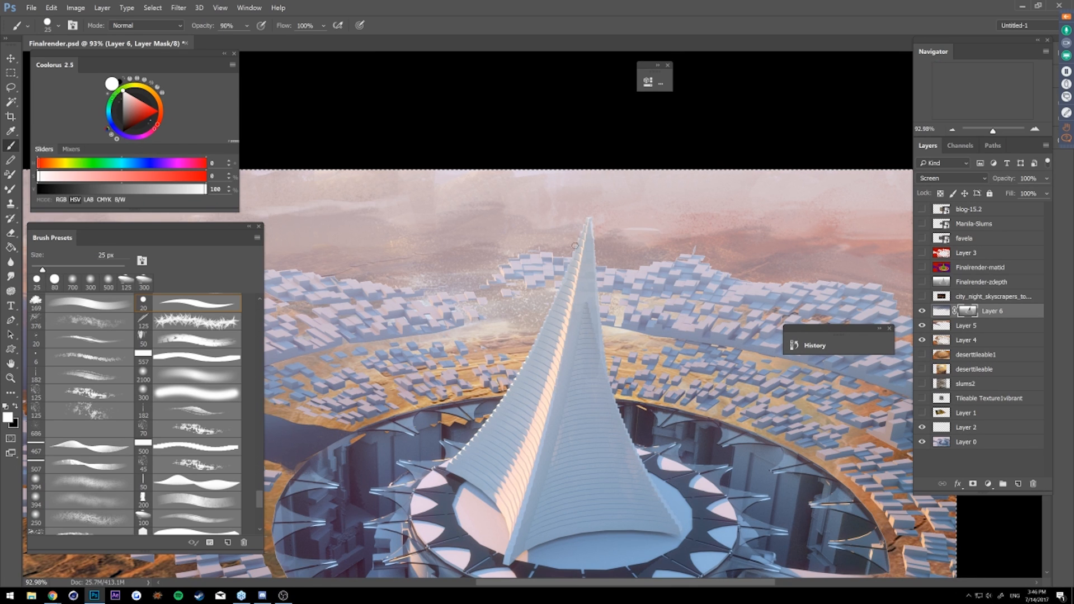
# - Clear the canvas selection and show the Finalrender-matid layer
pyautogui.press('z')
pyautogui.moveTo(570, 268); pyautogui.dragTo(496, 282)
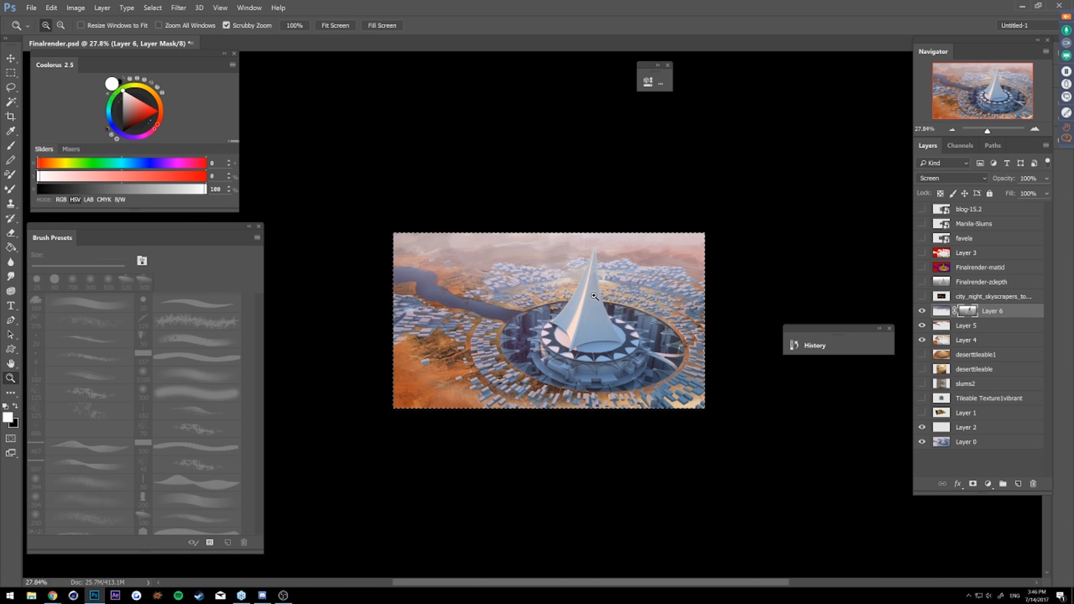
pyautogui.hotkey('ctrl', 'd')
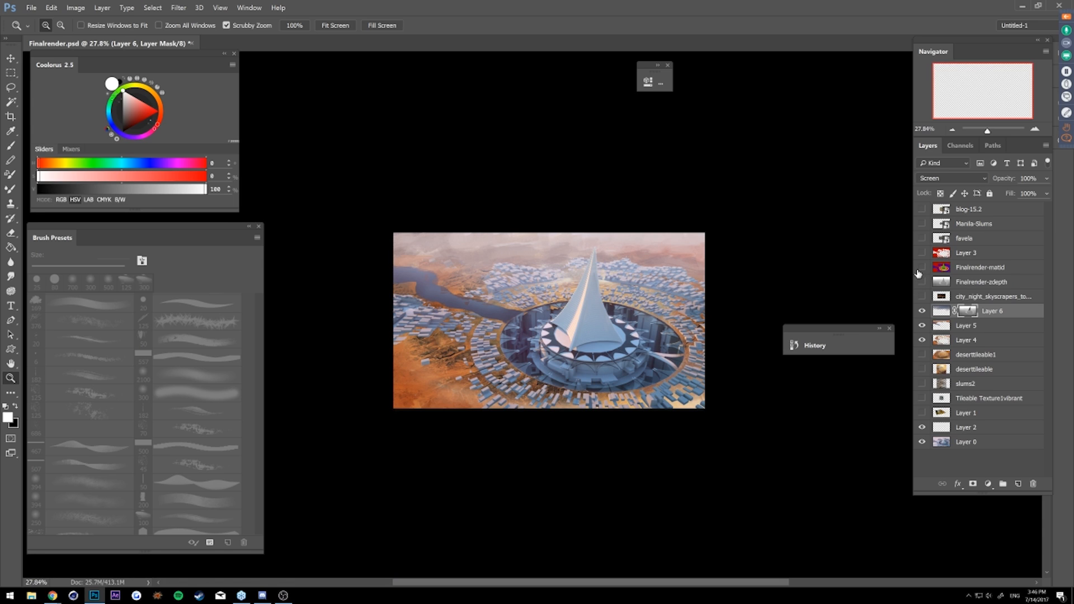
pyautogui.click(920, 268)
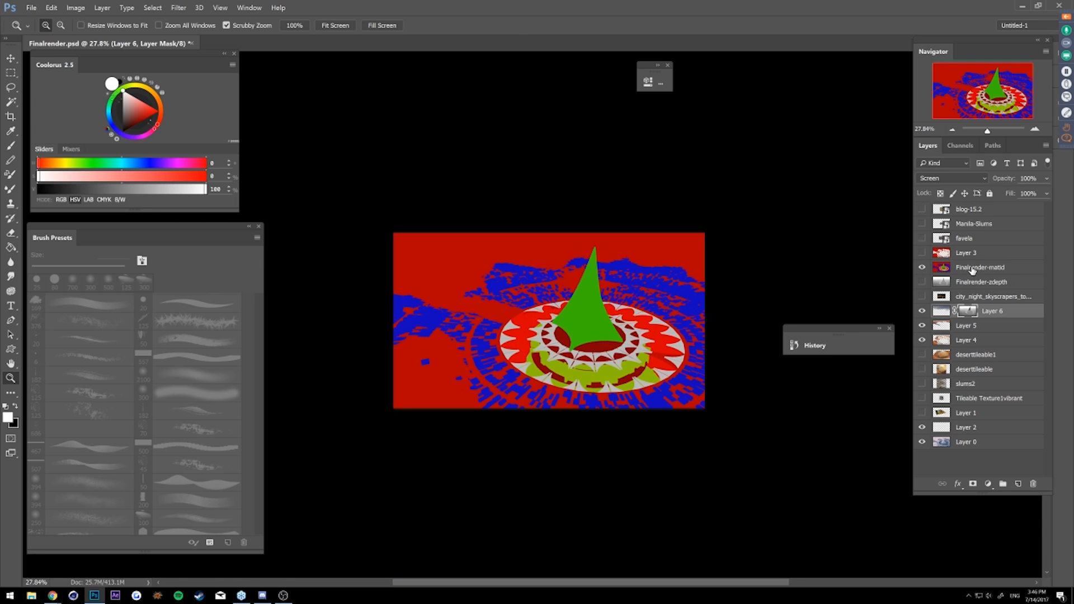
# - Select the green spire area on the Finalrender-matid layer with the Magic Wand and hide that layer again
pyautogui.click(941, 268)
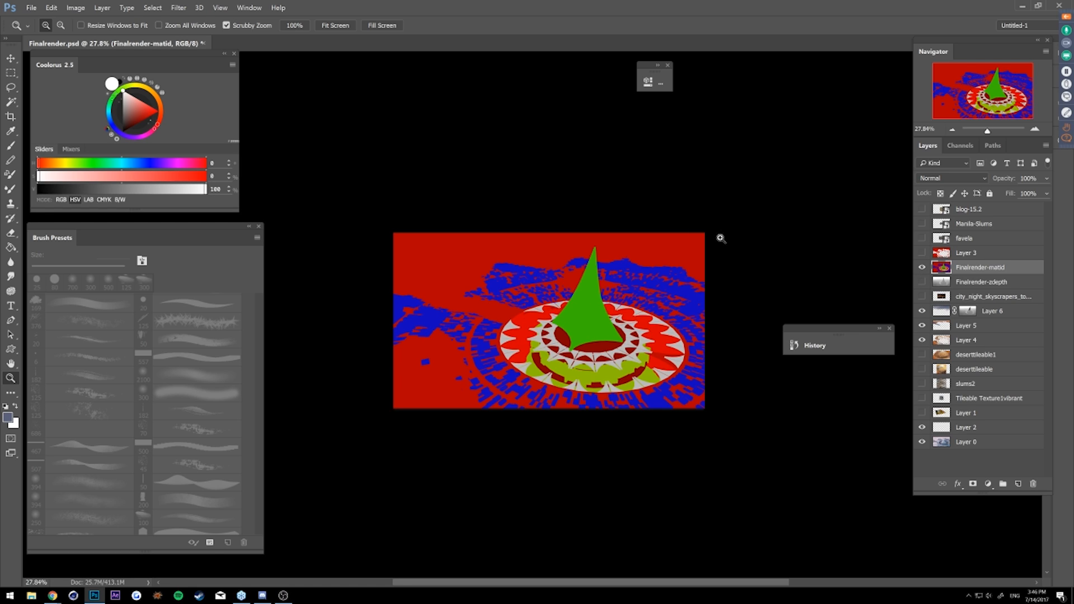
pyautogui.press('w')
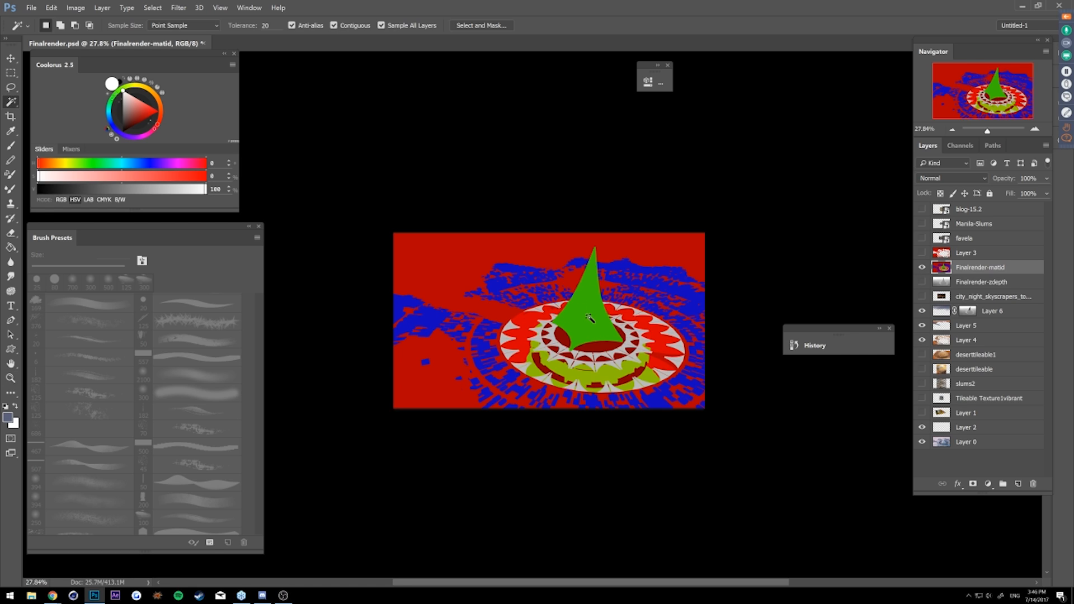
pyautogui.click(612, 327)
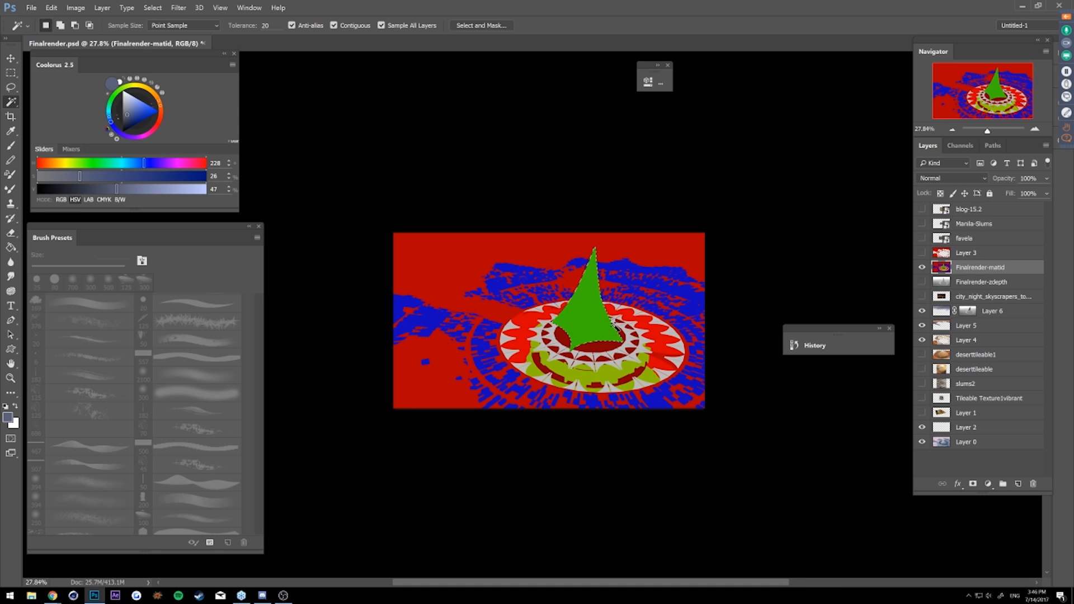
pyautogui.click(922, 268)
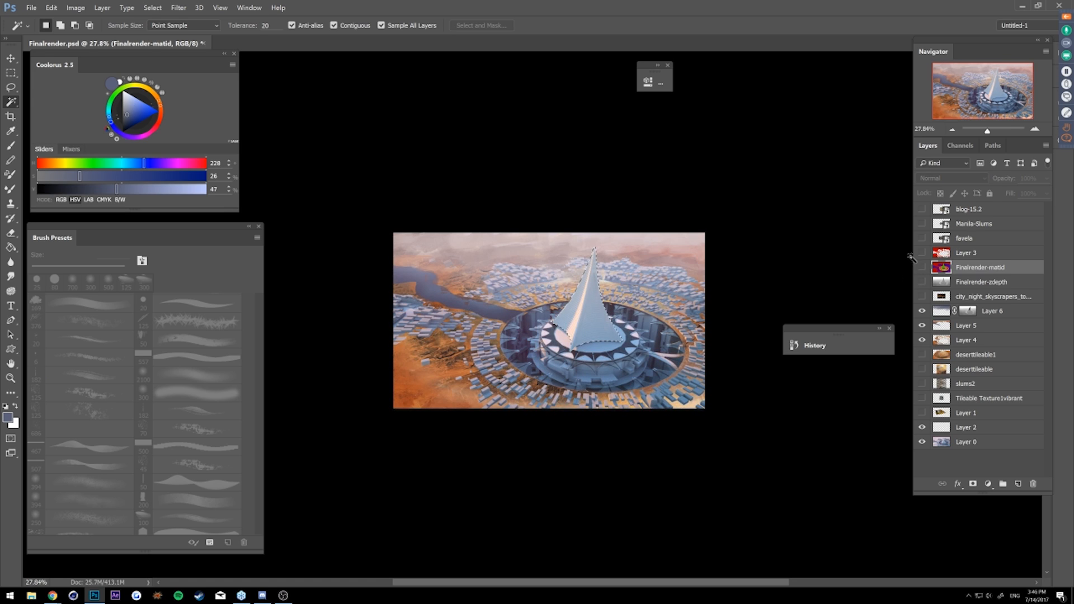
# - Create a new layer directly above Layer 6 and set its blend mode to Overlay
pyautogui.click(1007, 316)
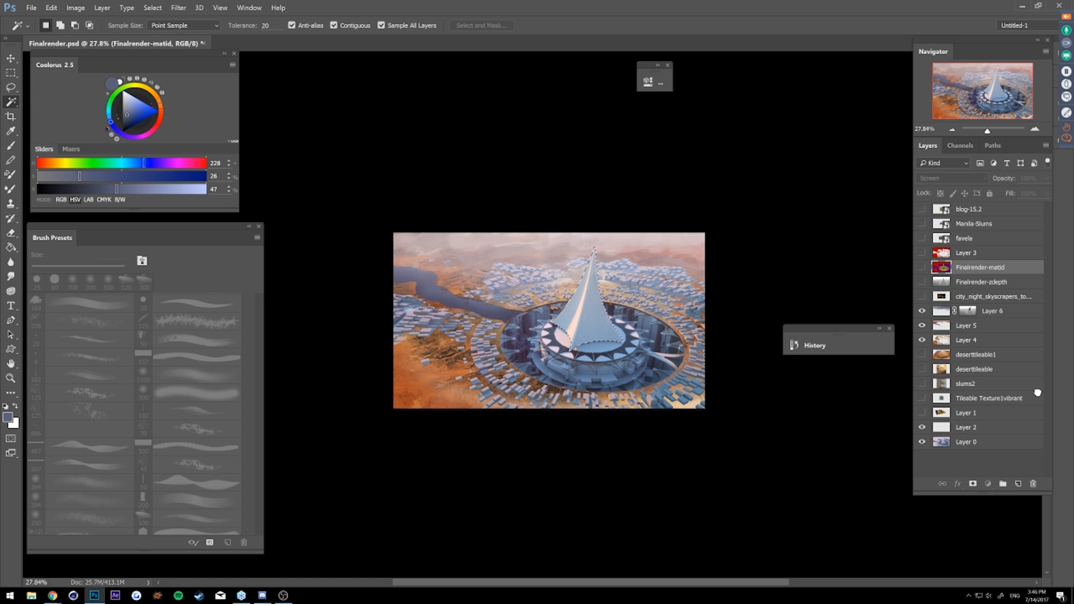
pyautogui.click(1017, 485)
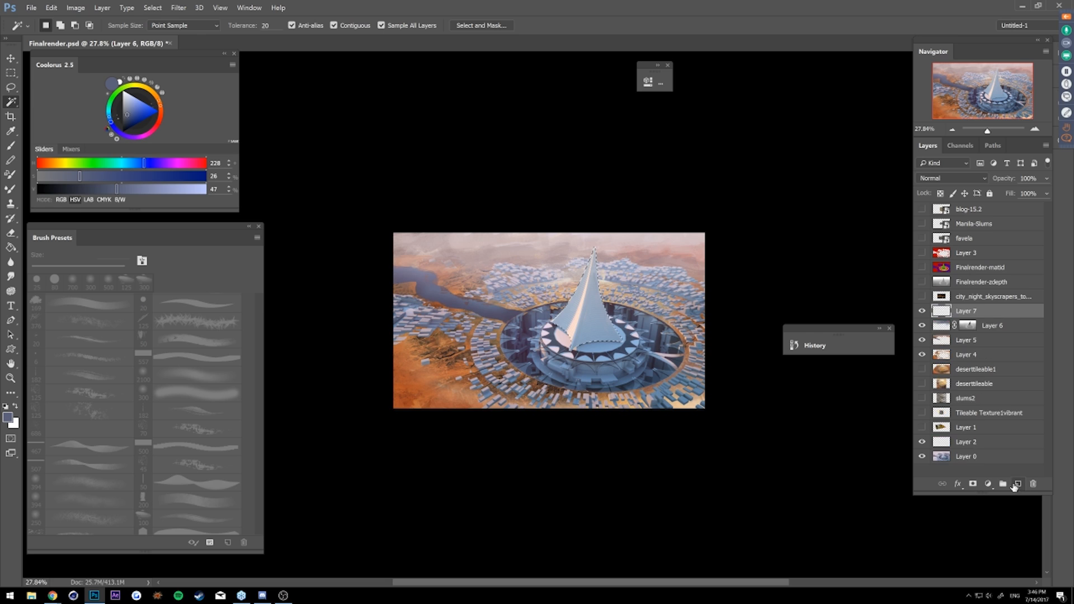
pyautogui.click(937, 182)
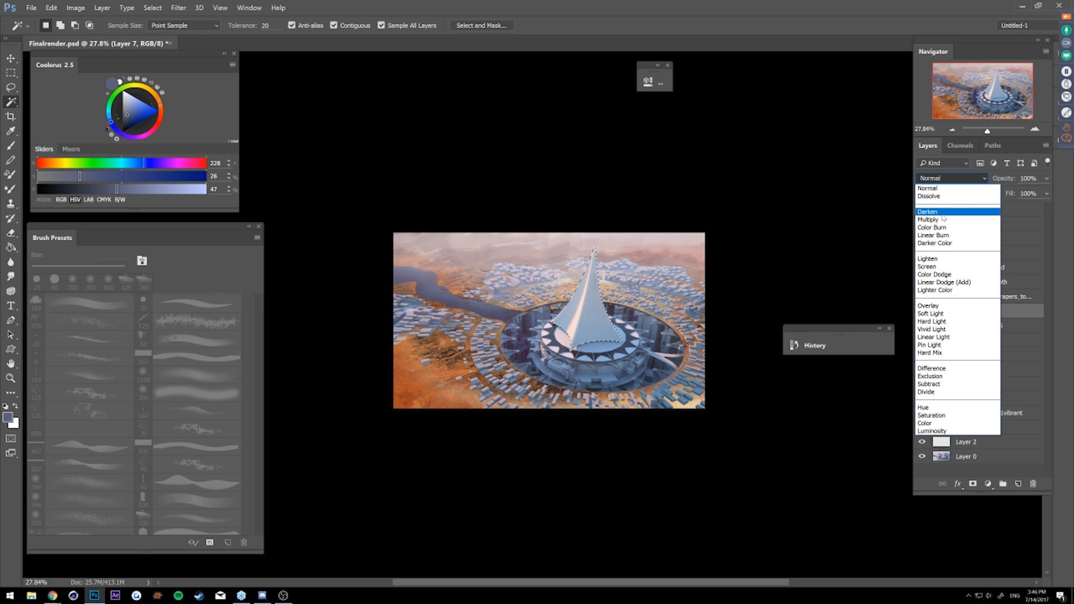
pyautogui.click(956, 306)
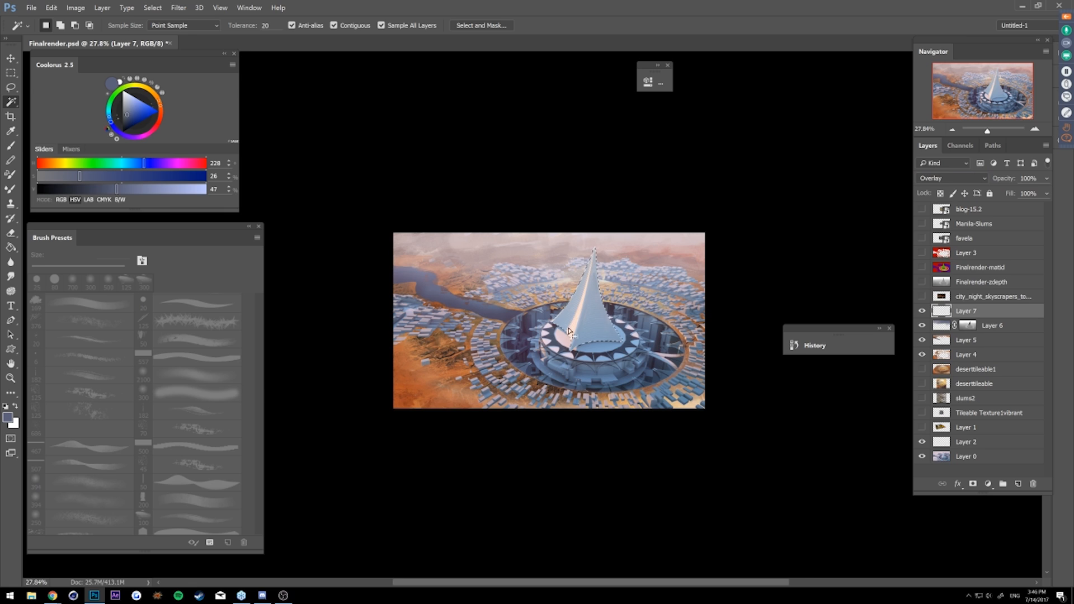
# - Paint blue-grey shading down the shadow side of the selected spire on Layer 7 with the soft round brush at 500 px and 60% opacity
pyautogui.press('b')
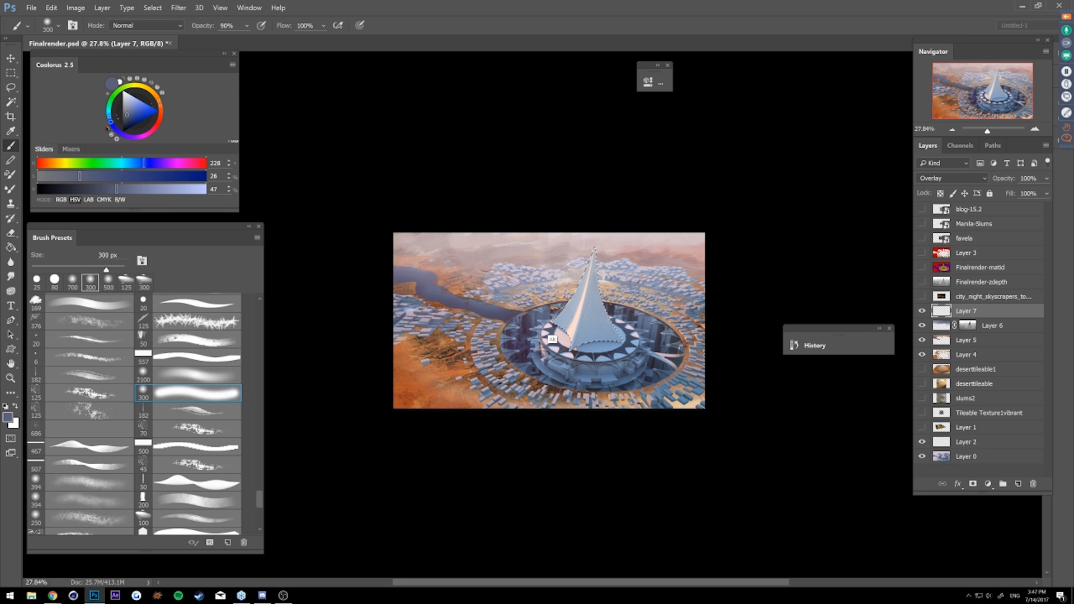
pyautogui.click(631, 314)
pyautogui.press('4')
pyautogui.press(']')
pyautogui.press(']')
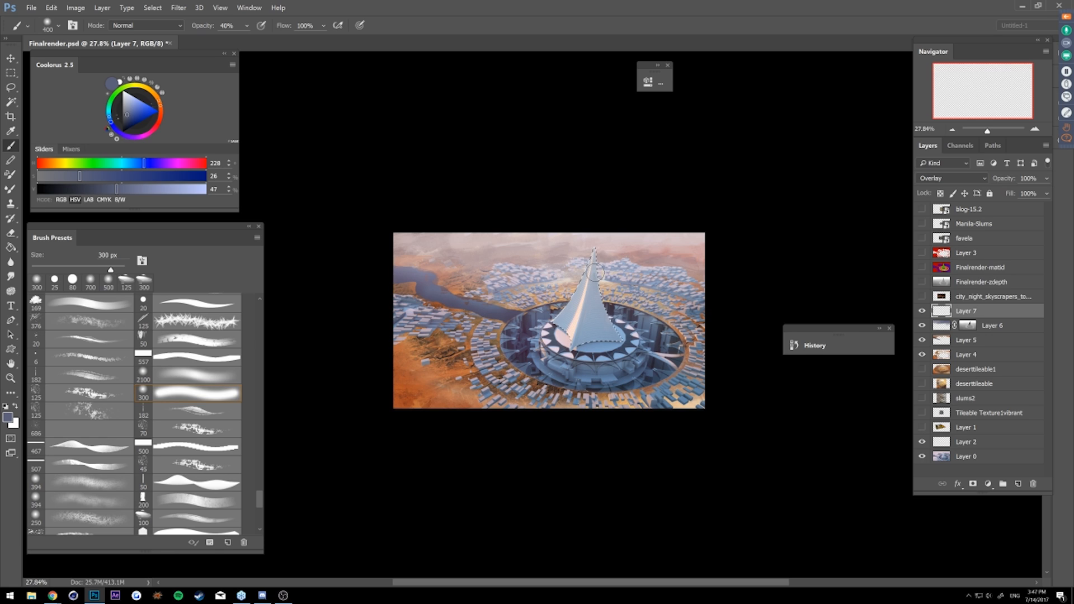
pyautogui.press('6')
pyautogui.moveTo(598, 260); pyautogui.dragTo(593, 238)
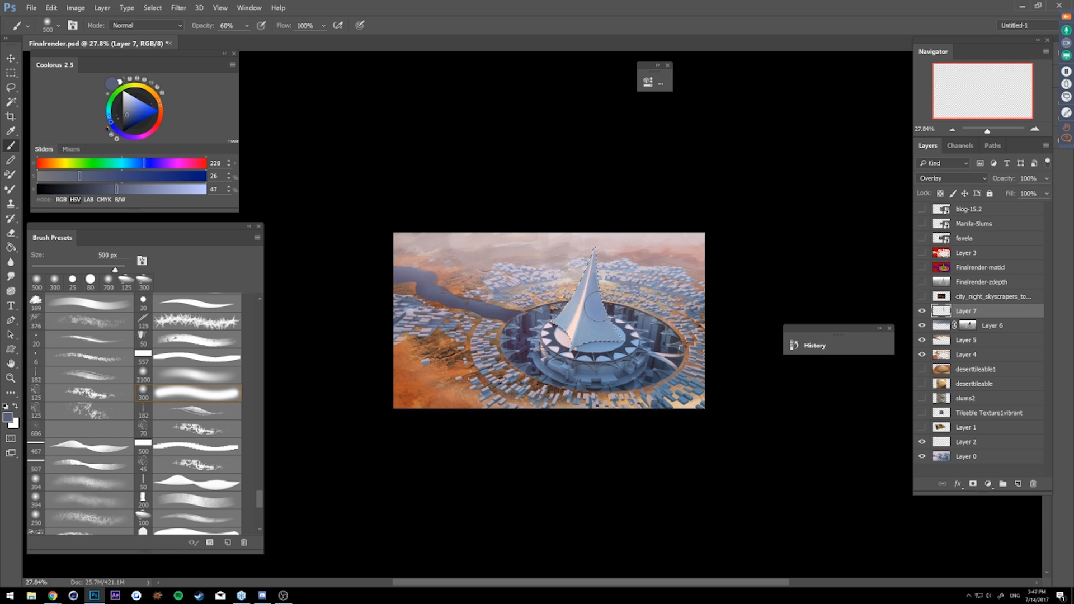
pyautogui.moveTo(599, 305); pyautogui.dragTo(597, 247)
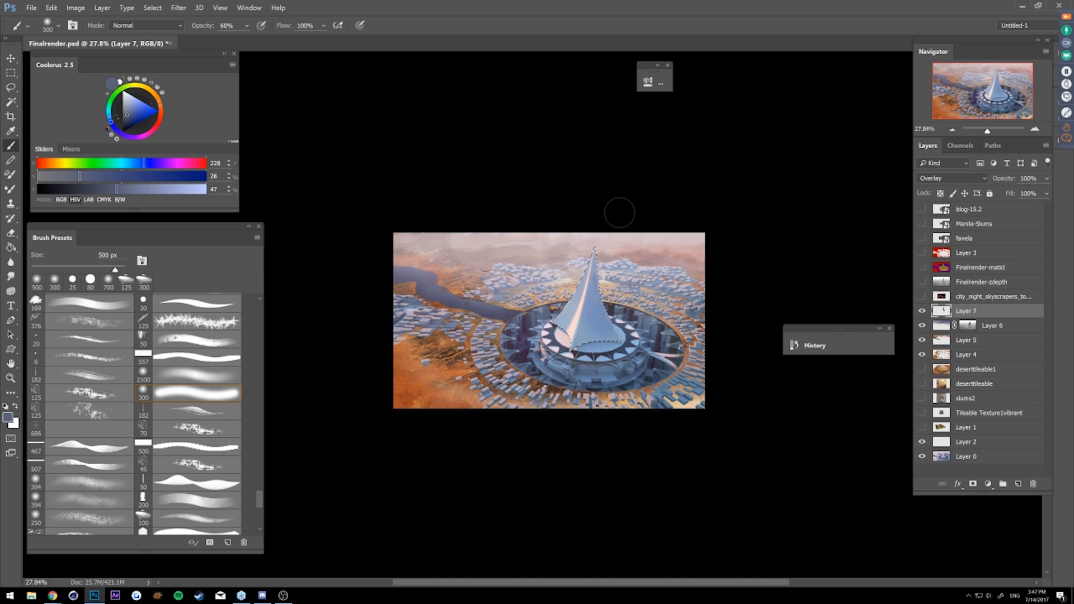
# - Try Darken as Layer 7's blend mode and settle on Multiply
pyautogui.click(958, 179)
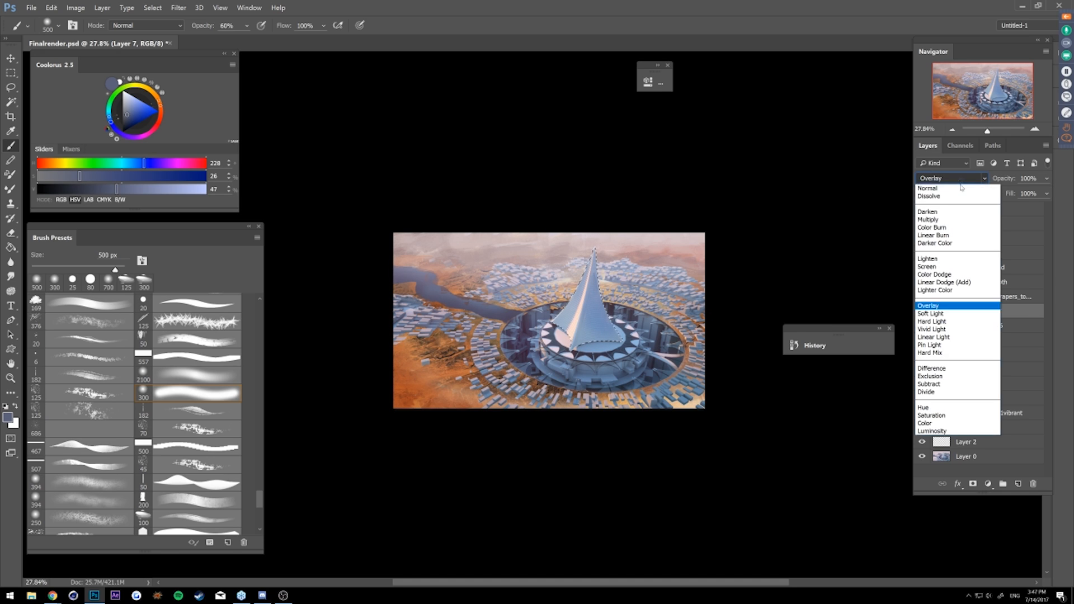
pyautogui.click(952, 215)
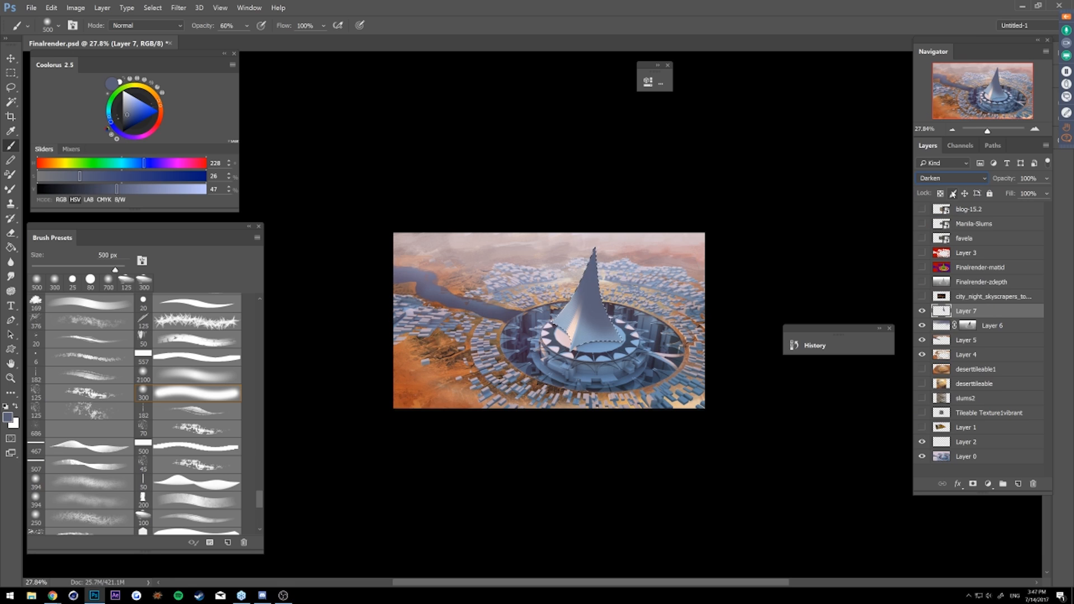
pyautogui.click(951, 178)
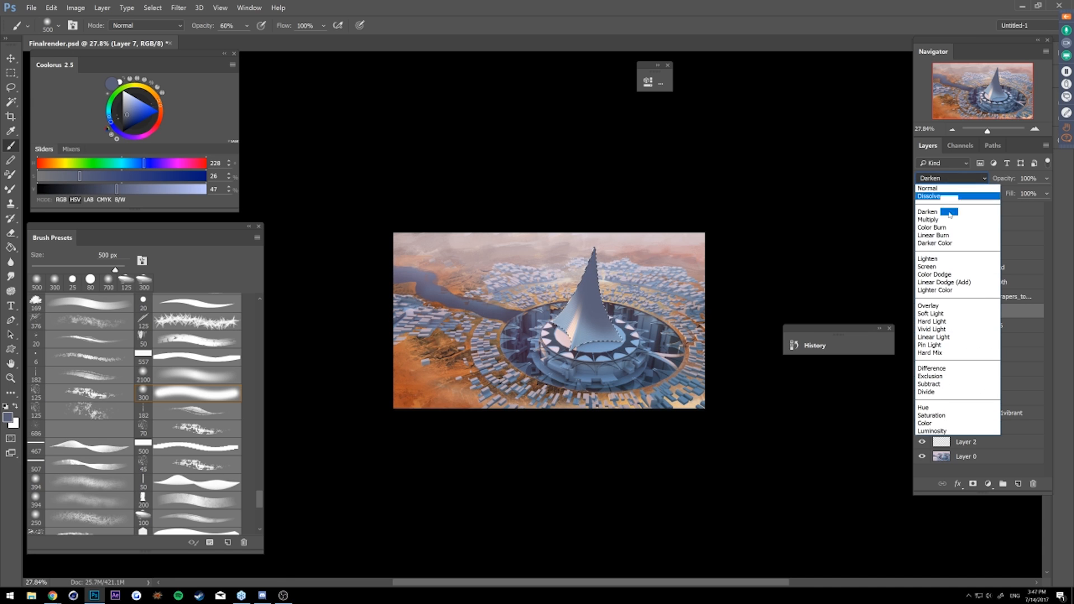
pyautogui.click(946, 223)
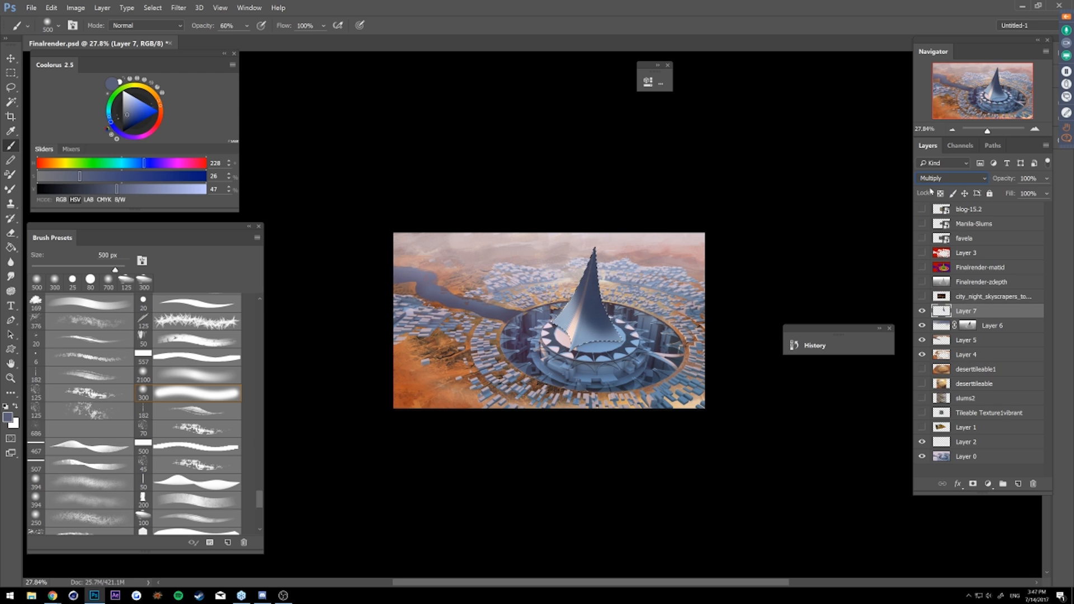
# - Set the brush opacity to 40%, erase Layer 7's shading from the spire's lit side with a 700 px soft eraser, and clear the selection
pyautogui.press('4')
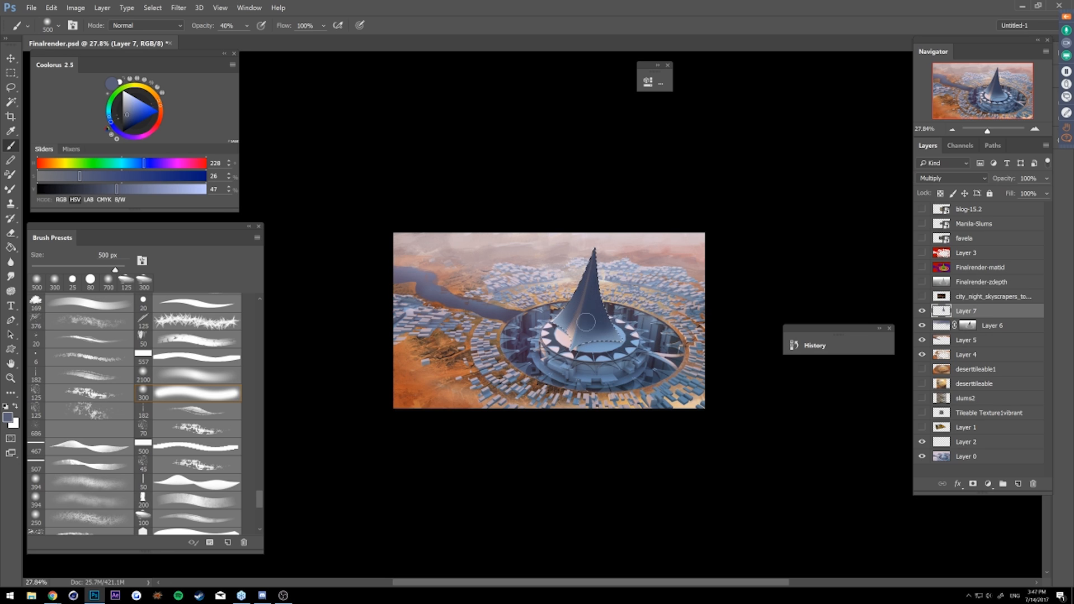
pyautogui.press('e')
pyautogui.press(']')
pyautogui.press(']')
pyautogui.press(']')
pyautogui.press(']')
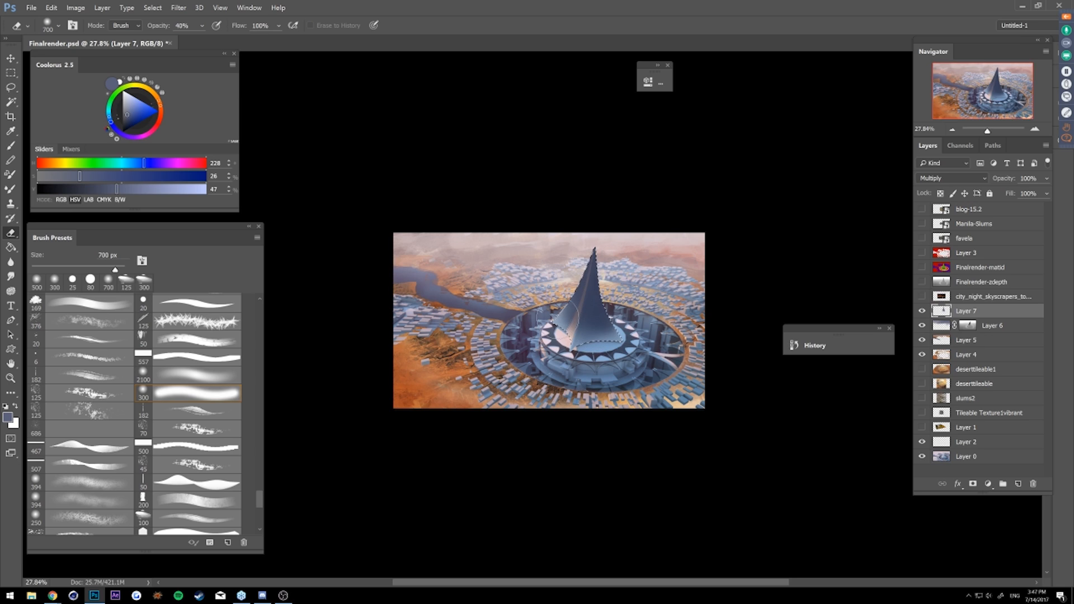
pyautogui.moveTo(565, 313); pyautogui.dragTo(582, 274)
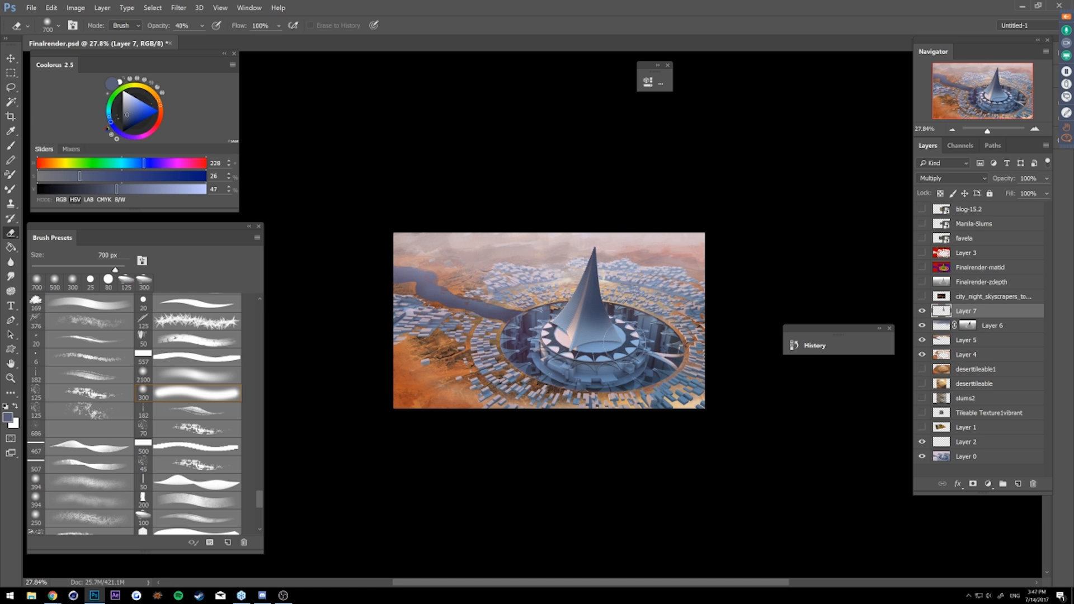
# - Add a new layer directly above Layer 7 and set its blend mode to Overlay
pyautogui.moveTo(622, 340)
pyautogui.keyDown('ctrl'); pyautogui.mouseDown()
pyautogui.moveTo(581, 331)
pyautogui.moveTo(607, 281)
pyautogui.moveTo(674, 298)
pyautogui.moveTo(642, 261)
pyautogui.mouseUp(); pyautogui.keyUp('ctrl')
pyautogui.moveTo(619, 314); pyautogui.dragTo(632, 316)
pyautogui.click(1018, 484)
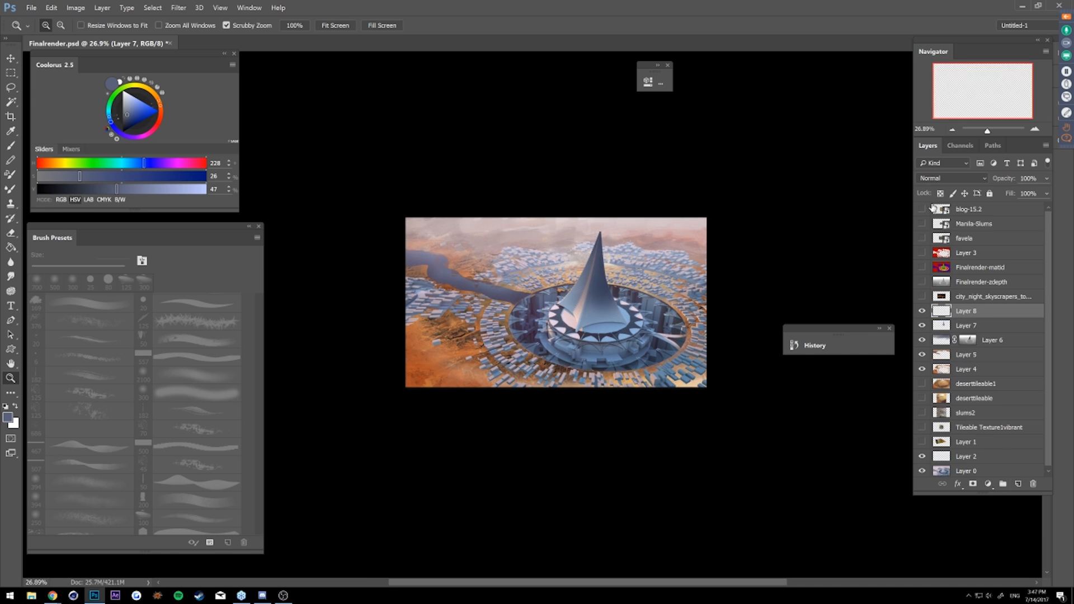
pyautogui.click(951, 177)
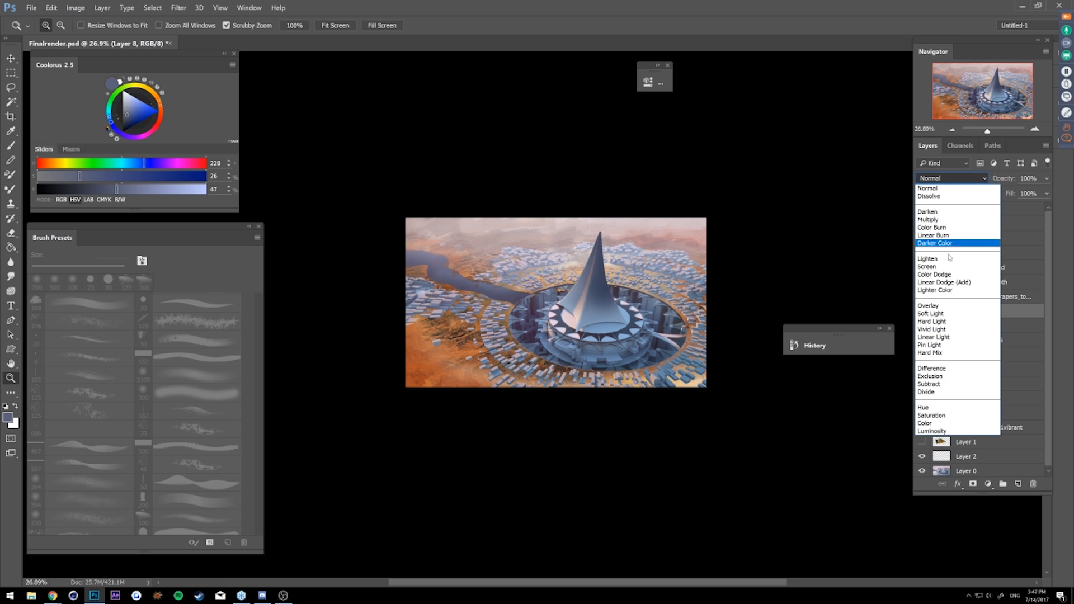
pyautogui.click(929, 306)
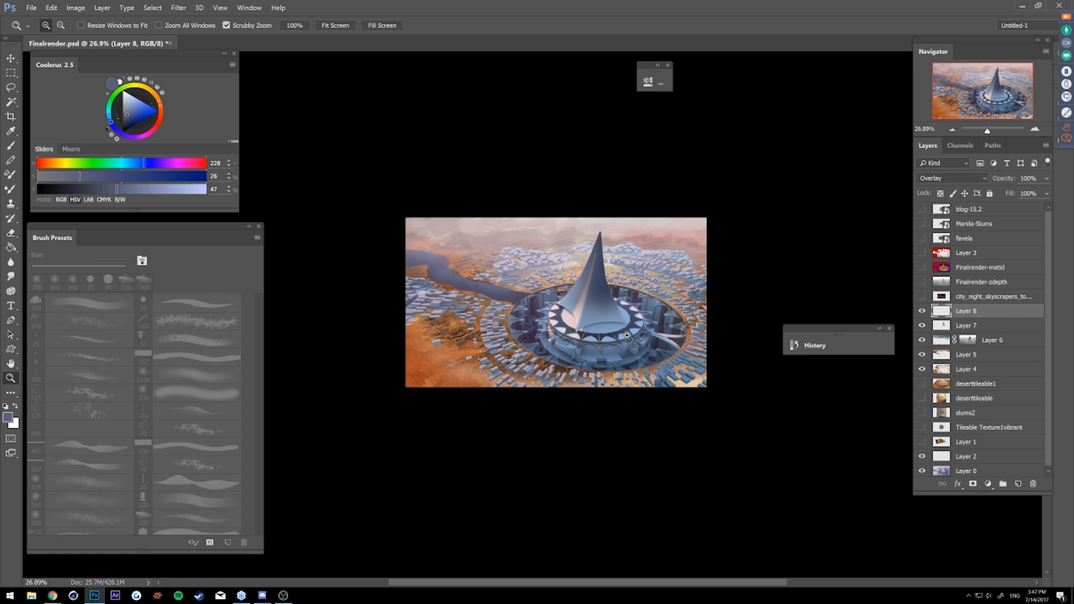
# - Sample the dark blue from the spire's base and brush it softly over the circular city on Layer 8 at 40% opacity, 700 to 800 px
pyautogui.press('b')
pyautogui.press('alt')
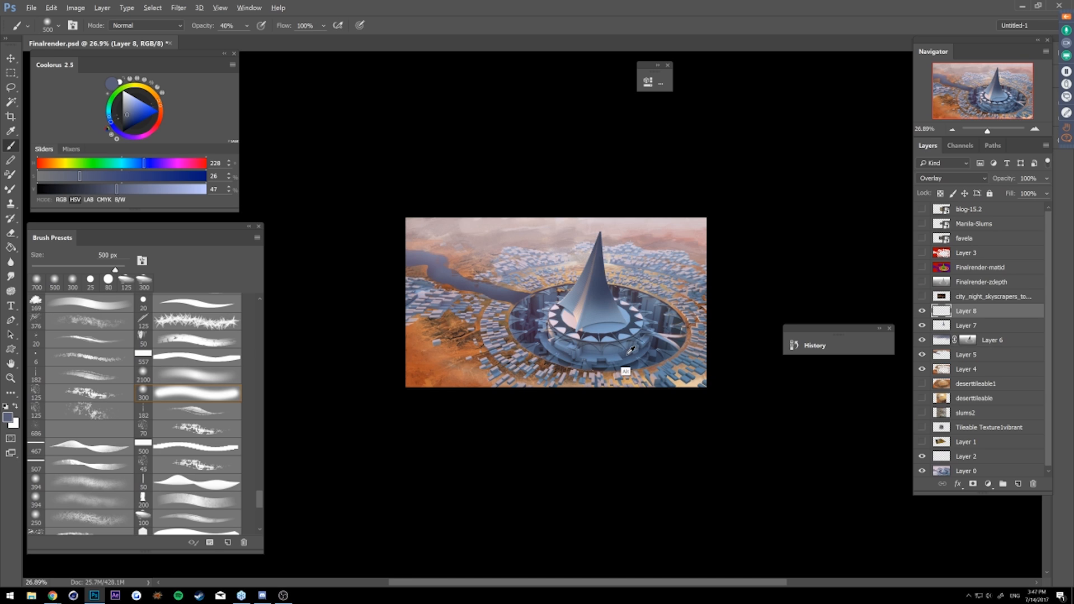
pyautogui.keyDown('alt'); pyautogui.click(626, 353); pyautogui.keyUp('alt')
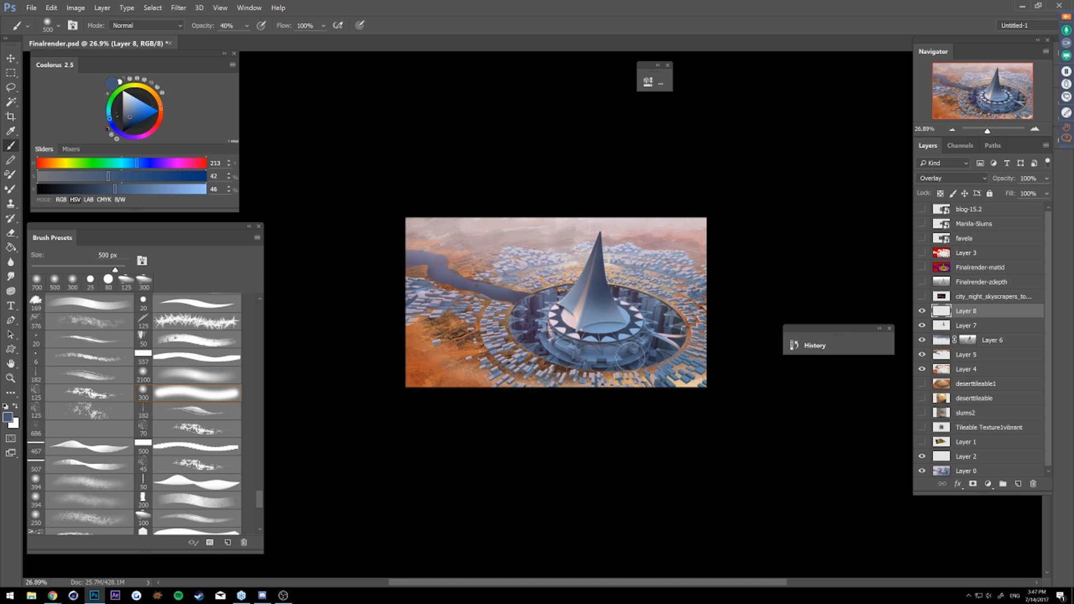
pyautogui.press(']')
pyautogui.moveTo(595, 308); pyautogui.dragTo(597, 317)
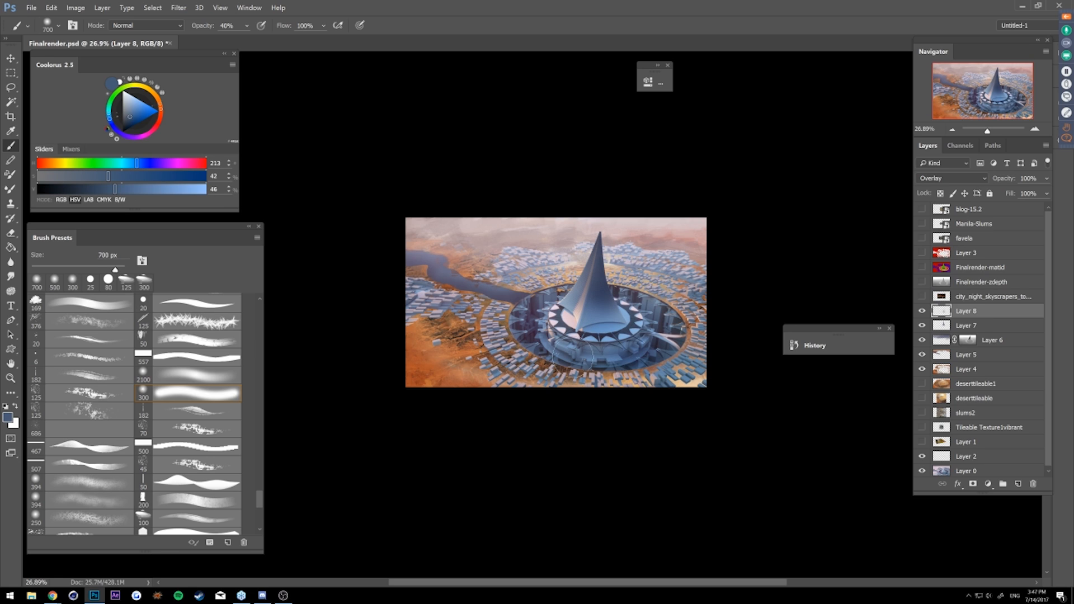
pyautogui.moveTo(637, 352); pyautogui.dragTo(587, 354)
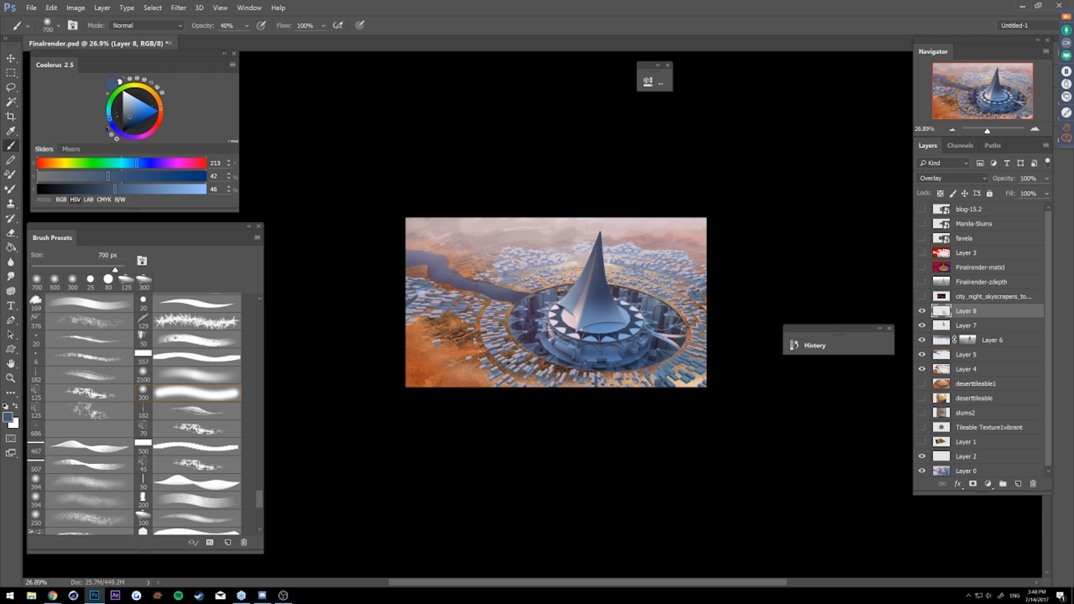
pyautogui.moveTo(615, 280); pyautogui.dragTo(587, 352)
pyautogui.moveTo(665, 356)
pyautogui.mouseDown()
pyautogui.moveTo(721, 355)
pyautogui.moveTo(659, 403)
pyautogui.mouseUp()
pyautogui.press(']')
pyautogui.moveTo(695, 333); pyautogui.dragTo(686, 349)
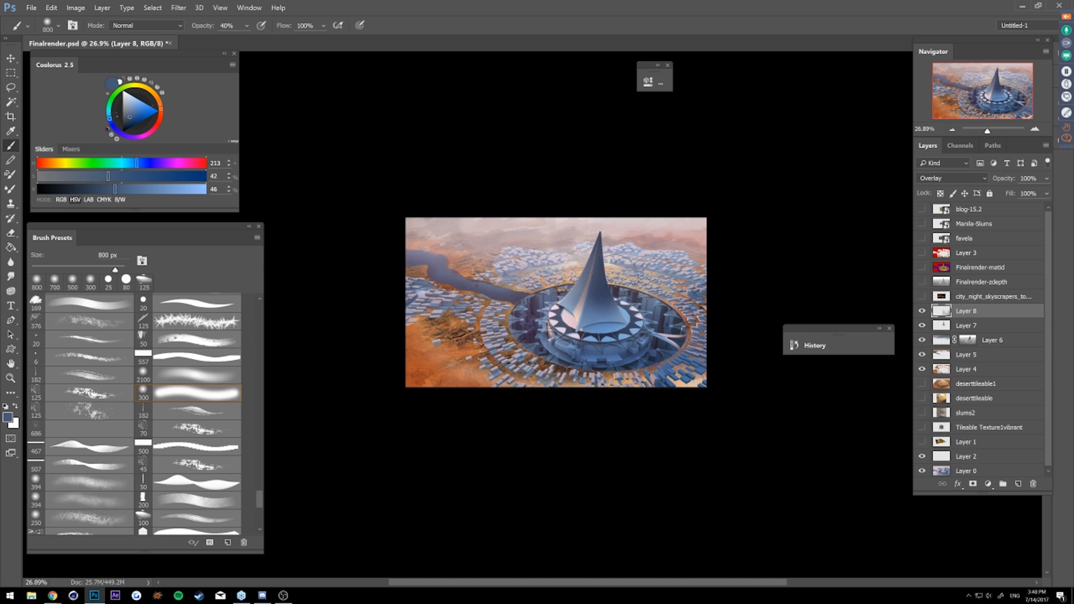
pyautogui.moveTo(571, 321); pyautogui.dragTo(626, 302)
# - Sample orange from the desert and glaze it over the base of the spire at 30% opacity
pyautogui.keyDown('alt'); pyautogui.click(475, 370); pyautogui.keyUp('alt')
pyautogui.press('3')
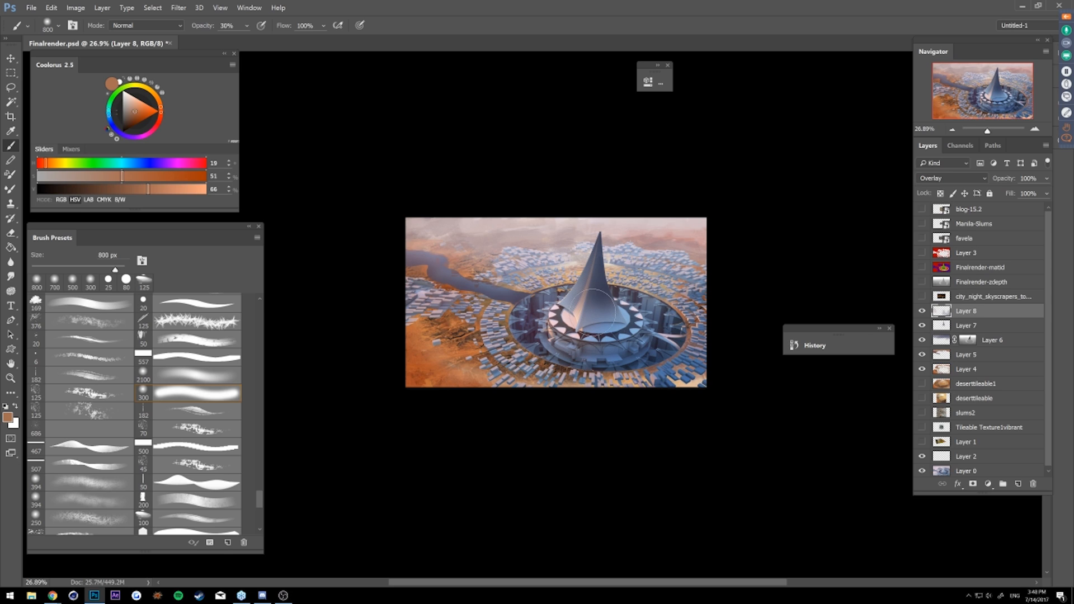
pyautogui.moveTo(577, 320)
pyautogui.mouseDown()
pyautogui.moveTo(538, 328)
pyautogui.moveTo(535, 318)
pyautogui.moveTo(592, 341)
pyautogui.mouseUp()
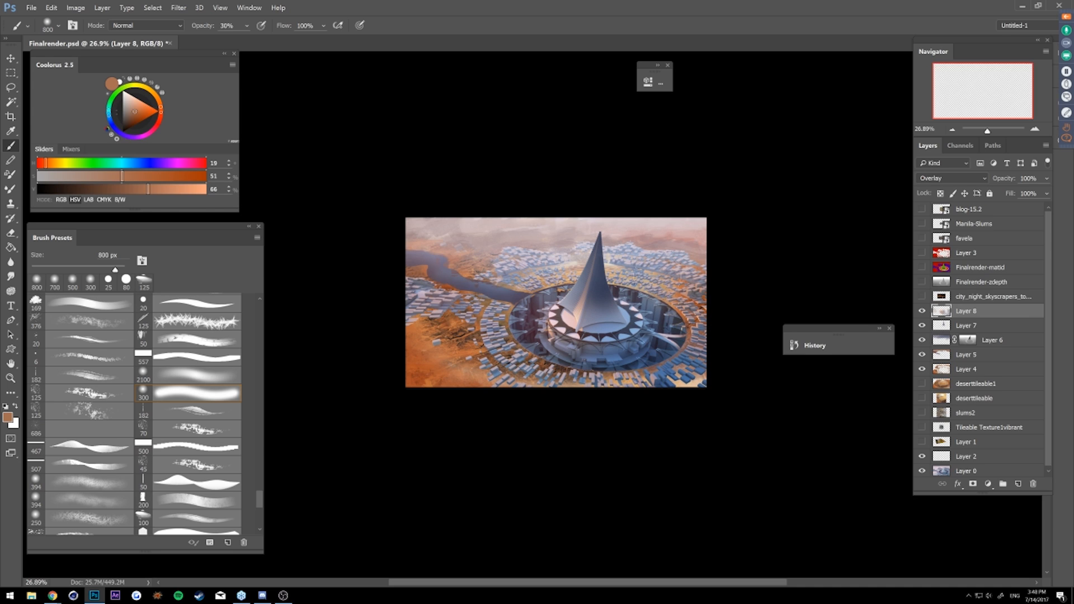
# - Tint the desert along the image's left edge with purple, hue 274, at 10% opacity, and darken the lower foreground with a sampled dark blue
pyautogui.click(138, 137)
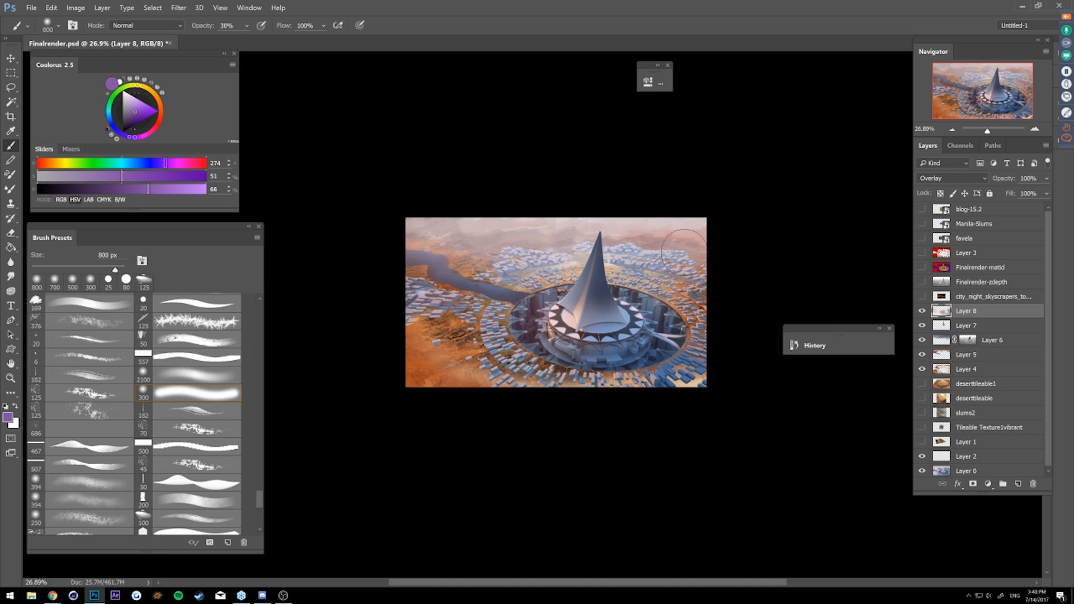
pyautogui.press('1')
pyautogui.moveTo(380, 272)
pyautogui.mouseDown()
pyautogui.moveTo(412, 274)
pyautogui.moveTo(401, 268)
pyautogui.mouseUp()
pyautogui.moveTo(372, 319); pyautogui.dragTo(391, 257)
pyautogui.moveTo(383, 366); pyautogui.dragTo(463, 408)
pyautogui.press('alt')
pyautogui.moveTo(523, 302)
pyautogui.mouseDown()
pyautogui.moveTo(421, 408)
pyautogui.moveTo(403, 395)
pyautogui.mouseUp()
pyautogui.keyDown('alt'); pyautogui.click(623, 330); pyautogui.keyUp('alt')
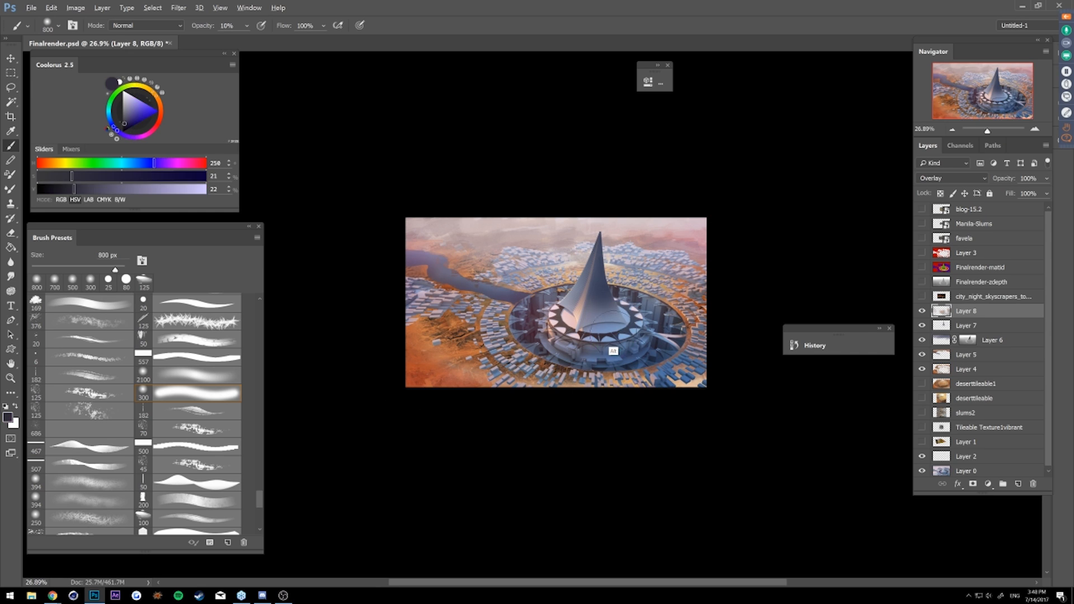
pyautogui.moveTo(367, 365); pyautogui.dragTo(638, 460)
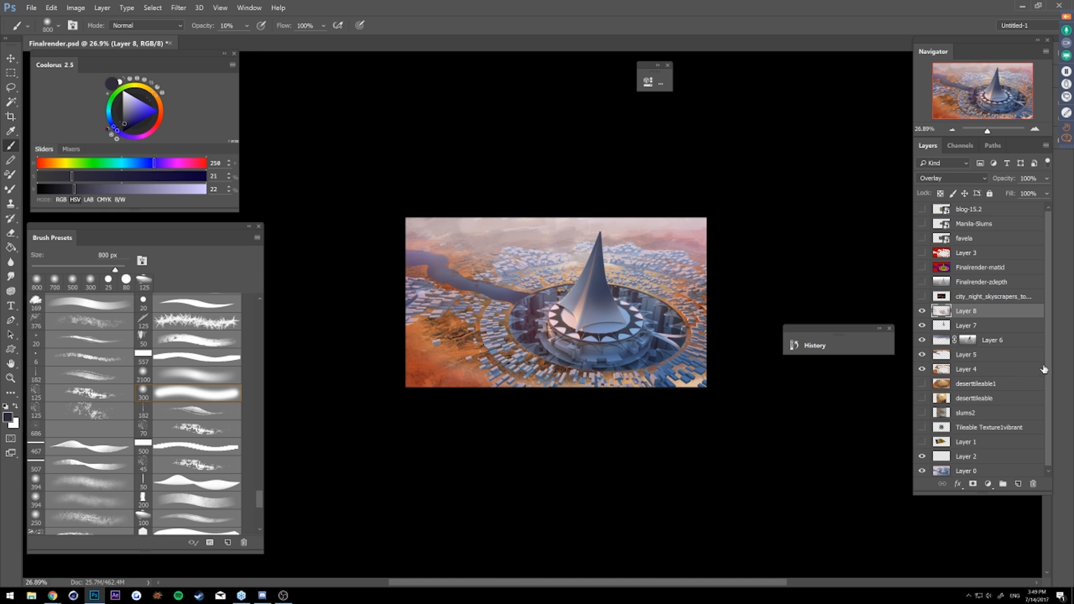
# - Move the slums2 layer directly above Layer 8 and toggle its visibility to check it
pyautogui.scroll(-1, 1044, 374)
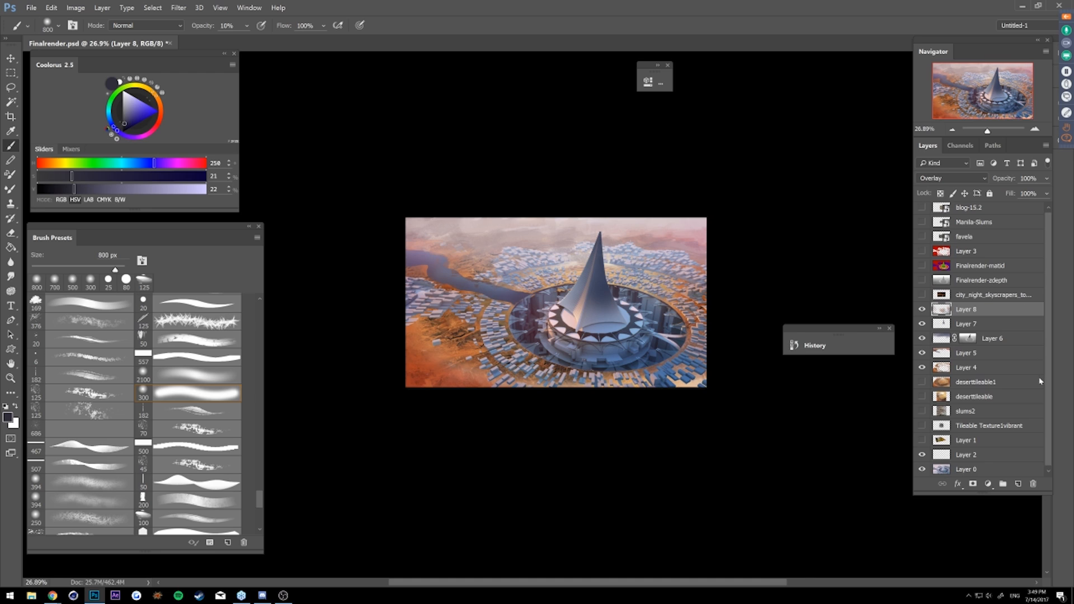
pyautogui.click(961, 415)
pyautogui.moveTo(980, 409); pyautogui.dragTo(966, 312)
pyautogui.click(923, 309)
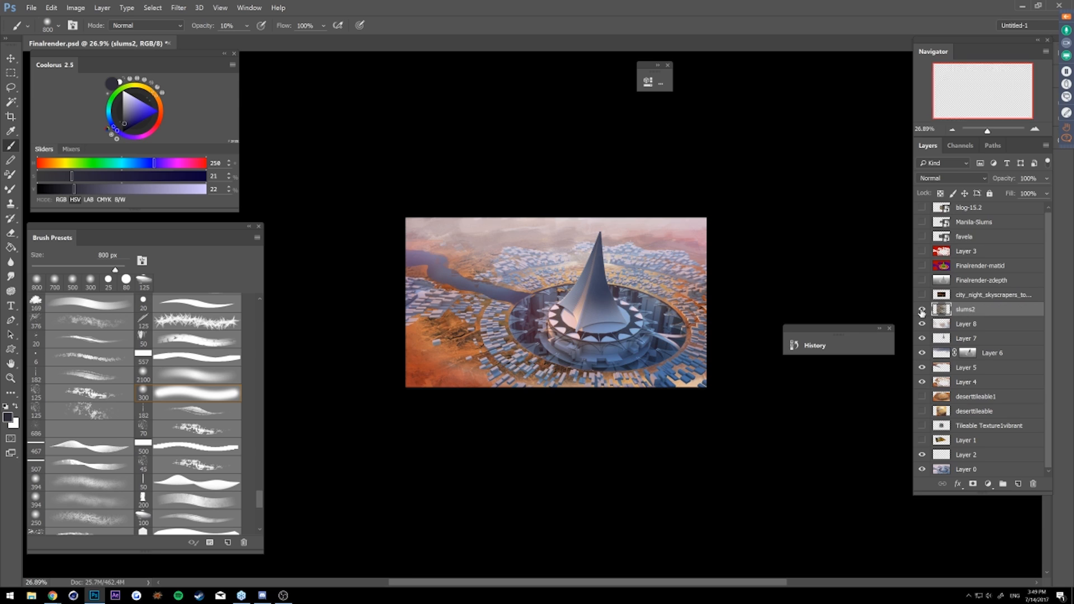
pyautogui.click(922, 310)
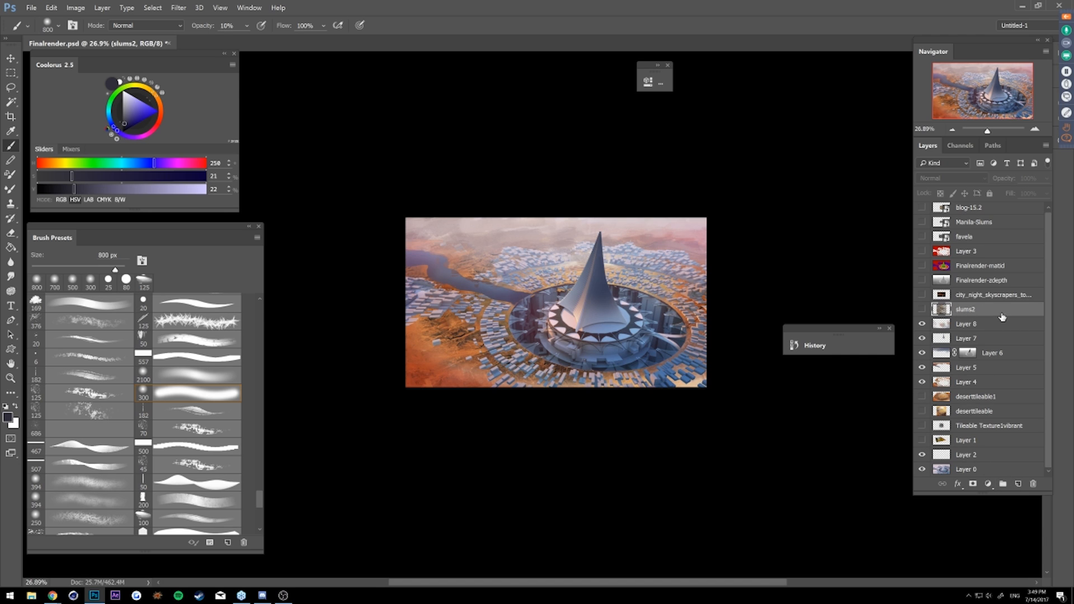
# - Add a Multiply layer above slums2 and darken the foreground desert in the image's lower-left corner with dark blue, 800 px brush at 10 to 40% opacity
pyautogui.click(1018, 484)
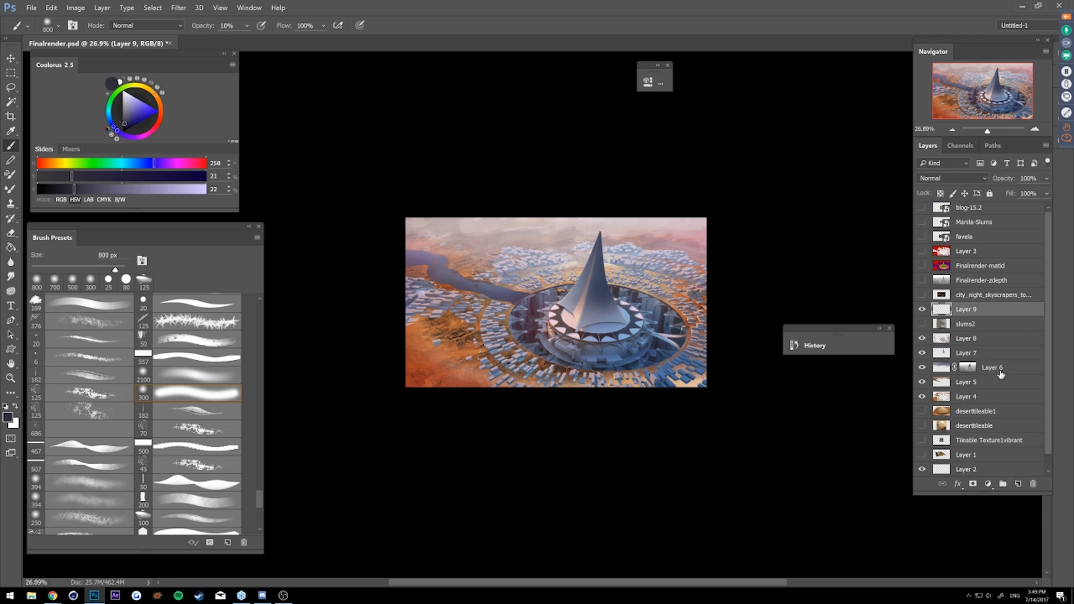
pyautogui.click(924, 178)
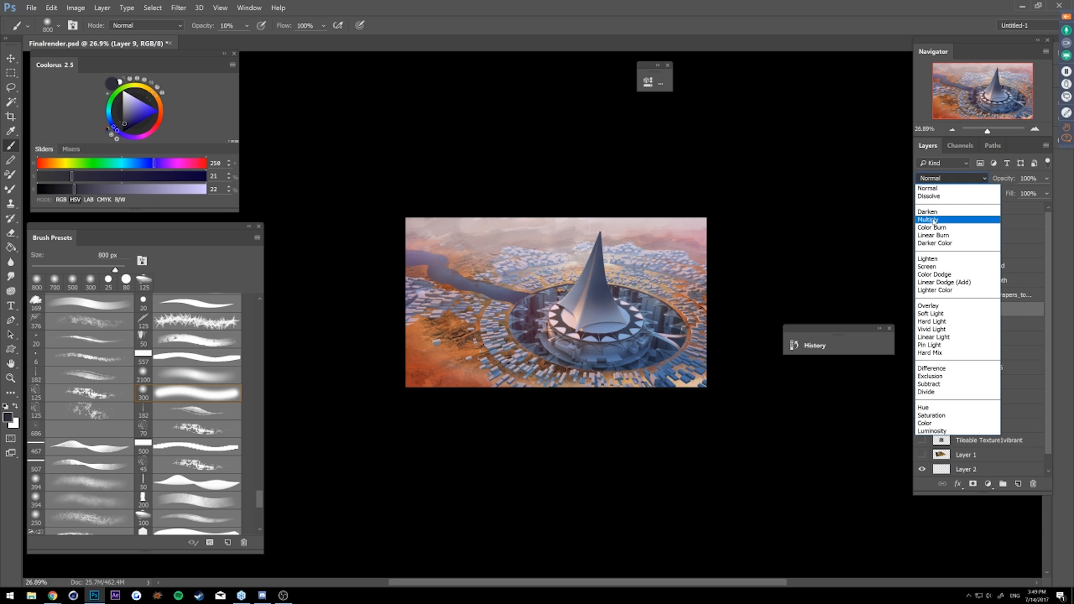
pyautogui.click(929, 220)
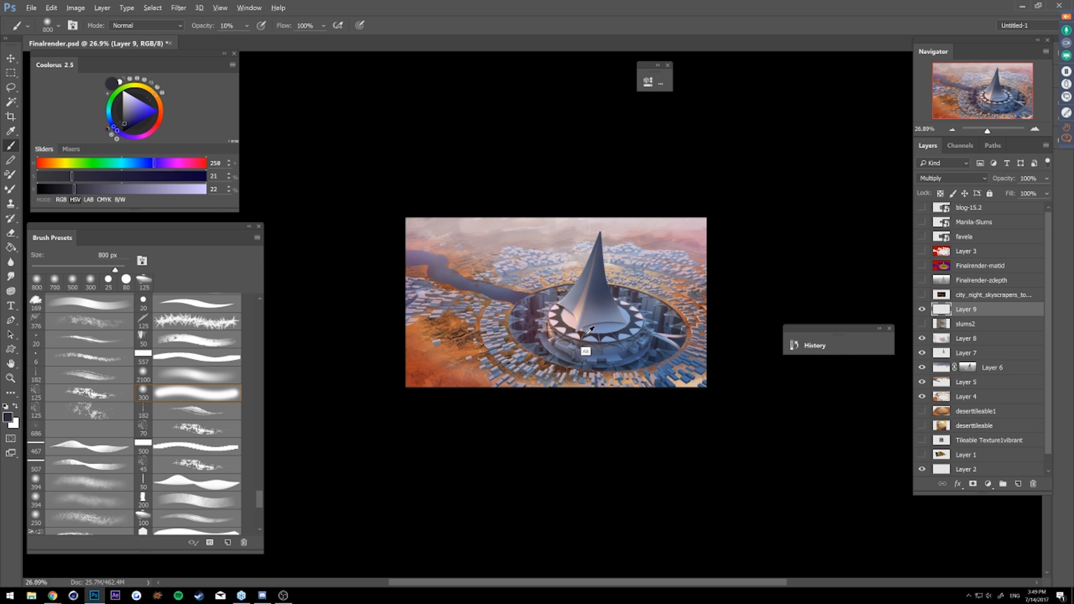
pyautogui.press('4')
pyautogui.moveTo(494, 412); pyautogui.dragTo(441, 358)
pyautogui.hotkey('ctrl', 'z')
pyautogui.press('1')
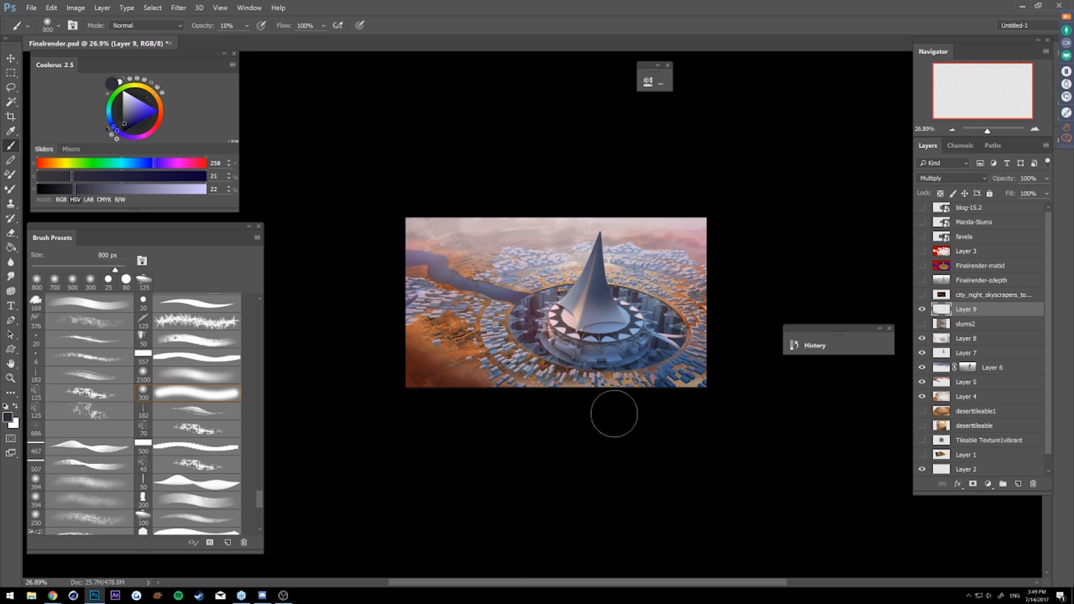
pyautogui.press('4')
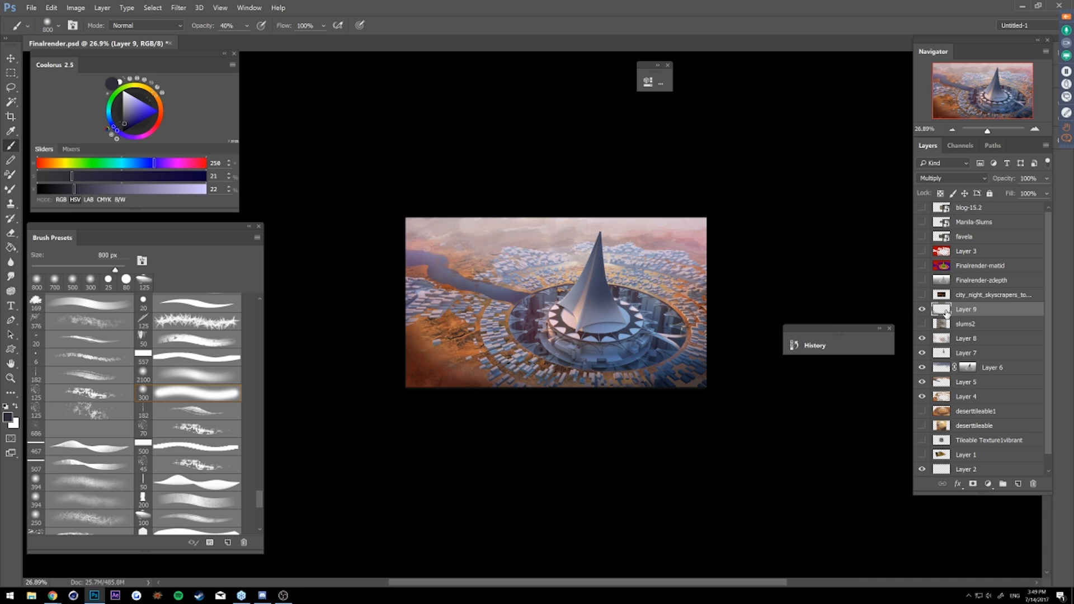
# - Show Finalrender-matid, select its green spire area with the Magic Wand, and hide the layer again
pyautogui.click(944, 268)
pyautogui.click(922, 265)
pyautogui.press('w')
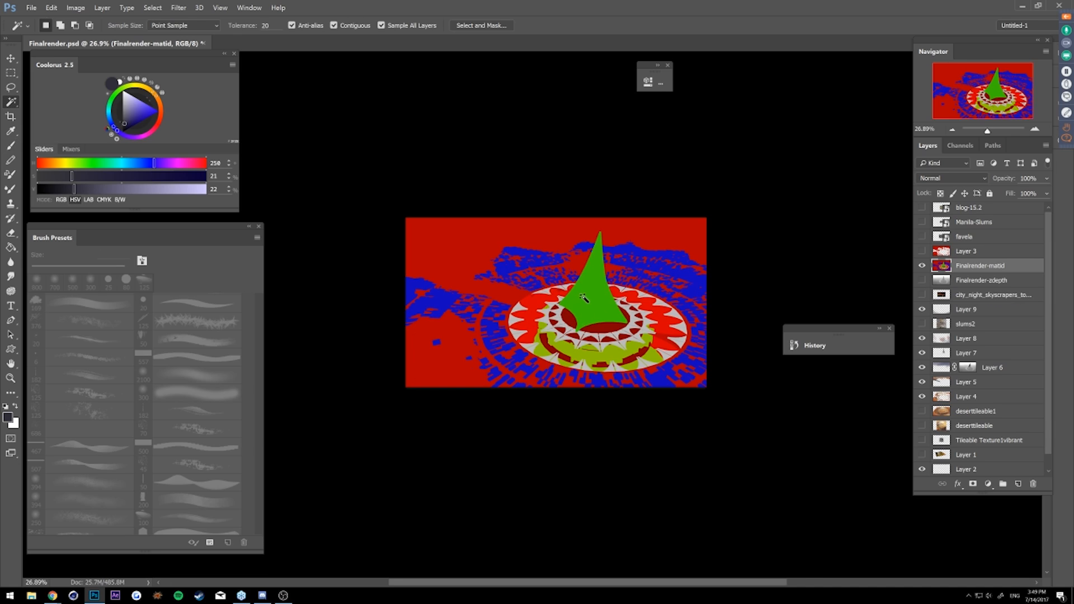
pyautogui.click(592, 300)
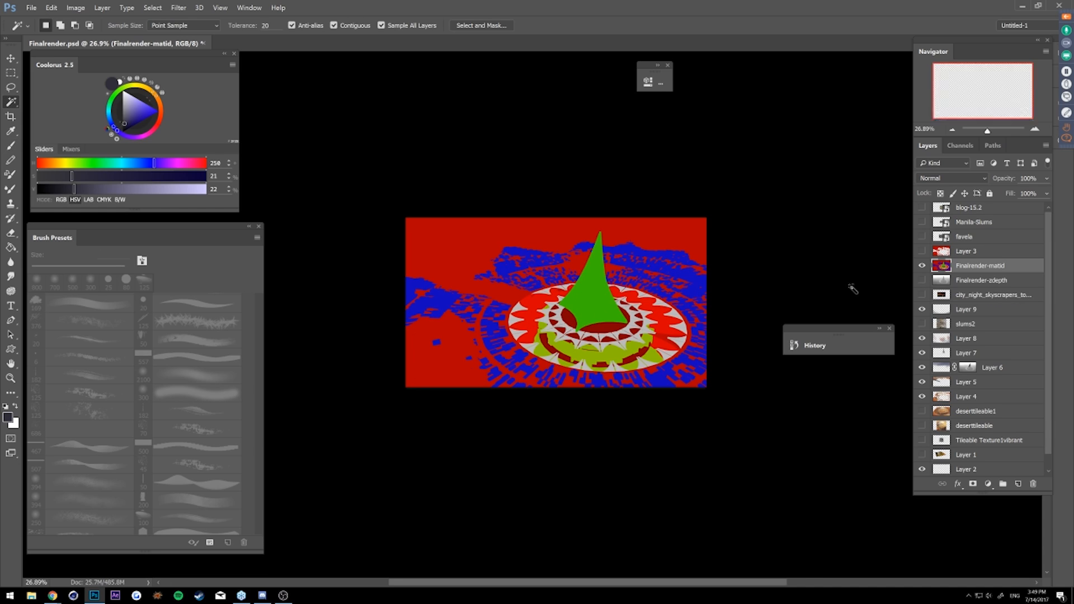
pyautogui.click(922, 265)
# - Add a Color Dodge layer above Layer 9 and brush sampled pale pink along the spire's left side, 250 px at 50% opacity
pyautogui.click(980, 311)
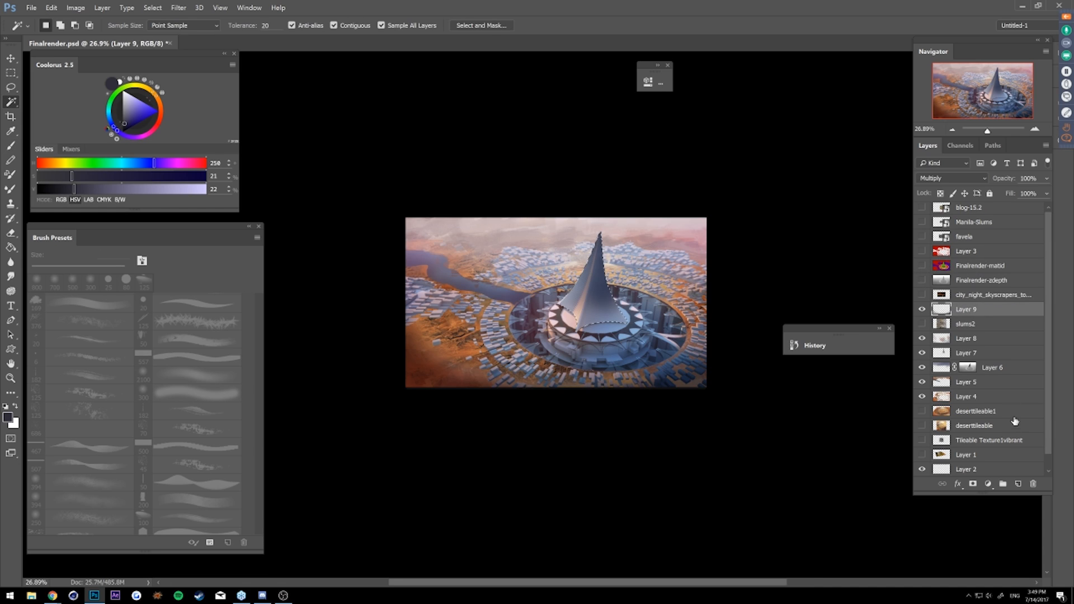
pyautogui.click(1016, 484)
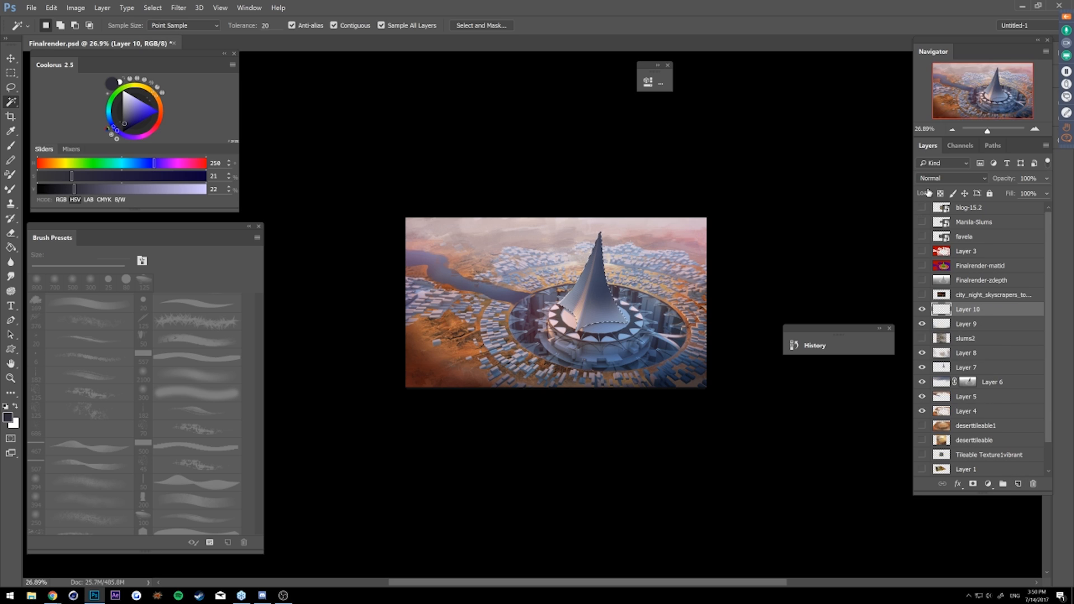
pyautogui.click(951, 177)
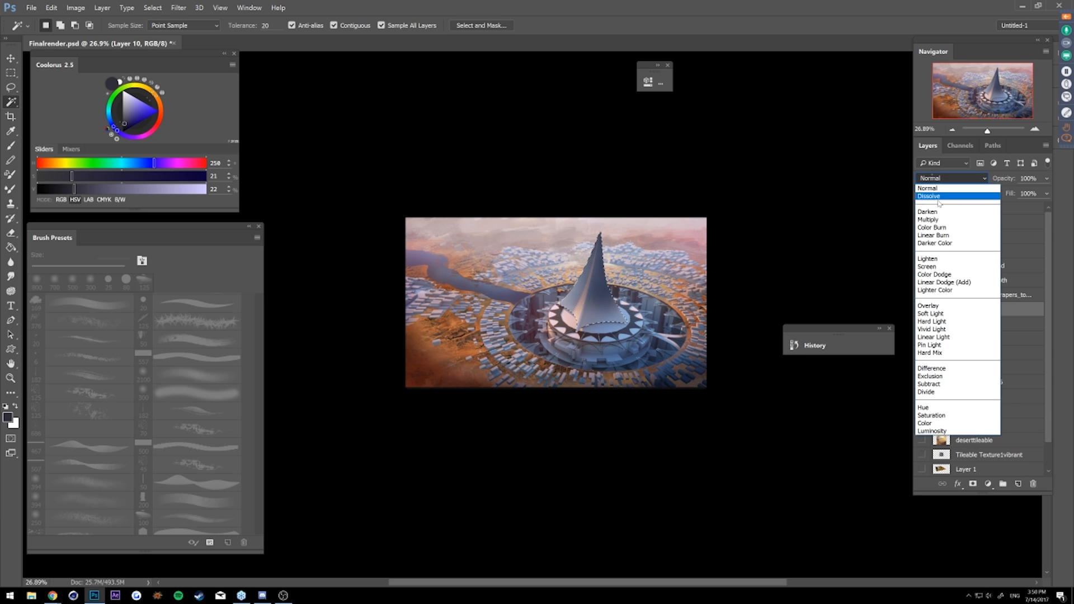
pyautogui.click(953, 275)
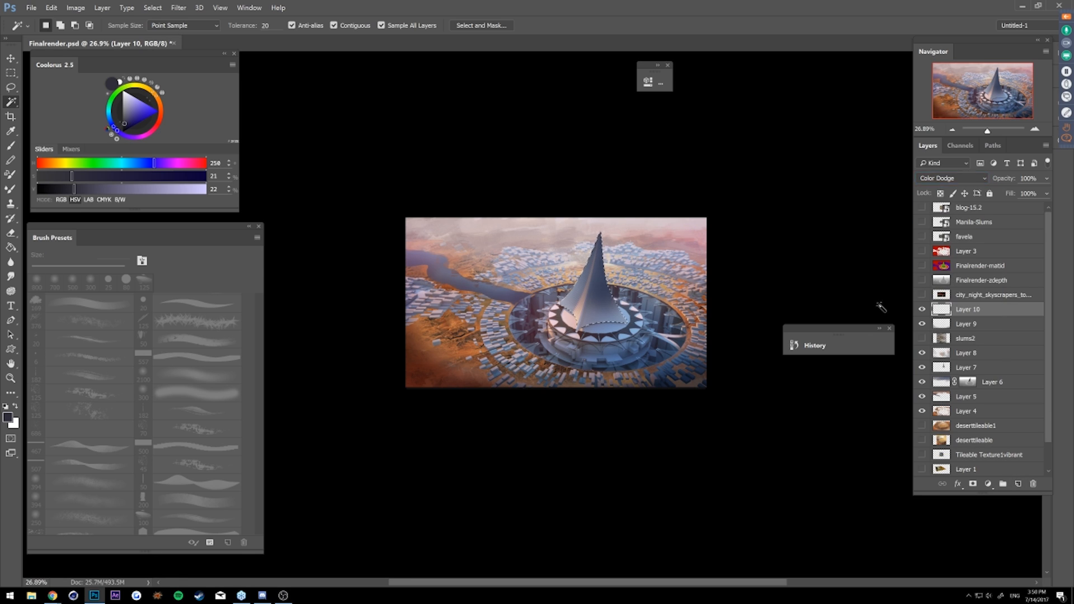
pyautogui.press('b')
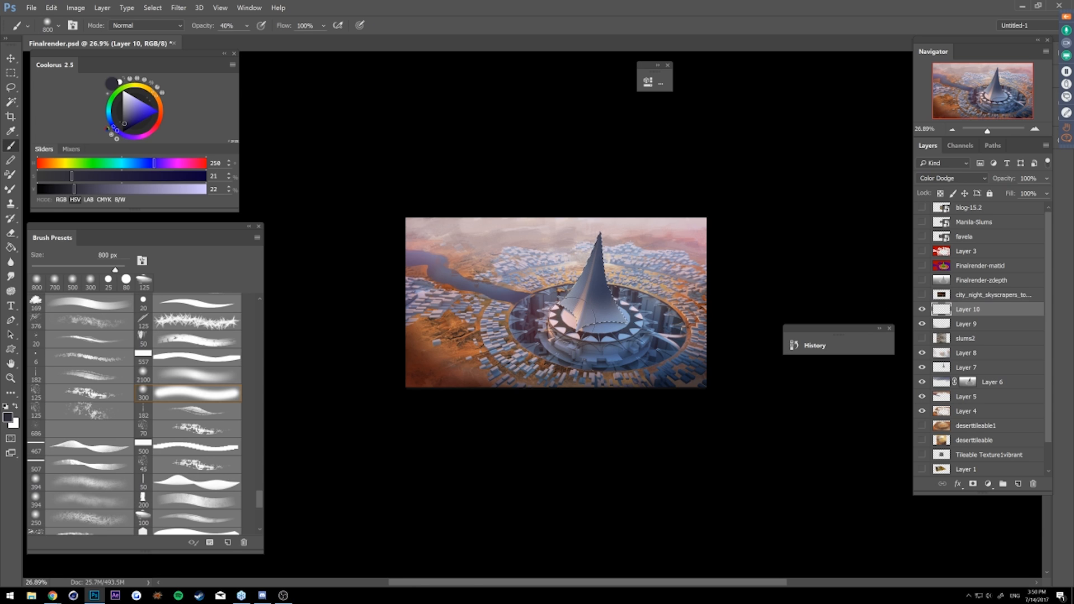
pyautogui.keyDown('alt'); pyautogui.click(569, 319); pyautogui.keyUp('alt')
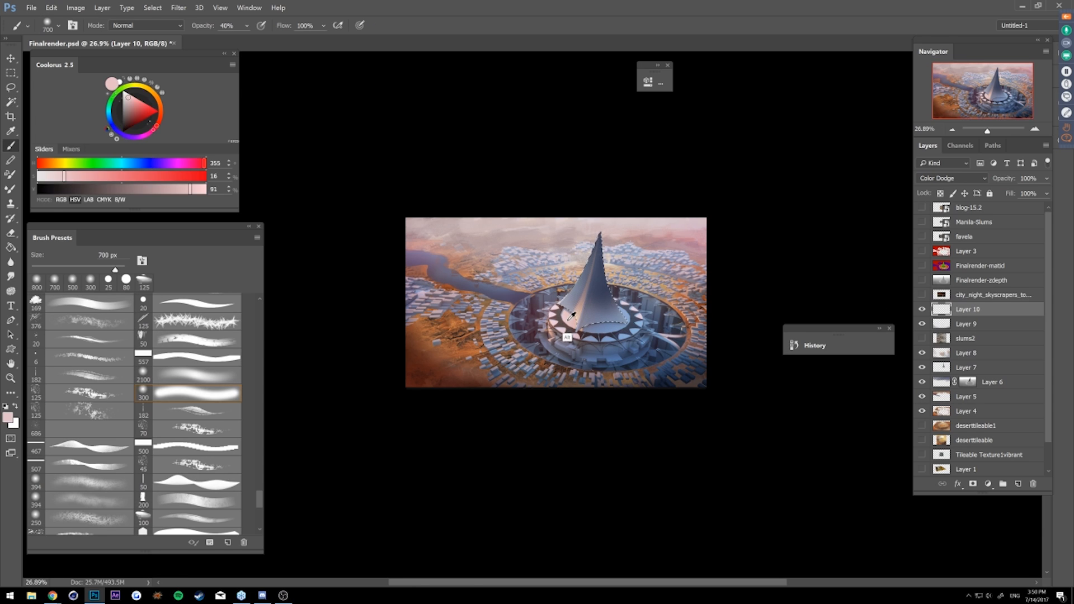
pyautogui.click(196, 393)
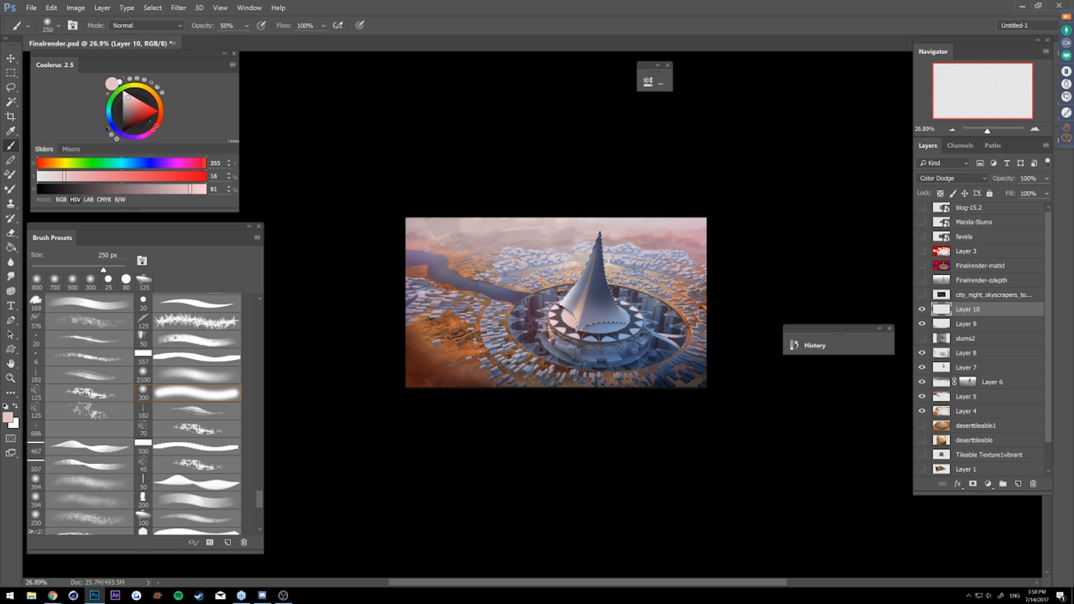
pyautogui.moveTo(587, 232); pyautogui.dragTo(571, 290)
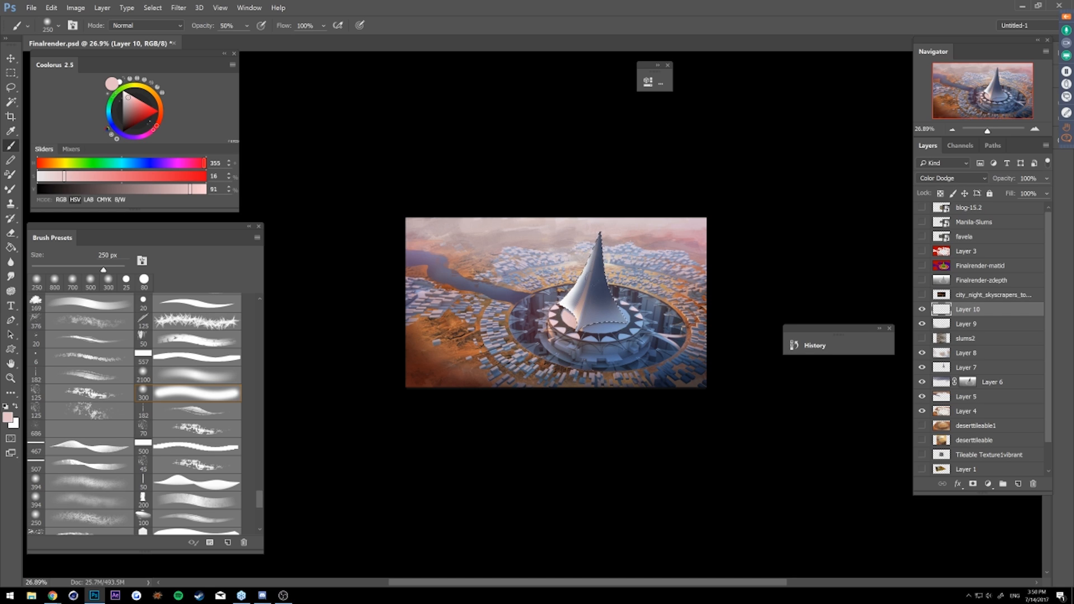
# - Set Layer 10's Blend If range for the underlying layer to 130 / 159 for the darks and 230 for the lights
pyautogui.press('z')
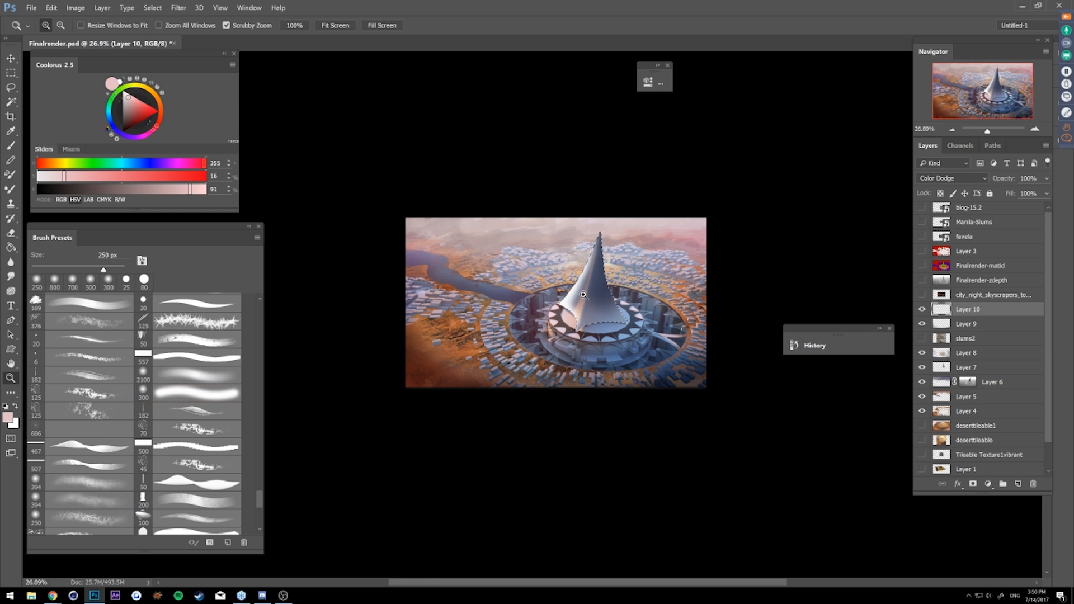
pyautogui.moveTo(582, 297); pyautogui.dragTo(732, 288)
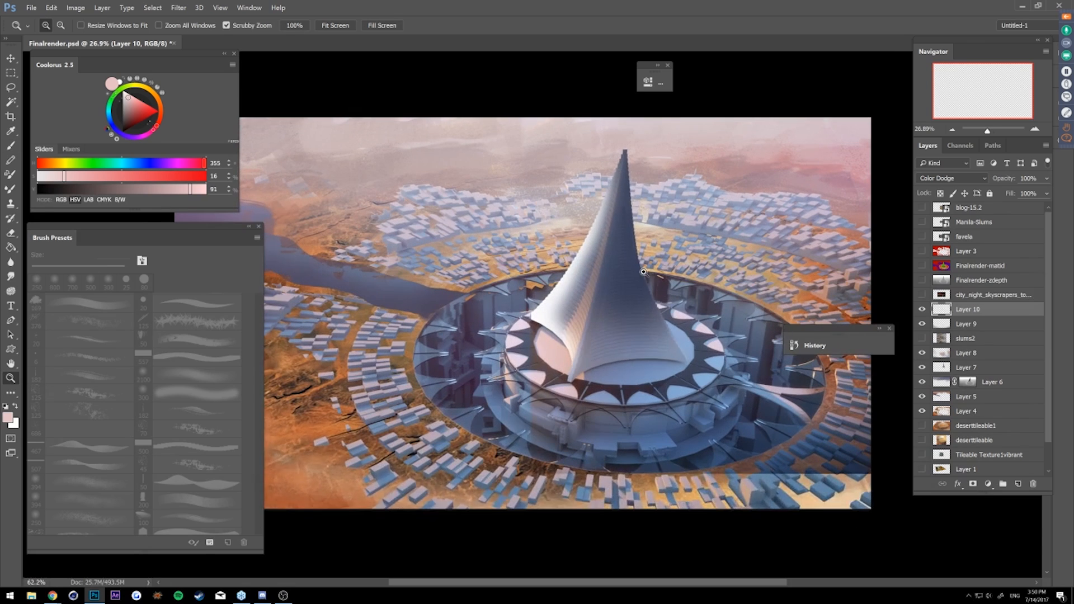
pyautogui.doubleClick(1023, 315)
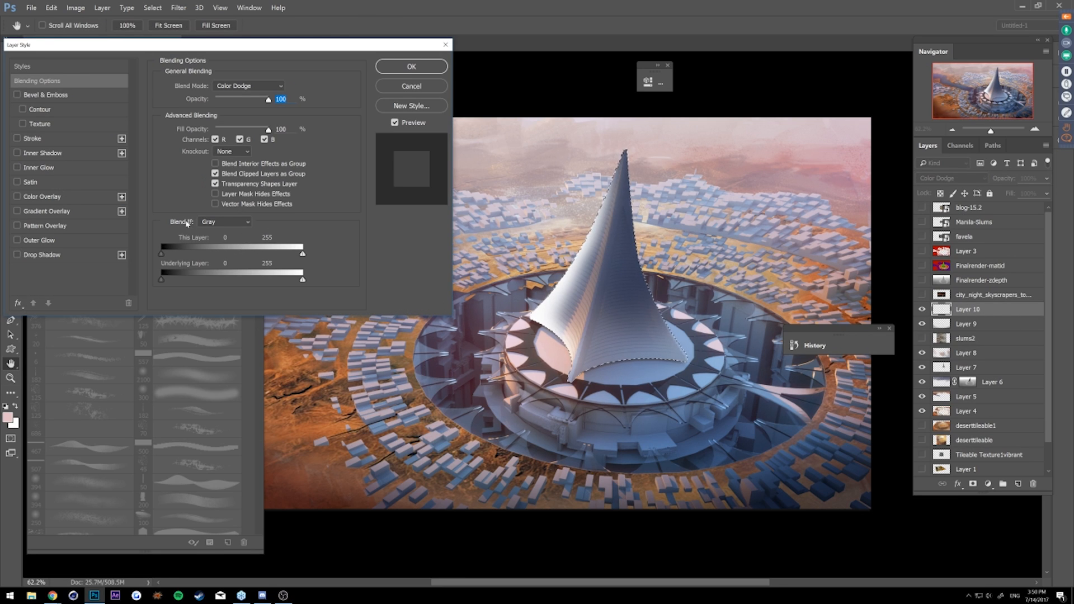
pyautogui.moveTo(161, 279); pyautogui.dragTo(218, 278)
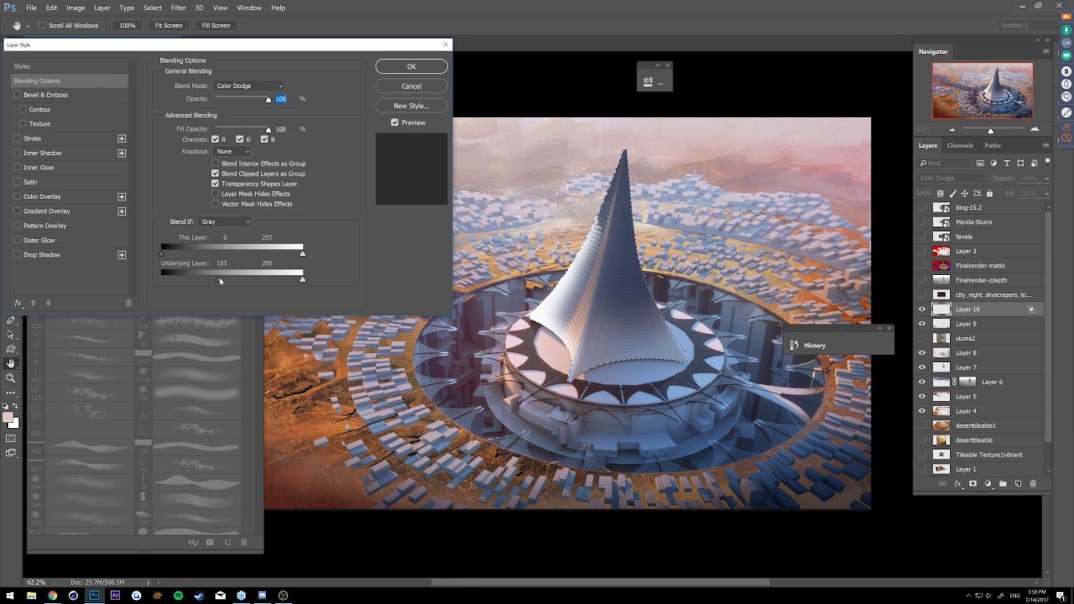
pyautogui.moveTo(234, 283)
pyautogui.mouseDown()
pyautogui.moveTo(172, 279)
pyautogui.moveTo(253, 280)
pyautogui.mouseUp()
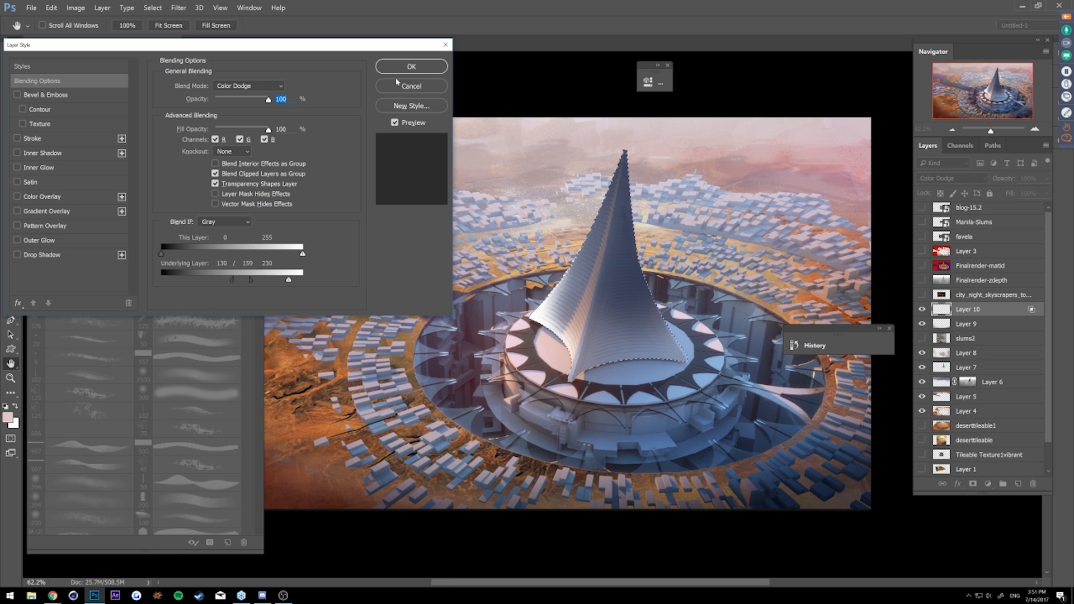
pyautogui.click(410, 67)
# - Glaze the spire's lower left edge with orange of hue 32 and hue 12 at saturation 80, 250 px brush at 50% opacity
pyautogui.press('z')
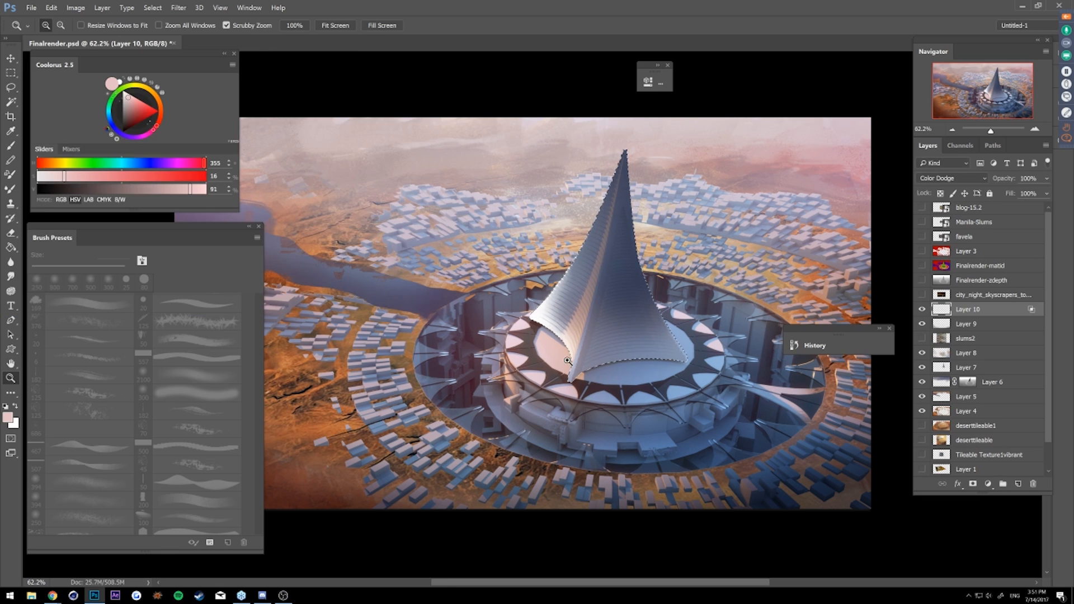
pyautogui.press('b')
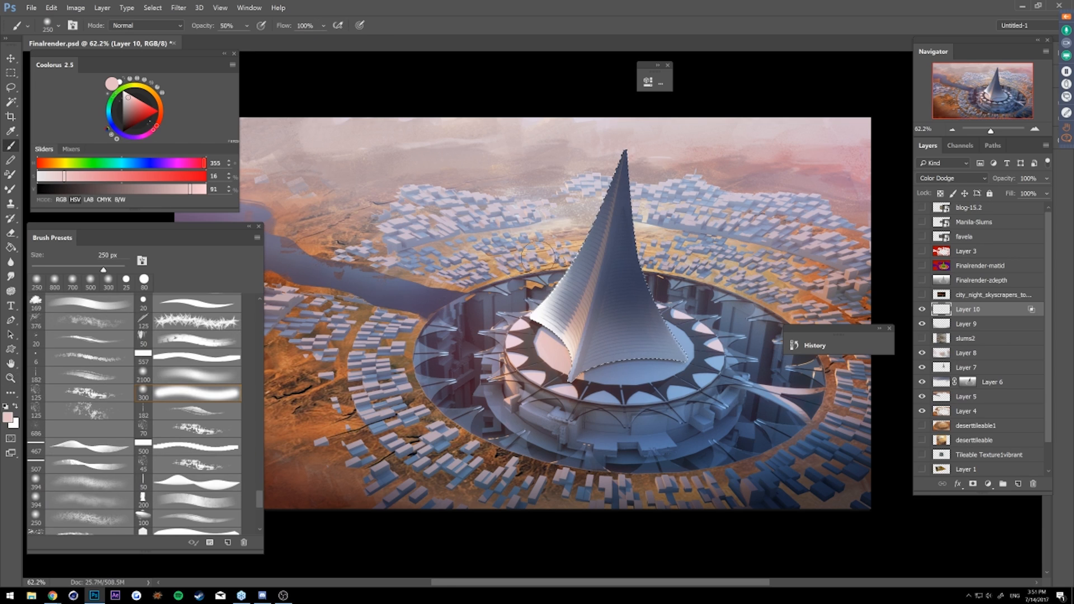
pyautogui.keyDown('alt'); pyautogui.click(580, 242); pyautogui.keyUp('alt')
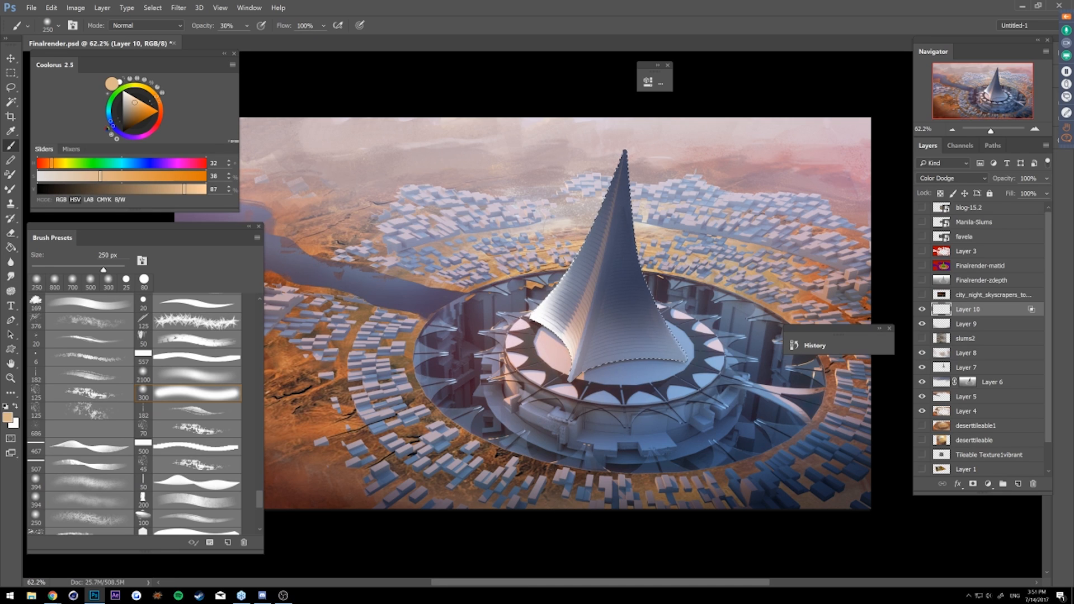
pyautogui.click(171, 177)
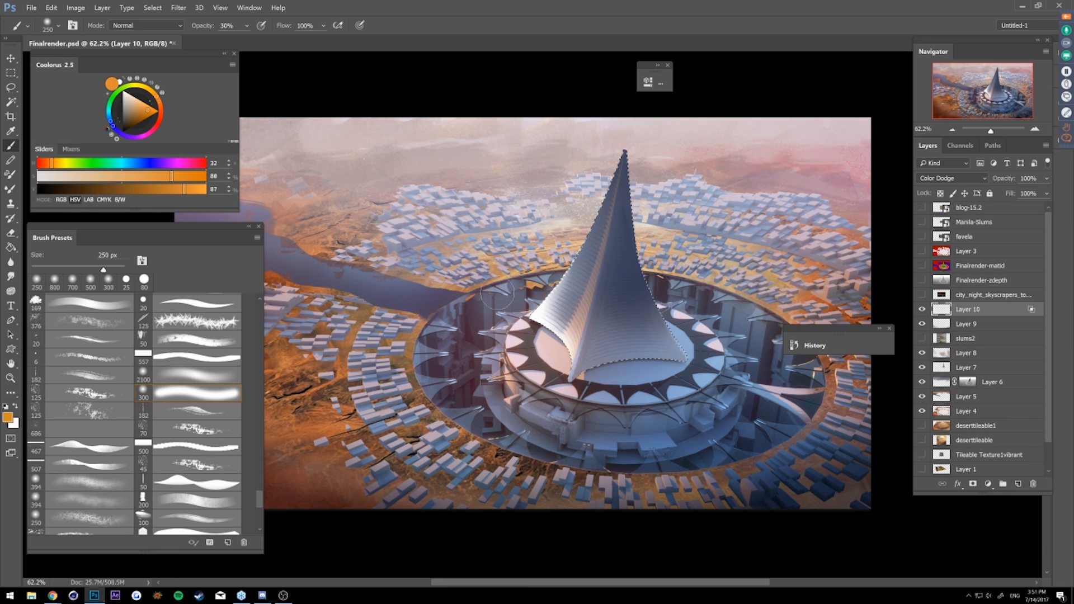
pyautogui.press('5')
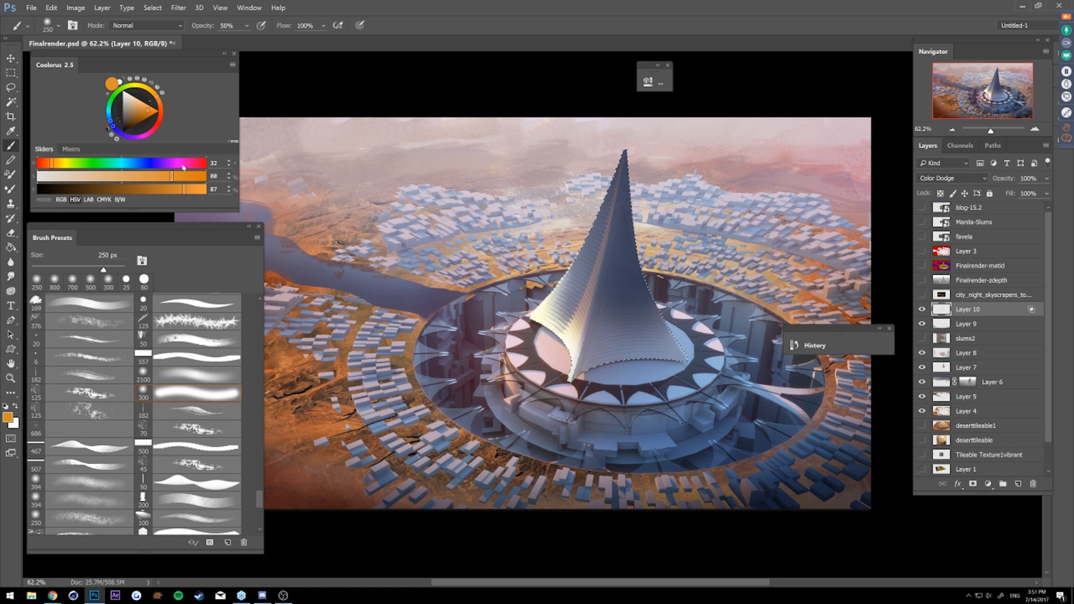
pyautogui.moveTo(159, 103); pyautogui.dragTo(161, 112)
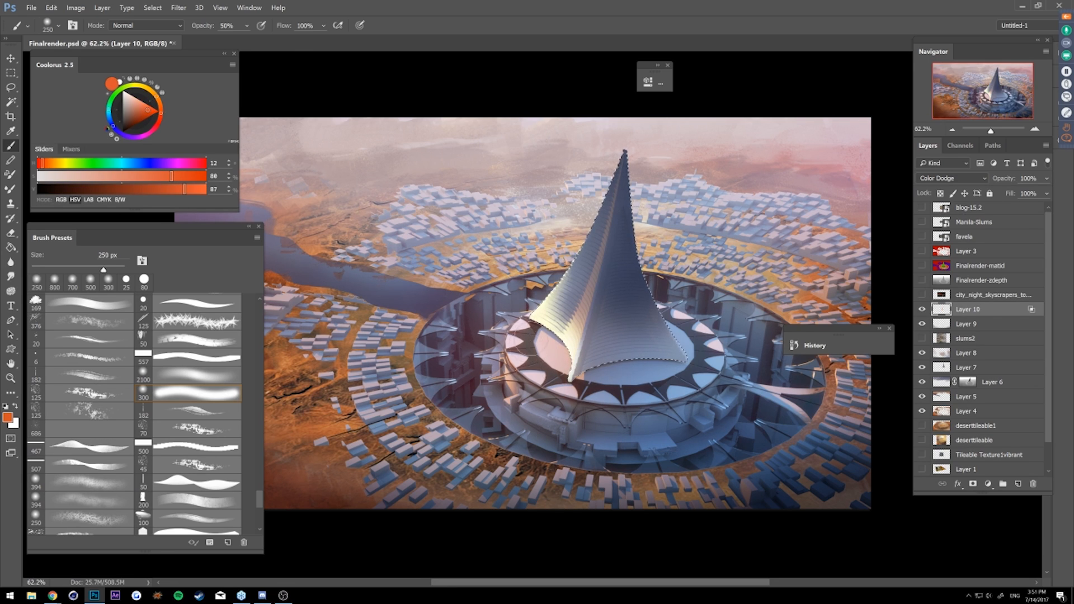
pyautogui.press('4')
# - Select the dark red base areas of Finalrender-matid with Color Range and hide that layer again
pyautogui.press('z')
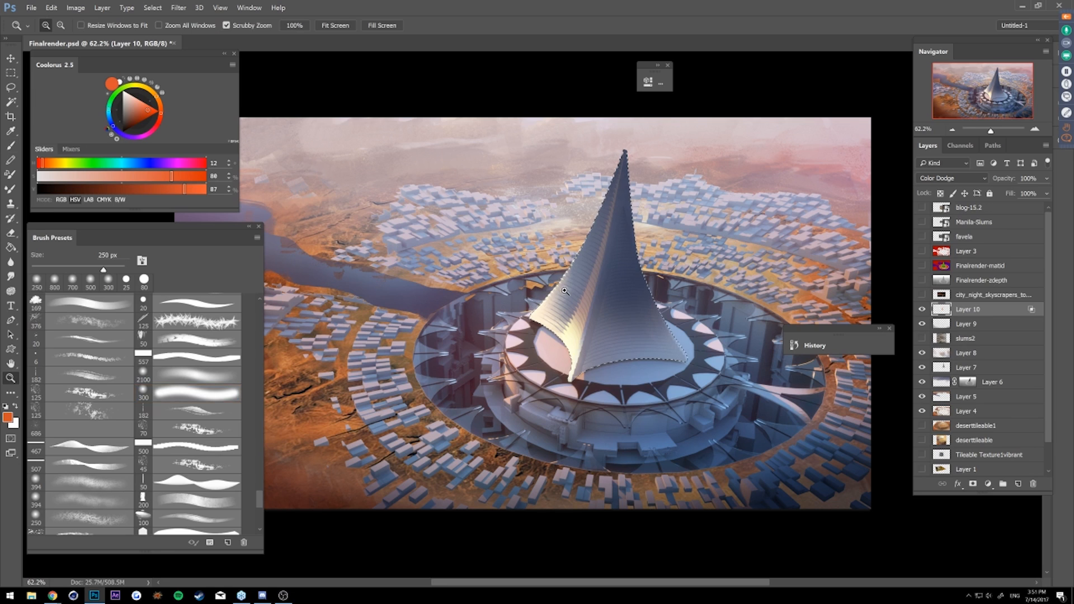
pyautogui.moveTo(565, 299); pyautogui.dragTo(537, 334)
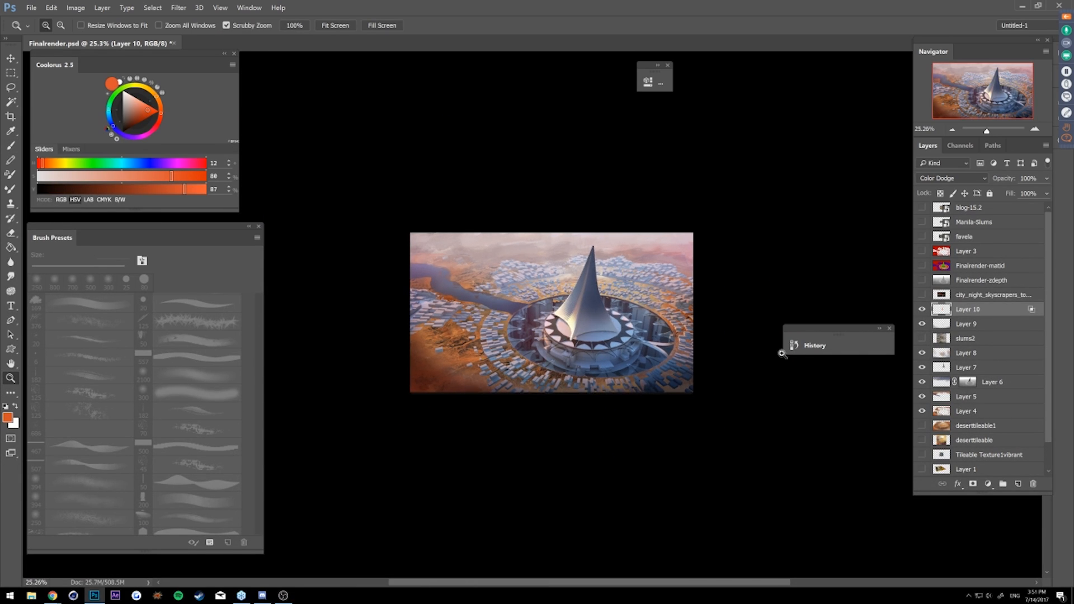
pyautogui.click(922, 265)
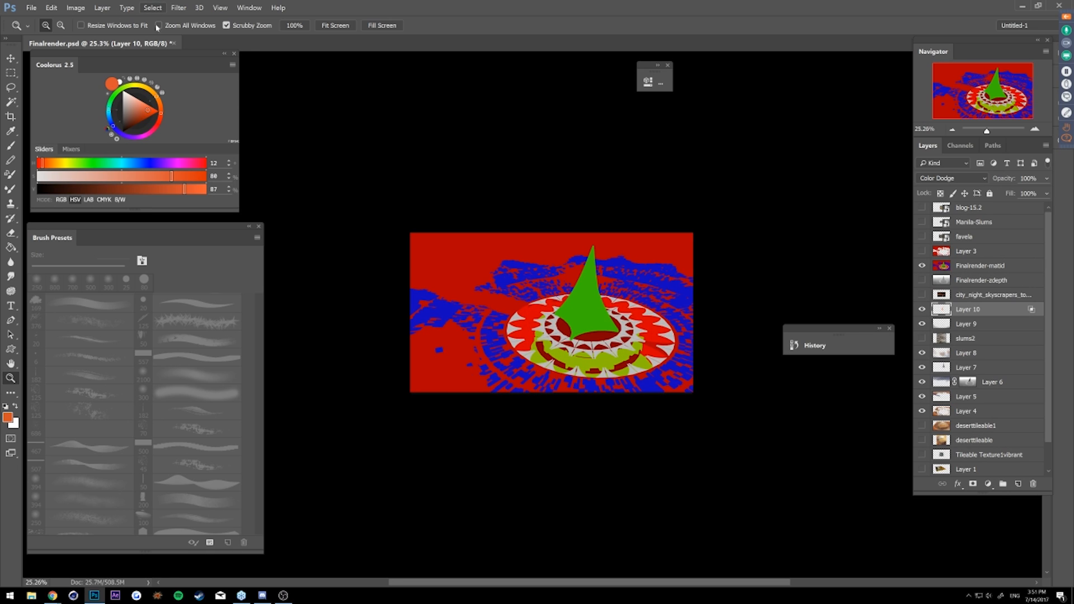
pyautogui.click(153, 7)
pyautogui.click(185, 89)
pyautogui.click(561, 326)
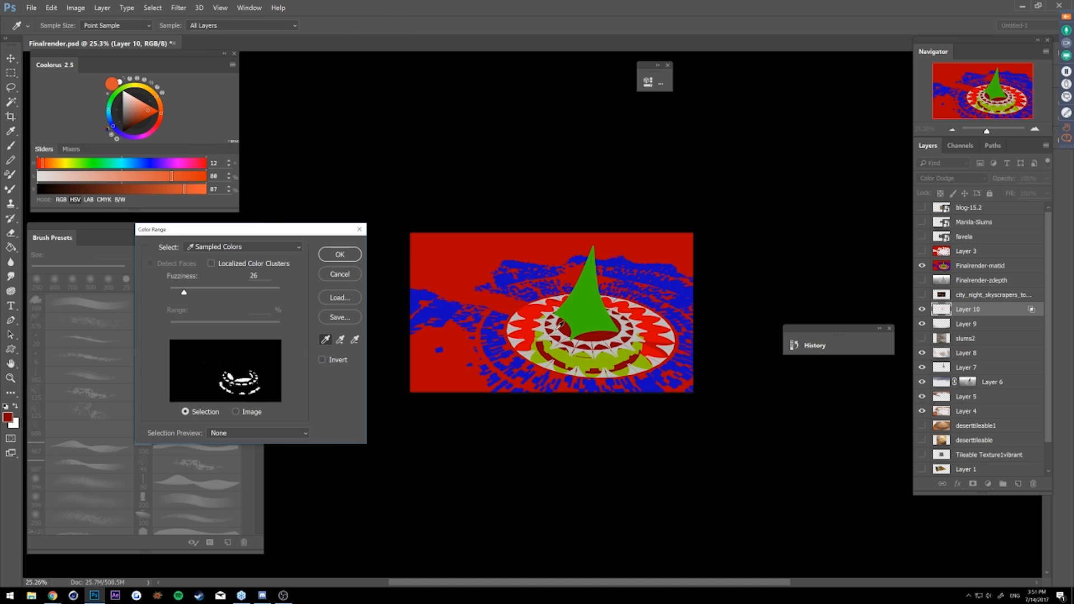
pyautogui.click(352, 256)
pyautogui.press('z')
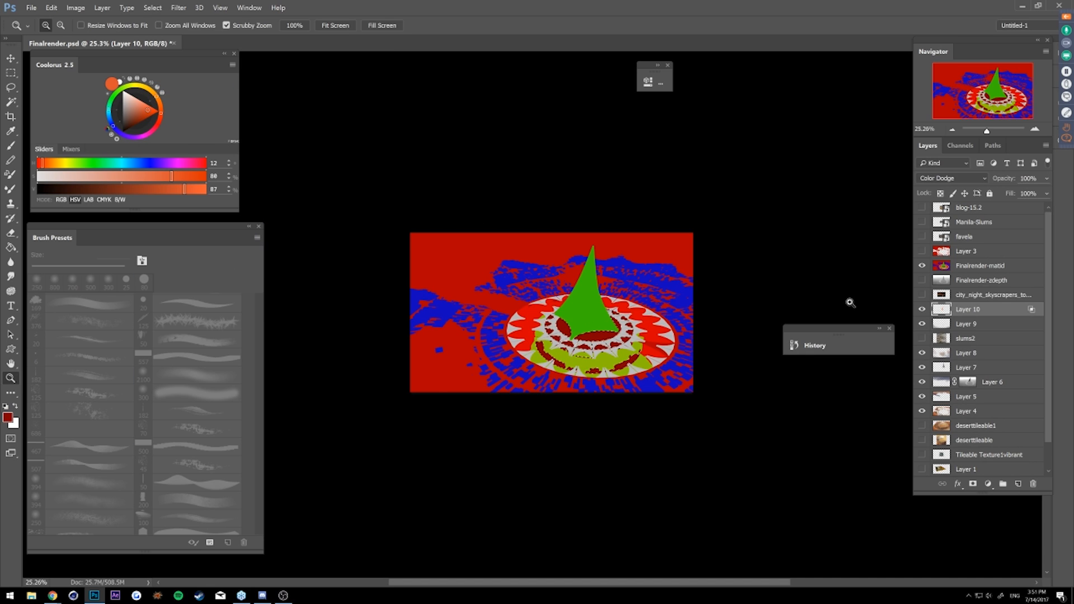
pyautogui.click(922, 267)
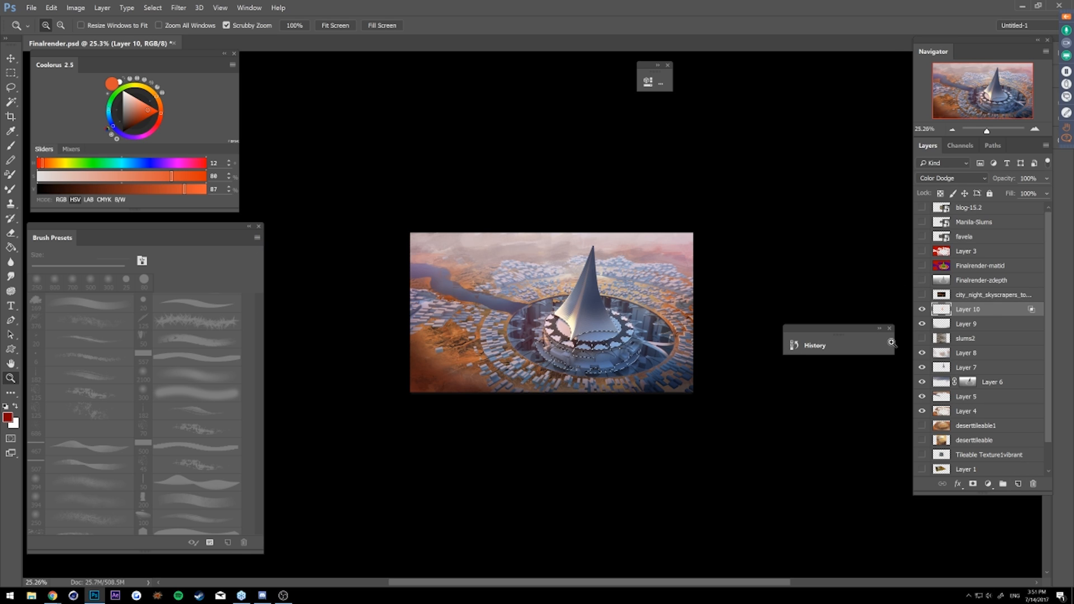
# - Glaze the selected base areas with sampled pale cream on a new layer above Layer 10, 250 px brush at 20% opacity, save and deselect
pyautogui.click(1015, 485)
pyautogui.press('b')
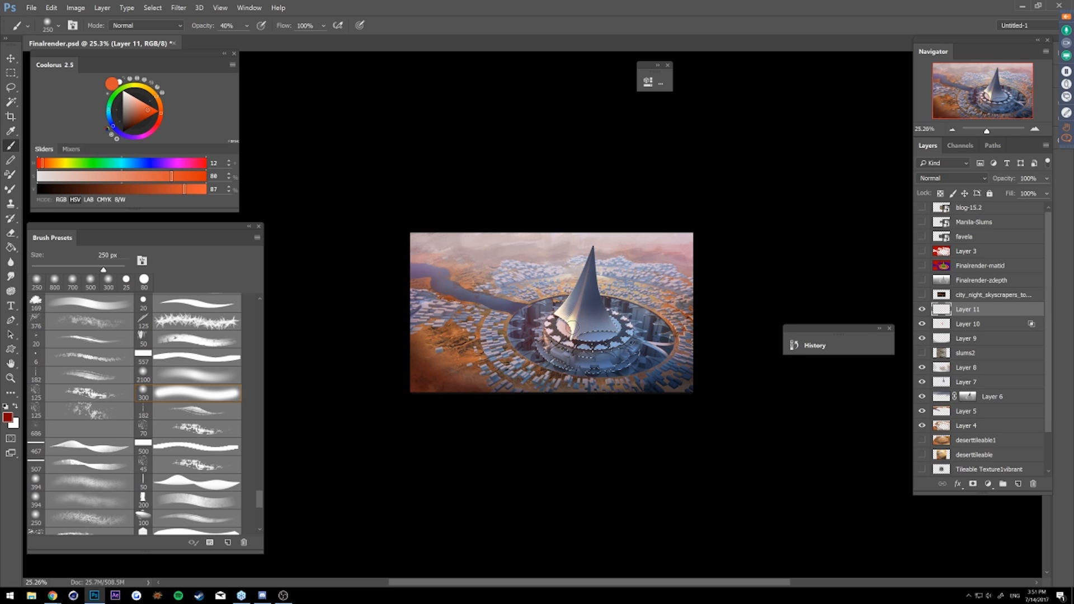
pyautogui.keyDown('alt'); pyautogui.click(572, 324); pyautogui.keyUp('alt')
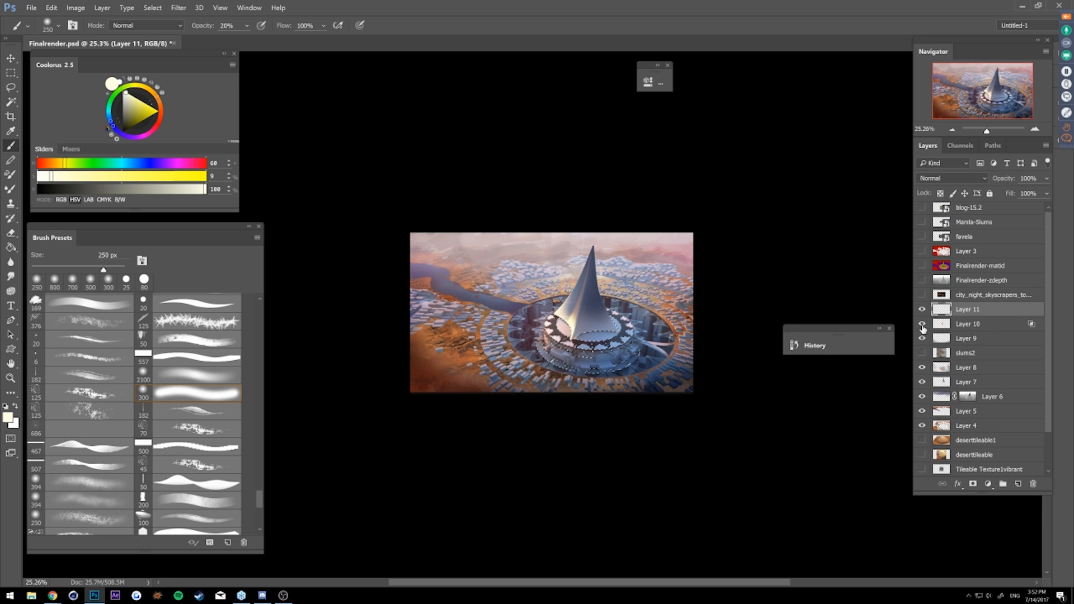
pyautogui.press('z')
pyautogui.moveTo(581, 353)
pyautogui.mouseDown()
pyautogui.moveTo(579, 376)
pyautogui.moveTo(566, 371)
pyautogui.moveTo(587, 368)
pyautogui.mouseUp()
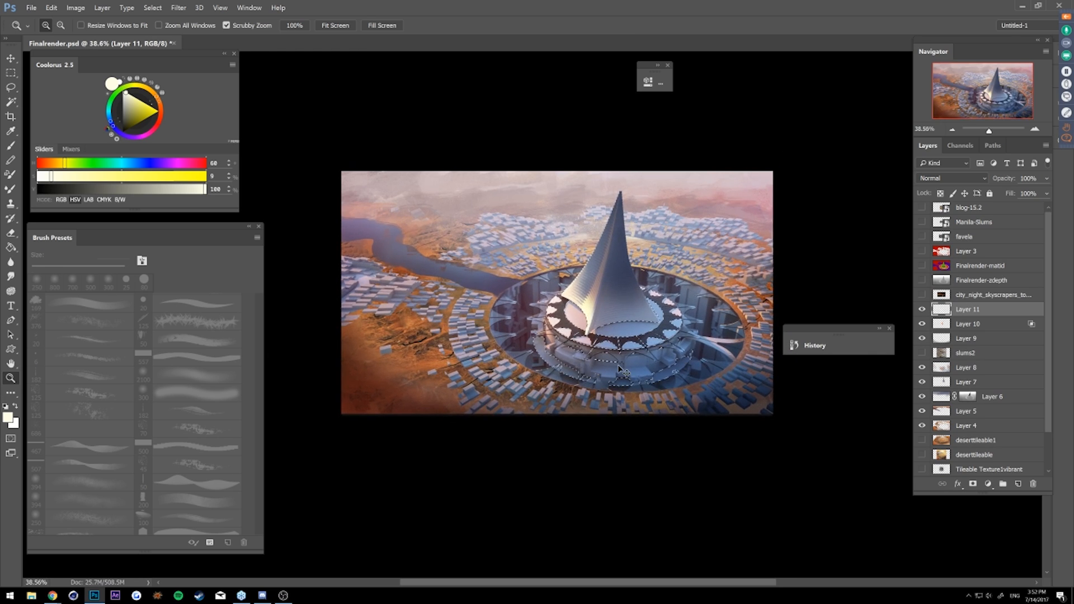
pyautogui.hotkey('ctrl', 's')
pyautogui.hotkey('ctrl', 'd')
# - Move the river photo on Layer 1 directly above Layer 11 and make it visible
pyautogui.scroll(-2, 990, 405)
pyautogui.moveTo(967, 452); pyautogui.dragTo(976, 279)
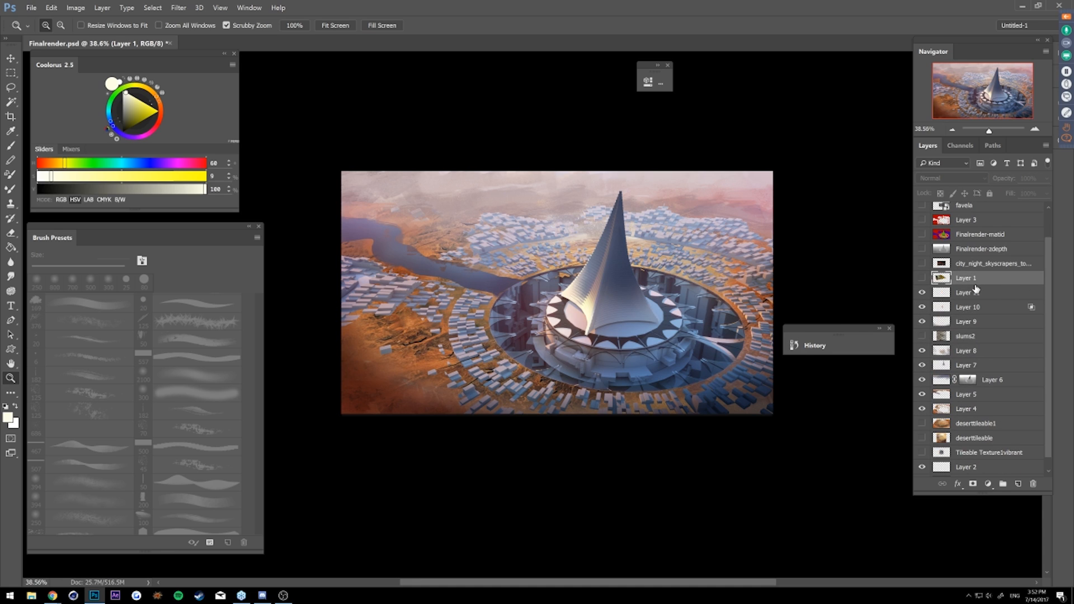
pyautogui.click(922, 278)
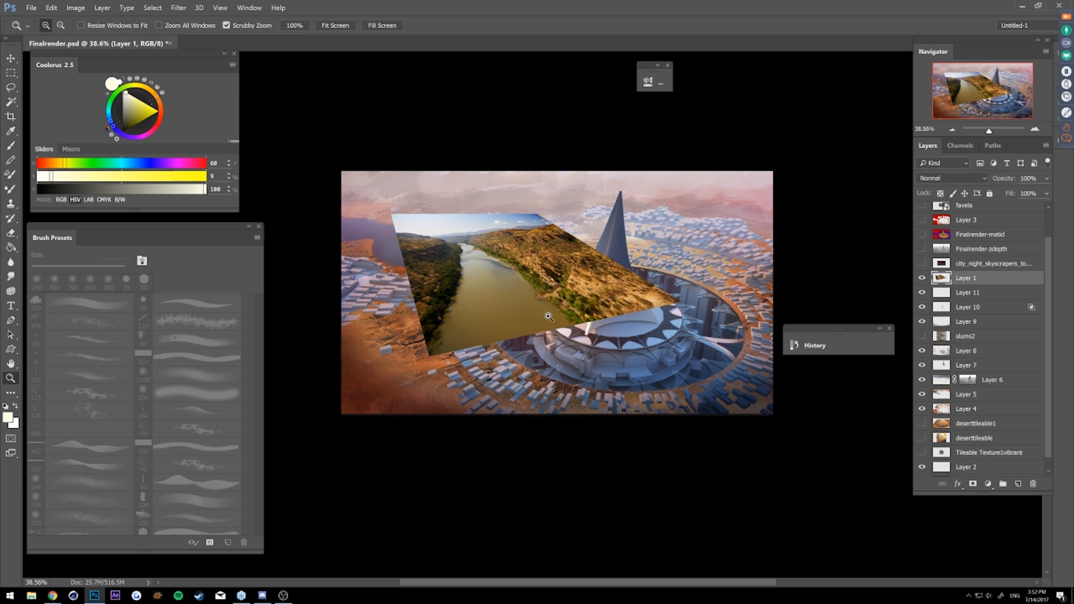
# - Lasso the river with its green banks, copy it to a new layer and hide Layer 1
pyautogui.press('l')
pyautogui.moveTo(448, 246)
pyautogui.mouseDown()
pyautogui.moveTo(431, 323)
pyautogui.moveTo(478, 380)
pyautogui.moveTo(593, 333)
pyautogui.moveTo(526, 262)
pyautogui.moveTo(486, 240)
pyautogui.moveTo(449, 251)
pyautogui.mouseUp()
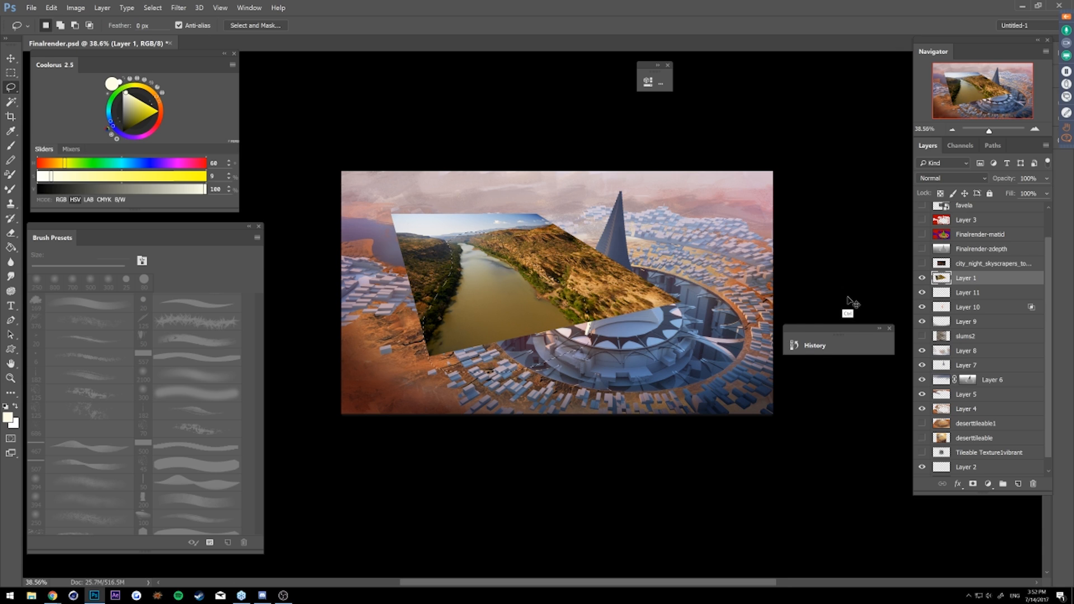
pyautogui.hotkey('ctrl', 'j')
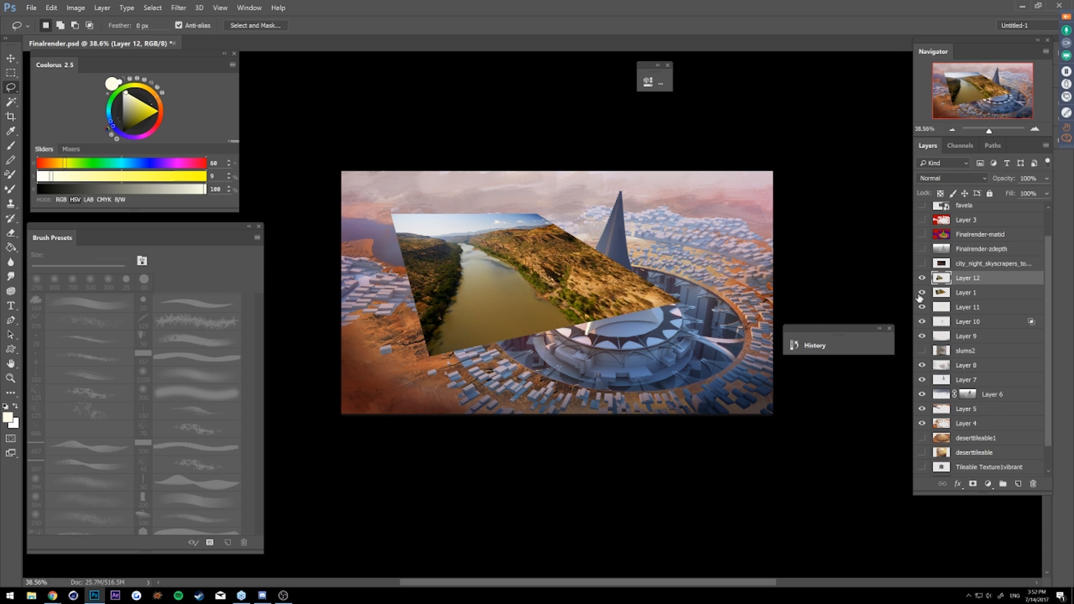
pyautogui.click(921, 294)
pyautogui.press('z')
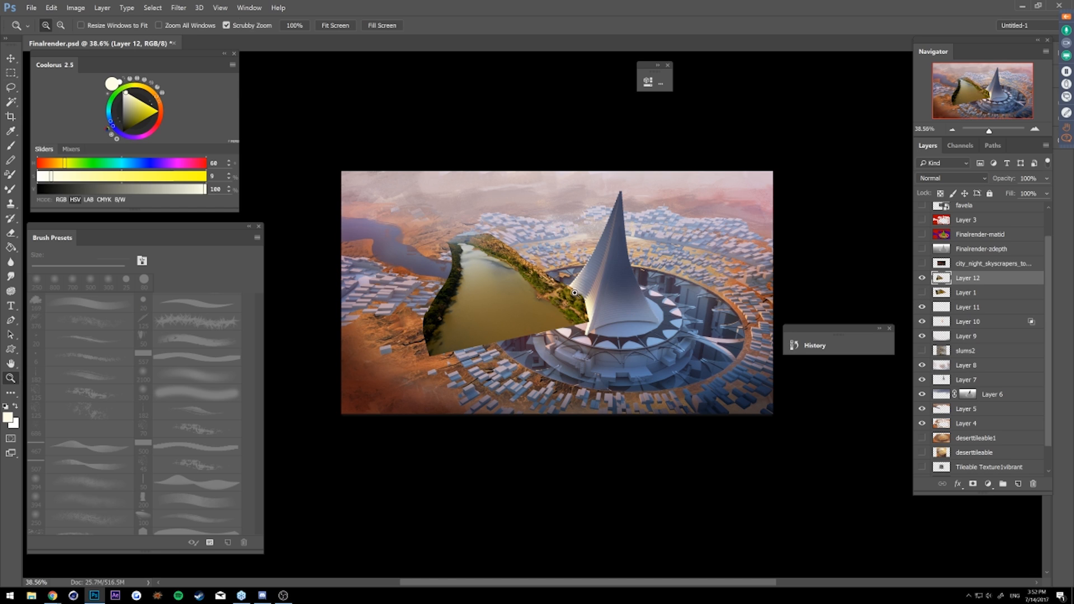
pyautogui.moveTo(578, 290); pyautogui.dragTo(554, 297)
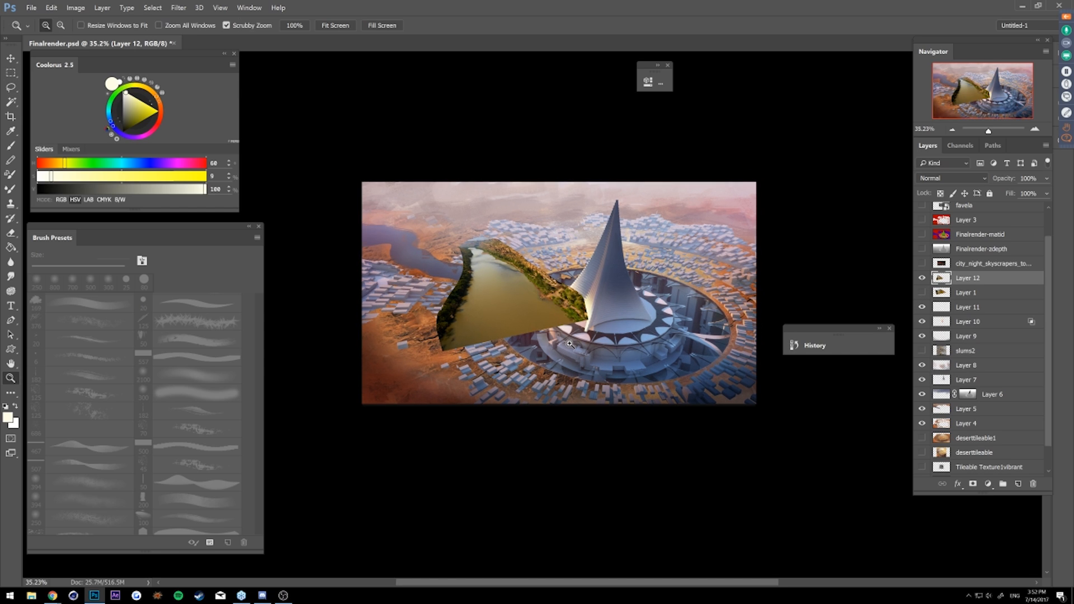
pyautogui.click(80, 8)
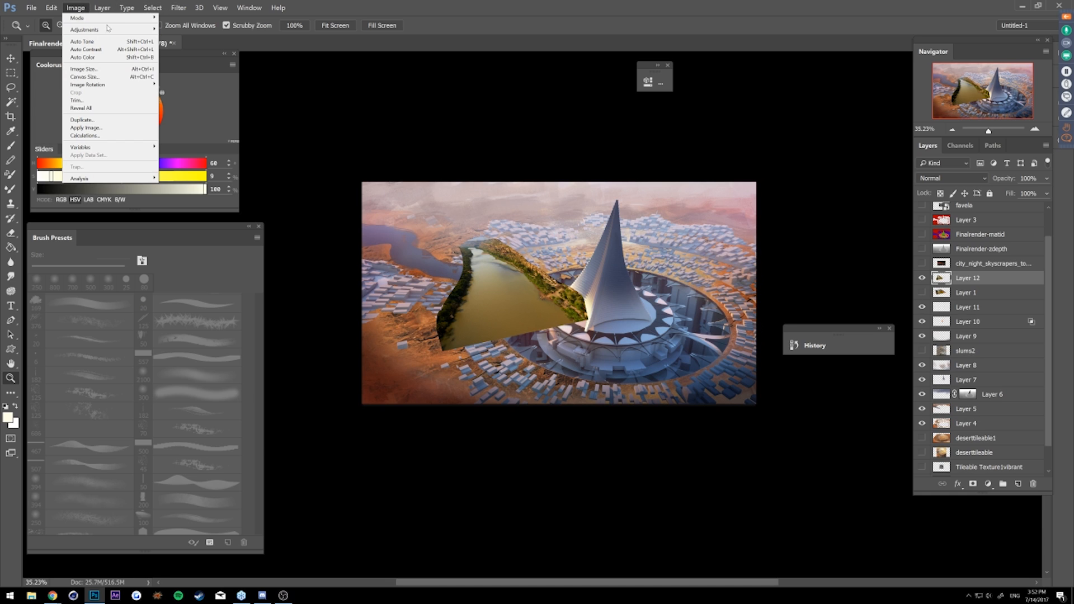
pyautogui.moveTo(118, 35)
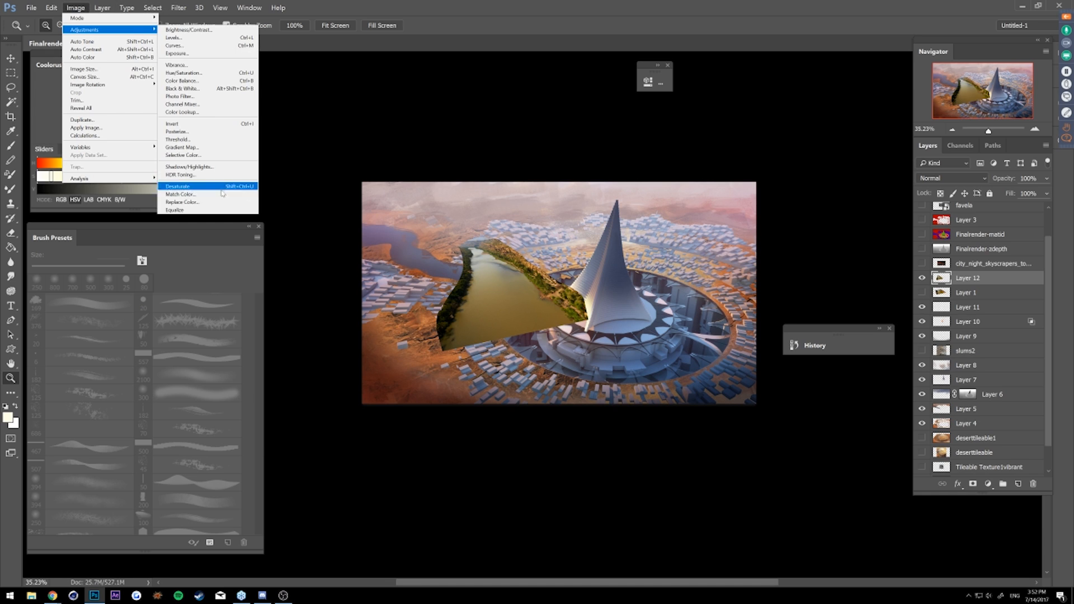
pyautogui.click(184, 194)
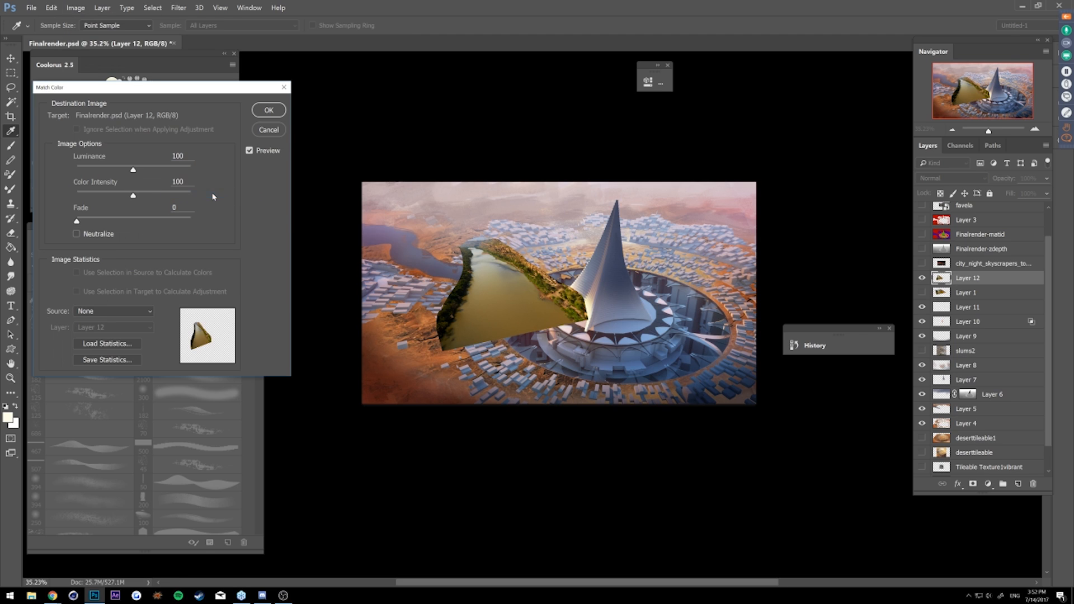
pyautogui.click(129, 314)
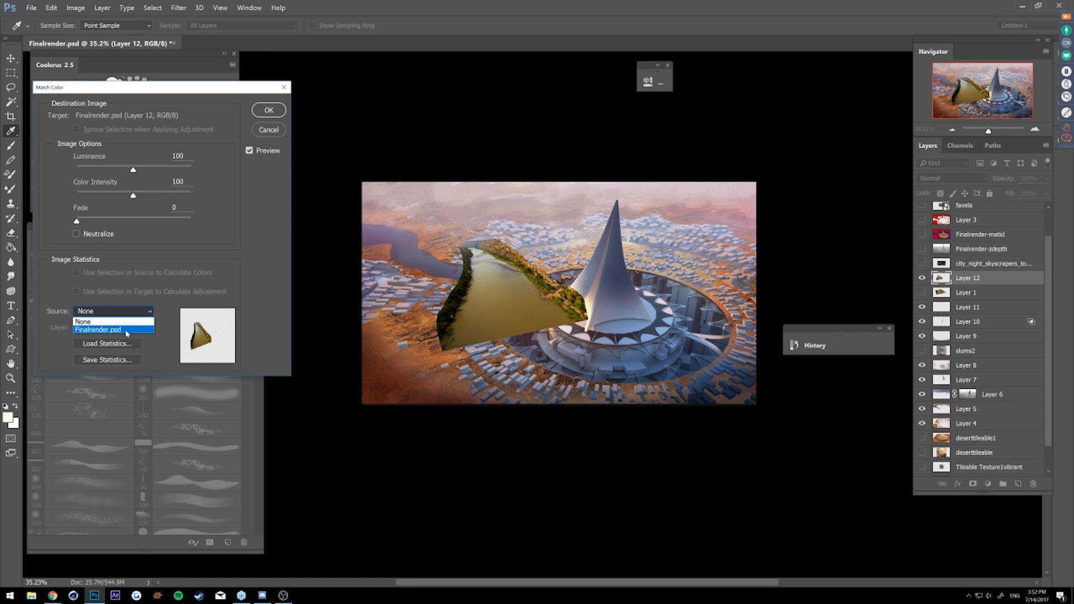
pyautogui.click(127, 330)
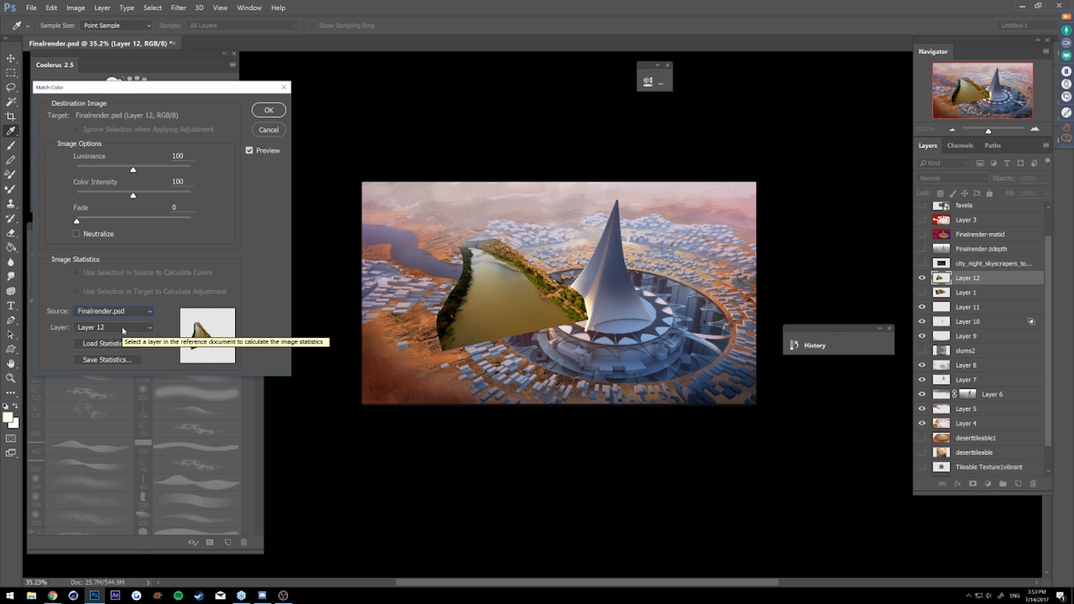
pyautogui.click(124, 331)
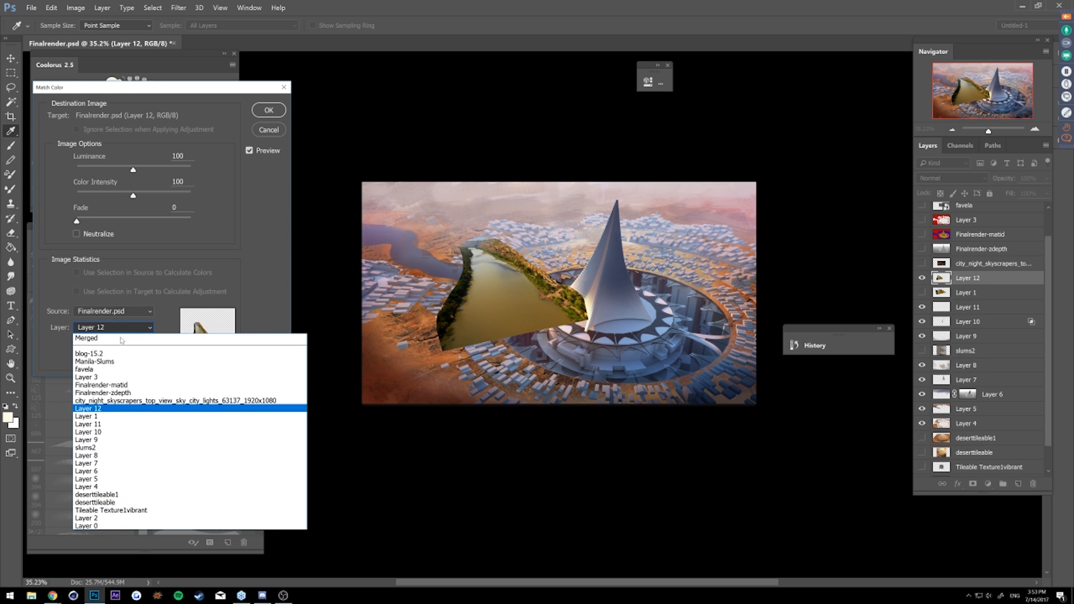
pyautogui.click(122, 338)
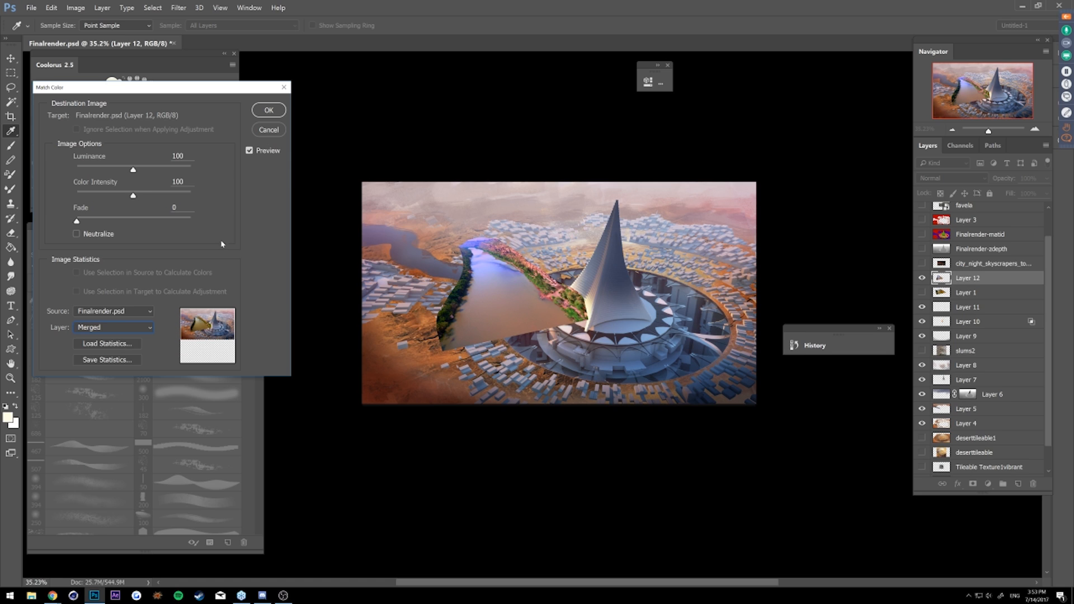
pyautogui.click(269, 130)
pyautogui.press('z')
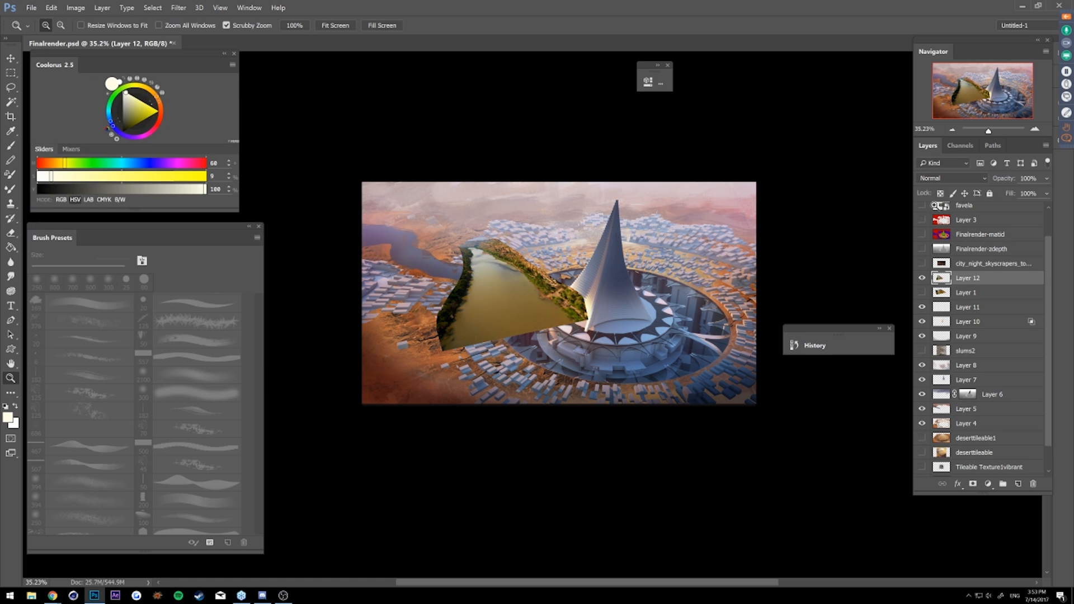
# - Stamp the layers from Layer 1 down to Layer 0 into one merged copy below Layer 12, and select Layer 12
pyautogui.click(979, 300)
pyautogui.scroll(-2, 978, 362)
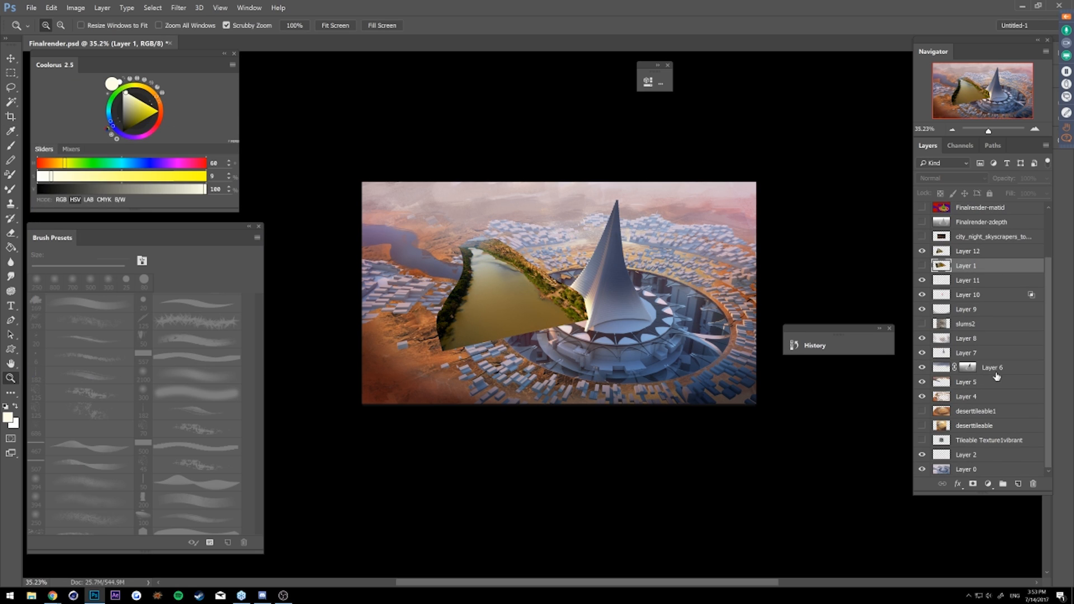
pyautogui.keyDown('shift'); pyautogui.click(982, 473); pyautogui.keyUp('shift')
pyautogui.hotkey('ctrl', 'alt', 'e')
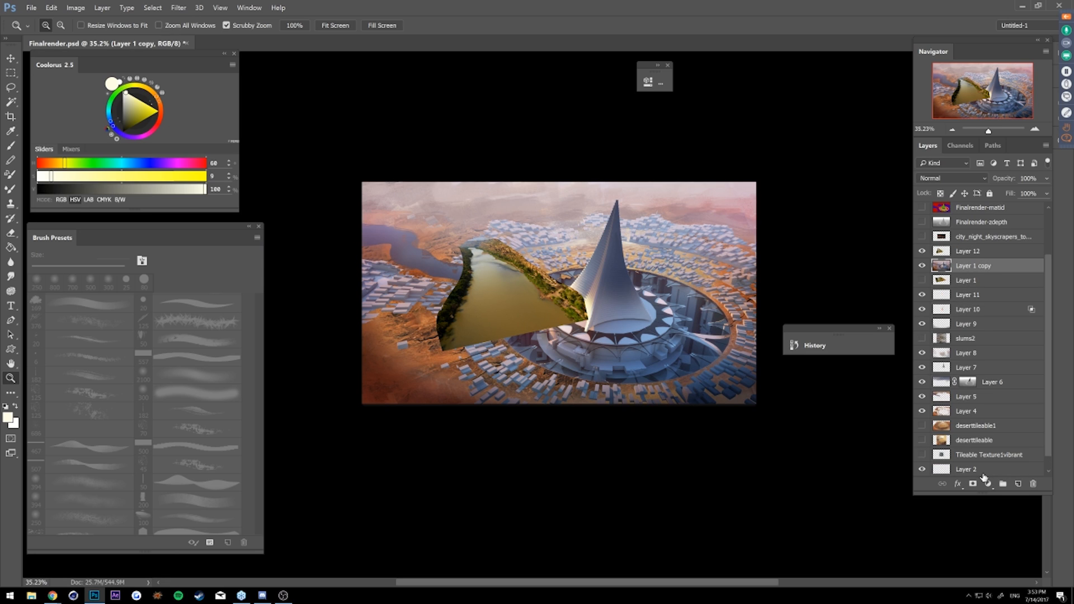
pyautogui.click(1001, 251)
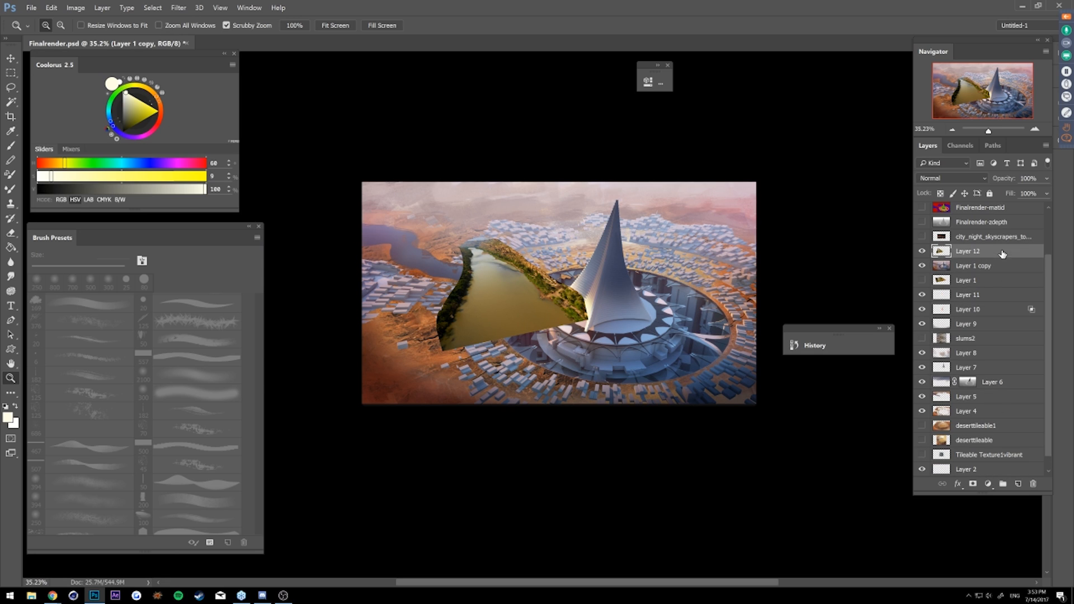
pyautogui.doubleClick(79, 14)
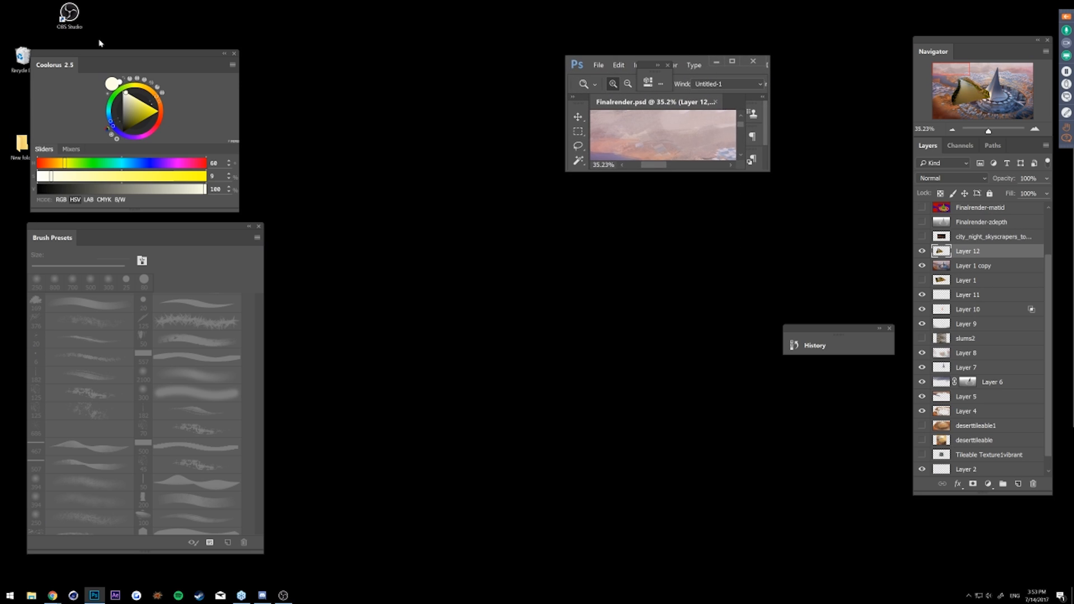
pyautogui.moveTo(705, 64); pyautogui.dragTo(730, 97)
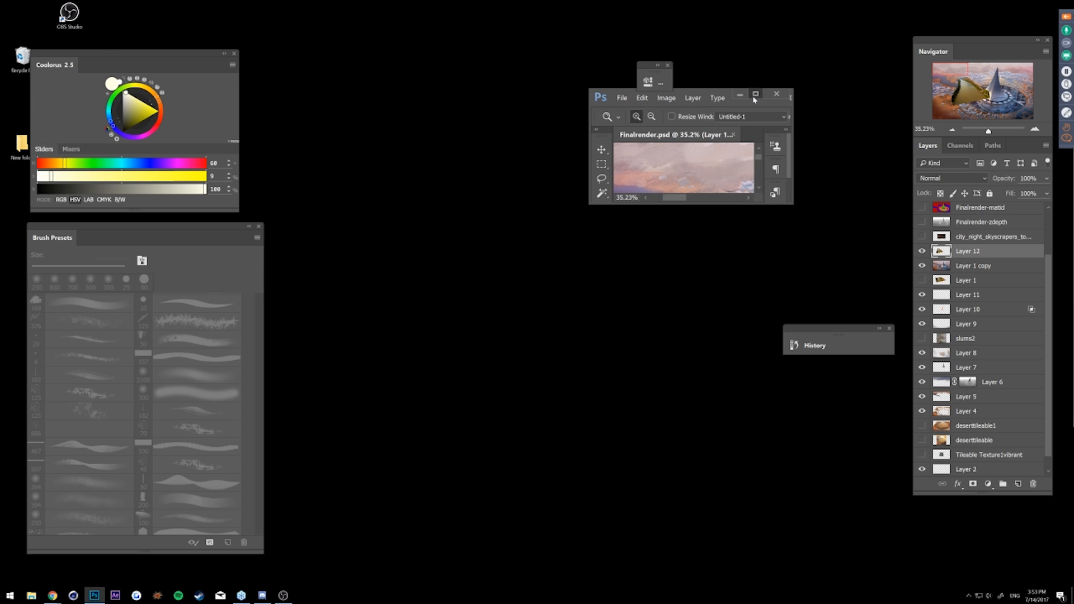
pyautogui.click(755, 93)
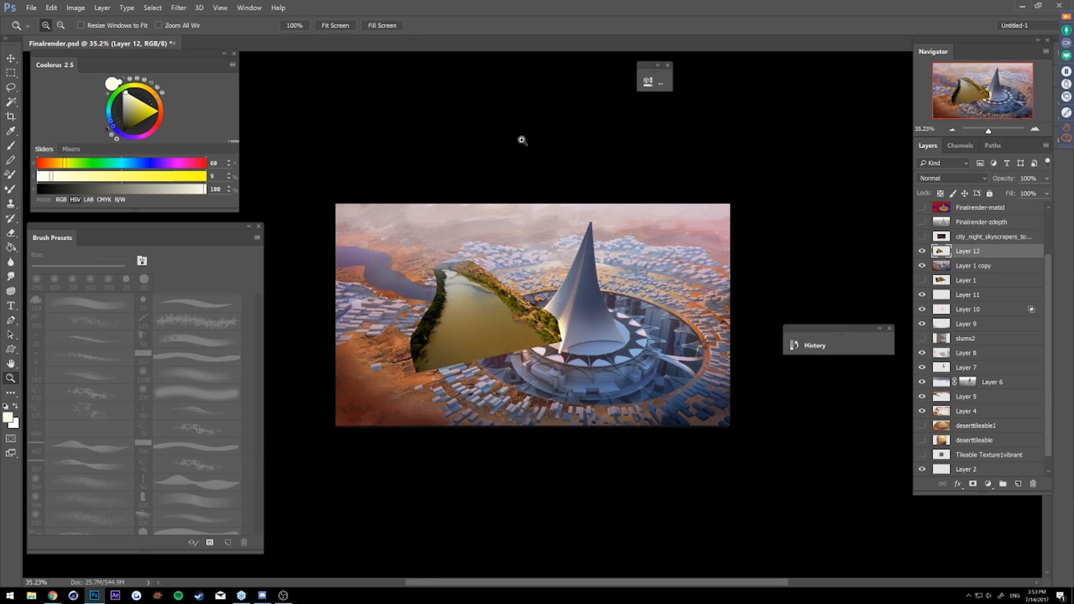
pyautogui.click(72, 9)
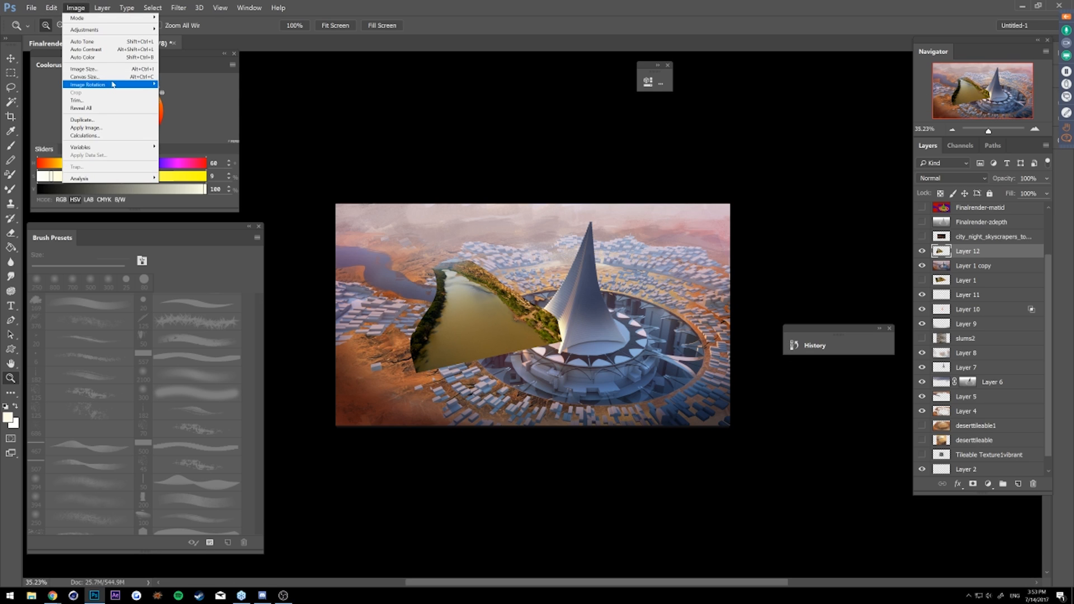
pyautogui.click(82, 69)
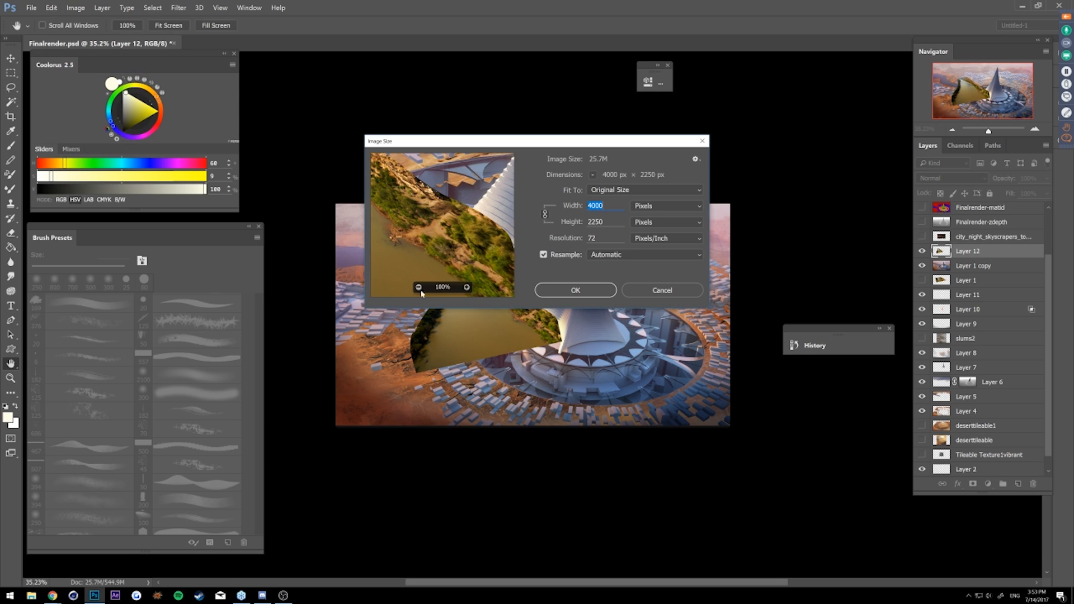
pyautogui.click(656, 290)
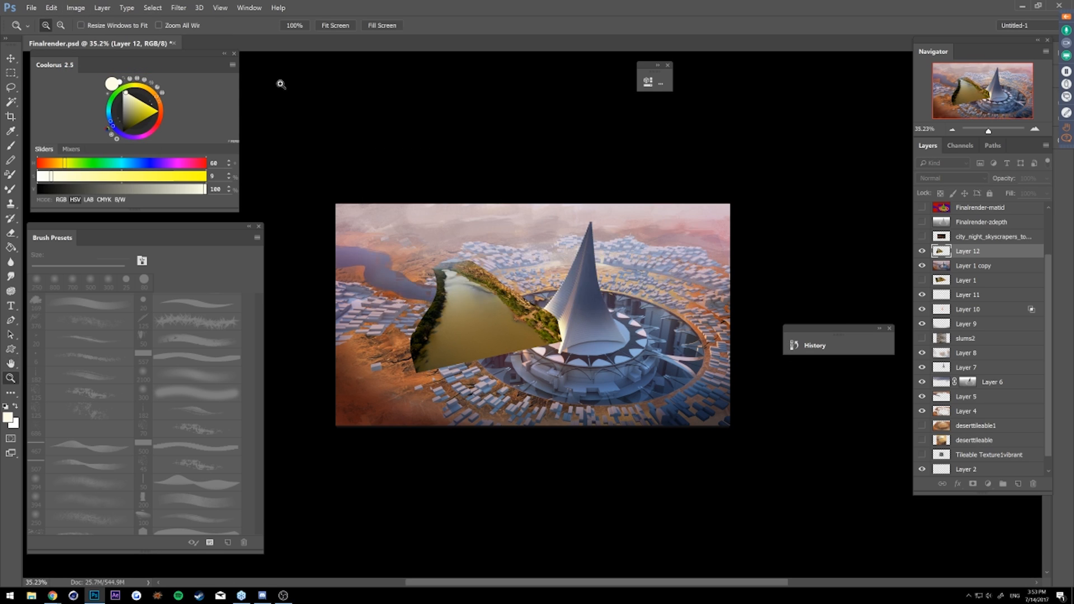
# - Apply Match Color to the river cutout on Layer 12, using Finalrender.psd and Layer 1 copy as the source
pyautogui.click(75, 8)
pyautogui.moveTo(98, 31)
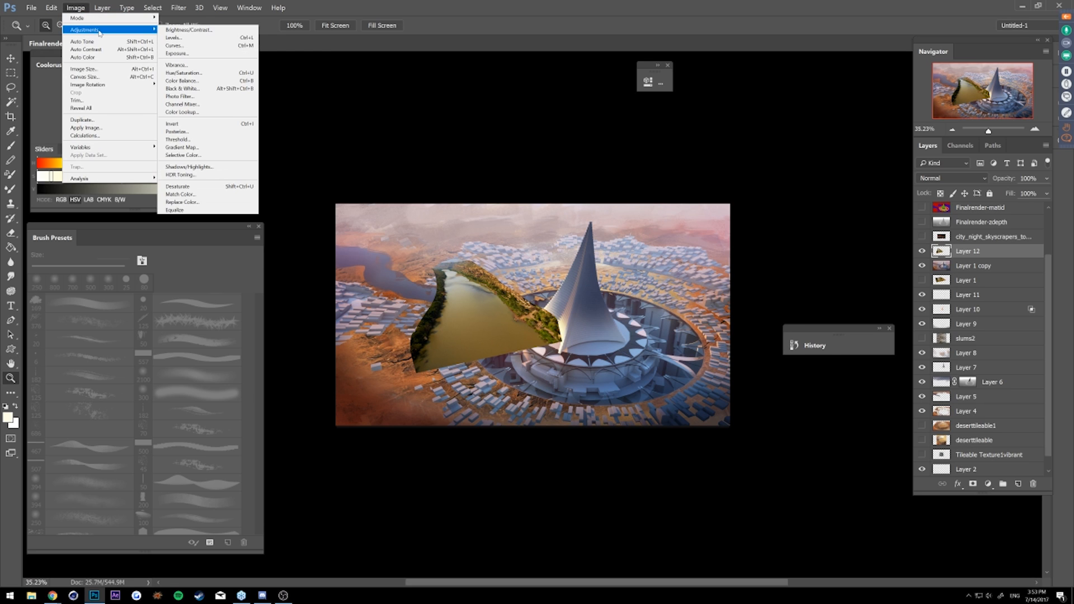
pyautogui.click(203, 194)
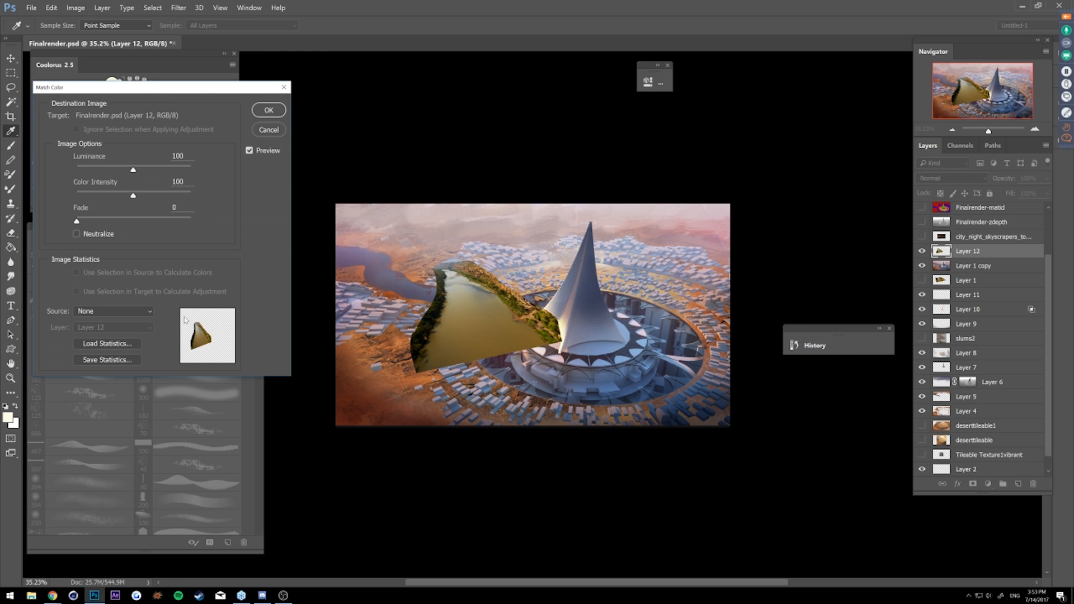
pyautogui.click(146, 311)
pyautogui.click(144, 329)
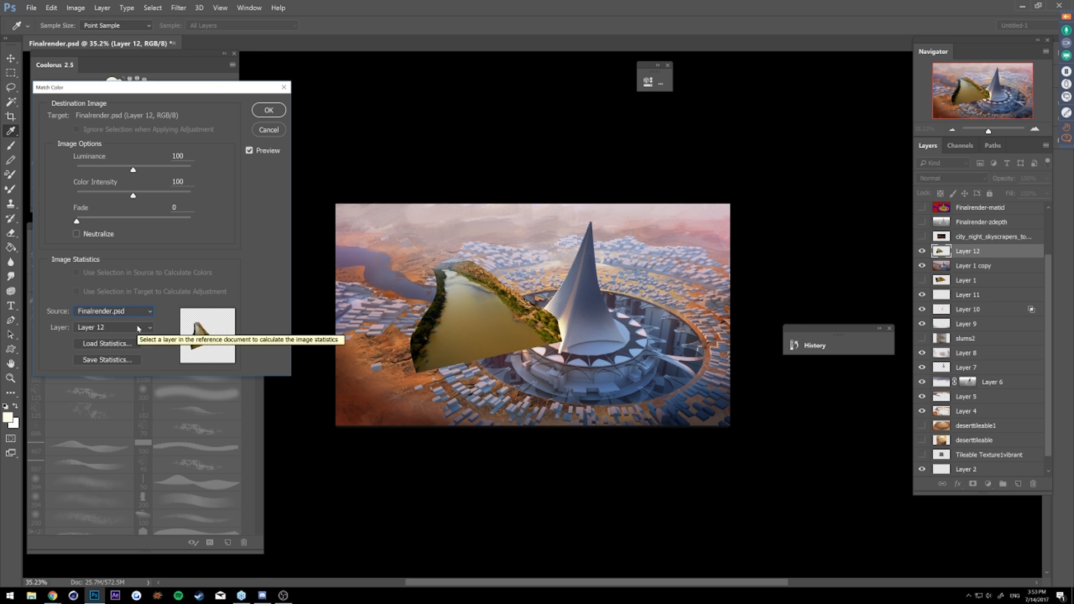
pyautogui.click(139, 328)
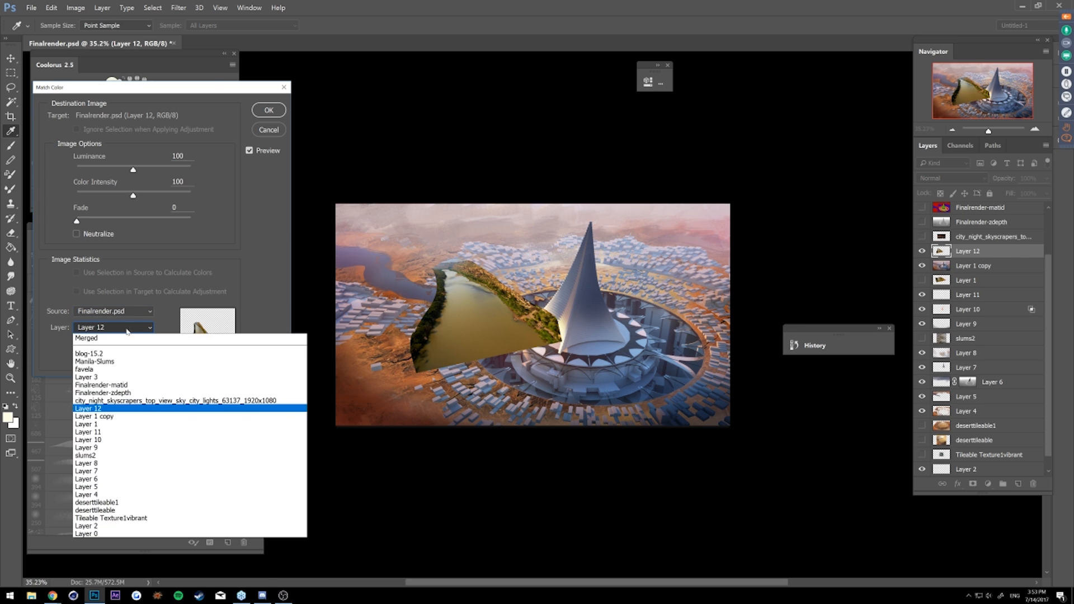
pyautogui.click(114, 417)
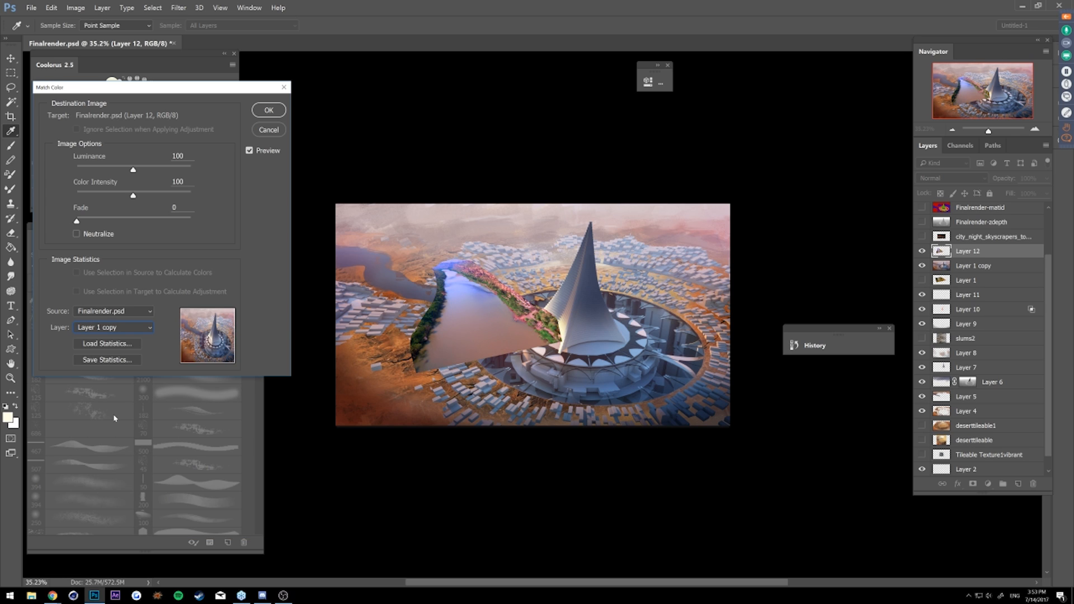
pyautogui.click(277, 109)
pyautogui.press('z')
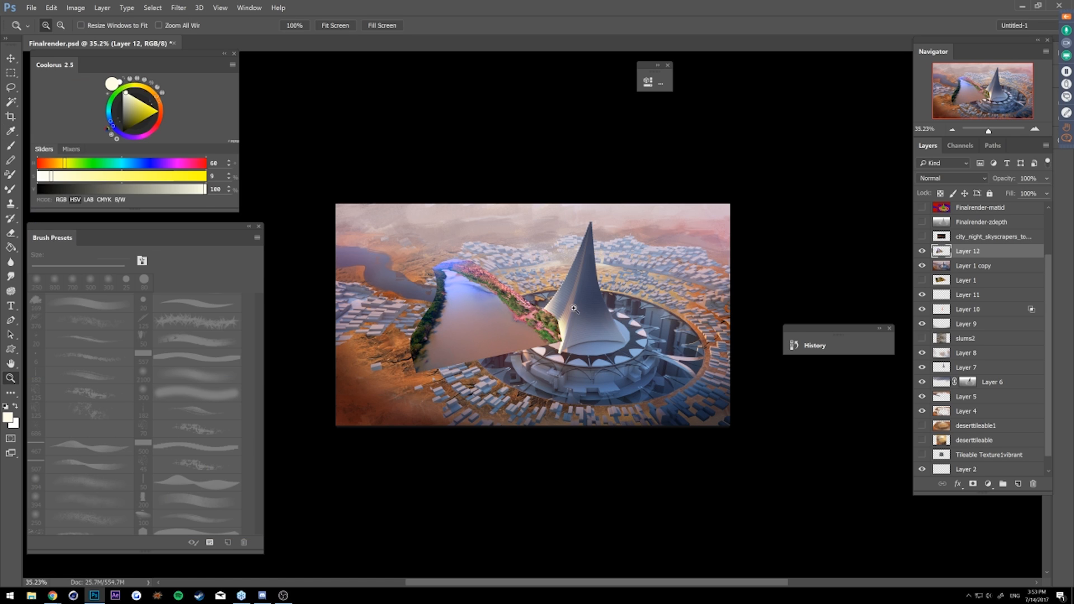
# - Distort the river cutout with Free Transform so its far end leans toward the painted river and its near end shifts toward the spire
pyautogui.hotkey('ctrl', 't')
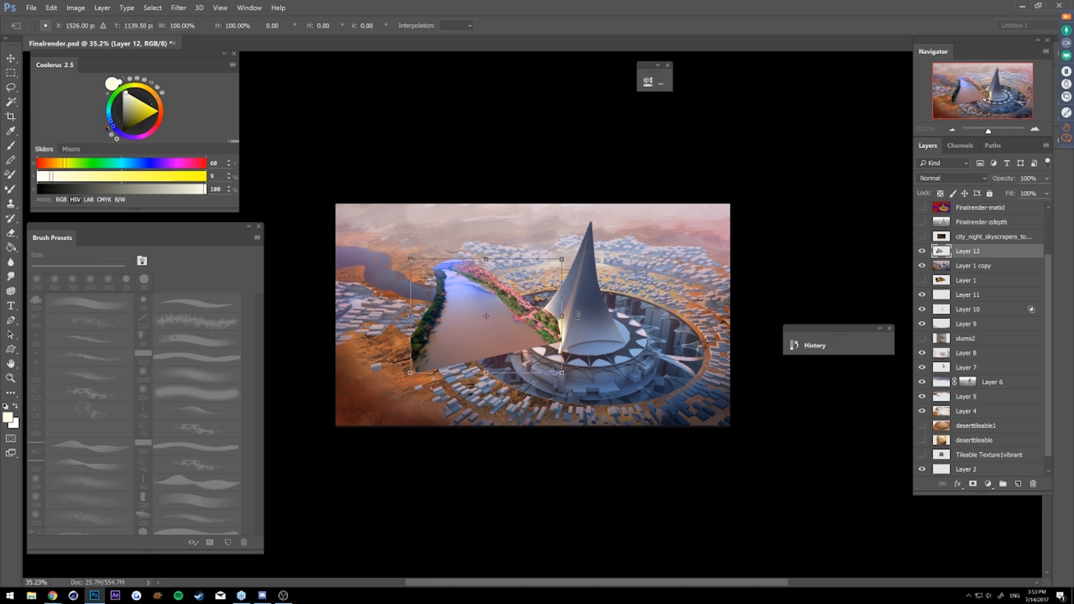
pyautogui.keyDown('ctrl'); pyautogui.moveTo(486, 261); pyautogui.dragTo(328, 263); pyautogui.keyUp('ctrl')
pyautogui.keyDown('ctrl'); pyautogui.moveTo(531, 323); pyautogui.dragTo(565, 322); pyautogui.keyUp('ctrl')
pyautogui.keyDown('ctrl'); pyautogui.moveTo(413, 374); pyautogui.dragTo(451, 392); pyautogui.keyUp('ctrl')
pyautogui.press('Return')
pyautogui.press('z')
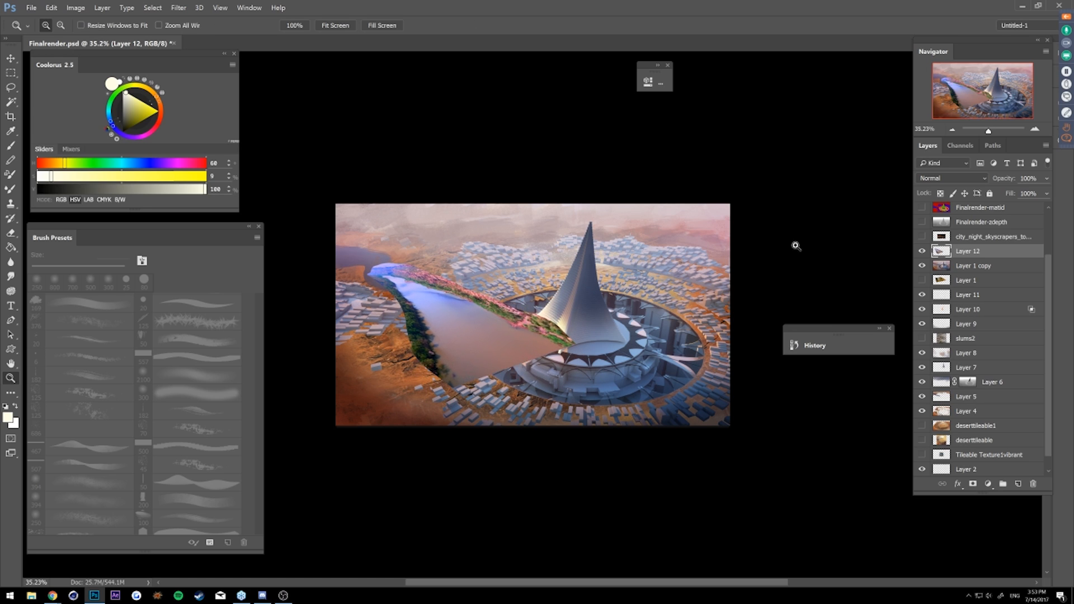
# - Move the river cutout on Layer 12 to the image's upper-right area, beside the spire
pyautogui.click(921, 252)
pyautogui.hotkey('ctrl', 't')
pyautogui.moveTo(515, 333); pyautogui.dragTo(748, 272)
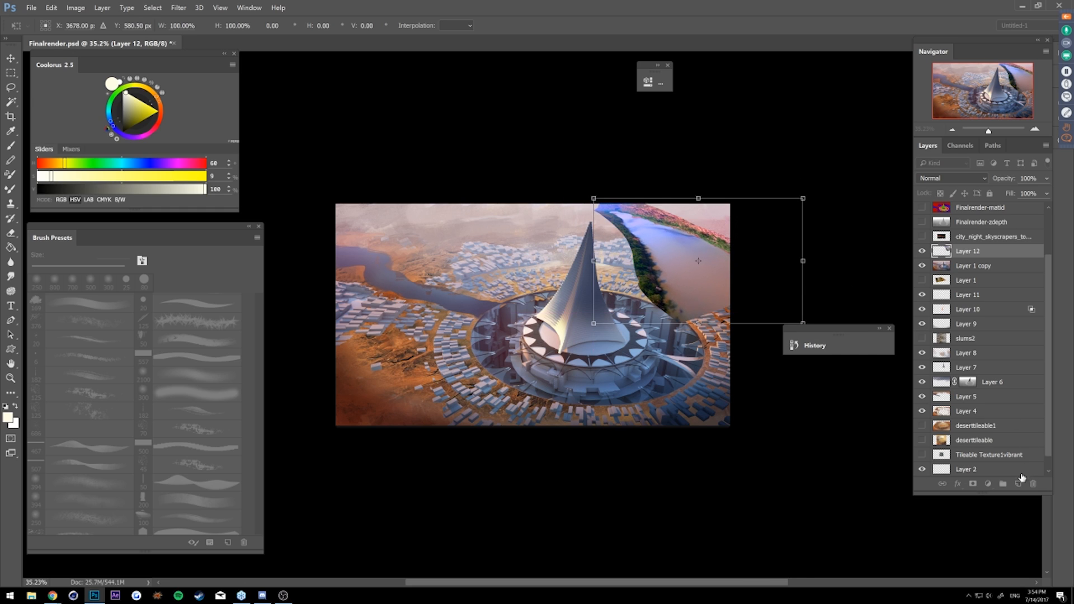
pyautogui.press('Return')
pyautogui.press('z')
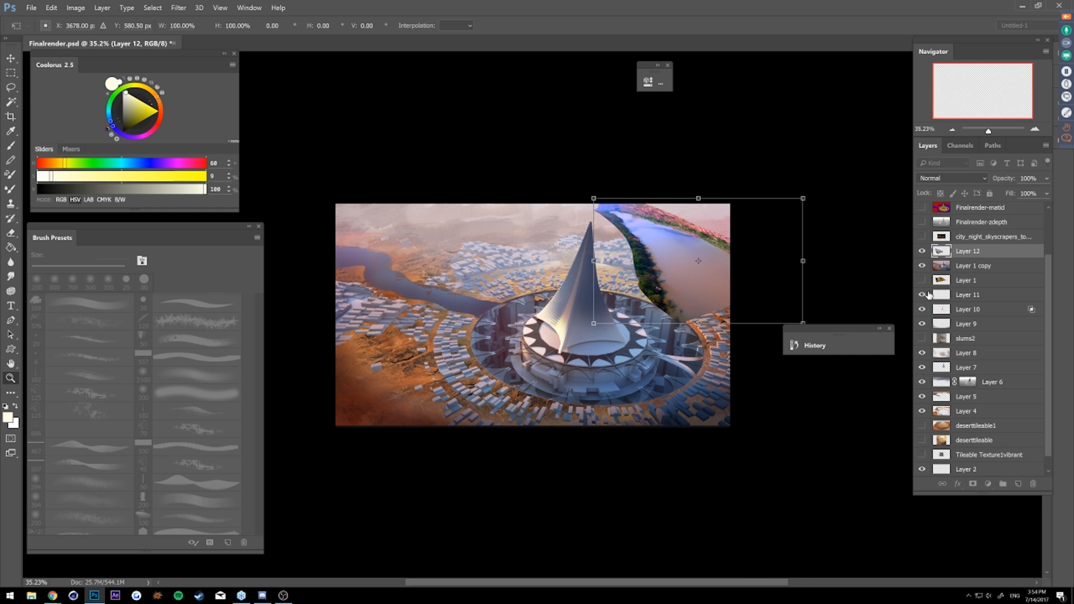
# - Load the Mixer Brush with foliage sampled from the river cutout's green bank, using the 302 preset reduced to 175 px
pyautogui.press('b')
pyautogui.click(196, 492)
pyautogui.press('[')
pyautogui.press('[')
pyautogui.press('[')
pyautogui.press('[')
pyautogui.press('[')
pyautogui.press('[')
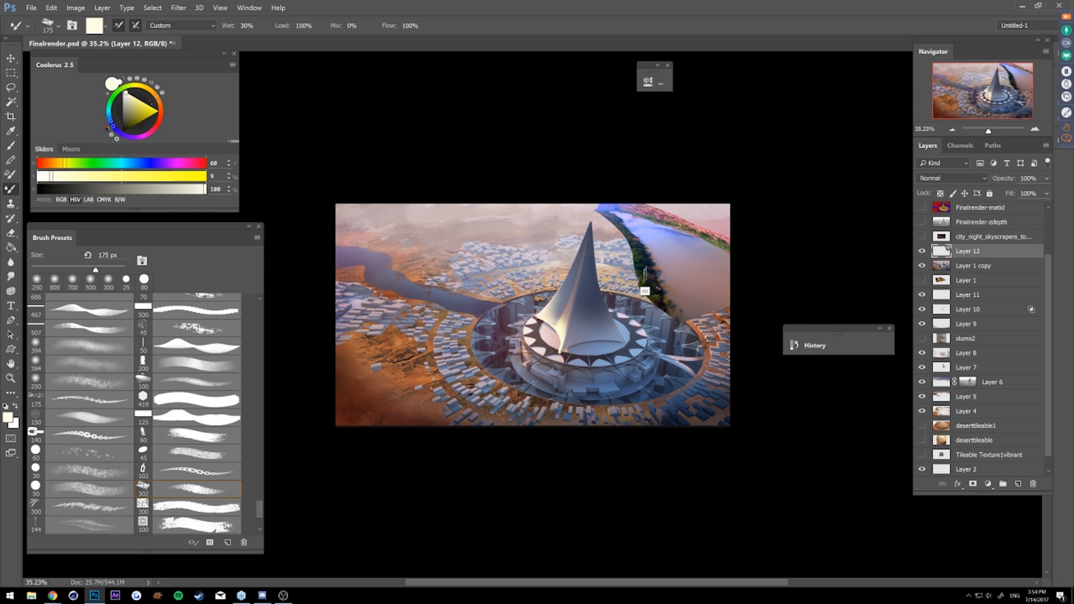
pyautogui.keyDown('alt'); pyautogui.click(644, 278); pyautogui.keyUp('alt')
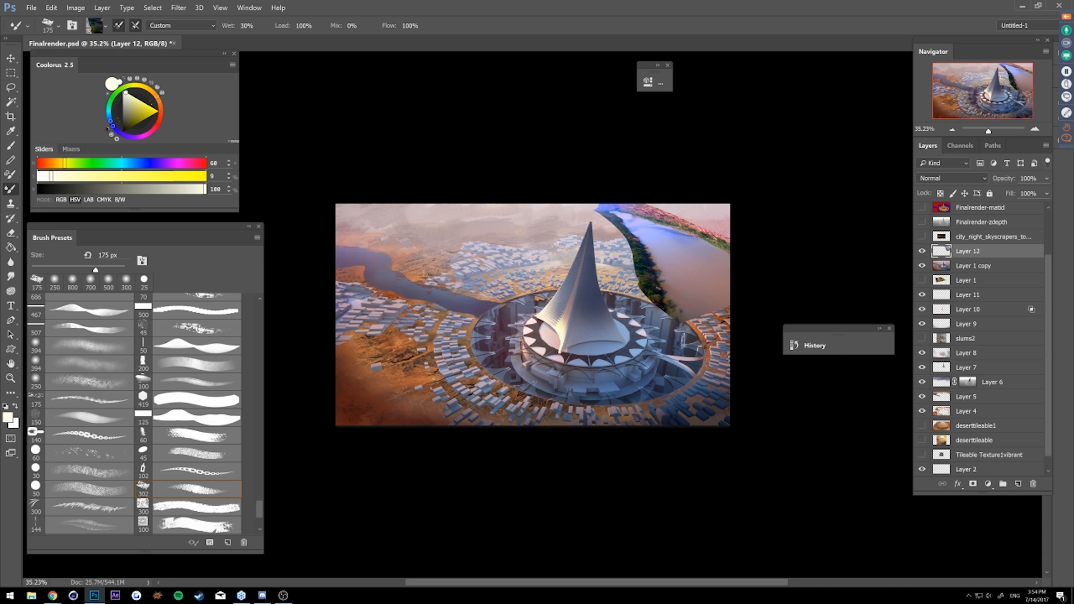
# - Create a layer above Layer 12, paint tree clumps among the houses left of the ring with 0% wetness, and hide Layer 12
pyautogui.click(1018, 484)
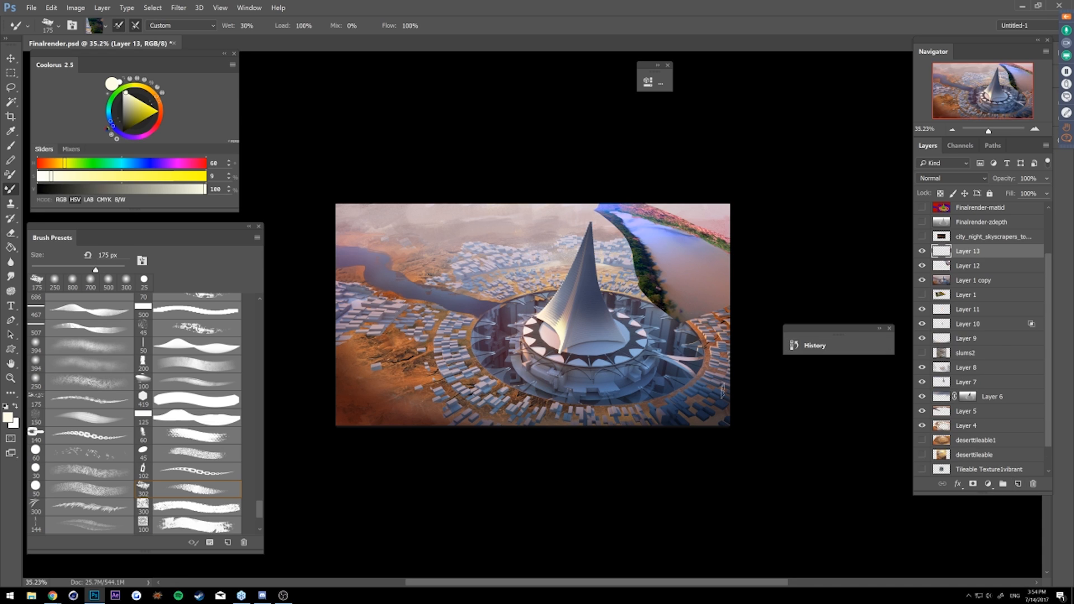
pyautogui.write('0')
pyautogui.press('Return')
pyautogui.moveTo(457, 339)
pyautogui.mouseDown()
pyautogui.moveTo(462, 319)
pyautogui.moveTo(431, 370)
pyautogui.mouseUp()
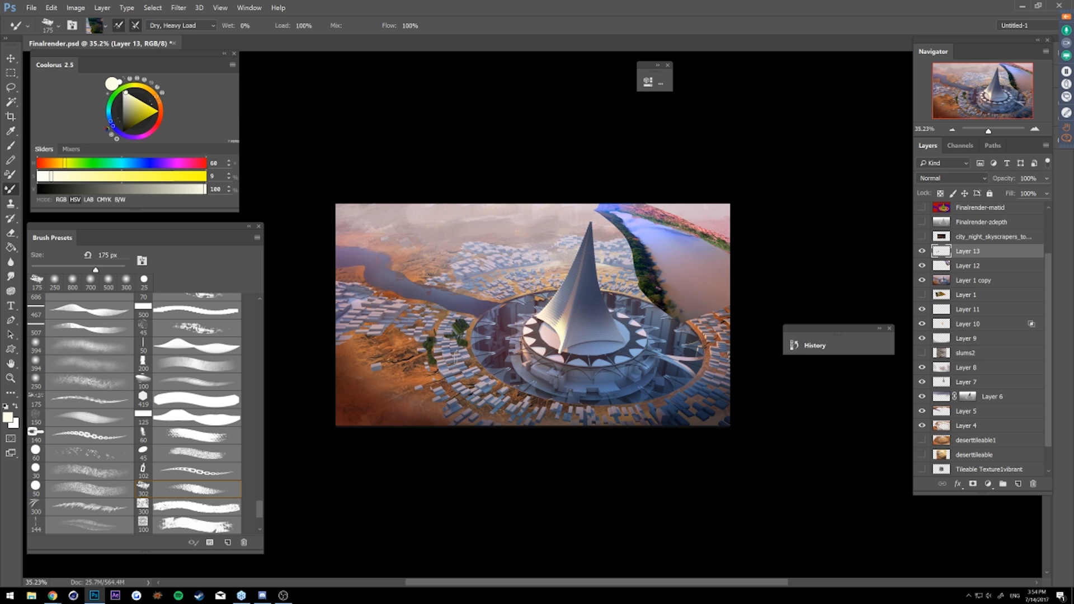
pyautogui.hotkey('shift', '0')
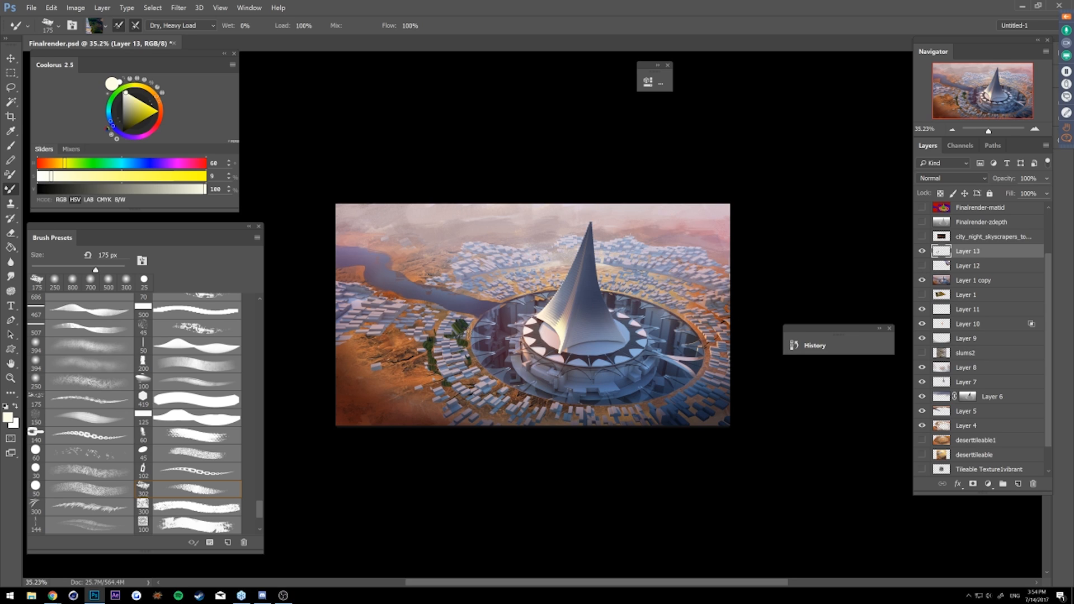
# - Sample the painted trees and add more clumps among the houses left of the ring and along its far edge
pyautogui.keyDown('alt'); pyautogui.click(466, 332); pyautogui.keyUp('alt')
pyautogui.press('z')
pyautogui.moveTo(457, 328); pyautogui.dragTo(525, 320)
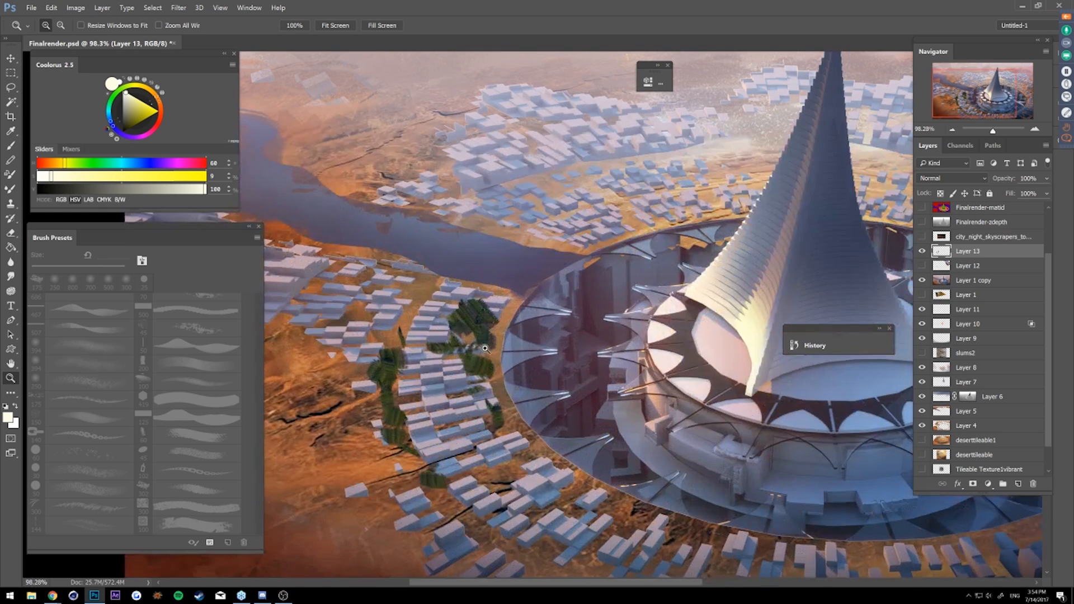
pyautogui.press('b')
pyautogui.moveTo(395, 372)
pyautogui.mouseDown()
pyautogui.moveTo(400, 311)
pyautogui.moveTo(389, 335)
pyautogui.moveTo(398, 319)
pyautogui.moveTo(464, 322)
pyautogui.moveTo(414, 285)
pyautogui.moveTo(420, 271)
pyautogui.moveTo(417, 302)
pyautogui.moveTo(426, 280)
pyautogui.mouseUp()
pyautogui.moveTo(553, 235)
pyautogui.mouseDown()
pyautogui.moveTo(540, 221)
pyautogui.moveTo(551, 226)
pyautogui.mouseUp()
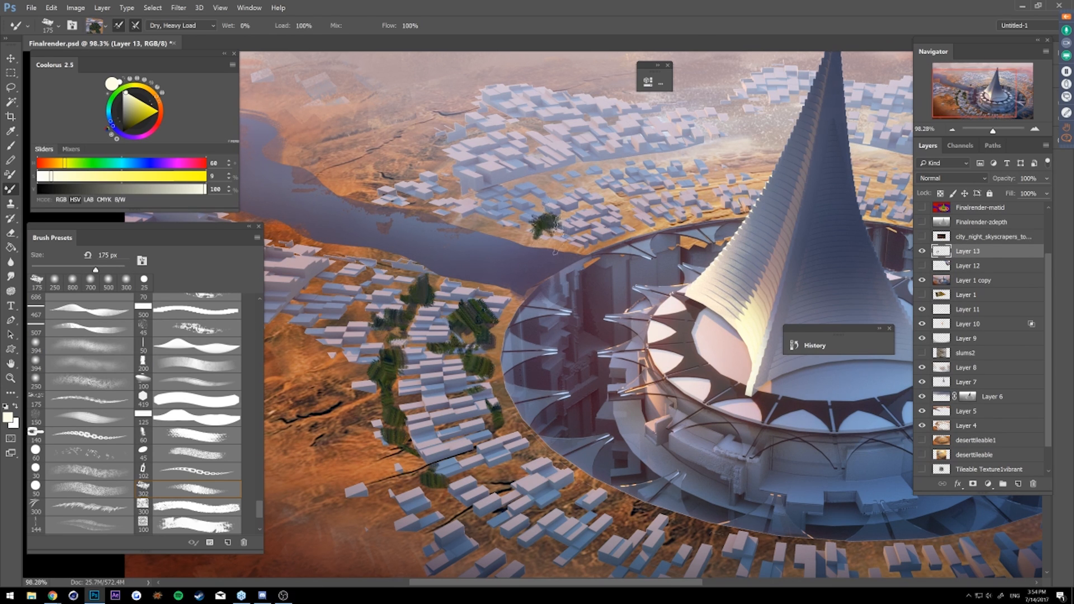
pyautogui.moveTo(621, 221); pyautogui.dragTo(635, 222)
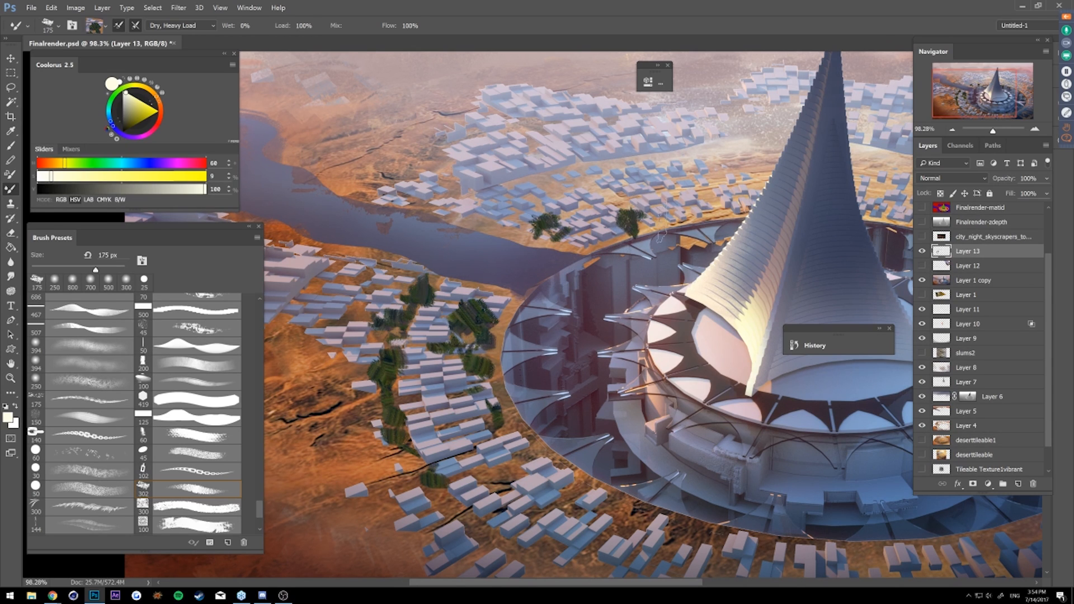
# - Lock Layer 13's transparent pixels and brush lightly over the trees behind the ring with cream at 20% opacity
pyautogui.press('z')
pyautogui.moveTo(657, 232); pyautogui.dragTo(618, 254)
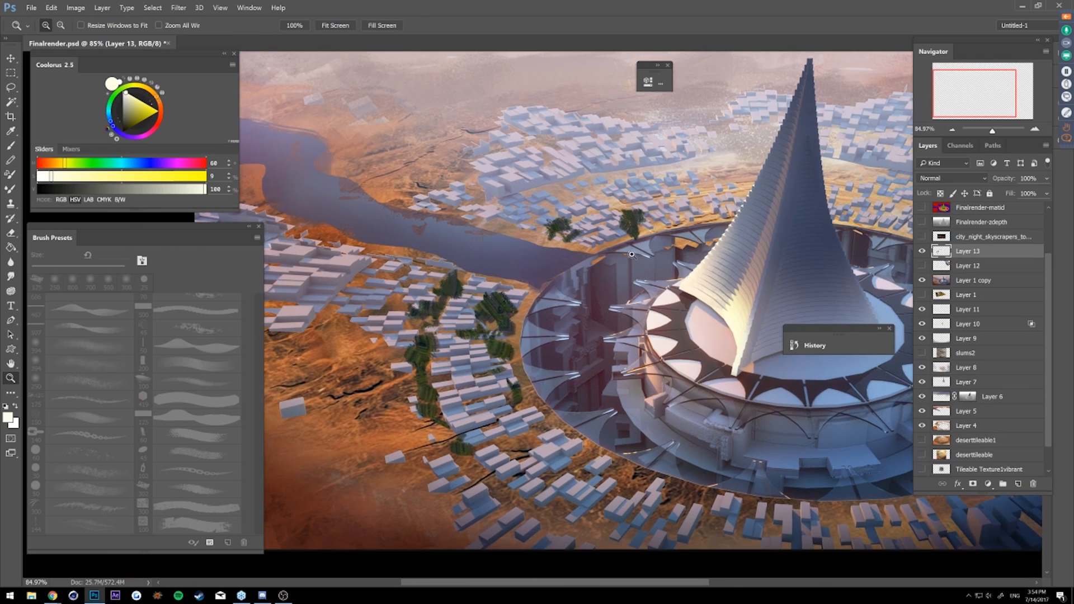
pyautogui.click(939, 193)
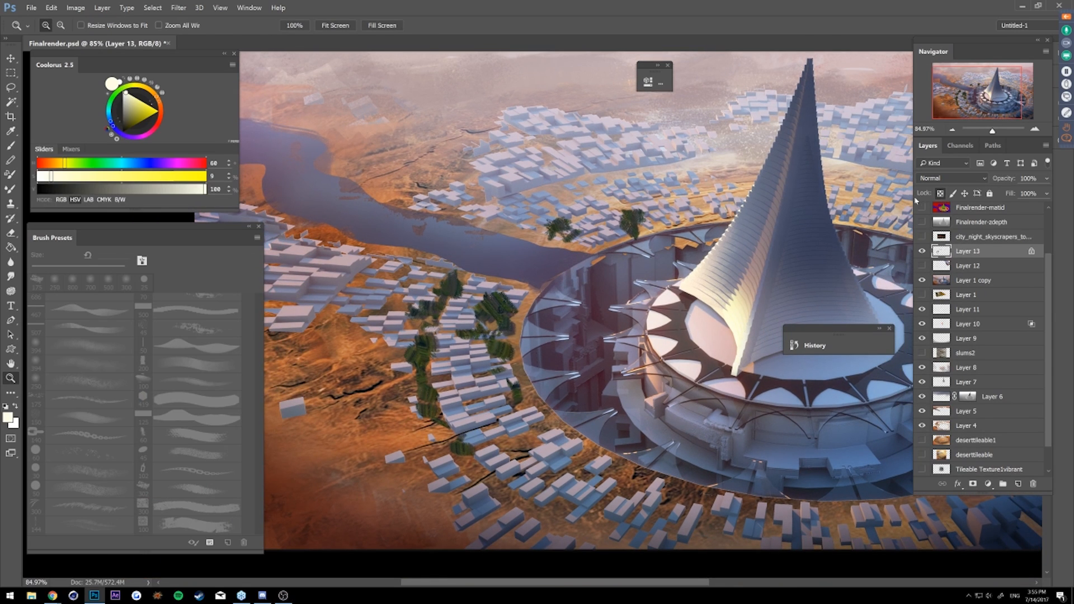
pyautogui.press('b')
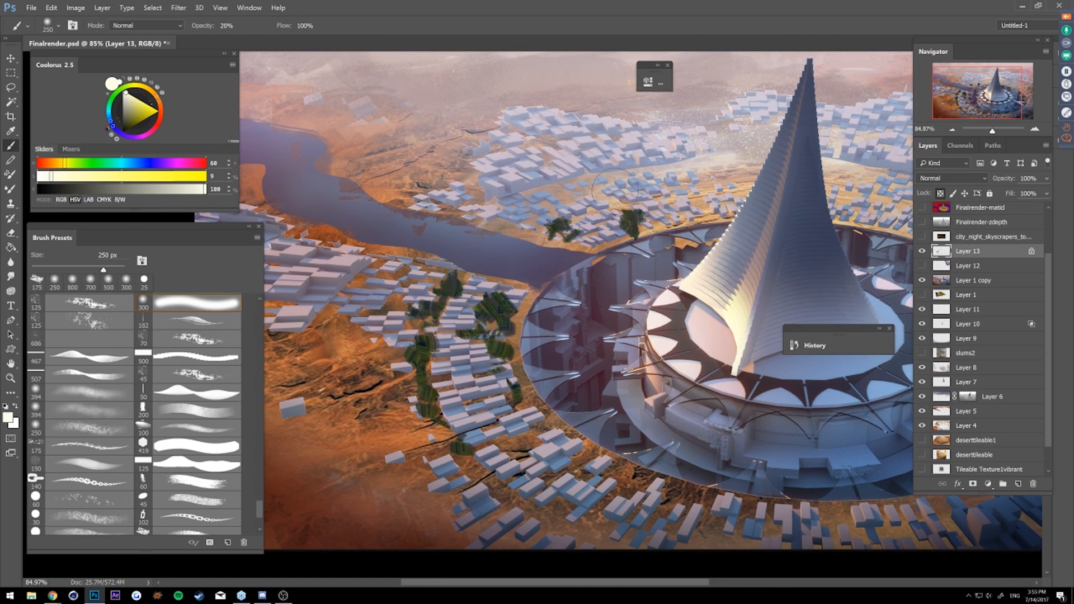
pyautogui.click(616, 182)
pyautogui.moveTo(635, 238)
pyautogui.mouseDown()
pyautogui.moveTo(621, 221)
pyautogui.moveTo(551, 238)
pyautogui.mouseUp()
pyautogui.press('z')
pyautogui.moveTo(615, 223); pyautogui.dragTo(503, 218)
pyautogui.moveTo(703, 217); pyautogui.dragTo(755, 275)
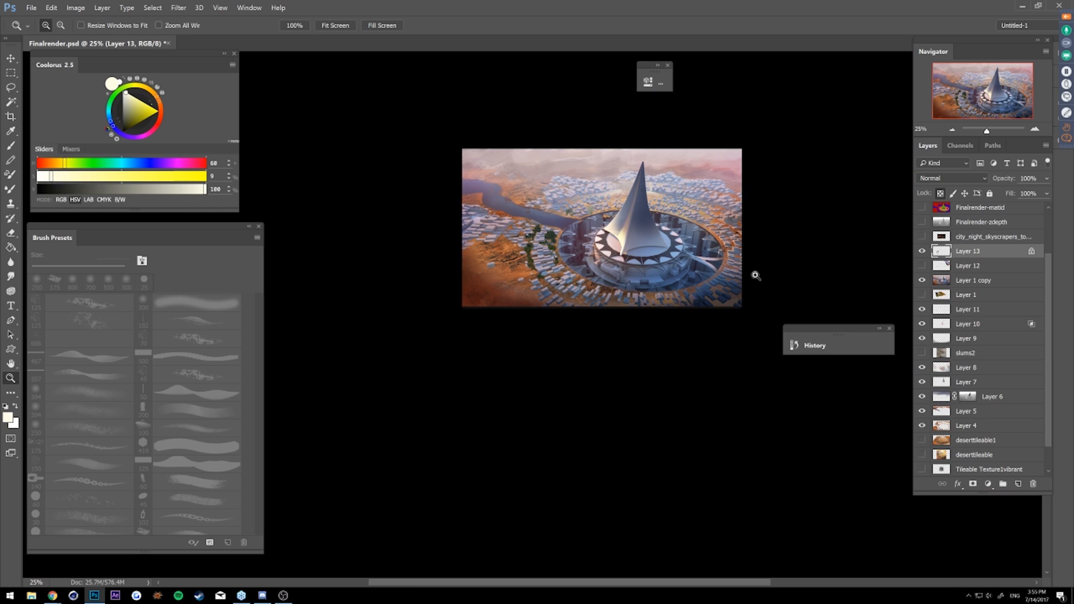
# - Create a layer above Layer 13 and paint sampled foliage into the image's lower-right corner with a 200 px Mixer Brush
pyautogui.click(1017, 485)
pyautogui.press('b')
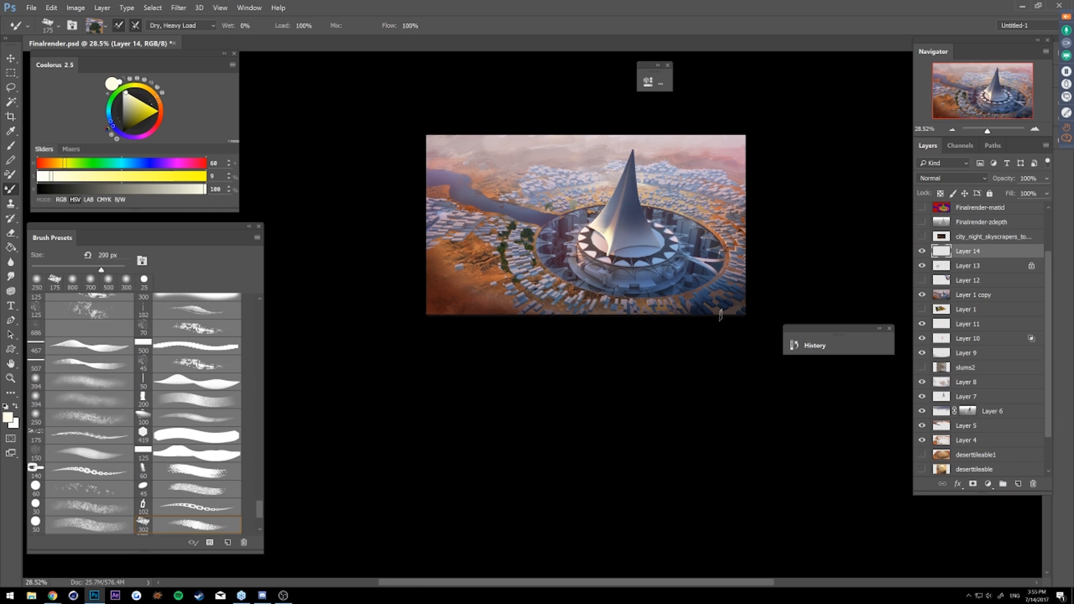
pyautogui.keyDown('alt'); pyautogui.click(502, 268); pyautogui.keyUp('alt')
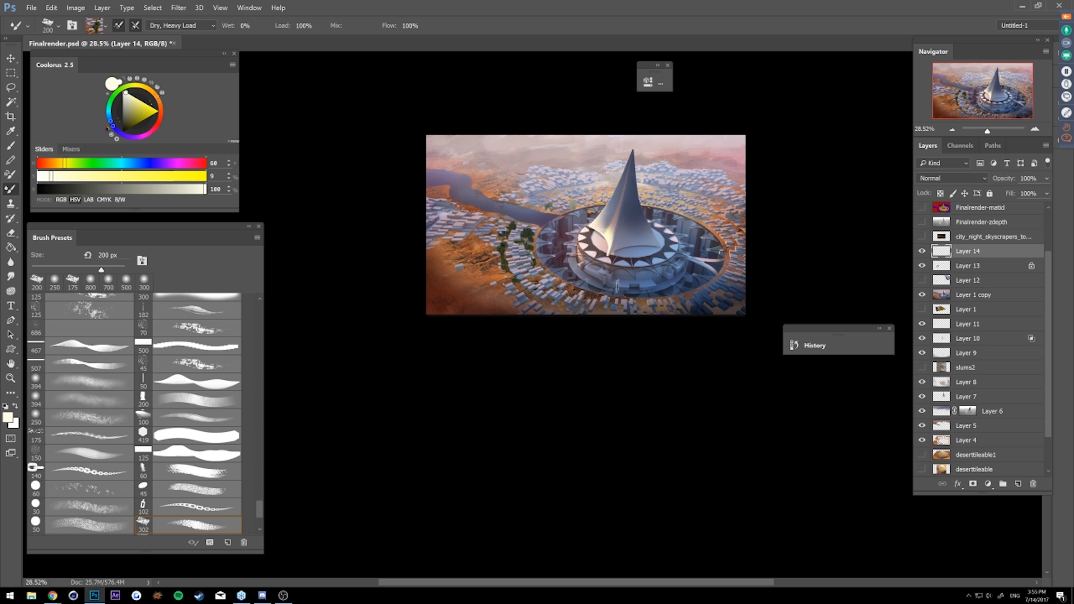
pyautogui.moveTo(719, 308); pyautogui.dragTo(731, 306)
pyautogui.keyDown('alt'); pyautogui.click(524, 242); pyautogui.keyUp('alt')
pyautogui.click(724, 309)
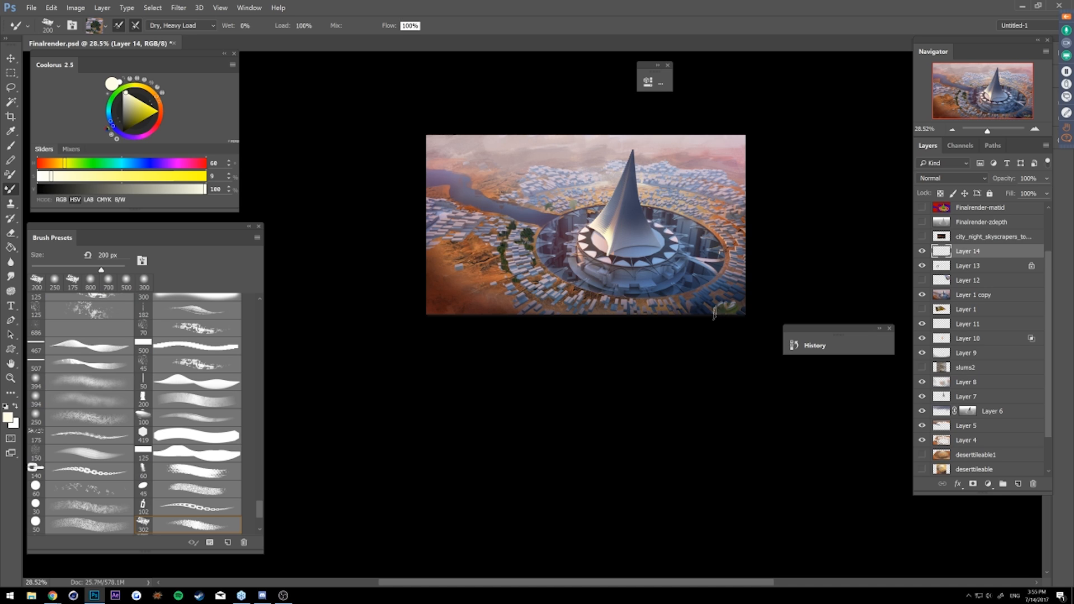
pyautogui.click(734, 302)
pyautogui.moveTo(719, 312)
pyautogui.mouseDown()
pyautogui.moveTo(702, 311)
pyautogui.moveTo(738, 305)
pyautogui.mouseUp()
# - Paint additional tree clumps among the houses and on the desert edge left of the ring
pyautogui.moveTo(500, 265); pyautogui.dragTo(503, 281)
pyautogui.moveTo(485, 245); pyautogui.dragTo(481, 242)
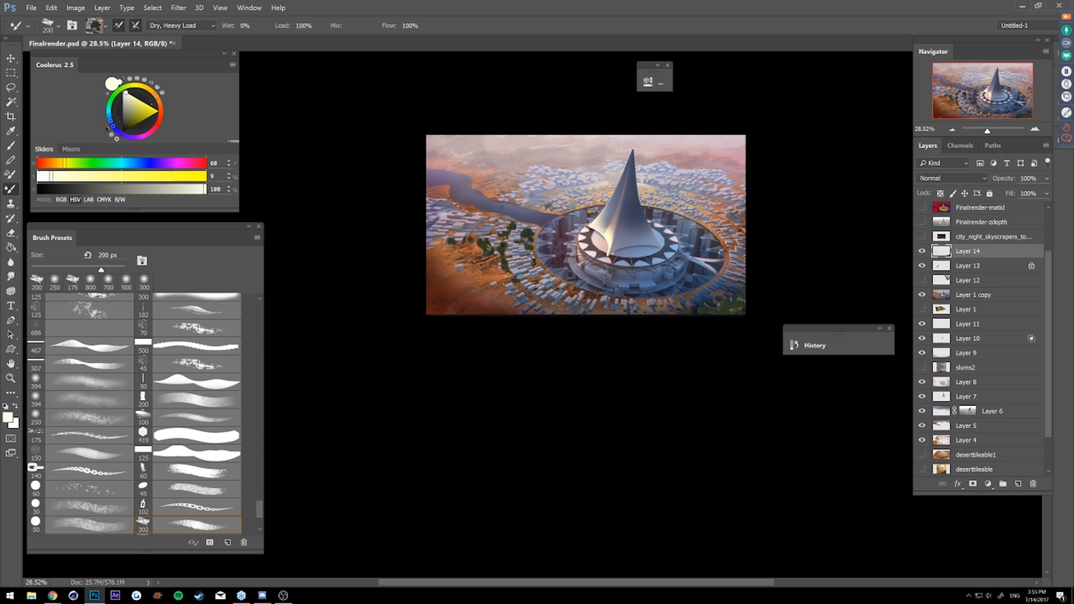
pyautogui.click(442, 241)
pyautogui.click(535, 279)
# - Lock Layer 14's transparent pixels and prepare the 100 px preset brush at 90% opacity and 175 px with dark green sampled from the trees
pyautogui.click(939, 197)
pyautogui.press('b')
pyautogui.click(206, 430)
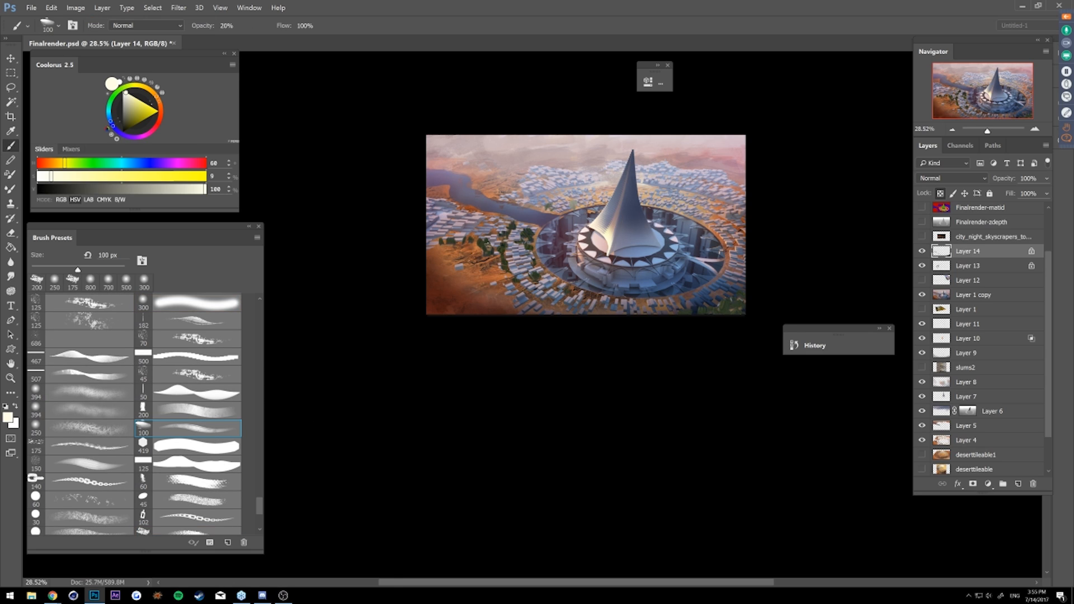
pyautogui.keyDown('alt'); pyautogui.click(502, 245); pyautogui.keyUp('alt')
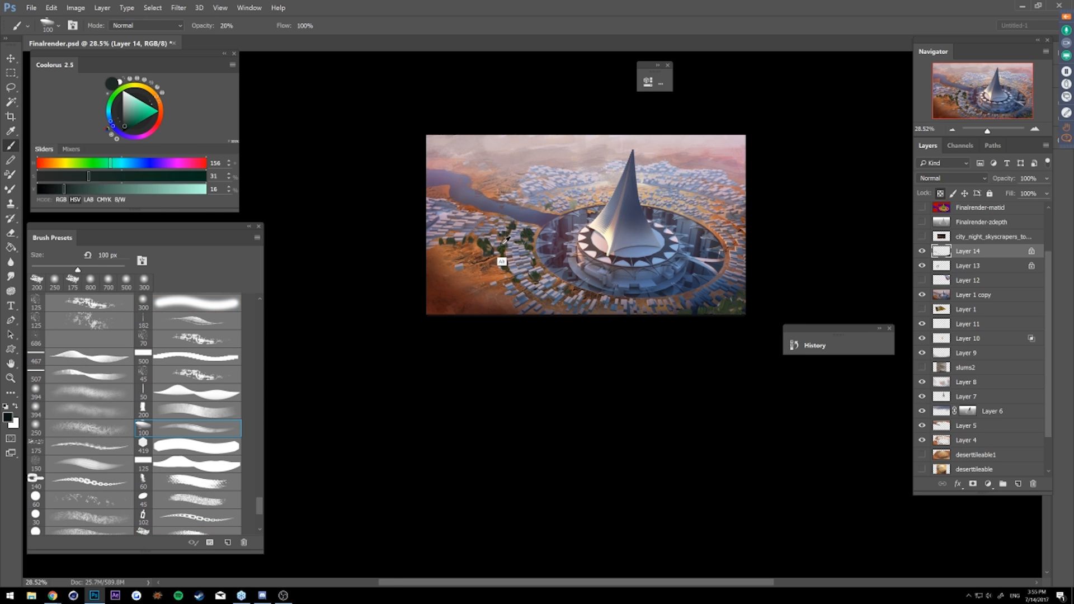
pyautogui.keyDown('alt'); pyautogui.click(506, 241); pyautogui.keyUp('alt')
pyautogui.press('9')
pyautogui.press(']')
pyautogui.press(']')
pyautogui.press(']')
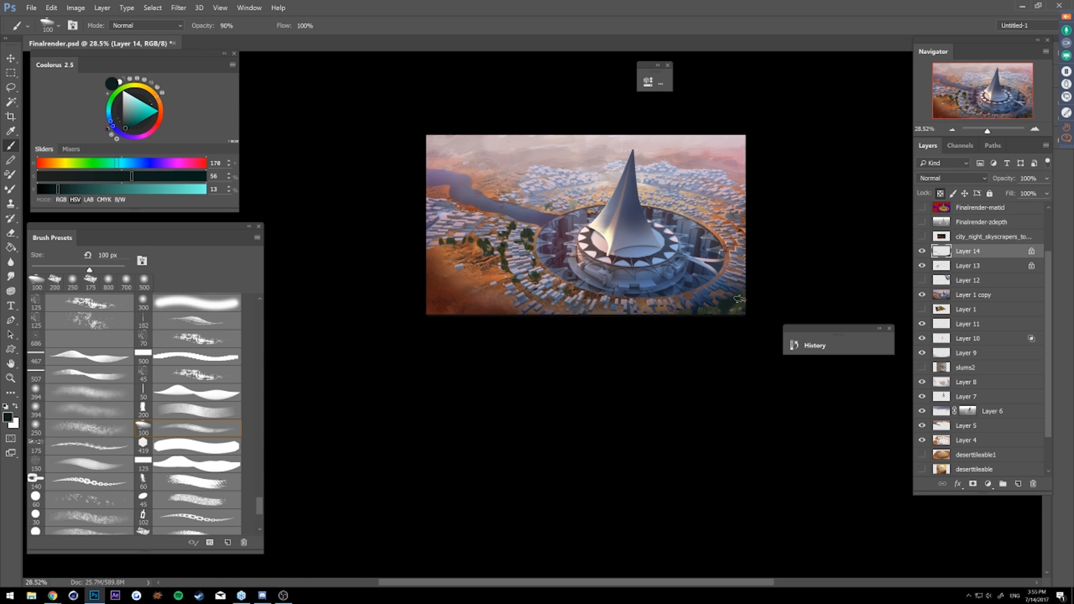
# - Darken the trees along the image's lower-right edge with a larger black brush at 40% opacity
pyautogui.press('d')
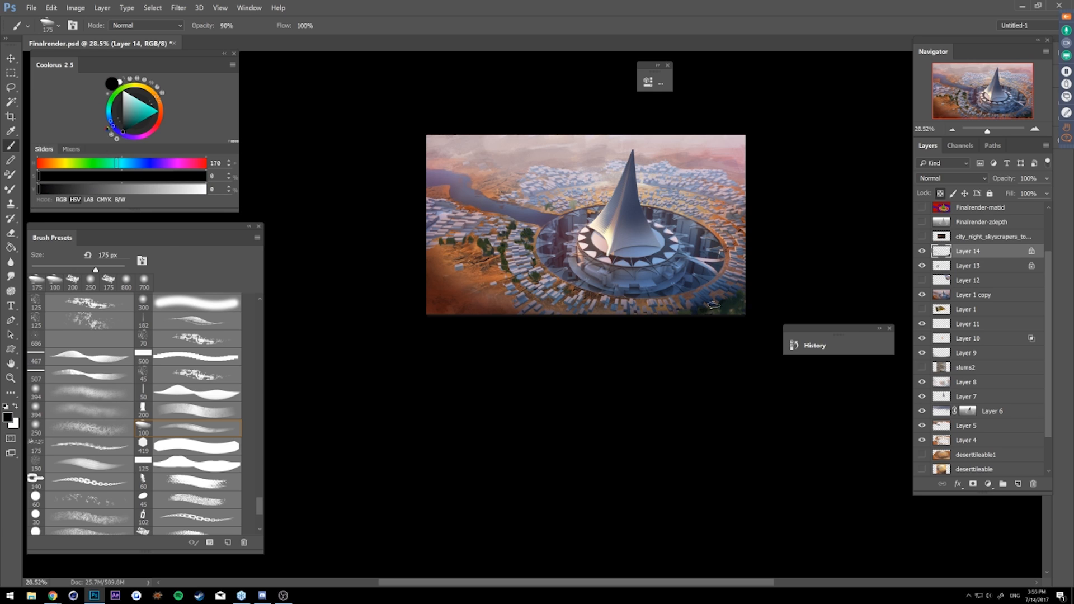
pyautogui.press(']')
pyautogui.press(']')
pyautogui.press('4')
pyautogui.moveTo(745, 294)
pyautogui.mouseDown()
pyautogui.moveTo(712, 323)
pyautogui.moveTo(752, 289)
pyautogui.moveTo(723, 250)
pyautogui.moveTo(731, 253)
pyautogui.mouseUp()
pyautogui.press('z')
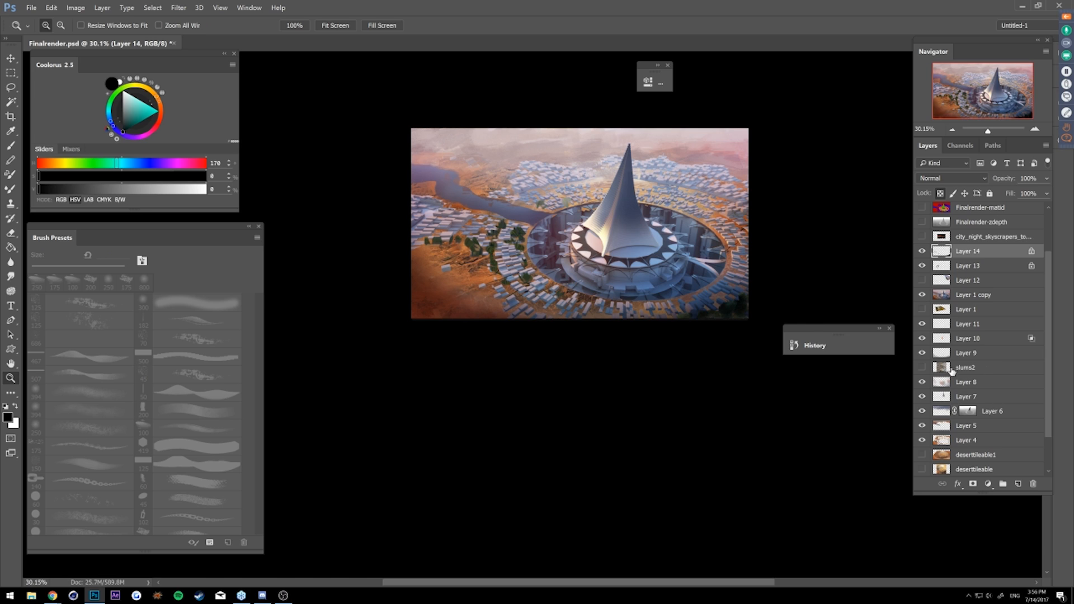
# - Move the Tileable Texture1vibrant layer above Layer 14 in the layer stack
pyautogui.scroll(-2, 1045, 432)
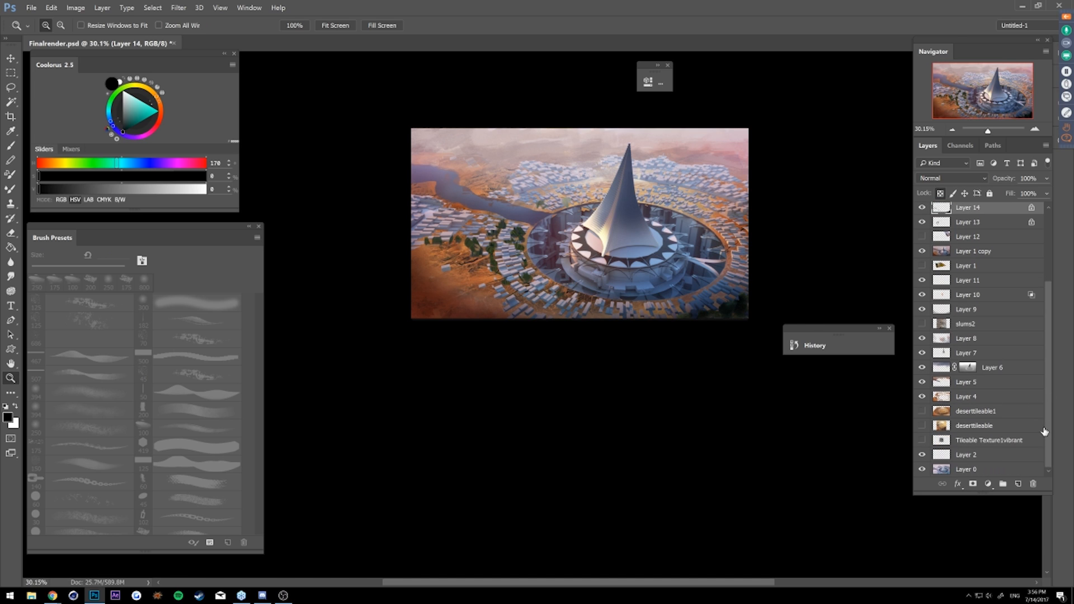
pyautogui.moveTo(957, 439); pyautogui.dragTo(951, 206)
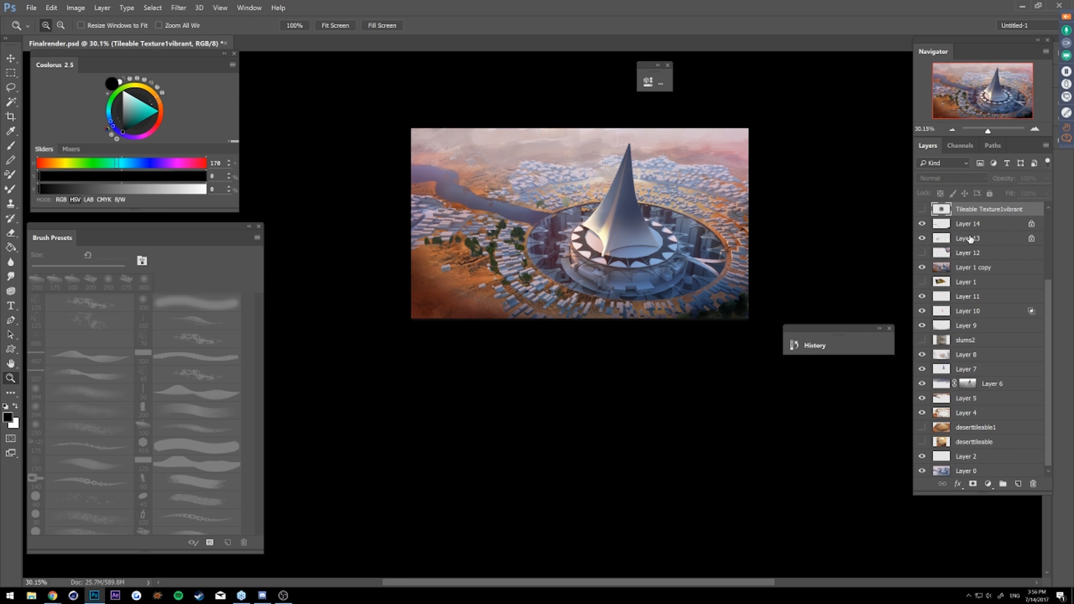
# - Merge all layers from Layer 14 down to Layer 0 into a single layer
pyautogui.click(943, 225)
pyautogui.moveTo(1045, 311); pyautogui.dragTo(1047, 380)
pyautogui.click(1005, 225)
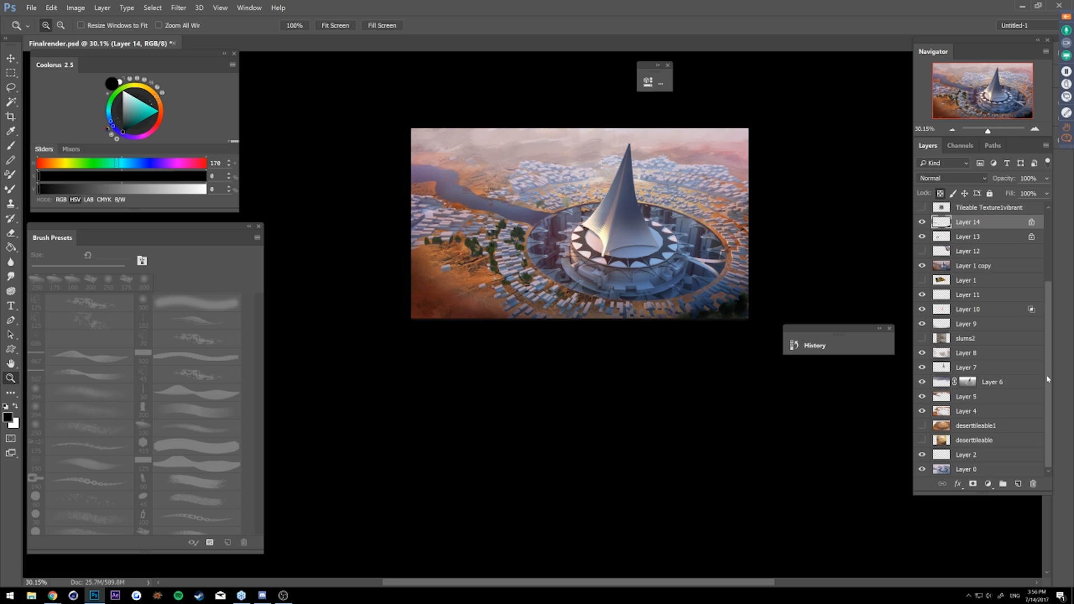
pyautogui.click(986, 470)
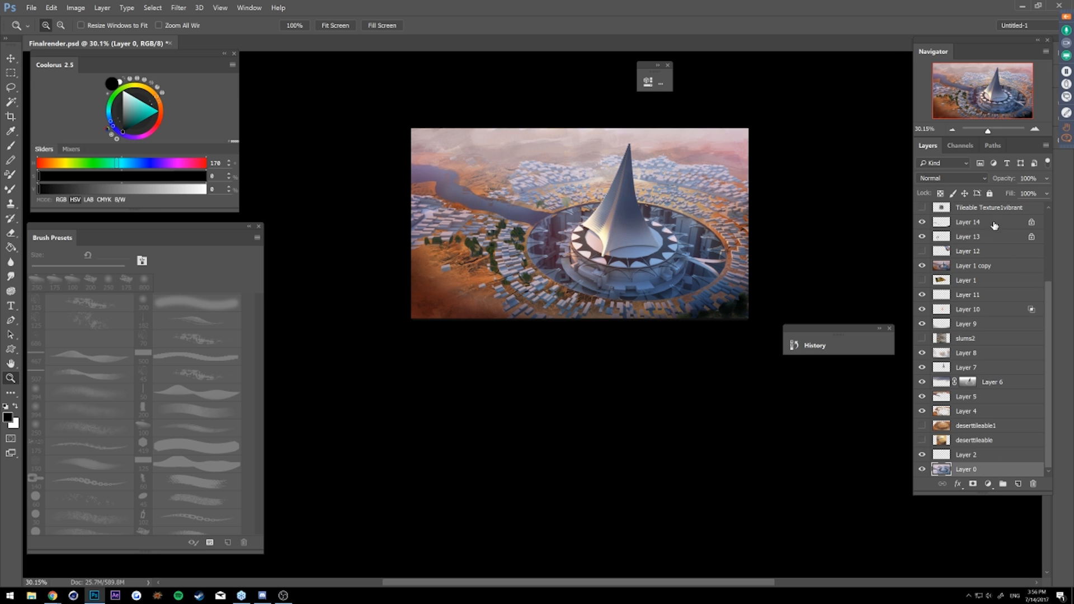
pyautogui.click(963, 224)
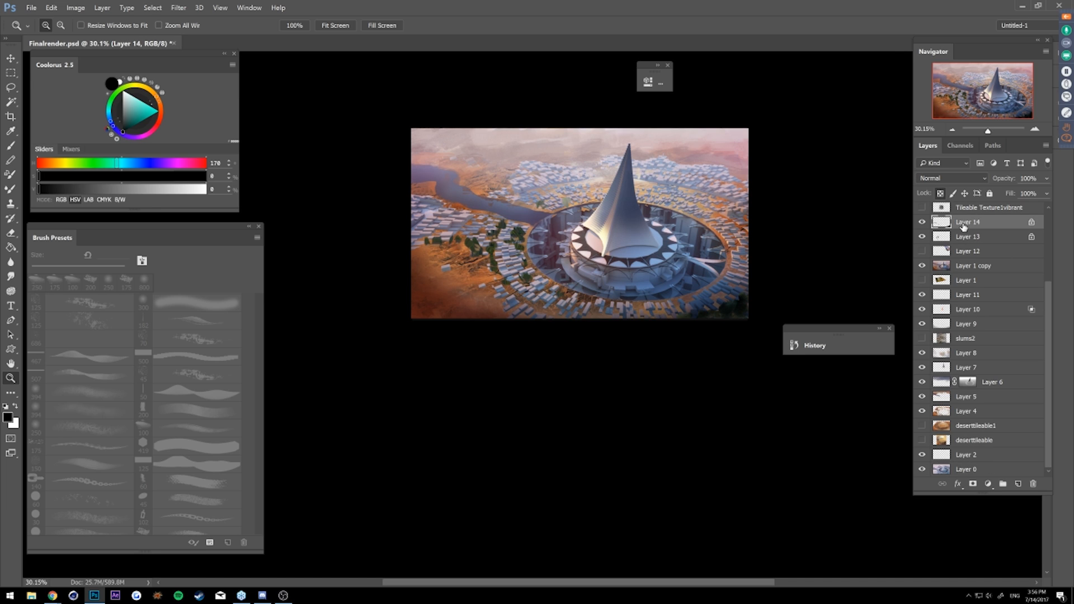
pyautogui.click(980, 472)
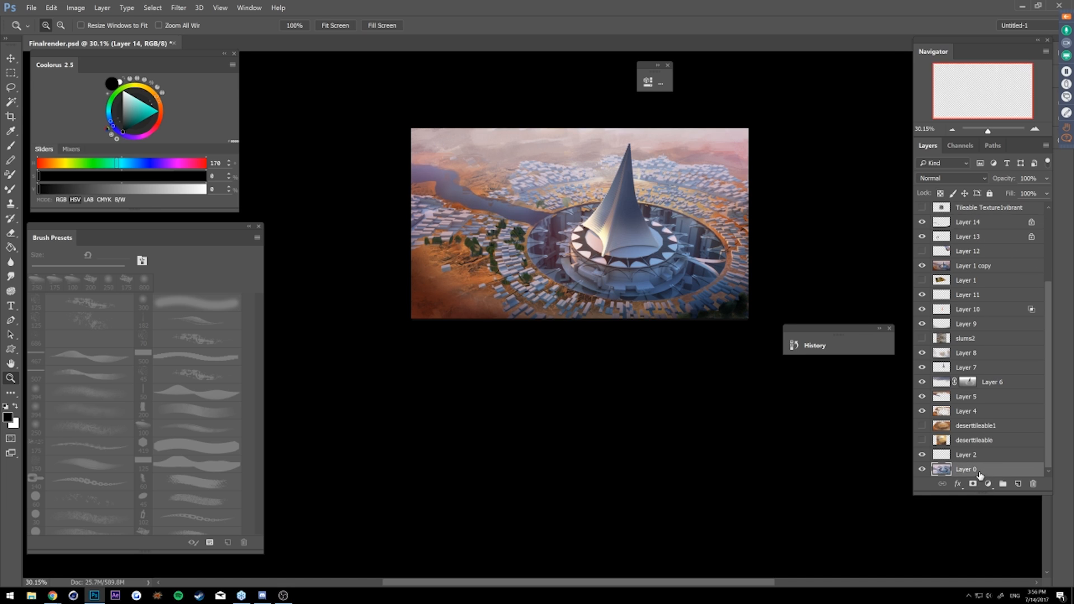
pyautogui.keyDown('shift'); pyautogui.click(975, 222); pyautogui.keyUp('shift')
pyautogui.hotkey('ctrl', 'e')
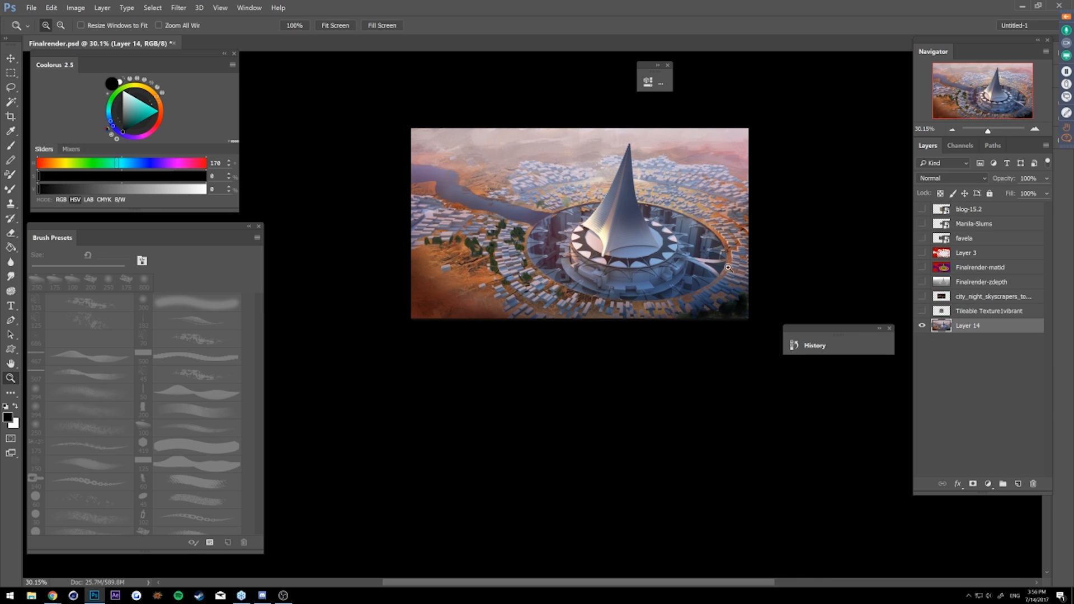
# - Show the Tileable Texture1vibrant layer and move the texture over the upper-left part of the render for transforming
pyautogui.moveTo(718, 252); pyautogui.dragTo(725, 247)
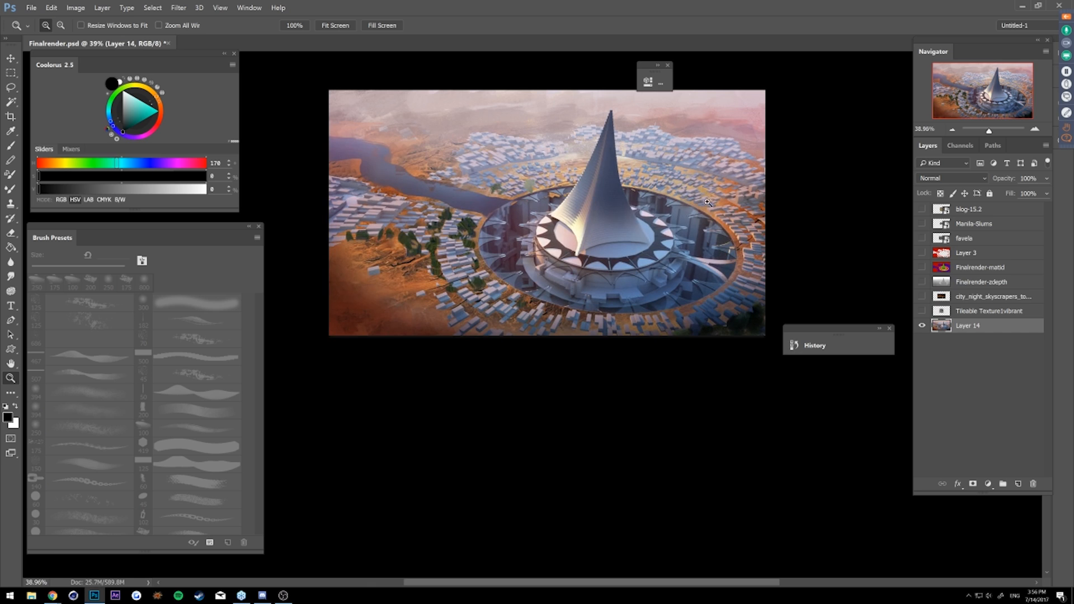
pyautogui.moveTo(708, 202); pyautogui.dragTo(714, 200)
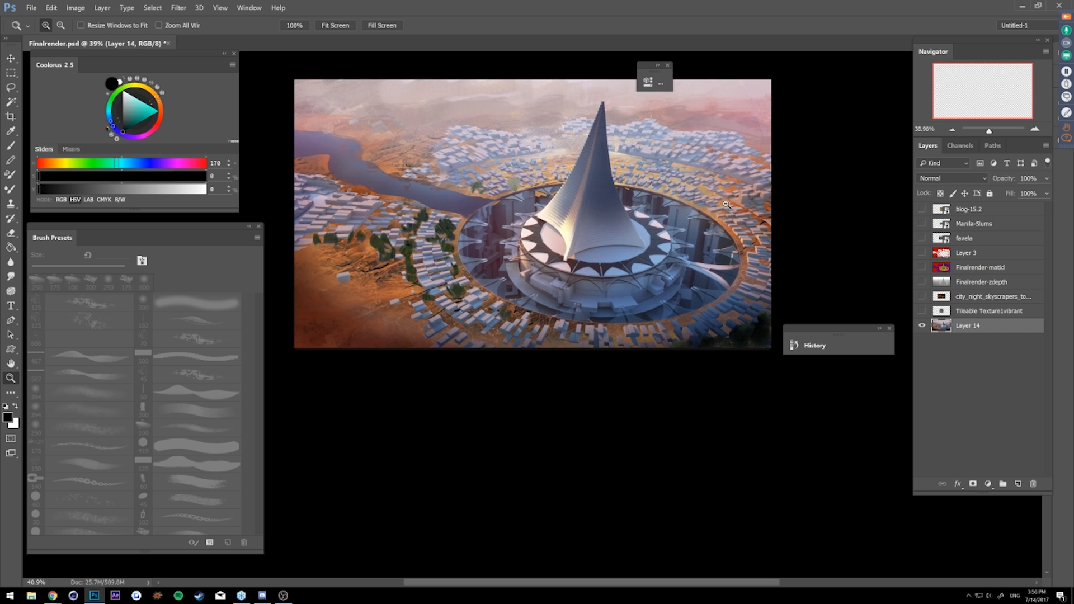
pyautogui.click(934, 314)
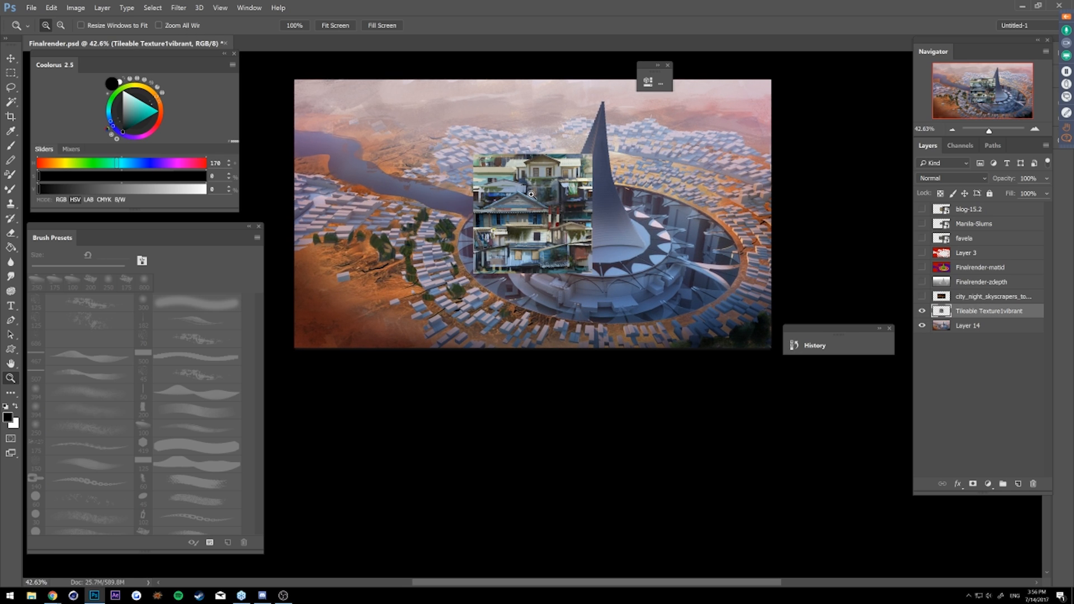
pyautogui.moveTo(568, 183); pyautogui.dragTo(550, 207)
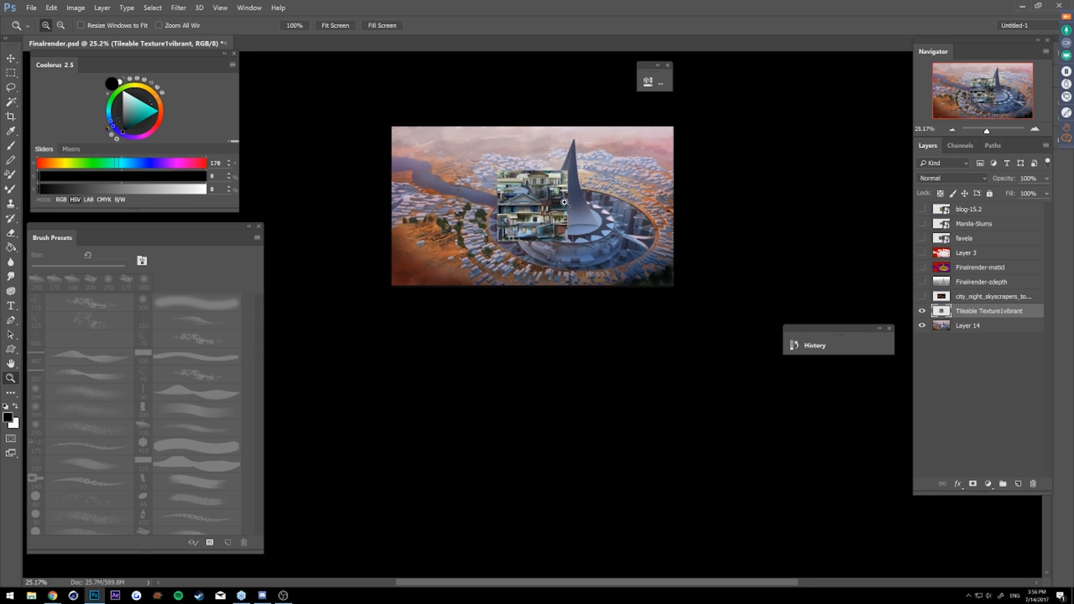
pyautogui.click(564, 203)
pyautogui.hotkey('ctrl', 't')
pyautogui.moveTo(547, 237); pyautogui.dragTo(433, 201)
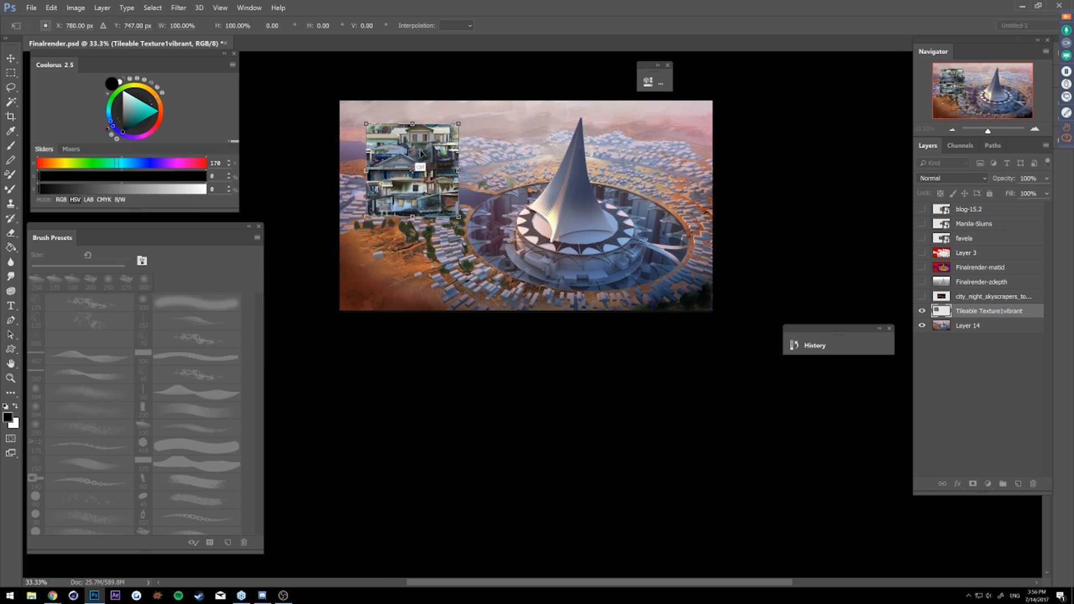
# - Stretch and distort the building texture in perspective so it covers the city's ground plane
pyautogui.moveTo(451, 140); pyautogui.dragTo(670, 133)
pyautogui.keyDown('ctrl'); pyautogui.moveTo(630, 248); pyautogui.dragTo(691, 340); pyautogui.keyUp('ctrl')
pyautogui.keyDown('ctrl'); pyautogui.moveTo(427, 248); pyautogui.dragTo(301, 210); pyautogui.keyUp('ctrl')
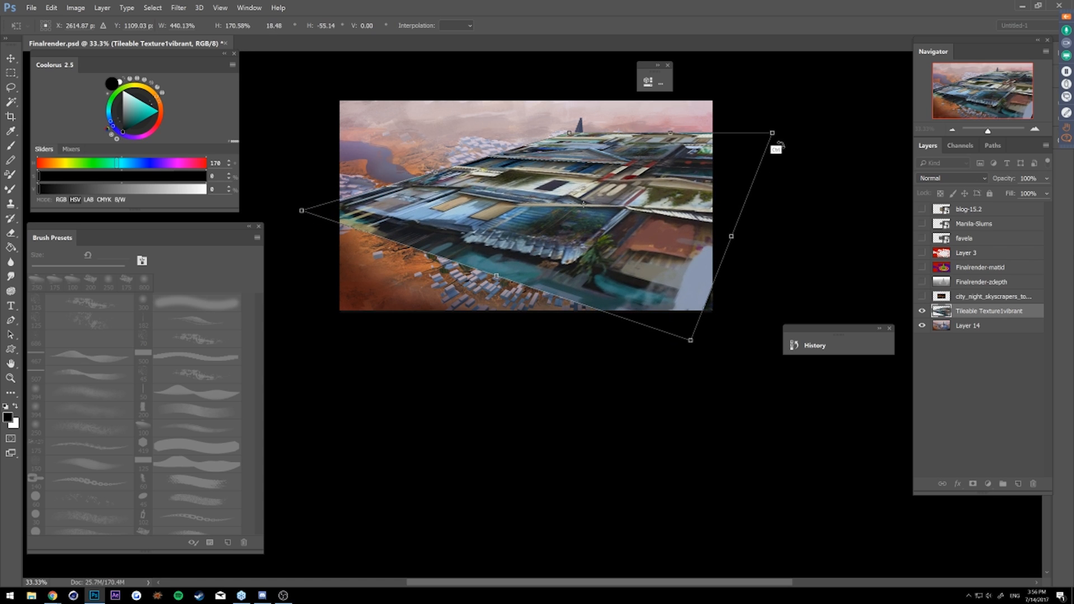
pyautogui.keyDown('ctrl'); pyautogui.moveTo(779, 142); pyautogui.dragTo(756, 157); pyautogui.keyUp('ctrl')
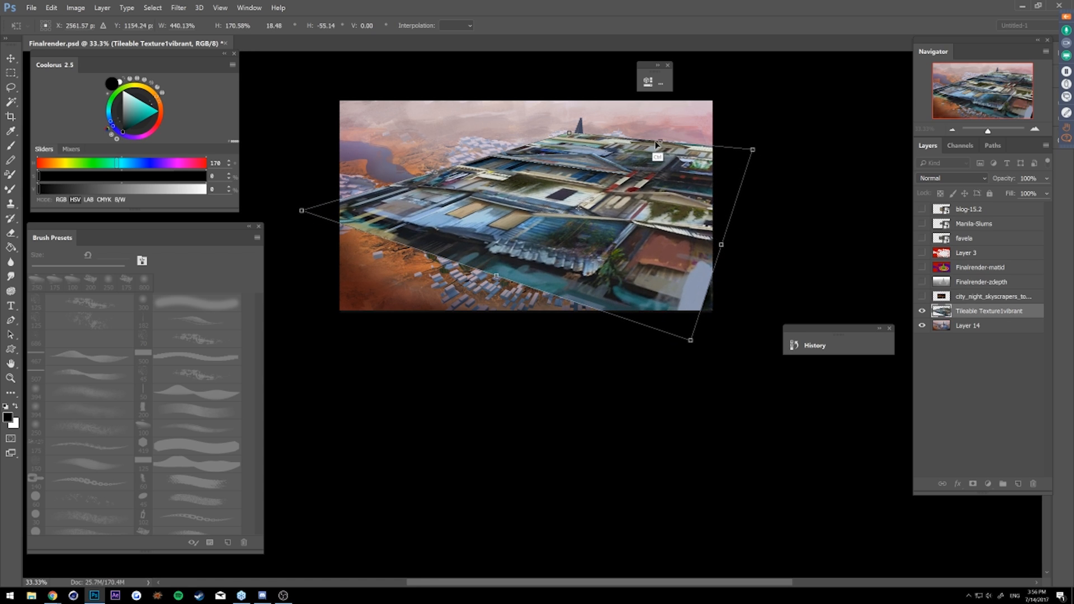
pyautogui.keyDown('ctrl'); pyautogui.moveTo(660, 143); pyautogui.dragTo(632, 136); pyautogui.keyUp('ctrl')
pyautogui.keyDown('ctrl'); pyautogui.moveTo(496, 276); pyautogui.dragTo(464, 311); pyautogui.keyUp('ctrl')
pyautogui.press('Return')
# - Move the Tileable Texture1vibrant layer above Finalrender-matid, then hide the texture and show the material ID layer
pyautogui.press('z')
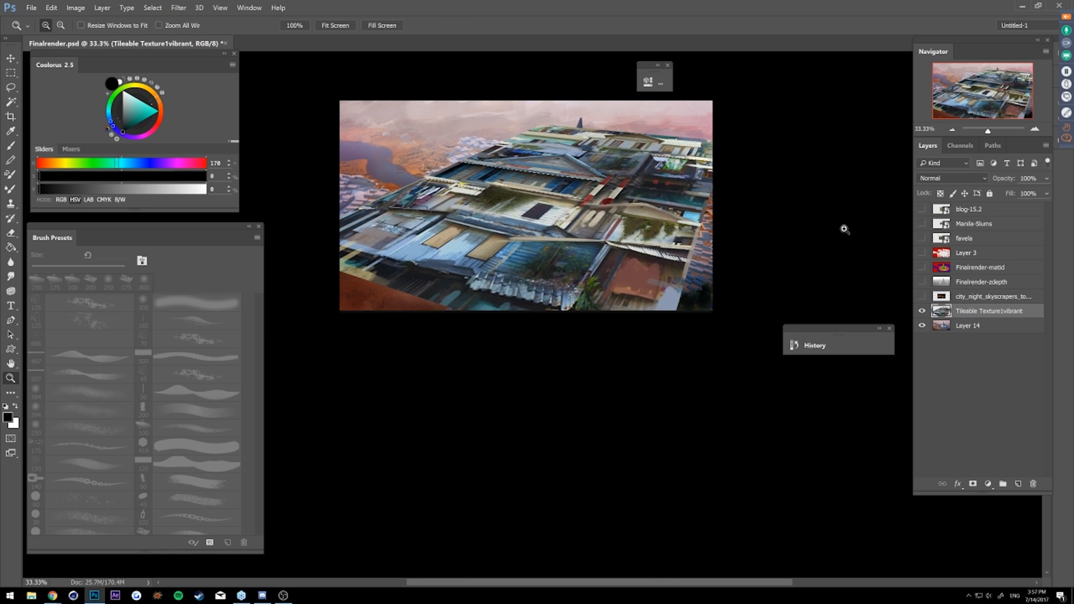
pyautogui.moveTo(955, 314); pyautogui.dragTo(924, 280)
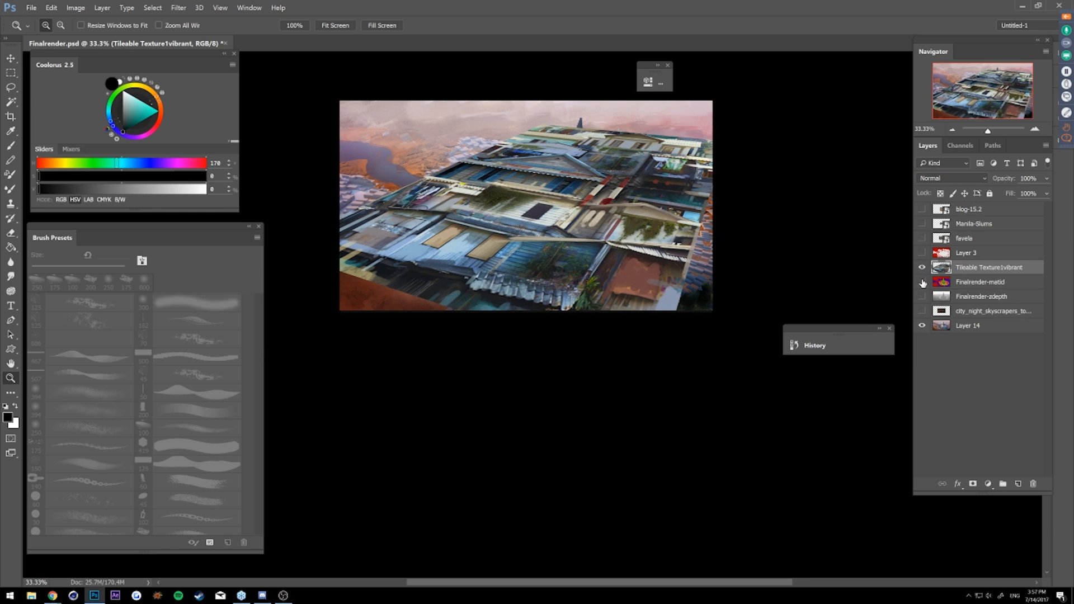
pyautogui.click(922, 281)
pyautogui.click(922, 268)
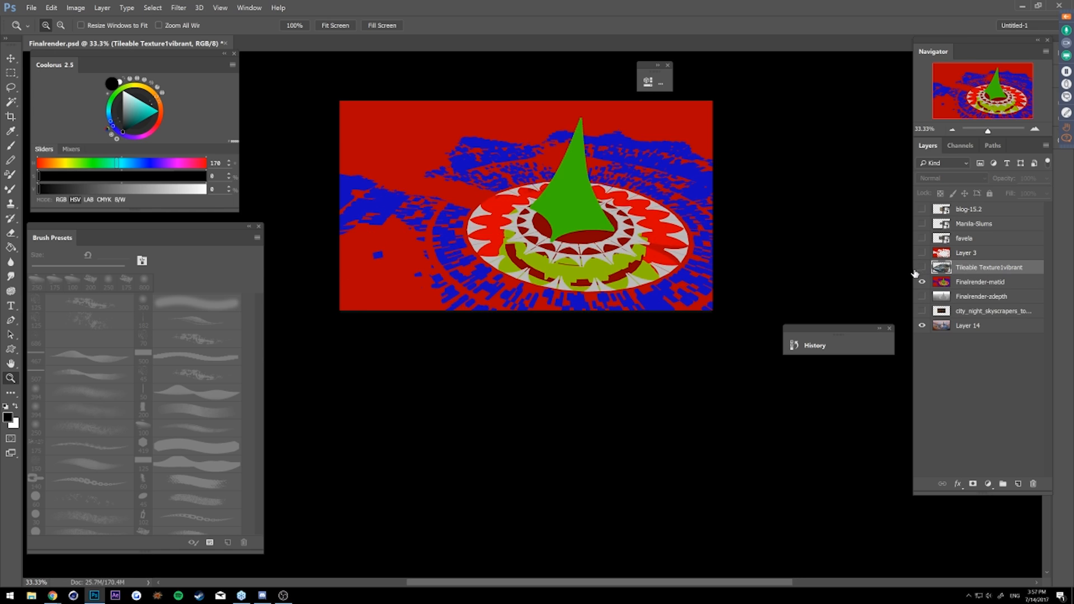
# - Select the blue slum areas of the material ID render with Color Range at fuzziness 26
pyautogui.click(152, 7)
pyautogui.click(200, 89)
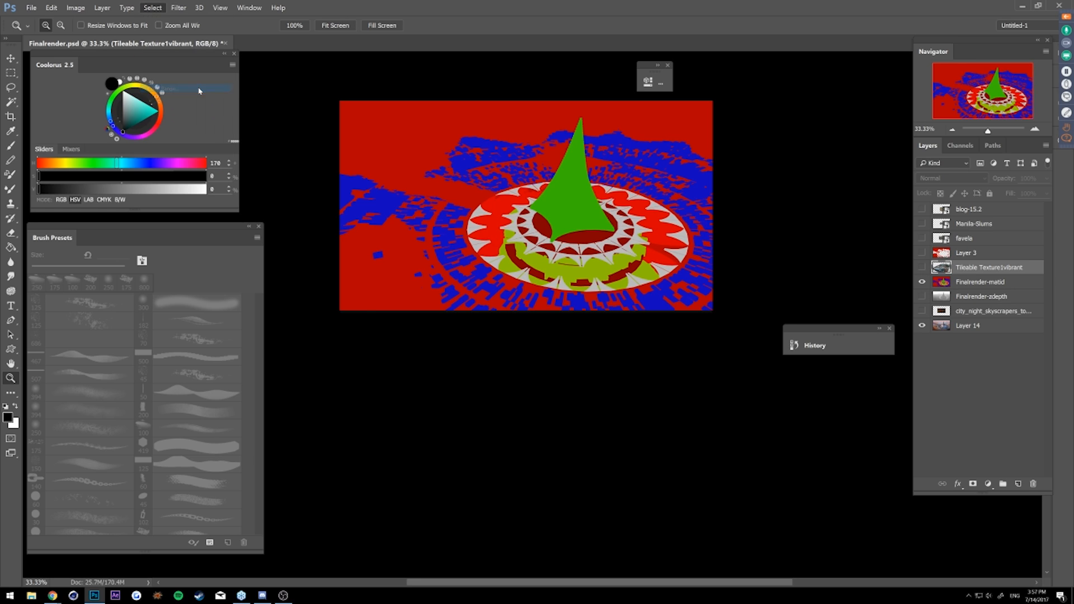
pyautogui.click(488, 157)
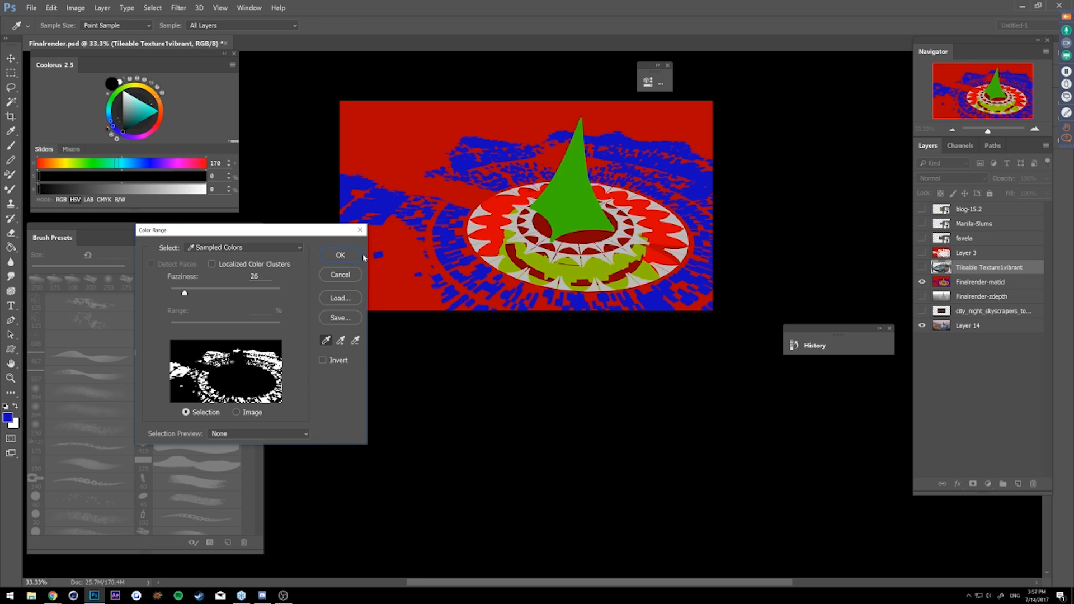
pyautogui.click(361, 256)
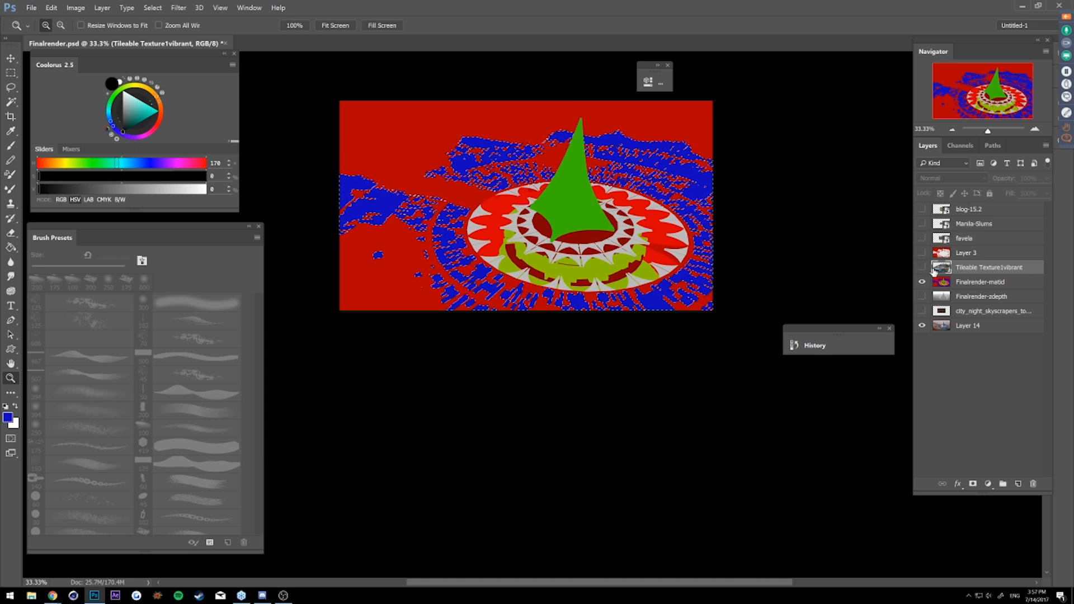
# - Copy the building texture within the selection to a new layer and hide the Finalrender-matid layer
pyautogui.hotkey('ctrl', 'j')
pyautogui.click(922, 282)
pyautogui.click(922, 282)
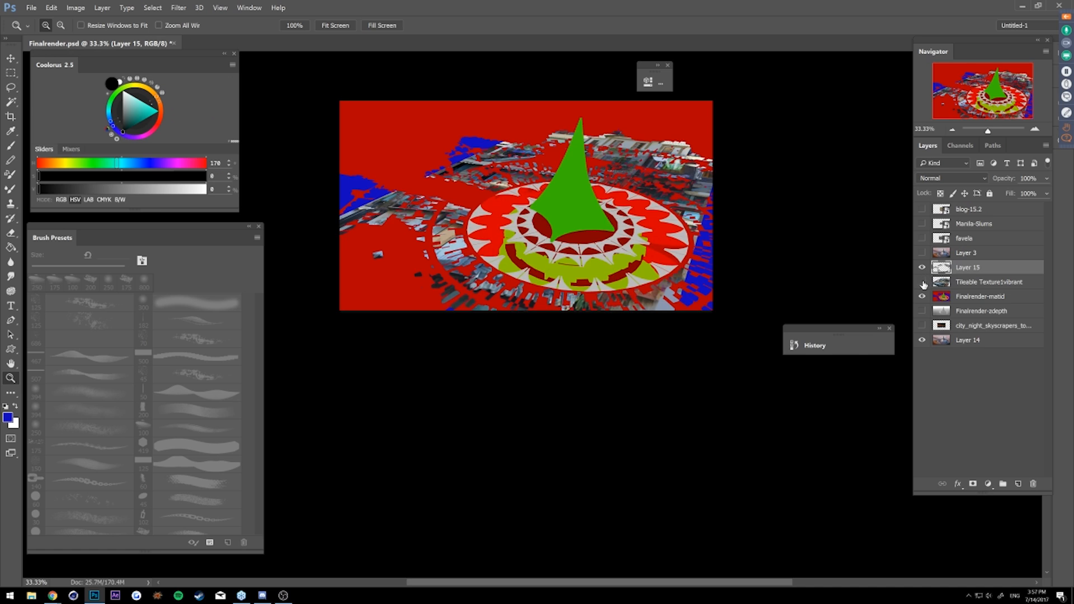
pyautogui.click(922, 297)
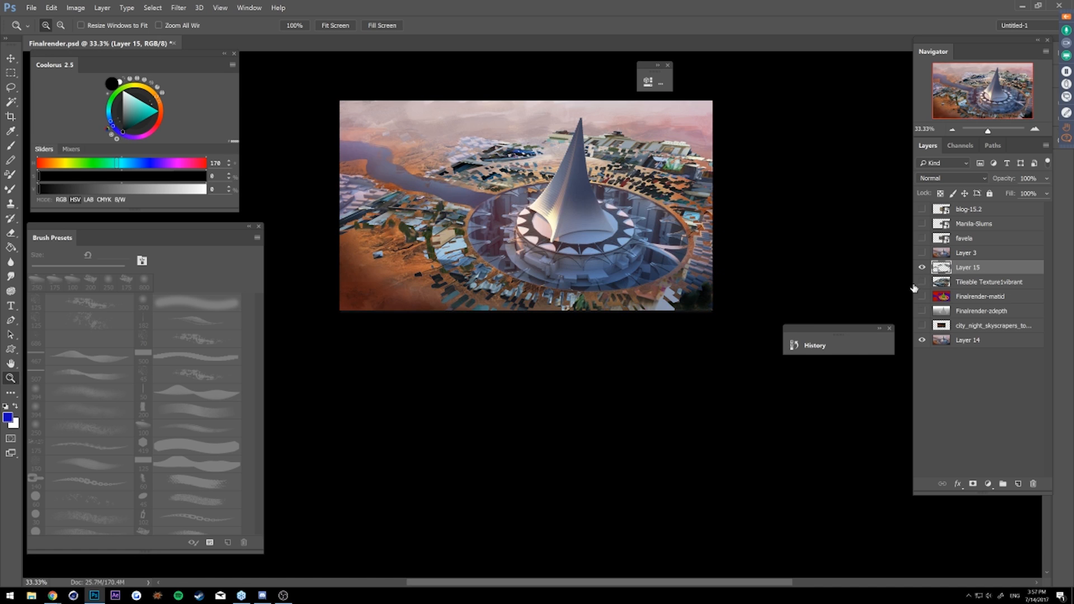
# - Lock Layer 15's transparent pixels and prepare the Mixer Brush with the 60 px preset enlarged to 100 px
pyautogui.press('r')
pyautogui.press('z')
pyautogui.press('e')
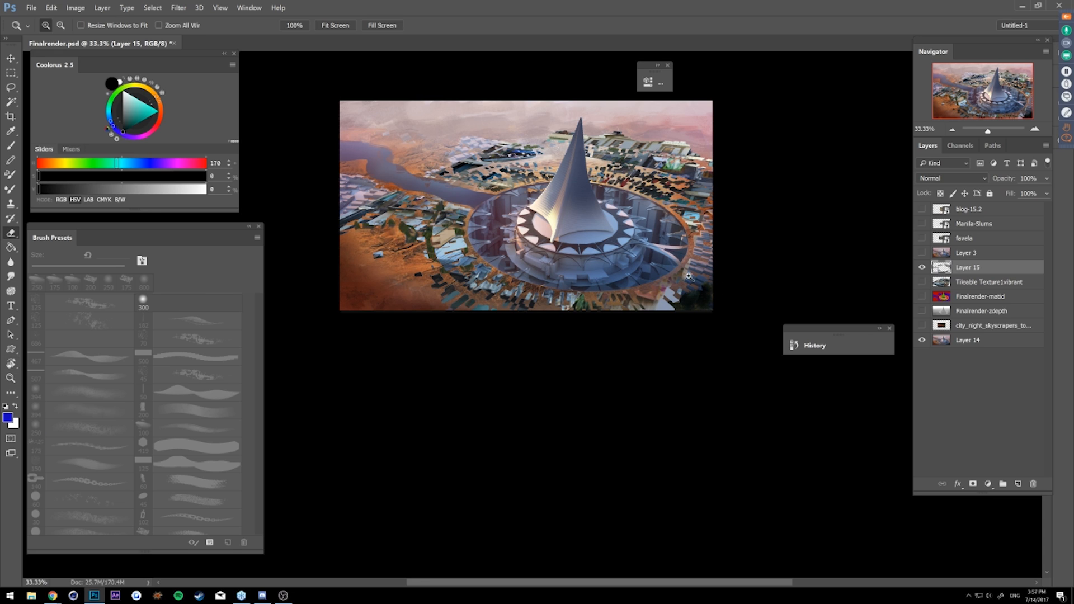
pyautogui.click(619, 124)
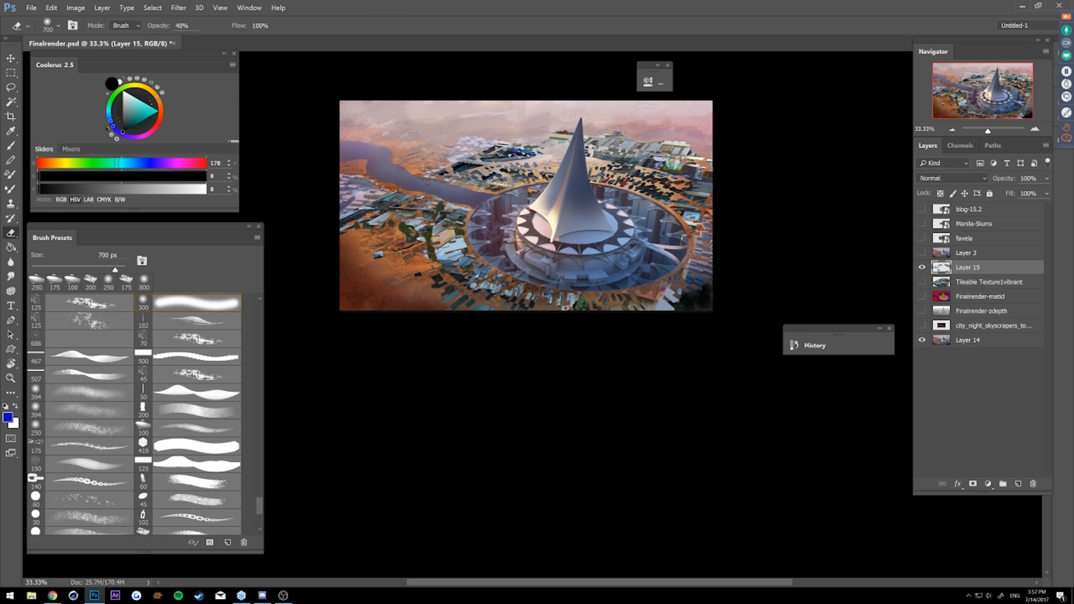
pyautogui.click(940, 194)
pyautogui.press('b')
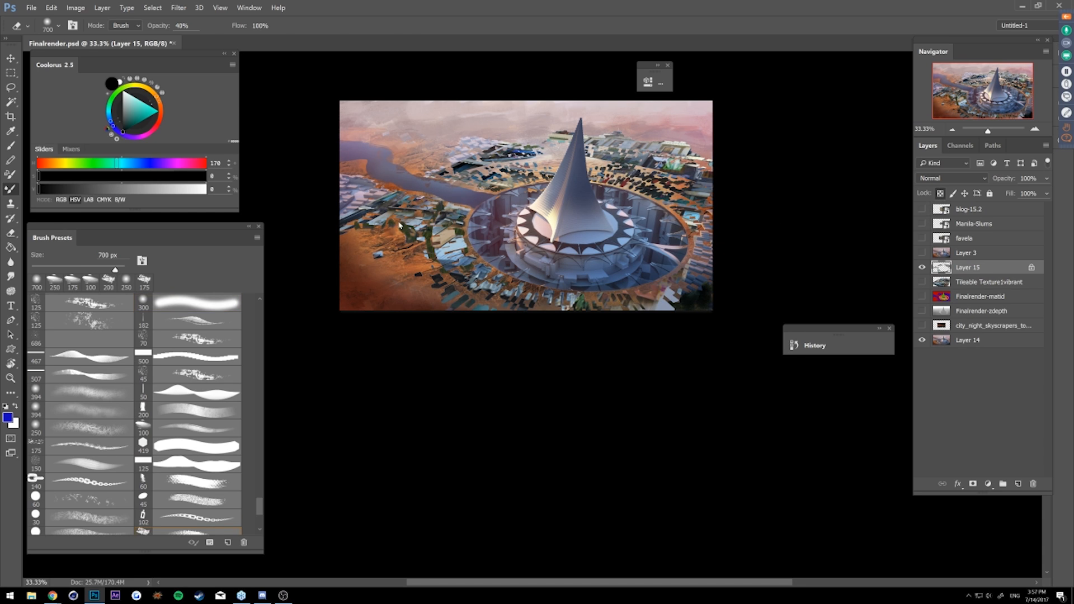
pyautogui.click(209, 471)
# - Sample the slum texture near the ring's lower-left edge and paint it over the neighbouring buildings on Layer 15
pyautogui.keyDown('alt'); pyautogui.click(462, 274); pyautogui.keyUp('alt')
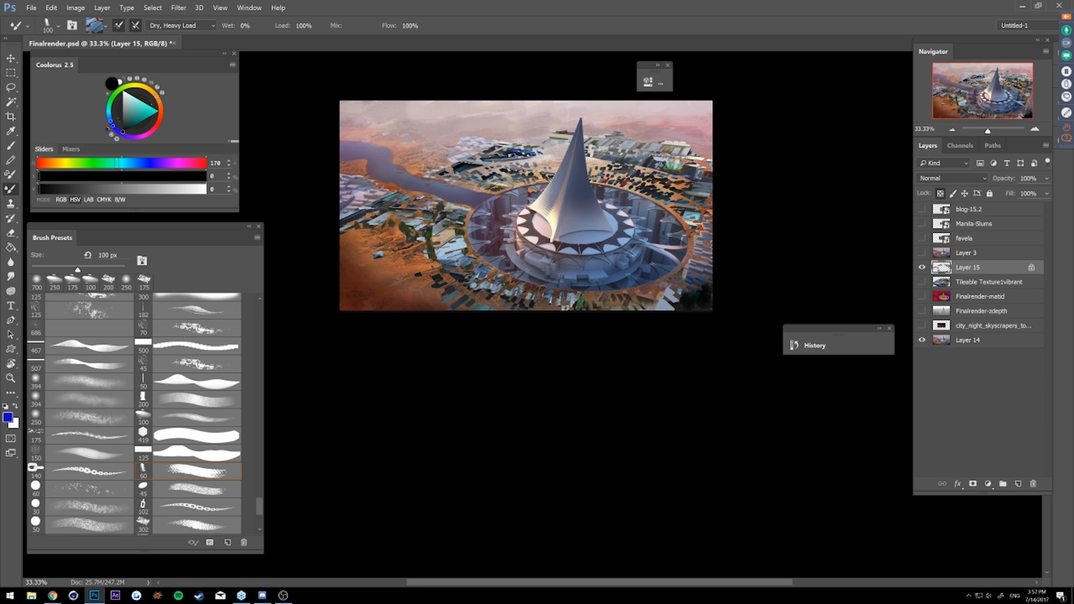
pyautogui.moveTo(461, 274)
pyautogui.mouseDown()
pyautogui.moveTo(451, 247)
pyautogui.moveTo(460, 291)
pyautogui.mouseUp()
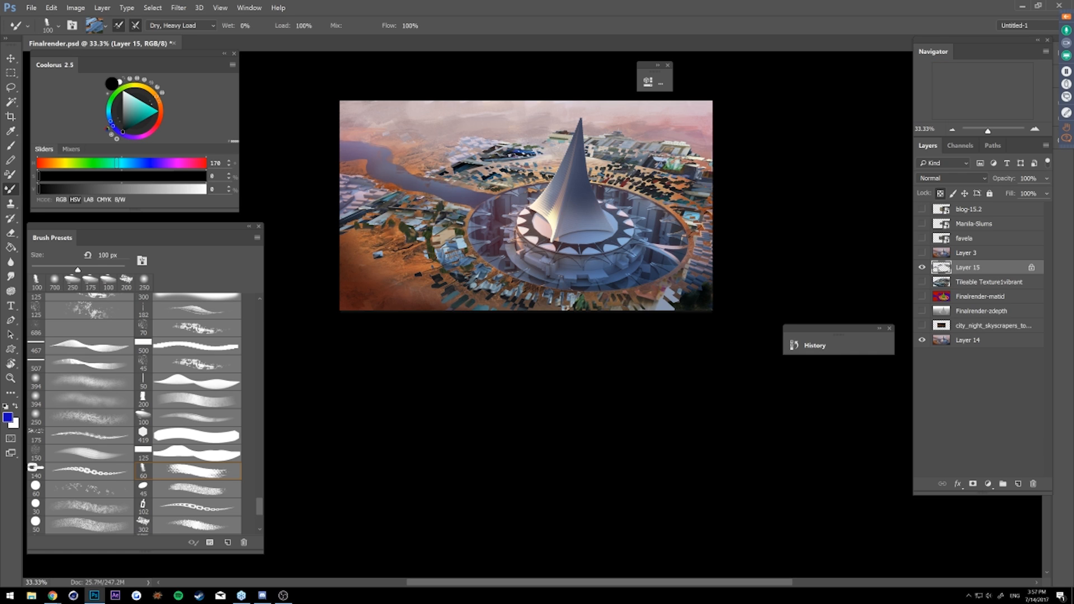
pyautogui.moveTo(460, 253); pyautogui.dragTo(457, 250)
pyautogui.click(441, 249)
pyautogui.click(458, 242)
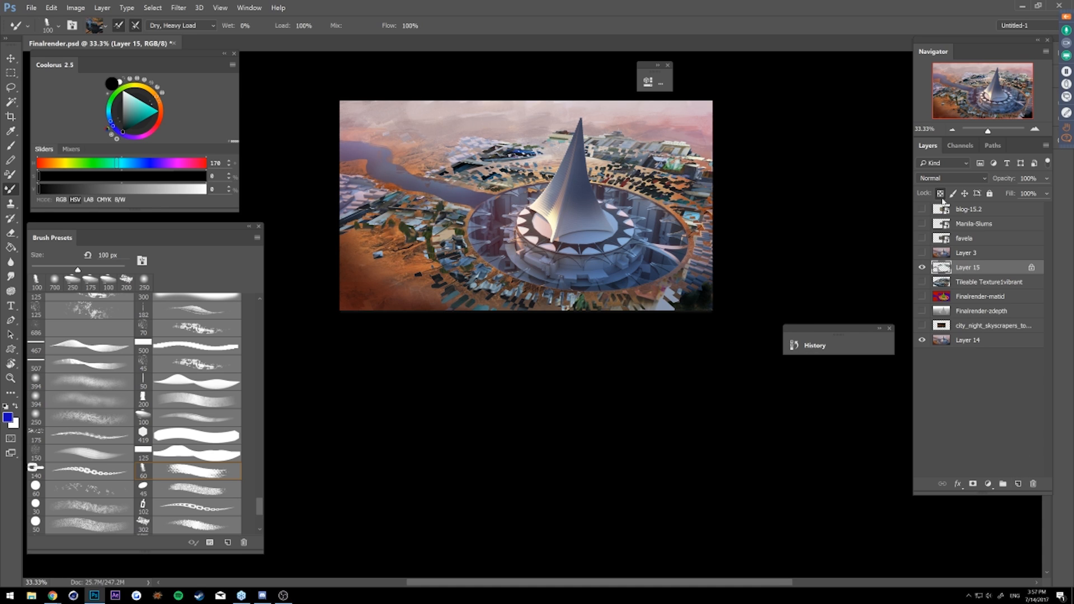
# - Prepare the soft 300 px brush at 600 px and 20% opacity with the pale pink haze colour sampled from the sky
pyautogui.press('b')
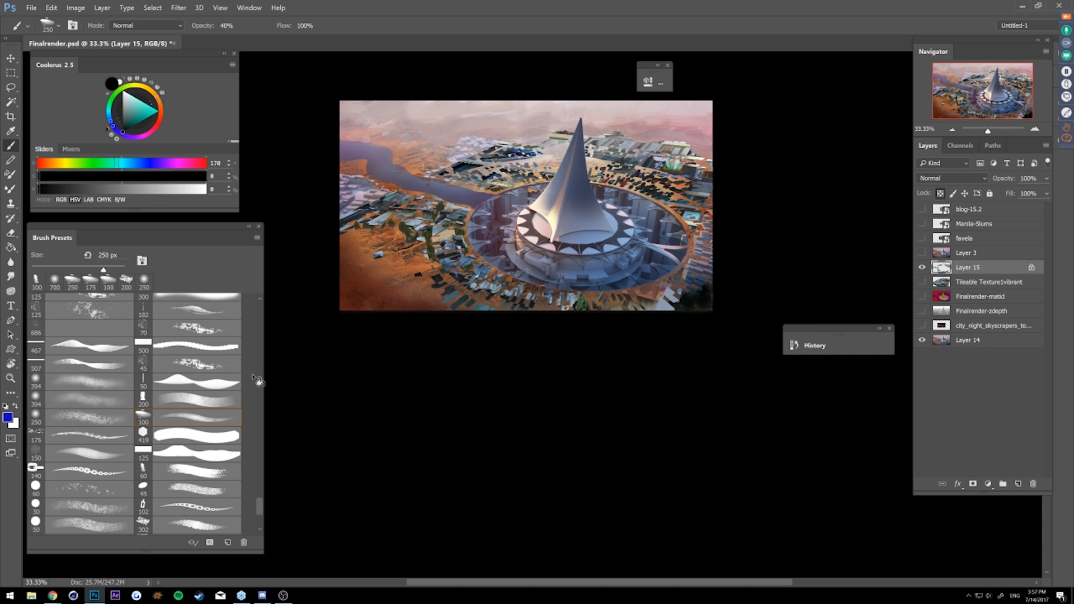
pyautogui.click(218, 297)
pyautogui.keyDown('alt'); pyautogui.click(482, 122); pyautogui.keyUp('alt')
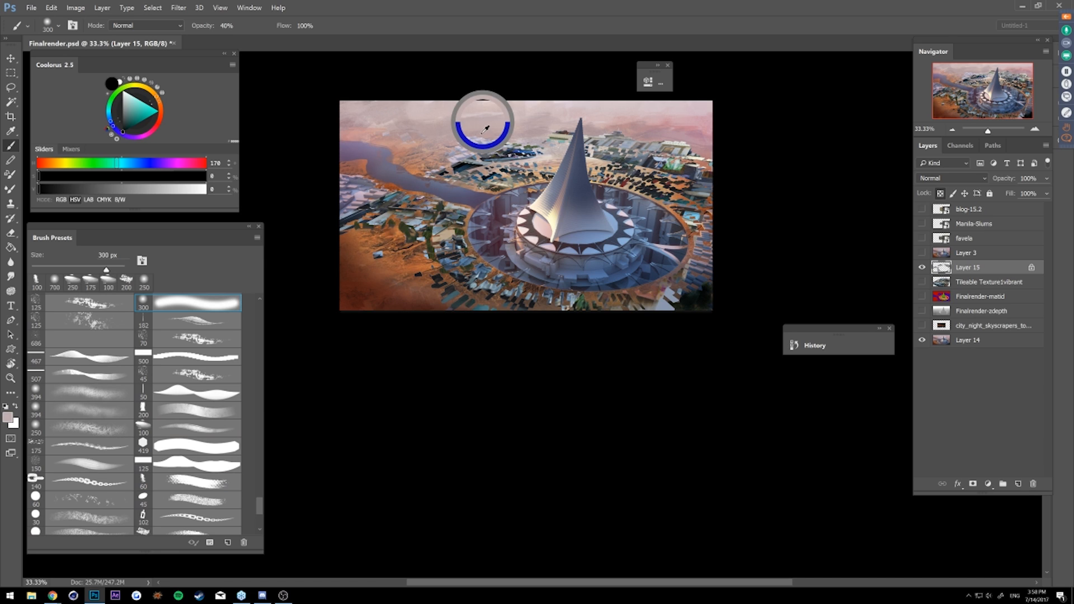
pyautogui.press('2')
pyautogui.press(']')
pyautogui.press(']')
pyautogui.press(']')
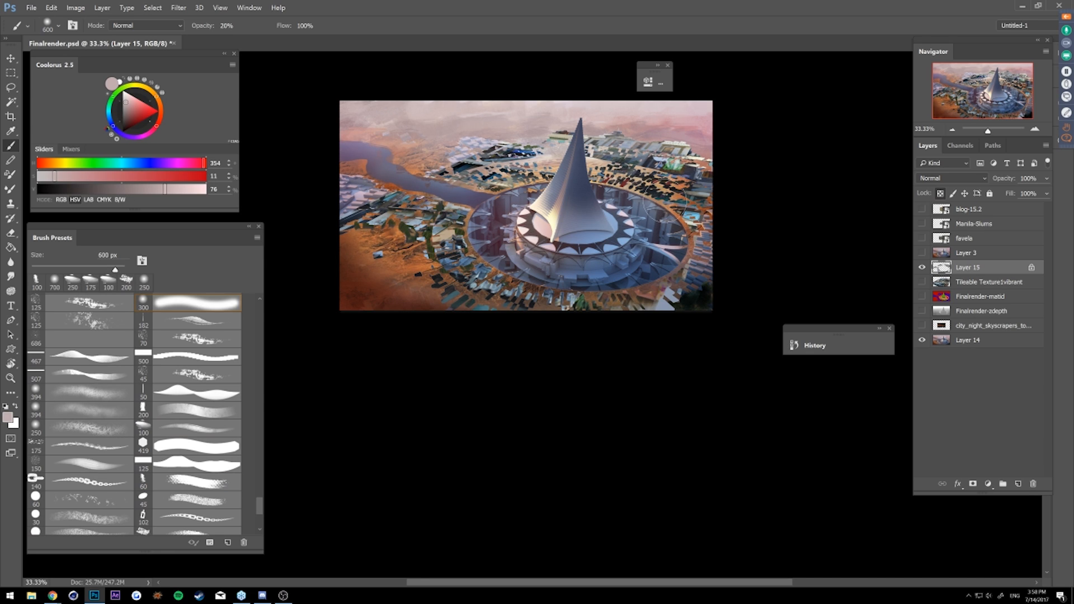
# - Brush pale pink haze over the textured slums behind, beside and in front of the central ring on Layer 15
pyautogui.moveTo(706, 195)
pyautogui.mouseDown()
pyautogui.moveTo(640, 197)
pyautogui.moveTo(676, 188)
pyautogui.moveTo(624, 185)
pyautogui.mouseUp()
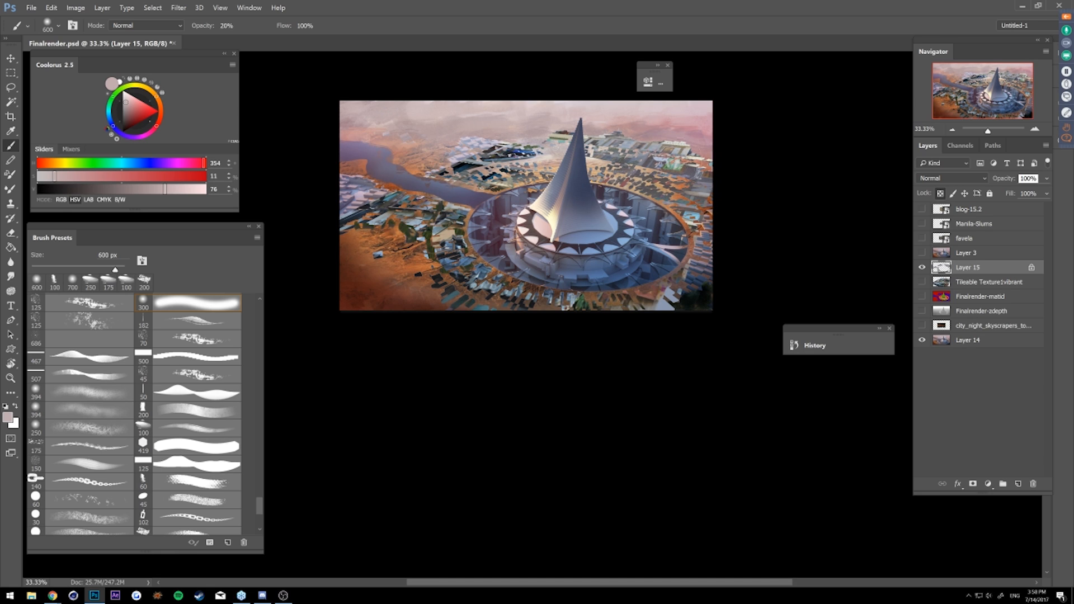
pyautogui.moveTo(455, 183)
pyautogui.mouseDown()
pyautogui.moveTo(509, 154)
pyautogui.moveTo(464, 149)
pyautogui.moveTo(458, 169)
pyautogui.moveTo(398, 189)
pyautogui.moveTo(369, 167)
pyautogui.moveTo(383, 203)
pyautogui.mouseUp()
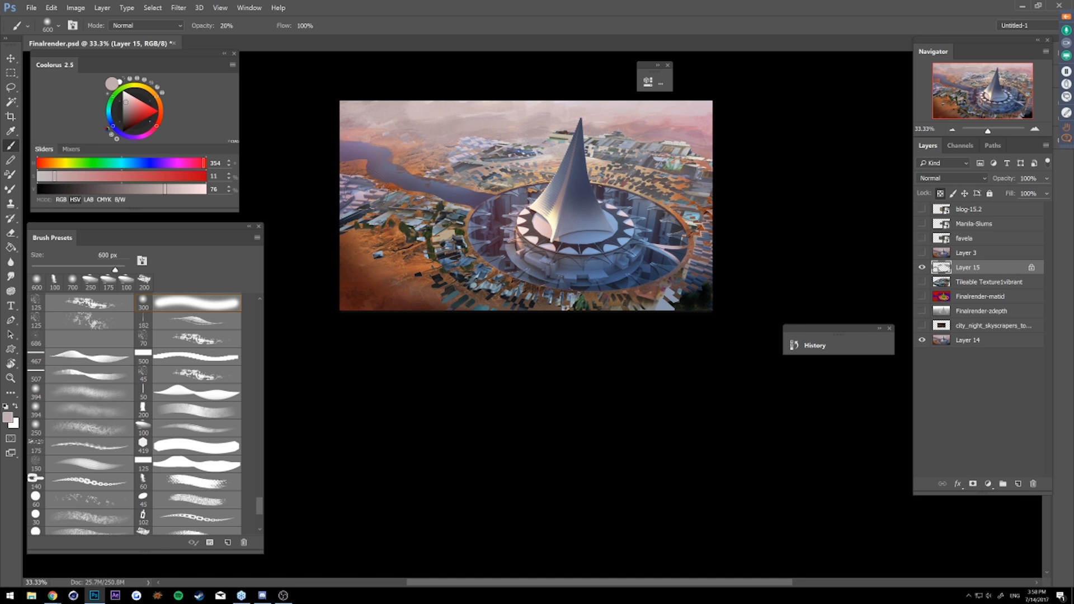
pyautogui.moveTo(569, 155)
pyautogui.mouseDown()
pyautogui.moveTo(557, 127)
pyautogui.moveTo(569, 127)
pyautogui.mouseUp()
pyautogui.moveTo(671, 259)
pyautogui.mouseDown()
pyautogui.moveTo(632, 254)
pyautogui.moveTo(598, 297)
pyautogui.mouseUp()
# - Hide Layer 15, show Finalrender-matid and select its blue slum patches at the image's left edge with the Magic Wand
pyautogui.click(922, 267)
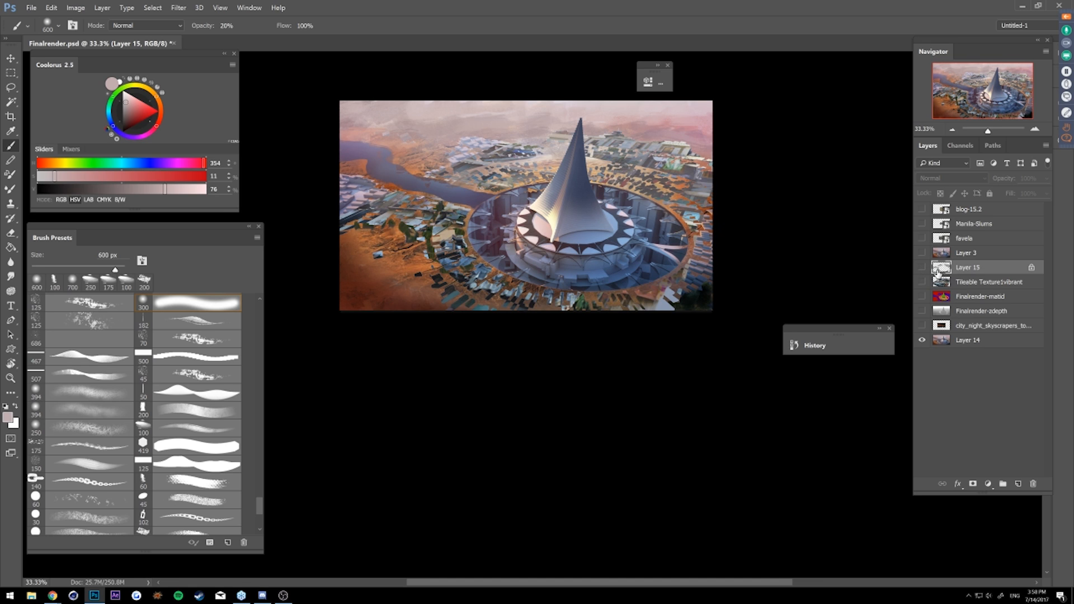
pyautogui.click(921, 253)
pyautogui.click(922, 253)
pyautogui.click(922, 296)
pyautogui.click(979, 297)
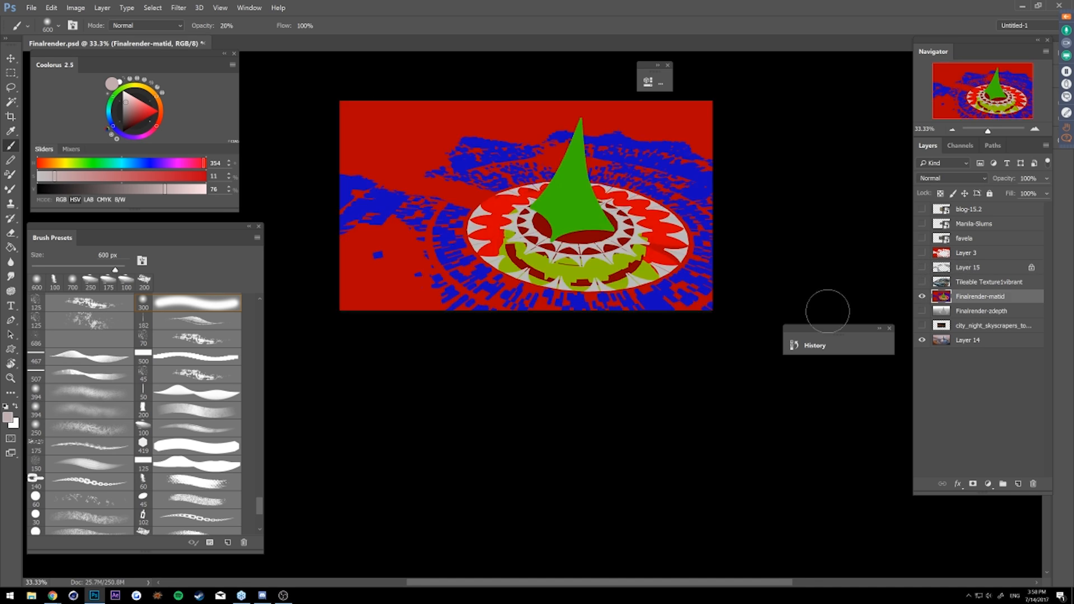
pyautogui.press('w')
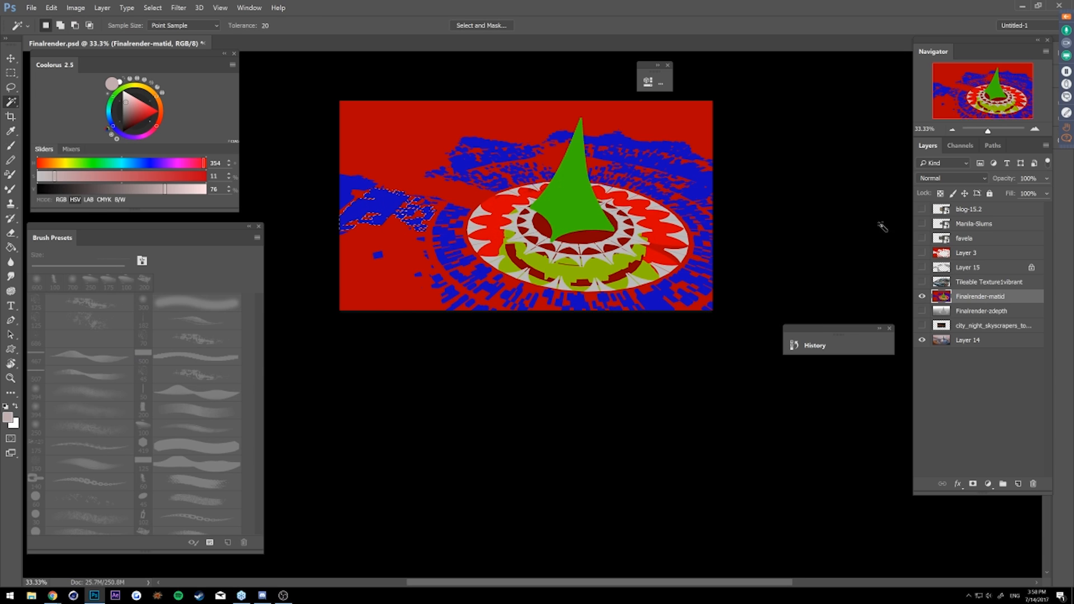
pyautogui.keyDown('shift'); pyautogui.click(358, 191); pyautogui.keyUp('shift')
# - Hide the Finalrender-matid layer, then show and select Layer 15
pyautogui.click(922, 297)
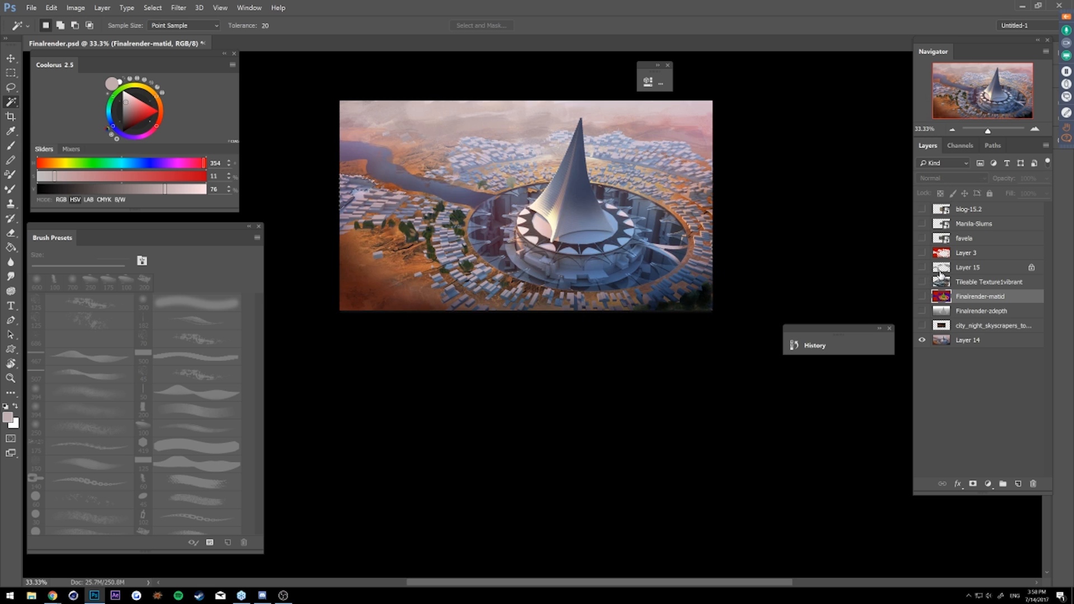
pyautogui.click(921, 267)
pyautogui.click(938, 272)
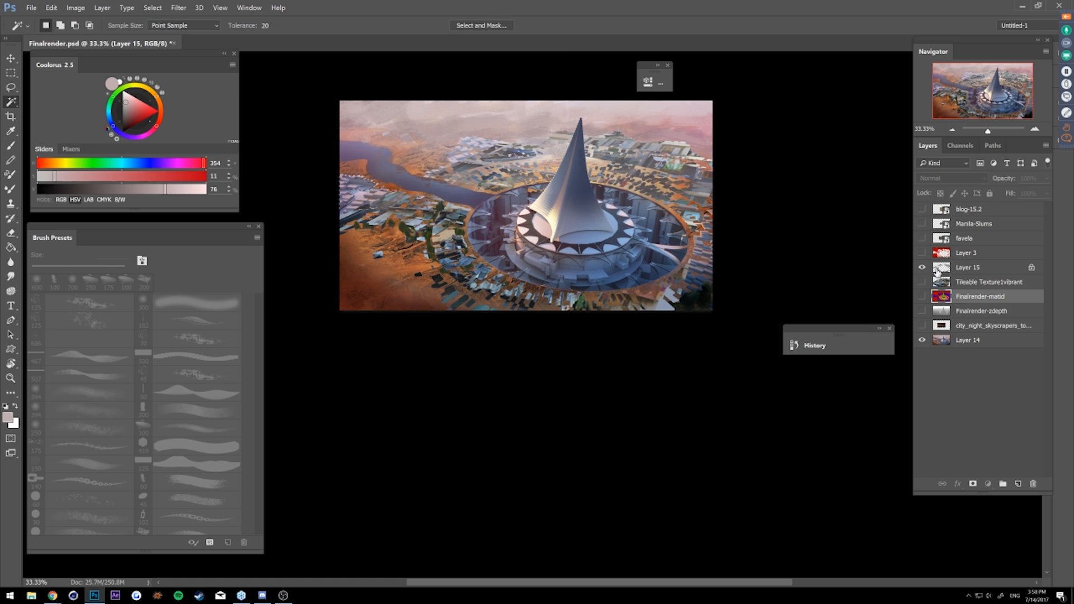
# - Unlock Layer 15's transparent pixels, clone over its slum texture with the 300 px Clone Stamp at 70% opacity and save the file
pyautogui.press('s')
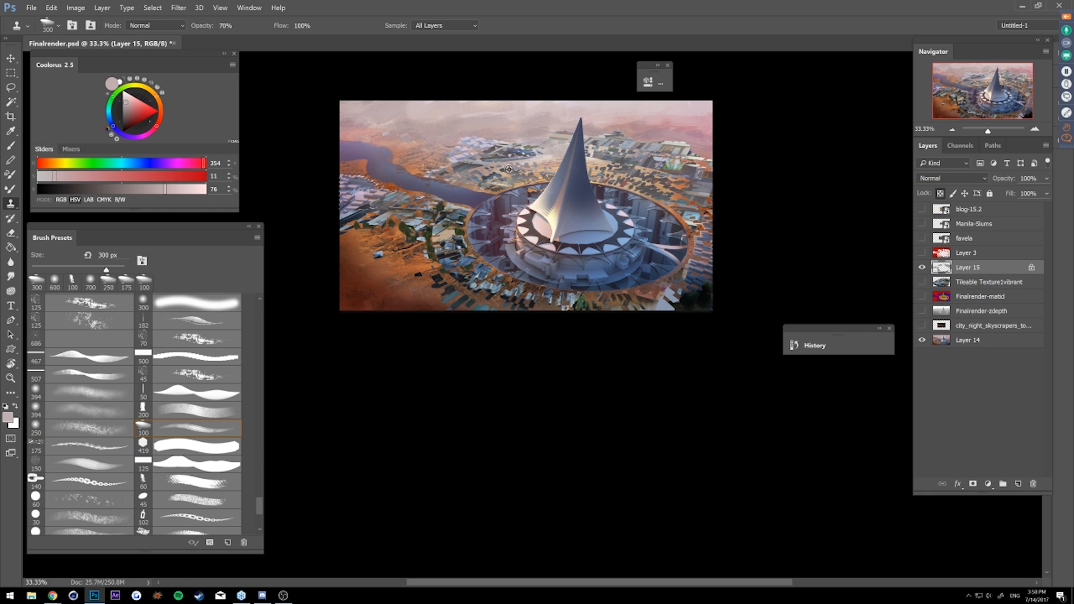
pyautogui.click(940, 193)
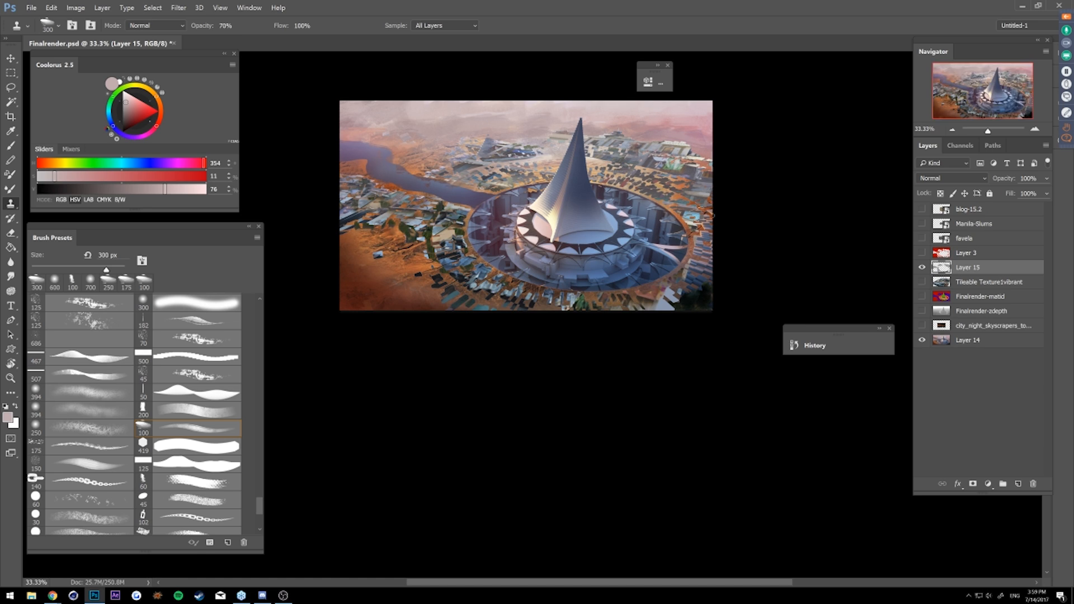
pyautogui.press('z')
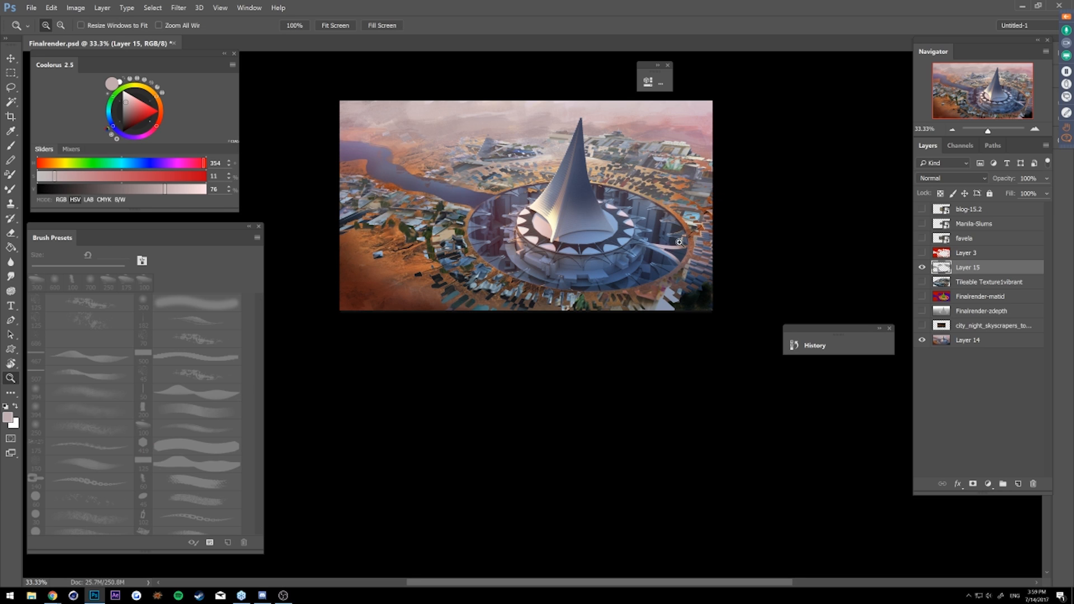
pyautogui.moveTo(685, 179); pyautogui.dragTo(715, 245)
pyautogui.press('s')
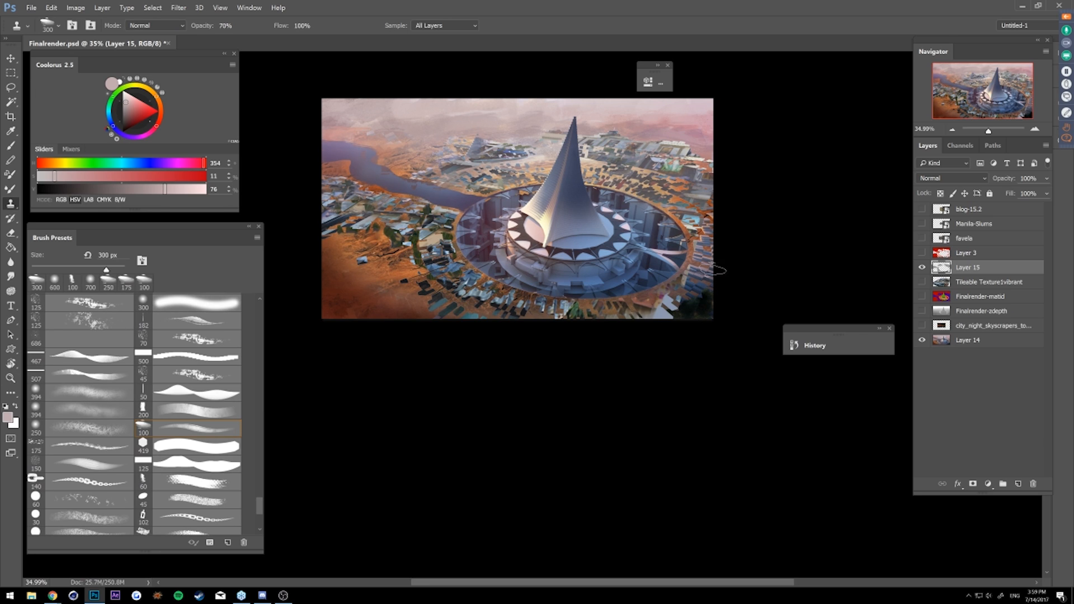
pyautogui.click(655, 317)
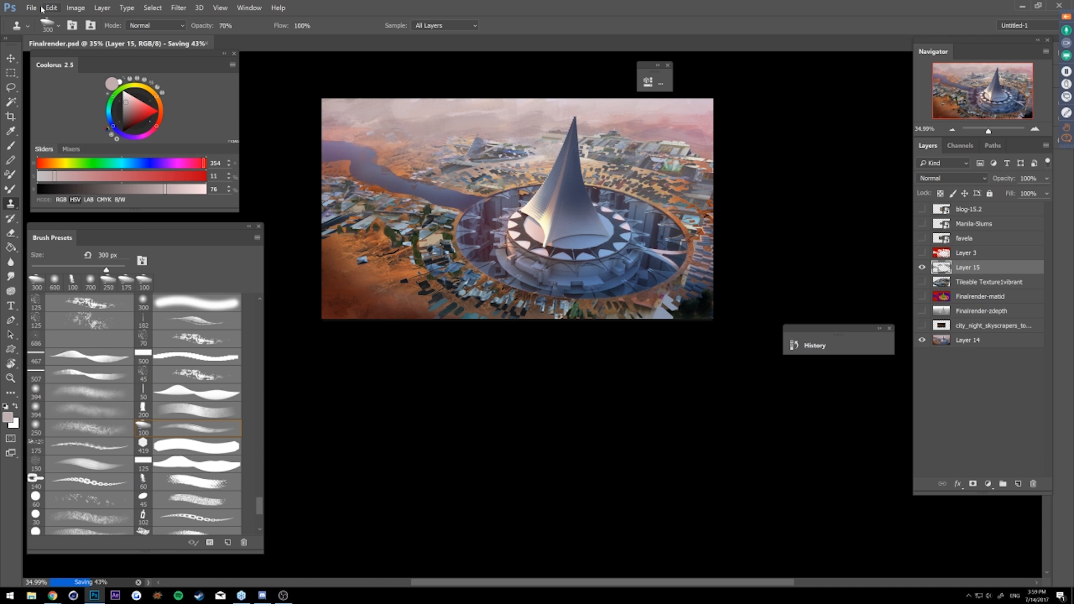
# - Open the recently used file structure5.psd alongside Finalrender.psd
pyautogui.click(32, 7)
pyautogui.moveTo(62, 58)
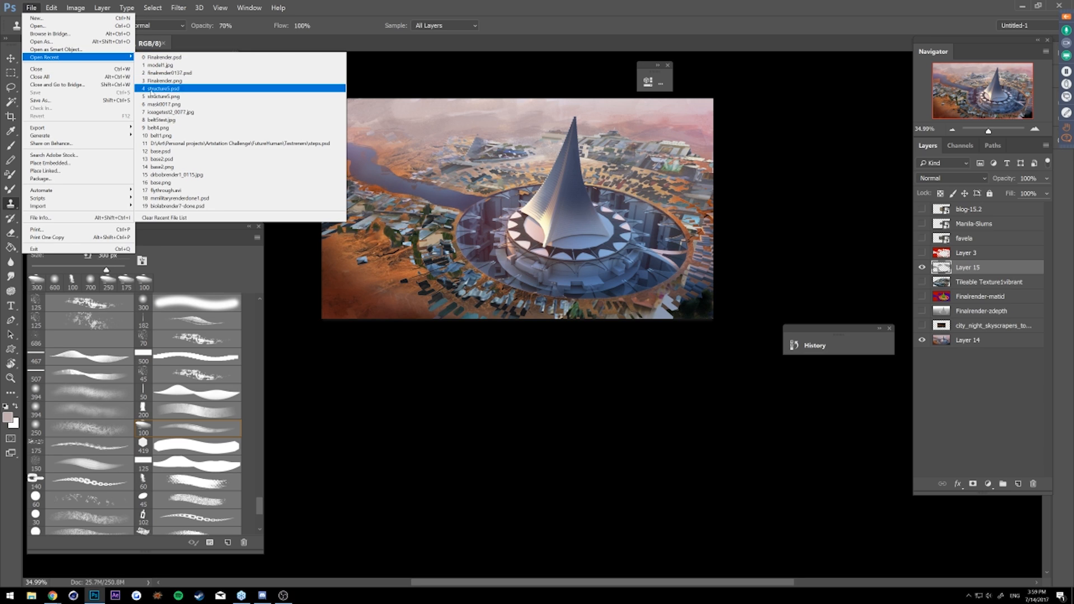
pyautogui.click(151, 89)
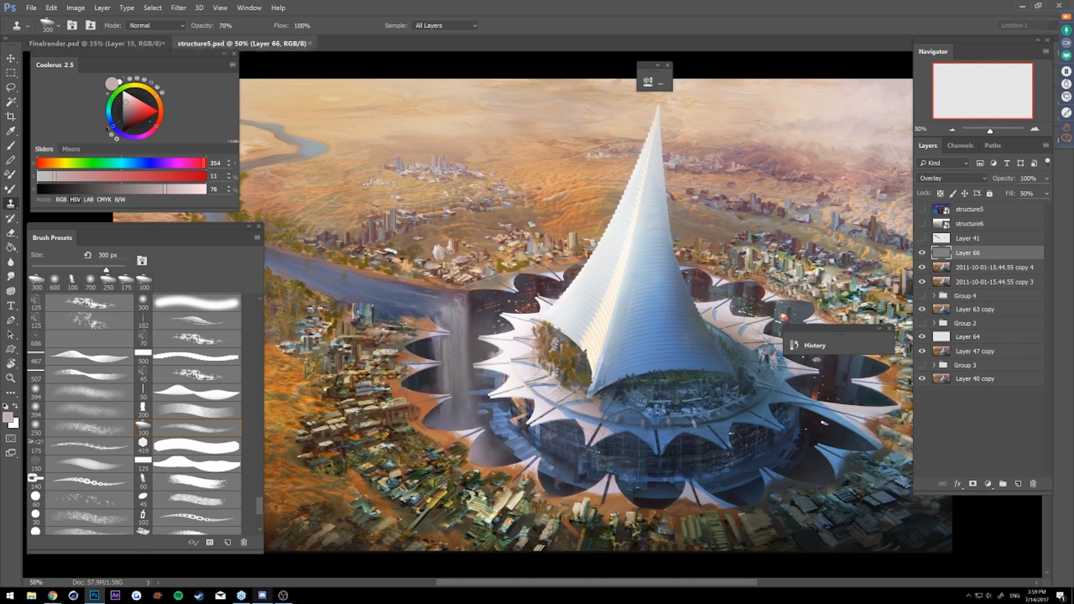
# - Show the structure5.psd painting in full-screen mode without panels, enlarged to nearly fill the display
pyautogui.click(507, 405)
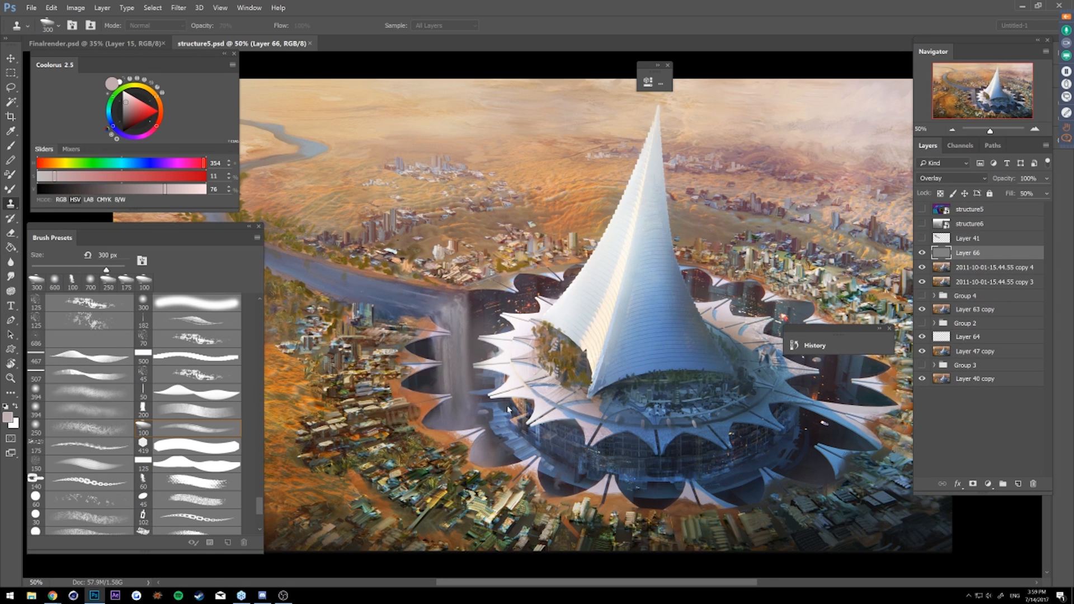
pyautogui.hotkey('ctrl', 'space')
pyautogui.moveTo(540, 394); pyautogui.dragTo(517, 392)
pyautogui.press('f')
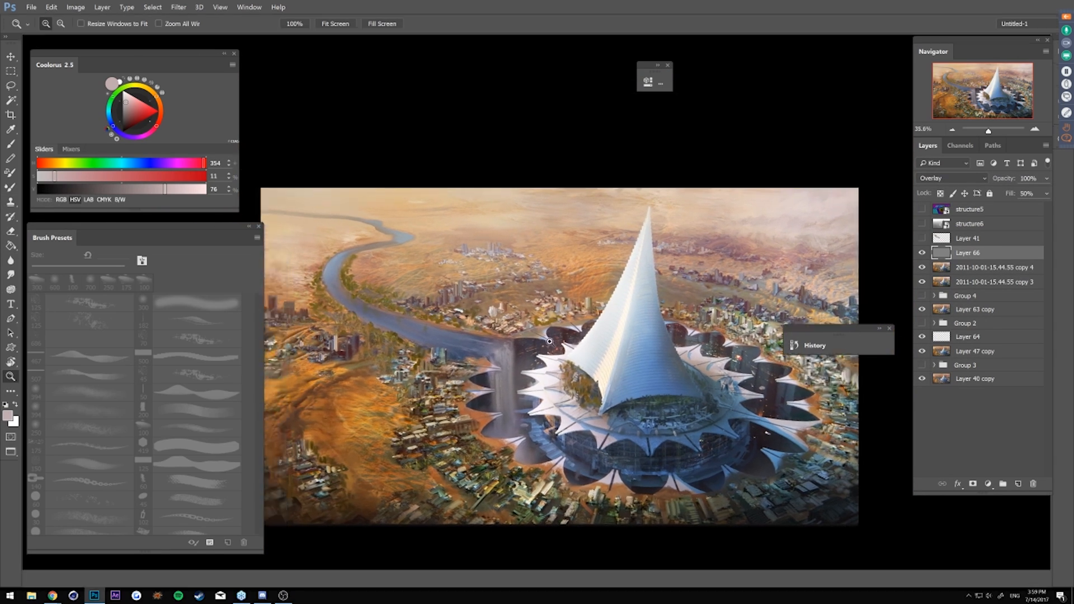
pyautogui.press('f')
pyautogui.moveTo(547, 325); pyautogui.dragTo(570, 324)
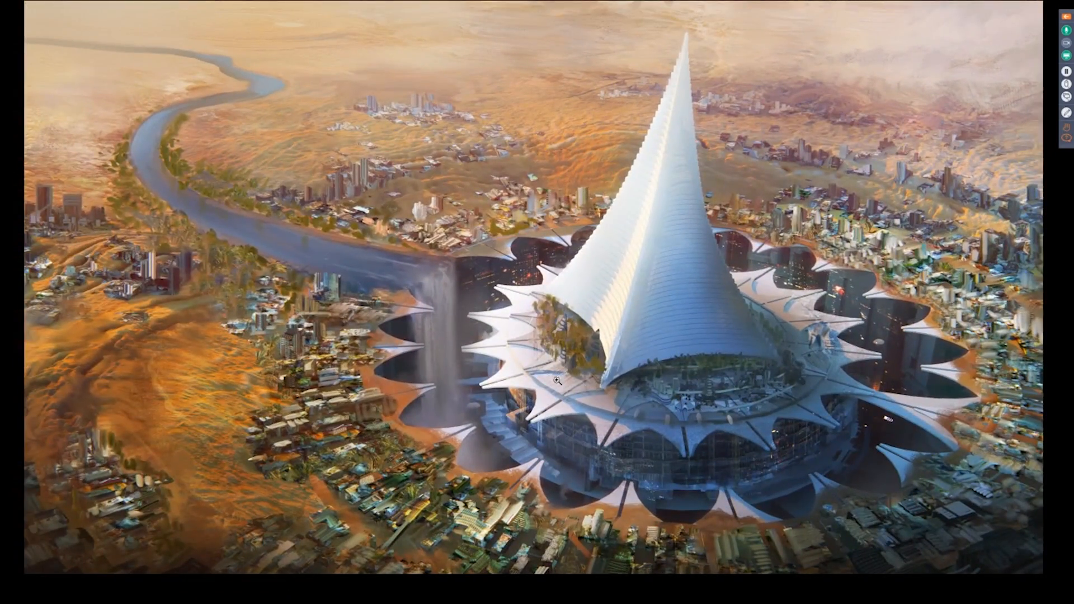
# - Examine how the spire, the waterfall and the slums around the petal-shaped ring are painted in structure5.psd
pyautogui.click(593, 342)
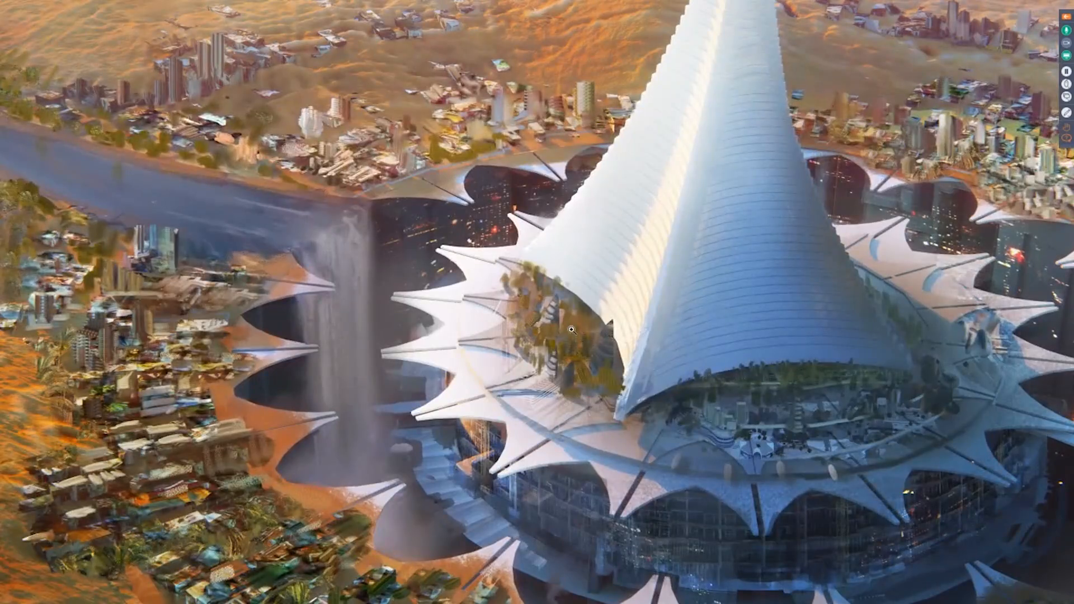
pyautogui.moveTo(786, 312); pyautogui.dragTo(759, 315)
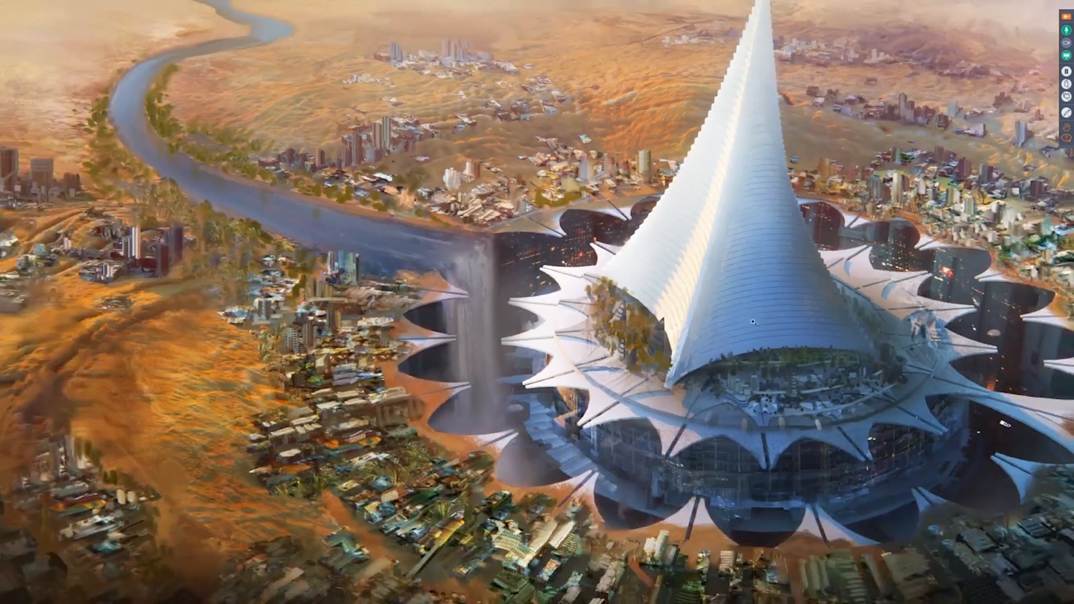
pyautogui.moveTo(789, 349); pyautogui.dragTo(762, 342)
pyautogui.moveTo(680, 294); pyautogui.dragTo(730, 273)
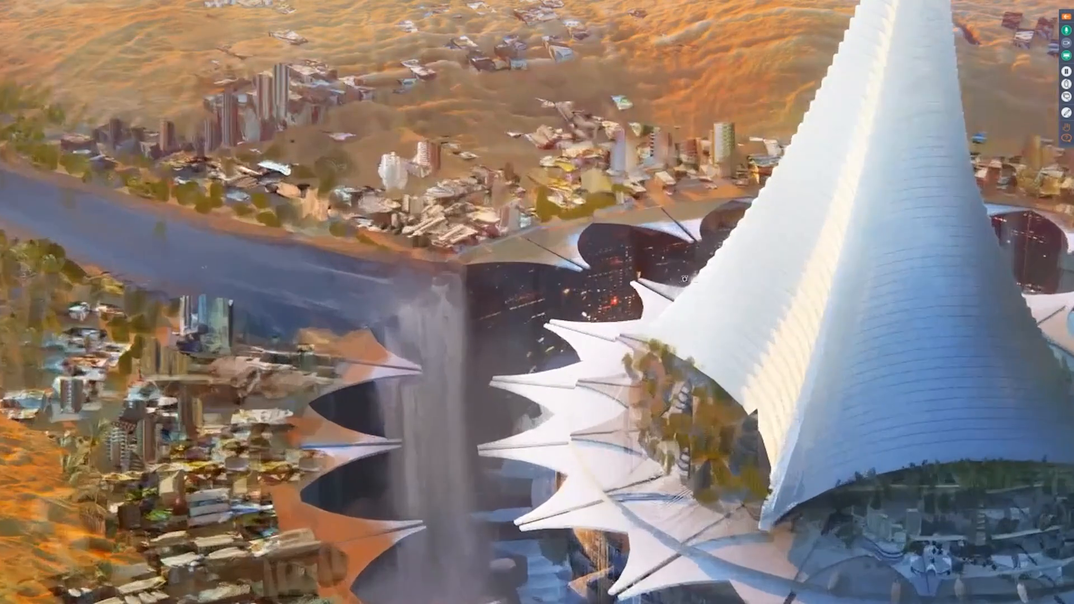
pyautogui.moveTo(543, 298)
pyautogui.mouseDown()
pyautogui.moveTo(500, 334)
pyautogui.moveTo(519, 328)
pyautogui.moveTo(498, 335)
pyautogui.moveTo(485, 391)
pyautogui.mouseUp()
pyautogui.moveTo(453, 445)
pyautogui.mouseDown()
pyautogui.moveTo(487, 440)
pyautogui.moveTo(312, 390)
pyautogui.mouseUp()
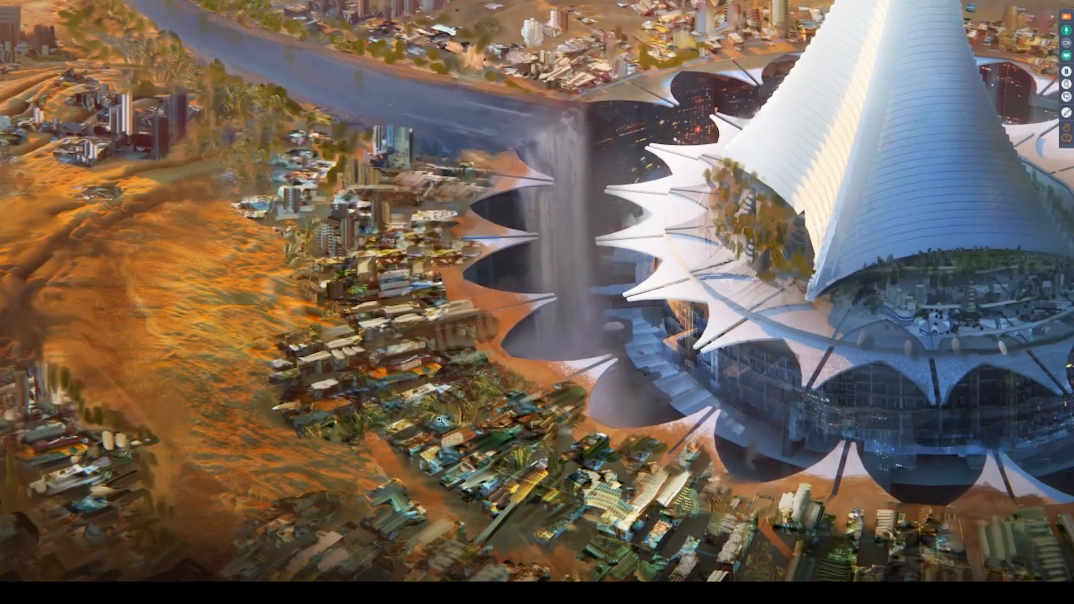
pyautogui.moveTo(480, 448); pyautogui.dragTo(518, 459)
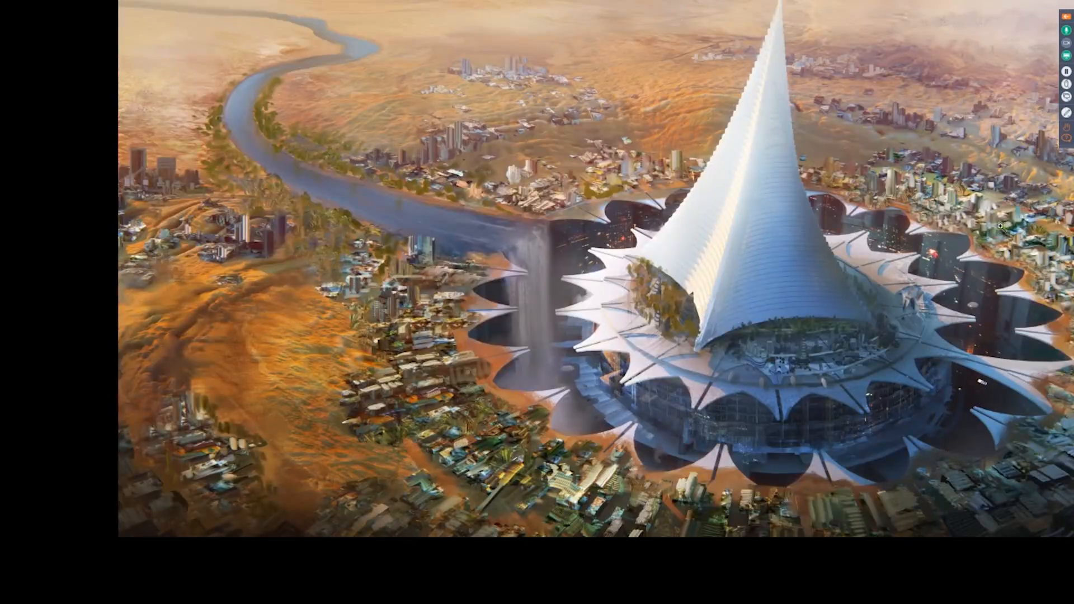
pyautogui.moveTo(993, 237); pyautogui.dragTo(1050, 199)
pyautogui.moveTo(917, 246); pyautogui.dragTo(886, 244)
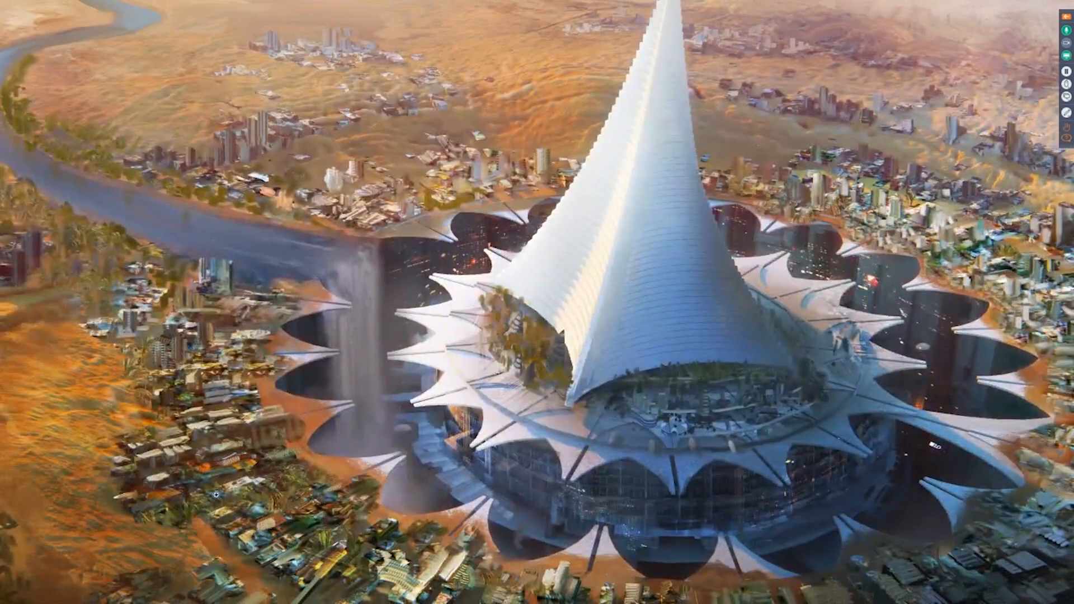